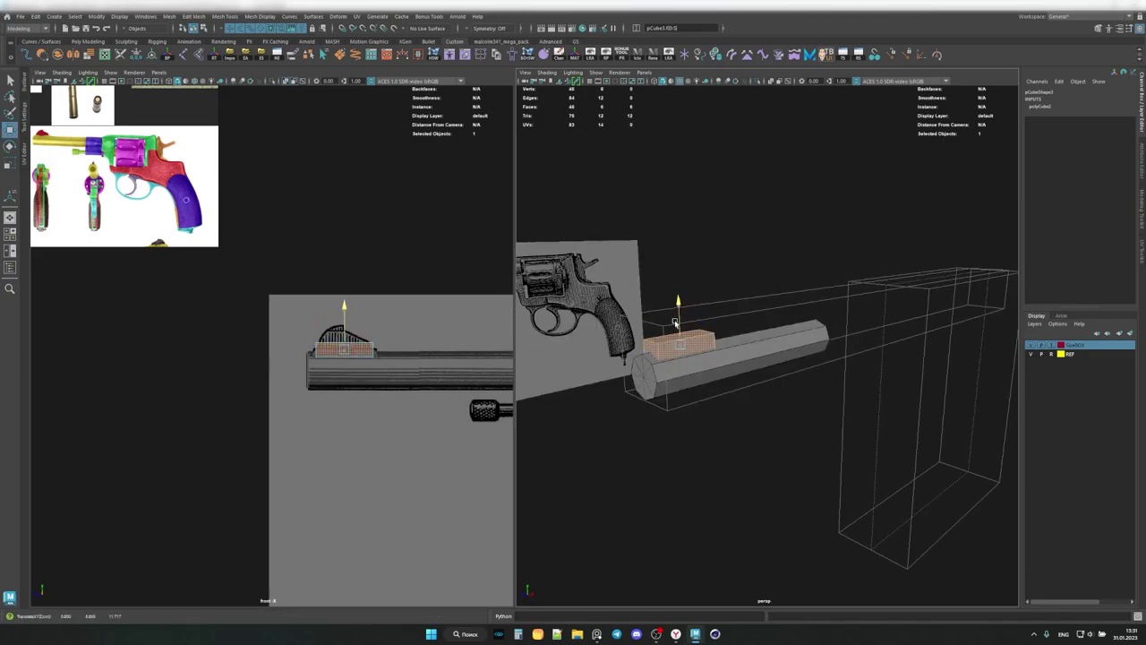
# Extrude the front sight block's top face upward twice to form a tapered sight.
pyautogui.click(659, 349)
pyautogui.press('w')
pyautogui.keyDown('alt'); pyautogui.moveTo(660, 349); pyautogui.dragTo(529, 268); pyautogui.keyUp('alt')
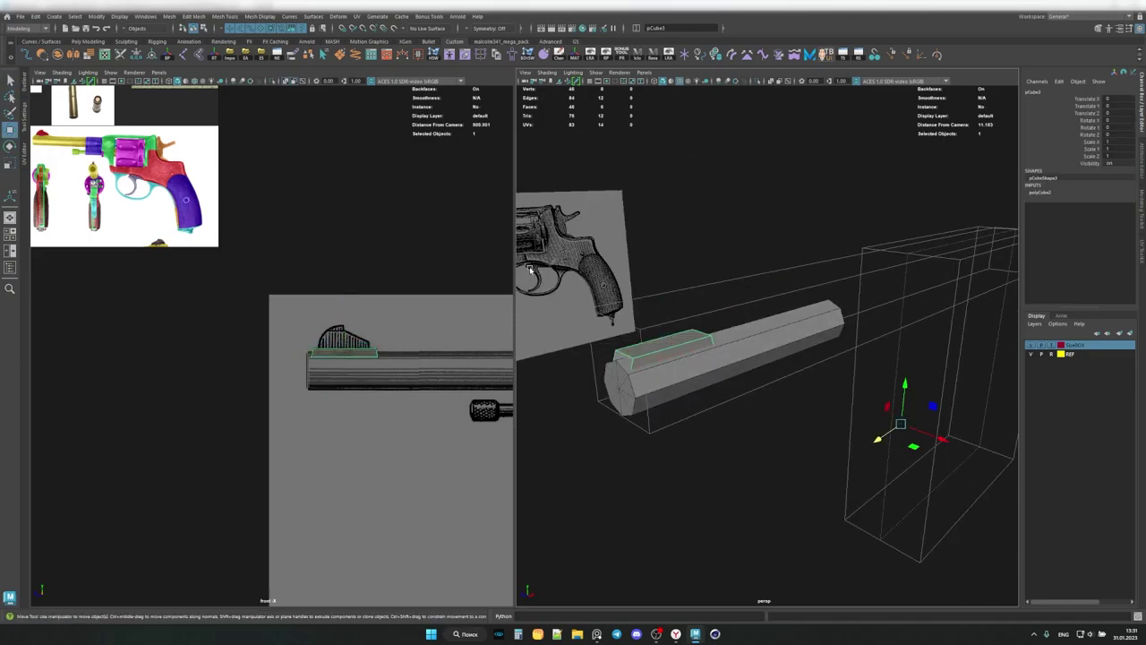
pyautogui.moveTo(661, 309)
pyautogui.keyDown('alt'); pyautogui.mouseDown()
pyautogui.moveTo(601, 346)
pyautogui.moveTo(777, 328)
pyautogui.moveTo(691, 282)
pyautogui.mouseUp(); pyautogui.keyUp('alt')
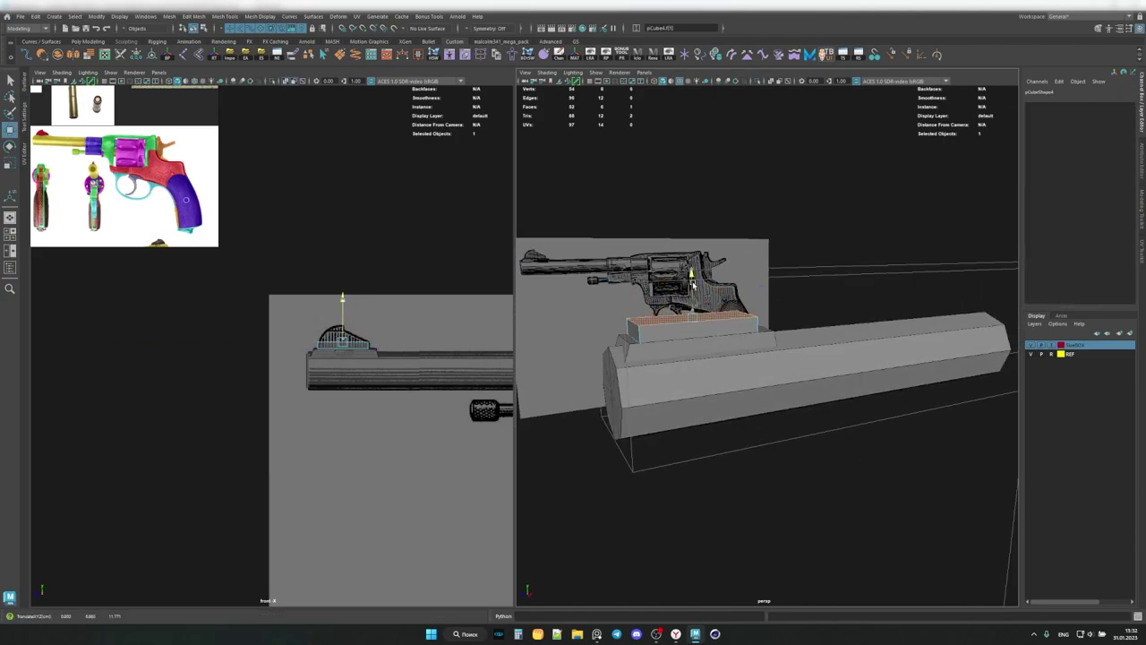
pyautogui.hotkey('ctrl', 'e')
pyautogui.moveTo(708, 325)
pyautogui.mouseDown()
pyautogui.moveTo(707, 300)
pyautogui.moveTo(661, 285)
pyautogui.moveTo(660, 320)
pyautogui.moveTo(628, 368)
pyautogui.moveTo(654, 340)
pyautogui.mouseUp()
pyautogui.hotkey('ctrl', 'e')
# Extrude the barrel cylinder's end faces out along the barrel.
pyautogui.keyDown('alt'); pyautogui.moveTo(410, 397); pyautogui.dragTo(172, 385, button='middle'); pyautogui.keyUp('alt')
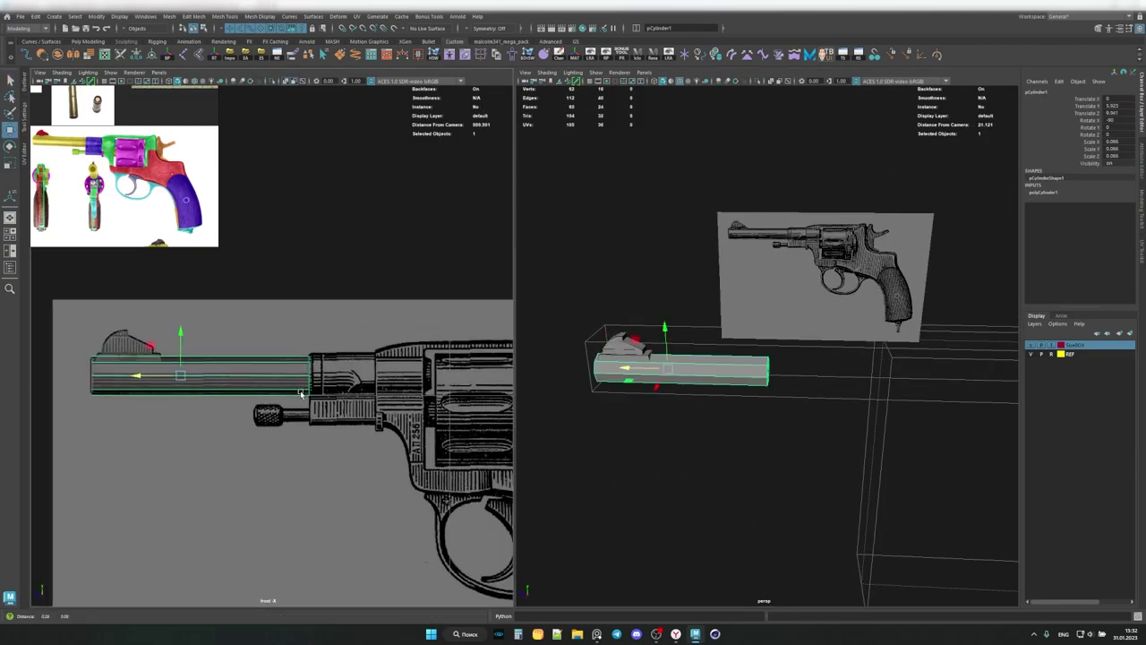
pyautogui.click(158, 383)
pyautogui.press('w')
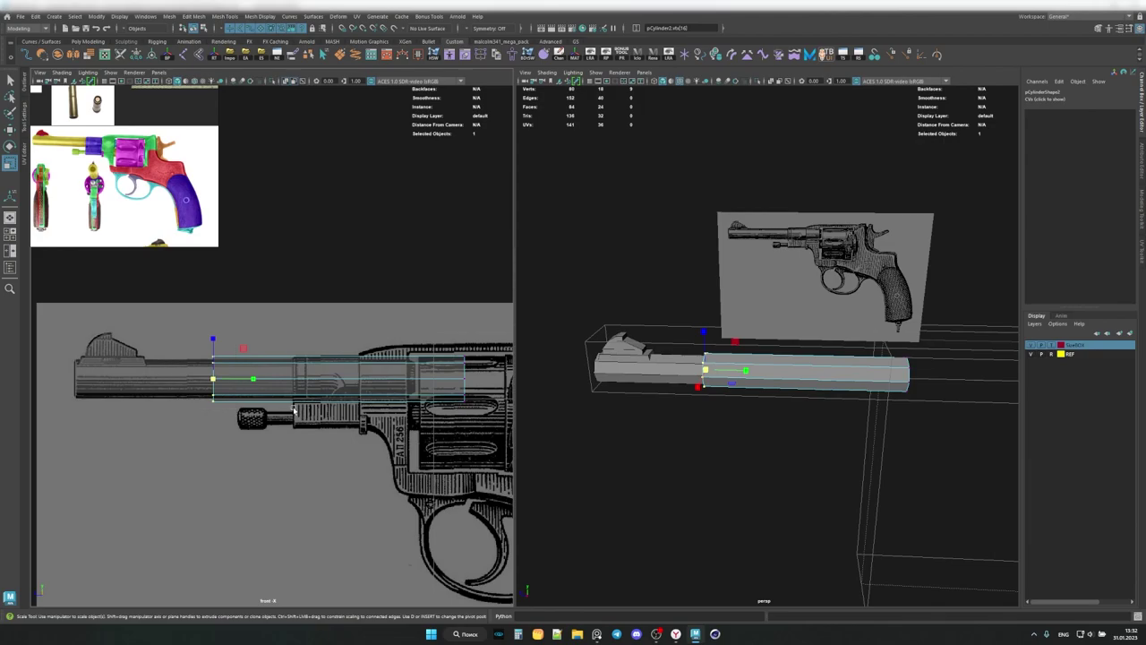
pyautogui.press('f')
pyautogui.moveTo(362, 351)
pyautogui.mouseDown()
pyautogui.moveTo(282, 408)
pyautogui.moveTo(255, 380)
pyautogui.mouseUp()
pyautogui.hotkey('ctrl', 'e')
pyautogui.moveTo(627, 376)
pyautogui.keyDown('alt'); pyautogui.mouseDown()
pyautogui.moveTo(656, 381)
pyautogui.moveTo(707, 354)
pyautogui.moveTo(710, 339)
pyautogui.moveTo(721, 390)
pyautogui.mouseUp(); pyautogui.keyUp('alt')
# Reposition the barrel's extruded end faces to form the rear extension.
pyautogui.press('F8')
pyautogui.press('q')
pyautogui.press('F11')
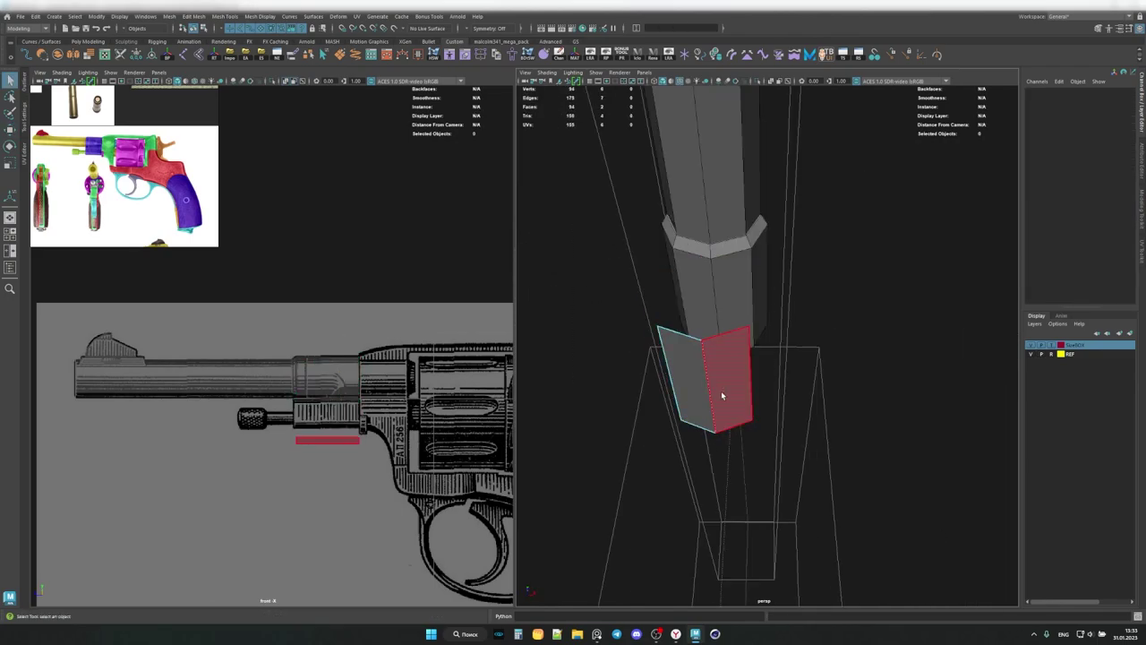
pyautogui.moveTo(645, 313); pyautogui.dragTo(762, 465)
pyautogui.moveTo(718, 419)
pyautogui.keyDown('alt'); pyautogui.mouseDown()
pyautogui.moveTo(711, 298)
pyautogui.moveTo(713, 365)
pyautogui.mouseUp(); pyautogui.keyUp('alt')
pyautogui.press('w')
pyautogui.moveTo(739, 278)
pyautogui.keyDown('alt'); pyautogui.mouseDown()
pyautogui.moveTo(635, 283)
pyautogui.moveTo(723, 333)
pyautogui.moveTo(680, 340)
pyautogui.mouseUp(); pyautogui.keyUp('alt')
pyautogui.press('F8')
# Create a new box, flatten it sideways and place it behind the barrel.
pyautogui.scroll(-5, 627, 345)
pyautogui.press('q')
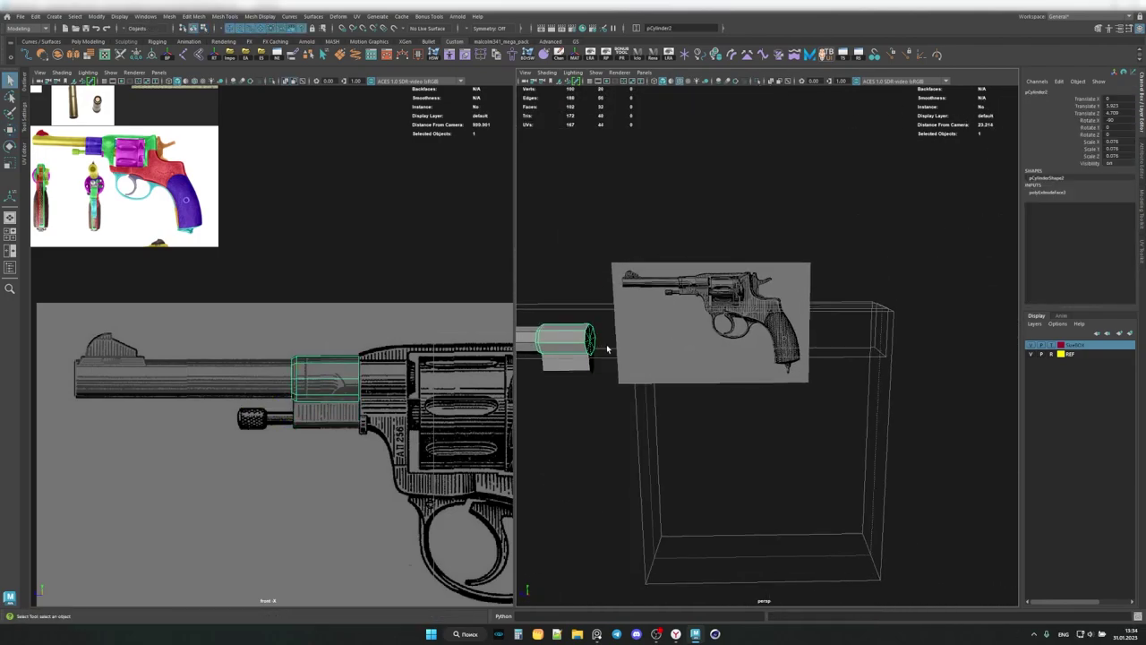
pyautogui.keyDown('alt'); pyautogui.moveTo(605, 396); pyautogui.dragTo(592, 386); pyautogui.keyUp('alt')
pyautogui.keyDown('shift'); pyautogui.moveTo(592, 386); pyautogui.dragTo(573, 421, button='right'); pyautogui.keyUp('shift')
pyautogui.moveTo(681, 376)
pyautogui.keyDown('alt'); pyautogui.mouseDown()
pyautogui.moveTo(753, 367)
pyautogui.moveTo(716, 376)
pyautogui.mouseUp(); pyautogui.keyUp('alt')
# Move the flat box's corner up to the frame top in the reference.
pyautogui.press('w')
pyautogui.scroll(3, 716, 376)
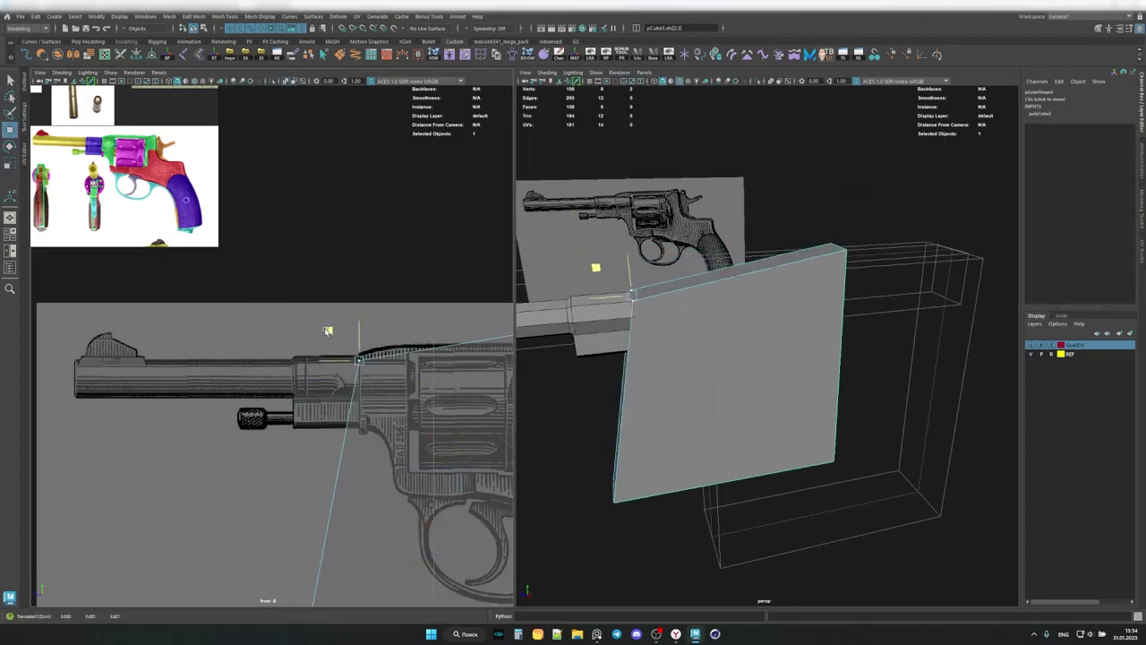
pyautogui.scroll(3, 278, 439)
pyautogui.scroll(3, 278, 439)
pyautogui.scroll(-2, 277, 439)
pyautogui.moveTo(277, 439); pyautogui.dragTo(428, 241)
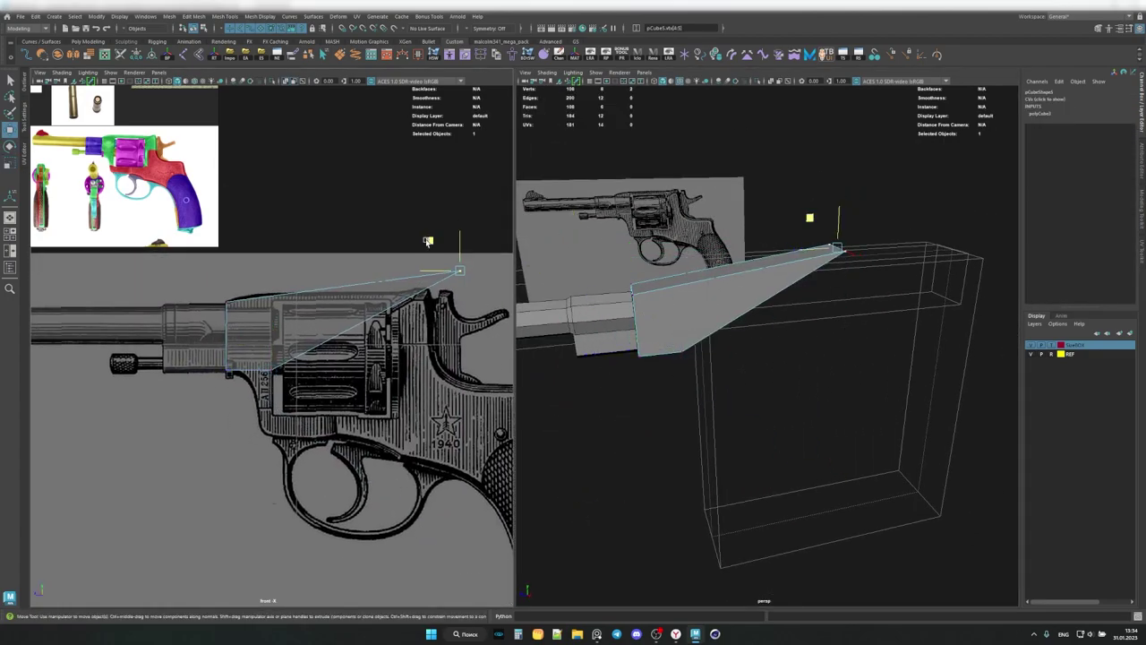
# Align the box's top and bottom edges with the reference.
pyautogui.press('w')
pyautogui.scroll(3, 255, 269)
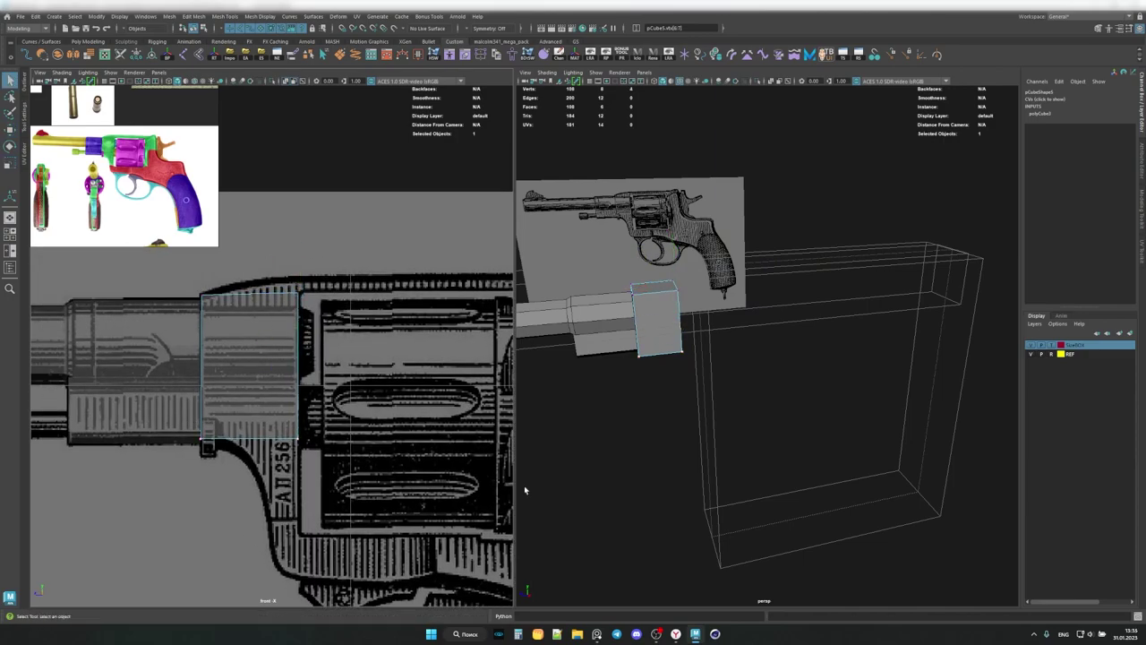
pyautogui.press('w')
pyautogui.click(260, 439)
pyautogui.scroll(5, 714, 335)
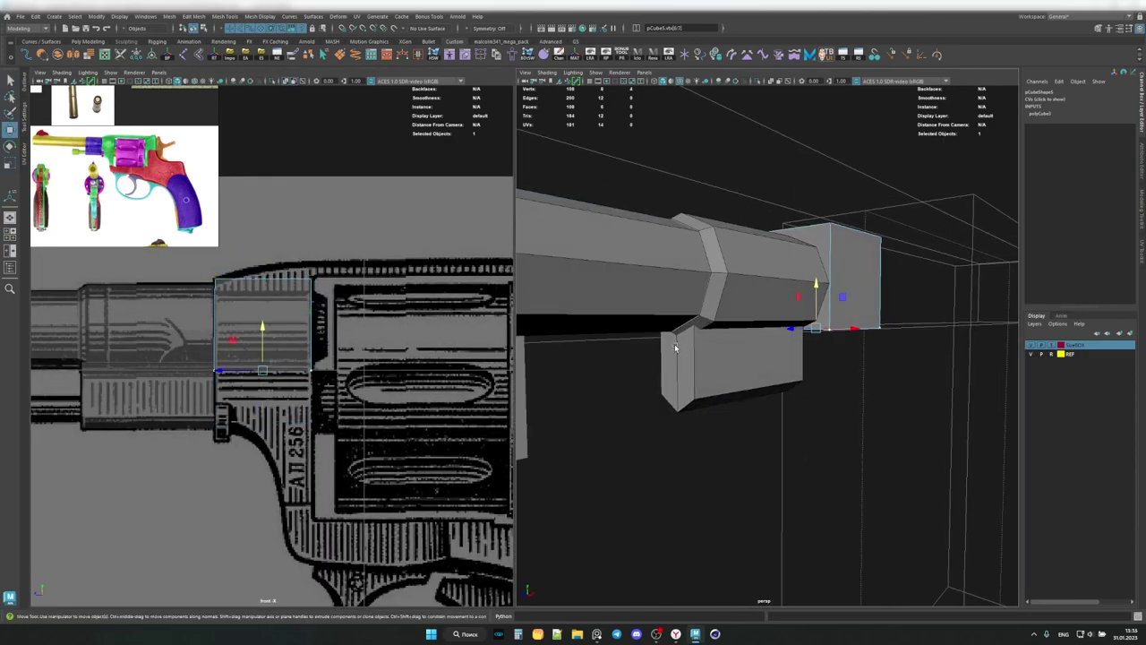
pyautogui.keyDown('alt'); pyautogui.moveTo(224, 336); pyautogui.dragTo(231, 358, button='middle'); pyautogui.keyUp('alt')
pyautogui.click(246, 307)
pyautogui.scroll(2, 132, 148)
pyautogui.scroll(3, 132, 148)
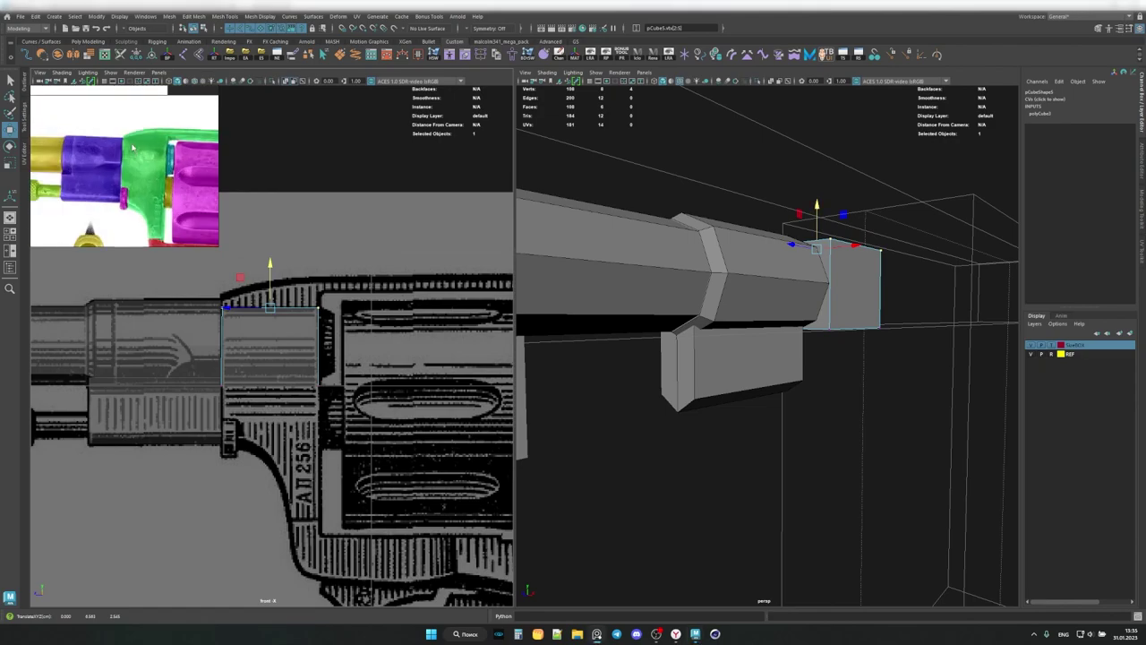
# Add an edge loop around the box with Multi-Cut.
pyautogui.moveTo(828, 291)
pyautogui.keyDown('alt'); pyautogui.mouseDown()
pyautogui.moveTo(792, 357)
pyautogui.moveTo(776, 317)
pyautogui.moveTo(812, 273)
pyautogui.moveTo(741, 286)
pyautogui.mouseUp(); pyautogui.keyUp('alt')
pyautogui.hotkey('ctrl', 'shift', 'x')
pyautogui.keyDown('ctrl'); pyautogui.click(792, 357); pyautogui.keyUp('ctrl')
pyautogui.press('q')
# Extrude the box's top face and stretch the extrusion back over the drum.
pyautogui.click(775, 317)
pyautogui.click(776, 317)
pyautogui.hotkey('ctrl', 'e')
pyautogui.hotkey('ctrl', 'e')
pyautogui.press('q')
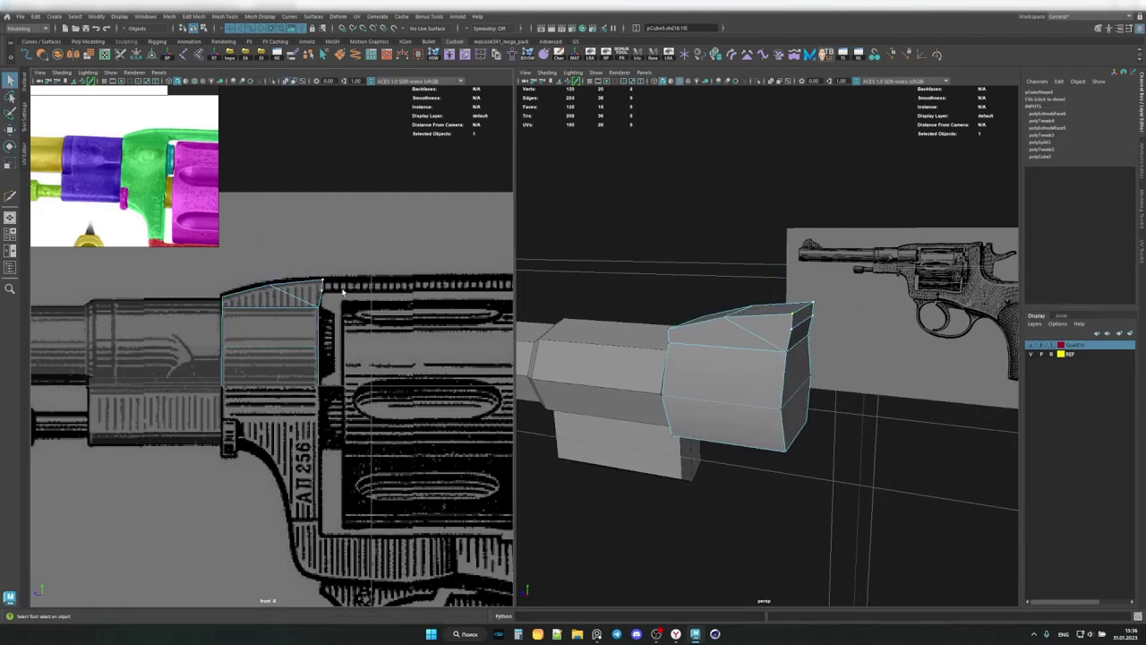
pyautogui.hotkey('ctrl', 'e')
pyautogui.scroll(-5, 354, 302)
pyautogui.scroll(5, 268, 296)
pyautogui.scroll(3, 251, 304)
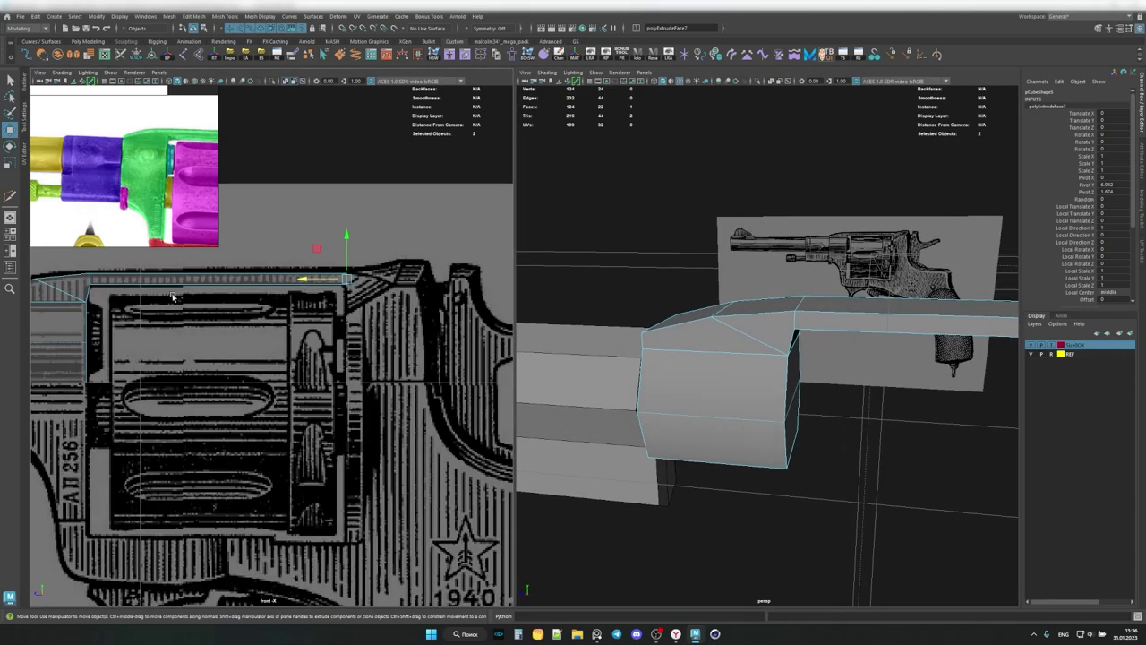
pyautogui.moveTo(248, 309); pyautogui.dragTo(219, 278)
# Adjust the top strap's end vertices to match the reference.
pyautogui.press('F8')
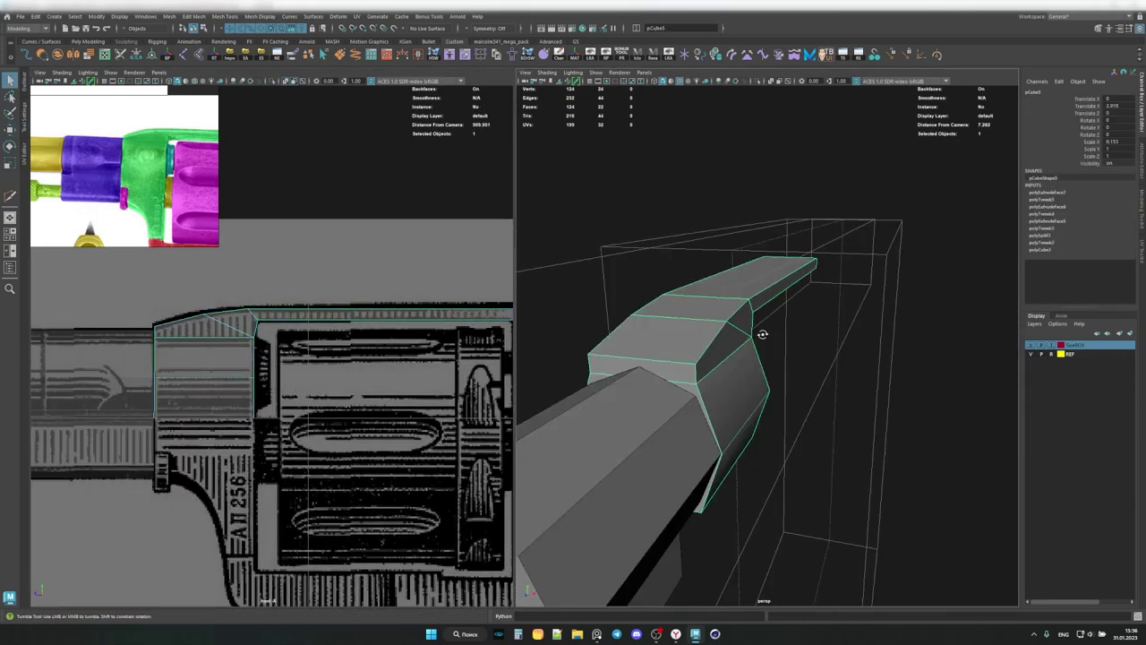
pyautogui.moveTo(716, 358)
pyautogui.keyDown('alt'); pyautogui.mouseDown()
pyautogui.moveTo(748, 395)
pyautogui.moveTo(716, 376)
pyautogui.mouseUp(); pyautogui.keyUp('alt')
pyautogui.press('q')
pyautogui.press('F8')
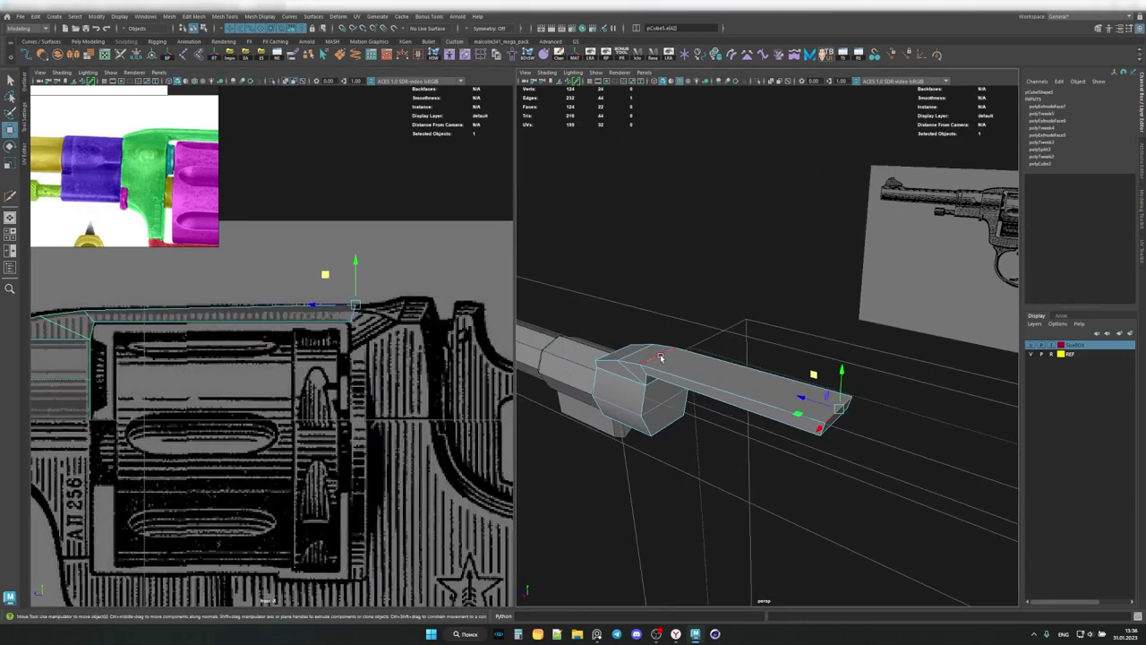
pyautogui.keyDown('alt'); pyautogui.moveTo(268, 359); pyautogui.dragTo(410, 394, button='middle'); pyautogui.keyUp('alt')
pyautogui.moveTo(242, 349); pyautogui.dragTo(187, 300)
pyautogui.keyDown('alt'); pyautogui.moveTo(681, 376); pyautogui.dragTo(878, 299); pyautogui.keyUp('alt')
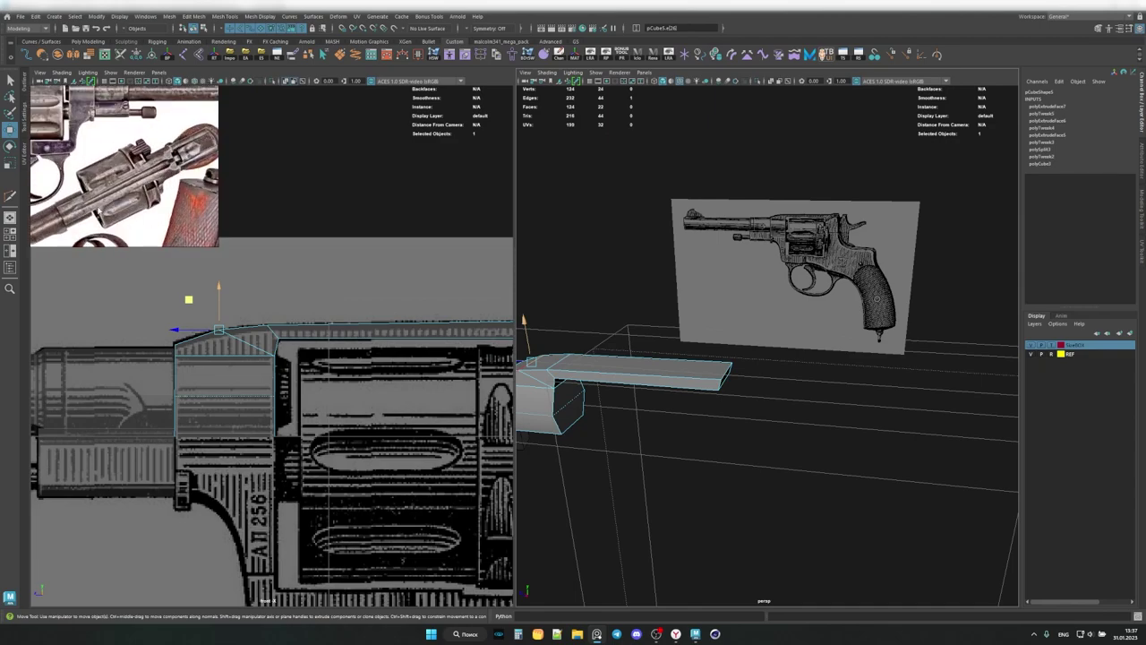
# Select the strap's end faces and scale them.
pyautogui.hotkey('shift', 'f')
pyautogui.moveTo(588, 379)
pyautogui.keyDown('alt'); pyautogui.mouseDown()
pyautogui.moveTo(627, 371)
pyautogui.moveTo(637, 343)
pyautogui.moveTo(768, 393)
pyautogui.moveTo(627, 376)
pyautogui.moveTo(730, 341)
pyautogui.mouseUp(); pyautogui.keyUp('alt')
pyautogui.scroll(5, 639, 368)
pyautogui.click(637, 342)
pyautogui.keyDown('shift'); pyautogui.click(624, 317); pyautogui.keyUp('shift')
pyautogui.press('r')
# Extrude the strap's rear end face toward the frame.
pyautogui.press('F8')
pyautogui.scroll(-3, 481, 367)
pyautogui.scroll(3, 482, 367)
pyautogui.press('F11')
pyautogui.click(747, 335)
pyautogui.hotkey('ctrl', 'e')
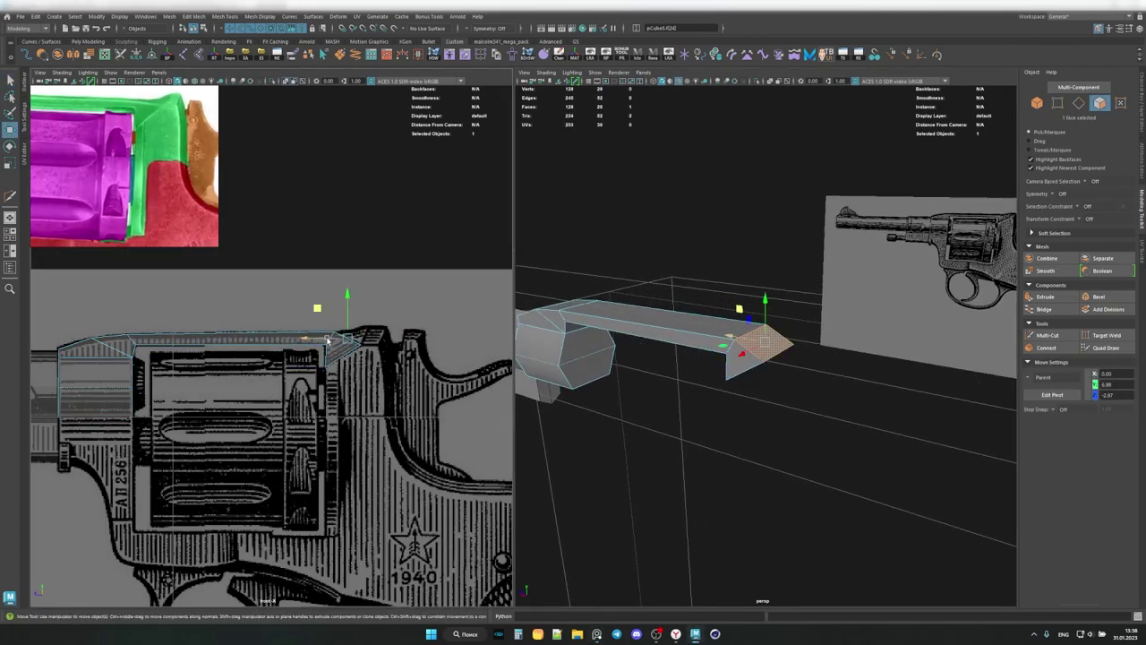
# Select edges and the underside face of the extruded strap end.
pyautogui.press('q')
pyautogui.press('F10')
pyautogui.moveTo(770, 353)
pyautogui.keyDown('alt'); pyautogui.mouseDown()
pyautogui.moveTo(806, 359)
pyautogui.moveTo(770, 340)
pyautogui.mouseUp(); pyautogui.keyUp('alt')
pyautogui.press('q')
pyautogui.click(755, 309)
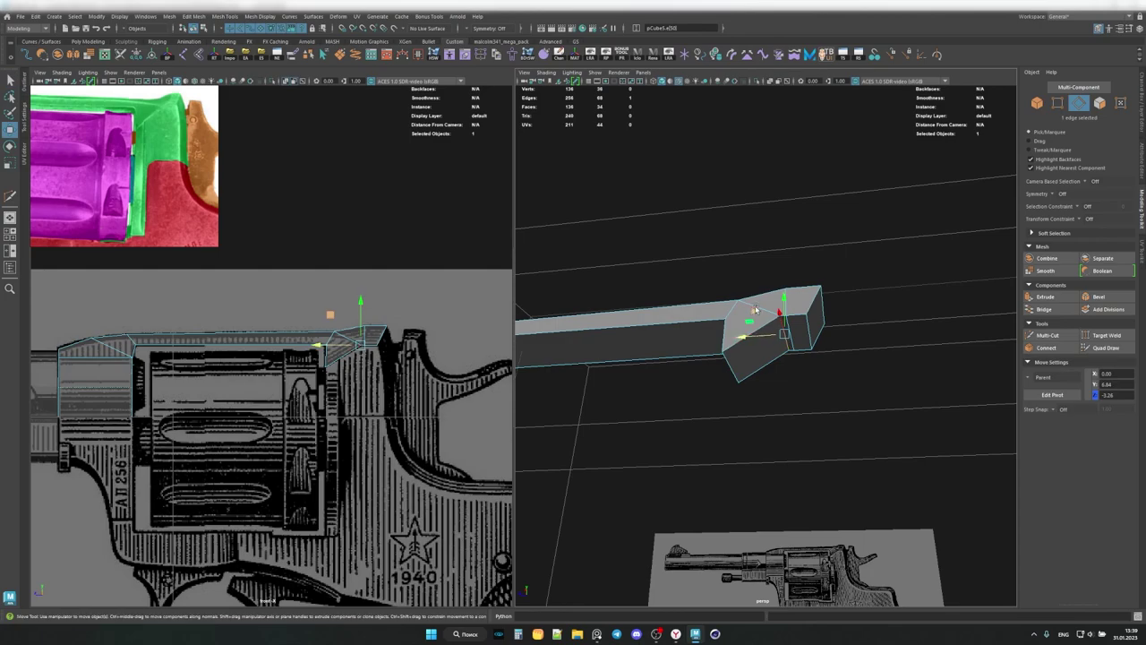
pyautogui.moveTo(755, 311)
pyautogui.keyDown('alt'); pyautogui.mouseDown()
pyautogui.moveTo(794, 325)
pyautogui.moveTo(690, 371)
pyautogui.moveTo(761, 240)
pyautogui.mouseUp(); pyautogui.keyUp('alt')
pyautogui.click(751, 352)
pyautogui.click(761, 240)
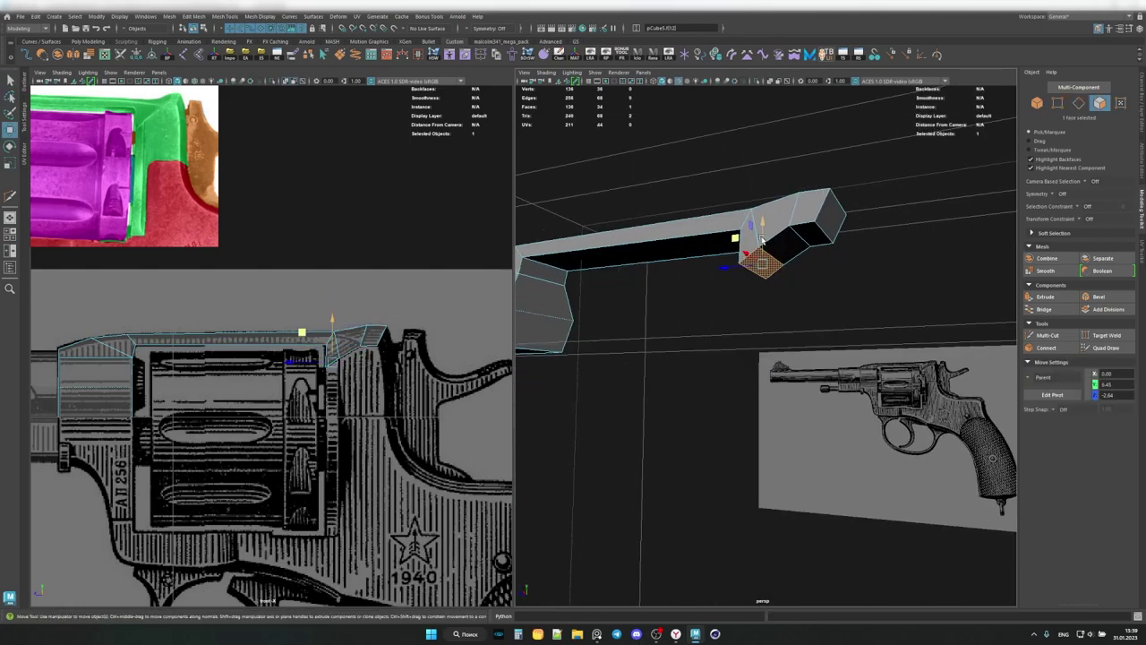
pyautogui.keyDown('alt'); pyautogui.moveTo(761, 332); pyautogui.dragTo(716, 358); pyautogui.keyUp('alt')
# Move the face strip under the strap end downward into a post and scale it.
pyautogui.press('w')
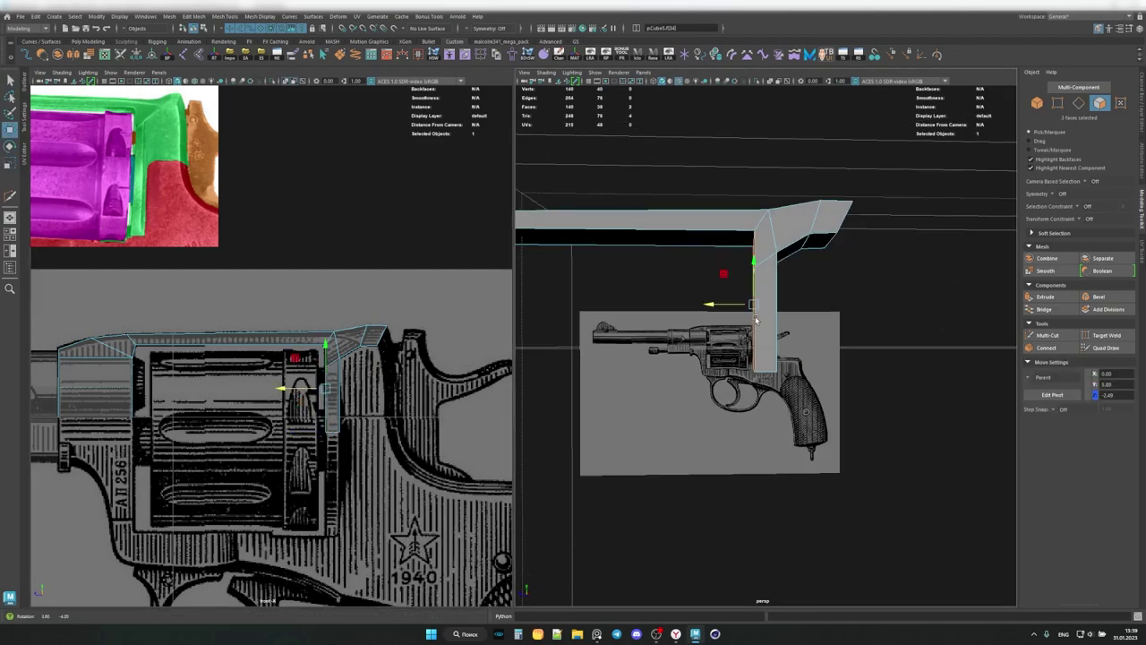
pyautogui.click(342, 408)
pyautogui.press('q')
pyautogui.click(770, 371)
pyautogui.moveTo(811, 398)
pyautogui.keyDown('alt'); pyautogui.mouseDown()
pyautogui.moveTo(770, 374)
pyautogui.moveTo(726, 384)
pyautogui.moveTo(747, 366)
pyautogui.moveTo(734, 376)
pyautogui.mouseUp(); pyautogui.keyUp('alt')
pyautogui.press('r')
pyautogui.scroll(-3, 743, 333)
pyautogui.scroll(5, 726, 341)
pyautogui.scroll(2, 677, 363)
# Cut a new edge loop across the post and scale the new edges.
pyautogui.press('q')
pyautogui.click(648, 350)
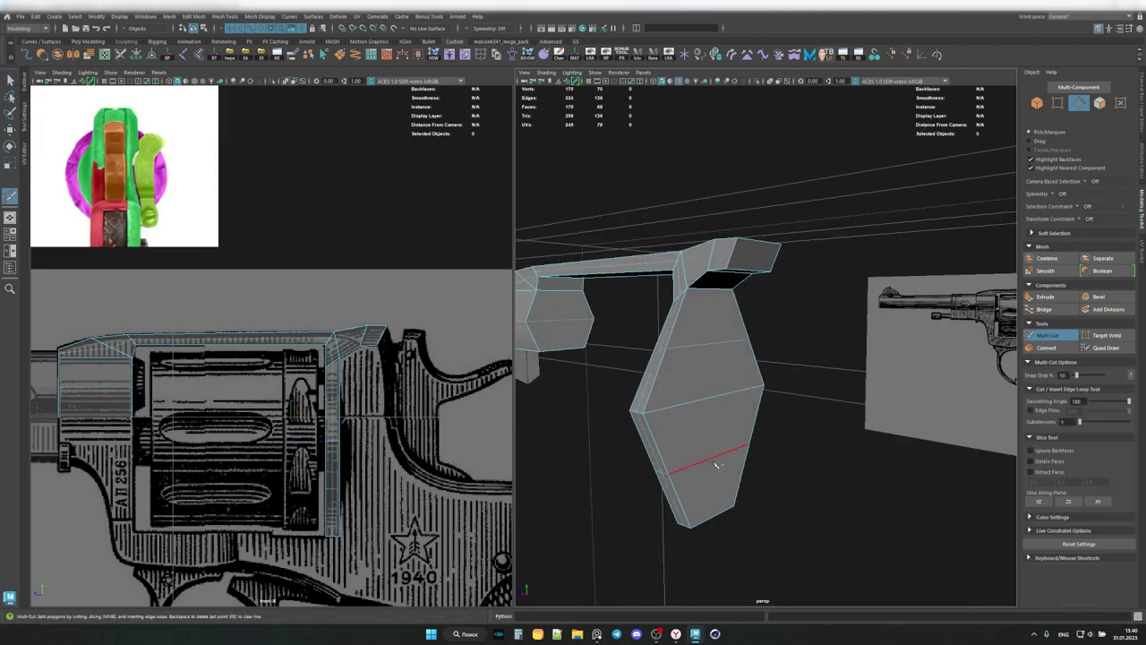
pyautogui.keyDown('ctrl'); pyautogui.click(716, 473); pyautogui.keyUp('ctrl')
pyautogui.moveTo(887, 394)
pyautogui.keyDown('alt'); pyautogui.mouseDown()
pyautogui.moveTo(625, 406)
pyautogui.moveTo(735, 341)
pyautogui.moveTo(681, 376)
pyautogui.moveTo(807, 386)
pyautogui.moveTo(690, 385)
pyautogui.moveTo(732, 291)
pyautogui.mouseUp(); pyautogui.keyUp('alt')
pyautogui.press('r')
pyautogui.press('w')
# Scale the selected post edges to shape the rear post.
pyautogui.click(721, 336)
pyautogui.keyDown('shift'); pyautogui.click(707, 421); pyautogui.keyUp('shift')
pyautogui.scroll(3, 144, 158)
pyautogui.scroll(-3, 143, 158)
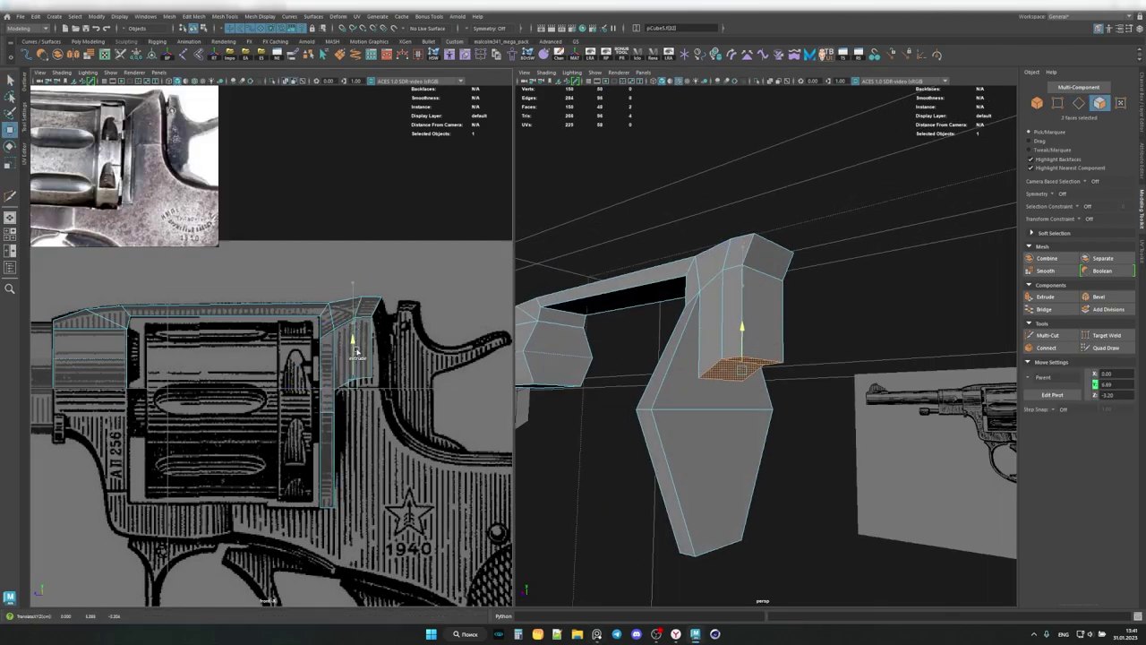
pyautogui.press('r')
pyautogui.moveTo(699, 394)
pyautogui.keyDown('alt'); pyautogui.mouseDown()
pyautogui.moveTo(736, 400)
pyautogui.moveTo(615, 392)
pyautogui.moveTo(742, 340)
pyautogui.mouseUp(); pyautogui.keyUp('alt')
# Bridge the two bottom edges of the gap and fill the remaining hole.
pyautogui.click(730, 378)
pyautogui.keyDown('shift'); pyautogui.rightClick(720, 402); pyautogui.keyUp('shift')
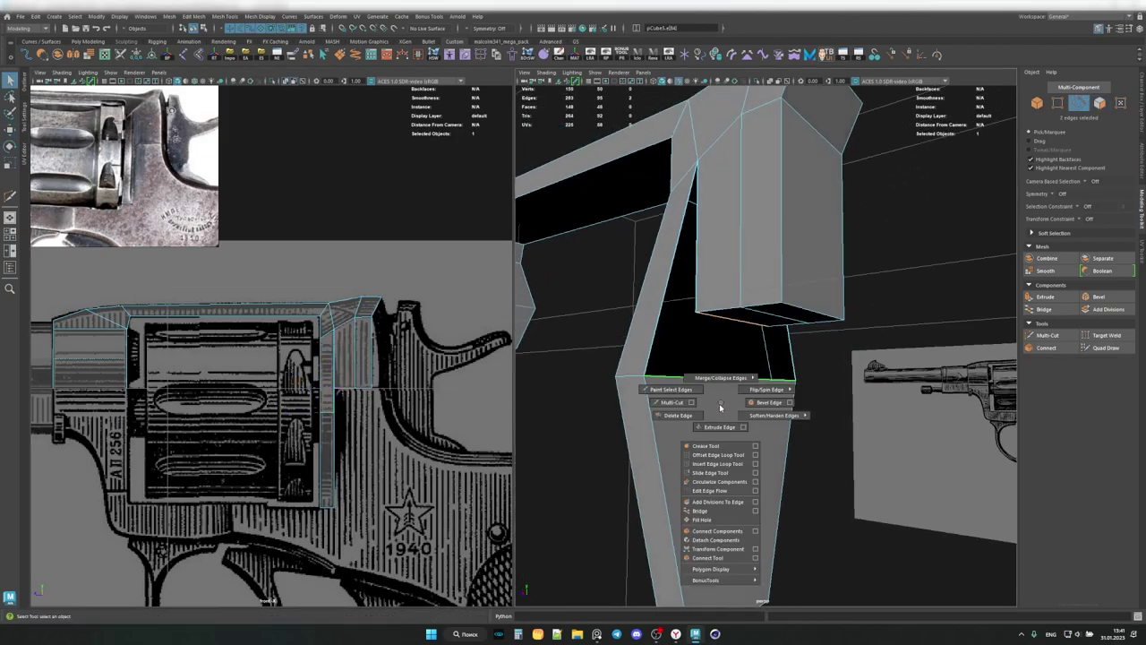
pyautogui.click(726, 509)
pyautogui.moveTo(725, 509)
pyautogui.keyDown('alt'); pyautogui.mouseDown()
pyautogui.moveTo(683, 409)
pyautogui.moveTo(782, 405)
pyautogui.mouseUp(); pyautogui.keyUp('alt')
pyautogui.keyDown('shift'); pyautogui.rightClick(782, 405); pyautogui.keyUp('shift')
pyautogui.click(763, 519)
pyautogui.keyDown('alt'); pyautogui.moveTo(763, 519); pyautogui.dragTo(711, 369); pyautogui.keyUp('alt')
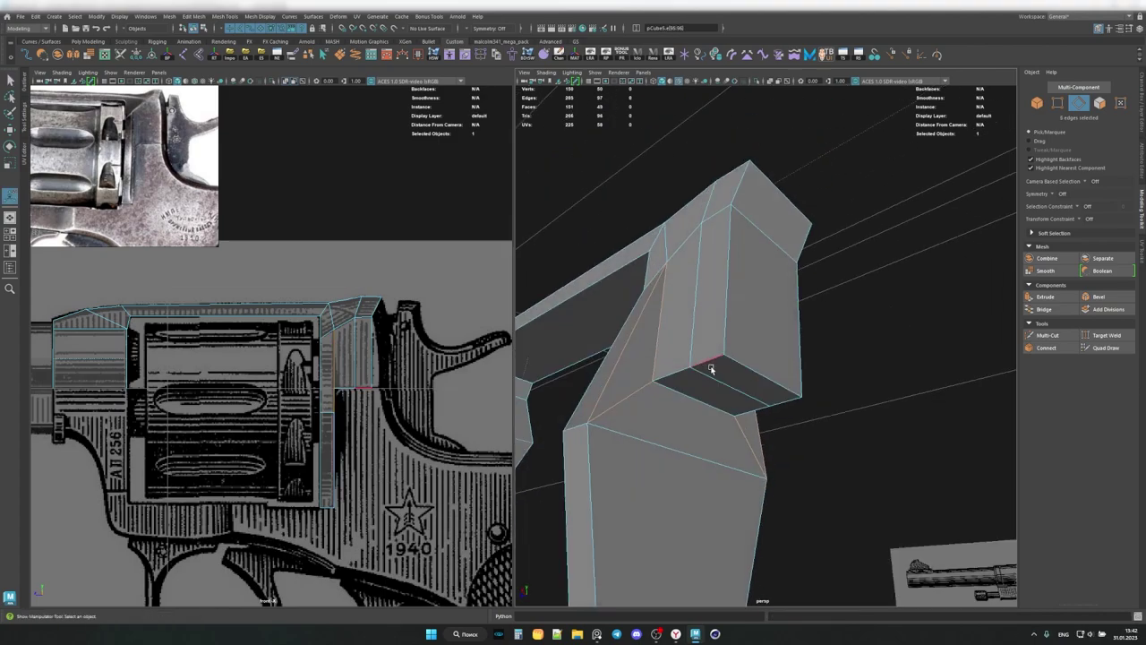
# Move the post's top edge into place and check the whole model.
pyautogui.moveTo(656, 445)
pyautogui.keyDown('alt'); pyautogui.mouseDown()
pyautogui.moveTo(735, 335)
pyautogui.moveTo(714, 298)
pyautogui.mouseUp(); pyautogui.keyUp('alt')
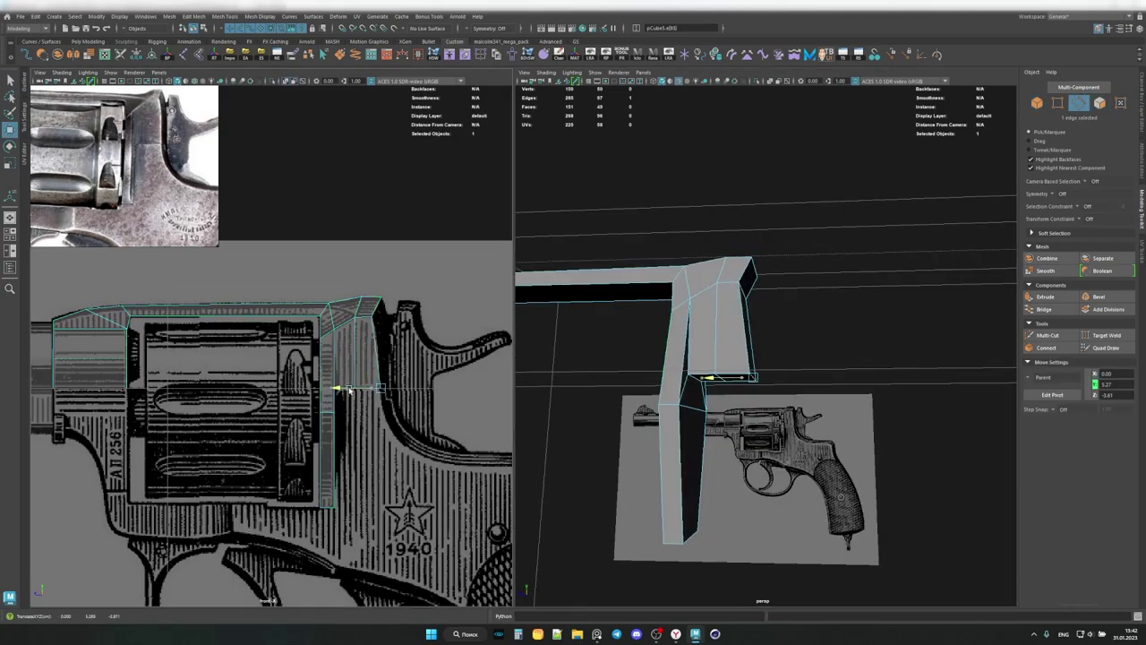
pyautogui.click(714, 298)
pyautogui.press('w')
pyautogui.moveTo(721, 380)
pyautogui.keyDown('alt'); pyautogui.mouseDown()
pyautogui.moveTo(709, 314)
pyautogui.moveTo(681, 304)
pyautogui.mouseUp(); pyautogui.keyUp('alt')
pyautogui.scroll(5, 600, 300)
pyautogui.scroll(-5, 600, 300)
pyautogui.keyDown('alt'); pyautogui.moveTo(600, 300); pyautogui.dragTo(717, 304); pyautogui.keyUp('alt')
pyautogui.scroll(3, 122, 209)
pyautogui.moveTo(738, 497)
pyautogui.keyDown('alt'); pyautogui.mouseDown()
pyautogui.moveTo(743, 458)
pyautogui.moveTo(712, 301)
pyautogui.mouseUp(); pyautogui.keyUp('alt')
pyautogui.scroll(-5, 712, 301)
# Return to object mode and inspect the new eight-sided cylinder lying on its side.
pyautogui.press('F8')
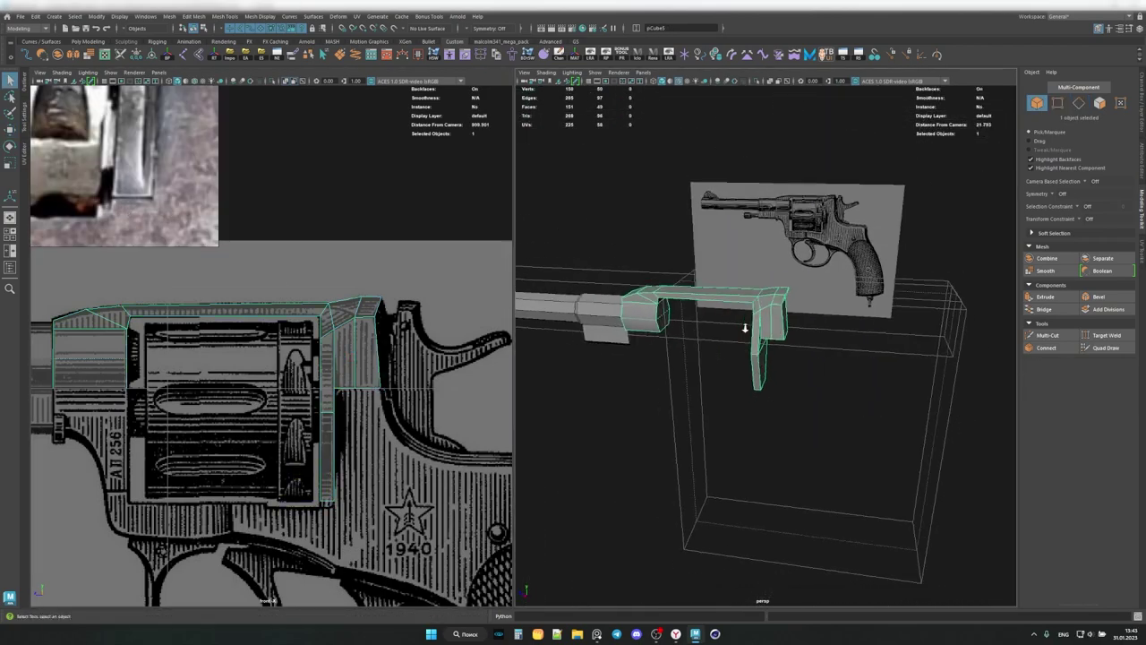
pyautogui.keyDown('shift'); pyautogui.moveTo(806, 385); pyautogui.dragTo(819, 398, button='right'); pyautogui.keyUp('shift')
pyautogui.scroll(-3, 819, 398)
pyautogui.moveTo(895, 414)
pyautogui.mouseDown()
pyautogui.moveTo(860, 415)
pyautogui.moveTo(806, 385)
pyautogui.mouseUp()
pyautogui.press('e')
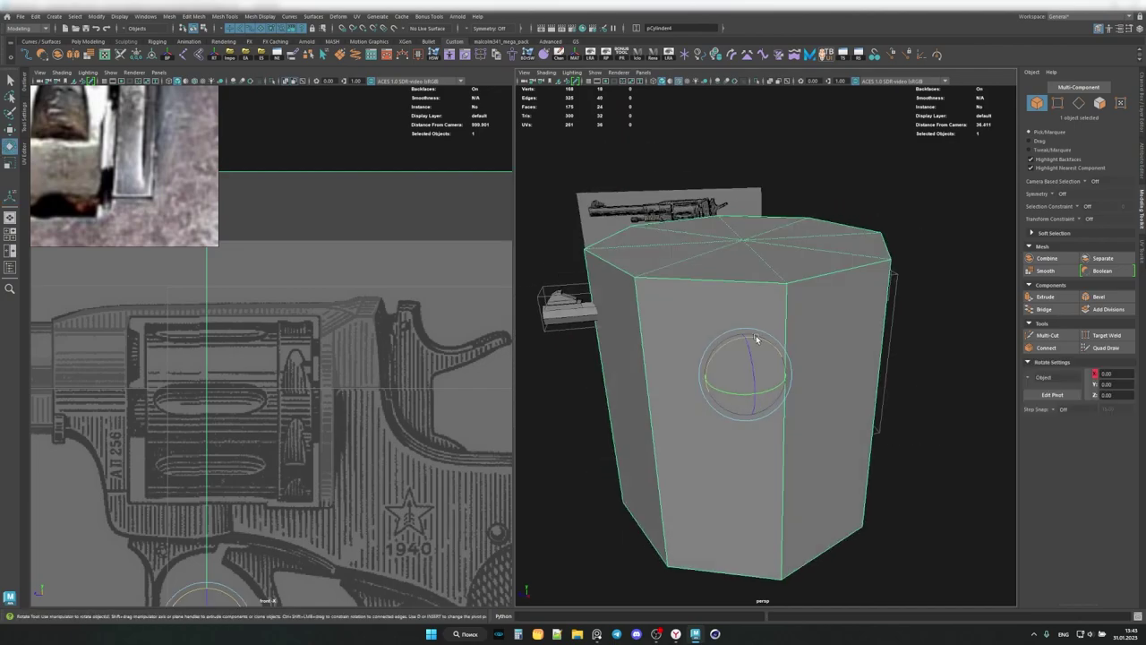
pyautogui.moveTo(752, 341); pyautogui.dragTo(391, 417)
pyautogui.scroll(-3, 391, 416)
pyautogui.press('r')
pyautogui.moveTo(287, 430)
pyautogui.mouseDown()
pyautogui.moveTo(260, 435)
pyautogui.moveTo(266, 306)
pyautogui.mouseUp()
pyautogui.press('w')
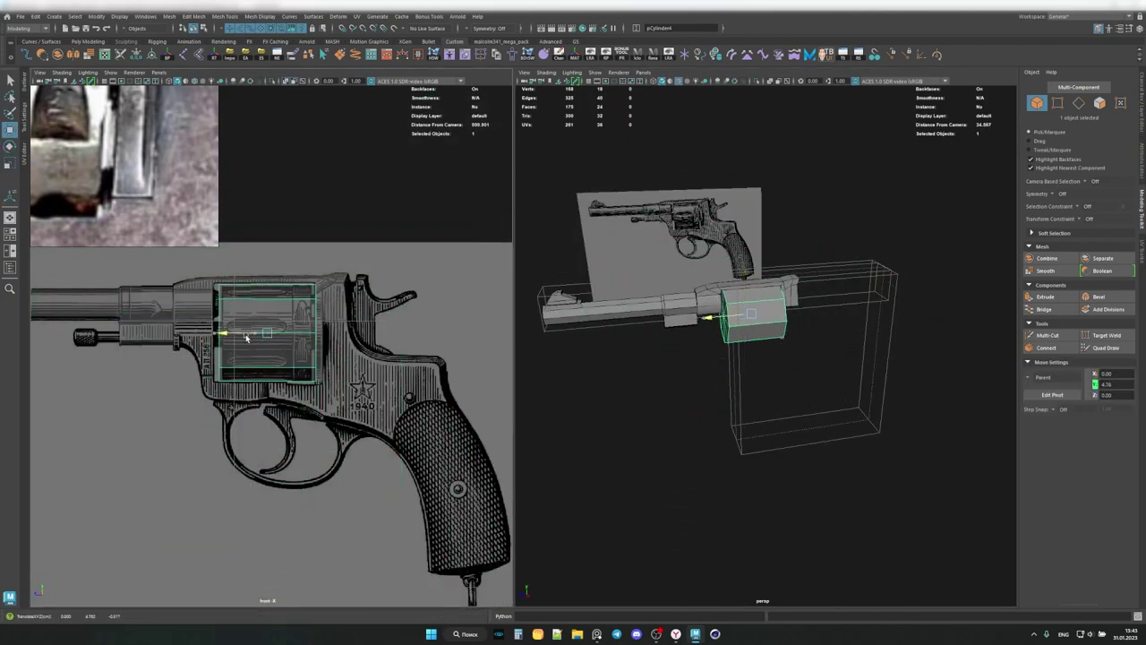
pyautogui.scroll(2, 304, 336)
pyautogui.press('f')
pyautogui.keyDown('alt'); pyautogui.moveTo(716, 358); pyautogui.dragTo(829, 366); pyautogui.keyUp('alt')
pyautogui.press('q')
pyautogui.click(400, 242)
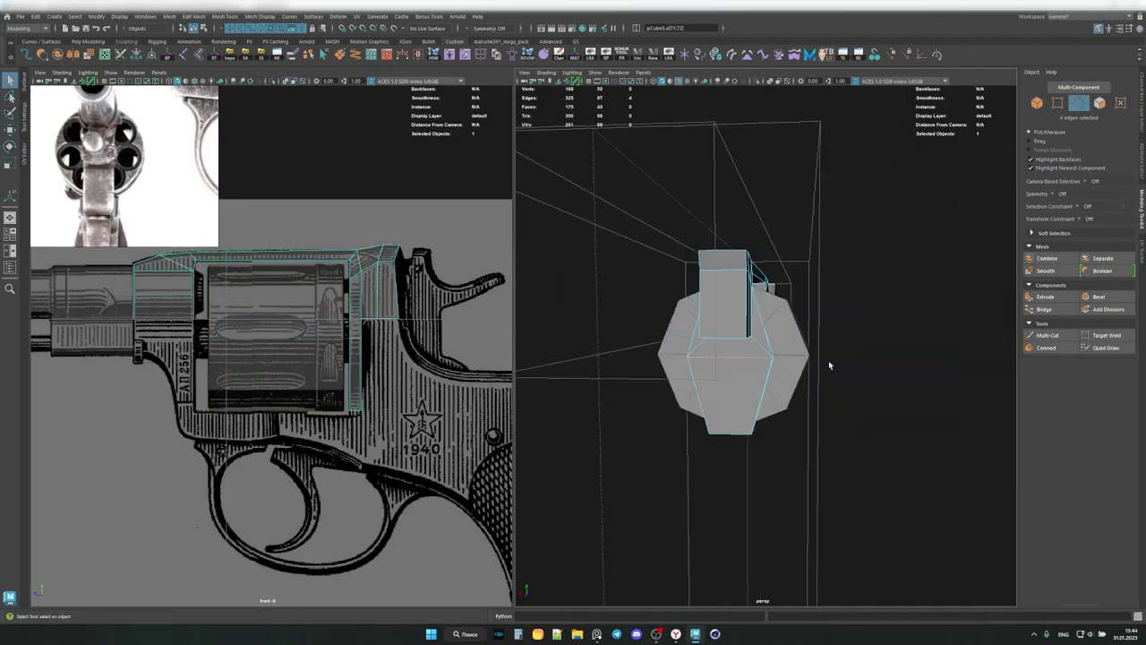
pyautogui.keyDown('alt'); pyautogui.moveTo(688, 359); pyautogui.dragTo(777, 352); pyautogui.keyUp('alt')
pyautogui.press('F8')
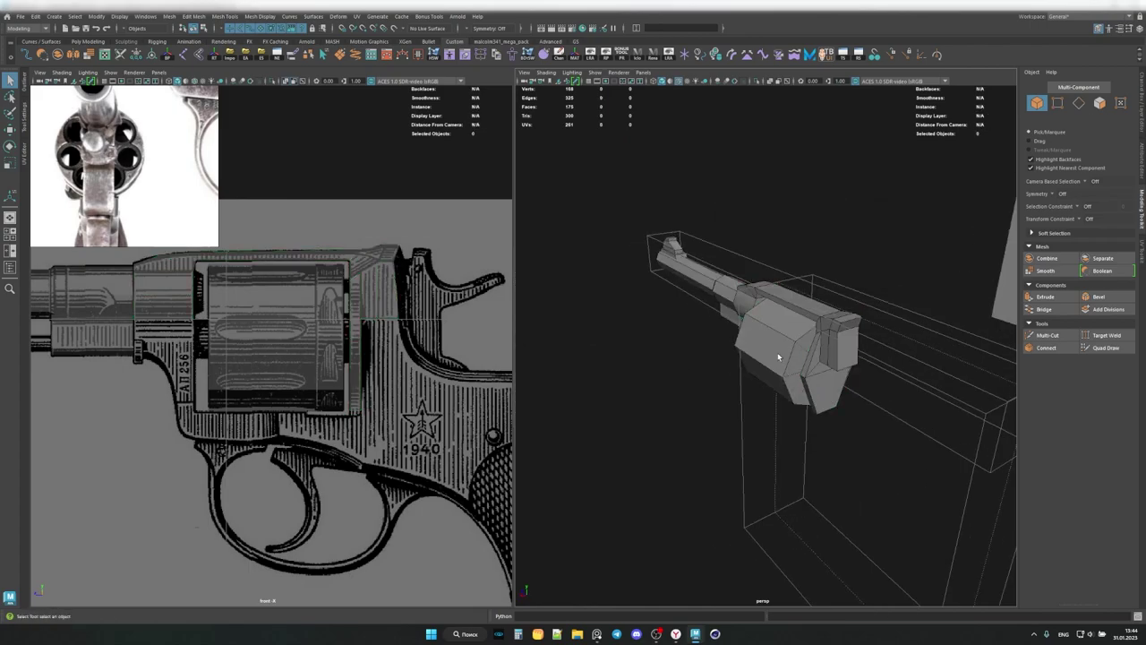
pyautogui.click(777, 352)
pyautogui.keyDown('alt'); pyautogui.moveTo(887, 365); pyautogui.dragTo(833, 358); pyautogui.keyUp('alt')
pyautogui.scroll(-3, 149, 133)
pyautogui.scroll(4, 149, 132)
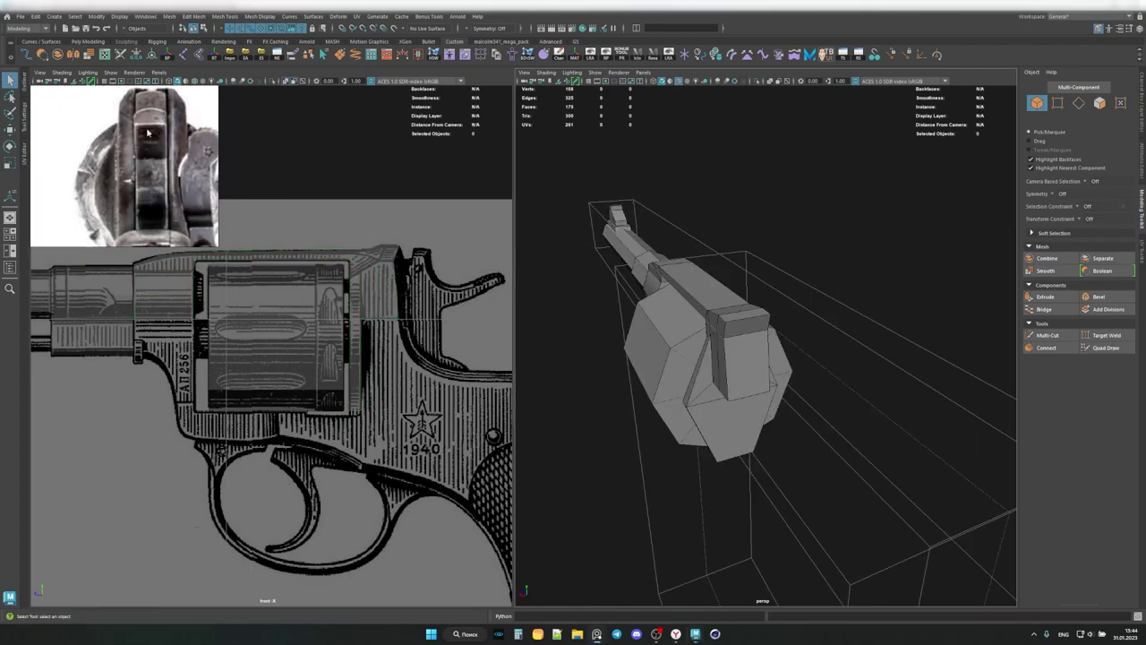
pyautogui.click(757, 337)
pyautogui.keyDown('alt'); pyautogui.moveTo(757, 337); pyautogui.dragTo(680, 350); pyautogui.keyUp('alt')
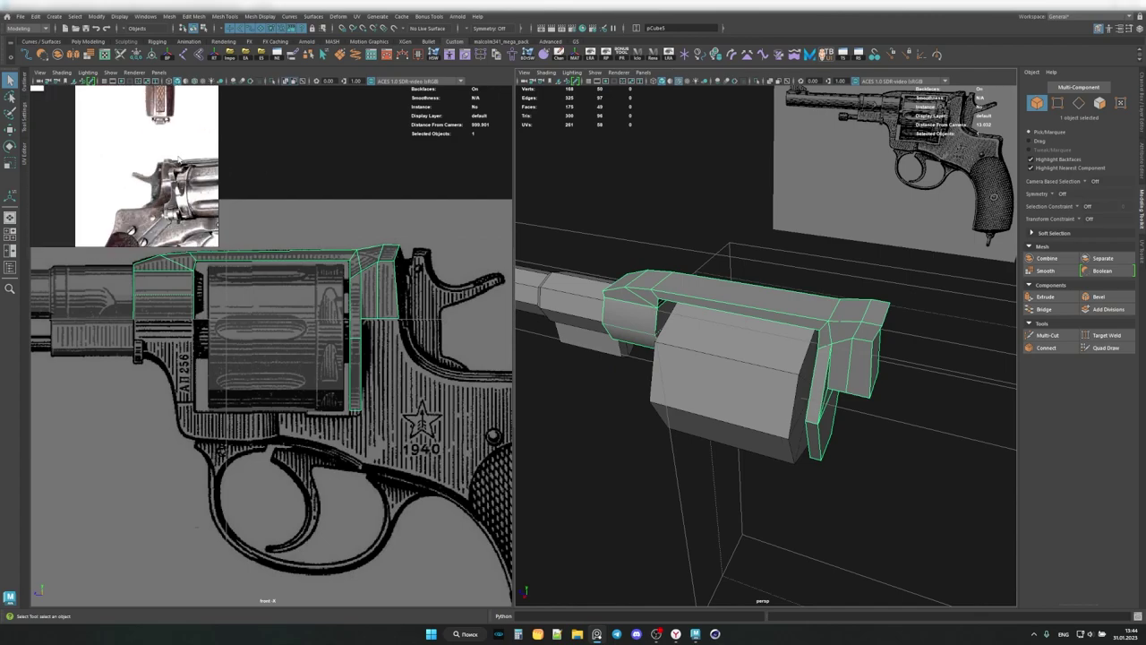
pyautogui.moveTo(762, 316)
pyautogui.keyDown('alt'); pyautogui.mouseDown()
pyautogui.moveTo(799, 313)
pyautogui.moveTo(727, 355)
pyautogui.mouseUp(); pyautogui.keyUp('alt')
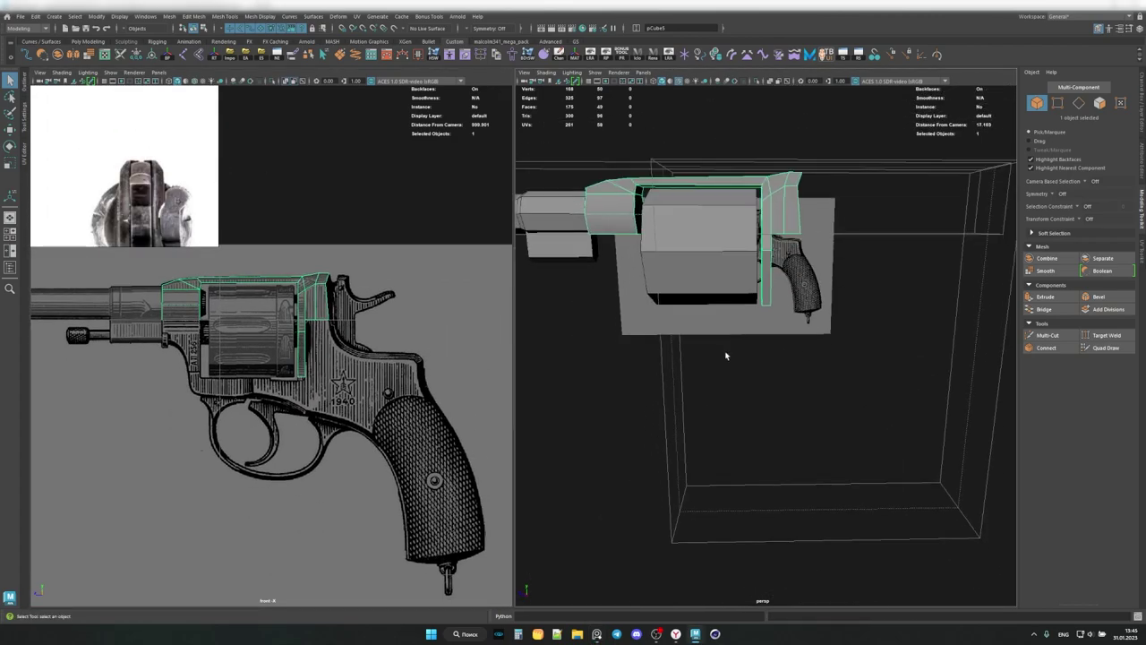
# Create a cube and shape its vertices into a slanted wedge on the grip.
pyautogui.click(770, 397)
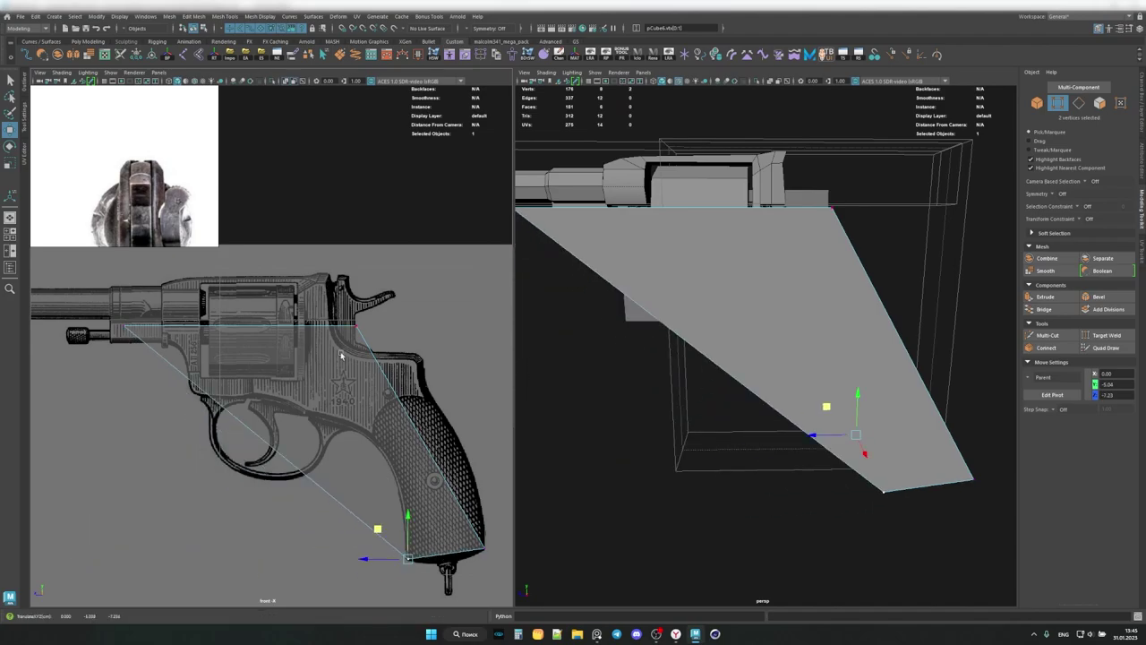
pyautogui.moveTo(455, 519); pyautogui.dragTo(399, 361)
pyautogui.moveTo(88, 304)
pyautogui.mouseDown()
pyautogui.moveTo(388, 428)
pyautogui.moveTo(373, 392)
pyautogui.mouseUp()
# Extrude grip sections down the handle and adjust their vertices to match the reference.
pyautogui.hotkey('ctrl', 'e')
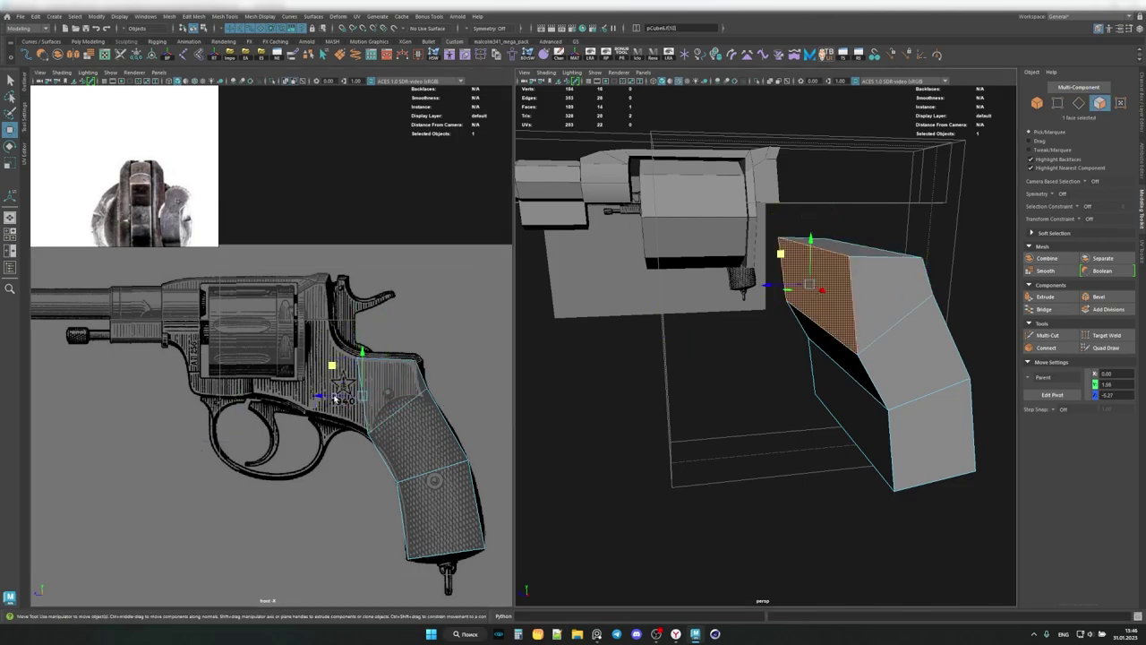
pyautogui.hotkey('ctrl', 'e')
pyautogui.moveTo(336, 396); pyautogui.dragTo(302, 461)
pyautogui.scroll(3, 327, 371)
pyautogui.moveTo(327, 372)
pyautogui.mouseDown()
pyautogui.moveTo(324, 397)
pyautogui.moveTo(450, 265)
pyautogui.mouseUp()
pyautogui.hotkey('ctrl', 'e')
# Slice a new Multi-Cut edge loop across the grip.
pyautogui.keyDown('alt'); pyautogui.moveTo(761, 358); pyautogui.dragTo(716, 340); pyautogui.keyUp('alt')
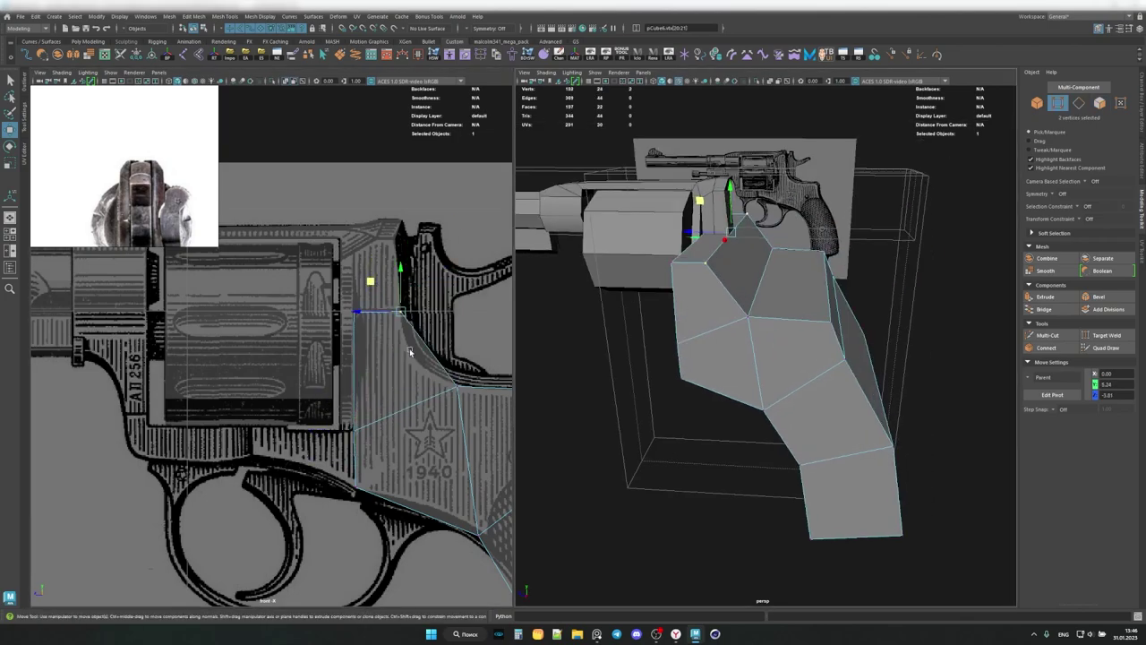
pyautogui.click(1048, 335)
pyautogui.keyDown('alt'); pyautogui.moveTo(430, 376); pyautogui.dragTo(391, 362, button='middle'); pyautogui.keyUp('alt')
pyautogui.scroll(-3, 346, 345)
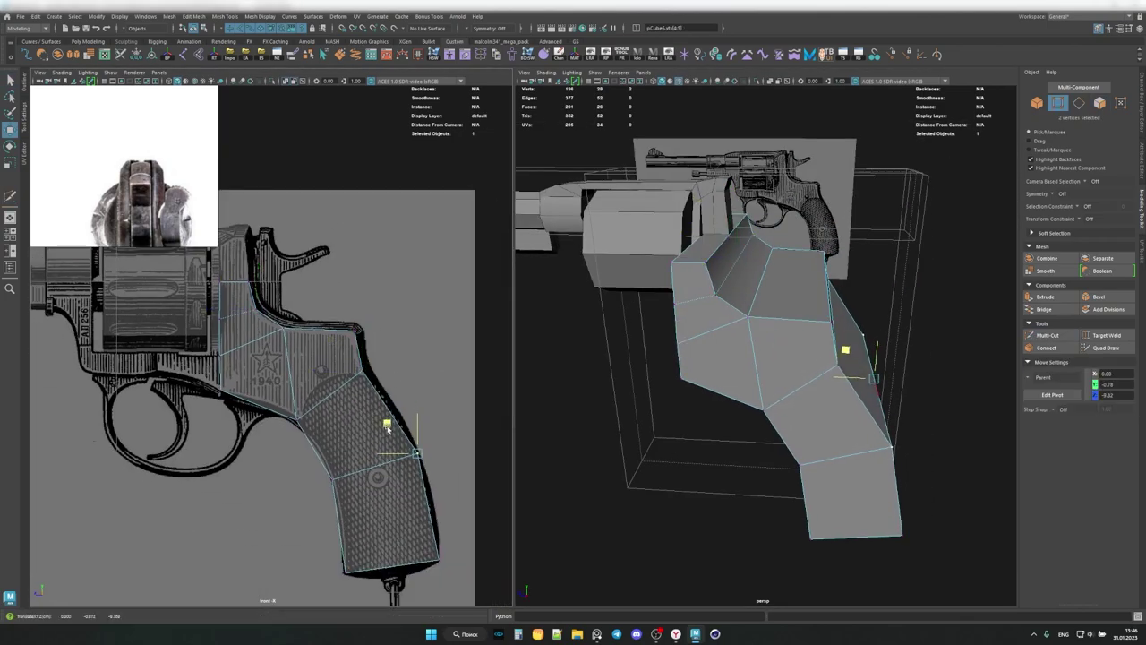
pyautogui.scroll(4, 258, 292)
pyautogui.scroll(-2, 341, 313)
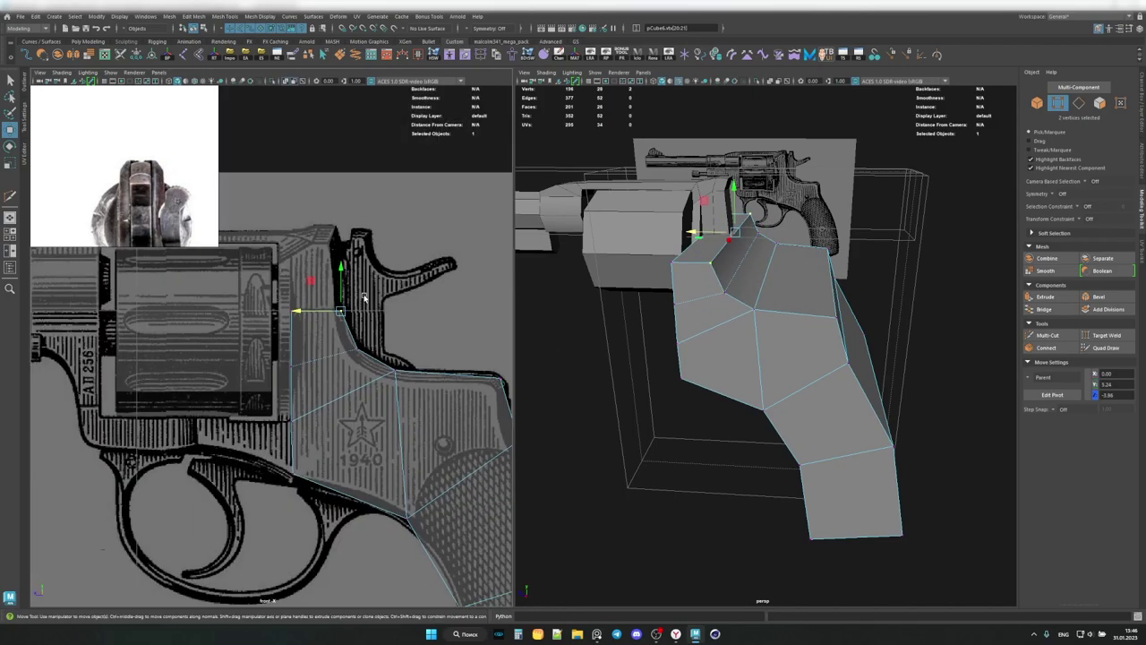
# Scale the grip mesh to make the block narrower under the frame.
pyautogui.press('q')
pyautogui.click(344, 315)
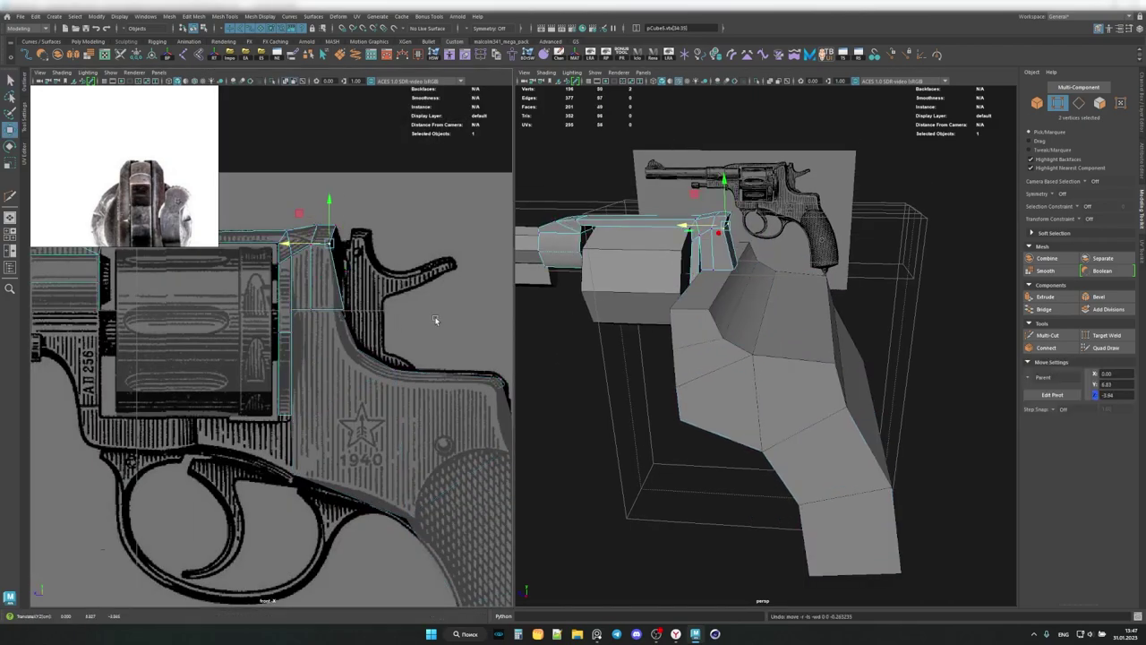
pyautogui.press('F8')
pyautogui.click(435, 320)
pyautogui.press('r')
pyautogui.moveTo(681, 349)
pyautogui.keyDown('alt'); pyautogui.mouseDown()
pyautogui.moveTo(742, 332)
pyautogui.moveTo(705, 318)
pyautogui.moveTo(696, 328)
pyautogui.moveTo(785, 325)
pyautogui.moveTo(746, 333)
pyautogui.moveTo(723, 327)
pyautogui.moveTo(857, 307)
pyautogui.moveTo(716, 254)
pyautogui.mouseUp(); pyautogui.keyUp('alt')
# Isolate the frame piece and select edges along its top rib to move.
pyautogui.press('e')
pyautogui.press('q')
pyautogui.hotkey('ctrl', '1')
pyautogui.click(717, 254)
pyautogui.press('w')
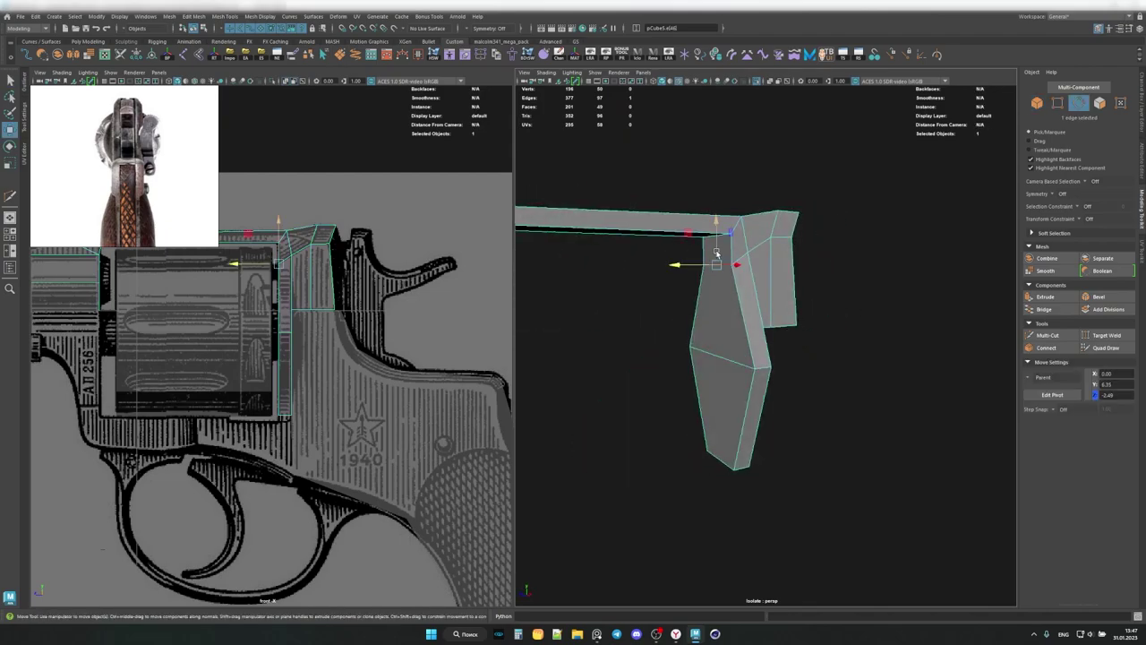
pyautogui.moveTo(759, 288)
pyautogui.keyDown('alt'); pyautogui.mouseDown()
pyautogui.moveTo(642, 299)
pyautogui.moveTo(627, 351)
pyautogui.moveTo(788, 358)
pyautogui.mouseUp(); pyautogui.keyUp('alt')
# Extend the grip's front face forward under the cylinder.
pyautogui.hotkey('ctrl', '1')
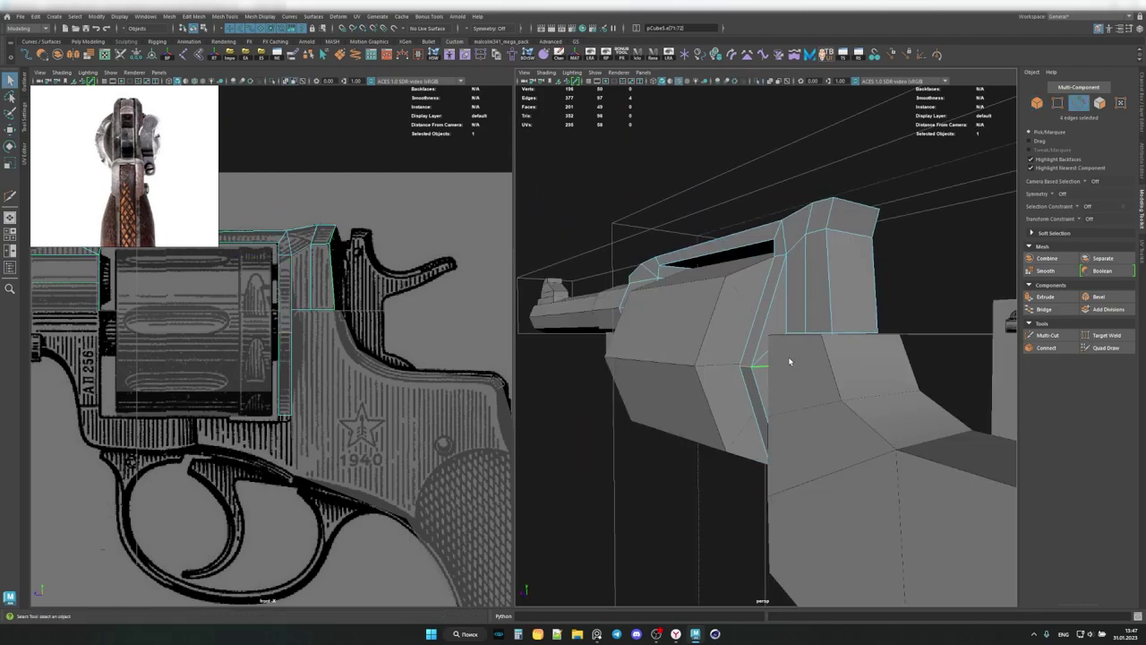
pyautogui.press('r')
pyautogui.keyDown('alt'); pyautogui.moveTo(657, 342); pyautogui.dragTo(775, 354); pyautogui.keyUp('alt')
pyautogui.press('F8')
pyautogui.moveTo(849, 351)
pyautogui.keyDown('alt'); pyautogui.mouseDown()
pyautogui.moveTo(802, 406)
pyautogui.moveTo(735, 341)
pyautogui.moveTo(768, 359)
pyautogui.moveTo(694, 273)
pyautogui.moveTo(502, 358)
pyautogui.mouseUp(); pyautogui.keyUp('alt')
pyautogui.press('F11')
pyautogui.click(291, 435)
pyautogui.press('w')
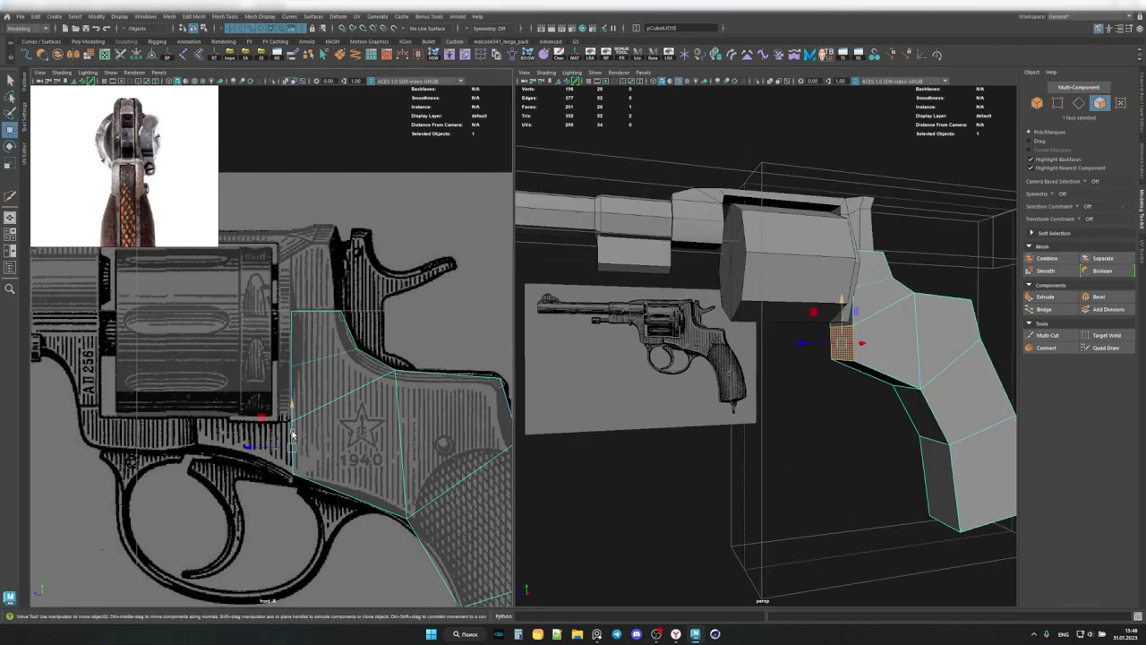
pyautogui.keyDown('alt'); pyautogui.moveTo(785, 338); pyautogui.dragTo(670, 343); pyautogui.keyUp('alt')
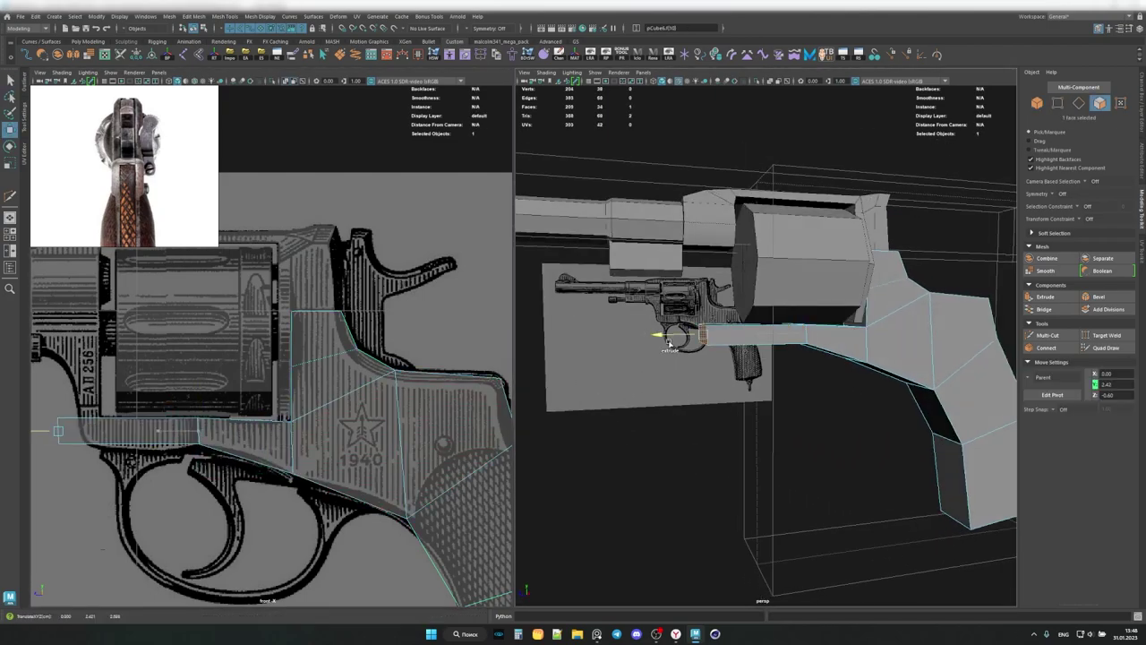
# Adjust the corner vertices of the forward extension beneath the drum.
pyautogui.keyDown('alt'); pyautogui.moveTo(744, 360); pyautogui.dragTo(712, 329); pyautogui.keyUp('alt')
pyautogui.press('F9')
pyautogui.moveTo(712, 330); pyautogui.dragTo(758, 383)
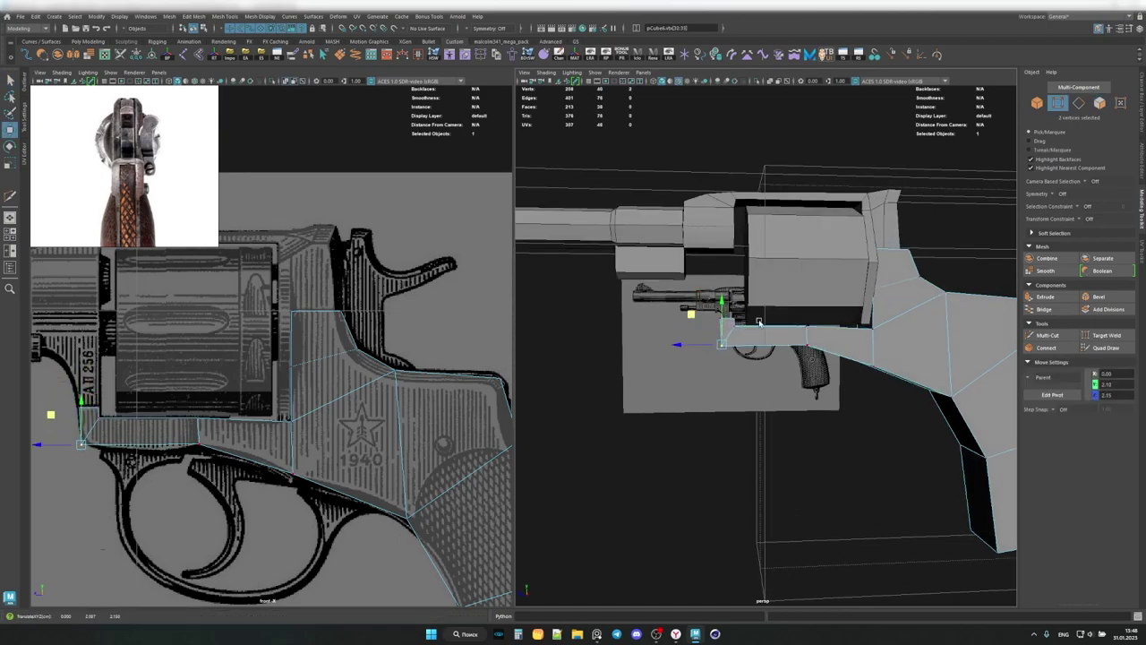
pyautogui.moveTo(759, 320)
pyautogui.keyDown('alt'); pyautogui.mouseDown()
pyautogui.moveTo(694, 336)
pyautogui.moveTo(654, 315)
pyautogui.moveTo(738, 338)
pyautogui.moveTo(692, 306)
pyautogui.mouseUp(); pyautogui.keyUp('alt')
pyautogui.press('r')
pyautogui.hotkey('ctrl', 'F11')
pyautogui.press('r')
pyautogui.press('w')
pyautogui.press('w')
pyautogui.moveTo(733, 339)
pyautogui.keyDown('alt'); pyautogui.mouseDown()
pyautogui.moveTo(729, 377)
pyautogui.moveTo(707, 340)
pyautogui.moveTo(719, 333)
pyautogui.moveTo(540, 332)
pyautogui.mouseUp(); pyautogui.keyUp('alt')
pyautogui.press('q')
pyautogui.press('F10')
pyautogui.press('F8')
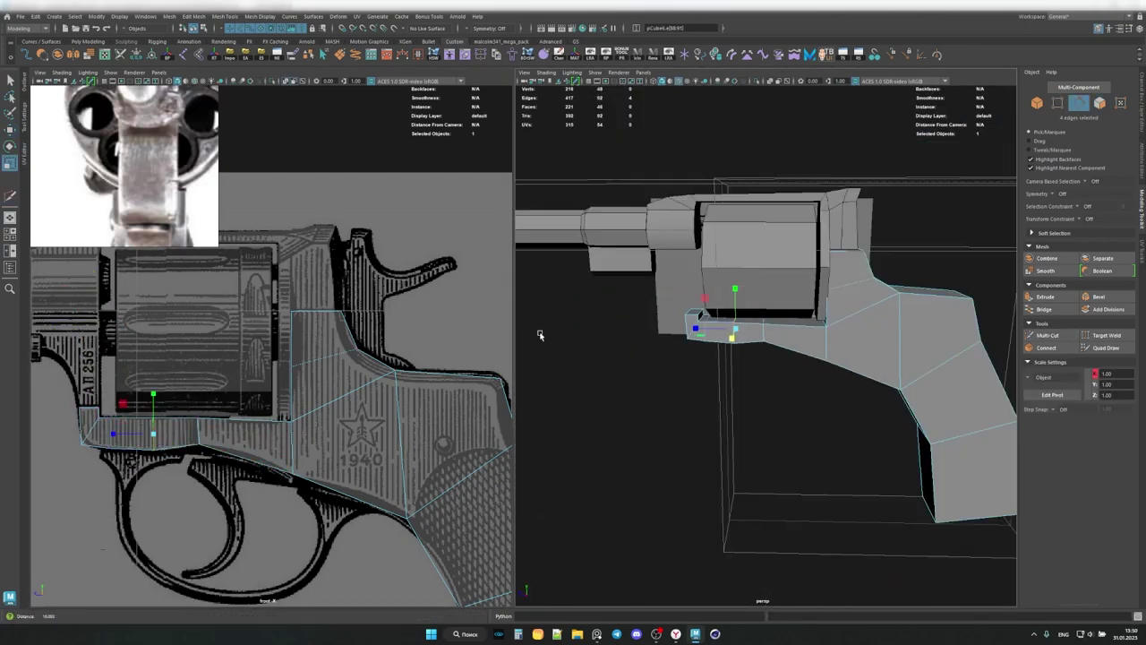
# Extrude a face at the front of the lower frame near the cylinder.
pyautogui.scroll(-5, 915, 358)
pyautogui.keyDown('alt'); pyautogui.moveTo(915, 358); pyautogui.dragTo(785, 350); pyautogui.keyUp('alt')
pyautogui.scroll(5, 784, 350)
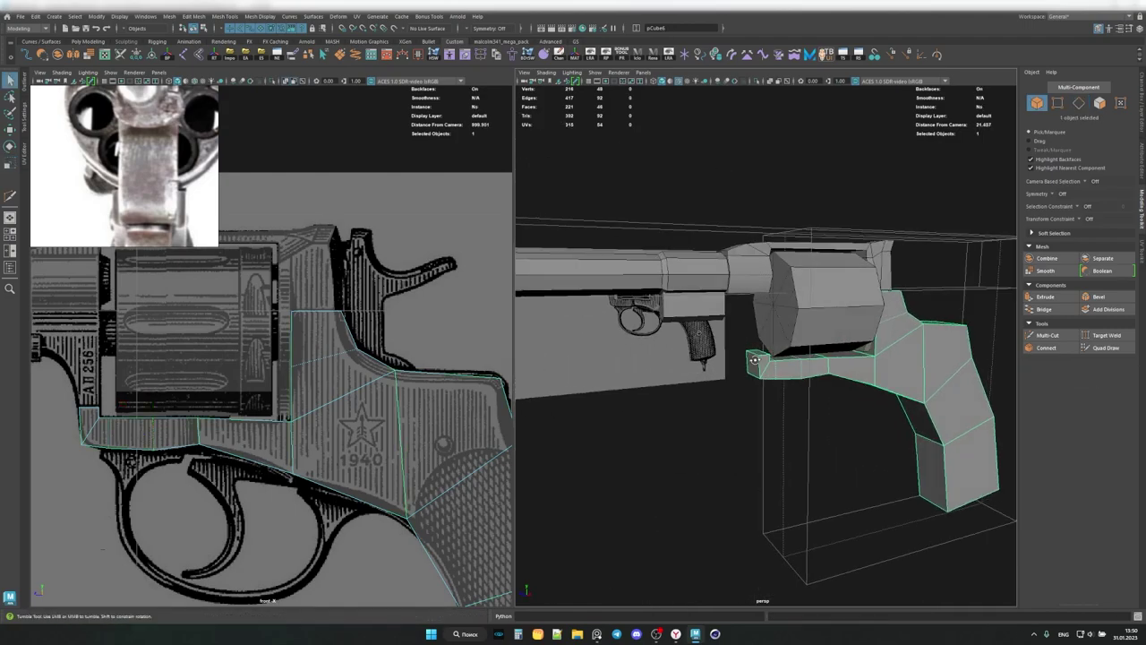
pyautogui.scroll(3, 784, 350)
pyautogui.press('F9')
pyautogui.scroll(3, 162, 354)
pyautogui.moveTo(135, 340); pyautogui.dragTo(161, 354)
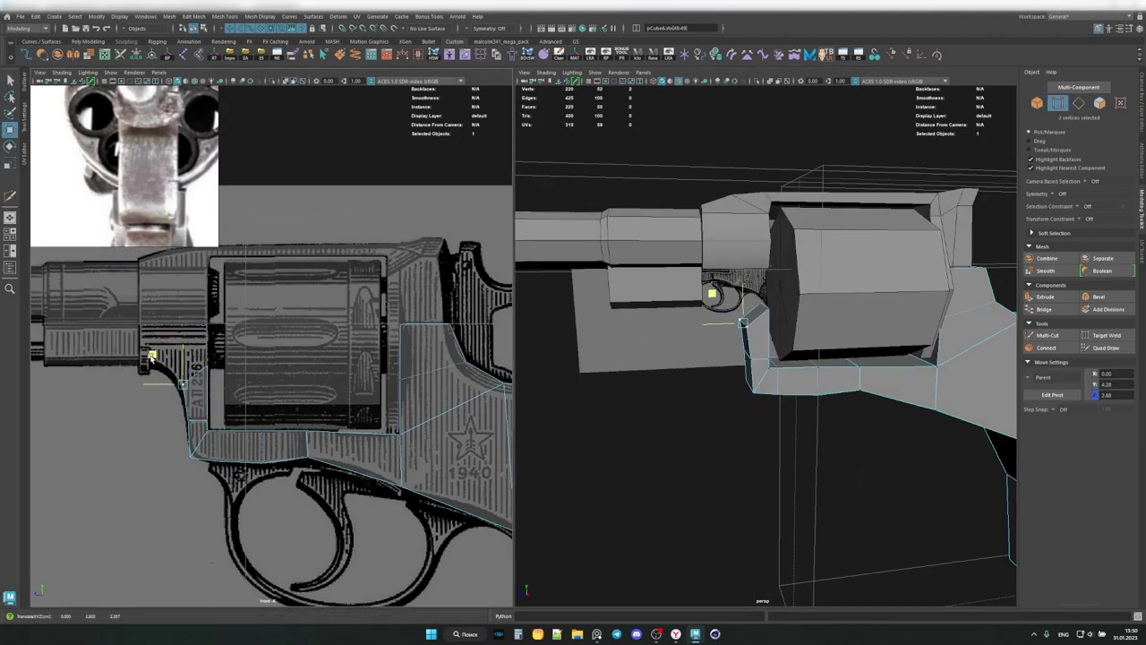
pyautogui.press('F11')
pyautogui.click(146, 326)
pyautogui.hotkey('ctrl', 'e')
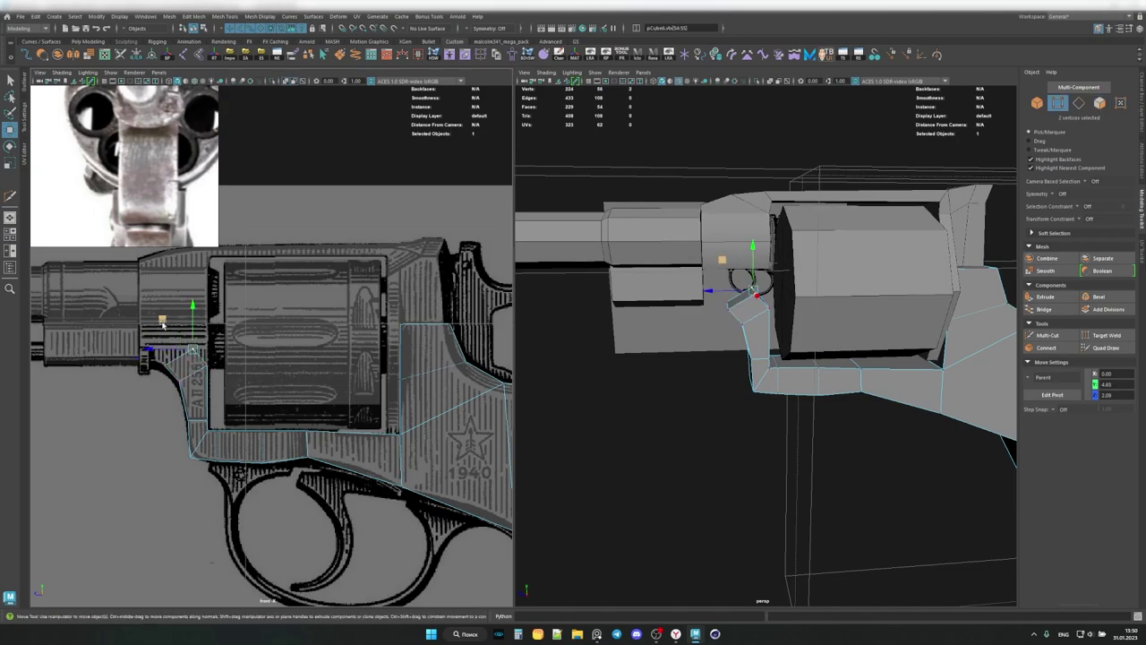
# Pull the extrusion's front edge toward the barrel.
pyautogui.press('F11')
pyautogui.click(179, 385)
pyautogui.hotkey('ctrl', 'e')
pyautogui.press('F10')
pyautogui.moveTo(147, 343); pyautogui.dragTo(125, 343)
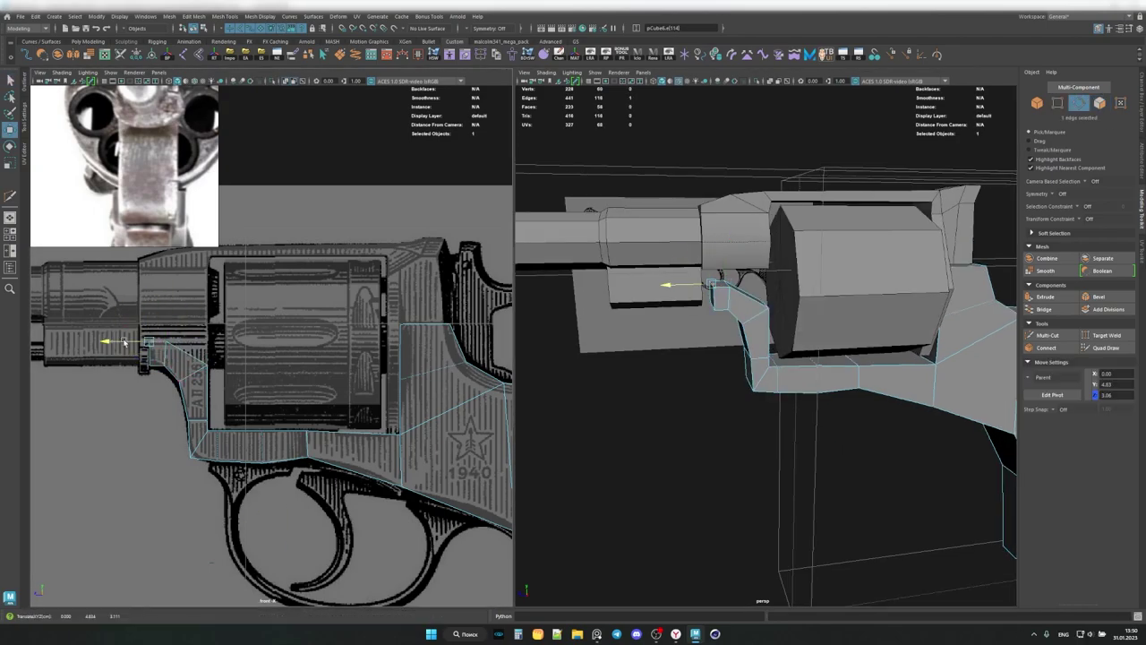
# Extrude two faces up toward the barrel and shape the small front step.
pyautogui.press('F11')
pyautogui.moveTo(161, 309); pyautogui.dragTo(180, 322)
pyautogui.hotkey('ctrl', 'e')
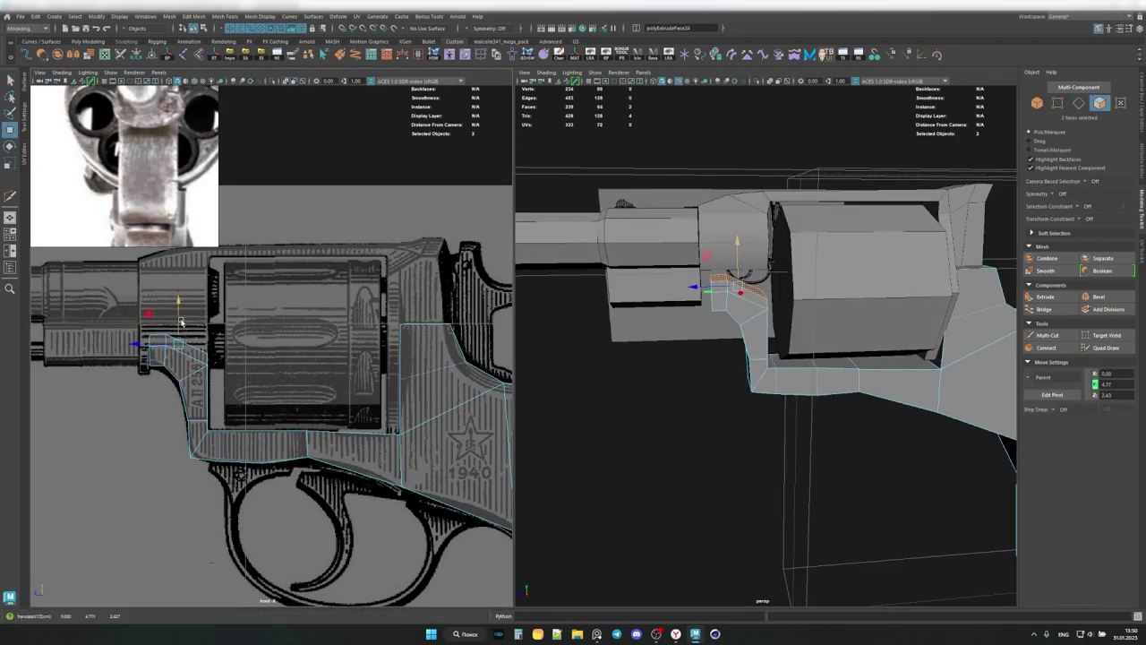
pyautogui.press('F9')
pyautogui.moveTo(153, 359); pyautogui.dragTo(173, 375)
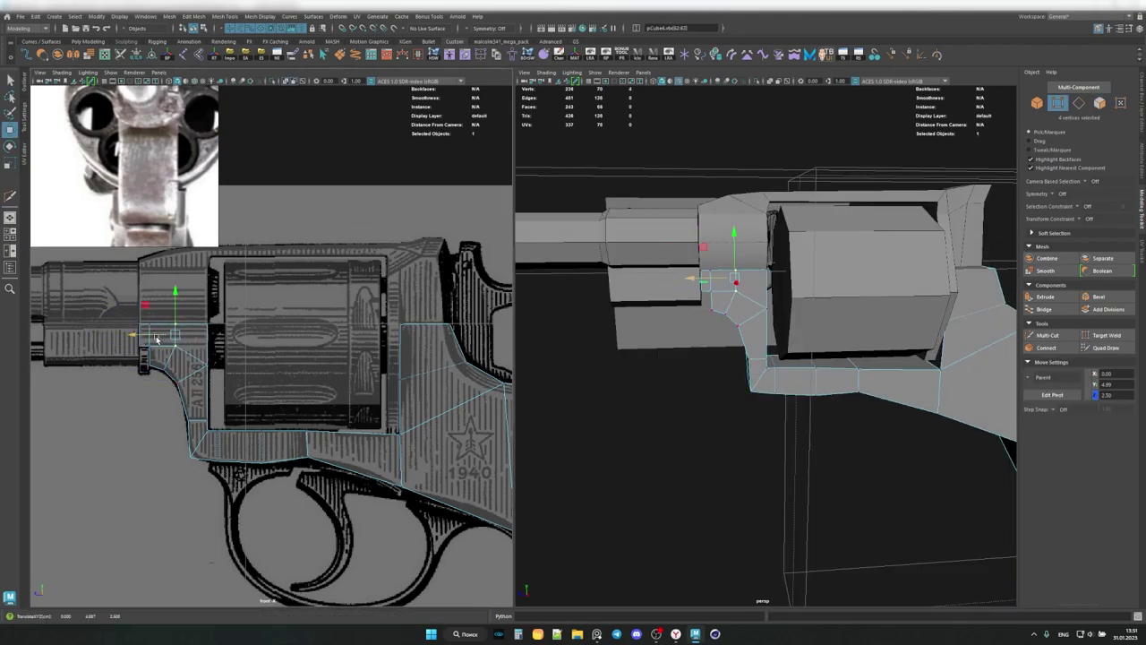
pyautogui.press('F11')
# Select the lower frame's face and edge loops, then frame the revolver body.
pyautogui.moveTo(709, 340)
pyautogui.keyDown('alt'); pyautogui.mouseDown()
pyautogui.moveTo(718, 278)
pyautogui.moveTo(728, 352)
pyautogui.moveTo(752, 309)
pyautogui.moveTo(744, 296)
pyautogui.mouseUp(); pyautogui.keyUp('alt')
pyautogui.click(718, 278)
pyautogui.keyDown('shift'); pyautogui.doubleClick(718, 278); pyautogui.keyUp('shift')
pyautogui.press('F10')
pyautogui.doubleClick(788, 408)
pyautogui.moveTo(789, 408)
pyautogui.keyDown('alt'); pyautogui.mouseDown()
pyautogui.moveTo(812, 404)
pyautogui.moveTo(788, 359)
pyautogui.moveTo(806, 358)
pyautogui.mouseUp(); pyautogui.keyUp('alt')
pyautogui.press('F8')
pyautogui.scroll(-5, 792, 357)
pyautogui.hotkey('shift', 'f')
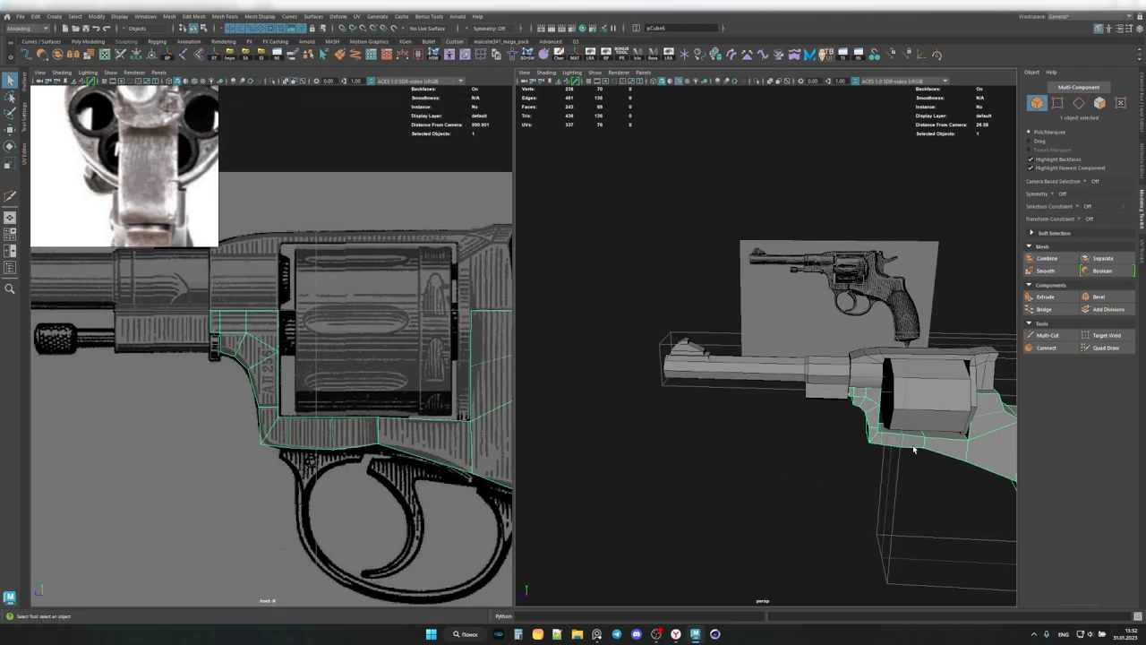
# Pull the new box's vertices toward the trigger guard, then undo the reshaping.
pyautogui.keyDown('alt'); pyautogui.moveTo(914, 450); pyautogui.dragTo(773, 382); pyautogui.keyUp('alt')
pyautogui.scroll(-5, 292, 410)
pyautogui.press('w')
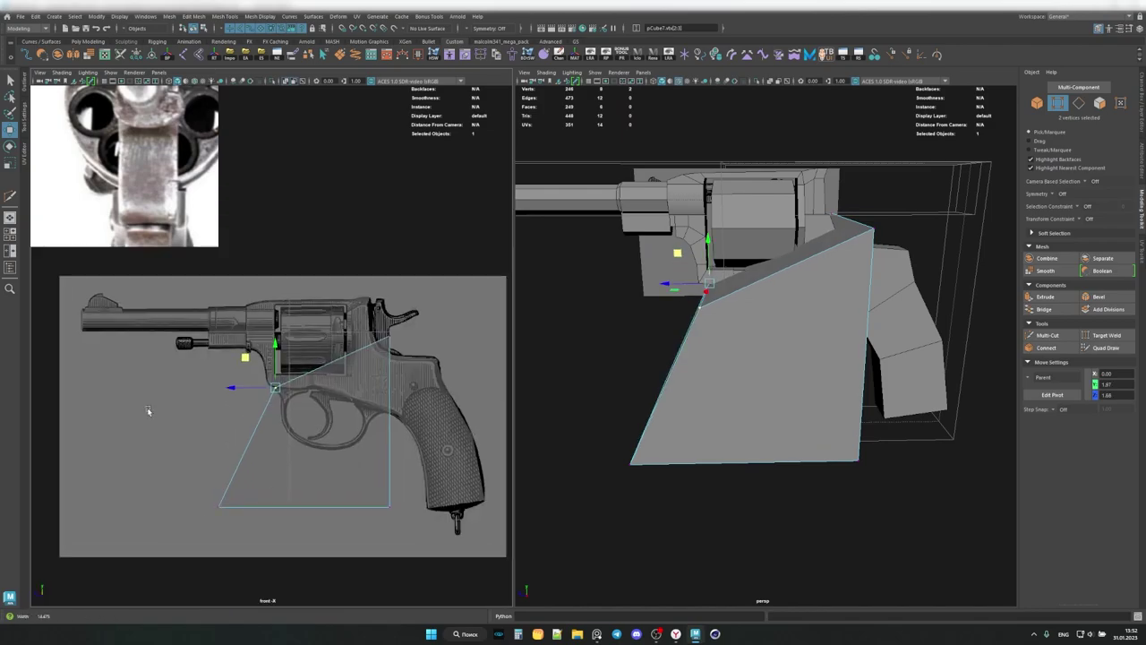
pyautogui.moveTo(275, 387)
pyautogui.mouseDown()
pyautogui.moveTo(295, 384)
pyautogui.moveTo(296, 358)
pyautogui.mouseUp()
pyautogui.scroll(5, 294, 385)
pyautogui.scroll(-5, 295, 385)
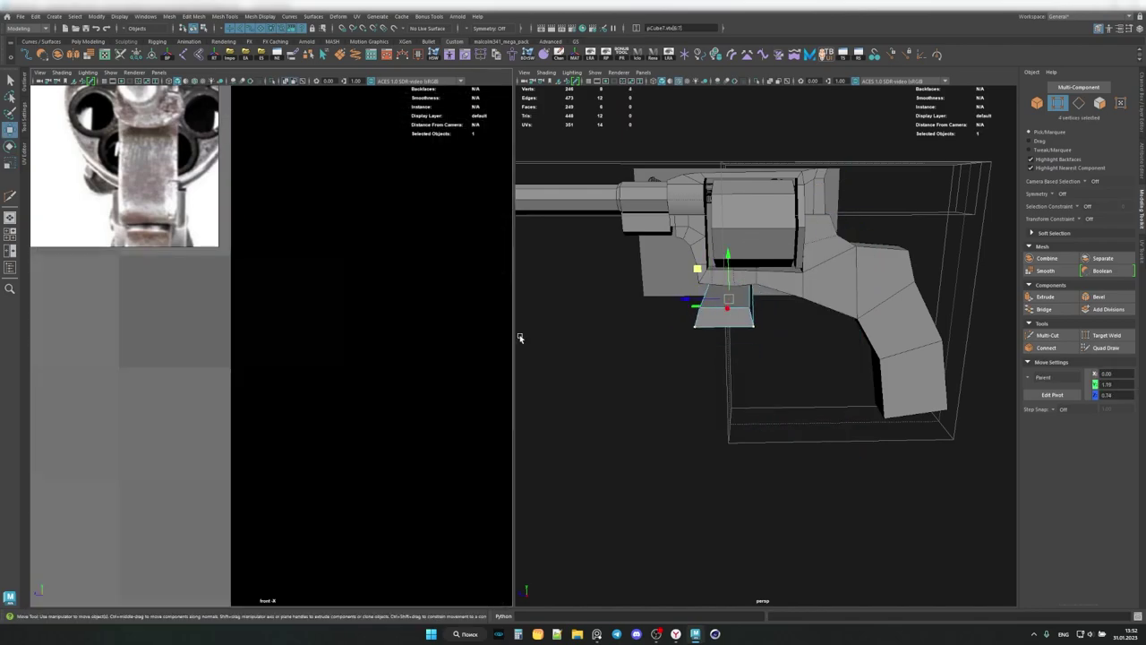
pyautogui.hotkey('ctrl', 'z')
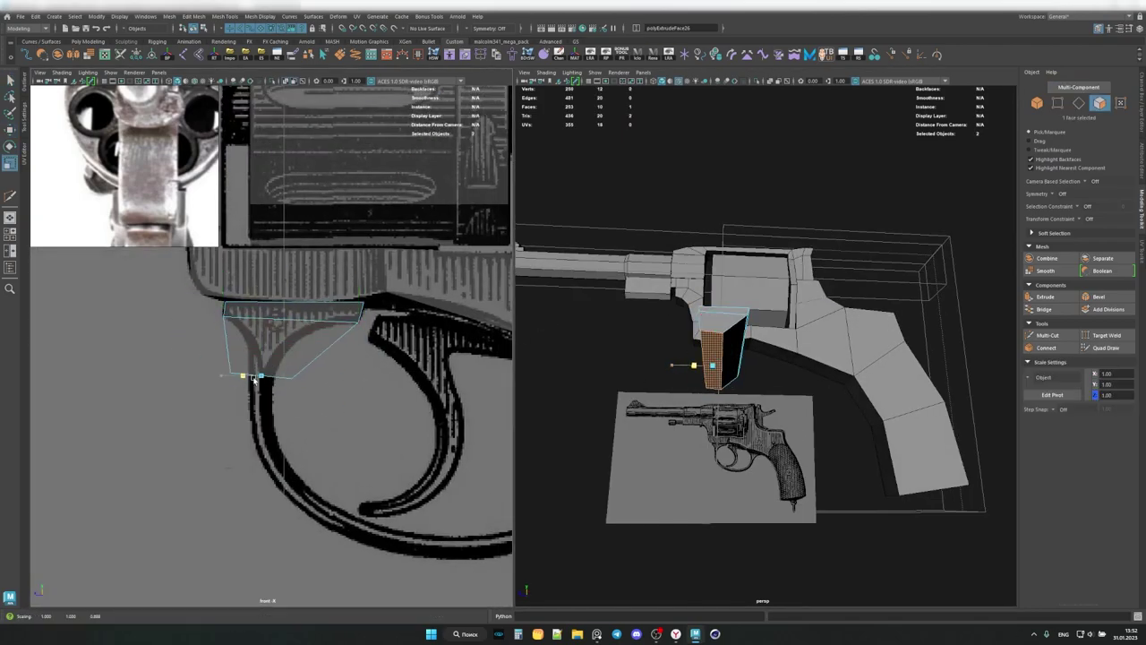
# Extrude, rotate and move guard sections down and back up toward the frame.
pyautogui.moveTo(231, 345); pyautogui.dragTo(234, 408, button='middle')
pyautogui.scroll(-2, 302, 385)
pyautogui.press('e')
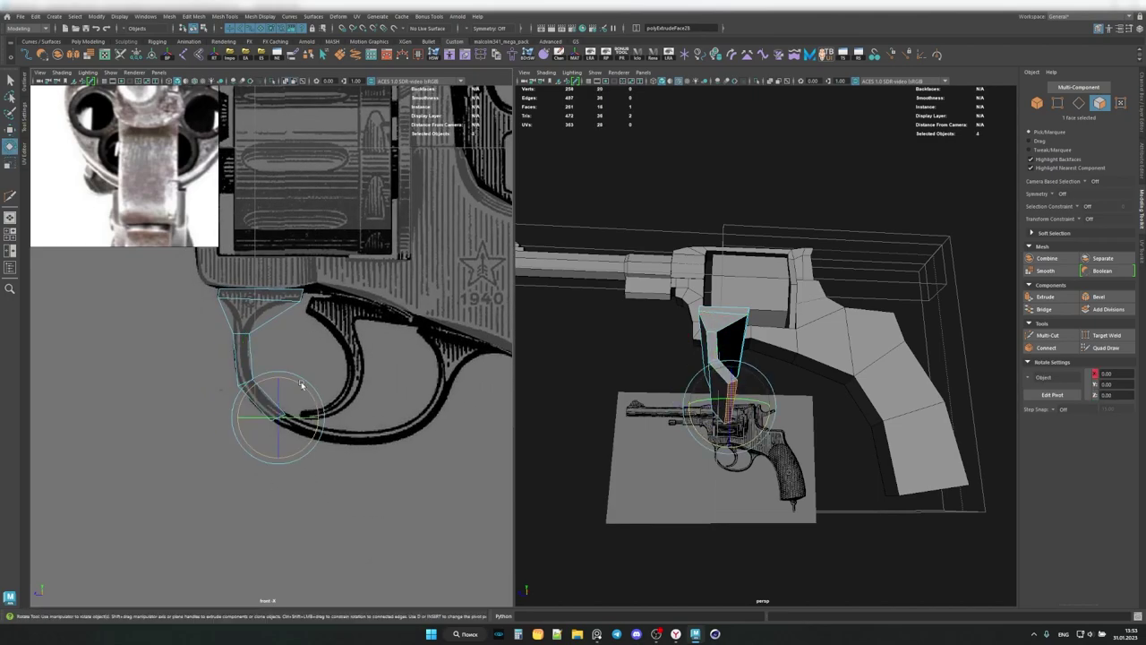
pyautogui.keyDown('shift'); pyautogui.moveTo(320, 412); pyautogui.dragTo(370, 408); pyautogui.keyUp('shift')
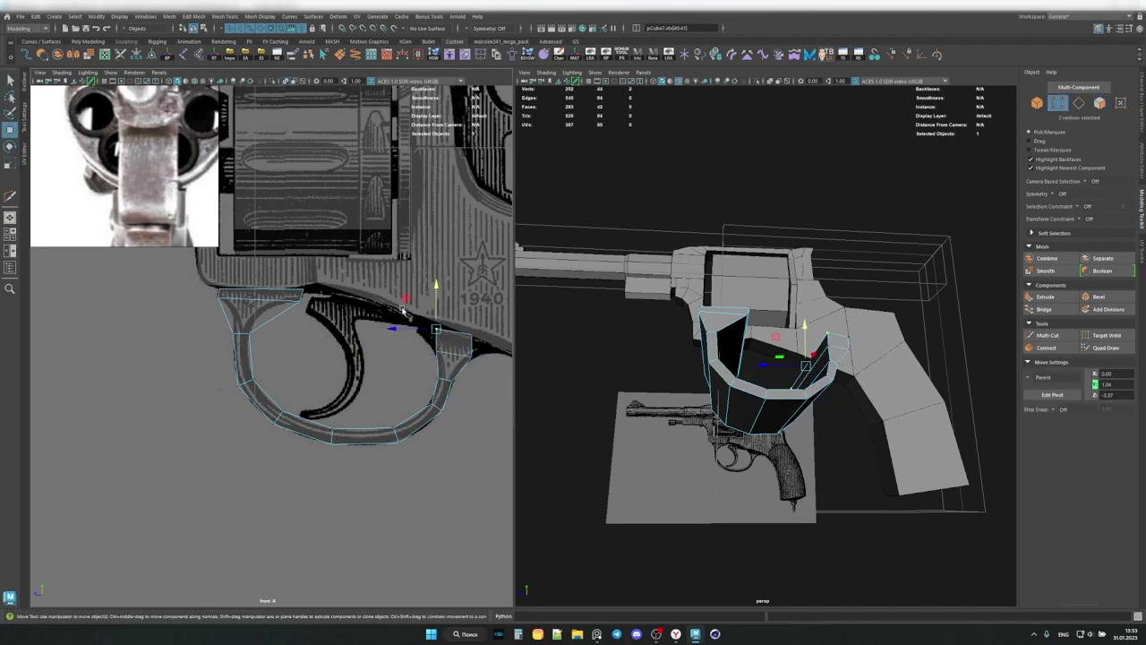
pyautogui.moveTo(405, 311)
pyautogui.mouseDown(button='middle')
pyautogui.moveTo(434, 313)
pyautogui.moveTo(405, 352)
pyautogui.mouseUp(button='middle')
pyautogui.scroll(2, 404, 351)
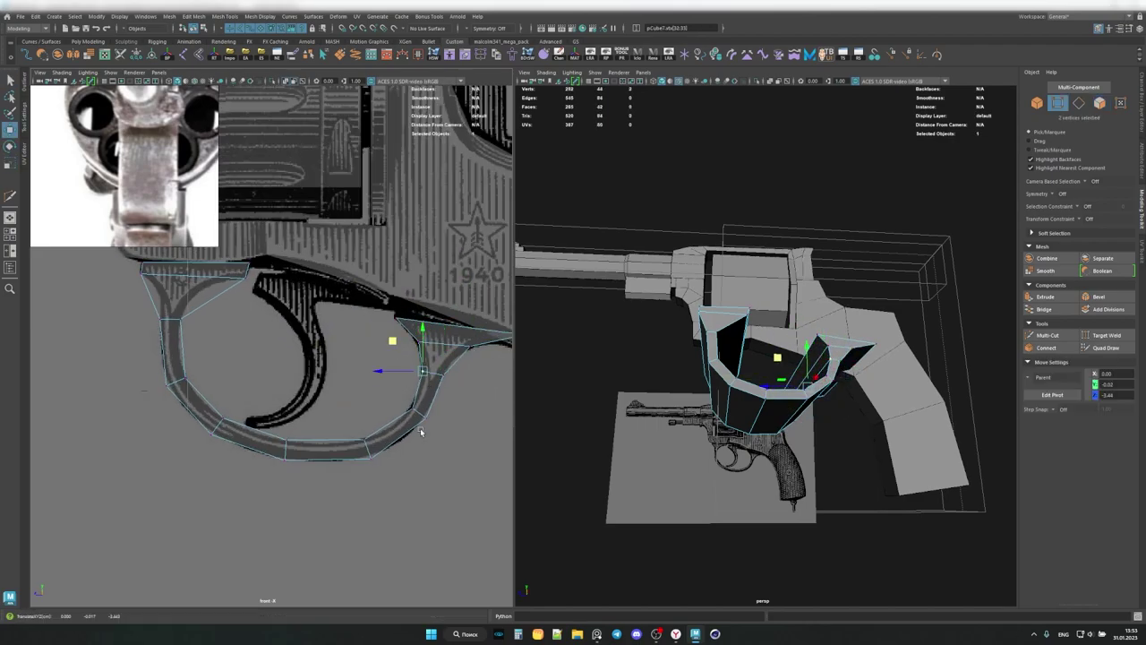
# Adjust the bottom guard segment's vertices and the edges at the guard's top-left.
pyautogui.moveTo(385, 470); pyautogui.dragTo(269, 426)
pyautogui.keyDown('alt'); pyautogui.moveTo(305, 421); pyautogui.dragTo(317, 410, button='middle'); pyautogui.keyUp('alt')
pyautogui.scroll(2, 414, 412)
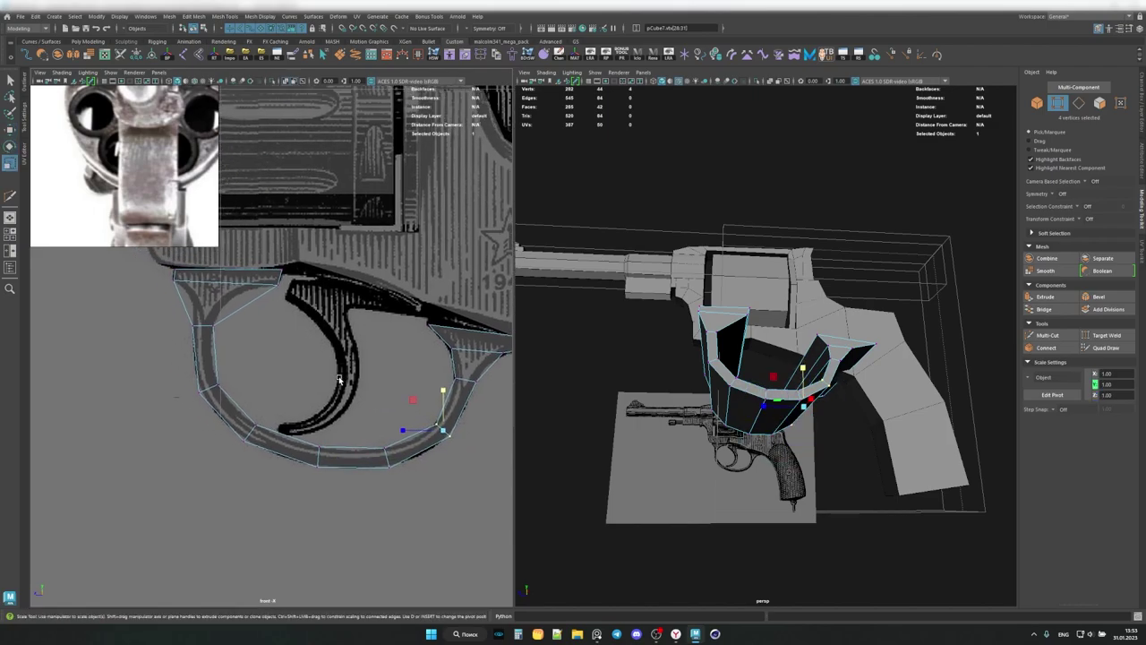
pyautogui.press('F10')
pyautogui.click(191, 306)
pyautogui.press('w')
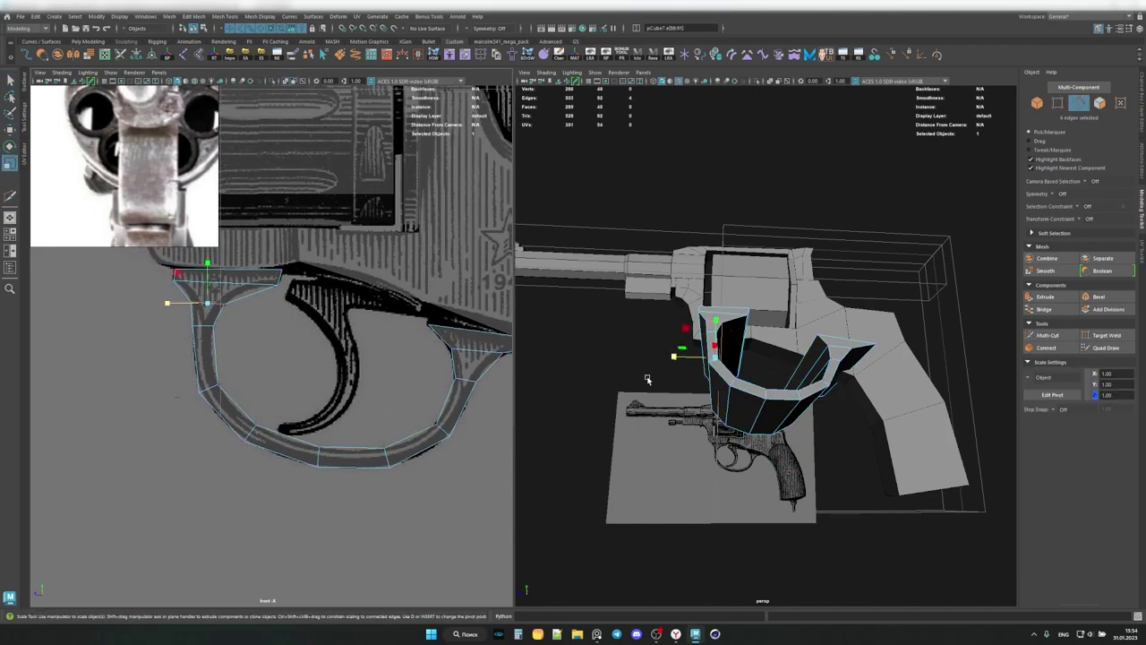
# Frame and orbit around the trigger guard to check its shape.
pyautogui.hotkey('ctrl', 'F11')
pyautogui.moveTo(681, 358)
pyautogui.keyDown('alt'); pyautogui.mouseDown()
pyautogui.moveTo(740, 351)
pyautogui.moveTo(737, 323)
pyautogui.moveTo(744, 369)
pyautogui.mouseUp(); pyautogui.keyUp('alt')
pyautogui.scroll(-3, 269, 358)
pyautogui.scroll(4, 737, 323)
pyautogui.press('q')
pyautogui.press('F8')
pyautogui.scroll(-3, 738, 323)
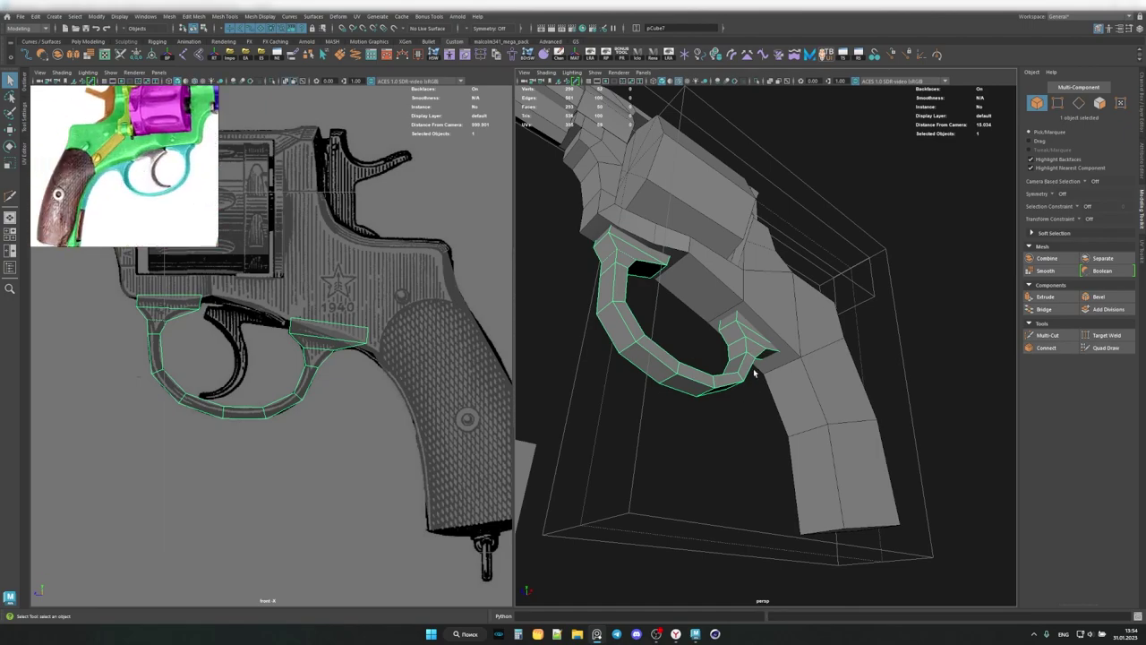
# Extrude the trigger guard's rear end face back onto the grip.
pyautogui.scroll(5, 755, 373)
pyautogui.press('F11')
pyautogui.click(665, 308)
pyautogui.press('w')
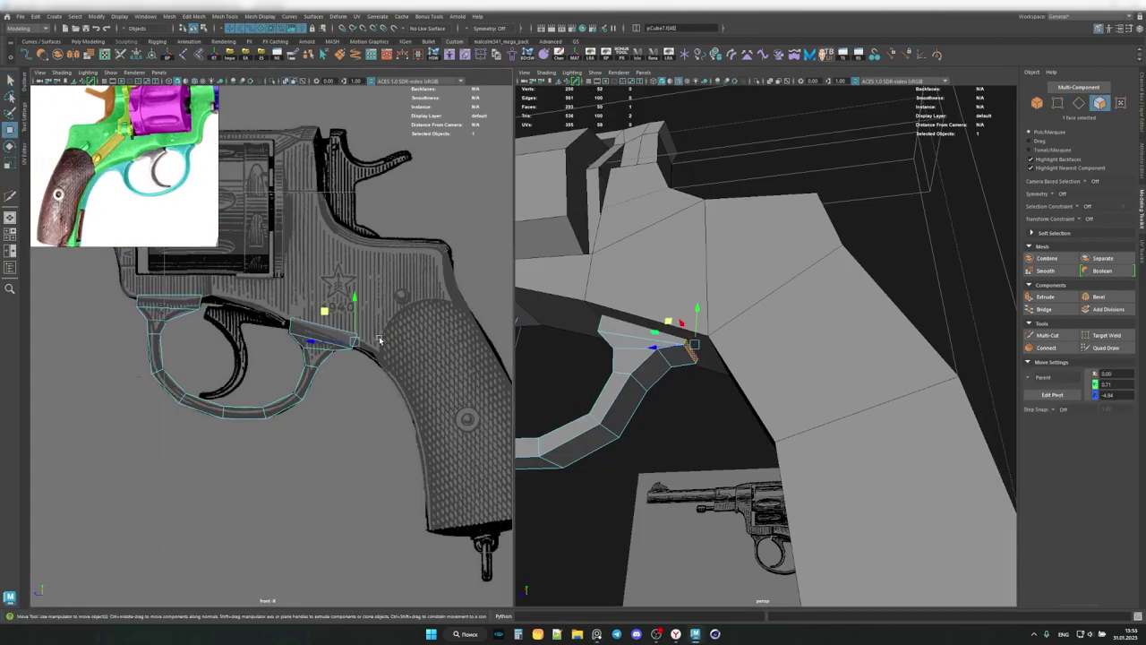
pyautogui.keyDown('shift'); pyautogui.moveTo(380, 380); pyautogui.dragTo(386, 394); pyautogui.keyUp('shift')
pyautogui.keyDown('alt'); pyautogui.moveTo(753, 403); pyautogui.dragTo(749, 336); pyautogui.keyUp('alt')
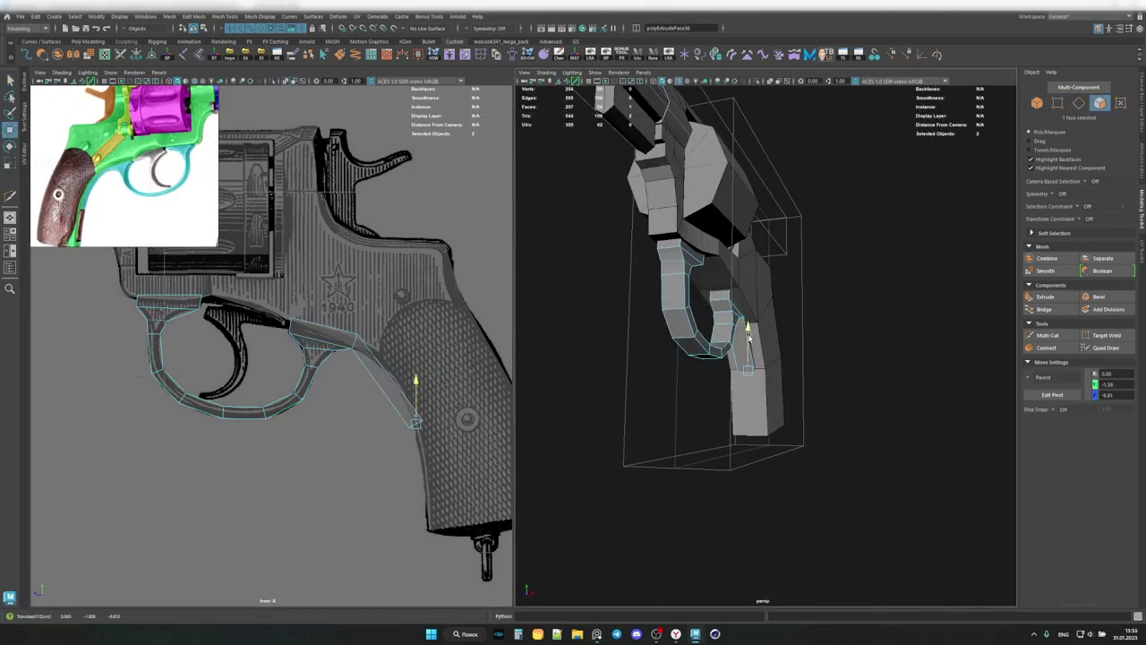
# Multi-Cut a new edge across the grip beside the guard.
pyautogui.press('f')
pyautogui.keyDown('shift'); pyautogui.moveTo(743, 356); pyautogui.dragTo(730, 361, button='right'); pyautogui.keyUp('shift')
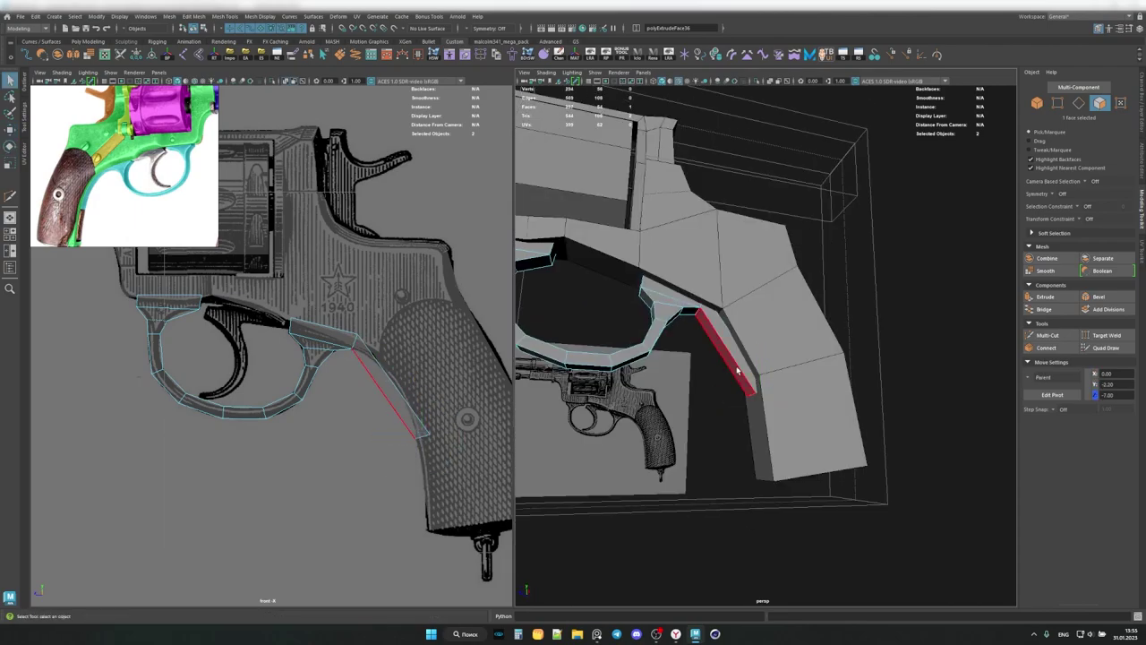
pyautogui.press('F8')
pyautogui.moveTo(730, 361)
pyautogui.keyDown('alt'); pyautogui.mouseDown()
pyautogui.moveTo(739, 334)
pyautogui.moveTo(737, 481)
pyautogui.mouseUp(); pyautogui.keyUp('alt')
# Add a small cube for the trigger and center the reference trigger in the front view.
pyautogui.click(737, 481)
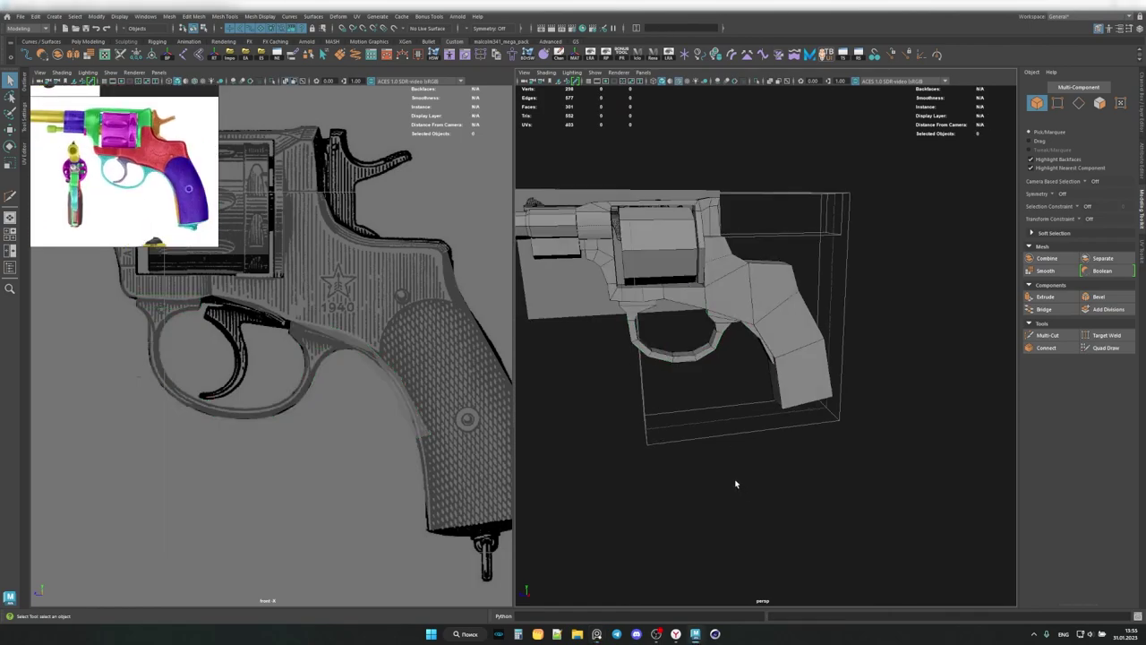
pyautogui.scroll(5, 156, 190)
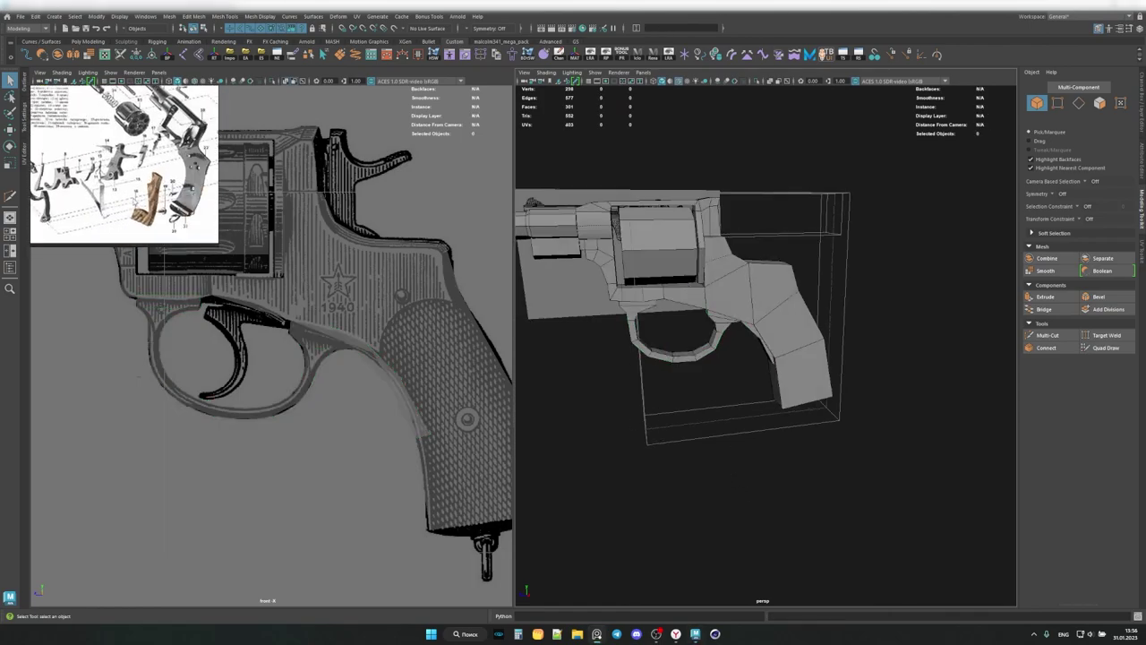
pyautogui.scroll(3, 152, 216)
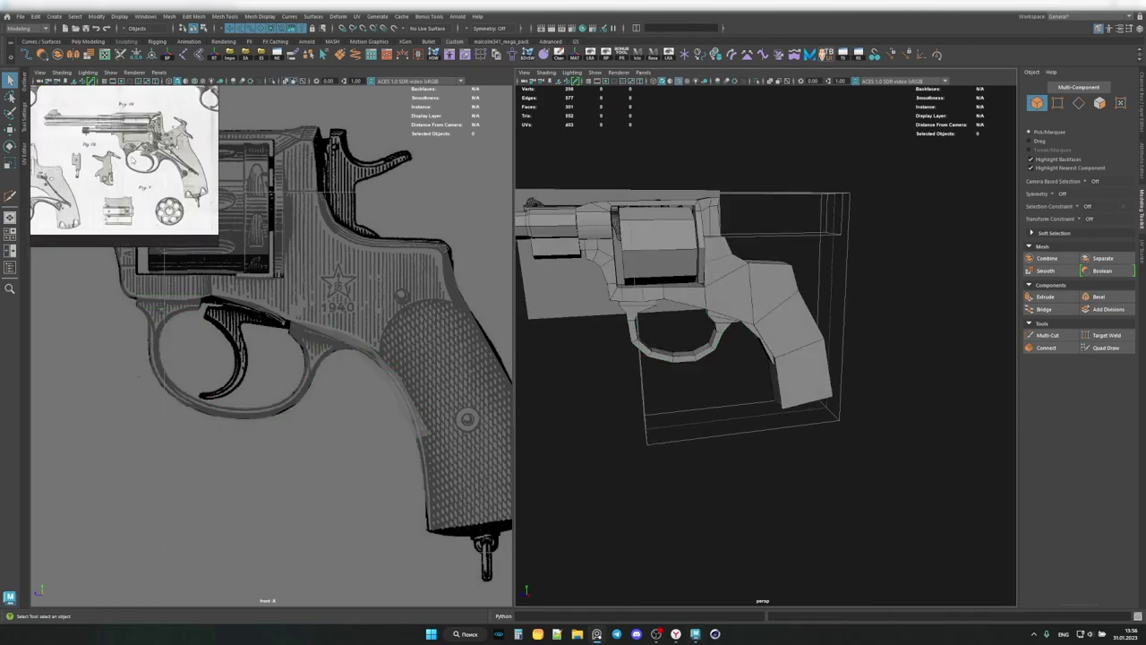
pyautogui.scroll(-5, 125, 166)
pyautogui.scroll(4, 126, 166)
pyautogui.scroll(-5, 362, 253)
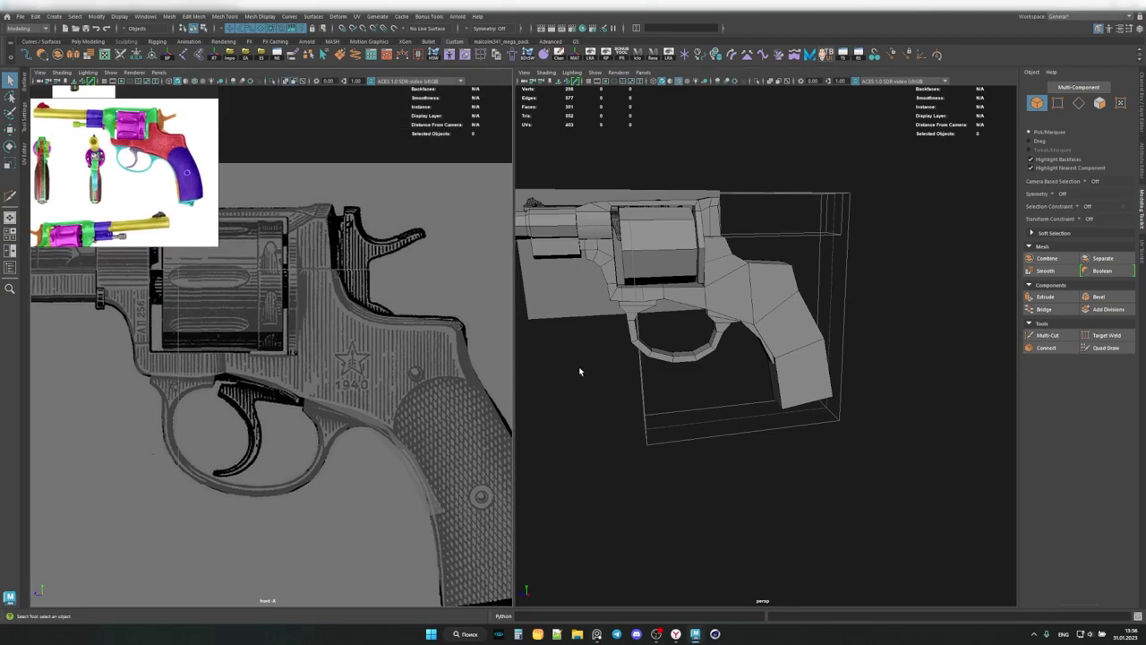
pyautogui.press('w')
pyautogui.scroll(6, 231, 397)
pyautogui.keyDown('alt'); pyautogui.moveTo(453, 388); pyautogui.dragTo(533, 322, button='middle'); pyautogui.keyUp('alt')
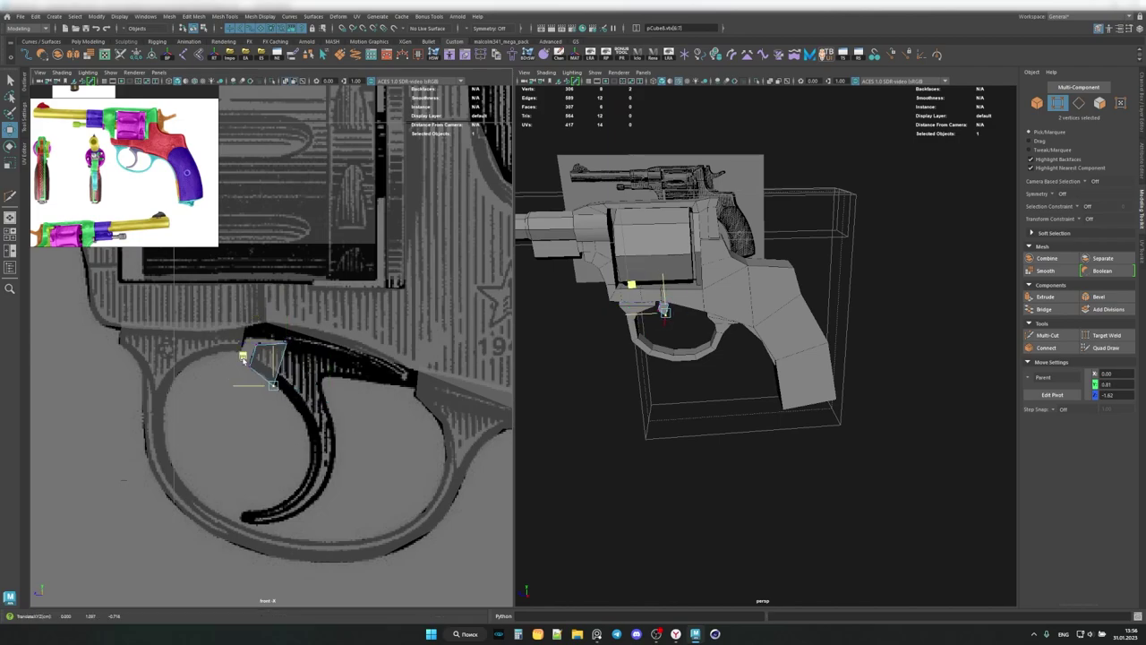
# Extrude the cube's bottom face down along the trigger's curve to its tip.
pyautogui.scroll(5, 678, 302)
pyautogui.click(612, 259)
pyautogui.hotkey('ctrl', 'e')
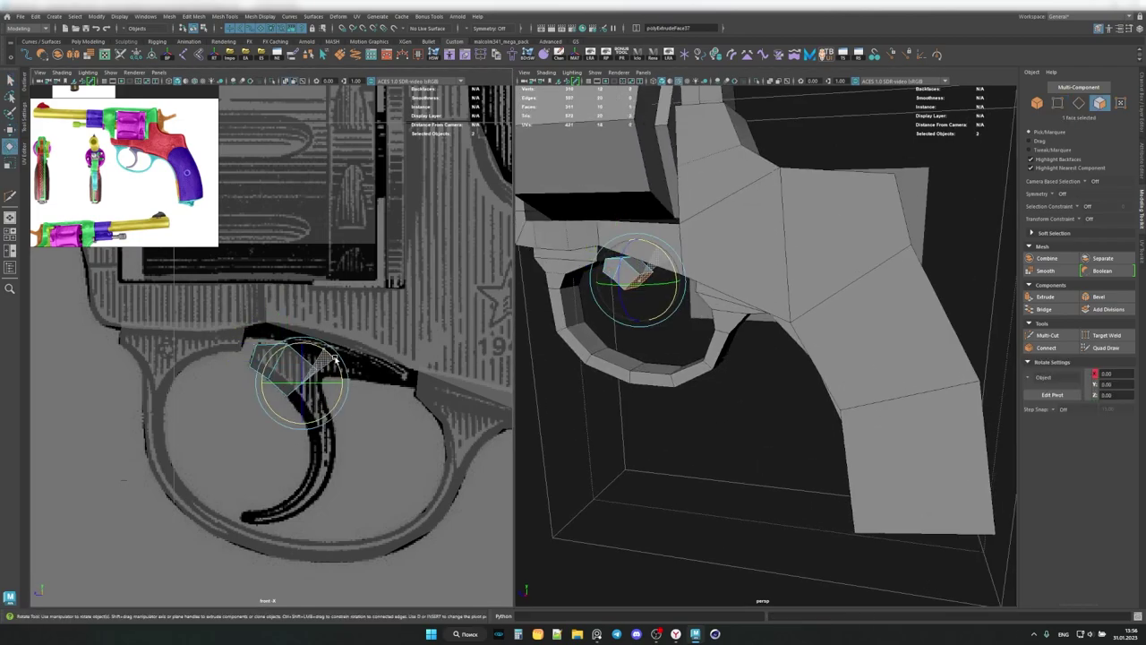
pyautogui.press('r')
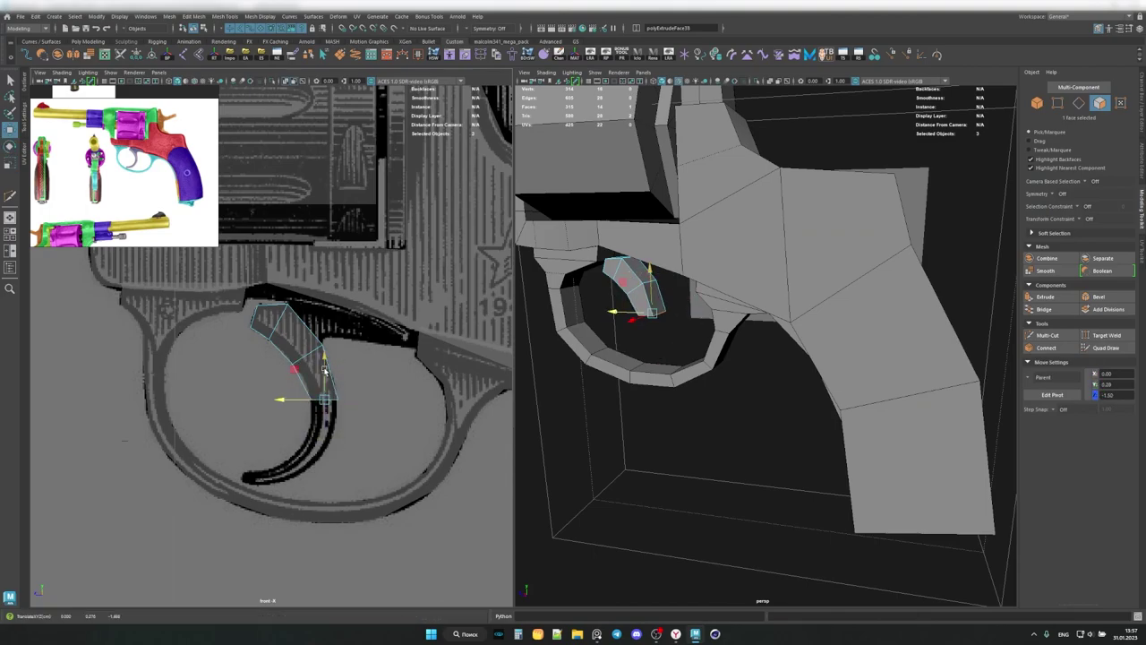
pyautogui.moveTo(324, 369)
pyautogui.keyDown('alt'); pyautogui.mouseDown(button='middle')
pyautogui.moveTo(362, 356)
pyautogui.moveTo(368, 295)
pyautogui.mouseUp(button='middle'); pyautogui.keyUp('alt')
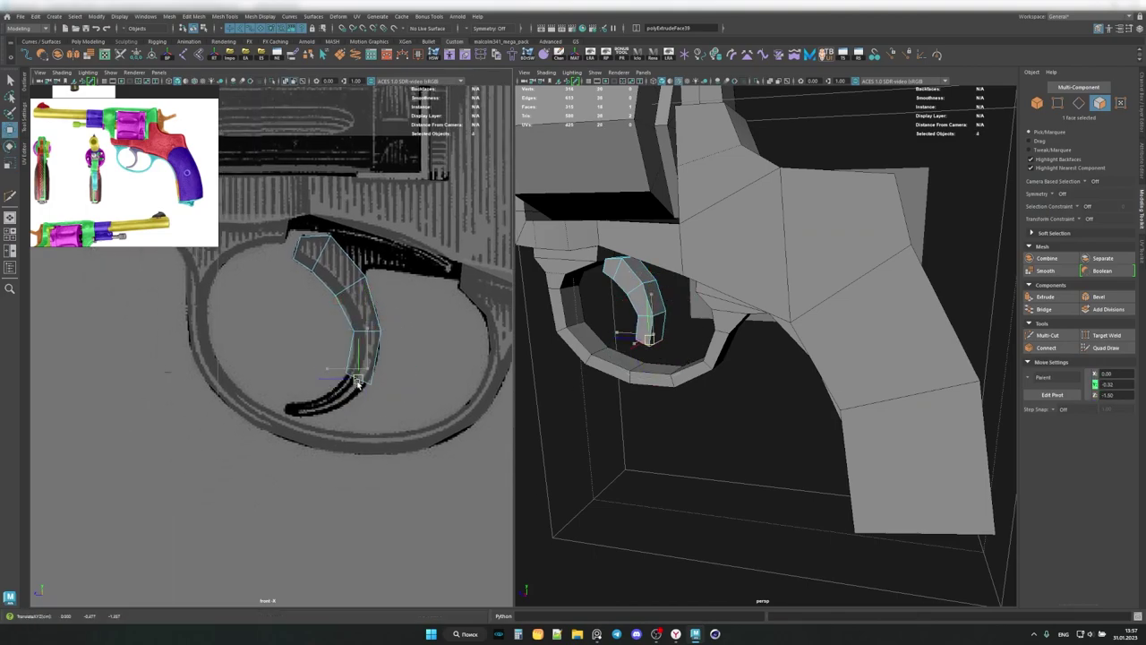
pyautogui.keyDown('alt'); pyautogui.moveTo(357, 383); pyautogui.dragTo(332, 325, button='middle'); pyautogui.keyUp('alt')
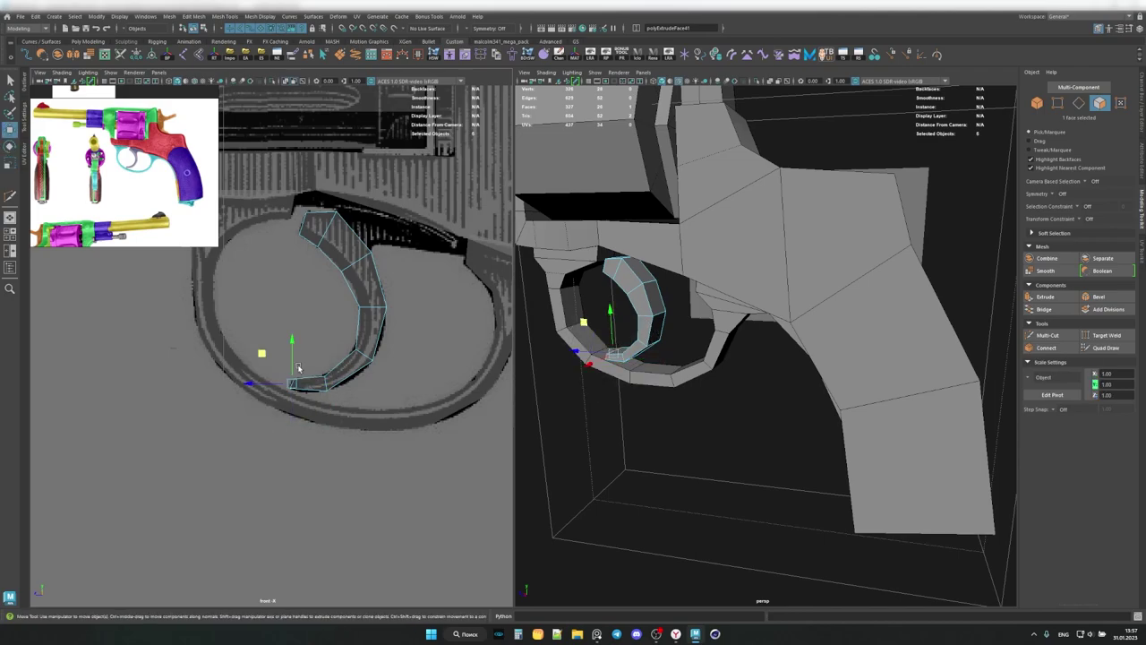
# Raise the trigger's top vertices and extrude its top face up into the frame.
pyautogui.press('q')
pyautogui.click(340, 213)
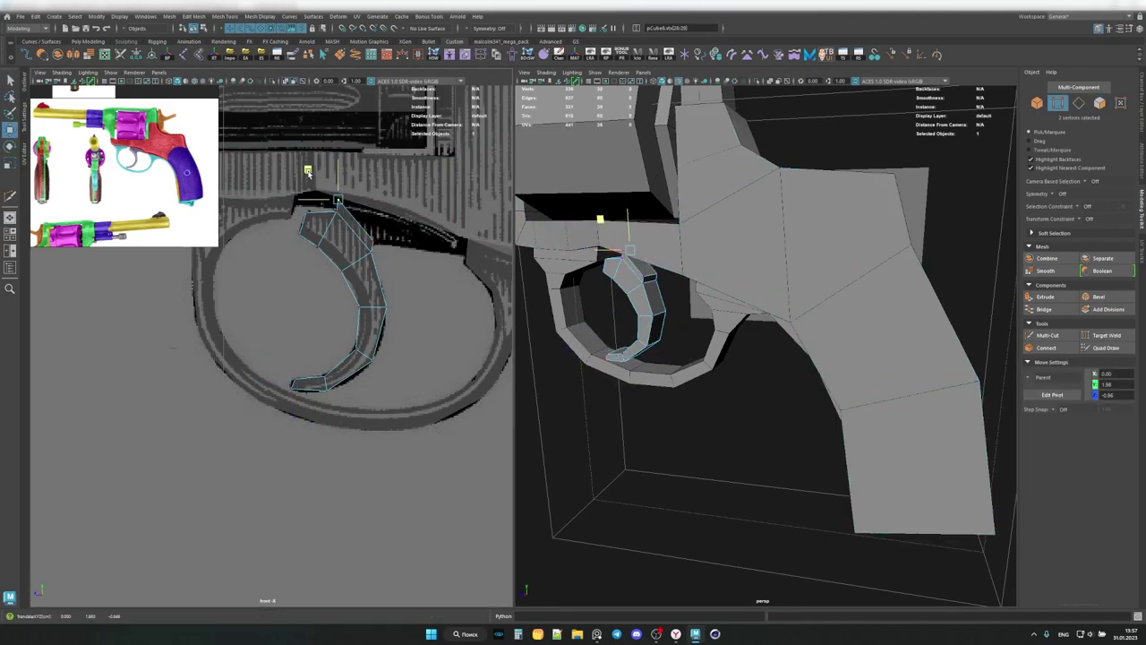
pyautogui.press('w')
pyautogui.keyDown('alt'); pyautogui.moveTo(389, 243); pyautogui.dragTo(396, 260, button='middle'); pyautogui.keyUp('alt')
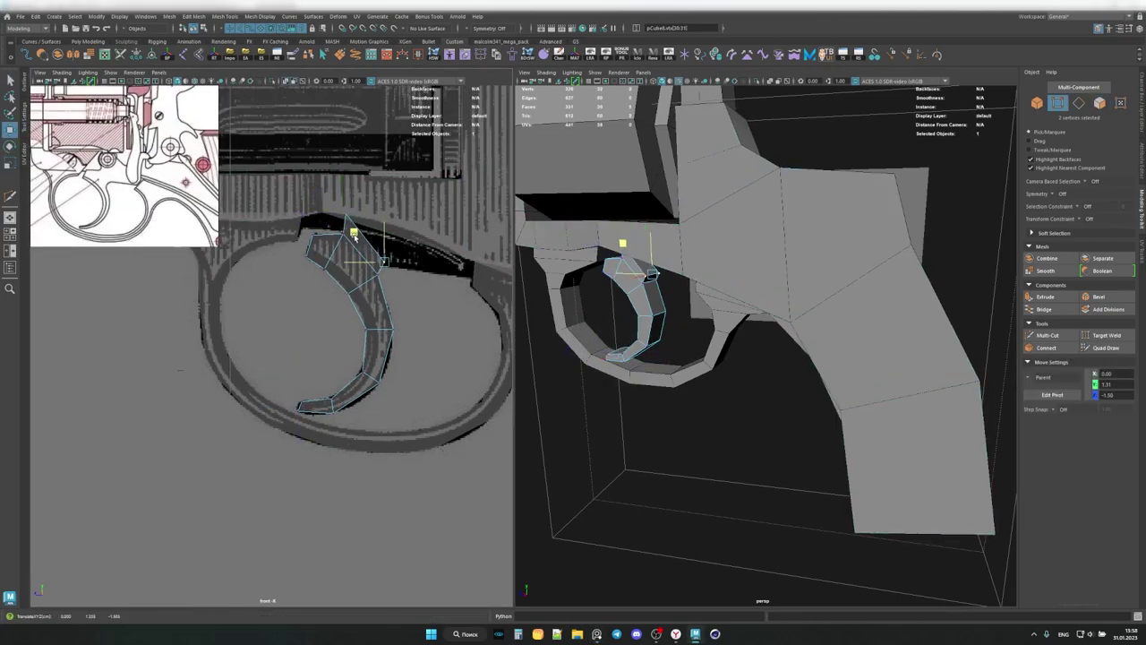
pyautogui.moveTo(355, 235); pyautogui.dragTo(368, 215)
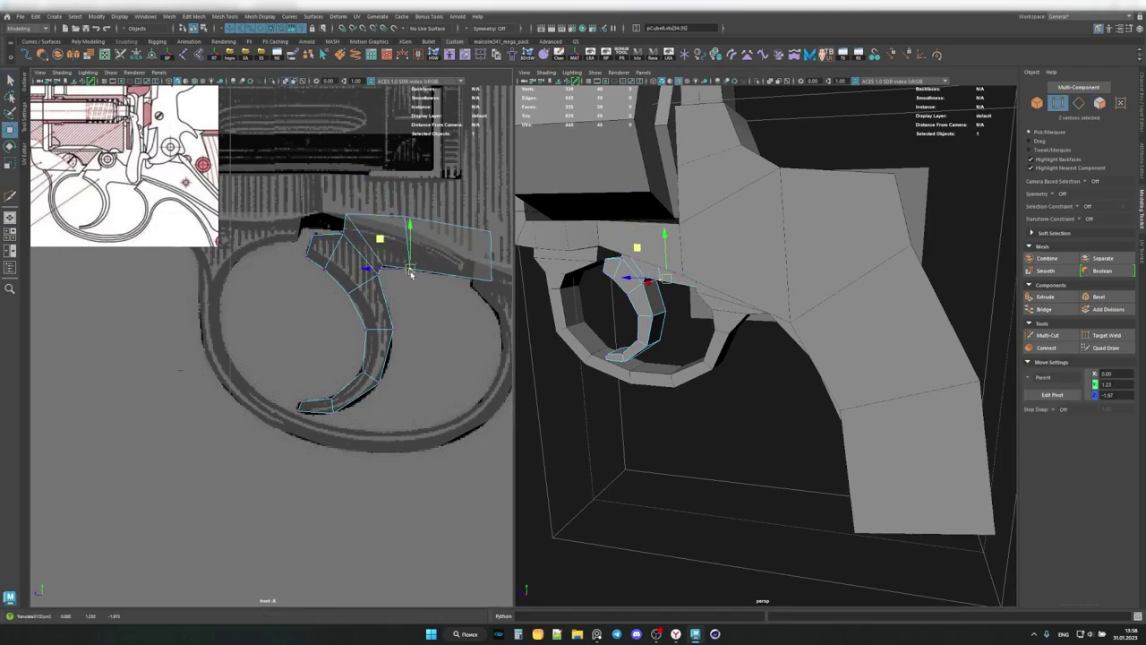
pyautogui.click(451, 213)
pyautogui.hotkey('alt', 'x')
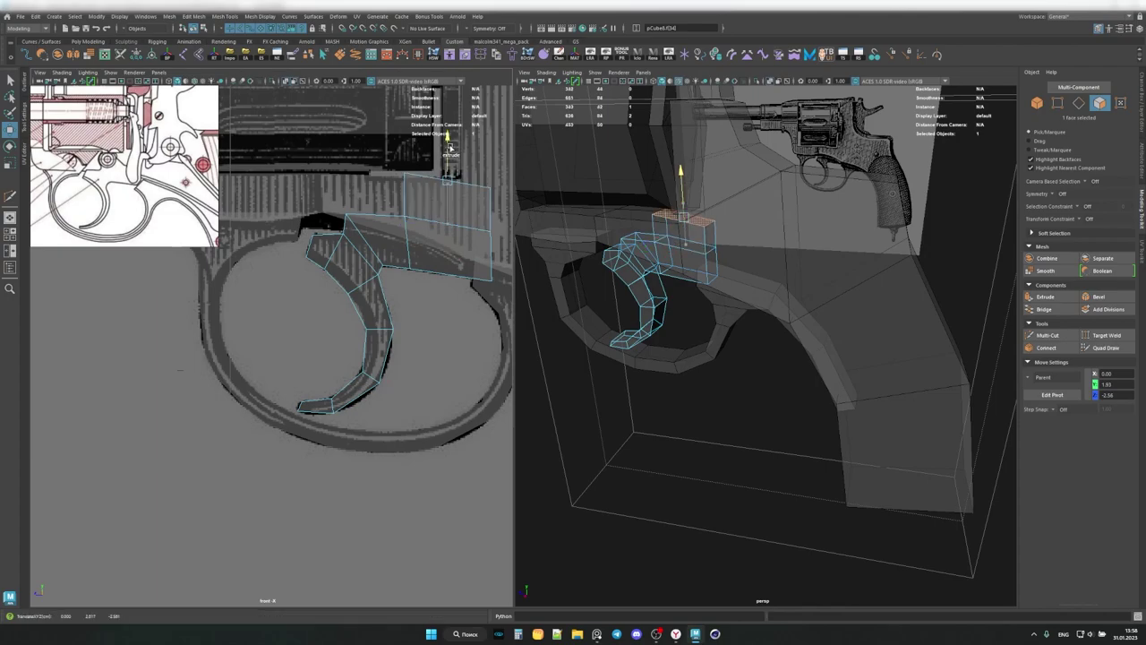
pyautogui.keyDown('alt'); pyautogui.moveTo(771, 268); pyautogui.dragTo(716, 295); pyautogui.keyUp('alt')
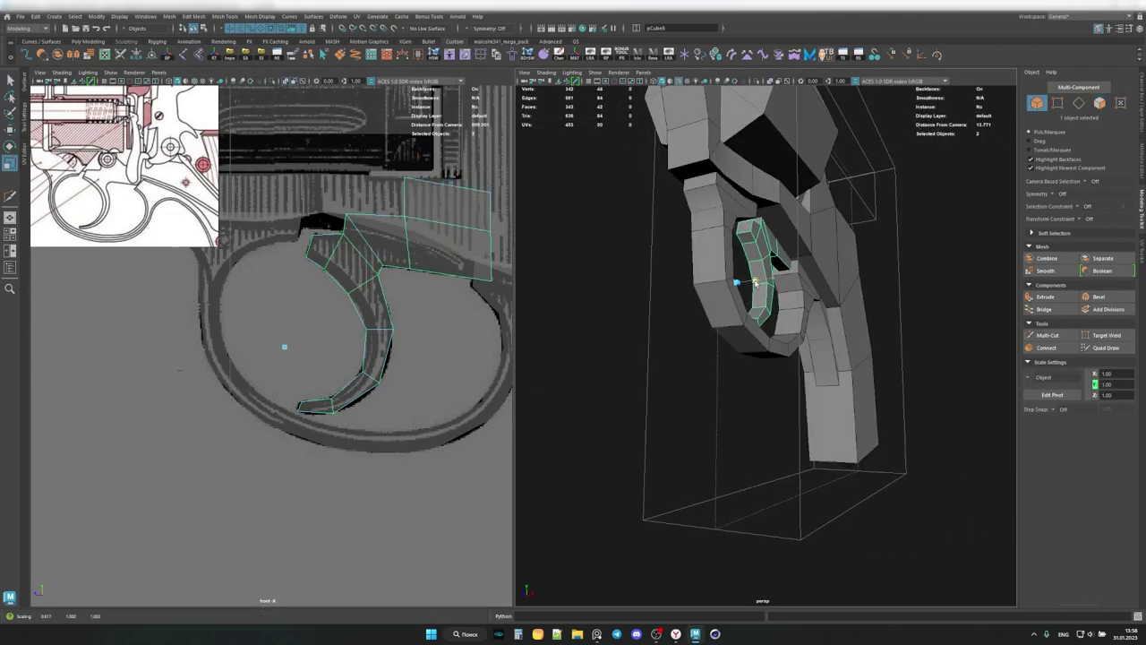
pyautogui.press('F8')
# Finish tweaking the trigger vertices and frame the whole revolver in both views.
pyautogui.press('r')
pyautogui.click(318, 231)
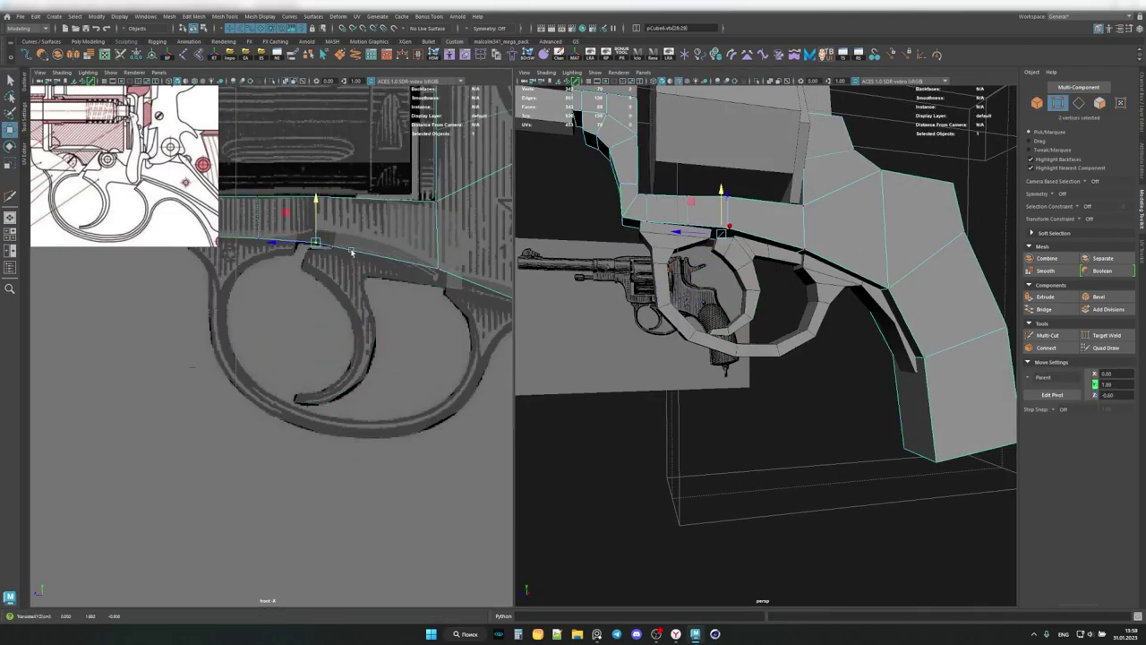
pyautogui.press('q')
pyautogui.press('F8')
pyautogui.keyDown('alt'); pyautogui.moveTo(681, 296); pyautogui.dragTo(746, 281); pyautogui.keyUp('alt')
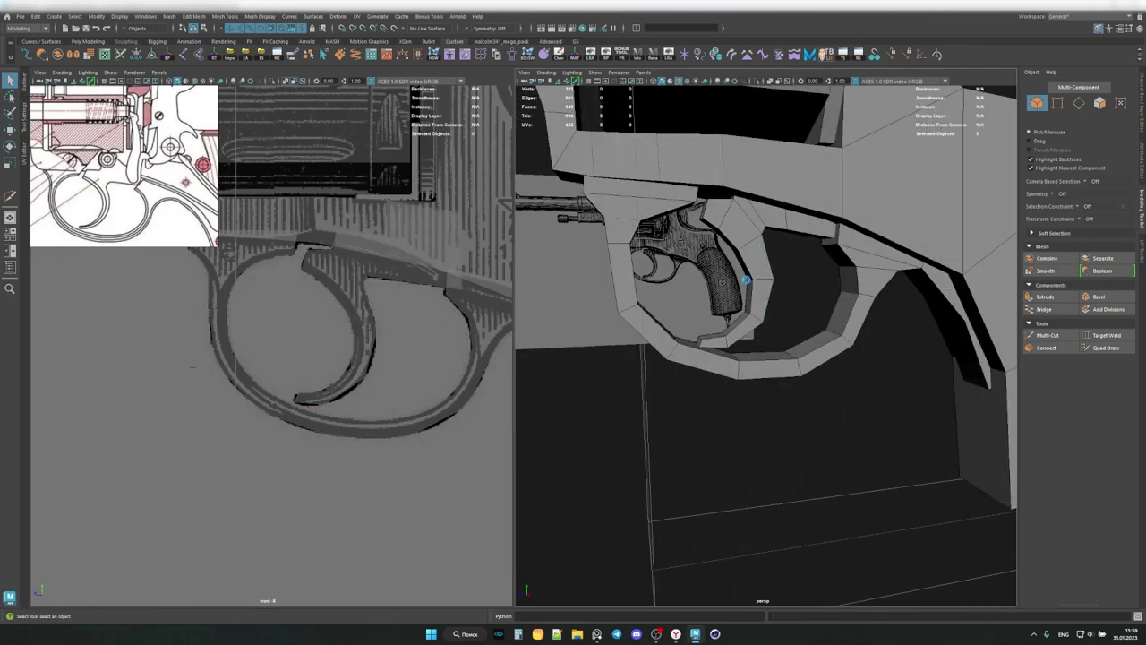
pyautogui.hotkey('shift', 'a')
# Select the new block behind the cylinder and adjust its vertices and edges toward the hammer.
pyautogui.click(730, 385)
pyautogui.press('w')
pyautogui.hotkey('shift', 'f')
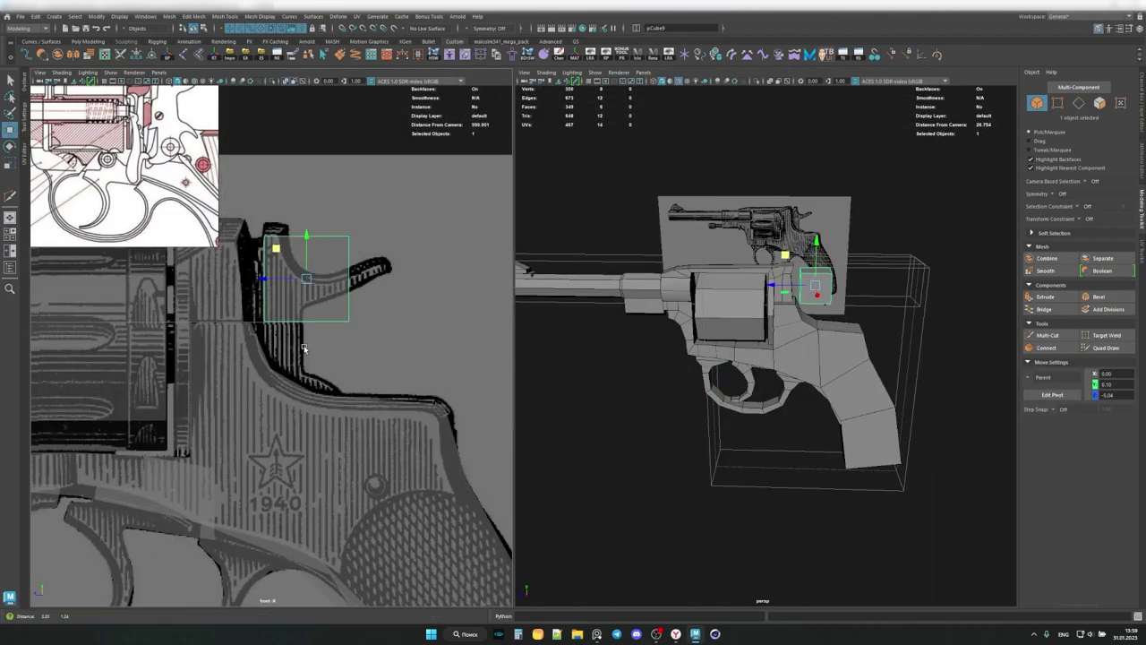
pyautogui.scroll(1, 303, 348)
pyautogui.press('F9')
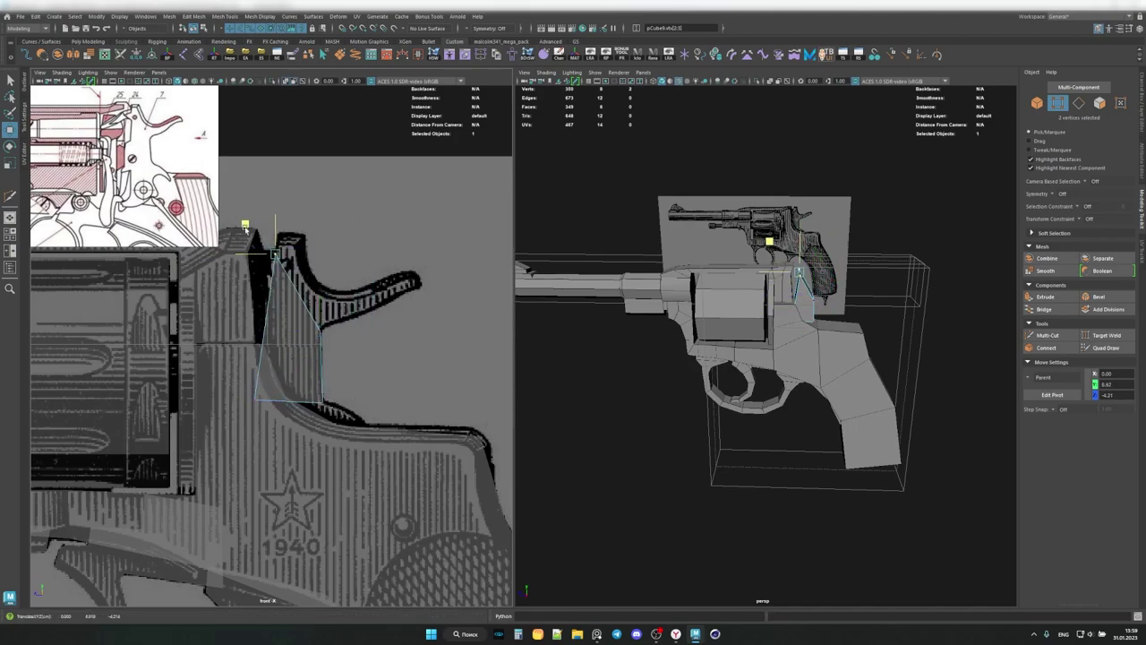
pyautogui.press('F10')
pyautogui.click(240, 321)
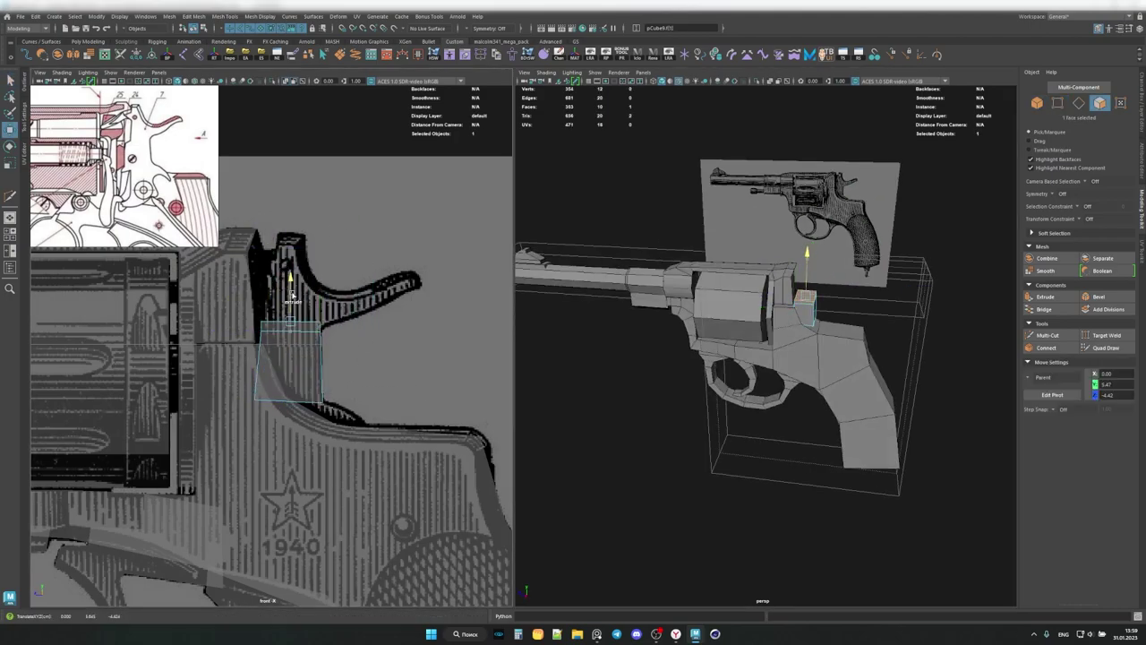
# Extrude the block's top face upward and its side face backward to start the hammer spur.
pyautogui.press('F11')
pyautogui.click(297, 298)
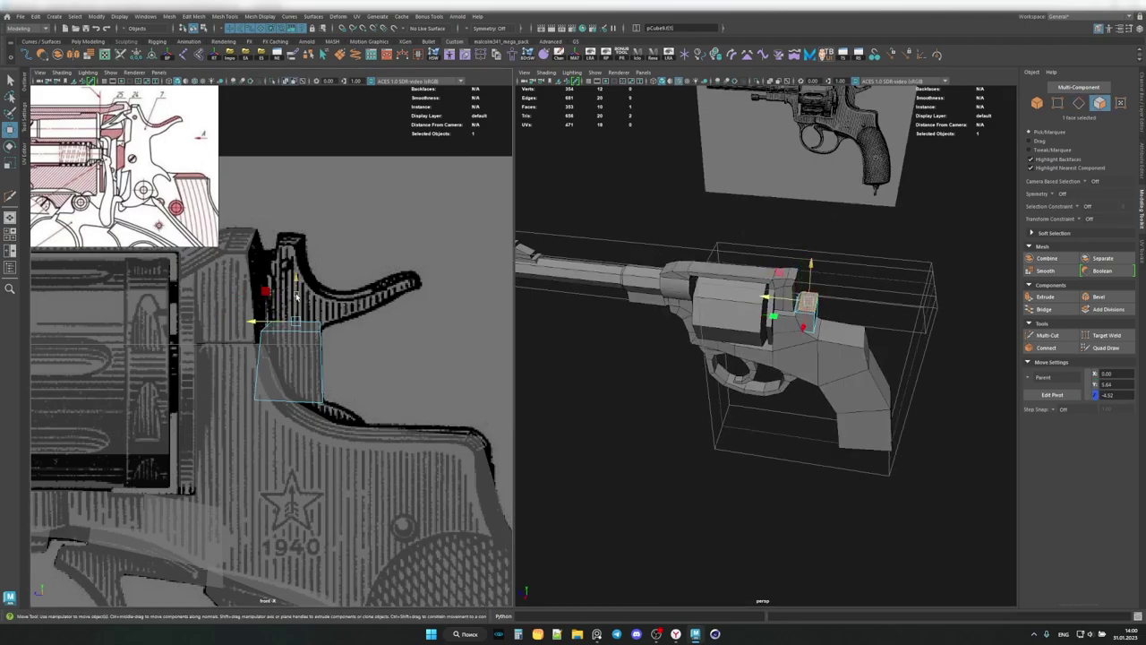
pyautogui.keyDown('shift'); pyautogui.moveTo(296, 254); pyautogui.dragTo(289, 329); pyautogui.keyUp('shift')
pyautogui.scroll(2, 289, 329)
pyautogui.click(348, 358)
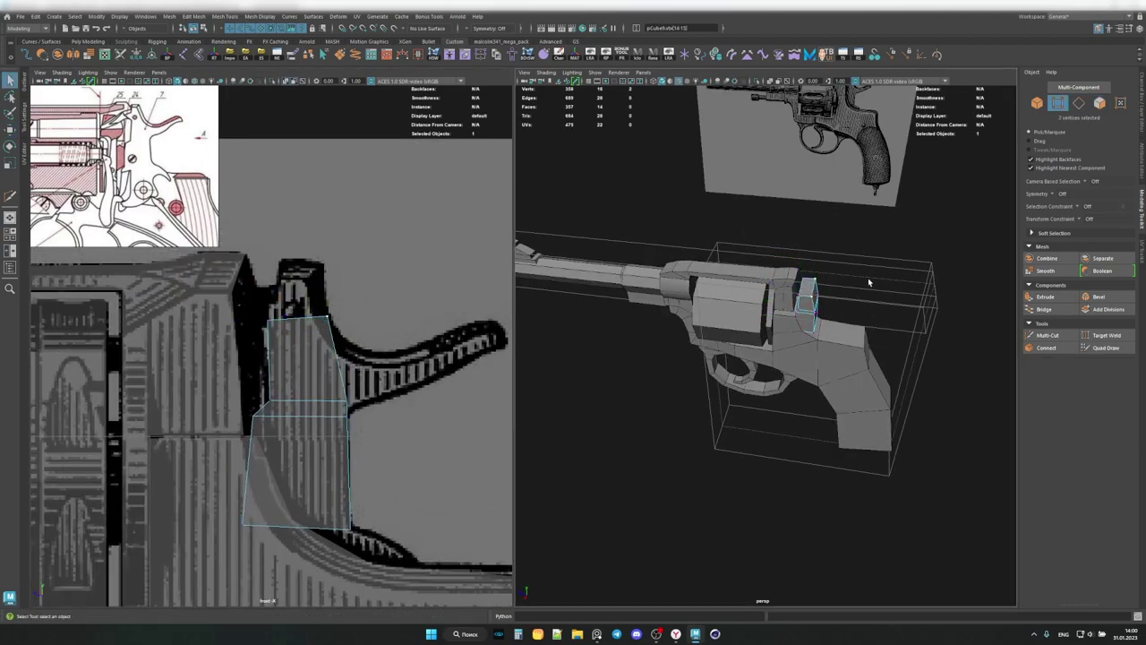
pyautogui.keyDown('shift'); pyautogui.moveTo(347, 359); pyautogui.dragTo(371, 403); pyautogui.keyUp('shift')
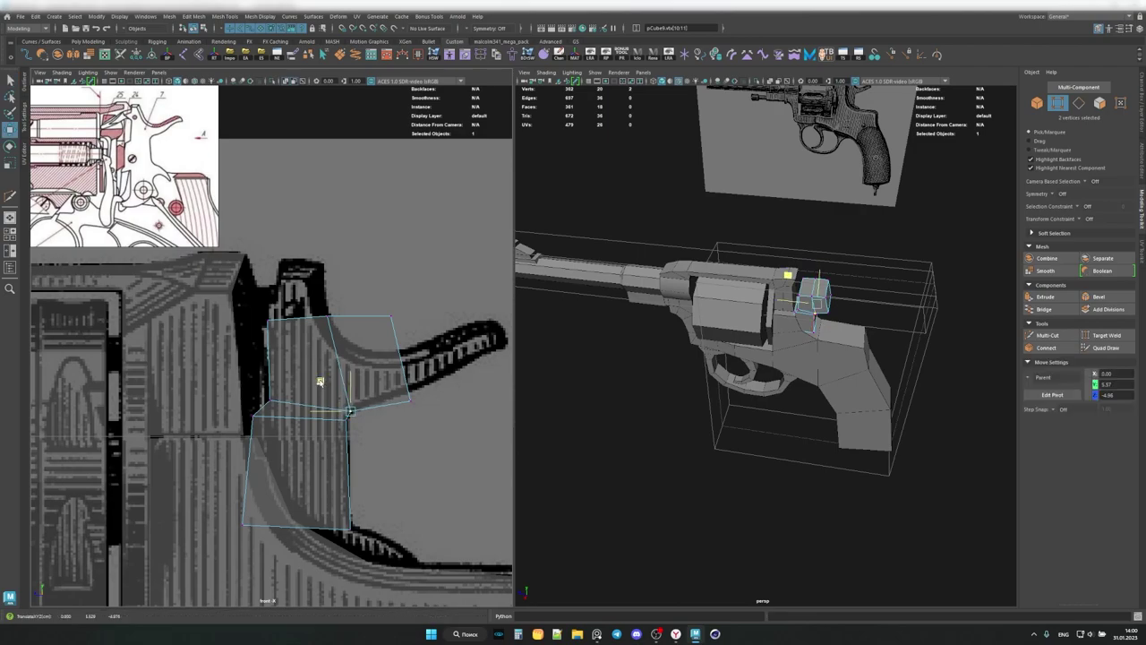
# Stretch the spur out to its tip along the reference and raise another extruded top face.
pyautogui.keyDown('alt'); pyautogui.moveTo(381, 354); pyautogui.dragTo(343, 354, button='middle'); pyautogui.keyUp('alt')
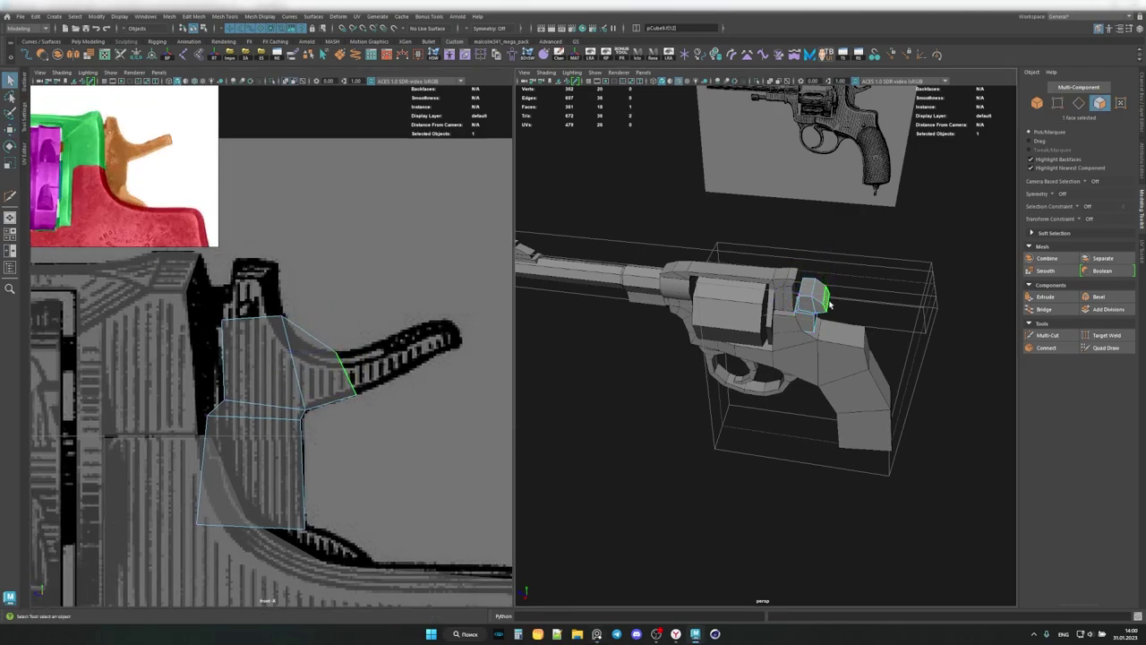
pyautogui.click(358, 359)
pyautogui.keyDown('shift'); pyautogui.moveTo(394, 304); pyautogui.dragTo(420, 289); pyautogui.keyUp('shift')
pyautogui.keyDown('alt'); pyautogui.moveTo(420, 289); pyautogui.dragTo(376, 295, button='middle'); pyautogui.keyUp('alt')
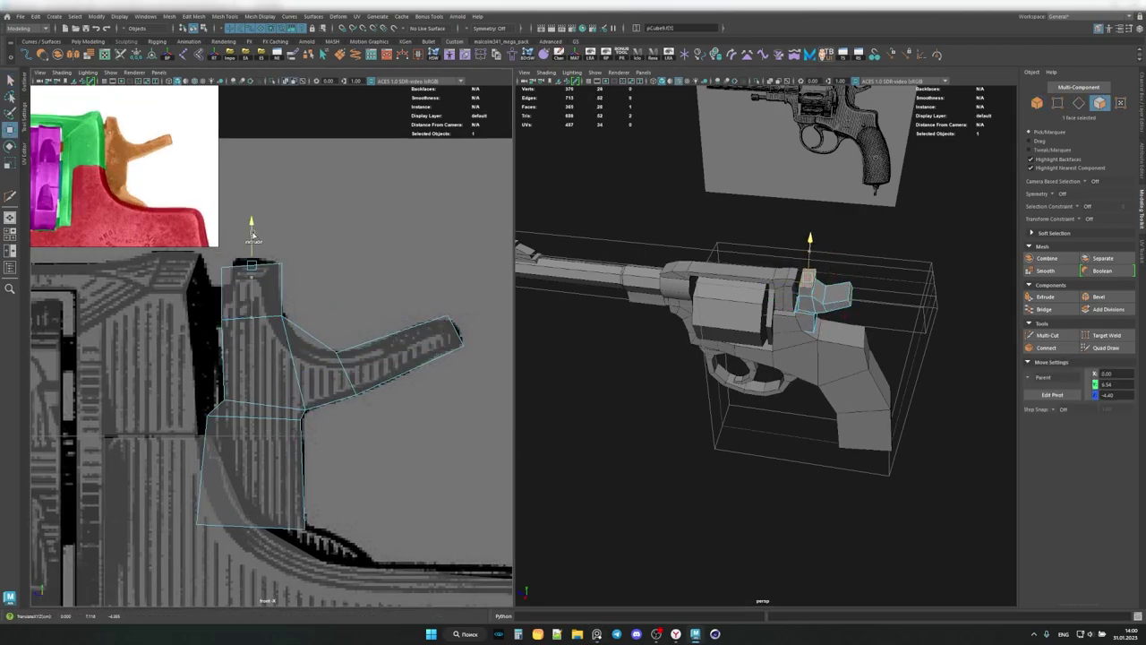
pyautogui.click(305, 282)
pyautogui.keyDown('shift'); pyautogui.moveTo(306, 259); pyautogui.dragTo(329, 340); pyautogui.keyUp('shift')
pyautogui.keyDown('alt'); pyautogui.moveTo(329, 340); pyautogui.dragTo(301, 264, button='middle'); pyautogui.keyUp('alt')
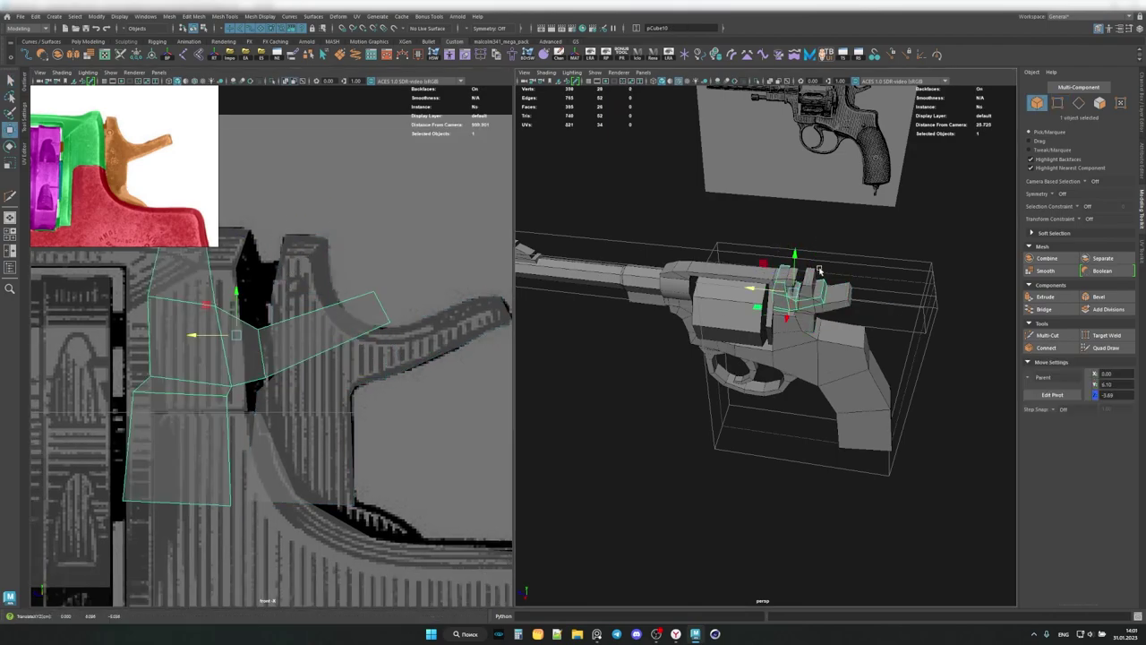
# Extrude a face on the hammer and adjust two of its vertices.
pyautogui.keyDown('alt'); pyautogui.moveTo(854, 293); pyautogui.dragTo(770, 269); pyautogui.keyUp('alt')
pyautogui.click(758, 256)
pyautogui.hotkey('ctrl', 'e')
pyautogui.press('F9')
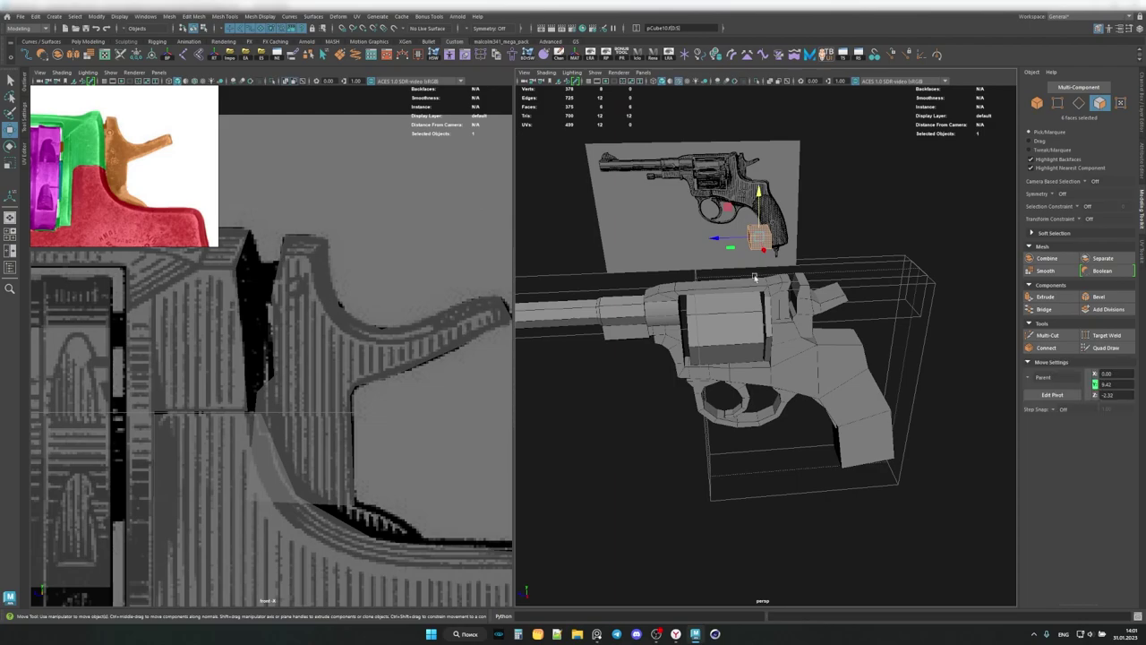
pyautogui.moveTo(193, 258); pyautogui.dragTo(285, 332)
pyautogui.hotkey('shift', 'f')
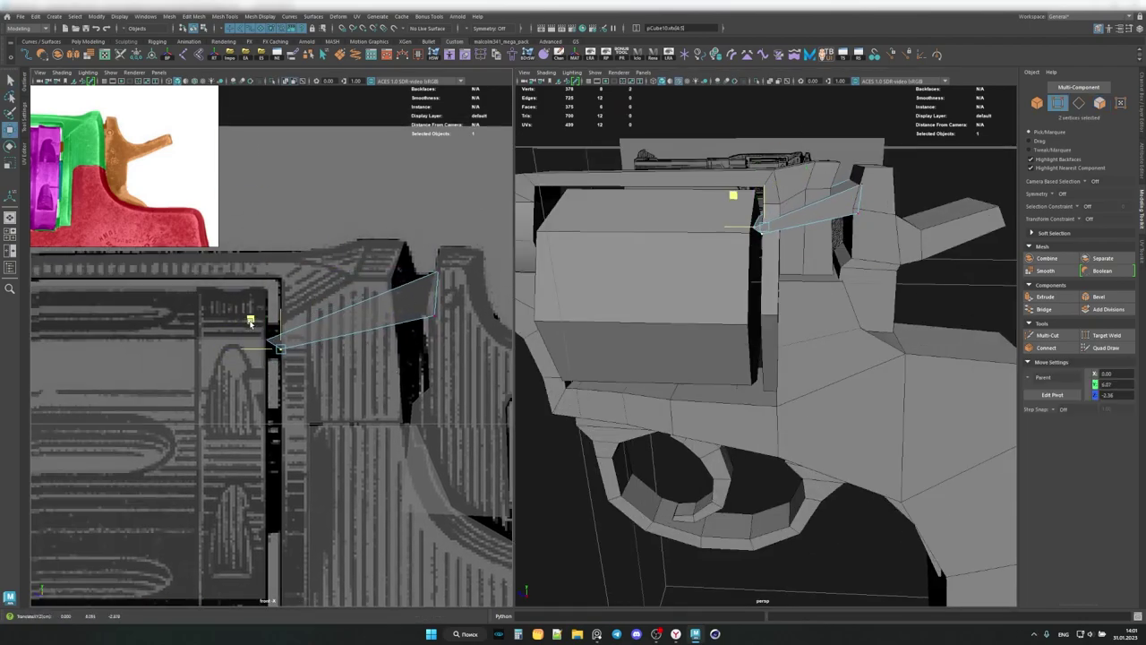
# Select the hammer head faces and scale them to match the reference hammer.
pyautogui.press('F11')
pyautogui.moveTo(435, 325); pyautogui.dragTo(264, 318)
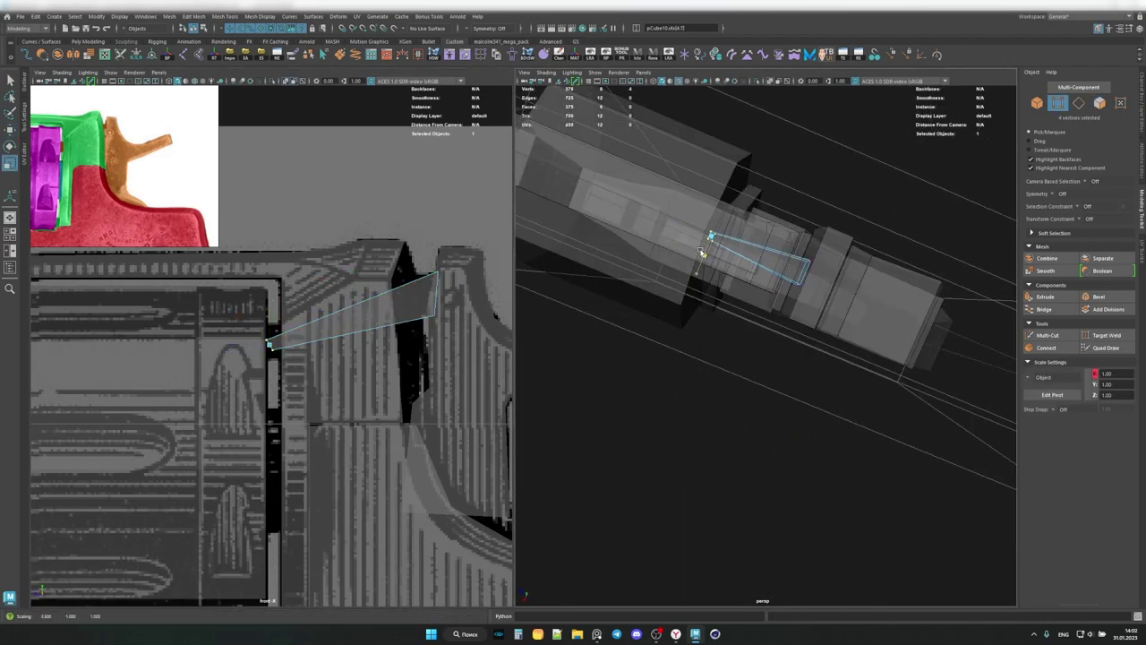
pyautogui.moveTo(681, 341)
pyautogui.keyDown('alt'); pyautogui.mouseDown()
pyautogui.moveTo(853, 311)
pyautogui.moveTo(789, 322)
pyautogui.mouseUp(); pyautogui.keyUp('alt')
pyautogui.press('r')
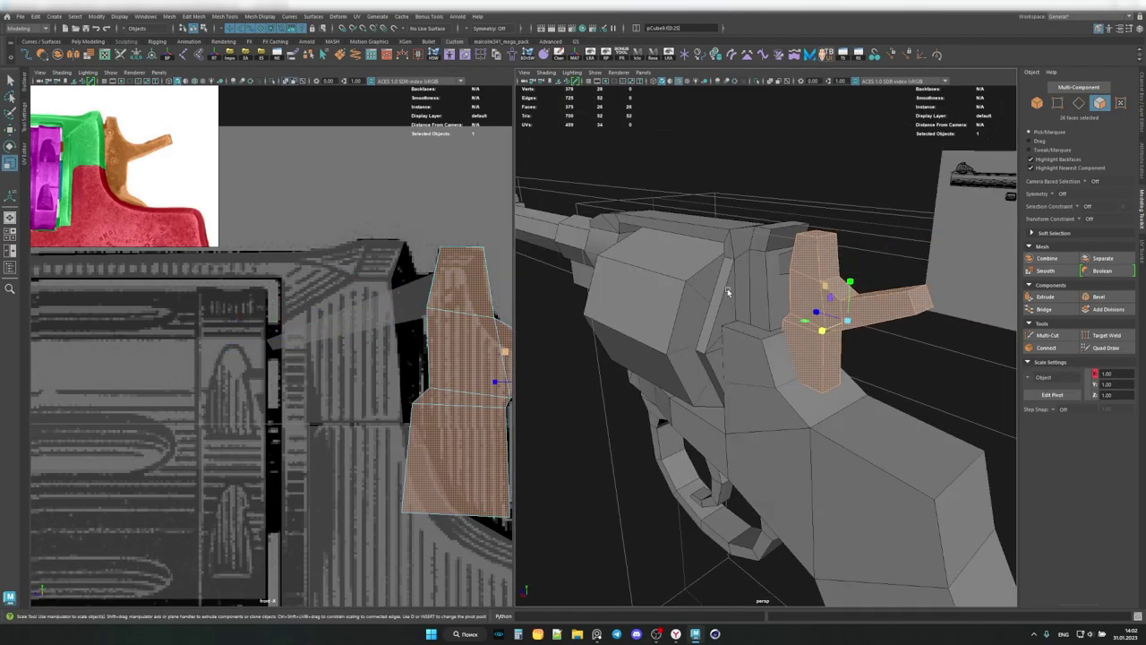
pyautogui.scroll(-3, 268, 359)
# Extrude the hammer's bottom face toward the frame and fit its two corner vertices.
pyautogui.click(269, 339)
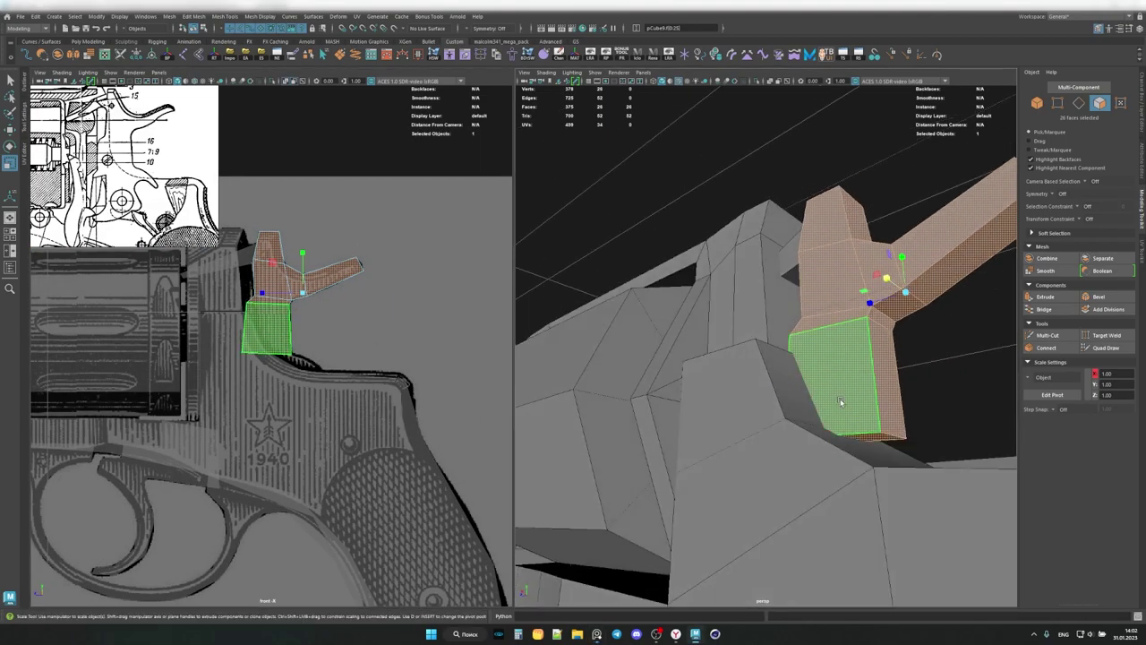
pyautogui.press('w')
pyautogui.keyDown('shift'); pyautogui.moveTo(262, 335); pyautogui.dragTo(307, 333); pyautogui.keyUp('shift')
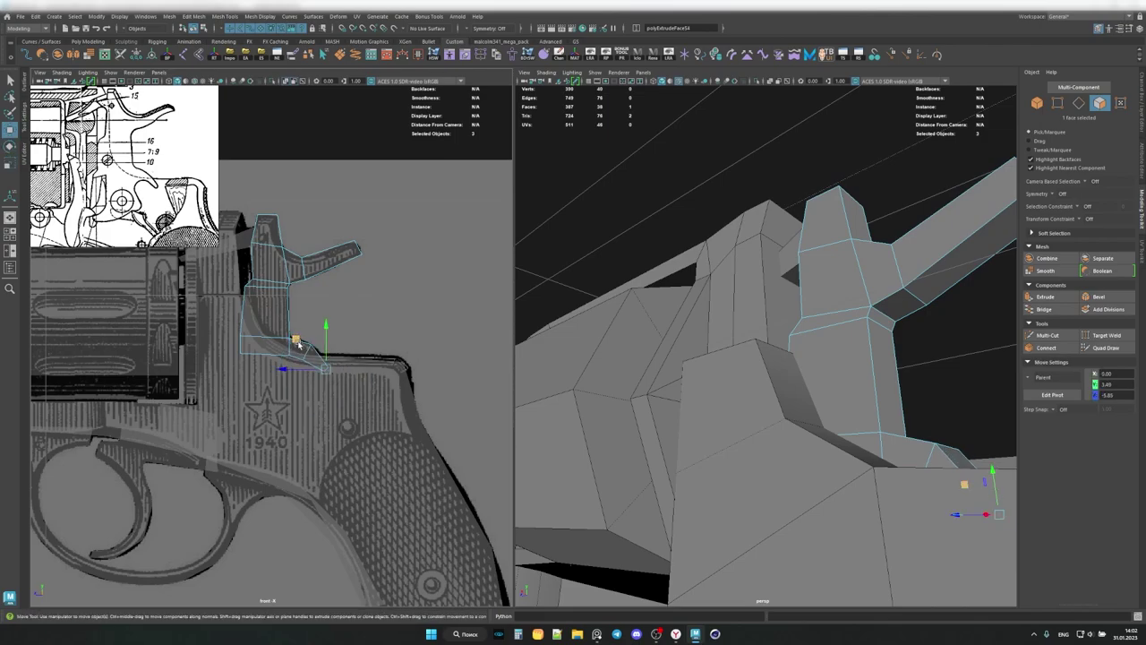
pyautogui.press('F9')
pyautogui.moveTo(291, 309); pyautogui.dragTo(313, 330)
pyautogui.scroll(2, 309, 320)
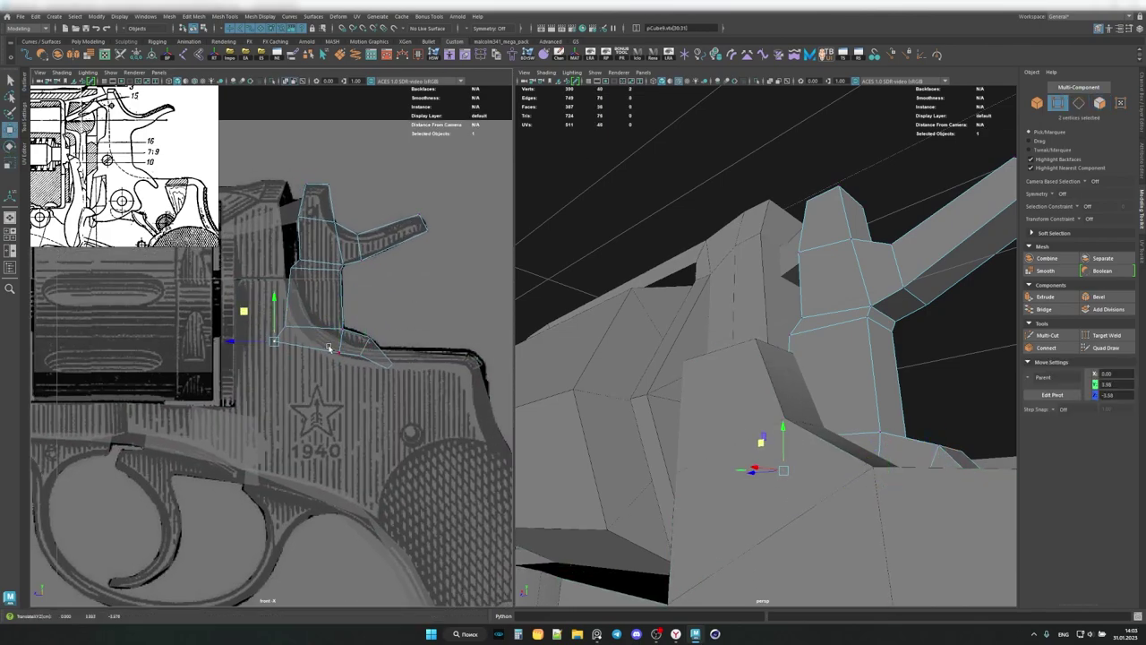
pyautogui.press('F8')
# Scale the pCube10 hammer piece and pick an edge on the hammer mesh to adjust.
pyautogui.click(860, 268)
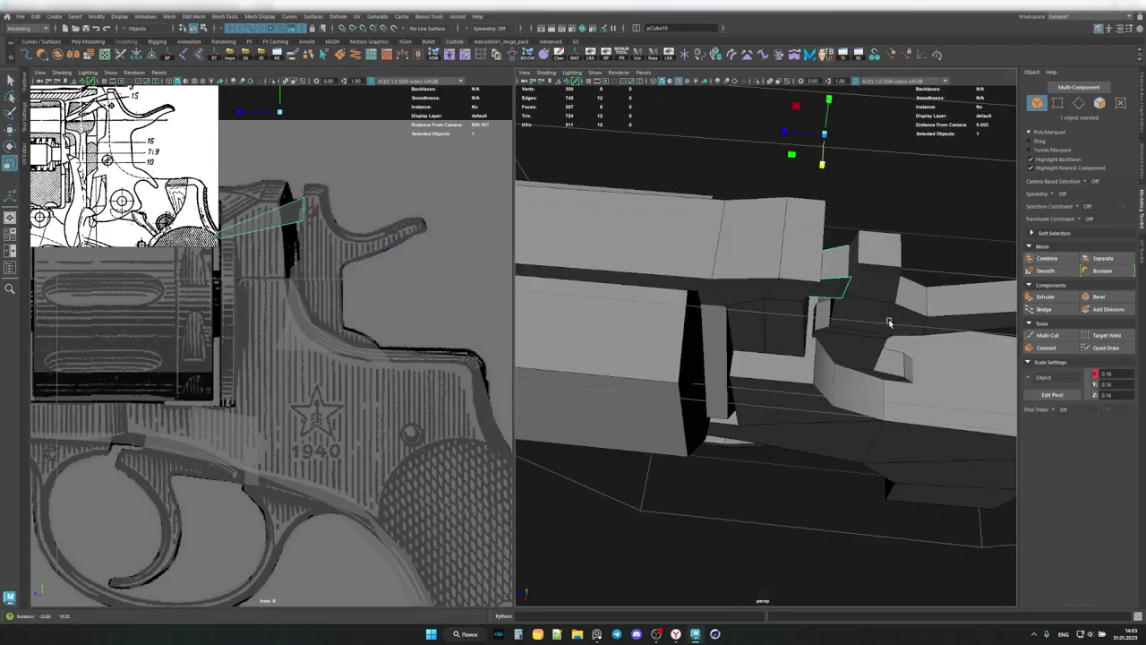
pyautogui.press('r')
pyautogui.click(322, 268)
pyautogui.press('f')
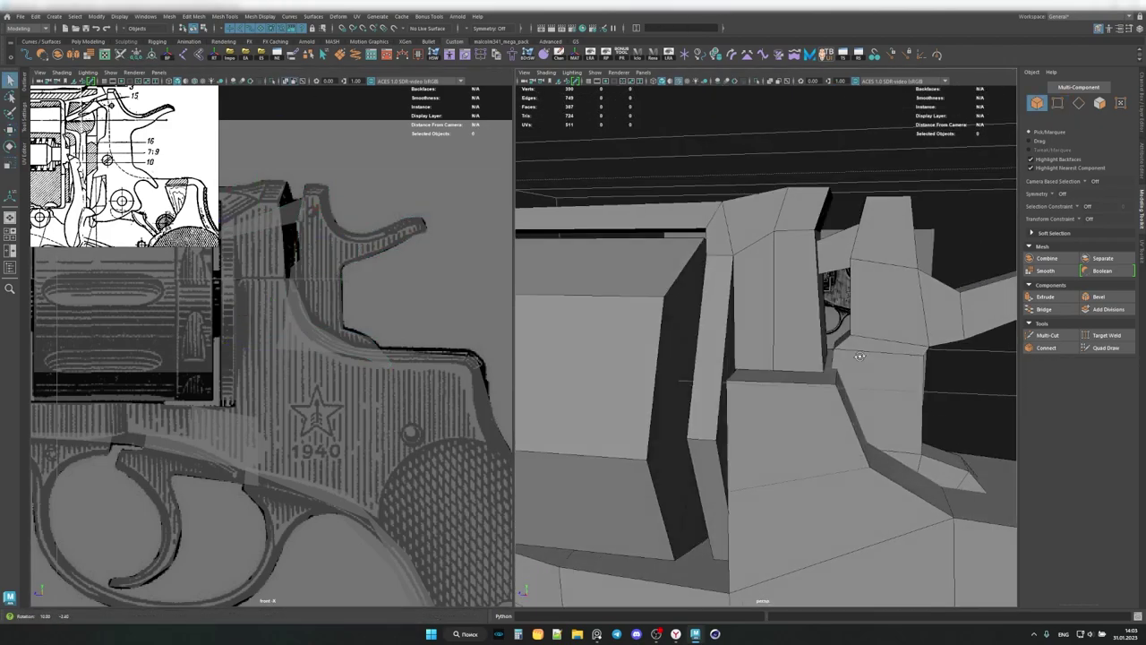
pyautogui.press('F10')
pyautogui.click(796, 315)
# From a top-down view, select both hammer blocks and scale them narrower.
pyautogui.press('w')
pyautogui.press('F8')
pyautogui.scroll(-5, 846, 323)
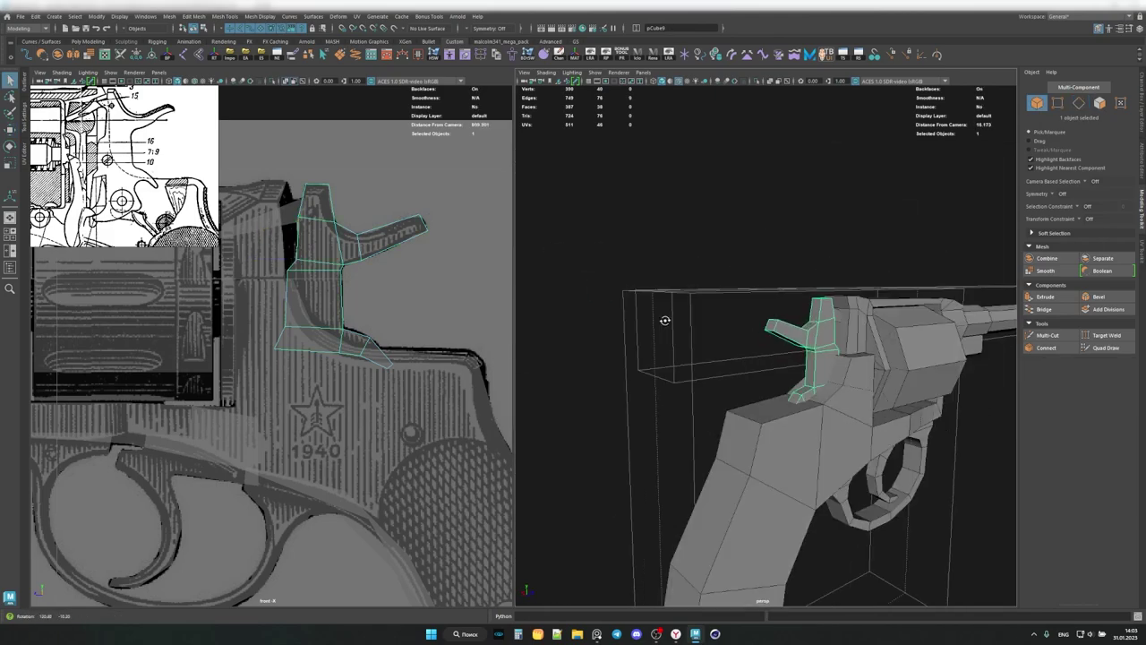
pyautogui.keyDown('alt'); pyautogui.moveTo(761, 359); pyautogui.dragTo(761, 223); pyautogui.keyUp('alt')
pyautogui.scroll(3, 126, 145)
pyautogui.scroll(-4, 125, 145)
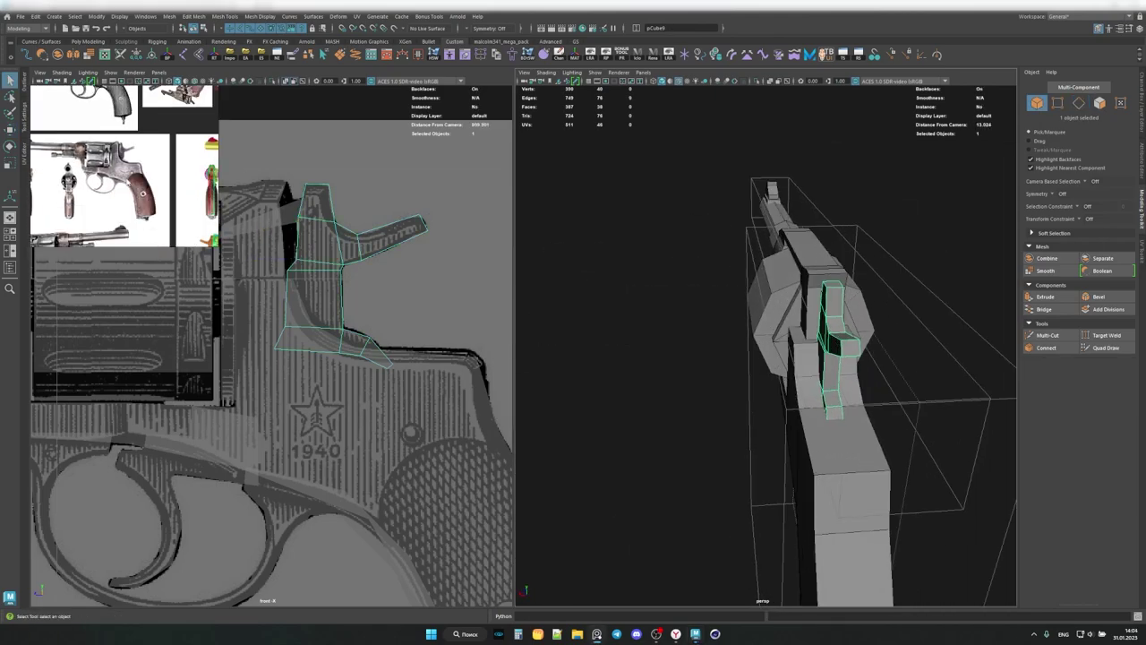
pyautogui.keyDown('alt'); pyautogui.moveTo(806, 286); pyautogui.dragTo(855, 400); pyautogui.keyUp('alt')
pyautogui.keyDown('alt'); pyautogui.moveTo(967, 442); pyautogui.dragTo(761, 269); pyautogui.keyUp('alt')
pyautogui.scroll(3, 125, 165)
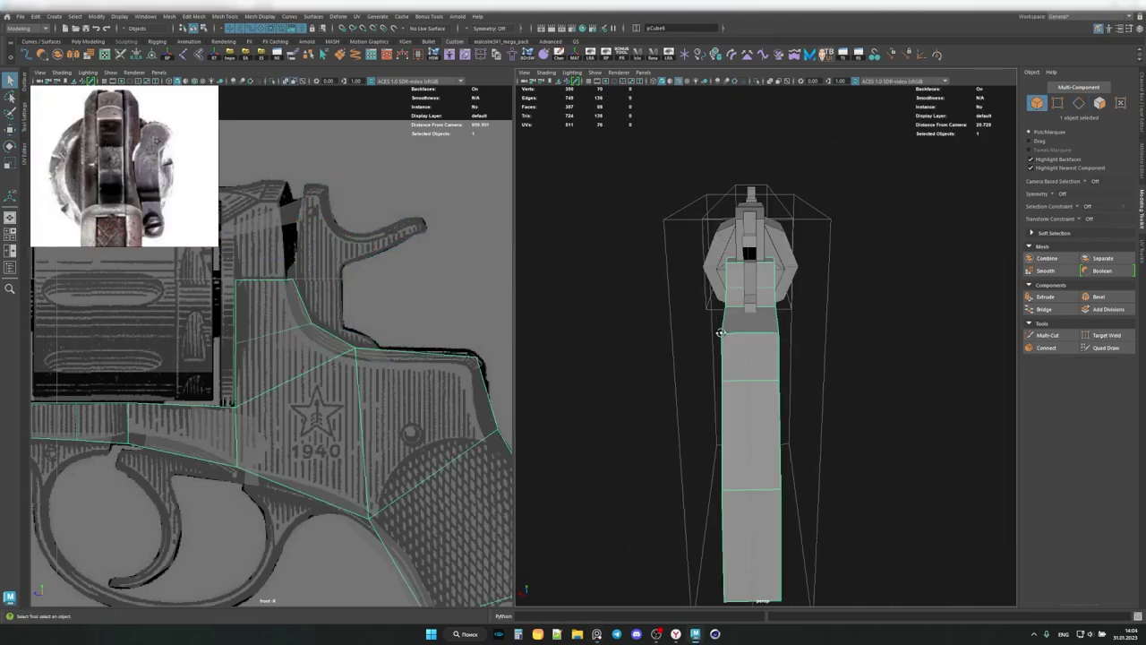
pyautogui.keyDown('shift'); pyautogui.click(702, 202); pyautogui.keyUp('shift')
pyautogui.press('r')
pyautogui.scroll(-3, 700, 201)
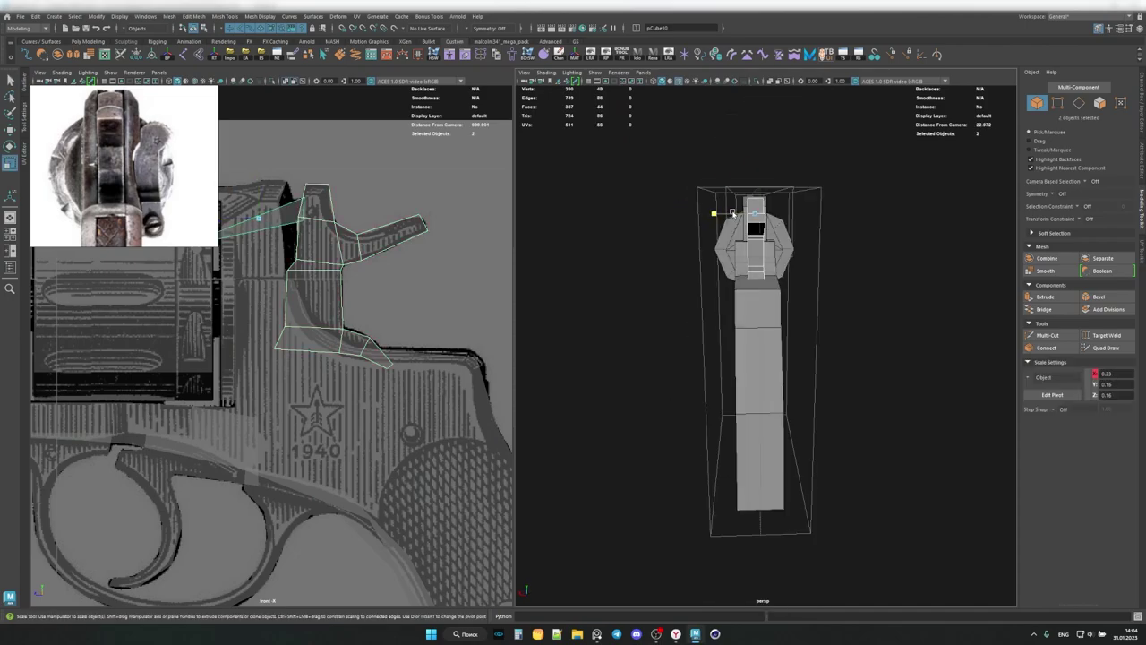
pyautogui.moveTo(707, 256)
pyautogui.keyDown('alt'); pyautogui.mouseDown()
pyautogui.moveTo(814, 309)
pyautogui.moveTo(761, 313)
pyautogui.mouseUp(); pyautogui.keyUp('alt')
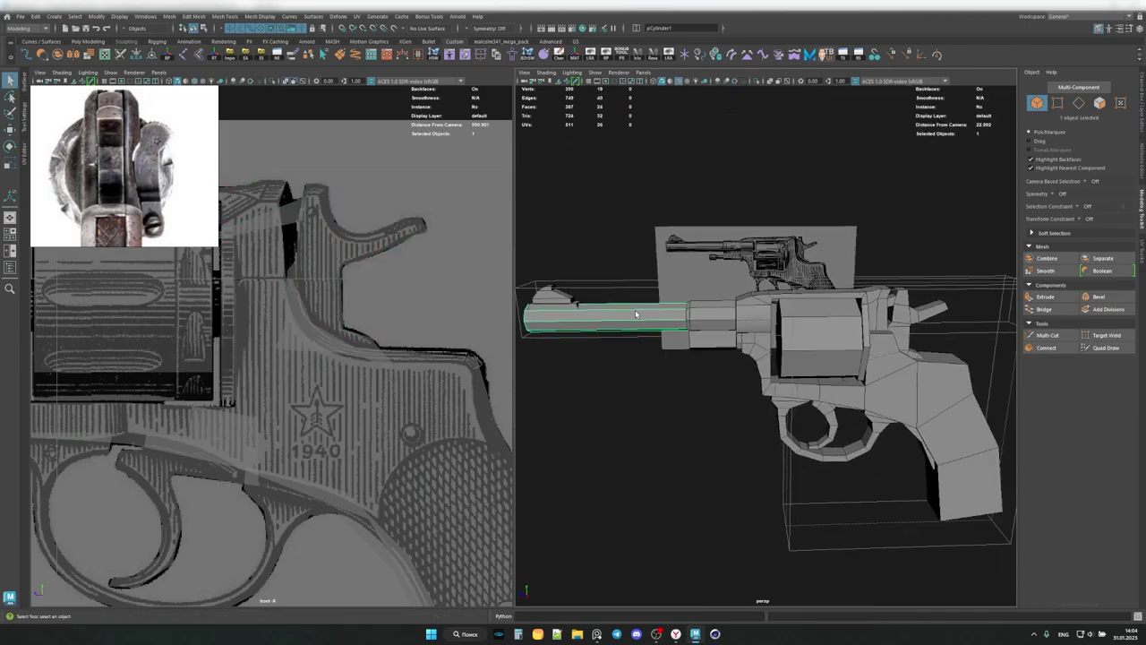
# Scale the vertices at the barrel cylinder's rear end.
pyautogui.click(769, 309)
pyautogui.press('w')
pyautogui.scroll(-3, 249, 297)
pyautogui.scroll(2, 249, 297)
pyautogui.press('F9')
pyautogui.moveTo(262, 249); pyautogui.dragTo(288, 333)
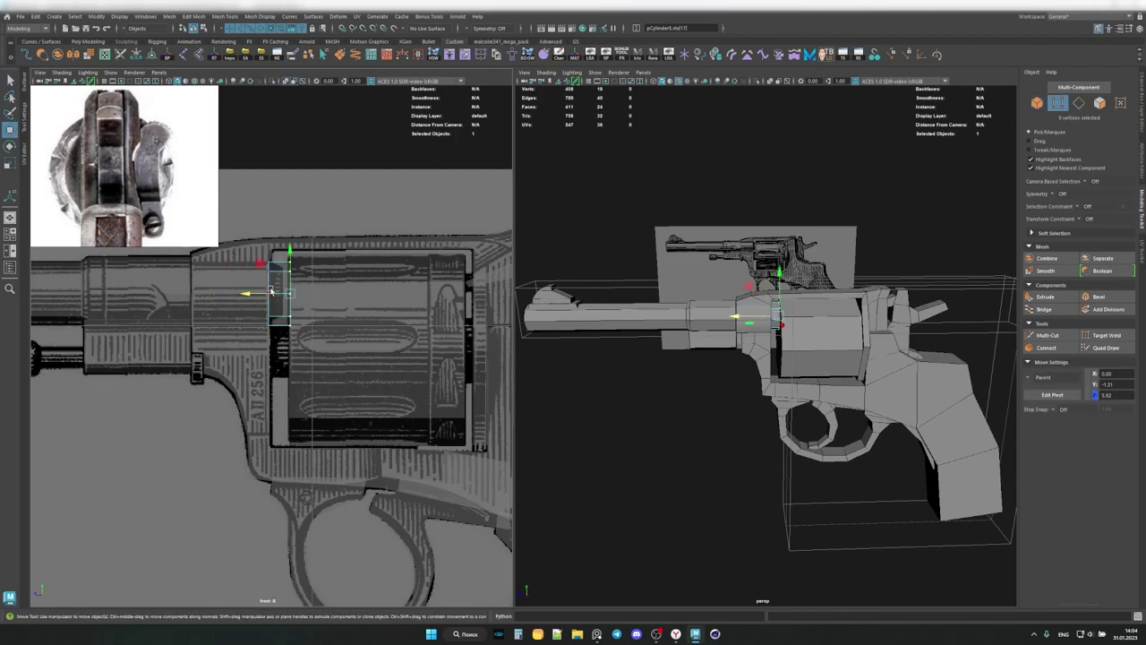
pyautogui.press('r')
pyautogui.press('F8')
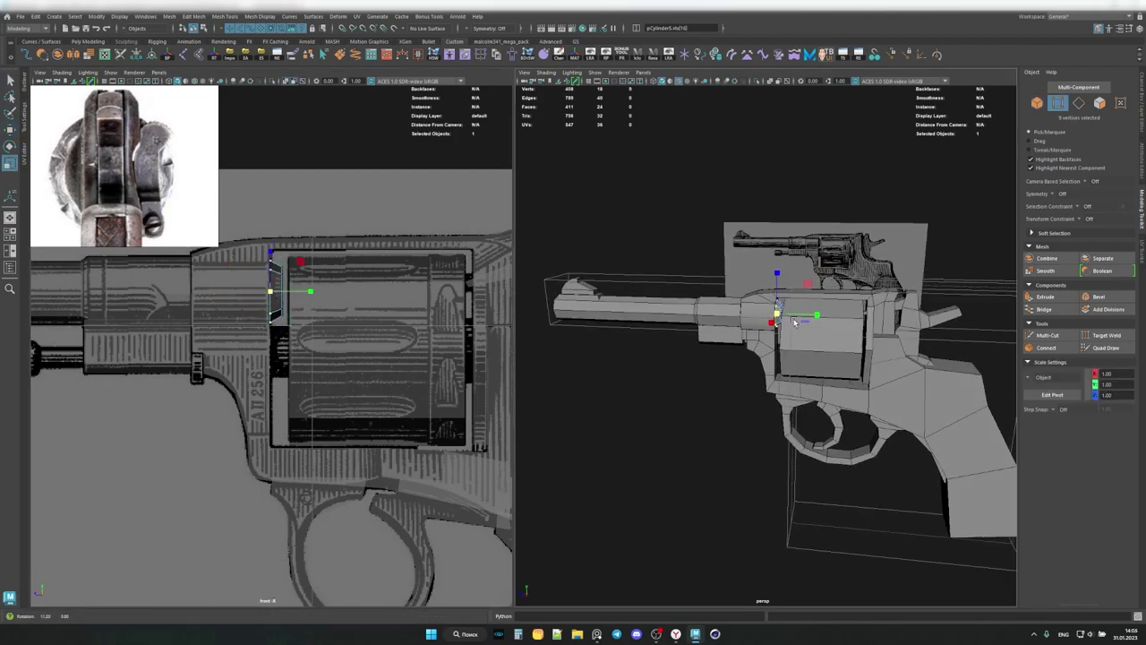
pyautogui.scroll(3, 707, 301)
pyautogui.press('q')
pyautogui.scroll(2, 676, 291)
# Duplicate the barrel, shrink the copy into a thin rod, and slide it back through the drum.
pyautogui.keyDown('alt'); pyautogui.moveTo(676, 291); pyautogui.dragTo(618, 250); pyautogui.keyUp('alt')
pyautogui.hotkey('ctrl', 'd')
pyautogui.press('r')
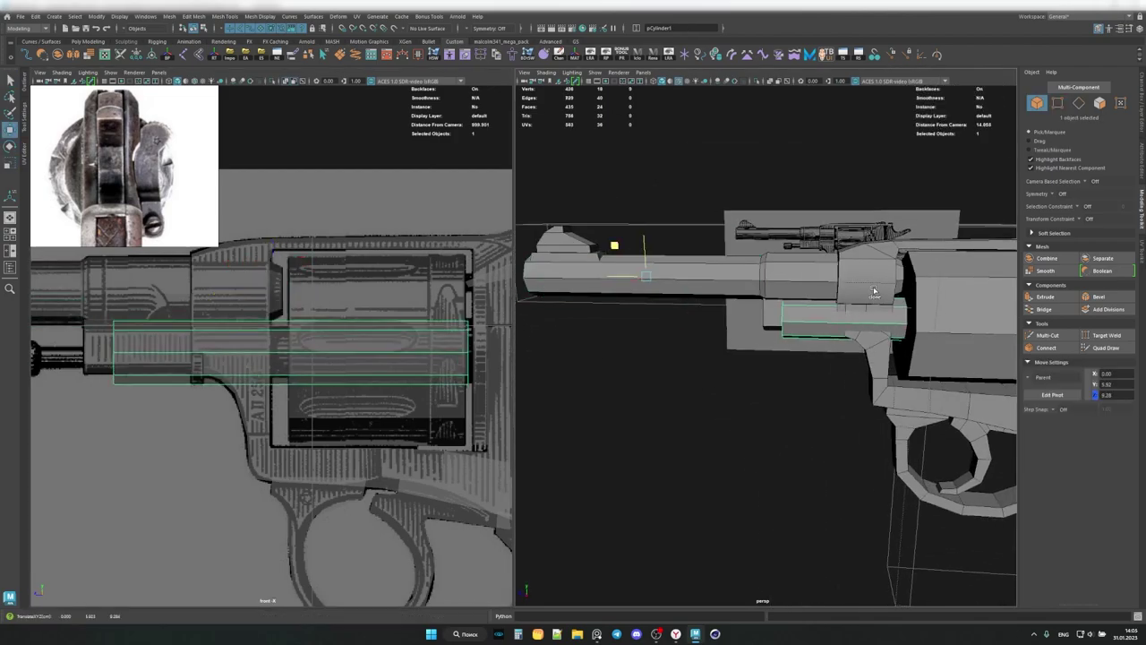
pyautogui.moveTo(614, 249); pyautogui.dragTo(582, 248, button='middle')
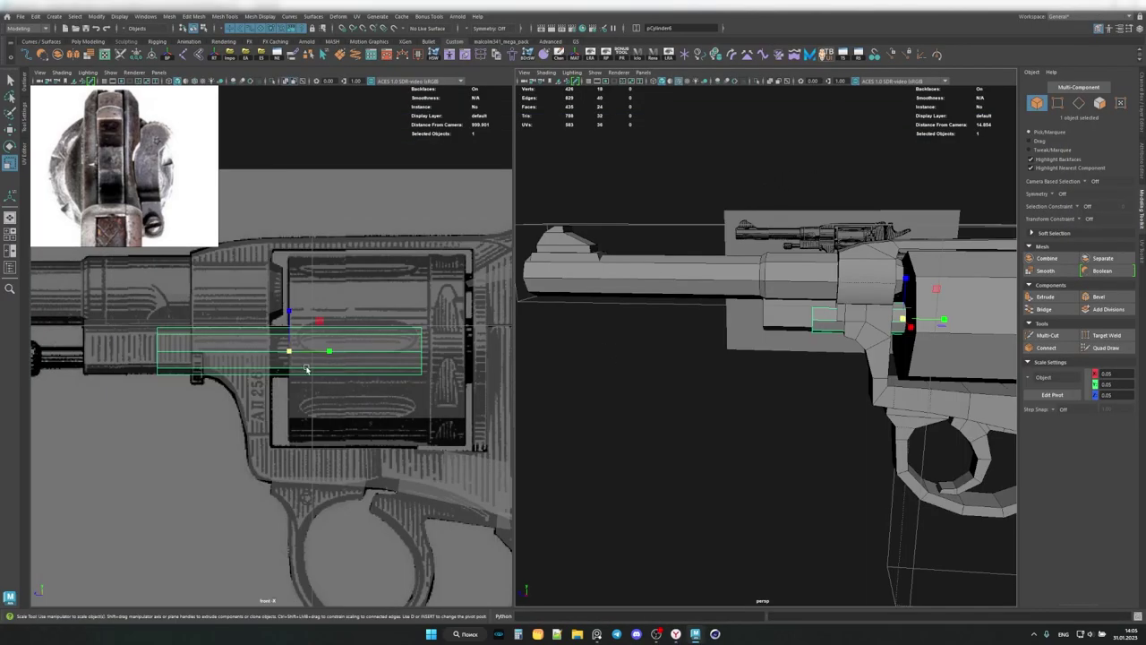
pyautogui.press('w')
pyautogui.moveTo(298, 357); pyautogui.dragTo(338, 357)
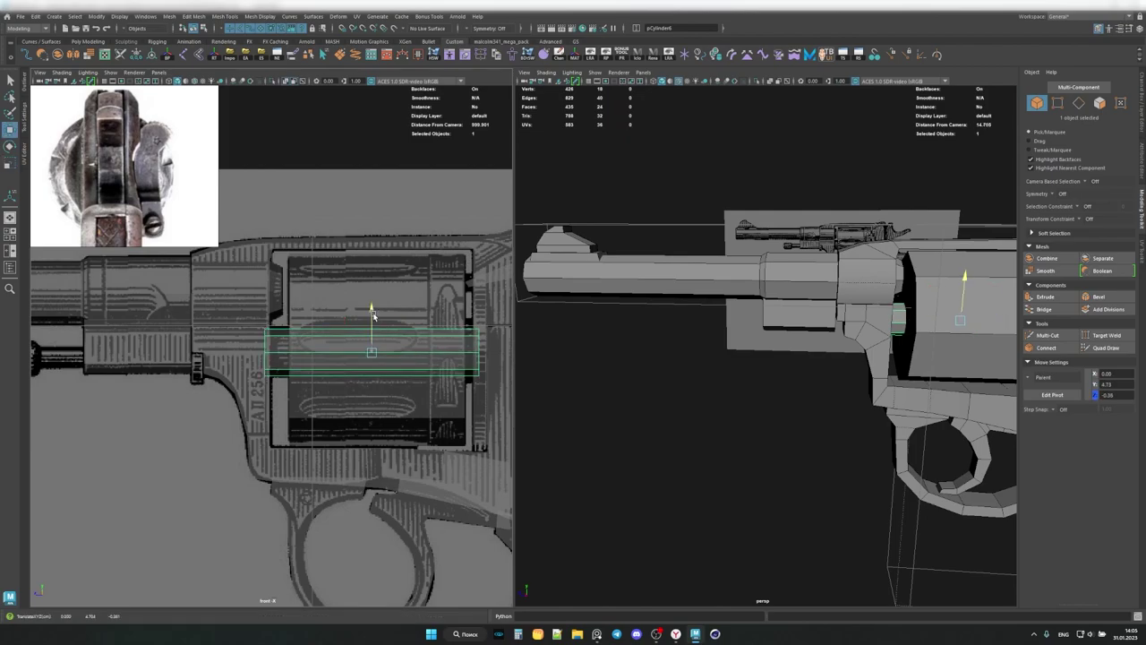
pyautogui.press('F9')
pyautogui.moveTo(256, 318)
pyautogui.mouseDown()
pyautogui.moveTo(287, 385)
pyautogui.moveTo(372, 358)
pyautogui.mouseUp()
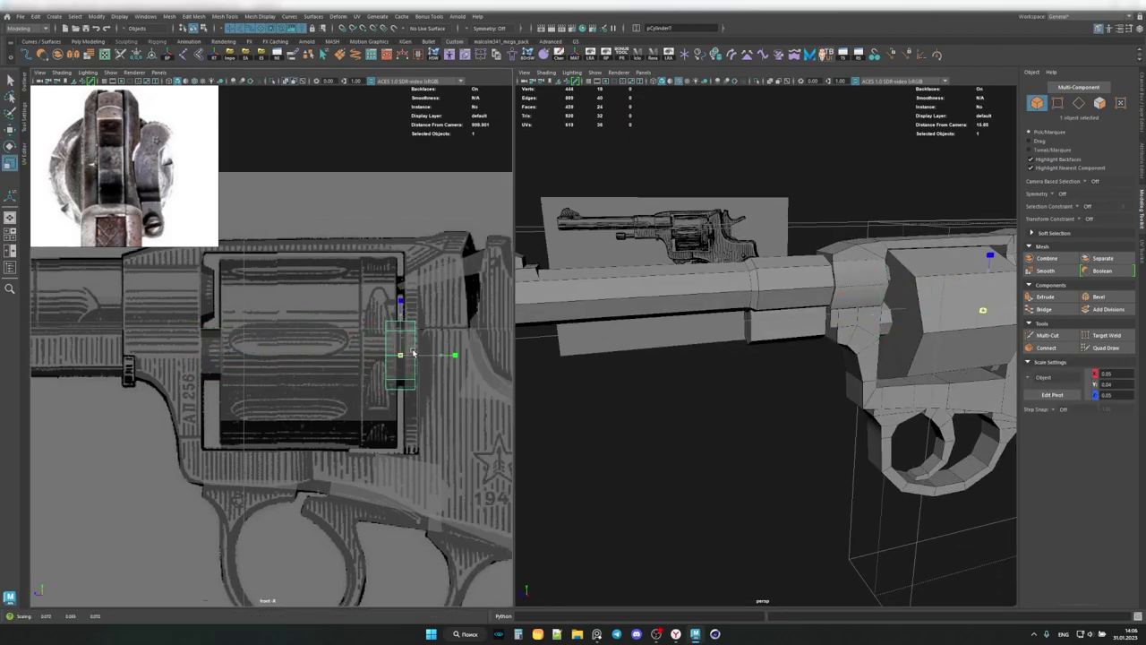
# Isolate the small cylinder, then orient and scale it against the drum's rear face.
pyautogui.keyDown('alt'); pyautogui.moveTo(672, 322); pyautogui.dragTo(609, 324); pyautogui.keyUp('alt')
pyautogui.press('q')
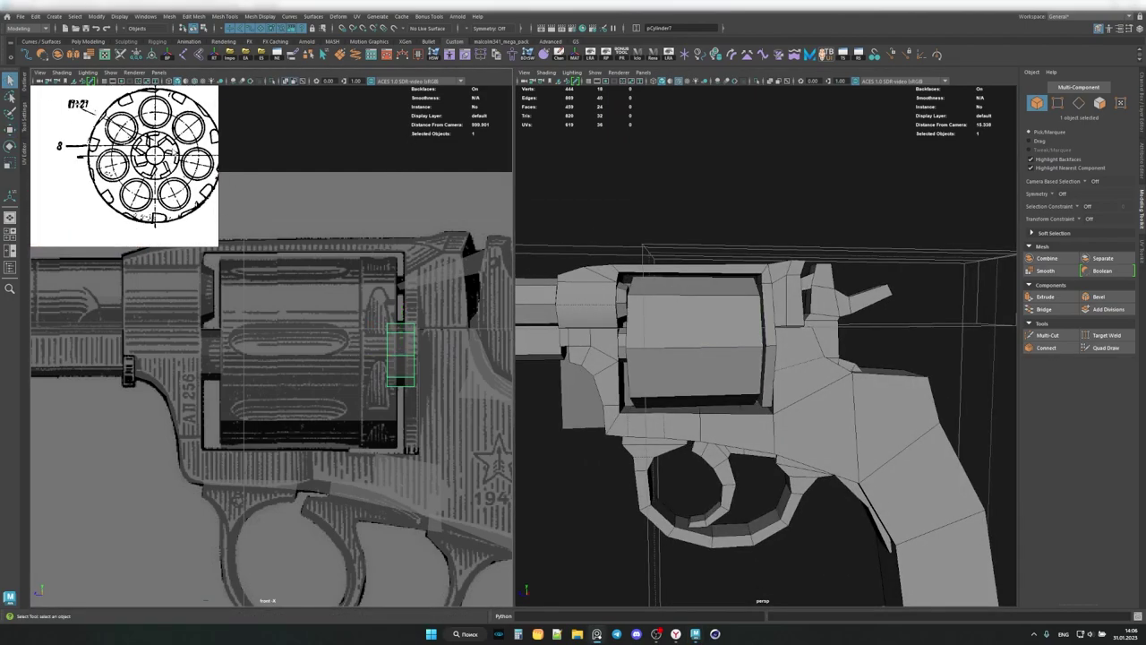
pyautogui.press('w')
pyautogui.hotkey('ctrl', '1')
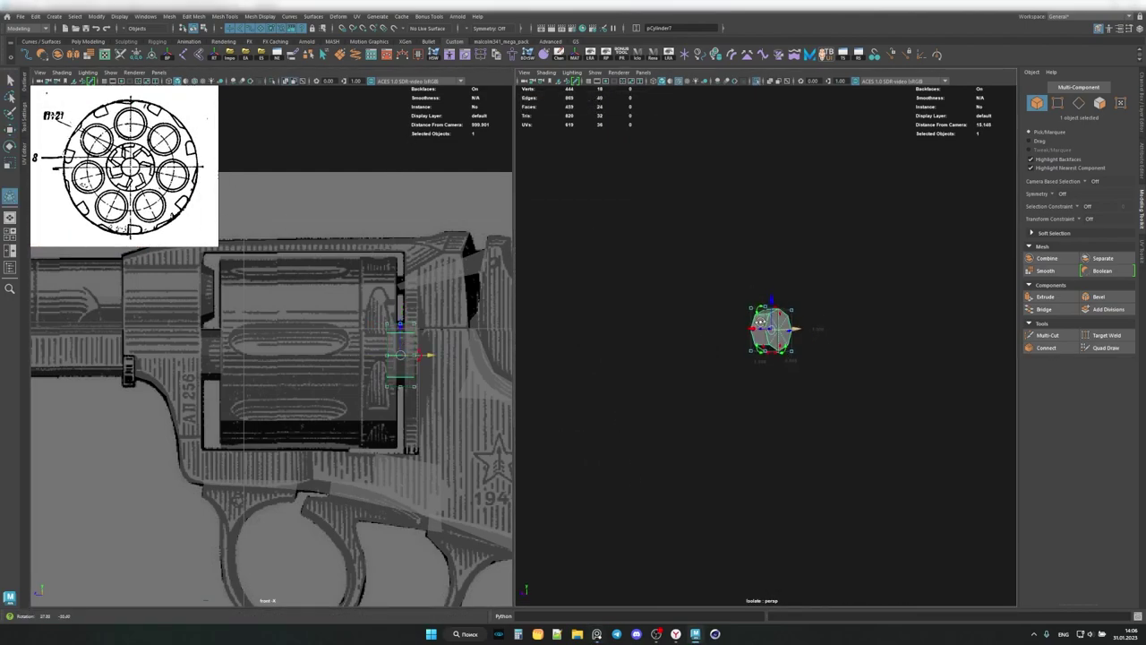
pyautogui.click(768, 335)
pyautogui.hotkey('ctrl', '1')
pyautogui.press('r')
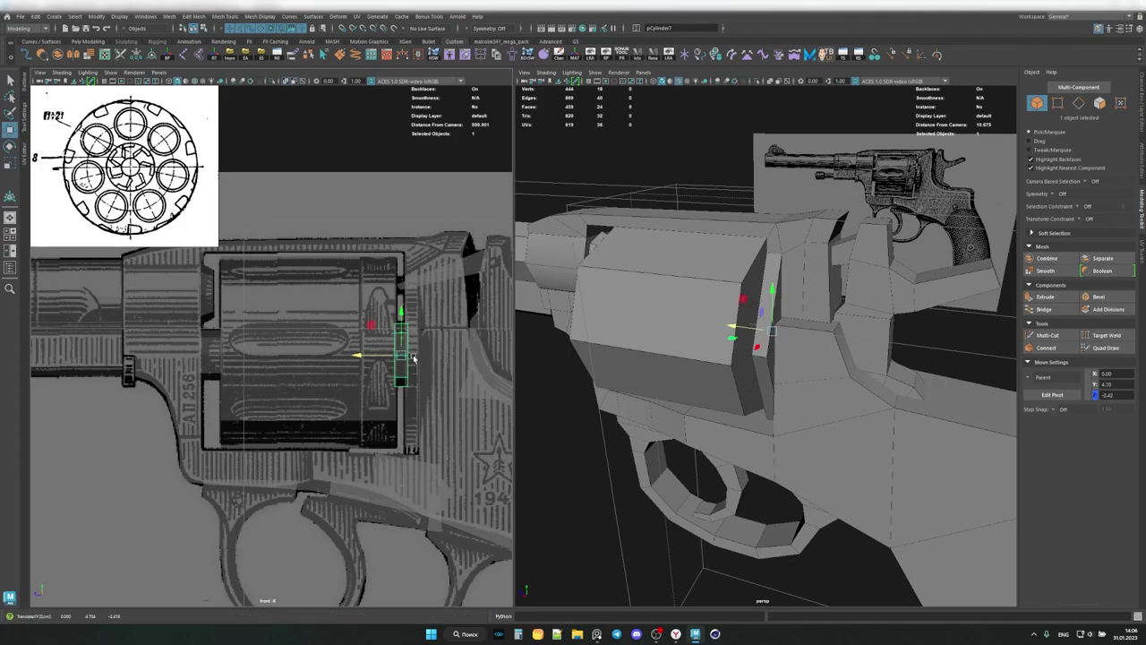
pyautogui.scroll(-3, 762, 359)
pyautogui.scroll(-3, 269, 377)
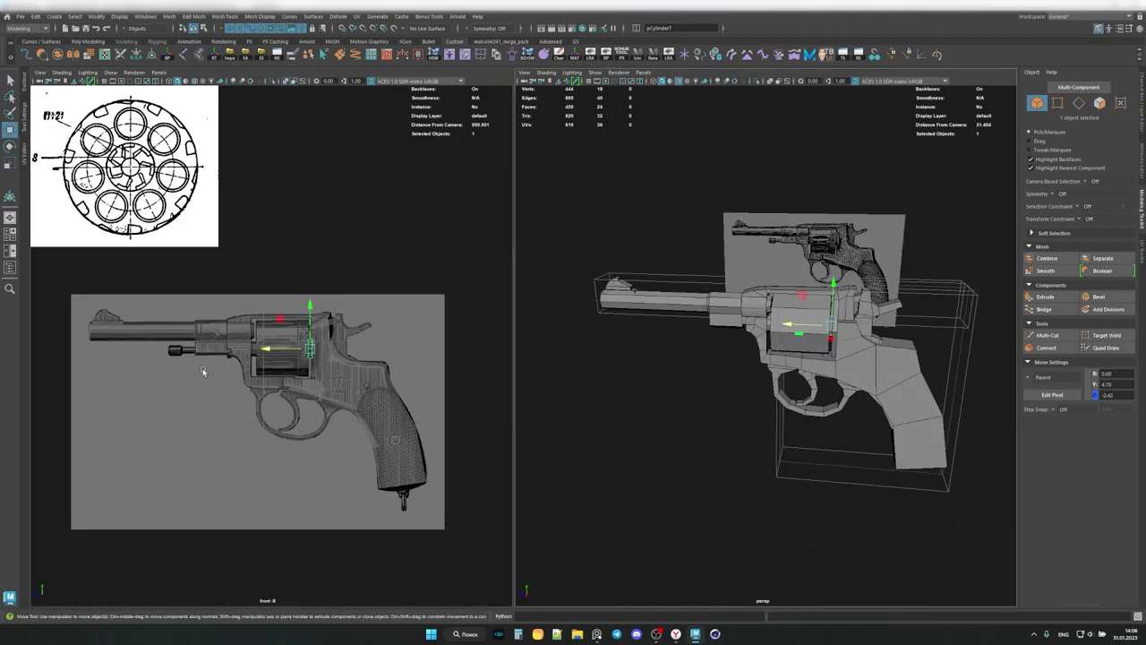
pyautogui.scroll(3, 269, 377)
# Select the new cube's face and undo several changes back to the thin slab under the barrel.
pyautogui.click(781, 387)
pyautogui.press('F11')
pyautogui.hotkey('ctrl', 'z')
pyautogui.hotkey('ctrl', 'z')
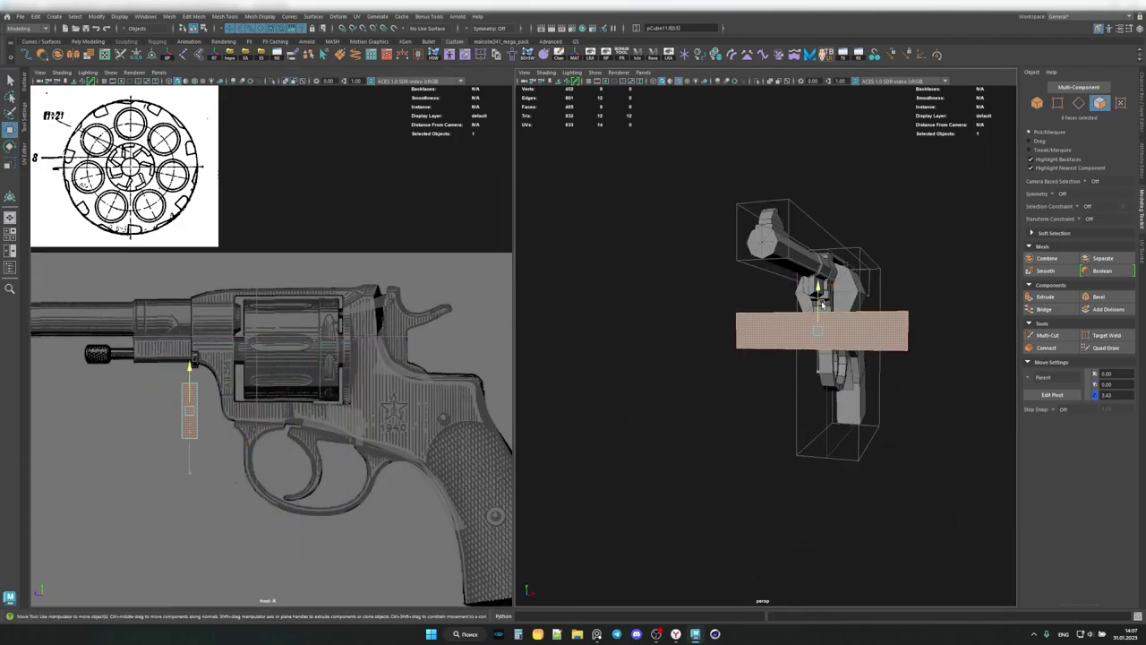
pyautogui.hotkey('ctrl', 'z')
pyautogui.hotkey('ctrl', 'z')
pyautogui.hotkey('ctrl', 'z')
pyautogui.hotkey('ctrl', 'z')
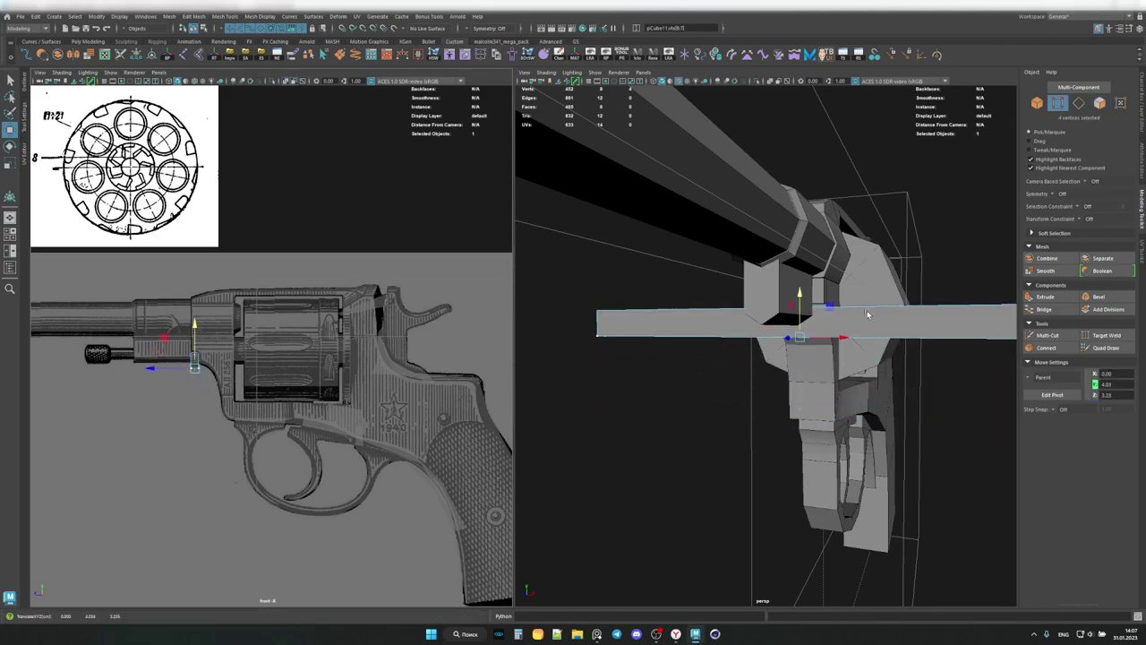
pyautogui.hotkey('ctrl', 'z')
pyautogui.hotkey('ctrl', 'z')
pyautogui.hotkey('ctrl', 'z')
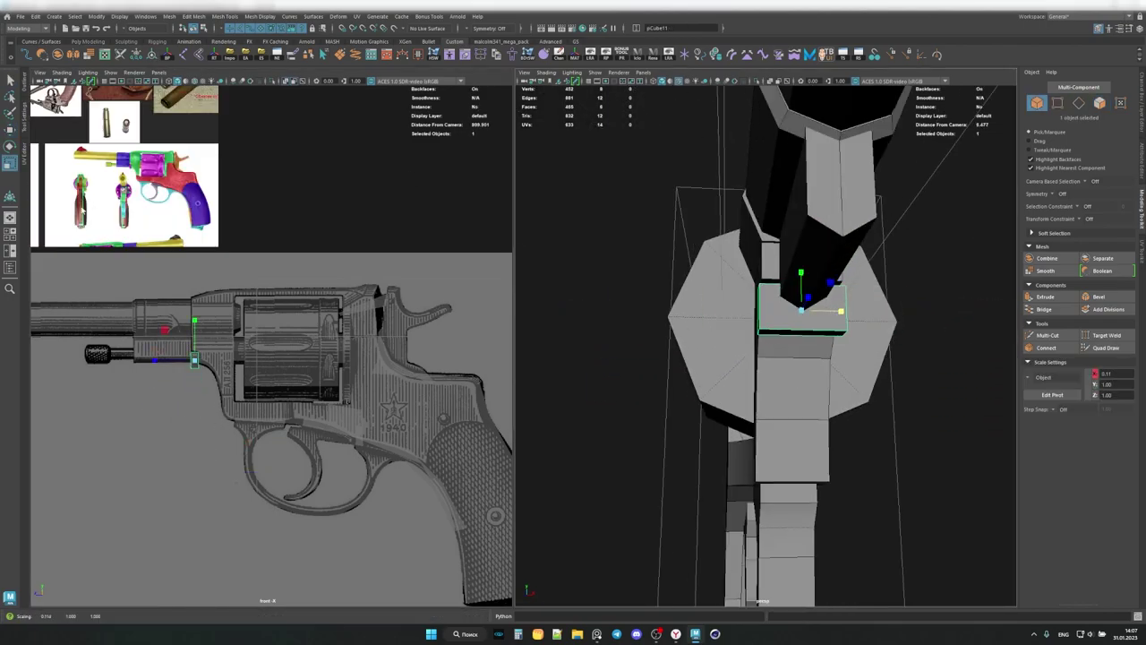
pyautogui.scroll(-3, 149, 170)
pyautogui.scroll(5, 149, 170)
pyautogui.press('f')
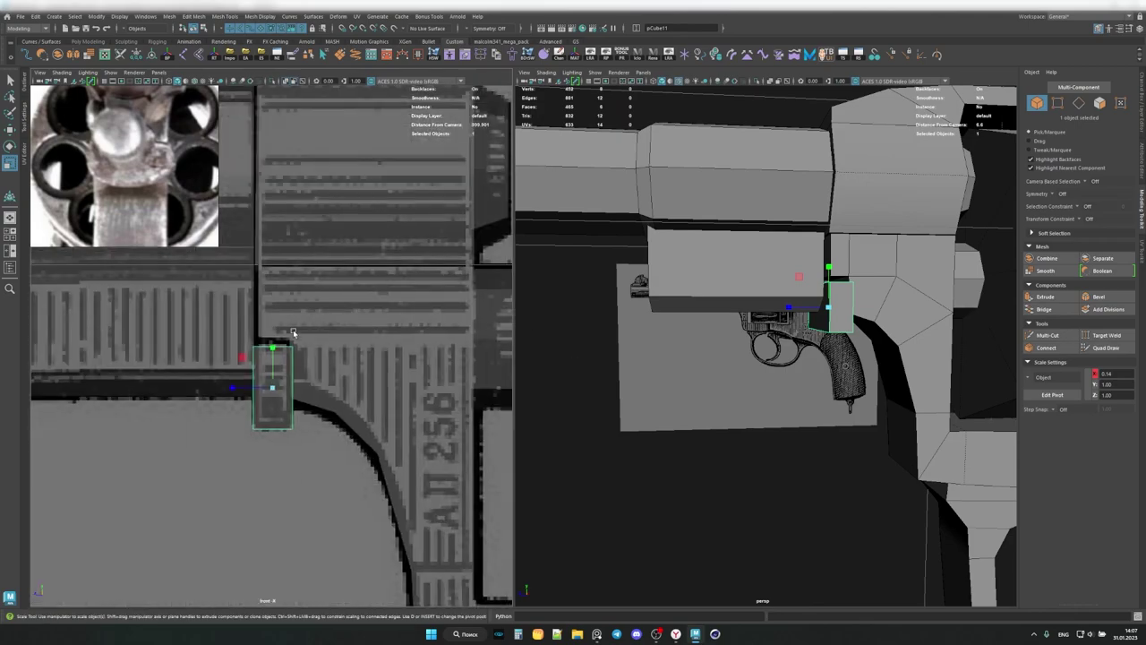
pyautogui.hotkey('ctrl', 'z')
pyautogui.hotkey('ctrl', 'z')
pyautogui.hotkey('ctrl', 'z')
pyautogui.hotkey('ctrl', 'z')
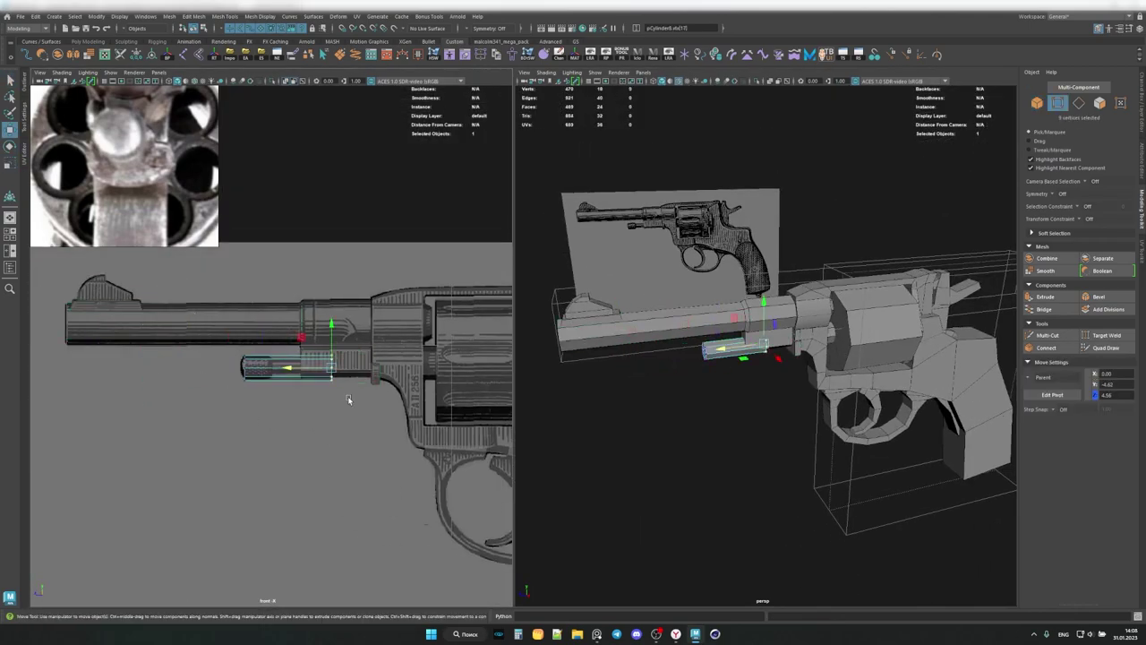
# Stretch the rod under the barrel toward the drum and maximize the perspective view.
pyautogui.hotkey('ctrl', 'z')
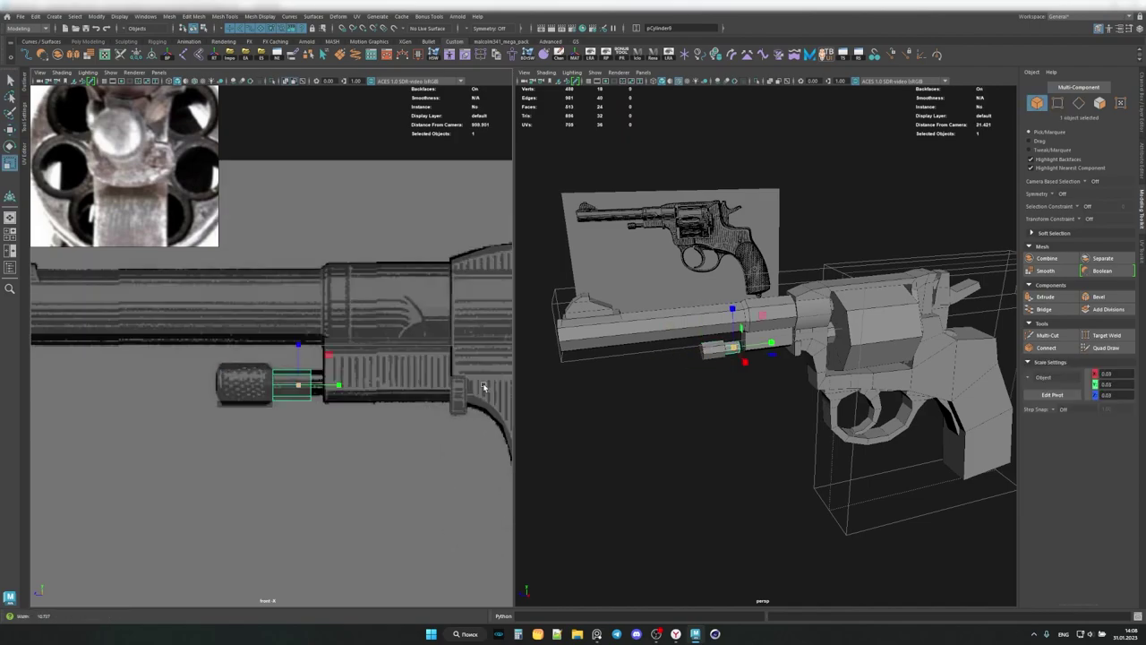
pyautogui.moveTo(287, 386); pyautogui.dragTo(371, 395)
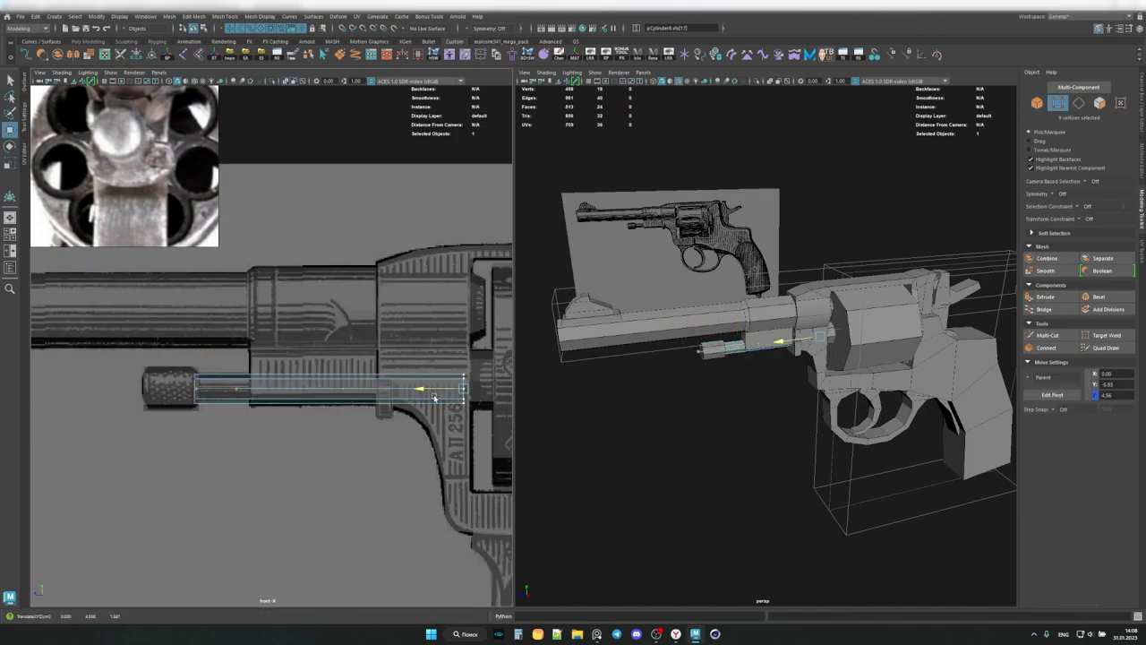
pyautogui.press('space')
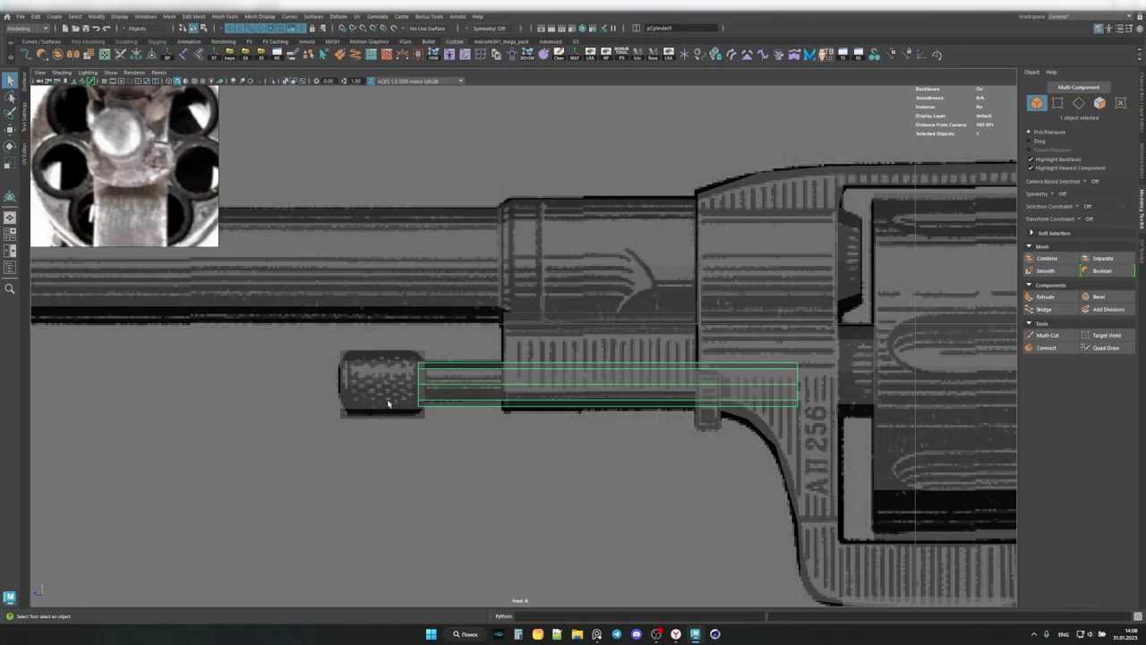
pyautogui.click(532, 402)
pyautogui.moveTo(532, 402)
pyautogui.keyDown('alt'); pyautogui.mouseDown()
pyautogui.moveTo(502, 300)
pyautogui.moveTo(506, 332)
pyautogui.moveTo(627, 341)
pyautogui.moveTo(640, 309)
pyautogui.moveTo(596, 319)
pyautogui.moveTo(712, 295)
pyautogui.moveTo(740, 345)
pyautogui.moveTo(625, 291)
pyautogui.mouseUp(); pyautogui.keyUp('alt')
pyautogui.click(502, 318)
pyautogui.press('w')
pyautogui.press('f')
# Position the small cylinder under the barrel and save the scene as Nagana.mb.
pyautogui.click(670, 342)
pyautogui.press('w')
pyautogui.click(740, 346)
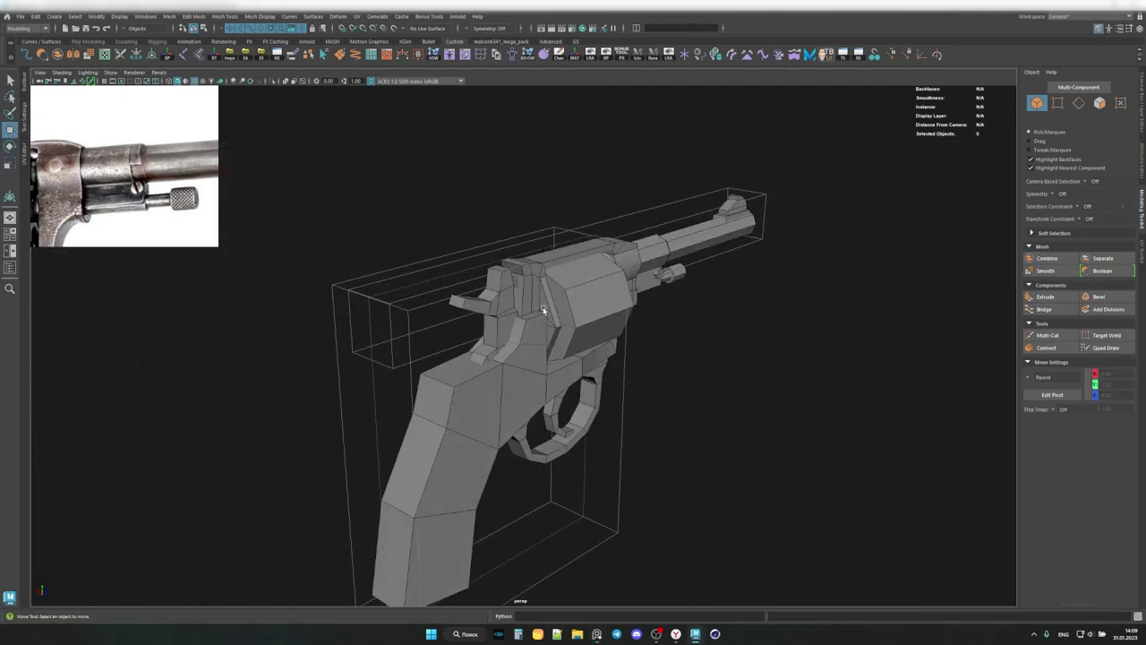
pyautogui.moveTo(551, 357)
pyautogui.keyDown('alt'); pyautogui.mouseDown()
pyautogui.moveTo(621, 358)
pyautogui.moveTo(548, 339)
pyautogui.mouseUp(); pyautogui.keyUp('alt')
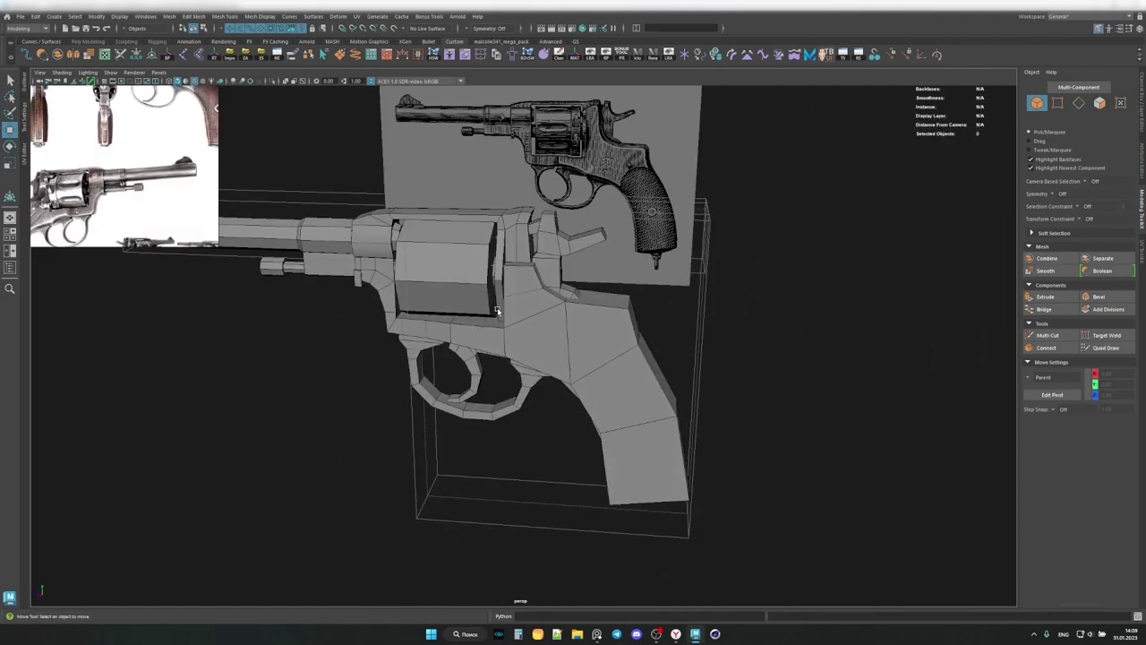
pyautogui.moveTo(498, 311)
pyautogui.keyDown('alt'); pyautogui.mouseDown()
pyautogui.moveTo(498, 367)
pyautogui.moveTo(208, 268)
pyautogui.mouseUp(); pyautogui.keyUp('alt')
pyautogui.hotkey('ctrl', 's')
pyautogui.keyDown('alt'); pyautogui.moveTo(537, 358); pyautogui.dragTo(609, 359); pyautogui.keyUp('alt')
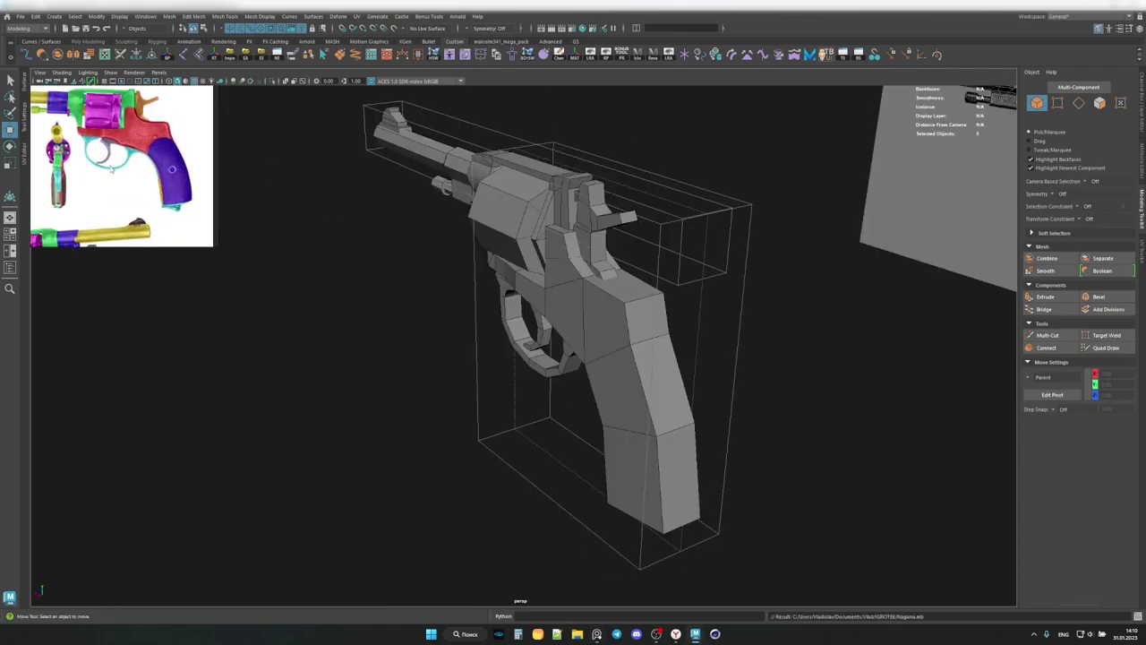
pyautogui.keyDown('alt'); pyautogui.moveTo(538, 358); pyautogui.dragTo(775, 403); pyautogui.keyUp('alt')
# Create an eight-sided cylinder, move it to the grip bottom, and flatten it into a cap.
pyautogui.keyDown('shift'); pyautogui.moveTo(775, 402); pyautogui.dragTo(740, 402, button='right'); pyautogui.keyUp('shift')
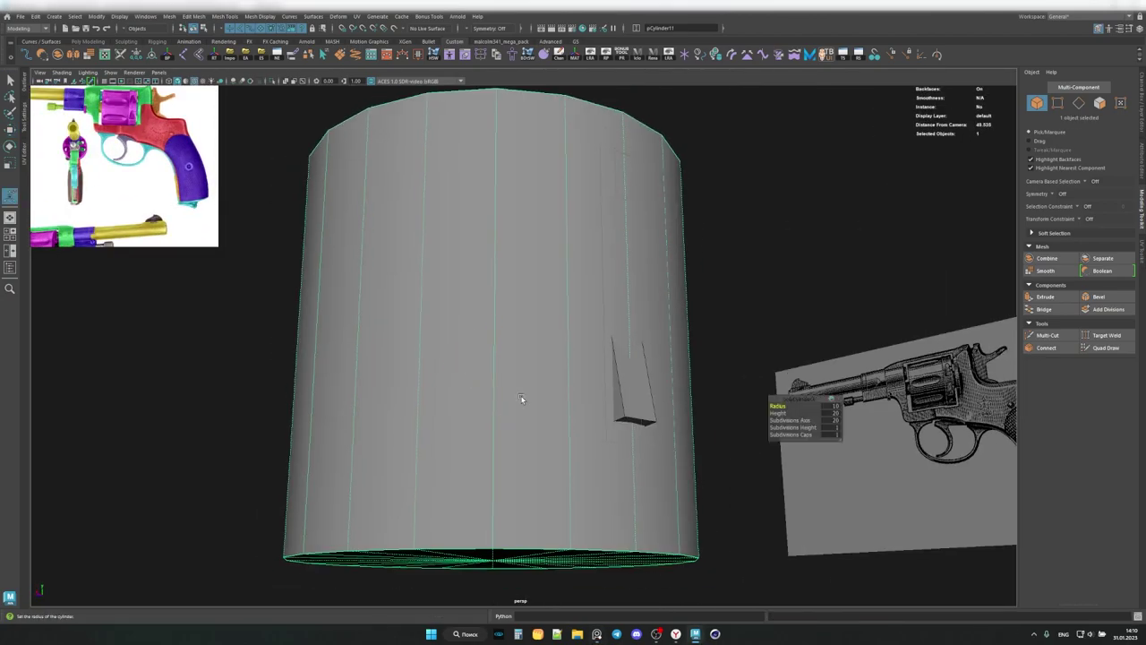
pyautogui.moveTo(520, 398); pyautogui.dragTo(499, 418, button='middle')
pyautogui.keyDown('alt'); pyautogui.moveTo(499, 418); pyautogui.dragTo(468, 301); pyautogui.keyUp('alt')
pyautogui.press('w')
pyautogui.keyDown('alt'); pyautogui.moveTo(469, 302); pyautogui.dragTo(452, 270, button='right'); pyautogui.keyUp('alt')
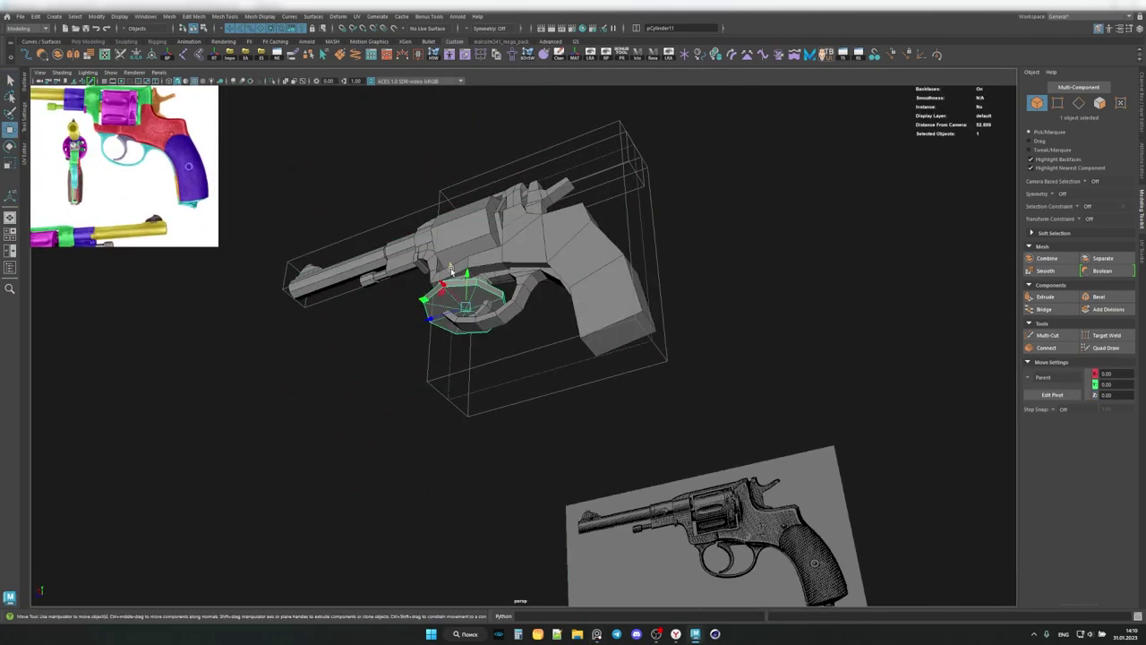
pyautogui.press('e')
pyautogui.moveTo(452, 270)
pyautogui.keyDown('alt'); pyautogui.mouseDown()
pyautogui.moveTo(616, 394)
pyautogui.moveTo(573, 341)
pyautogui.mouseUp(); pyautogui.keyUp('alt')
pyautogui.scroll(3, 616, 383)
pyautogui.press('r')
pyautogui.scroll(3, 117, 176)
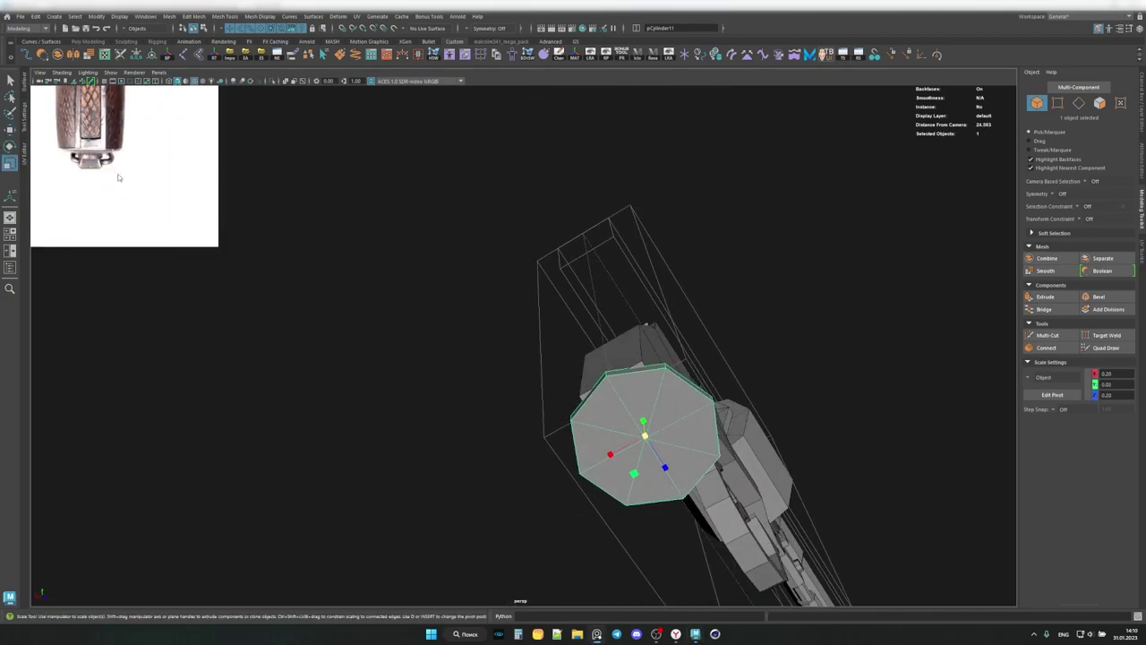
pyautogui.moveTo(117, 176)
pyautogui.keyDown('alt'); pyautogui.mouseDown()
pyautogui.moveTo(644, 438)
pyautogui.moveTo(544, 418)
pyautogui.mouseUp(); pyautogui.keyUp('alt')
# Switch to front/perspective panes, shrink the cap to fit the grip, and select grip faces.
pyautogui.press('space')
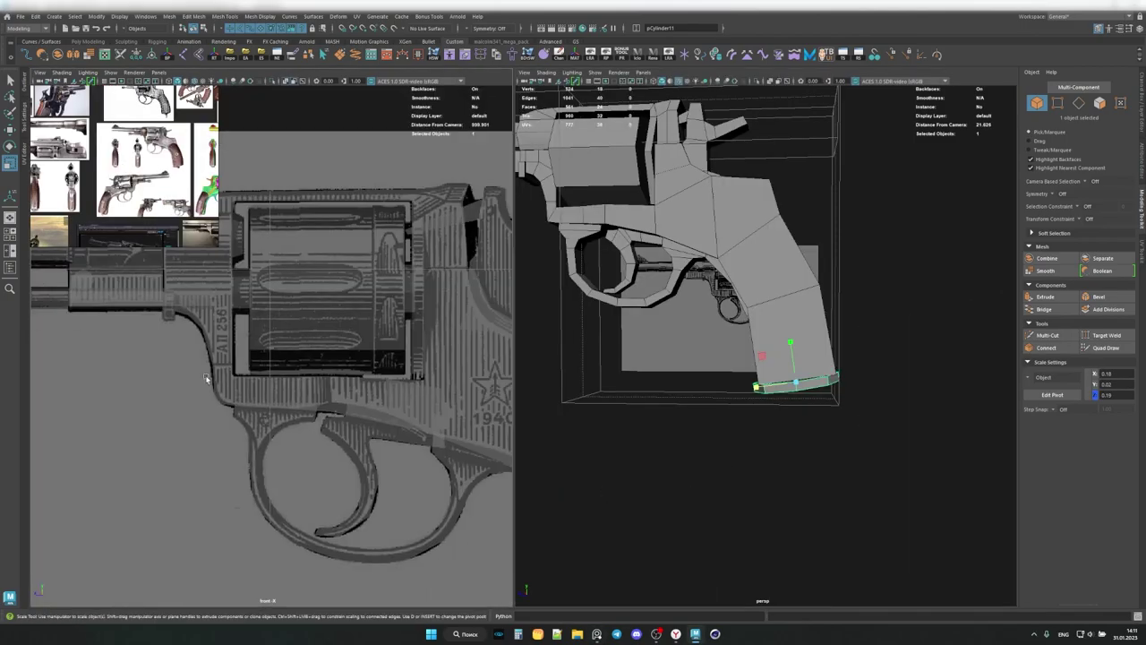
pyautogui.press('f')
pyautogui.moveTo(795, 385)
pyautogui.mouseDown()
pyautogui.moveTo(786, 398)
pyautogui.moveTo(807, 402)
pyautogui.mouseUp()
pyautogui.press('q')
pyautogui.press('F11')
pyautogui.press('w')
pyautogui.moveTo(680, 421)
pyautogui.keyDown('alt'); pyautogui.mouseDown()
pyautogui.moveTo(799, 370)
pyautogui.moveTo(768, 358)
pyautogui.moveTo(887, 346)
pyautogui.moveTo(837, 402)
pyautogui.mouseUp(); pyautogui.keyUp('alt')
pyautogui.press('q')
pyautogui.moveTo(837, 401)
pyautogui.keyDown('alt'); pyautogui.mouseDown(button='right')
pyautogui.moveTo(863, 483)
pyautogui.moveTo(770, 350)
pyautogui.mouseUp(button='right'); pyautogui.keyUp('alt')
# Select the face strip and bottom face along the side of the grip.
pyautogui.press('F8')
pyautogui.press('w')
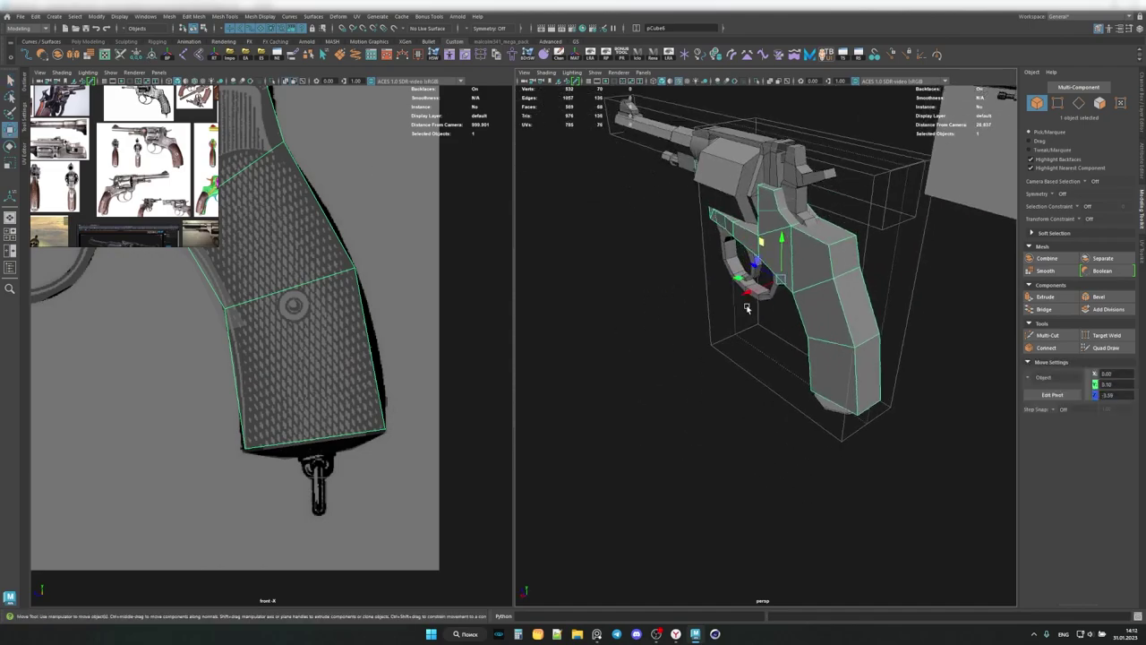
pyautogui.moveTo(770, 350)
pyautogui.keyDown('alt'); pyautogui.mouseDown()
pyautogui.moveTo(806, 340)
pyautogui.moveTo(729, 385)
pyautogui.moveTo(806, 376)
pyautogui.moveTo(860, 465)
pyautogui.mouseUp(); pyautogui.keyUp('alt')
pyautogui.press('F11')
pyautogui.press('q')
pyautogui.click(823, 379)
pyautogui.click(761, 483)
pyautogui.press('w')
pyautogui.keyDown('alt'); pyautogui.moveTo(879, 504); pyautogui.dragTo(907, 483, button='right'); pyautogui.keyUp('alt')
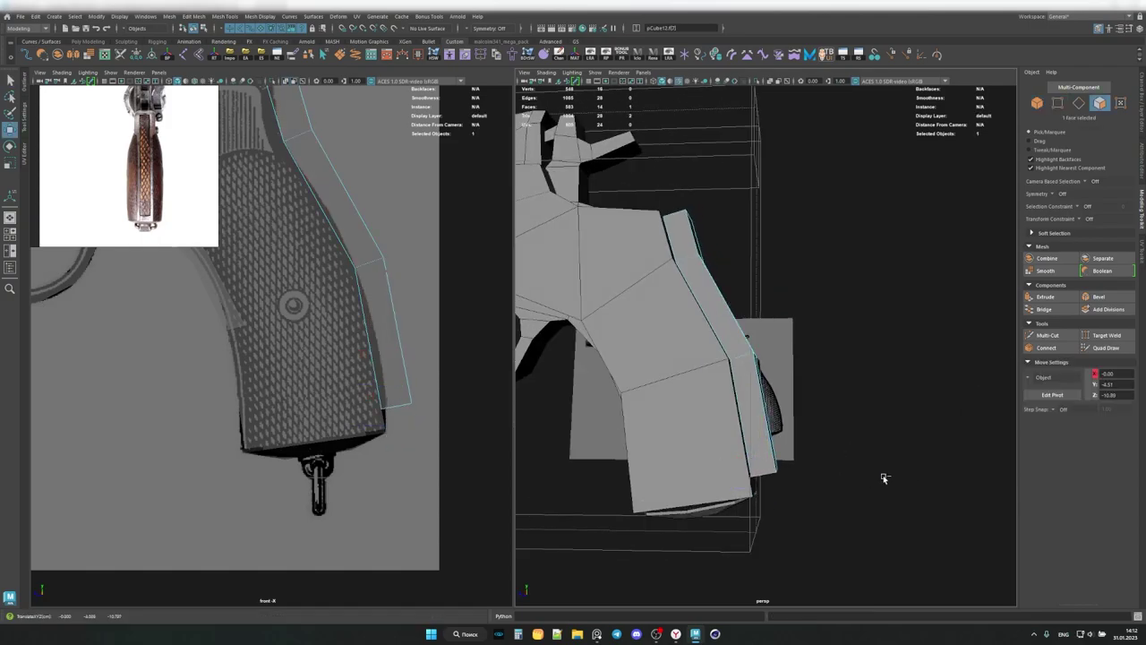
pyautogui.moveTo(884, 479)
pyautogui.keyDown('alt'); pyautogui.mouseDown()
pyautogui.moveTo(701, 437)
pyautogui.moveTo(888, 328)
pyautogui.mouseUp(); pyautogui.keyUp('alt')
pyautogui.keyDown('shift'); pyautogui.click(726, 309); pyautogui.keyUp('shift')
pyautogui.moveTo(726, 309)
pyautogui.keyDown('alt'); pyautogui.mouseDown()
pyautogui.moveTo(932, 424)
pyautogui.moveTo(680, 358)
pyautogui.mouseUp(); pyautogui.keyUp('alt')
# Select the grip's edge loops and bridge them into a separate grip panel.
pyautogui.press('F8')
pyautogui.press('r')
pyautogui.press('F8')
pyautogui.press('q')
pyautogui.moveTo(592, 241); pyautogui.dragTo(757, 338)
pyautogui.keyDown('alt'); pyautogui.moveTo(842, 333); pyautogui.dragTo(806, 362); pyautogui.keyUp('alt')
pyautogui.press('F10')
pyautogui.doubleClick(800, 352)
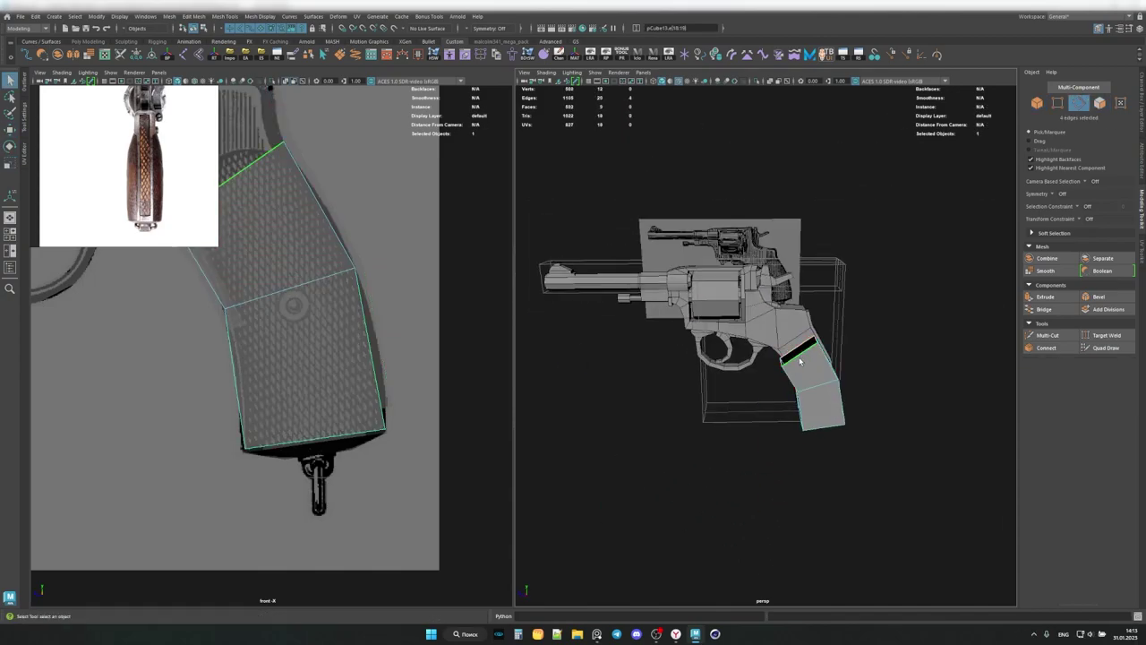
pyautogui.keyDown('shift'); pyautogui.moveTo(793, 474); pyautogui.dragTo(793, 473, button='right'); pyautogui.keyUp('shift')
pyautogui.keyDown('alt'); pyautogui.moveTo(793, 473); pyautogui.dragTo(887, 398); pyautogui.keyUp('alt')
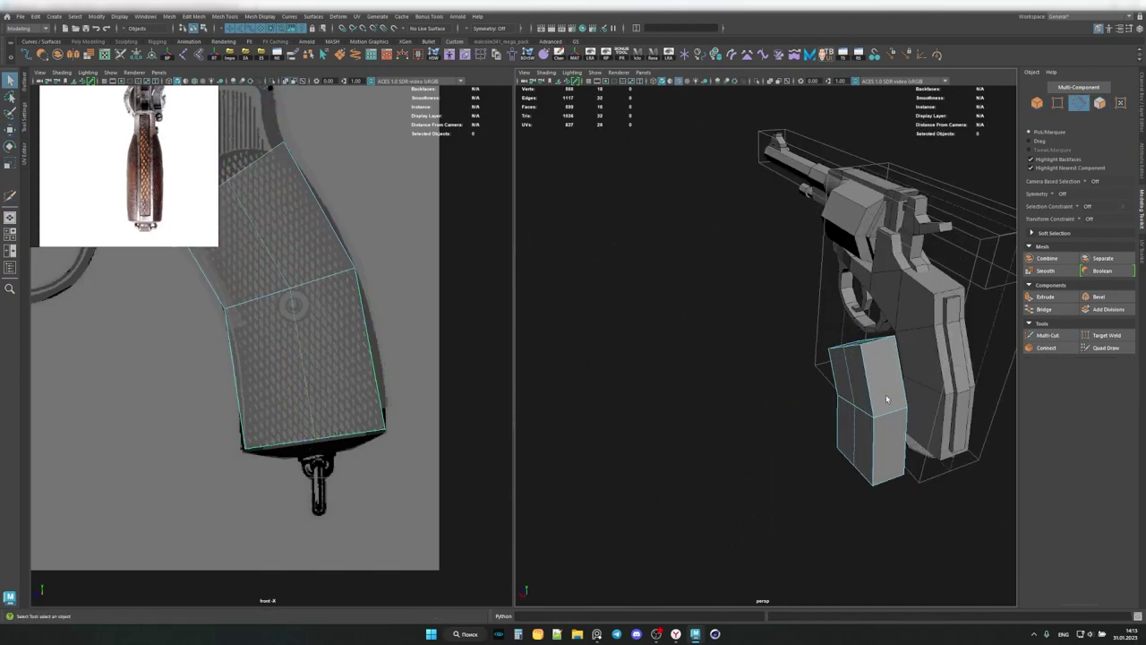
pyautogui.keyDown('alt'); pyautogui.moveTo(808, 417); pyautogui.dragTo(716, 404); pyautogui.keyUp('alt')
pyautogui.press('F8')
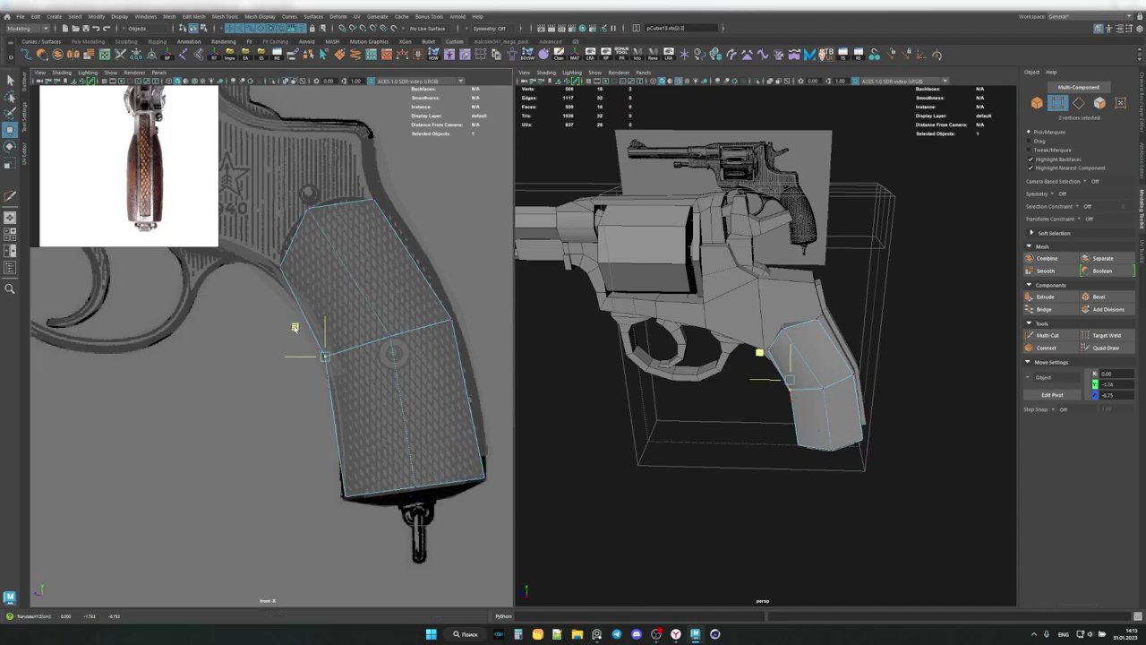
# Scale the grip panel's top vertices inward to match the front reference.
pyautogui.press('F8')
pyautogui.moveTo(737, 340)
pyautogui.keyDown('alt'); pyautogui.mouseDown()
pyautogui.moveTo(737, 389)
pyautogui.moveTo(955, 404)
pyautogui.moveTo(818, 431)
pyautogui.moveTo(645, 409)
pyautogui.moveTo(742, 384)
pyautogui.moveTo(773, 424)
pyautogui.mouseUp(); pyautogui.keyUp('alt')
pyautogui.click(645, 410)
pyautogui.scroll(5, 741, 385)
pyautogui.click(773, 424)
pyautogui.press('F8')
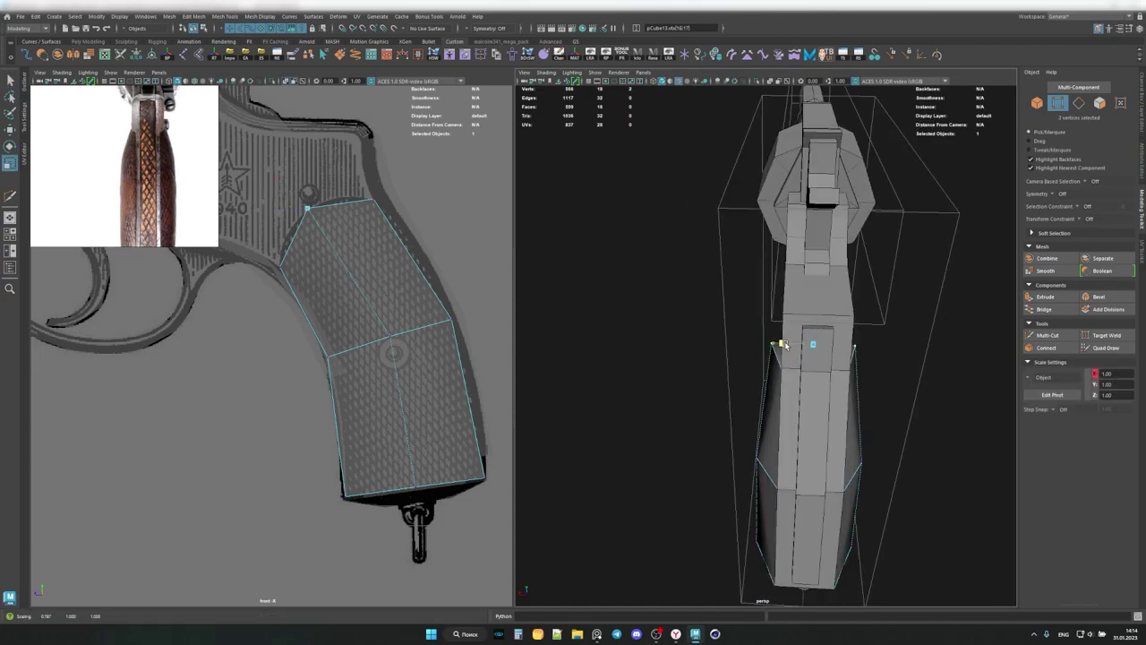
pyautogui.press('r')
pyautogui.keyDown('alt'); pyautogui.moveTo(787, 344); pyautogui.dragTo(676, 331); pyautogui.keyUp('alt')
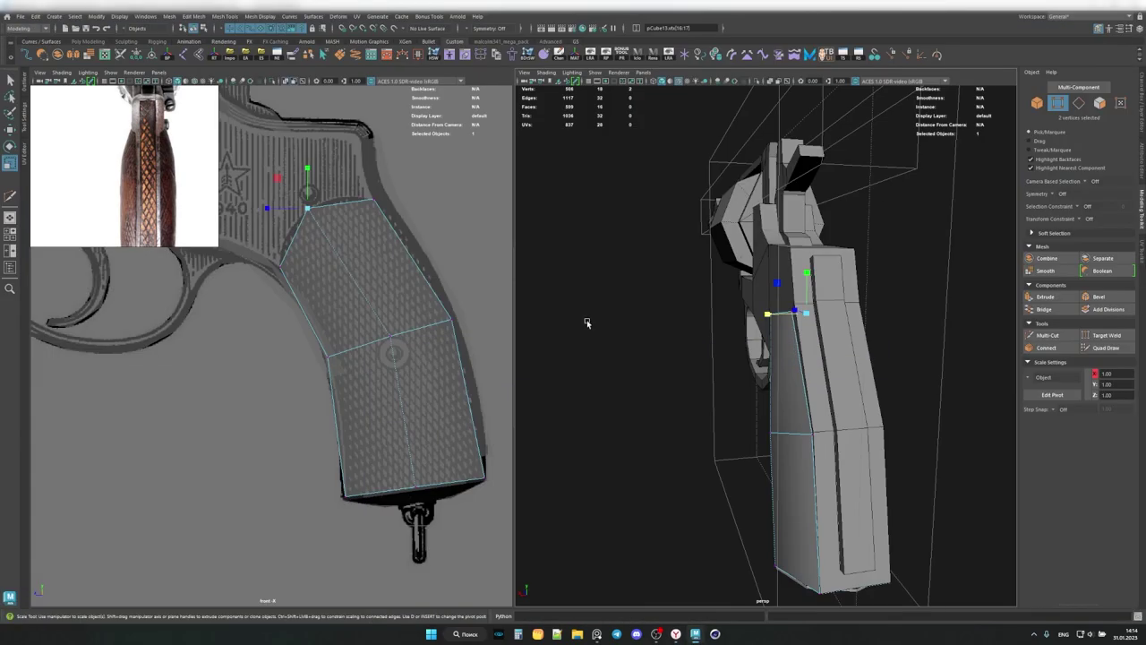
pyautogui.click(586, 323)
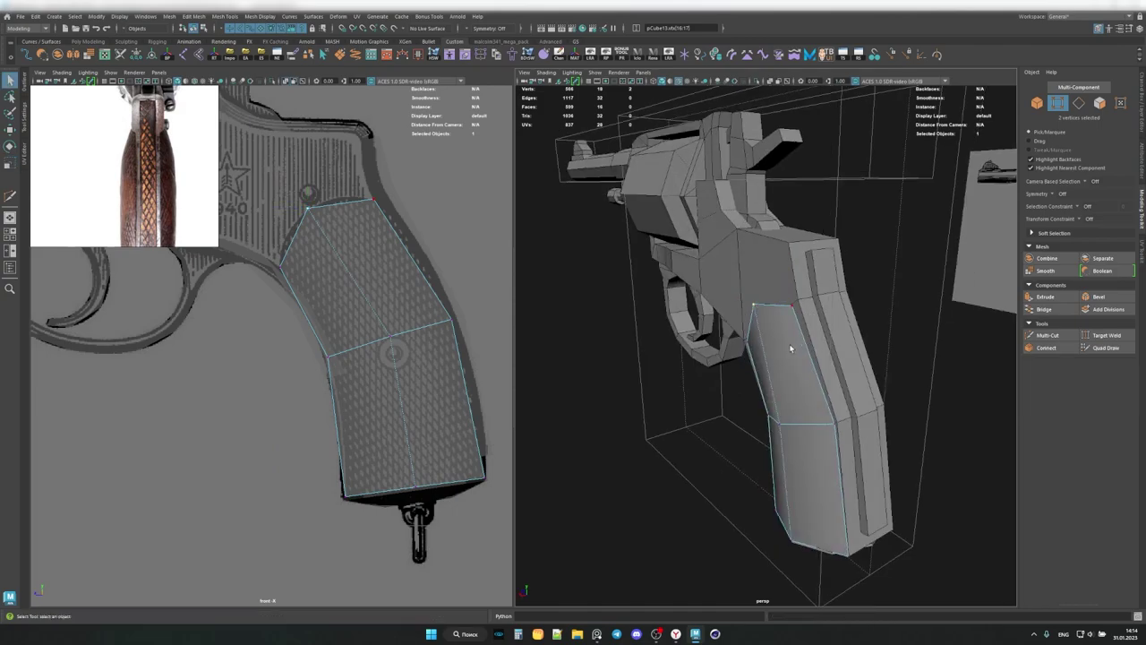
pyautogui.moveTo(586, 322)
pyautogui.keyDown('alt'); pyautogui.mouseDown()
pyautogui.moveTo(674, 334)
pyautogui.moveTo(733, 220)
pyautogui.mouseUp(); pyautogui.keyUp('alt')
pyautogui.click(768, 269)
pyautogui.scroll(5, 726, 269)
# Turn on Object X symmetry and try moving the frame's top faces, undoing the move.
pyautogui.press('q')
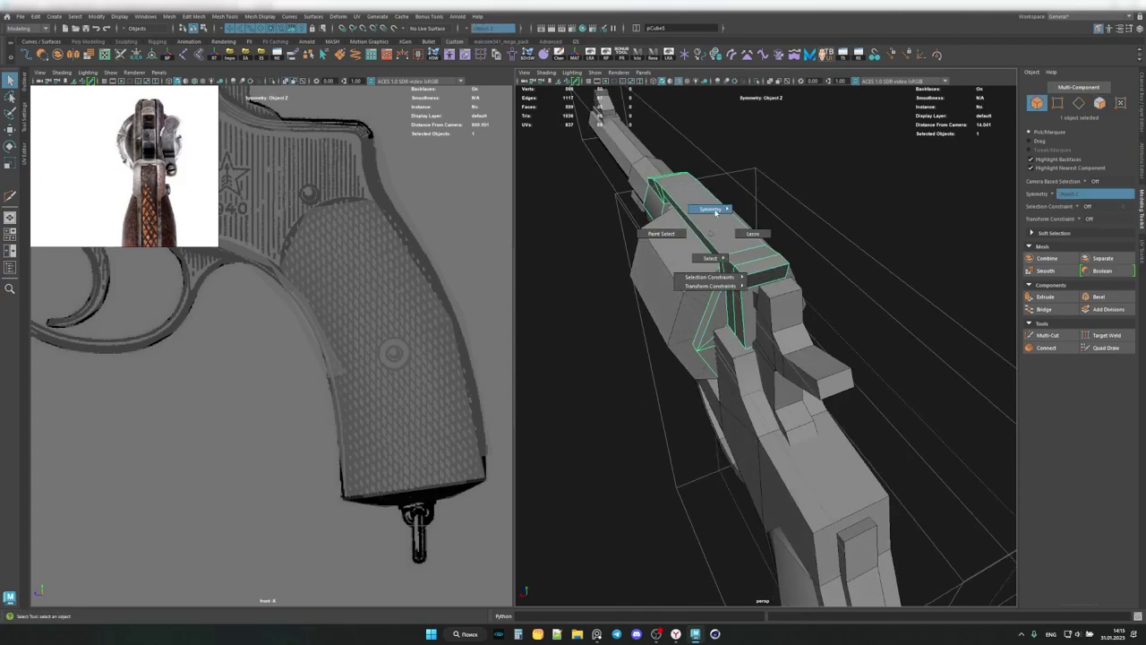
pyautogui.moveTo(702, 181)
pyautogui.keyDown('alt'); pyautogui.mouseDown()
pyautogui.moveTo(692, 331)
pyautogui.moveTo(704, 290)
pyautogui.moveTo(658, 280)
pyautogui.moveTo(797, 299)
pyautogui.moveTo(786, 299)
pyautogui.moveTo(788, 269)
pyautogui.moveTo(807, 265)
pyautogui.moveTo(699, 269)
pyautogui.moveTo(627, 242)
pyautogui.moveTo(682, 264)
pyautogui.moveTo(793, 249)
pyautogui.mouseUp(); pyautogui.keyUp('alt')
pyautogui.click(717, 313)
pyautogui.press('w')
pyautogui.press('w')
pyautogui.click(784, 268)
pyautogui.press('F8')
pyautogui.hotkey('ctrl', 'z')
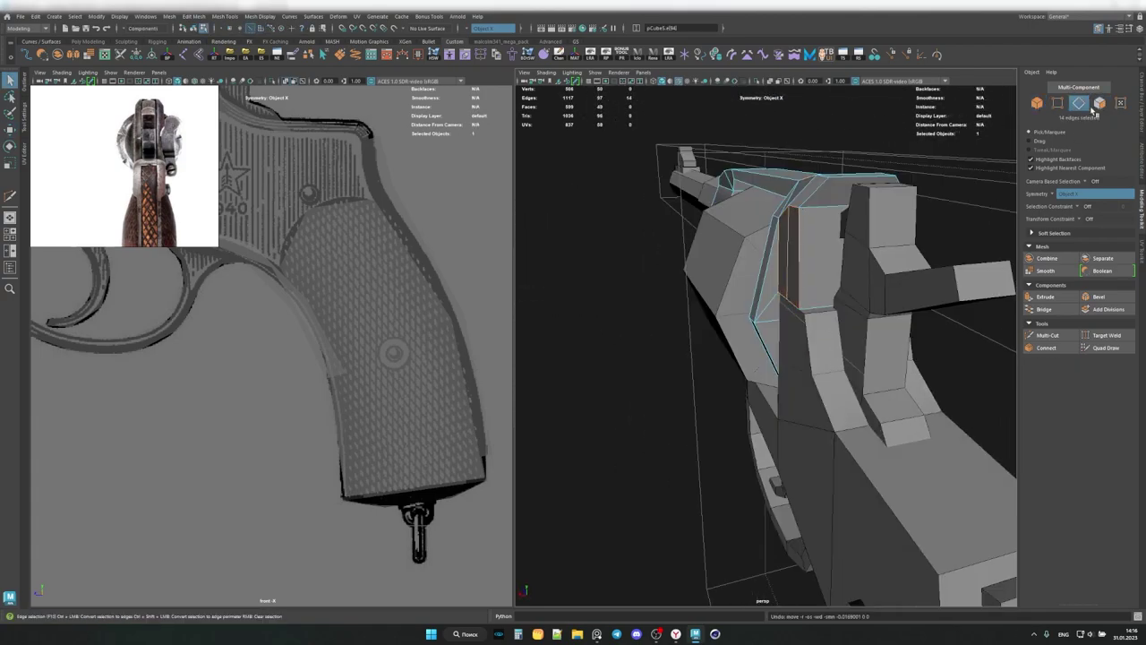
# Move the two faces on the frame's rear top post beside the hammer.
pyautogui.press('F8')
pyautogui.moveTo(806, 269)
pyautogui.keyDown('alt'); pyautogui.mouseDown()
pyautogui.moveTo(780, 307)
pyautogui.moveTo(743, 257)
pyautogui.moveTo(840, 227)
pyautogui.moveTo(760, 254)
pyautogui.mouseUp(); pyautogui.keyUp('alt')
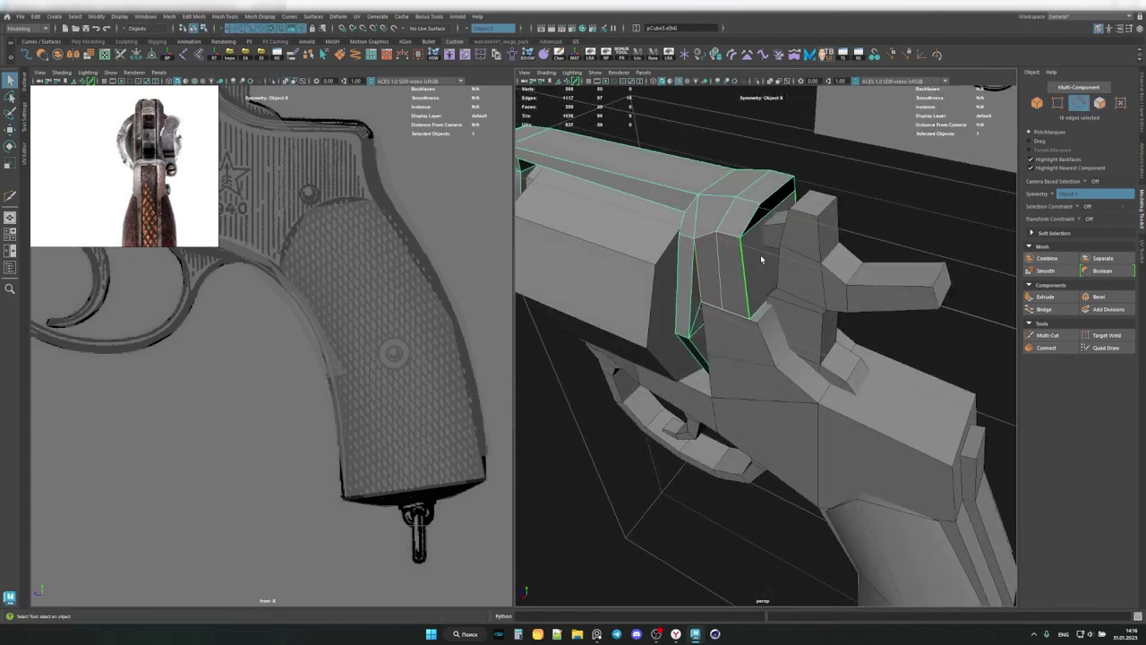
pyautogui.press('F11')
pyautogui.click(775, 268)
pyautogui.press('w')
pyautogui.press('f')
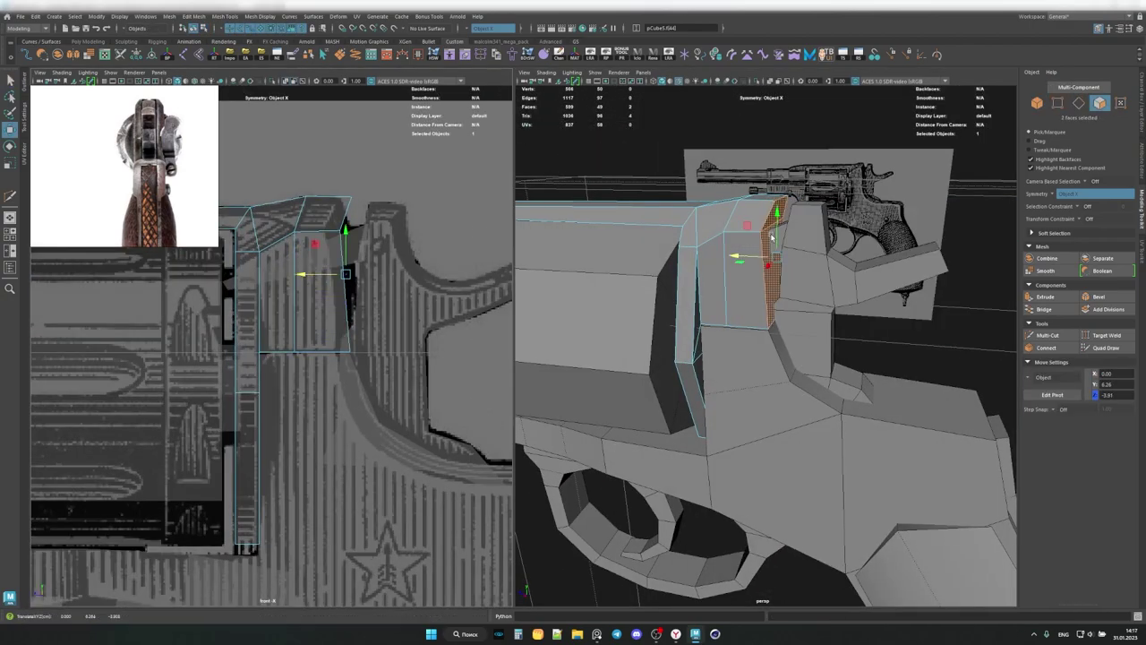
pyautogui.press('F8')
pyautogui.moveTo(793, 212)
pyautogui.keyDown('alt'); pyautogui.mouseDown()
pyautogui.moveTo(706, 271)
pyautogui.moveTo(637, 406)
pyautogui.mouseUp(); pyautogui.keyUp('alt')
pyautogui.scroll(-5, 752, 251)
pyautogui.scroll(-5, 483, 385)
pyautogui.scroll(3, 483, 385)
# Select the cap cylinder under the grip and its bottom faces.
pyautogui.press('w')
pyautogui.keyDown('alt'); pyautogui.moveTo(364, 432); pyautogui.dragTo(177, 356, button='middle'); pyautogui.keyUp('alt')
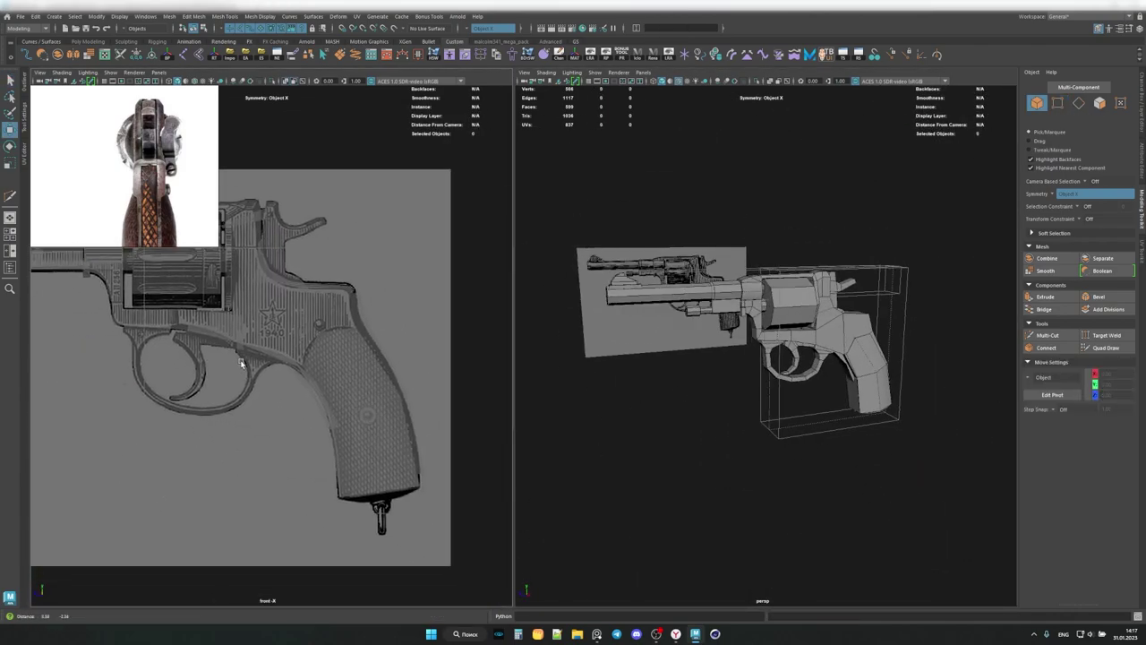
pyautogui.press('q')
pyautogui.click(314, 464)
pyautogui.press('f')
pyautogui.press('F11')
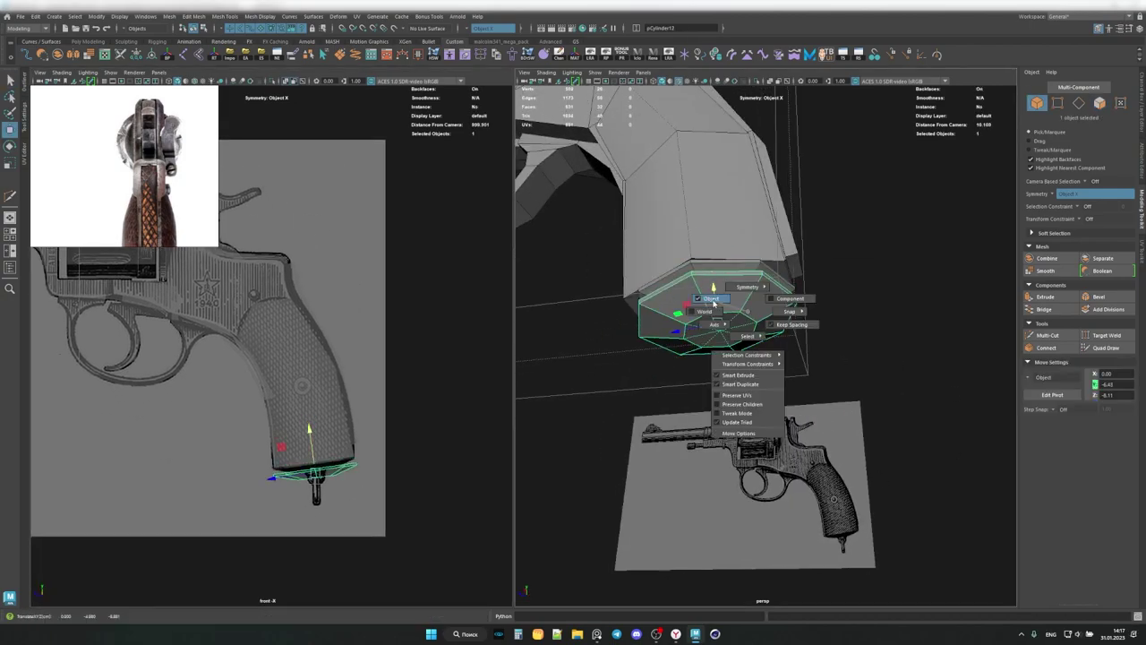
# Duplicate a small narrow cylinder below the grip cap along the object's own axes.
pyautogui.click(714, 304)
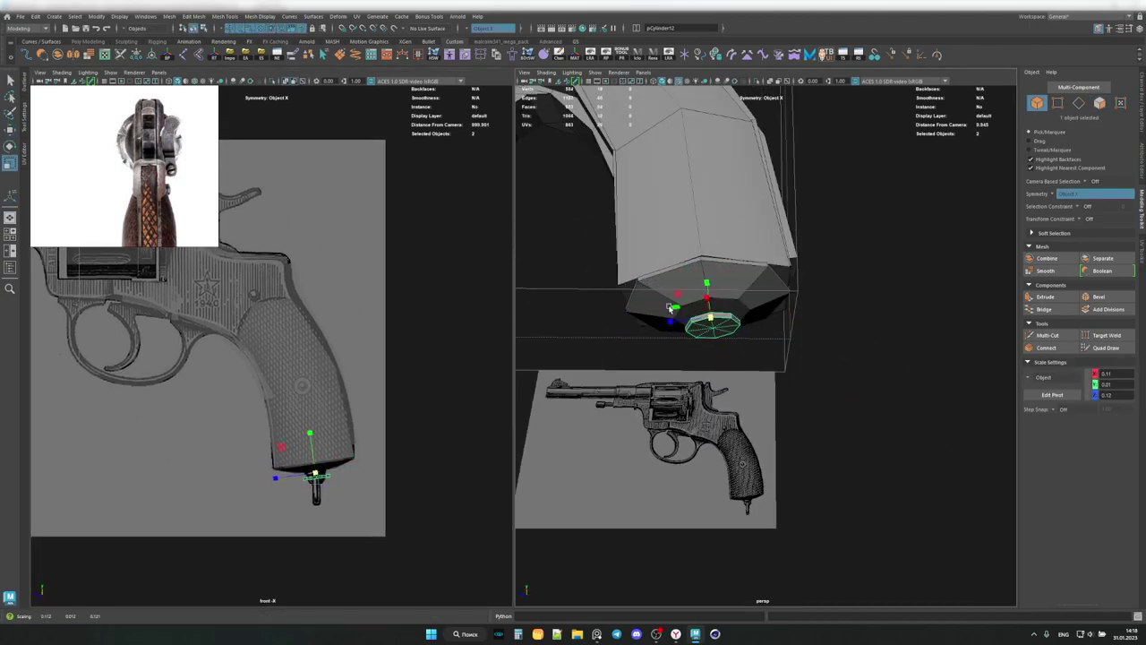
pyautogui.keyDown('alt'); pyautogui.moveTo(714, 329); pyautogui.dragTo(728, 330); pyautogui.keyUp('alt')
pyautogui.moveTo(708, 292)
pyautogui.keyDown('alt'); pyautogui.mouseDown()
pyautogui.moveTo(743, 322)
pyautogui.moveTo(714, 360)
pyautogui.mouseUp(); pyautogui.keyUp('alt')
pyautogui.moveTo(714, 360)
pyautogui.keyDown('alt'); pyautogui.mouseDown()
pyautogui.moveTo(796, 321)
pyautogui.moveTo(719, 356)
pyautogui.moveTo(706, 322)
pyautogui.moveTo(726, 340)
pyautogui.mouseUp(); pyautogui.keyUp('alt')
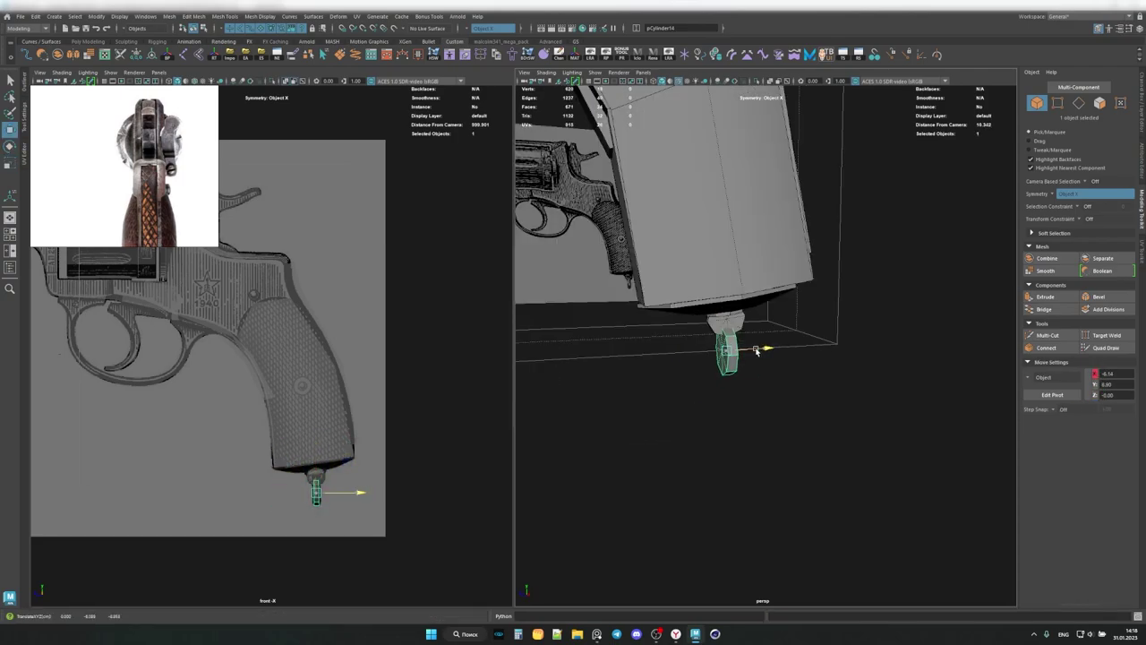
# Clear the selection and save the scene file.
pyautogui.press('q')
pyautogui.keyDown('alt'); pyautogui.moveTo(725, 341); pyautogui.dragTo(699, 358, button='right'); pyautogui.keyUp('alt')
pyautogui.keyDown('alt'); pyautogui.moveTo(699, 359); pyautogui.dragTo(743, 378); pyautogui.keyUp('alt')
pyautogui.hotkey('ctrl', 's')
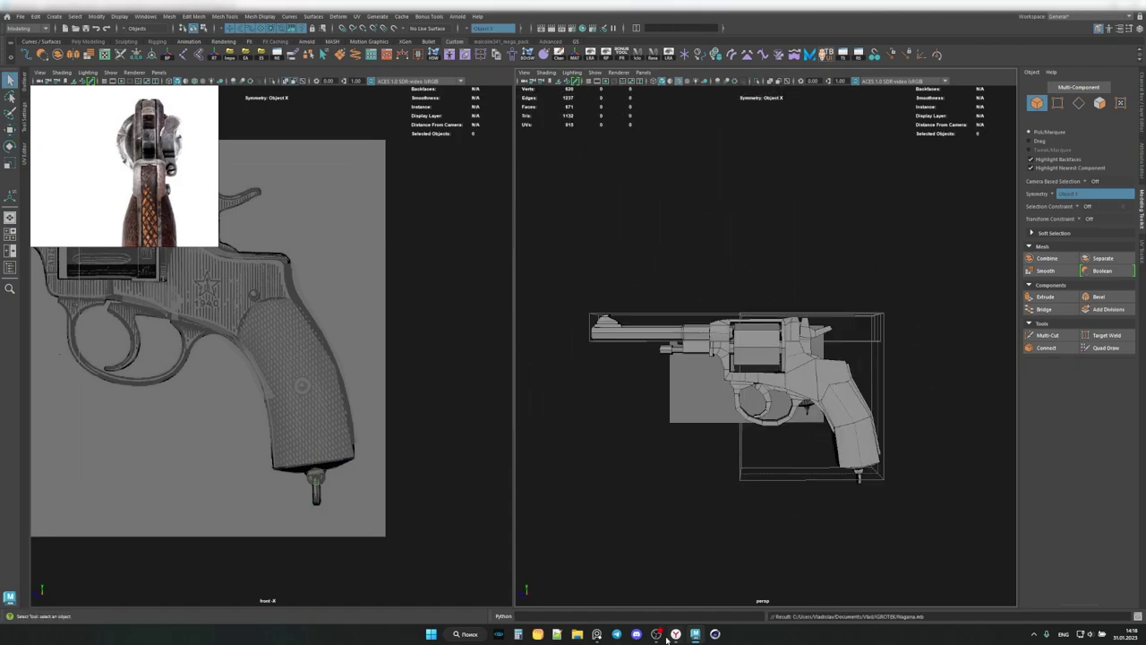
pyautogui.click(666, 639)
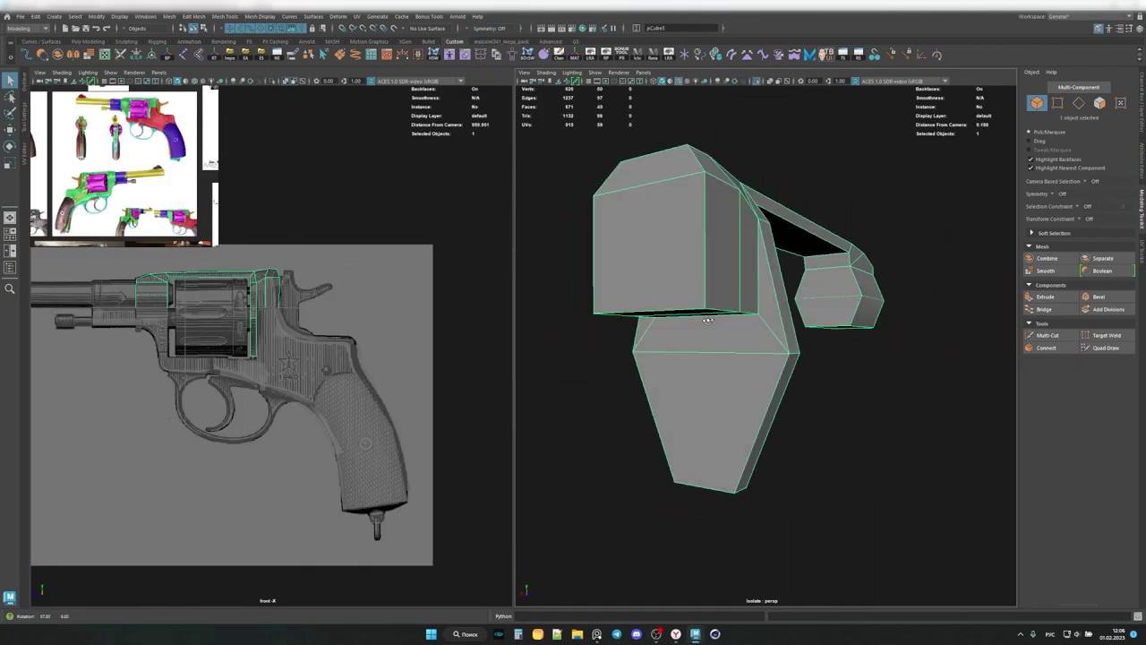
# Inspect the isolated frame piece and move one of its corner vertices.
pyautogui.keyDown('alt'); pyautogui.moveTo(707, 320); pyautogui.dragTo(727, 340); pyautogui.keyUp('alt')
pyautogui.moveTo(767, 301)
pyautogui.keyDown('alt'); pyautogui.mouseDown()
pyautogui.moveTo(746, 238)
pyautogui.moveTo(717, 251)
pyautogui.mouseUp(); pyautogui.keyUp('alt')
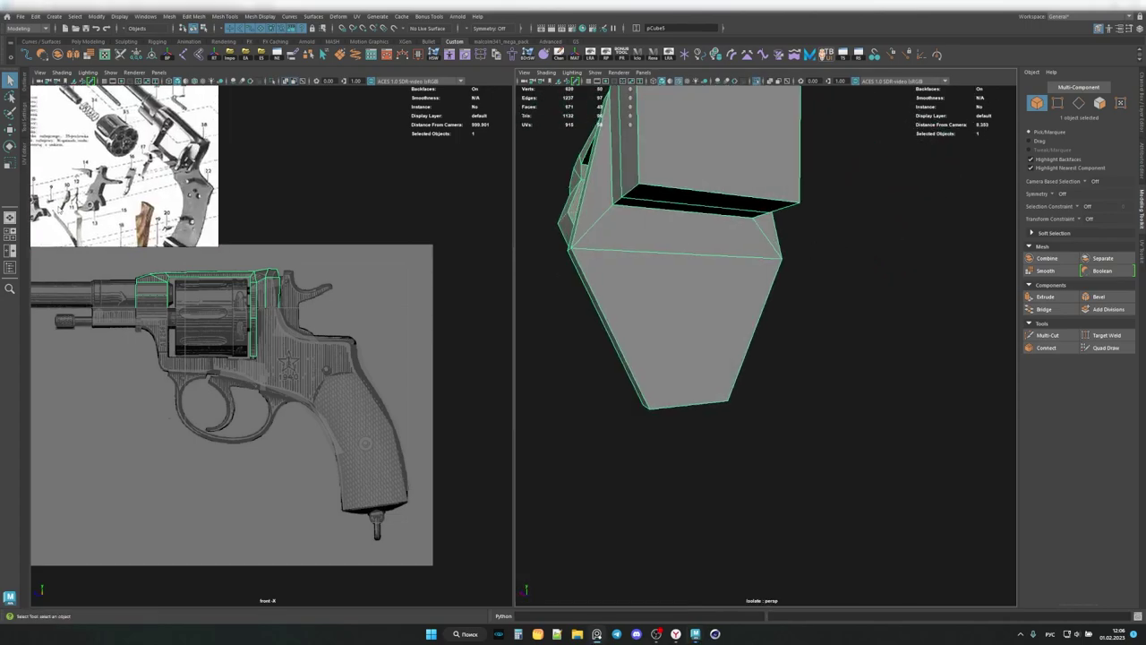
pyautogui.scroll(3, 123, 177)
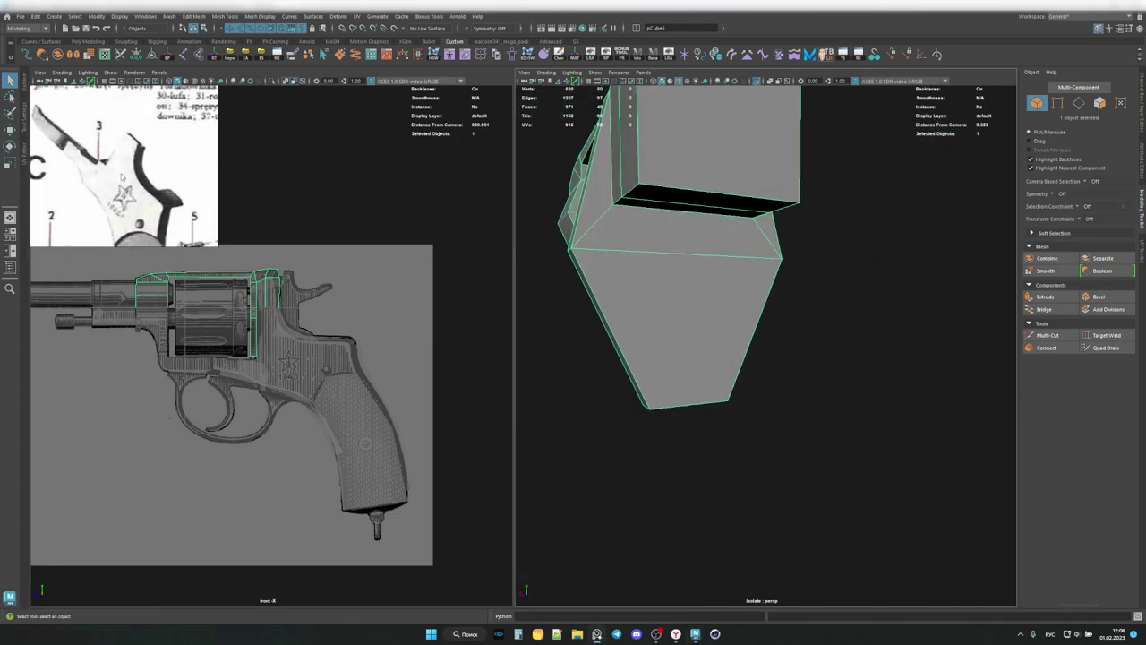
pyautogui.scroll(3, 132, 188)
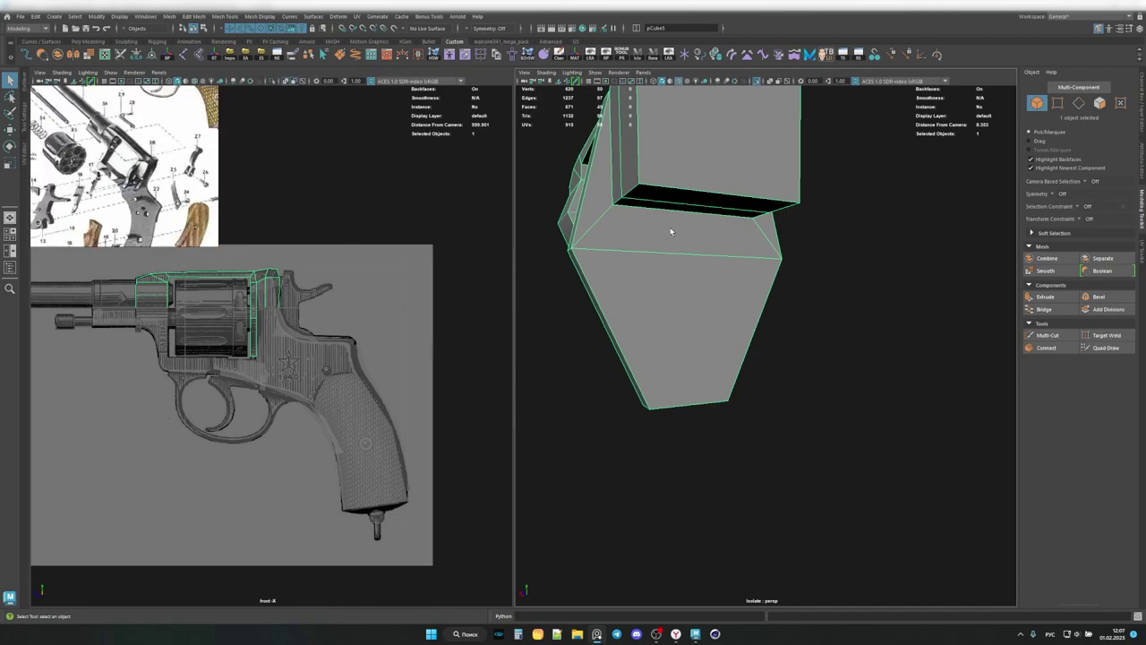
pyautogui.scroll(4, 97, 176)
pyautogui.scroll(-5, 662, 250)
pyautogui.moveTo(662, 251)
pyautogui.keyDown('alt'); pyautogui.mouseDown()
pyautogui.moveTo(730, 319)
pyautogui.moveTo(665, 344)
pyautogui.mouseUp(); pyautogui.keyUp('alt')
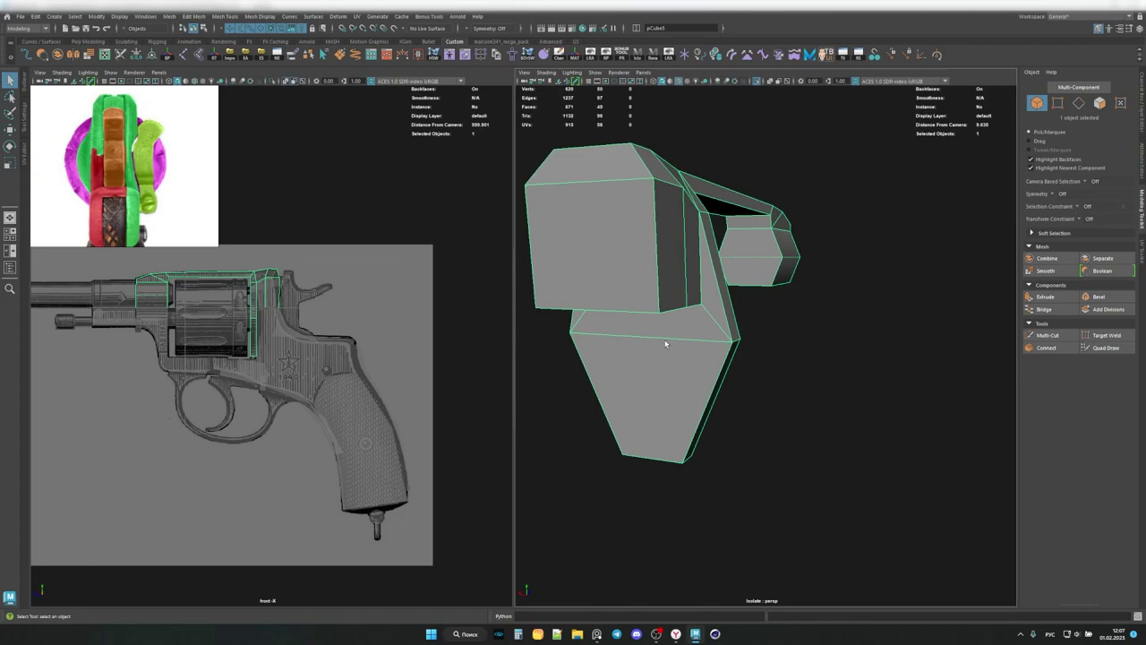
pyautogui.click(735, 345)
pyautogui.press('w')
pyautogui.scroll(5, 647, 337)
pyautogui.press('q')
pyautogui.moveTo(663, 283)
pyautogui.keyDown('alt'); pyautogui.mouseDown()
pyautogui.moveTo(686, 260)
pyautogui.moveTo(660, 322)
pyautogui.moveTo(671, 259)
pyautogui.mouseUp(); pyautogui.keyUp('alt')
pyautogui.press('F8')
# Cut a new edge across the frame piece from its left edge to its right edge.
pyautogui.keyDown('shift'); pyautogui.moveTo(716, 251); pyautogui.dragTo(681, 295, button='right'); pyautogui.keyUp('shift')
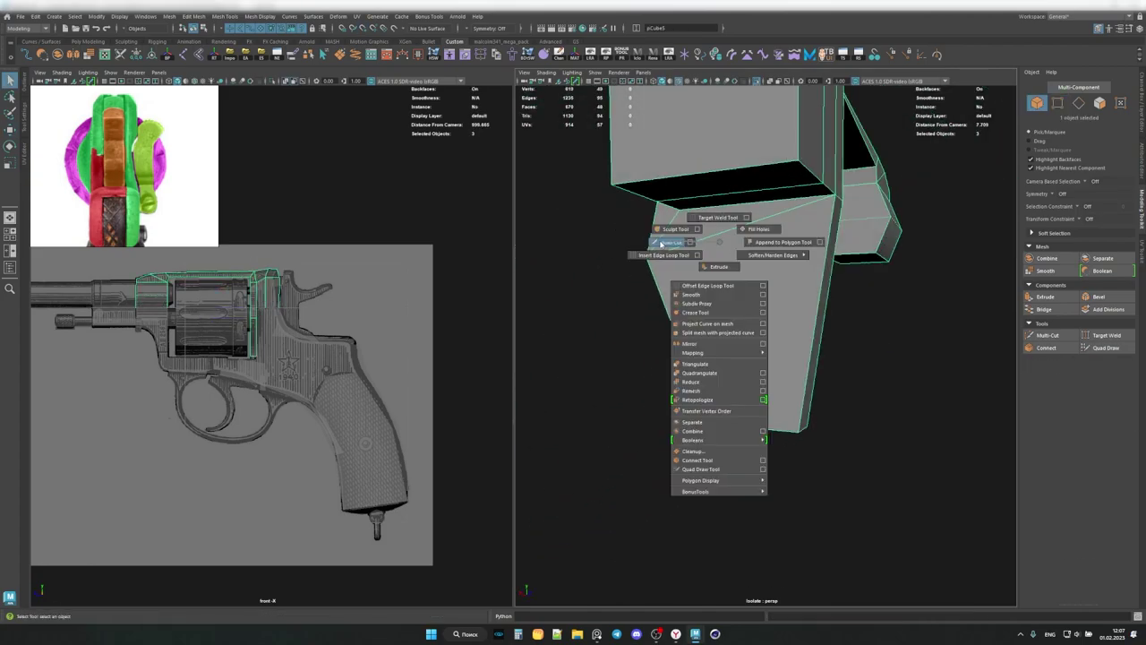
pyautogui.keyDown('alt'); pyautogui.moveTo(680, 296); pyautogui.dragTo(743, 268); pyautogui.keyUp('alt')
pyautogui.click(678, 263)
pyautogui.click(886, 262)
pyautogui.keyDown('alt'); pyautogui.moveTo(885, 261); pyautogui.dragTo(916, 263); pyautogui.keyUp('alt')
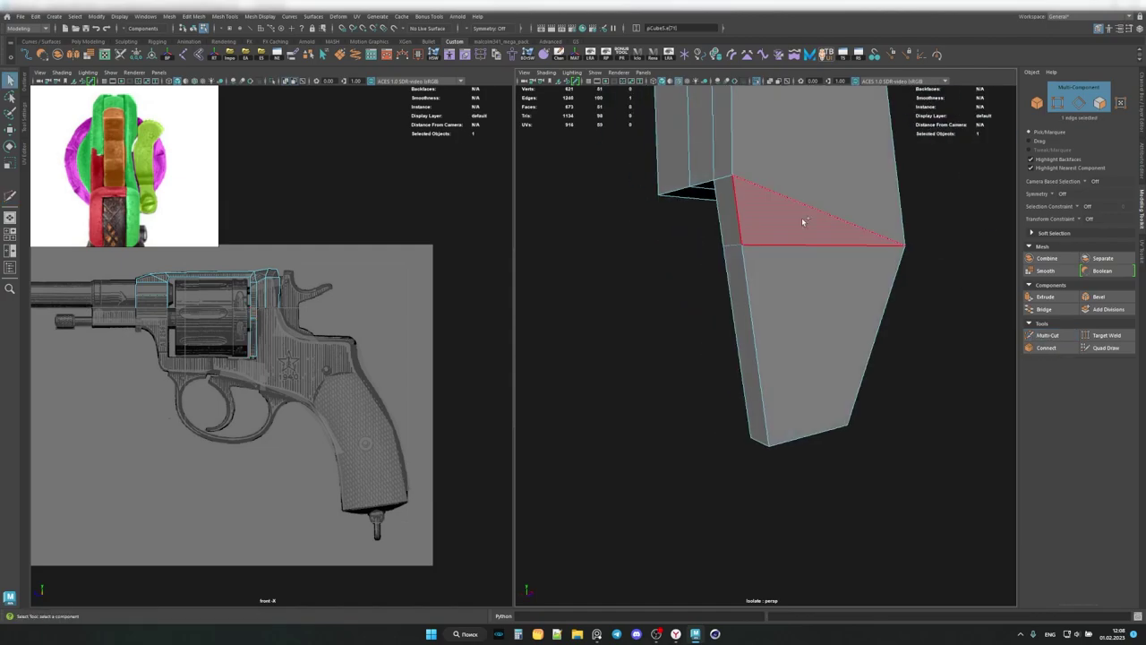
pyautogui.keyDown('shift'); pyautogui.moveTo(807, 223); pyautogui.dragTo(730, 205, button='right'); pyautogui.keyUp('shift')
pyautogui.keyDown('alt'); pyautogui.moveTo(730, 205); pyautogui.dragTo(724, 237); pyautogui.keyUp('alt')
pyautogui.press('q')
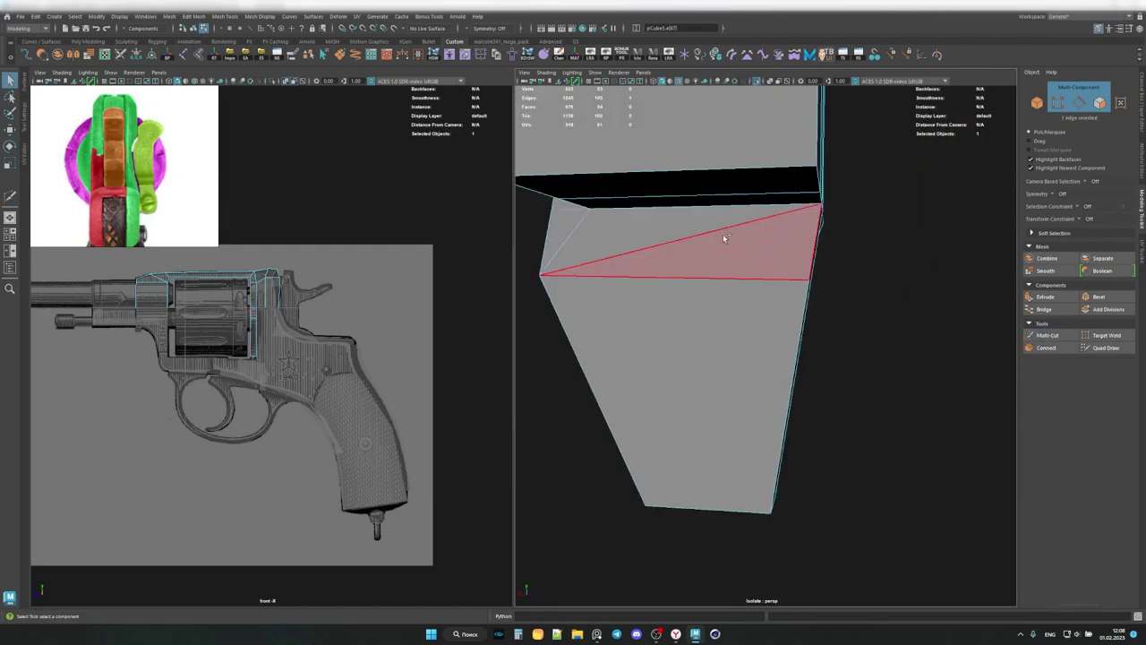
pyautogui.moveTo(584, 240)
pyautogui.keyDown('alt'); pyautogui.mouseDown()
pyautogui.moveTo(674, 244)
pyautogui.moveTo(757, 423)
pyautogui.moveTo(772, 283)
pyautogui.mouseUp(); pyautogui.keyUp('alt')
# Move the new cut's edges to reshape the frame wall beside the drum.
pyautogui.click(675, 243)
pyautogui.press('w')
pyautogui.click(672, 283)
pyautogui.keyDown('alt'); pyautogui.moveTo(673, 283); pyautogui.dragTo(668, 278); pyautogui.keyUp('alt')
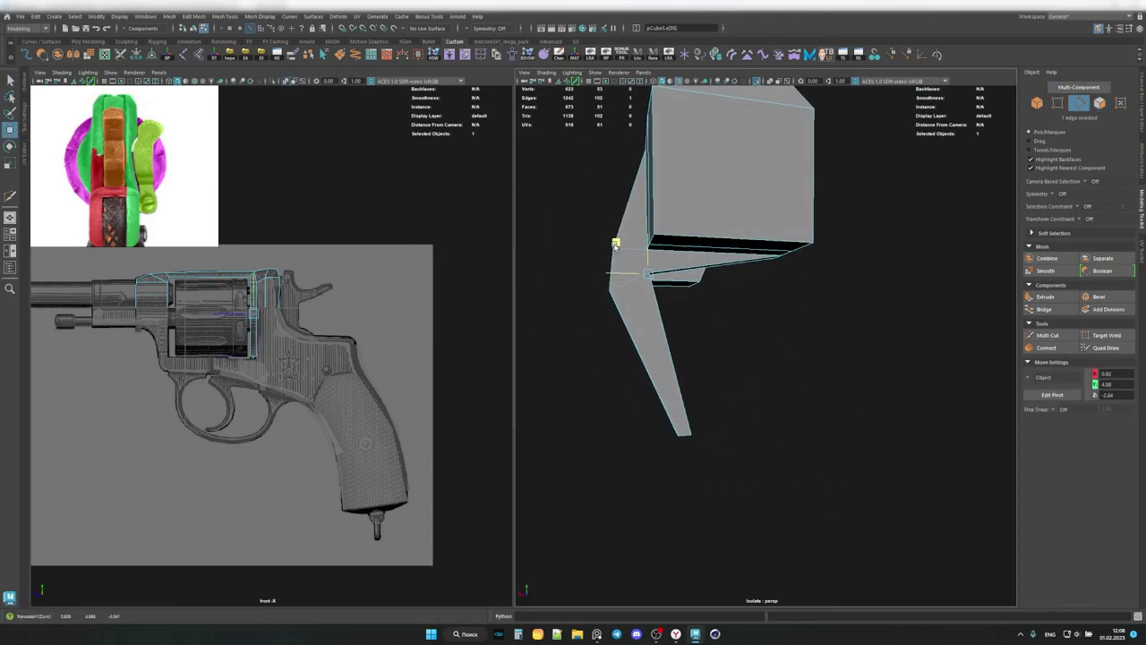
pyautogui.moveTo(615, 244)
pyautogui.keyDown('alt'); pyautogui.mouseDown()
pyautogui.moveTo(625, 320)
pyautogui.moveTo(716, 397)
pyautogui.moveTo(676, 301)
pyautogui.moveTo(682, 341)
pyautogui.moveTo(603, 332)
pyautogui.moveTo(607, 242)
pyautogui.mouseUp(); pyautogui.keyUp('alt')
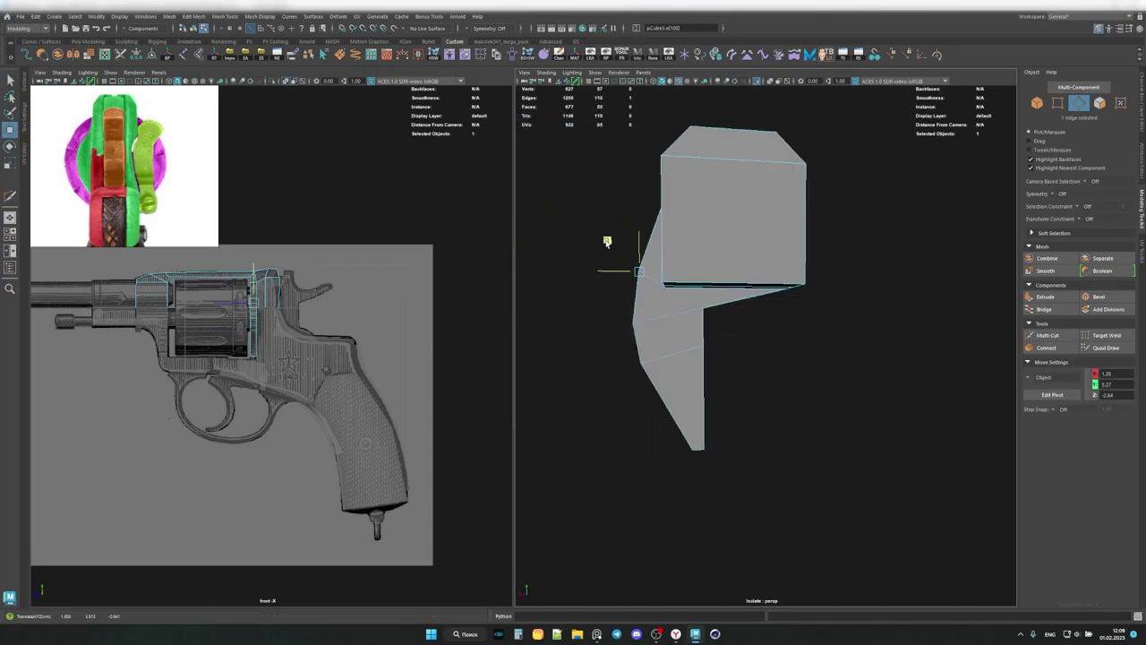
pyautogui.keyDown('alt'); pyautogui.moveTo(638, 365); pyautogui.dragTo(699, 349); pyautogui.keyUp('alt')
# Show the whole revolver again and adjust an edge on the frame piece.
pyautogui.hotkey('ctrl', '1')
pyautogui.scroll(5, 760, 281)
pyautogui.moveTo(760, 281)
pyautogui.keyDown('alt'); pyautogui.mouseDown()
pyautogui.moveTo(751, 336)
pyautogui.moveTo(760, 294)
pyautogui.moveTo(742, 327)
pyautogui.moveTo(678, 366)
pyautogui.moveTo(750, 402)
pyautogui.mouseUp(); pyautogui.keyUp('alt')
pyautogui.press('F8')
pyautogui.press('w')
pyautogui.press('F10')
pyautogui.click(660, 366)
pyautogui.press('q')
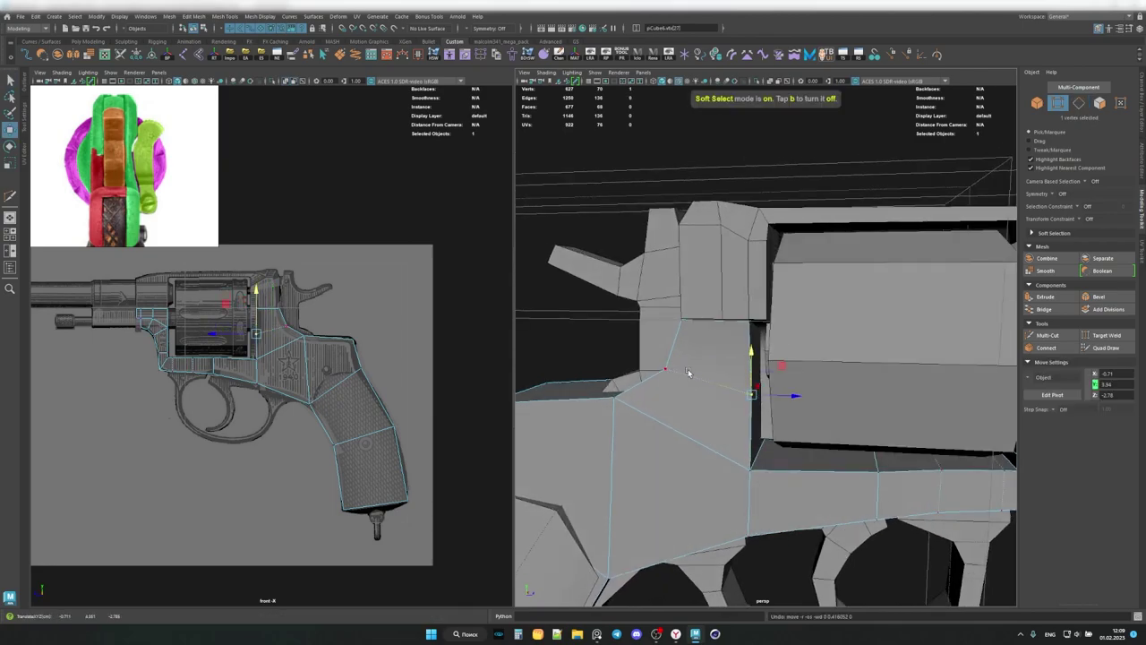
pyautogui.keyDown('alt'); pyautogui.moveTo(688, 372); pyautogui.dragTo(992, 426); pyautogui.keyUp('alt')
# Insert an extra edge loop across the top strap and adjust it.
pyautogui.press('r')
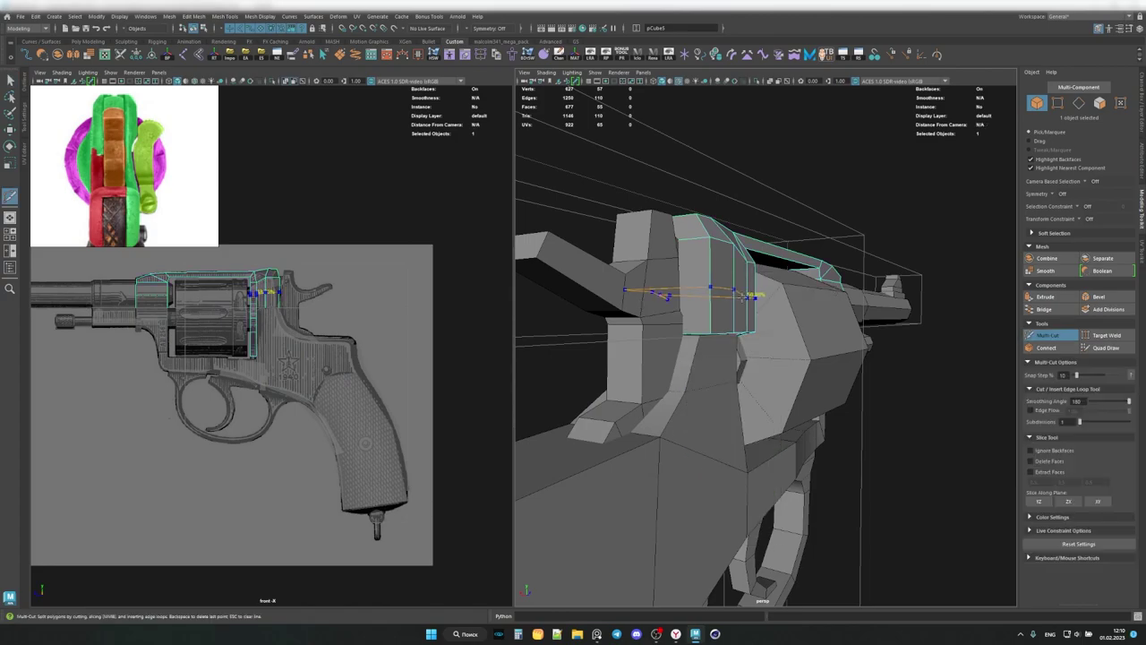
pyautogui.keyDown('ctrl'); pyautogui.click(732, 303); pyautogui.keyUp('ctrl')
pyautogui.moveTo(732, 303)
pyautogui.keyDown('alt'); pyautogui.mouseDown()
pyautogui.moveTo(622, 306)
pyautogui.moveTo(660, 275)
pyautogui.moveTo(708, 325)
pyautogui.moveTo(738, 310)
pyautogui.moveTo(662, 318)
pyautogui.moveTo(662, 287)
pyautogui.moveTo(737, 320)
pyautogui.moveTo(713, 338)
pyautogui.moveTo(758, 309)
pyautogui.moveTo(681, 331)
pyautogui.moveTo(728, 288)
pyautogui.mouseUp(); pyautogui.keyUp('alt')
pyautogui.press('w')
pyautogui.press('q')
pyautogui.press('w')
pyautogui.press('f')
pyautogui.scroll(-5, 744, 323)
# Isolate the frame piece pCube6 and cut another edge across it.
pyautogui.press('F8')
pyautogui.click(757, 309)
pyautogui.press('w')
pyautogui.press('f')
pyautogui.click(729, 288)
pyautogui.hotkey('ctrl', '1')
pyautogui.press('f')
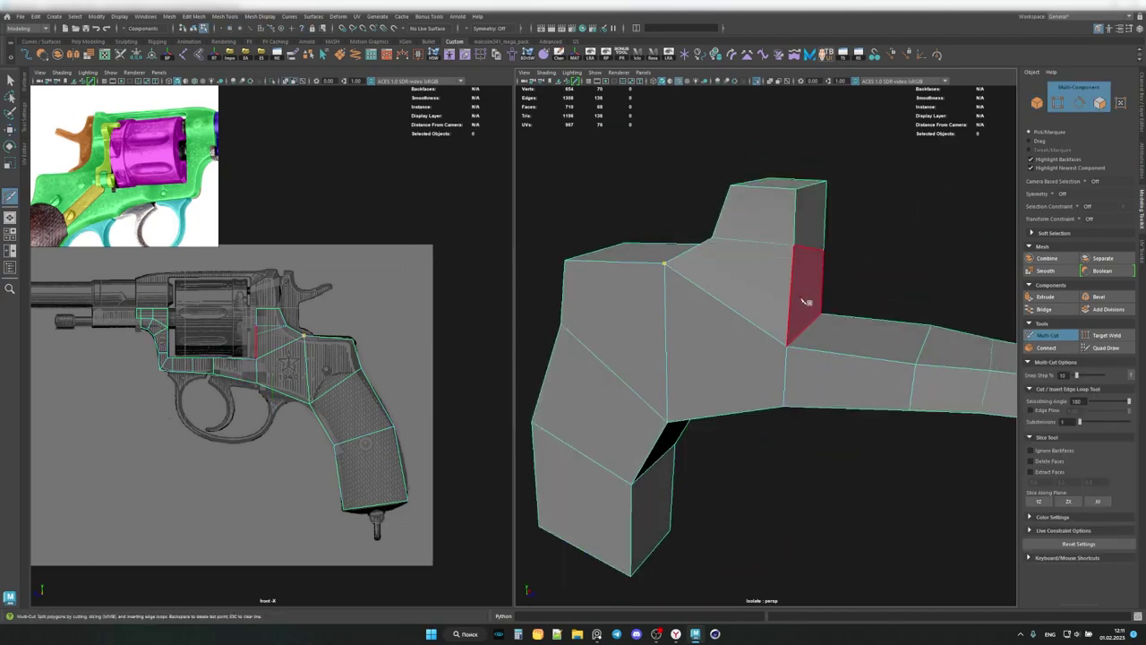
pyautogui.click(805, 302)
pyautogui.press('w')
pyautogui.moveTo(806, 302)
pyautogui.keyDown('alt'); pyautogui.mouseDown()
pyautogui.moveTo(851, 279)
pyautogui.moveTo(819, 257)
pyautogui.moveTo(806, 281)
pyautogui.mouseUp(); pyautogui.keyUp('alt')
# Shrink pCylinder15 into a tiny pin on the frame side, then pick two body faces.
pyautogui.hotkey('ctrl', '1')
pyautogui.click(737, 315)
pyautogui.press('r')
pyautogui.moveTo(736, 315); pyautogui.dragTo(717, 313)
pyautogui.moveTo(717, 313)
pyautogui.keyDown('alt'); pyautogui.mouseDown()
pyautogui.moveTo(746, 288)
pyautogui.moveTo(753, 309)
pyautogui.mouseUp(); pyautogui.keyUp('alt')
pyautogui.moveTo(752, 309)
pyautogui.mouseDown()
pyautogui.moveTo(747, 323)
pyautogui.moveTo(755, 269)
pyautogui.moveTo(775, 274)
pyautogui.mouseUp()
pyautogui.press('w')
pyautogui.click(755, 268)
pyautogui.press('F11')
pyautogui.click(766, 283)
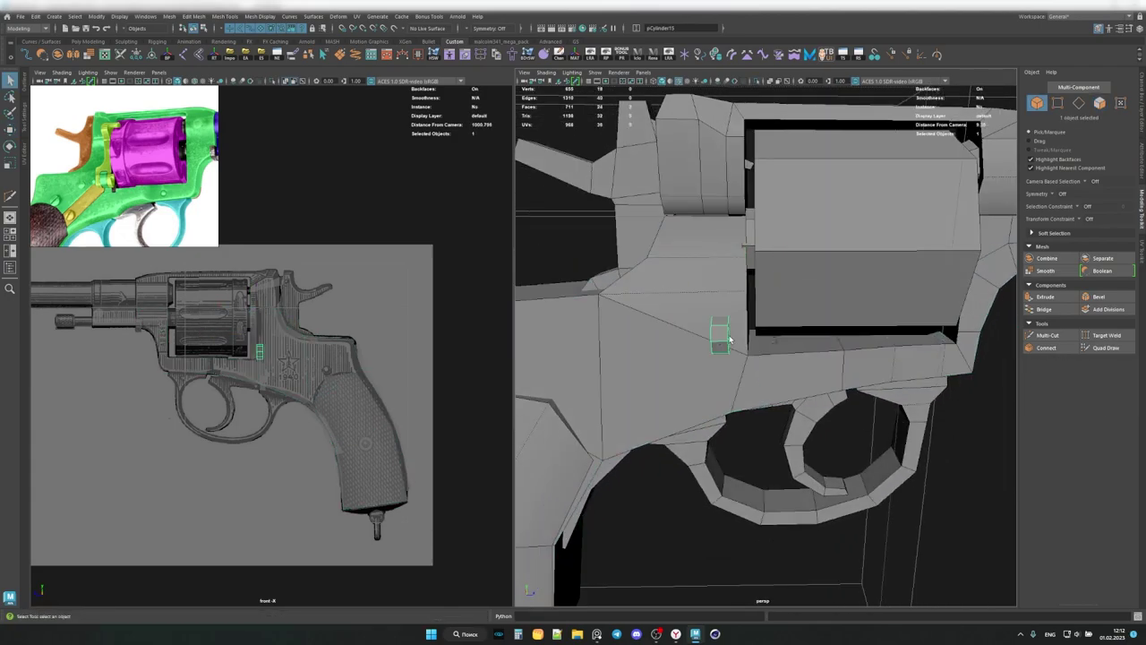
# Isolate the two small cylinders and extrude their top faces upward into tall pillars.
pyautogui.scroll(2, 710, 334)
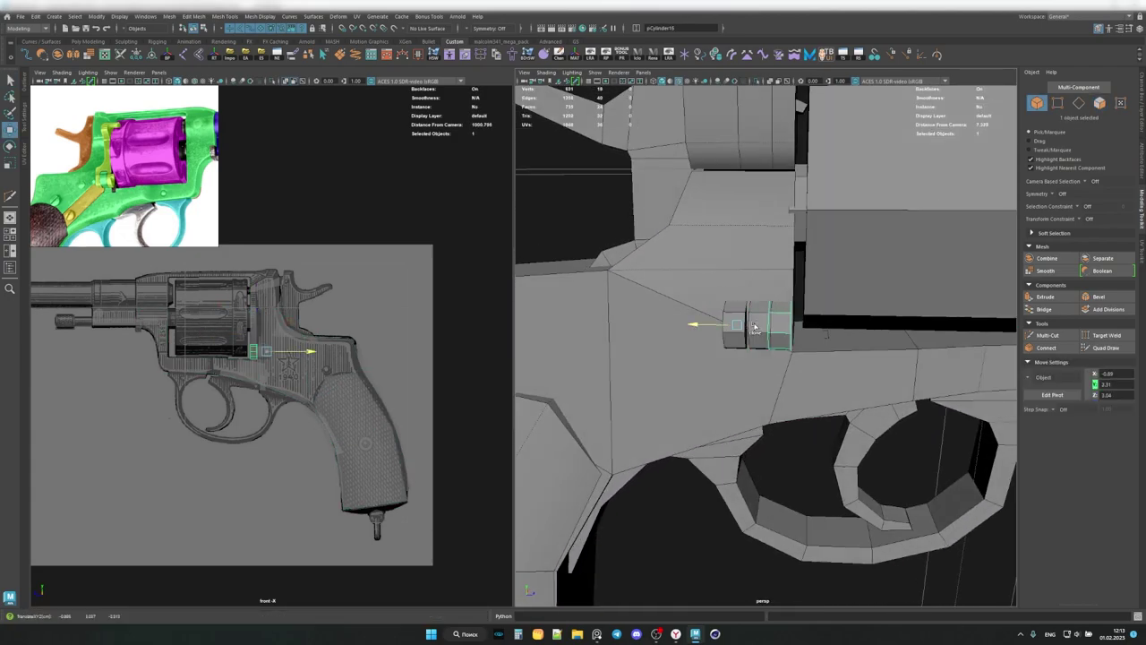
pyautogui.click(781, 332)
pyautogui.hotkey('ctrl', '1')
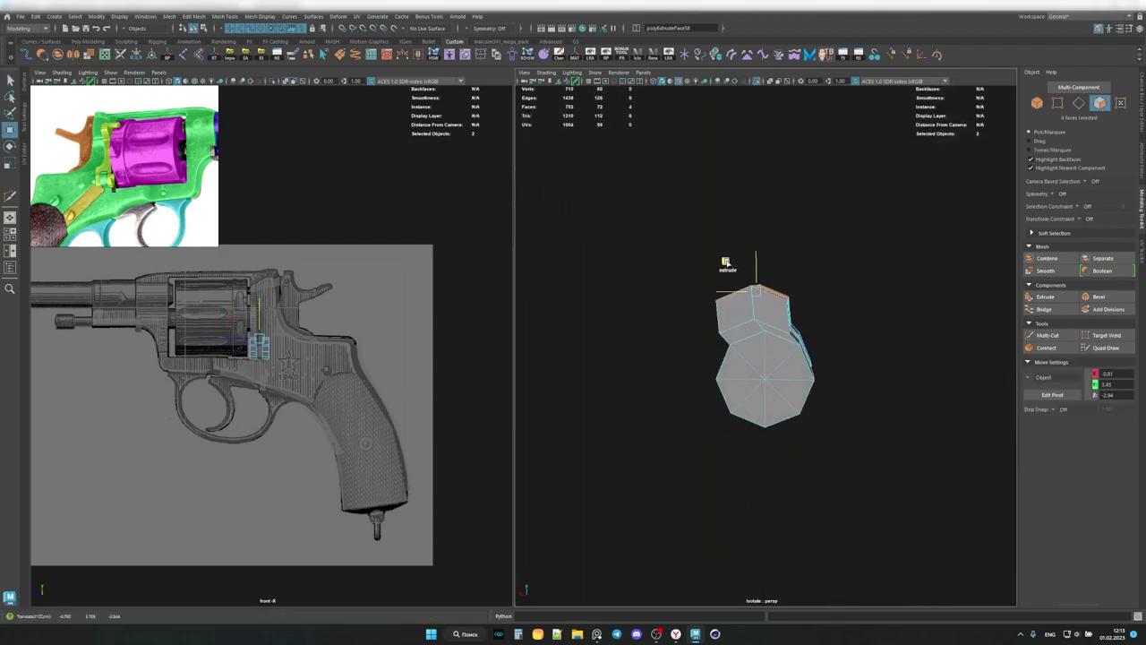
pyautogui.keyDown('alt'); pyautogui.moveTo(726, 263); pyautogui.dragTo(708, 323); pyautogui.keyUp('alt')
pyautogui.press('q')
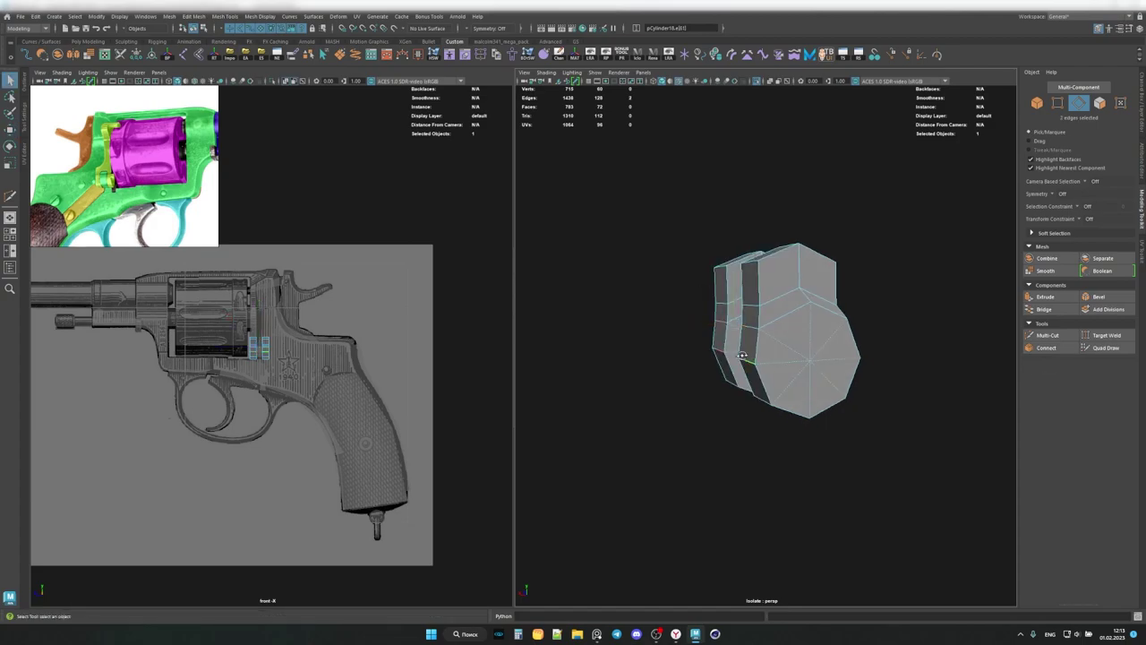
pyautogui.moveTo(713, 398)
pyautogui.keyDown('alt'); pyautogui.mouseDown()
pyautogui.moveTo(836, 298)
pyautogui.moveTo(717, 322)
pyautogui.mouseUp(); pyautogui.keyUp('alt')
pyautogui.press('w')
pyautogui.press('F11')
pyautogui.press('q')
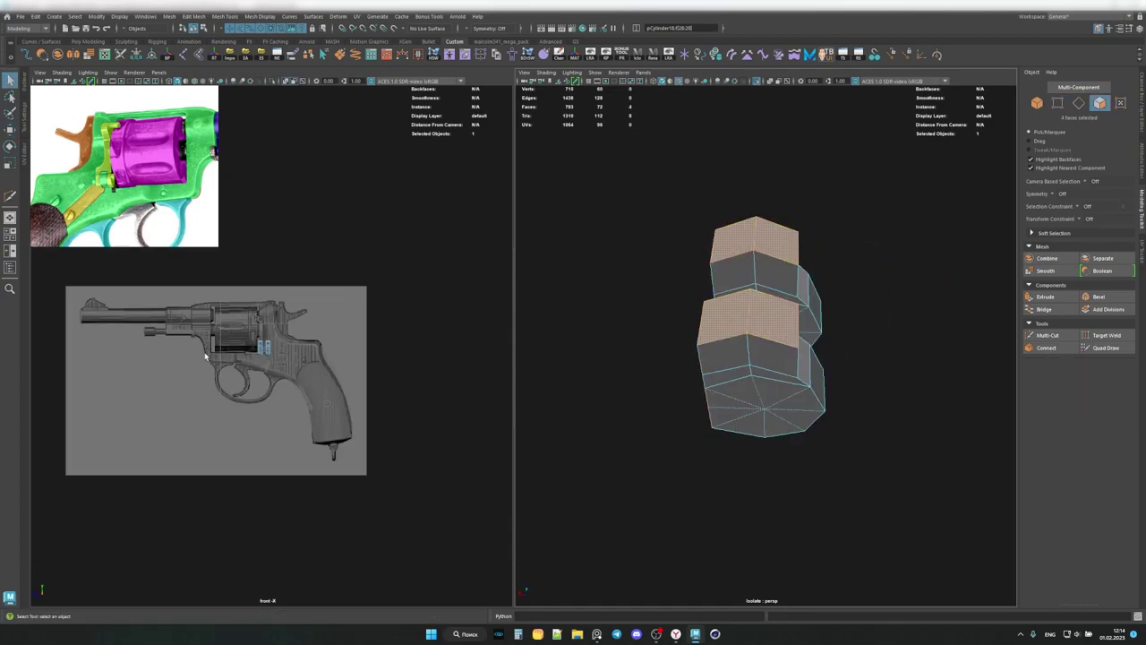
pyautogui.press('w')
# Position and scale the extruded pieces beside the revolver's cylinder.
pyautogui.hotkey('ctrl', '1')
pyautogui.scroll(-3, 743, 315)
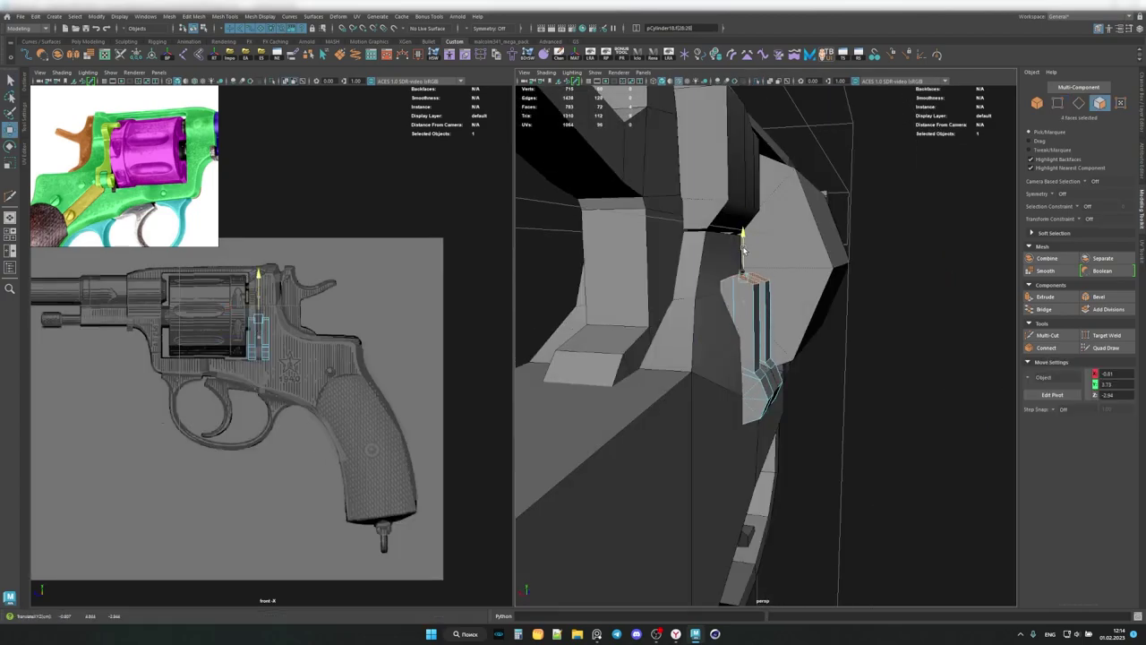
pyautogui.keyDown('alt'); pyautogui.moveTo(738, 205); pyautogui.dragTo(718, 313); pyautogui.keyUp('alt')
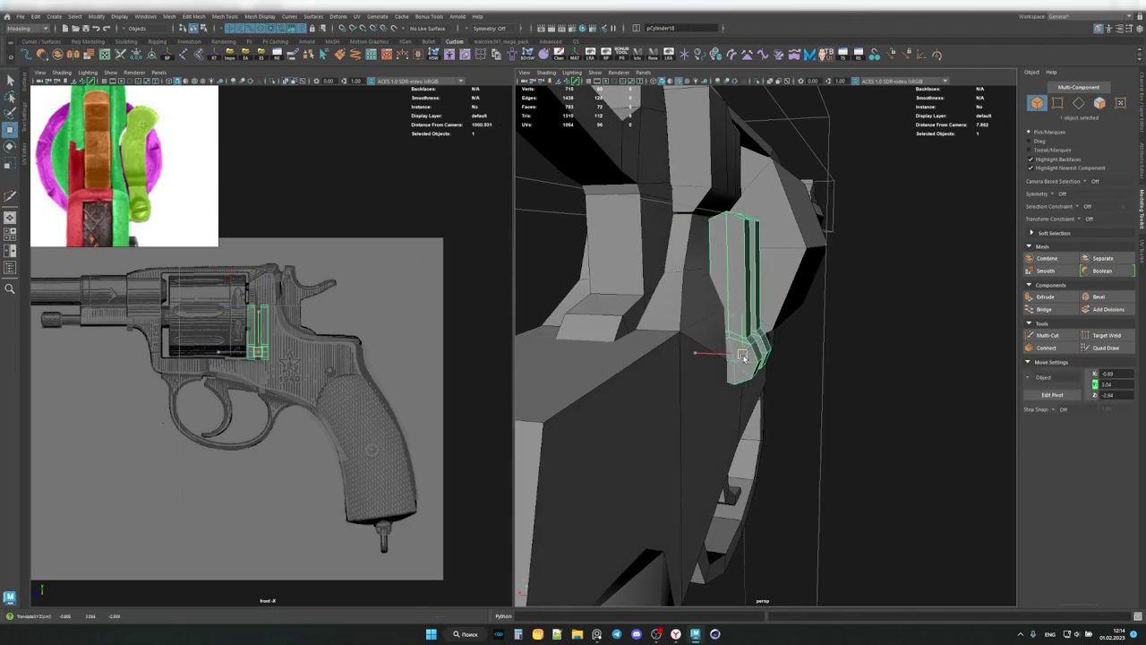
pyautogui.keyDown('alt'); pyautogui.moveTo(742, 355); pyautogui.dragTo(758, 354); pyautogui.keyUp('alt')
pyautogui.scroll(2, 758, 354)
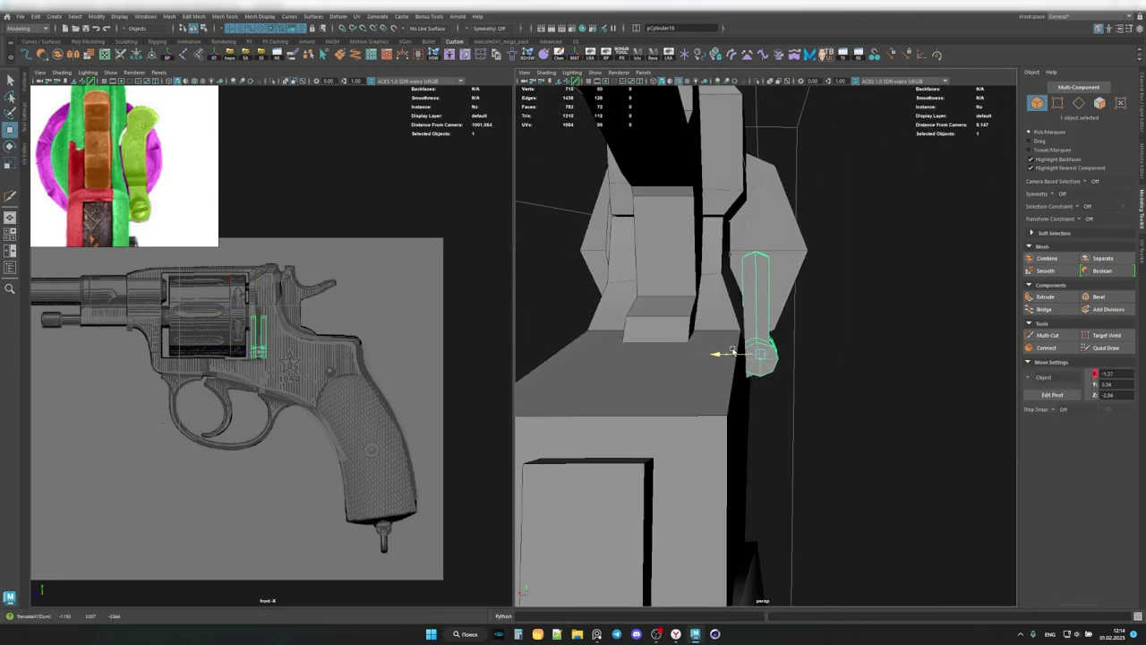
pyautogui.scroll(-5, 732, 351)
pyautogui.press('r')
pyautogui.scroll(5, 719, 363)
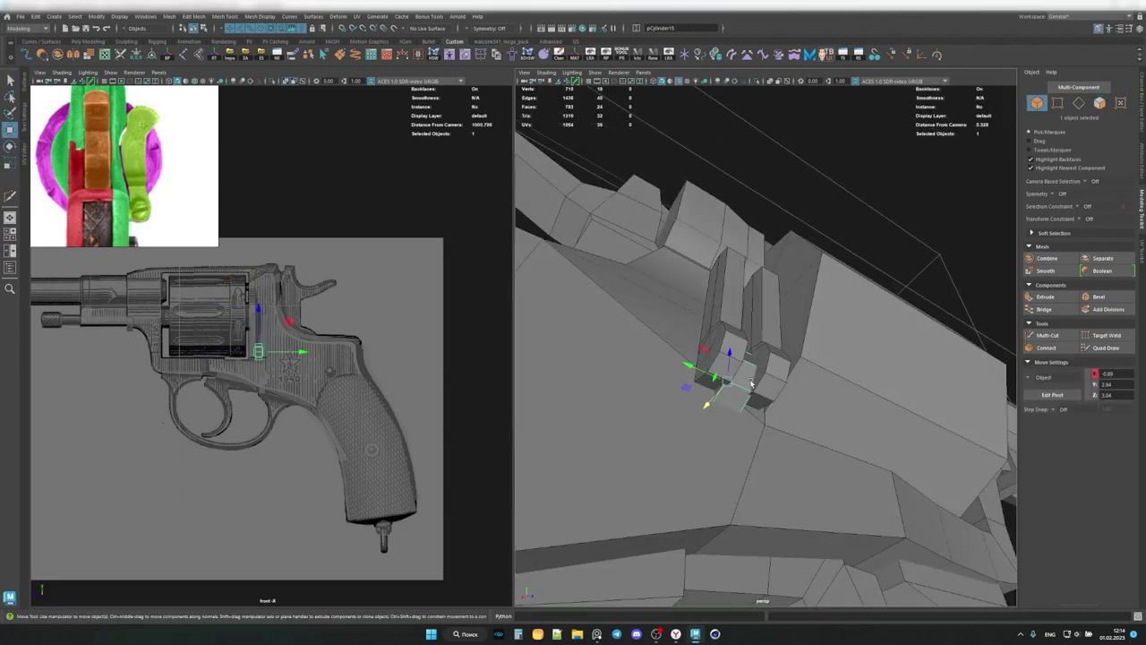
pyautogui.keyDown('alt'); pyautogui.moveTo(719, 363); pyautogui.dragTo(721, 337); pyautogui.keyUp('alt')
pyautogui.press('f')
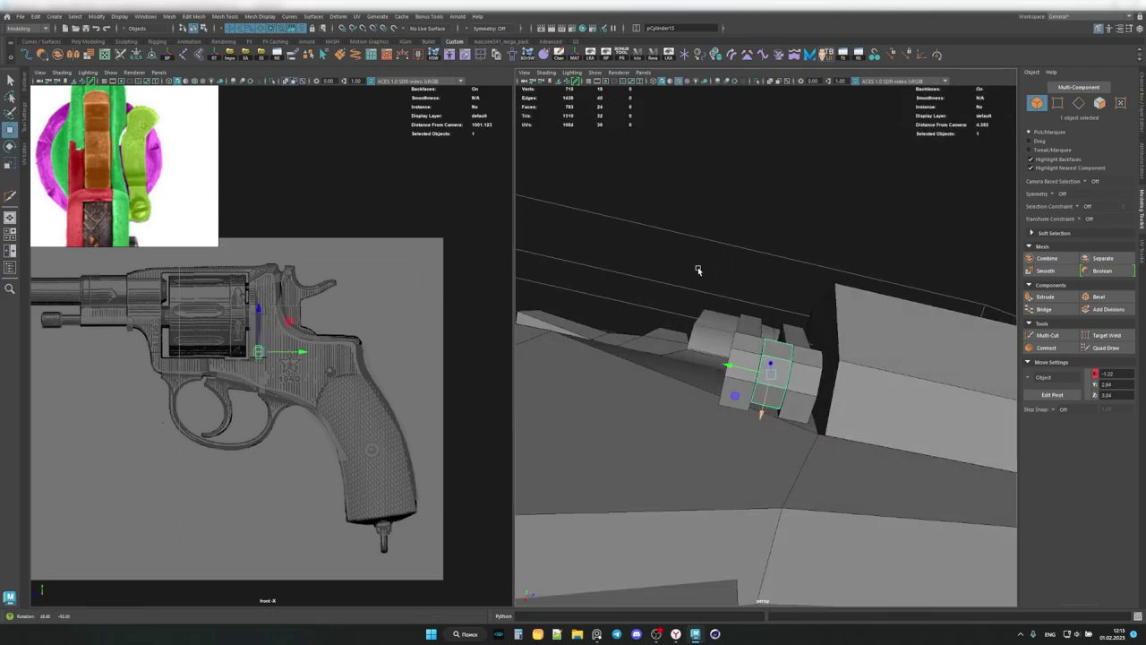
pyautogui.hotkey('ctrl', '1')
pyautogui.press('F11')
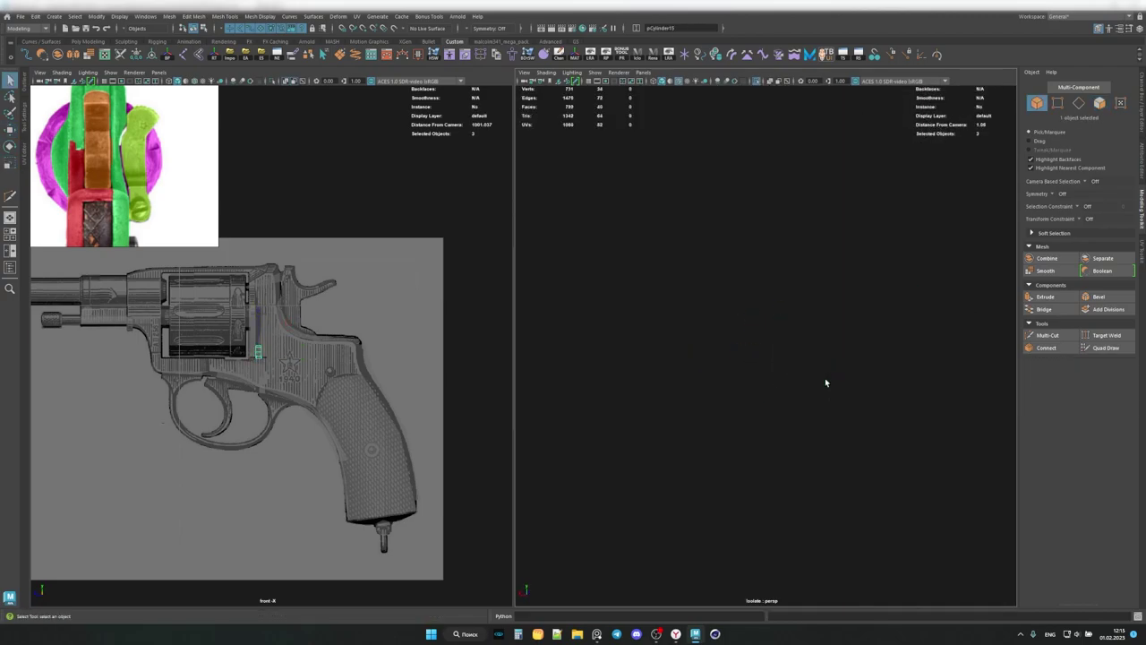
pyautogui.hotkey('ctrl', '1')
pyautogui.press('F8')
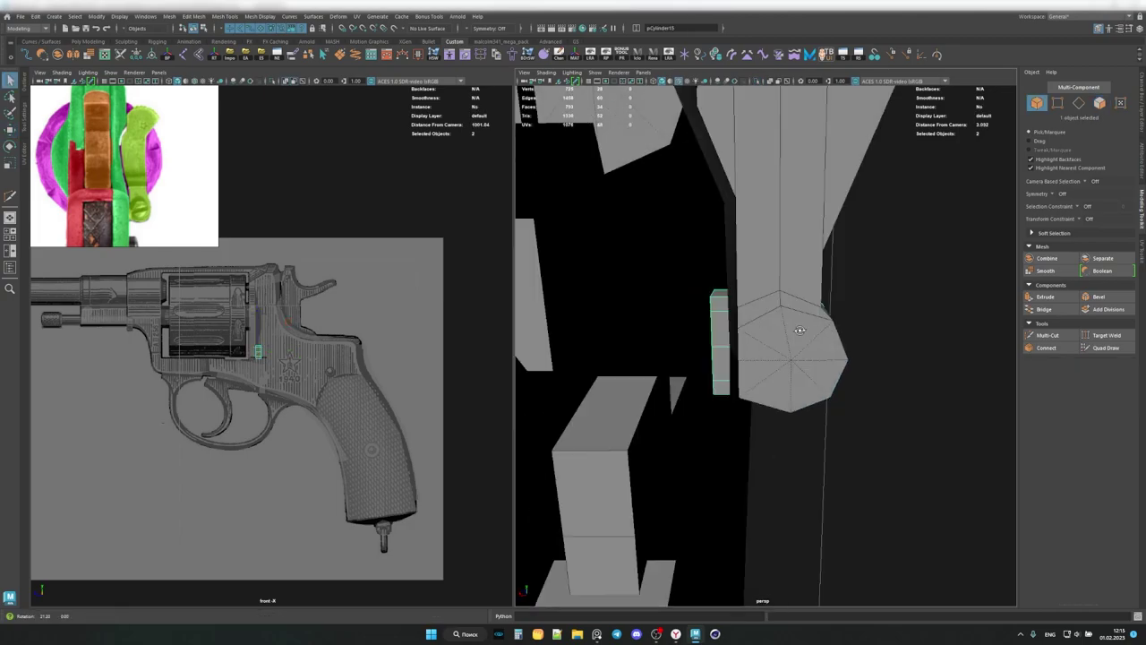
pyautogui.keyDown('alt'); pyautogui.moveTo(817, 366); pyautogui.dragTo(770, 341); pyautogui.keyUp('alt')
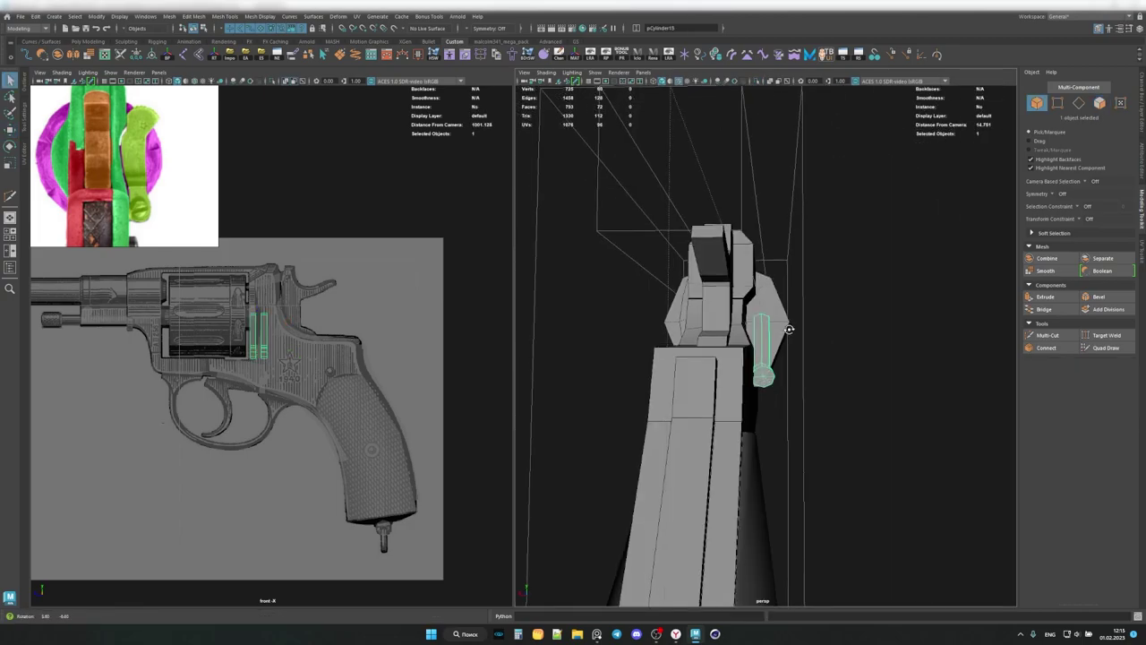
# Isolate the grip frame and add an edge loop across its rear section.
pyautogui.click(771, 340)
pyautogui.hotkey('ctrl', '1')
pyautogui.moveTo(659, 336)
pyautogui.keyDown('alt'); pyautogui.mouseDown()
pyautogui.moveTo(755, 328)
pyautogui.moveTo(753, 345)
pyautogui.moveTo(731, 318)
pyautogui.moveTo(615, 326)
pyautogui.moveTo(665, 358)
pyautogui.moveTo(725, 301)
pyautogui.moveTo(556, 346)
pyautogui.moveTo(701, 354)
pyautogui.mouseUp(); pyautogui.keyUp('alt')
pyautogui.scroll(3, 269, 358)
pyautogui.keyDown('ctrl'); pyautogui.click(753, 345); pyautogui.keyUp('ctrl')
pyautogui.press('w')
# Cut a new edge into the frame's rear top and move its new vertex.
pyautogui.doubleClick(700, 353)
pyautogui.press('w')
pyautogui.click(789, 399)
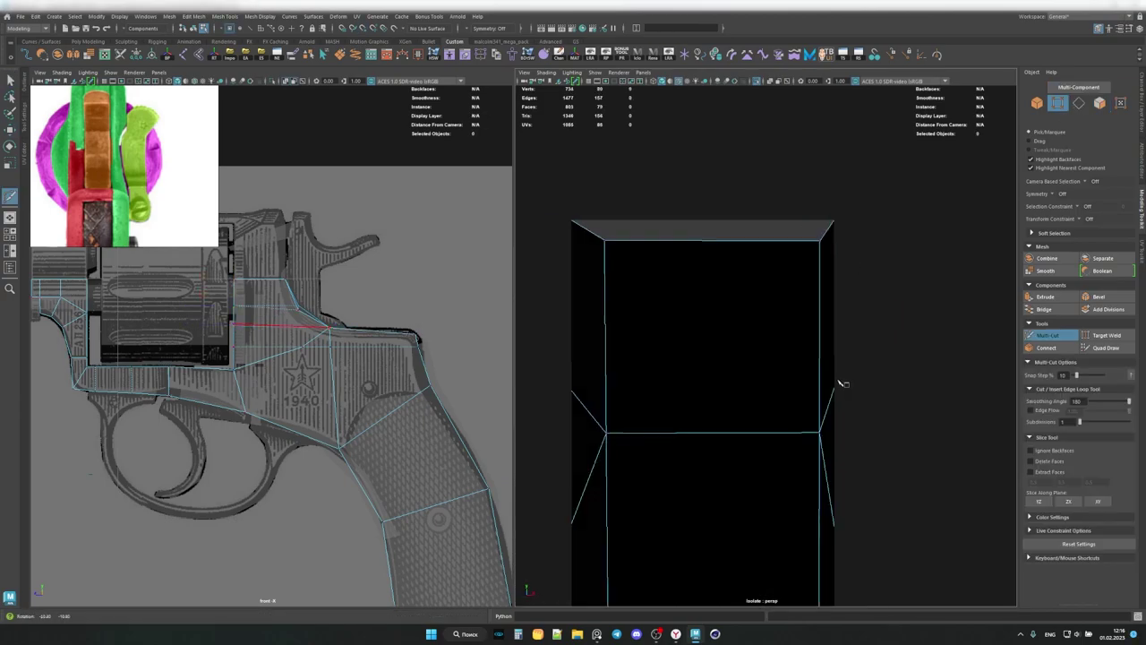
pyautogui.press('w')
pyautogui.moveTo(788, 399)
pyautogui.keyDown('alt'); pyautogui.mouseDown()
pyautogui.moveTo(844, 384)
pyautogui.moveTo(800, 358)
pyautogui.moveTo(650, 380)
pyautogui.mouseUp(); pyautogui.keyUp('alt')
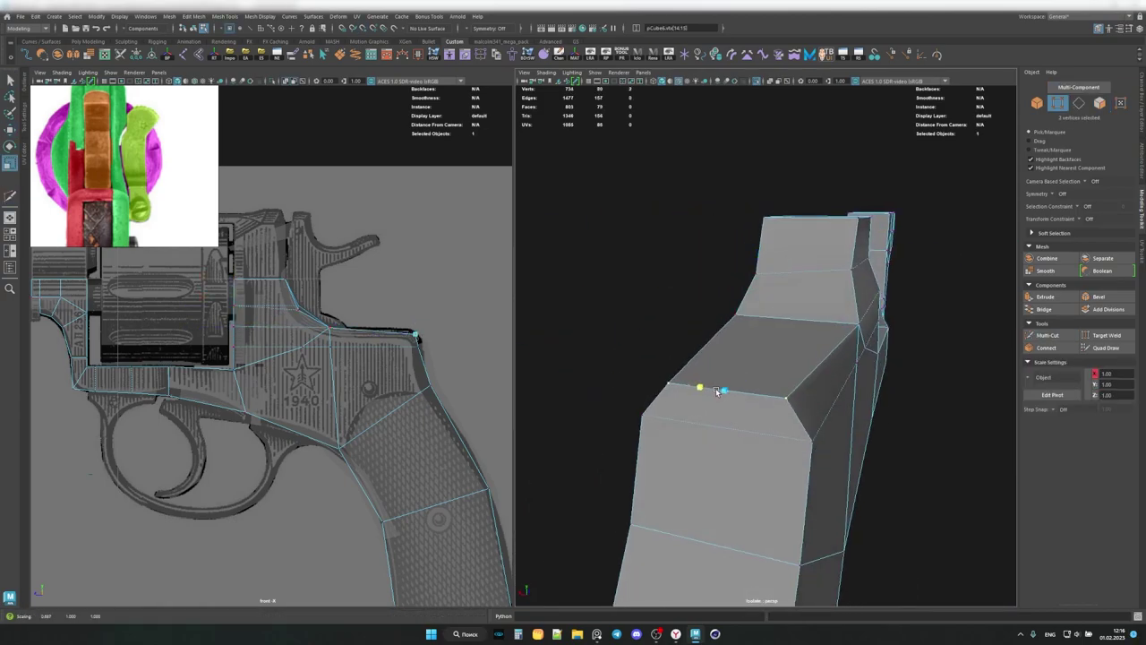
pyautogui.click(722, 391)
pyautogui.moveTo(722, 392)
pyautogui.keyDown('alt'); pyautogui.mouseDown()
pyautogui.moveTo(681, 385)
pyautogui.moveTo(734, 367)
pyautogui.moveTo(716, 358)
pyautogui.moveTo(751, 355)
pyautogui.moveTo(640, 325)
pyautogui.mouseUp(); pyautogui.keyUp('alt')
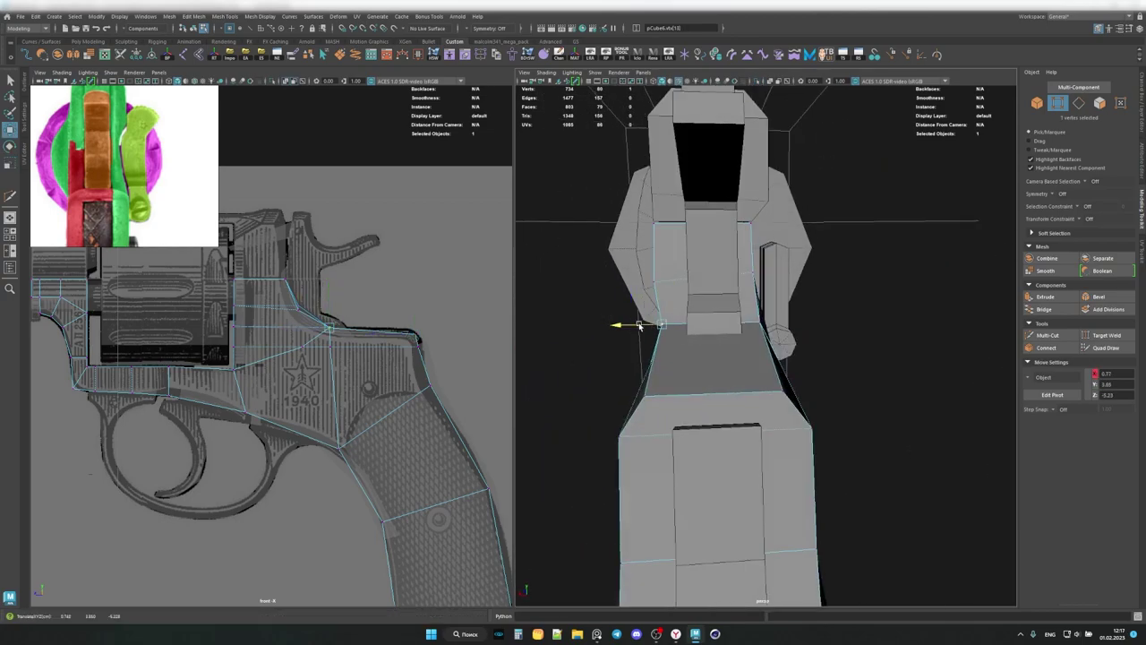
# Duplicate the small cylinder pin with Ctrl+D and place it next to the tall piece.
pyautogui.press('f')
pyautogui.moveTo(701, 303)
pyautogui.keyDown('alt'); pyautogui.mouseDown()
pyautogui.moveTo(681, 322)
pyautogui.moveTo(765, 304)
pyautogui.moveTo(687, 274)
pyautogui.moveTo(824, 329)
pyautogui.mouseUp(); pyautogui.keyUp('alt')
pyautogui.press('F8')
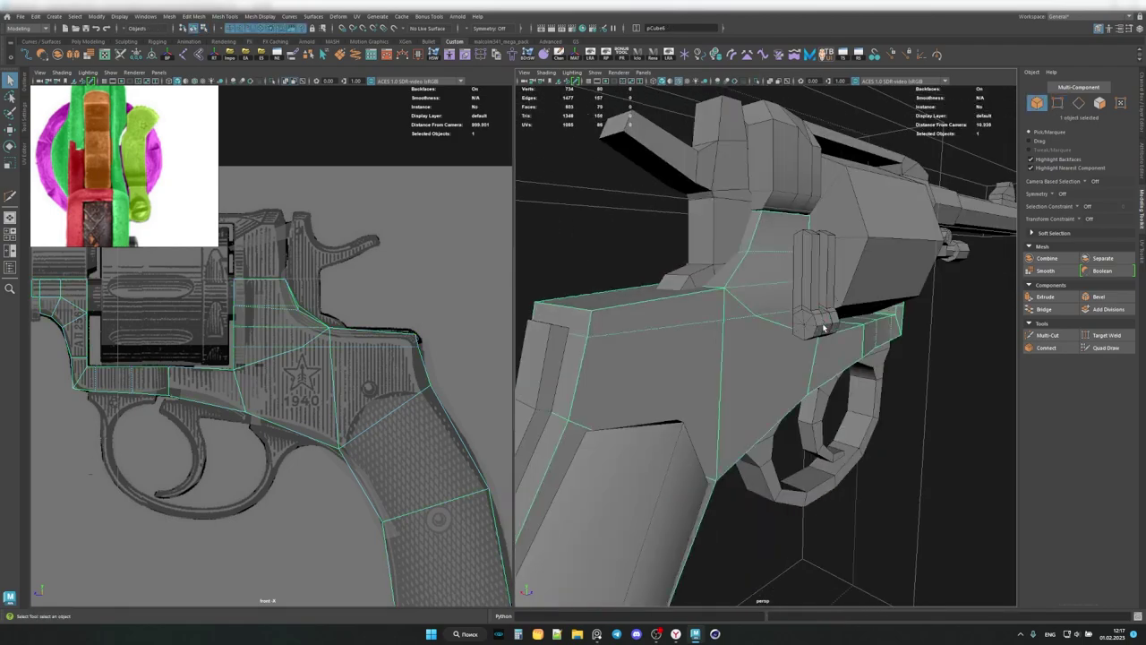
pyautogui.moveTo(818, 266)
pyautogui.keyDown('alt'); pyautogui.mouseDown()
pyautogui.moveTo(794, 260)
pyautogui.moveTo(764, 280)
pyautogui.moveTo(796, 270)
pyautogui.moveTo(876, 294)
pyautogui.moveTo(689, 298)
pyautogui.mouseUp(); pyautogui.keyUp('alt')
pyautogui.hotkey('ctrl', 'd')
# Select edge loops on the two cylinders and pillar edges and move them.
pyautogui.doubleClick(805, 297)
pyautogui.keyDown('shift'); pyautogui.doubleClick(817, 294); pyautogui.keyUp('shift')
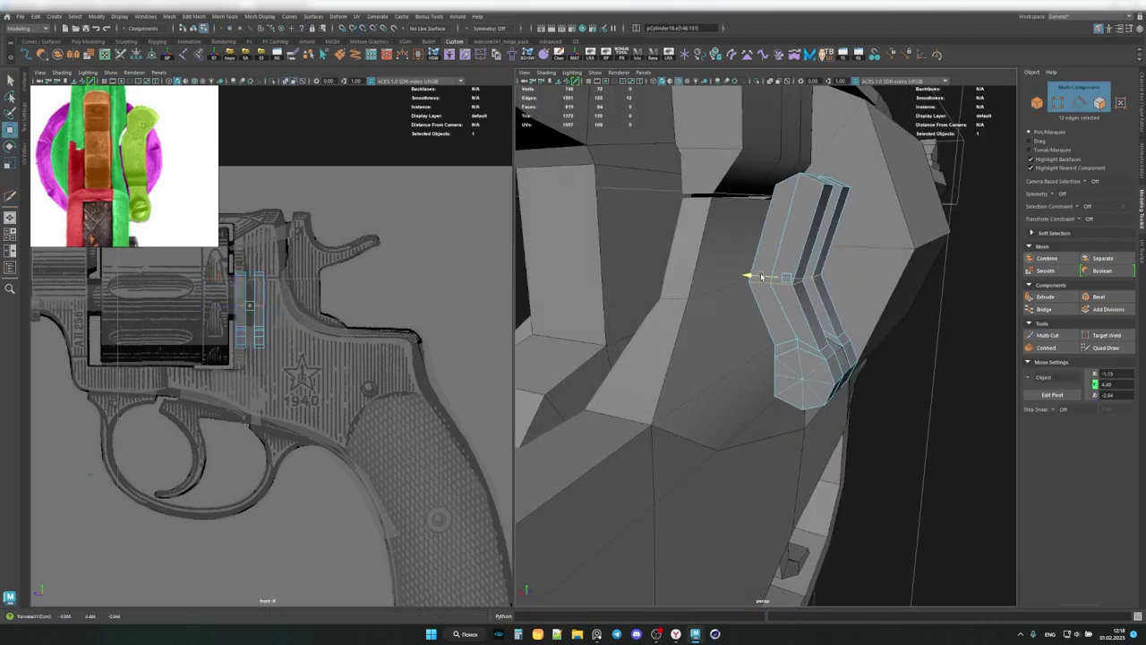
pyautogui.moveTo(760, 276)
pyautogui.keyDown('alt'); pyautogui.mouseDown()
pyautogui.moveTo(681, 282)
pyautogui.moveTo(893, 290)
pyautogui.moveTo(792, 254)
pyautogui.moveTo(780, 281)
pyautogui.moveTo(774, 219)
pyautogui.moveTo(790, 310)
pyautogui.mouseUp(); pyautogui.keyUp('alt')
pyautogui.click(806, 287)
pyautogui.keyDown('shift'); pyautogui.click(792, 253); pyautogui.keyUp('shift')
pyautogui.press('w')
pyautogui.hotkey('ctrl', 'F9')
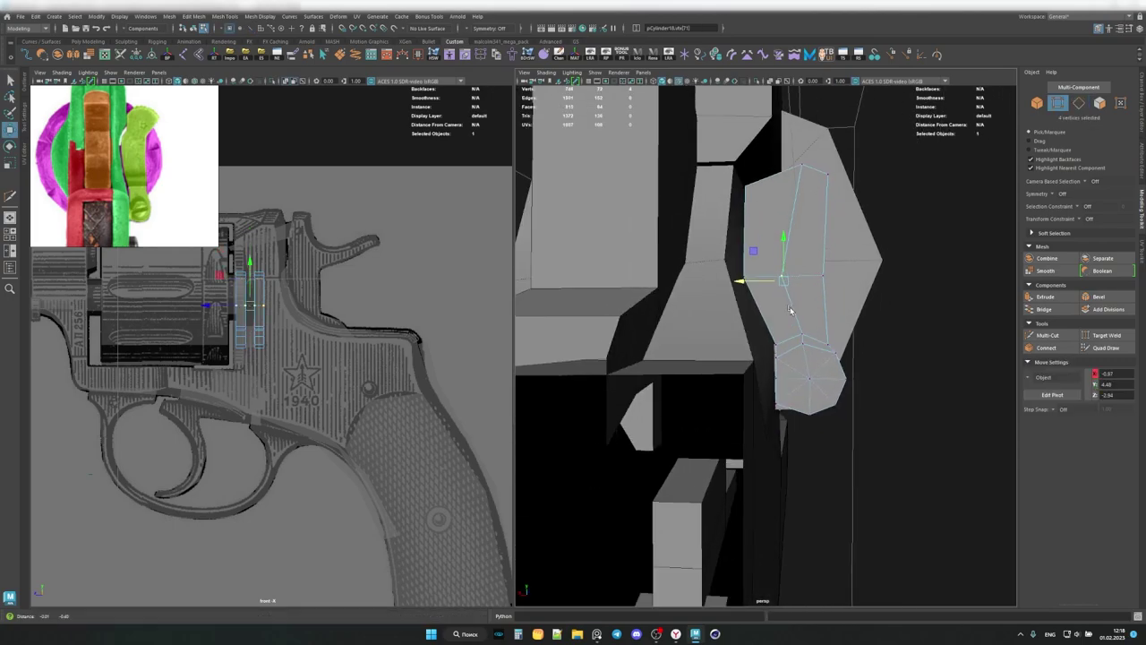
pyautogui.press('F8')
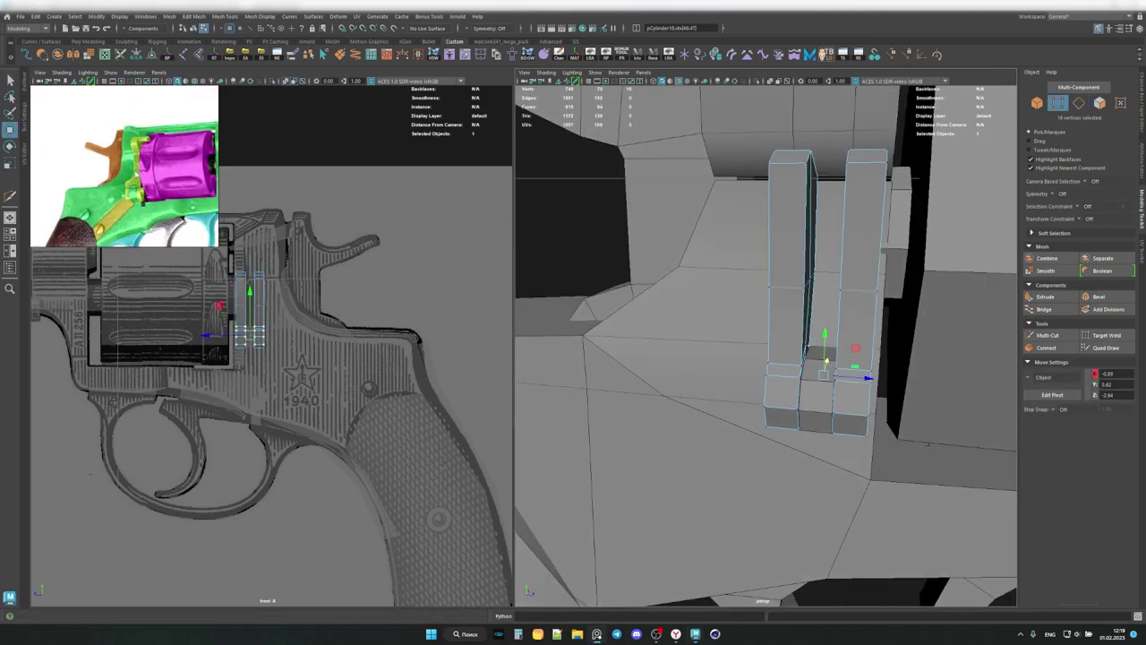
# Bridge the two pillars' inner faces into one piece with a shared top.
pyautogui.hotkey('ctrl', '1')
pyautogui.press('q')
pyautogui.keyDown('alt'); pyautogui.moveTo(740, 322); pyautogui.dragTo(732, 341); pyautogui.keyUp('alt')
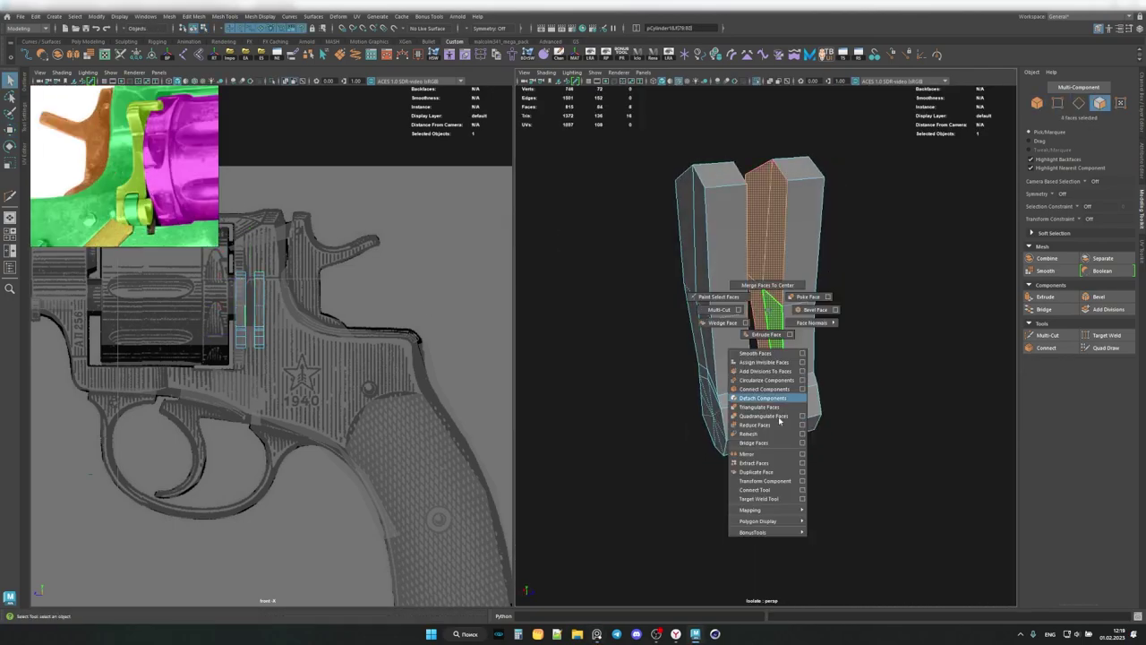
pyautogui.keyDown('shift'); pyautogui.moveTo(766, 271); pyautogui.dragTo(770, 376, button='right'); pyautogui.keyUp('shift')
pyautogui.moveTo(771, 376)
pyautogui.keyDown('alt'); pyautogui.mouseDown()
pyautogui.moveTo(780, 344)
pyautogui.moveTo(819, 340)
pyautogui.mouseUp(); pyautogui.keyUp('alt')
pyautogui.press('F8')
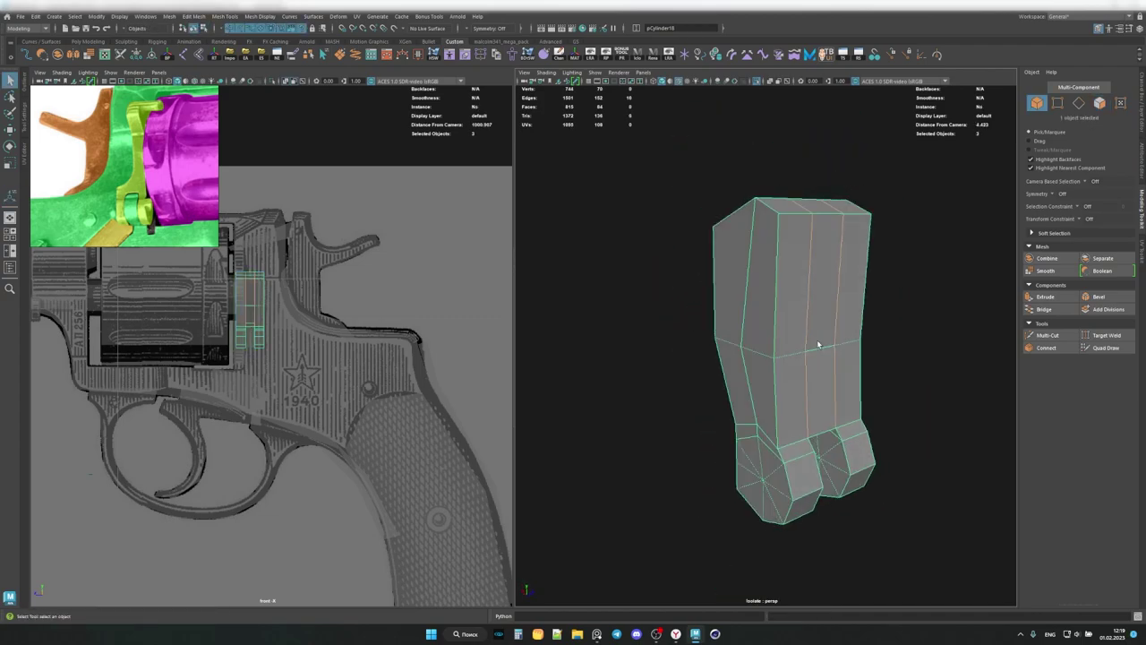
pyautogui.moveTo(767, 385); pyautogui.dragTo(763, 388, button='right')
pyautogui.press('q')
# Move the edges at the pillar's bend to shape the bent piece.
pyautogui.keyDown('alt'); pyautogui.moveTo(824, 301); pyautogui.dragTo(824, 342); pyautogui.keyUp('alt')
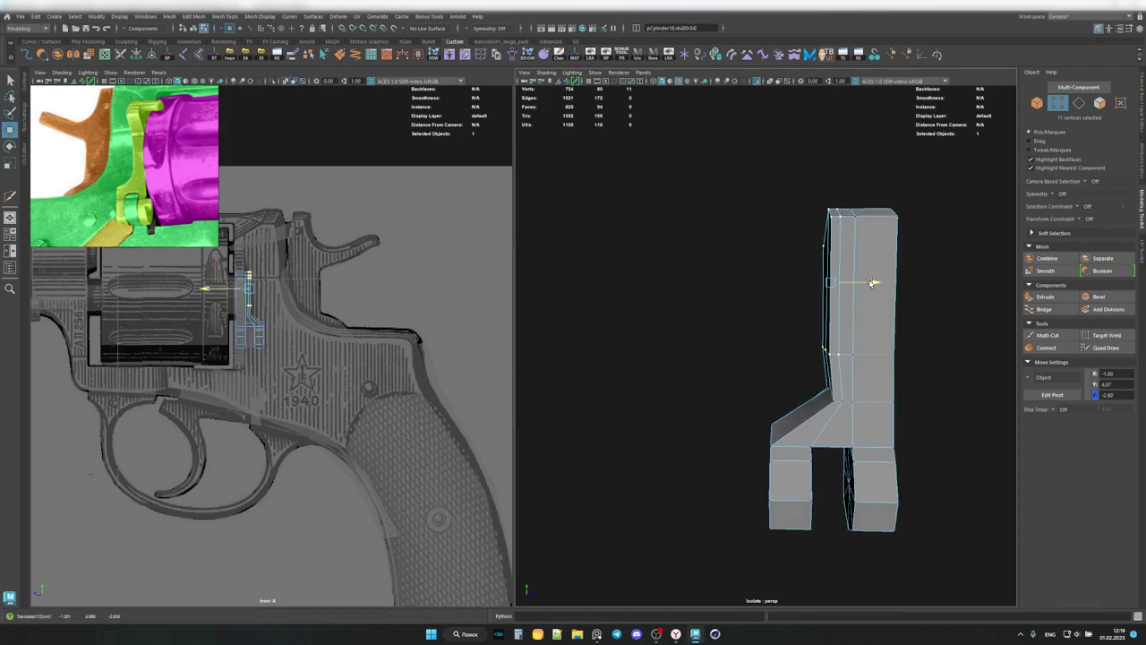
pyautogui.moveTo(844, 364); pyautogui.dragTo(846, 367)
pyautogui.moveTo(846, 368)
pyautogui.keyDown('alt'); pyautogui.mouseDown()
pyautogui.moveTo(865, 377)
pyautogui.moveTo(835, 380)
pyautogui.moveTo(844, 387)
pyautogui.moveTo(807, 374)
pyautogui.moveTo(833, 394)
pyautogui.mouseUp(); pyautogui.keyUp('alt')
pyautogui.press('q')
pyautogui.click(822, 384)
pyautogui.press('w')
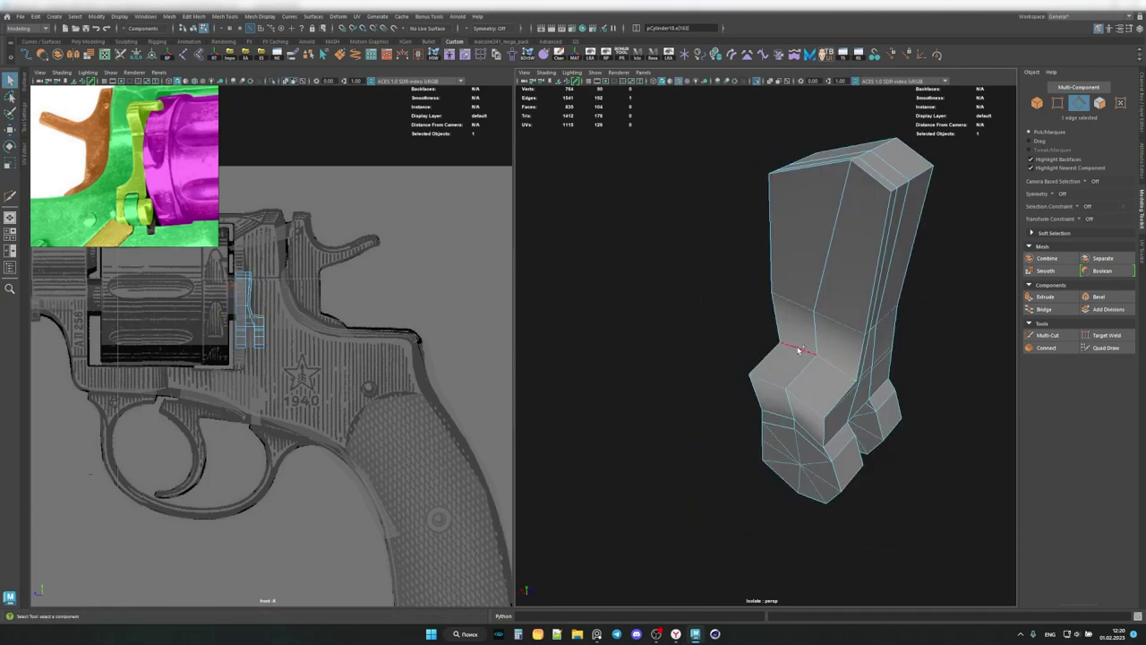
pyautogui.moveTo(851, 343)
pyautogui.mouseDown()
pyautogui.moveTo(844, 386)
pyautogui.moveTo(820, 269)
pyautogui.moveTo(872, 391)
pyautogui.moveTo(767, 342)
pyautogui.moveTo(761, 319)
pyautogui.moveTo(781, 318)
pyautogui.moveTo(667, 381)
pyautogui.moveTo(675, 336)
pyautogui.moveTo(727, 387)
pyautogui.moveTo(646, 352)
pyautogui.mouseUp()
pyautogui.press('q')
pyautogui.click(819, 267)
pyautogui.press('F8')
# Multi-Cut new edges and raise the piece's top vertices higher along the frame side.
pyautogui.scroll(-3, 768, 342)
pyautogui.hotkey('ctrl', '1')
pyautogui.press('F11')
pyautogui.press('w')
pyautogui.hotkey('ctrl', 'shift', 'x')
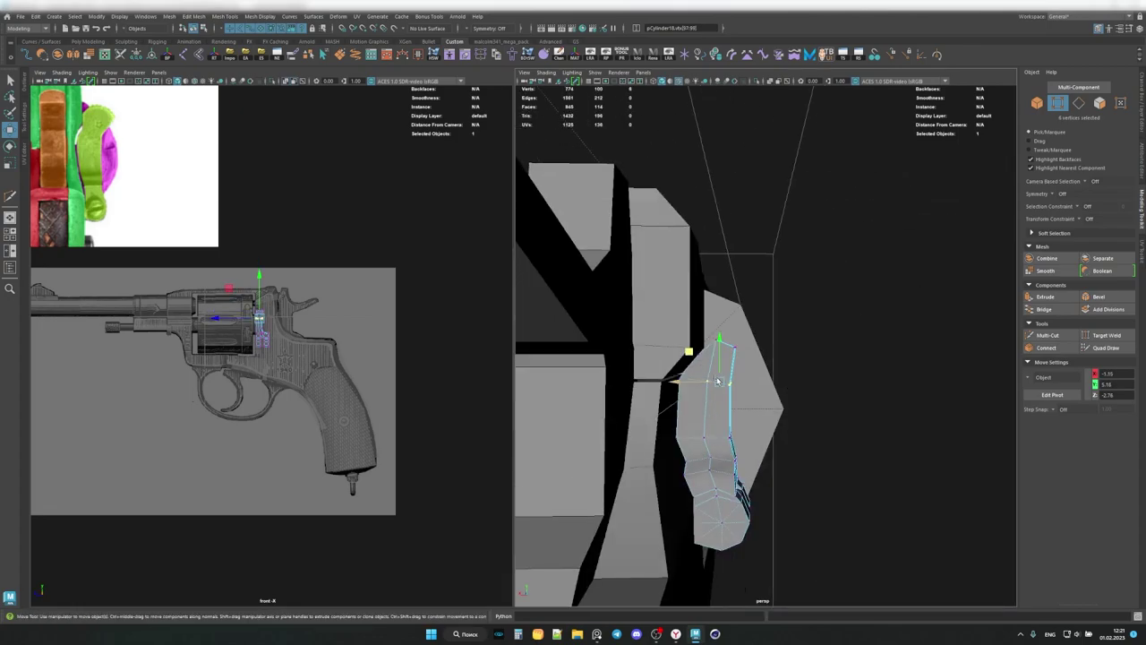
pyautogui.press('q')
pyautogui.moveTo(688, 352)
pyautogui.keyDown('alt'); pyautogui.mouseDown()
pyautogui.moveTo(712, 356)
pyautogui.moveTo(717, 377)
pyautogui.moveTo(663, 427)
pyautogui.moveTo(680, 394)
pyautogui.moveTo(673, 406)
pyautogui.moveTo(639, 361)
pyautogui.moveTo(733, 397)
pyautogui.moveTo(688, 331)
pyautogui.moveTo(698, 362)
pyautogui.moveTo(755, 369)
pyautogui.moveTo(722, 356)
pyautogui.mouseUp(); pyautogui.keyUp('alt')
pyautogui.press('F9')
pyautogui.press('w')
pyautogui.press('F8')
pyautogui.press('q')
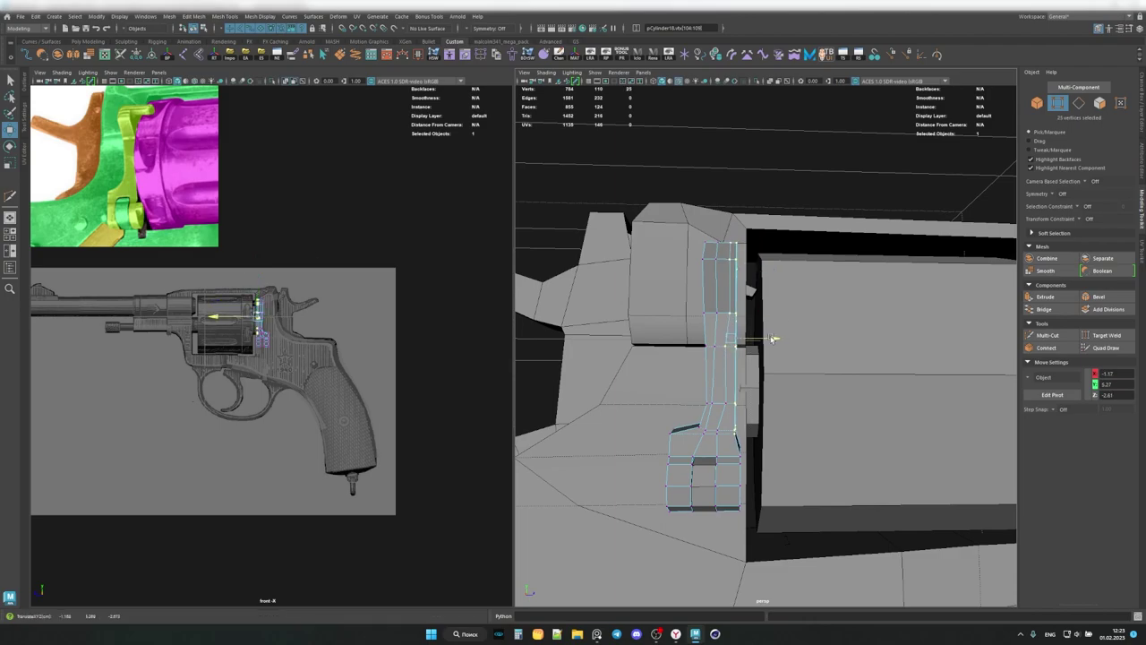
# Shift the vertex strip toward the cylinder and cut new edges into the piece.
pyautogui.moveTo(800, 337); pyautogui.dragTo(785, 338)
pyautogui.scroll(4, 254, 330)
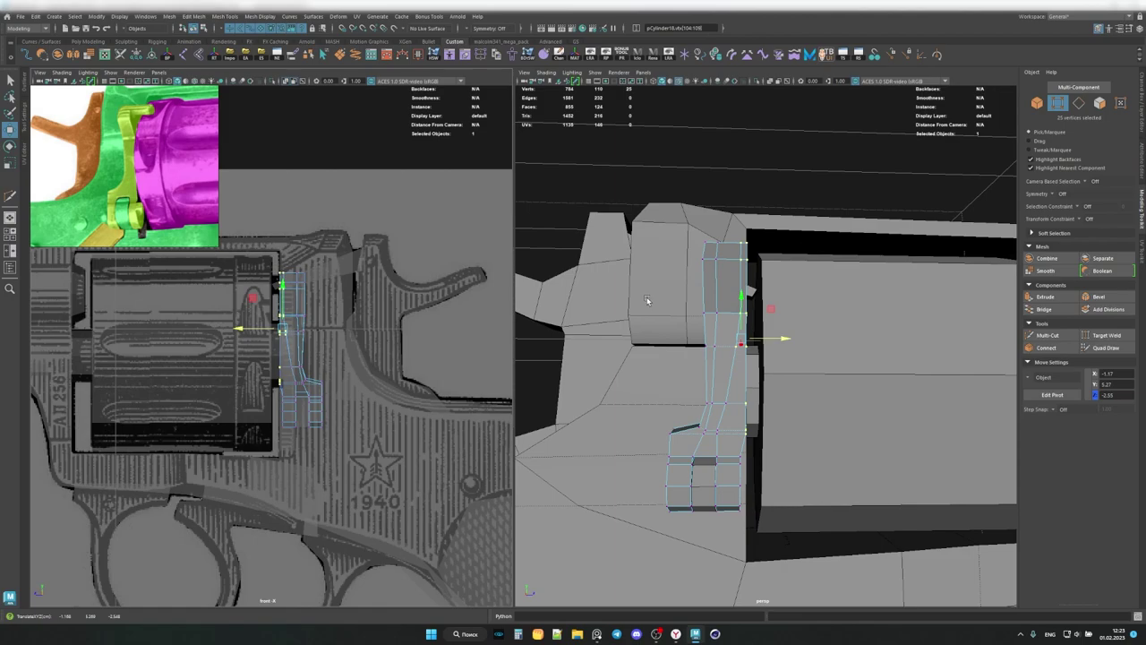
pyautogui.keyDown('alt'); pyautogui.moveTo(647, 300); pyautogui.dragTo(678, 287); pyautogui.keyUp('alt')
pyautogui.keyDown('shift'); pyautogui.moveTo(678, 287); pyautogui.dragTo(692, 313, button='right'); pyautogui.keyUp('shift')
pyautogui.moveTo(691, 313)
pyautogui.keyDown('alt'); pyautogui.mouseDown()
pyautogui.moveTo(708, 325)
pyautogui.moveTo(717, 371)
pyautogui.moveTo(785, 379)
pyautogui.moveTo(678, 358)
pyautogui.moveTo(643, 374)
pyautogui.moveTo(791, 360)
pyautogui.moveTo(753, 376)
pyautogui.mouseUp(); pyautogui.keyUp('alt')
pyautogui.press('q')
pyautogui.press('F8')
# Apply Edge Flow to the side piece's edge loops, isolate it and view smooth preview.
pyautogui.click(752, 376)
pyautogui.scroll(5, 762, 358)
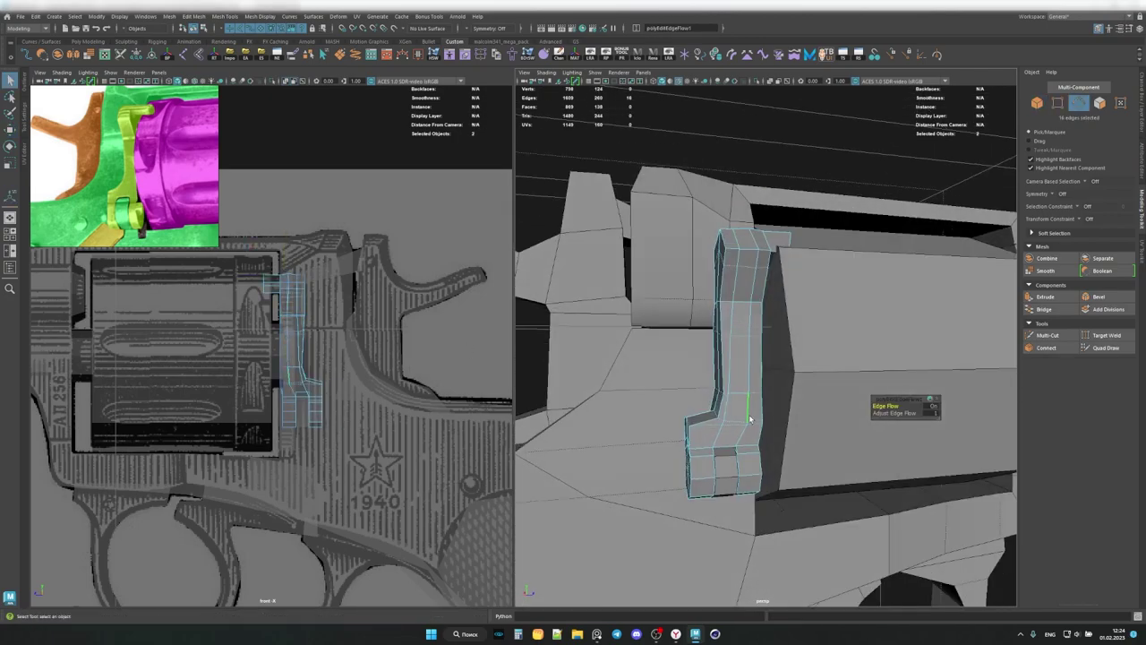
pyautogui.press('F10')
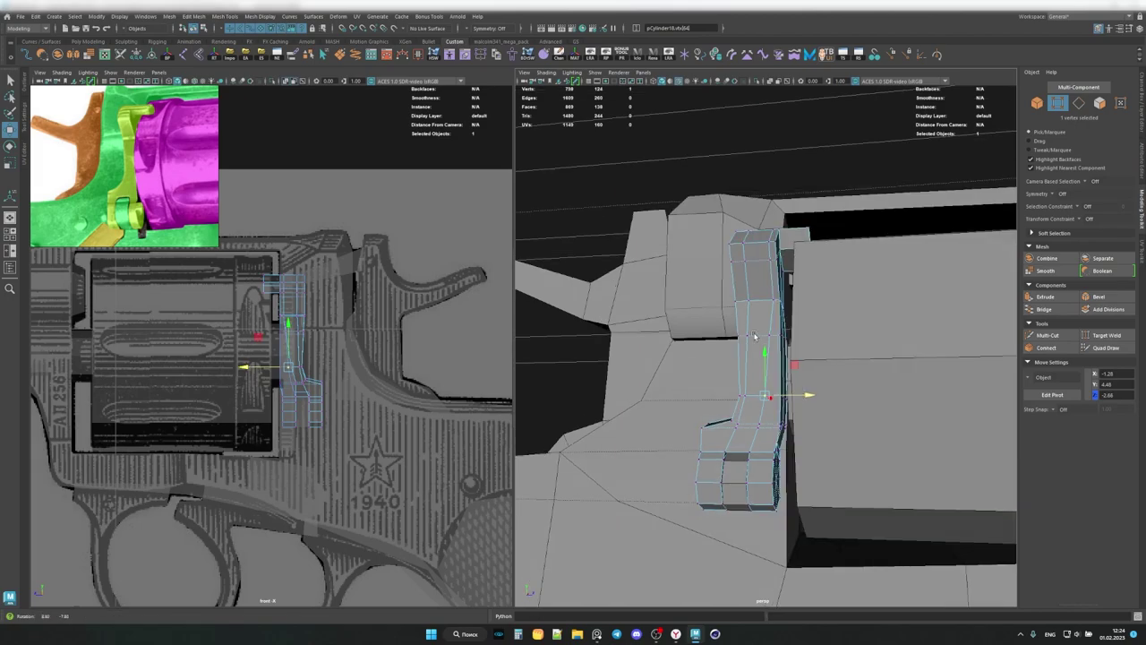
pyautogui.keyDown('alt'); pyautogui.moveTo(793, 426); pyautogui.dragTo(738, 408); pyautogui.keyUp('alt')
pyautogui.press('F10')
pyautogui.hotkey('ctrl', '1')
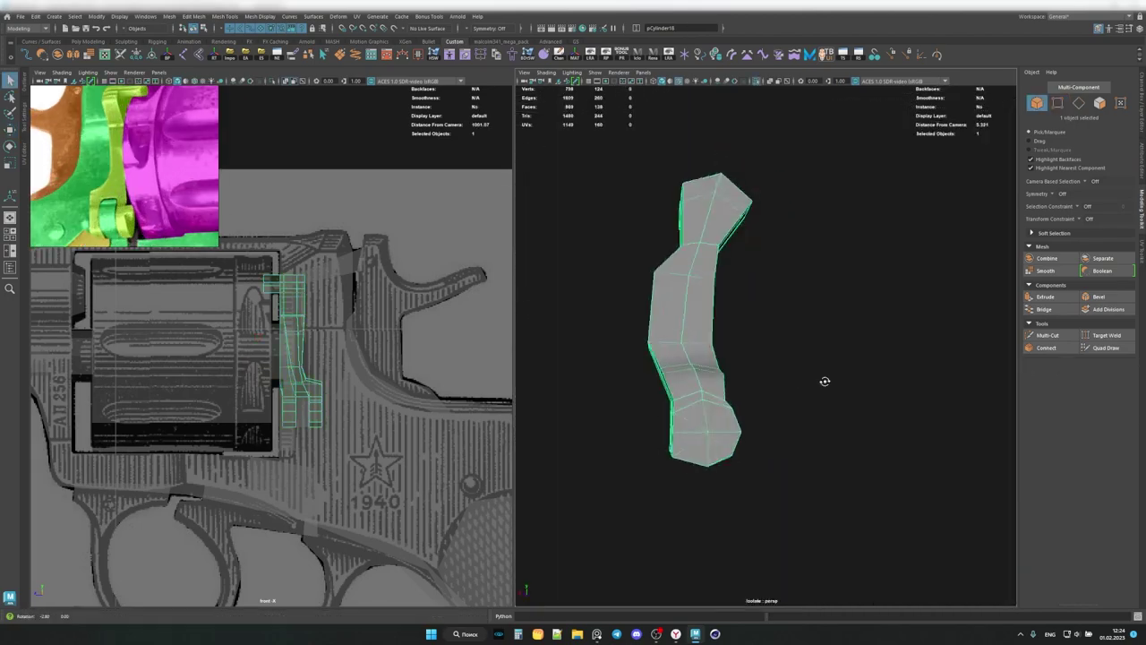
pyautogui.keyDown('alt'); pyautogui.moveTo(824, 381); pyautogui.dragTo(870, 364); pyautogui.keyUp('alt')
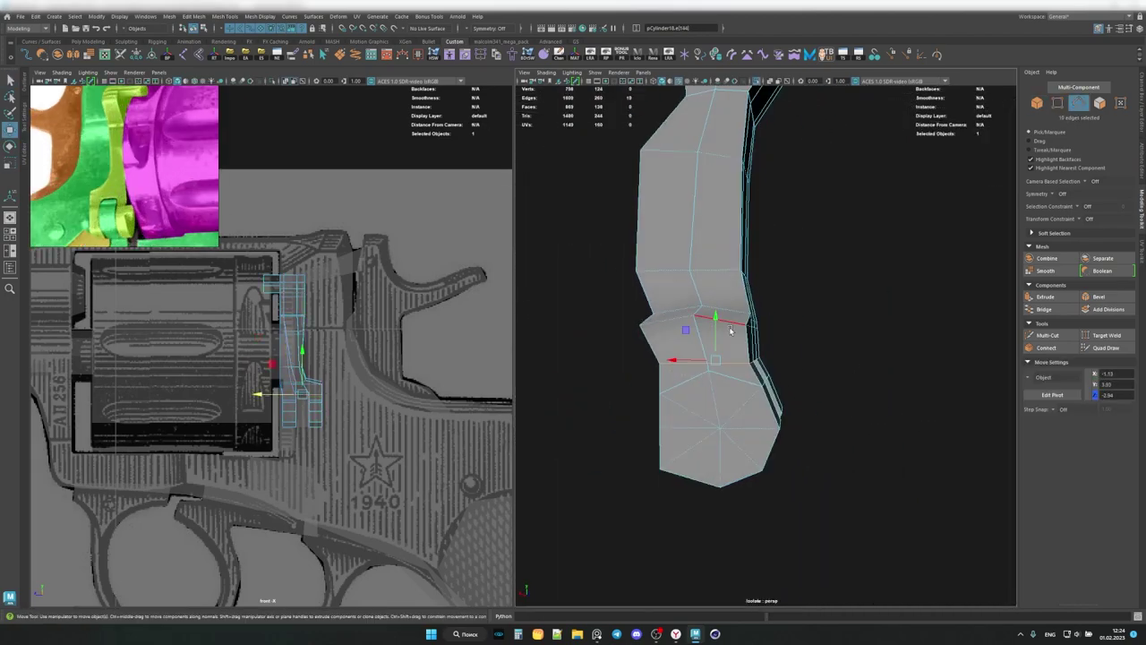
pyautogui.moveTo(746, 414)
pyautogui.keyDown('alt'); pyautogui.mouseDown()
pyautogui.moveTo(591, 379)
pyautogui.moveTo(746, 385)
pyautogui.moveTo(652, 336)
pyautogui.moveTo(865, 318)
pyautogui.mouseUp(); pyautogui.keyUp('alt')
pyautogui.press('F9')
pyautogui.press('q')
pyautogui.press('F8')
pyautogui.press('3')
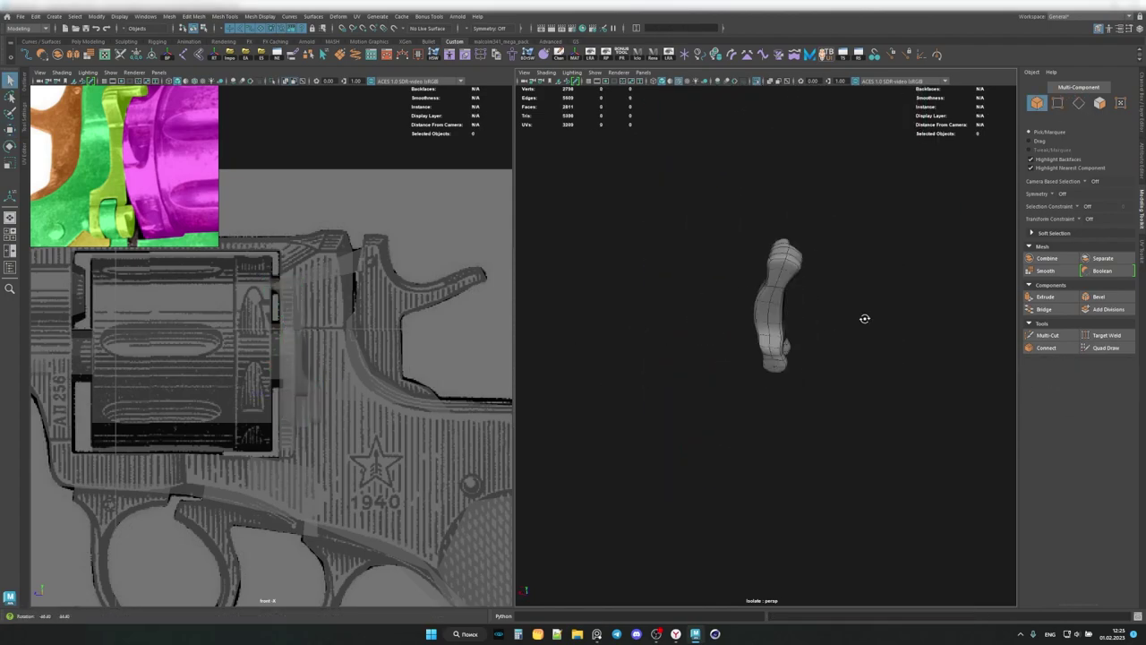
# Nudge the part's selected vertices and check it isolated in smooth preview.
pyautogui.hotkey('ctrl', '1')
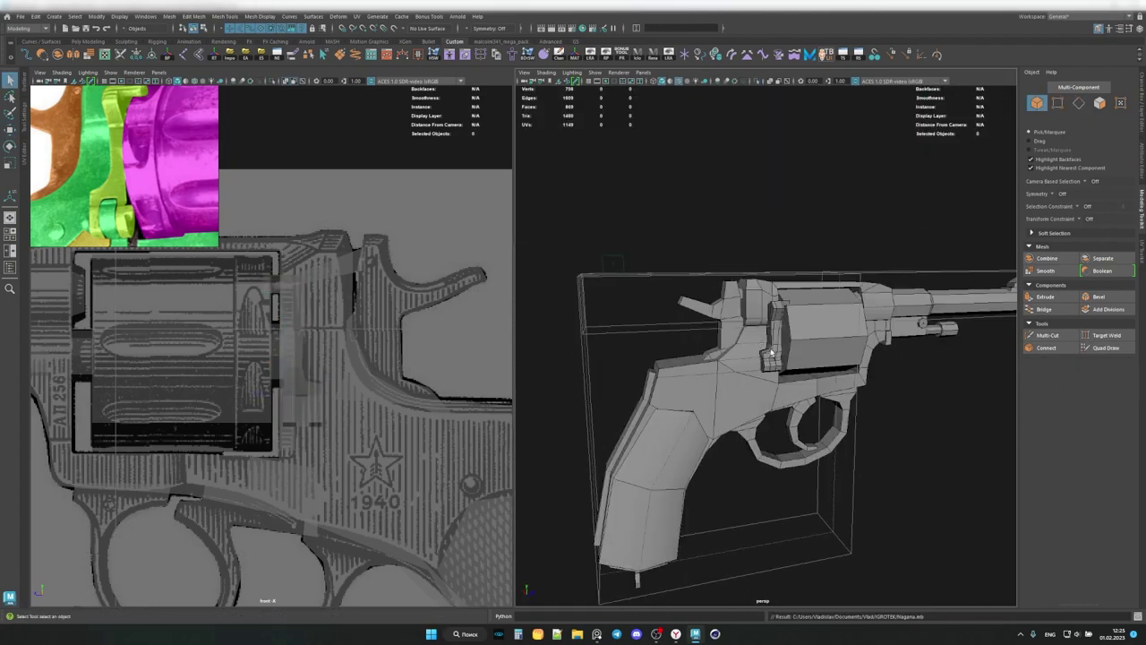
pyautogui.scroll(5, 806, 341)
pyautogui.press('w')
pyautogui.moveTo(779, 331)
pyautogui.mouseDown()
pyautogui.moveTo(838, 341)
pyautogui.moveTo(994, 325)
pyautogui.mouseUp()
pyautogui.press('q')
pyautogui.press('F8')
pyautogui.hotkey('ctrl', '1')
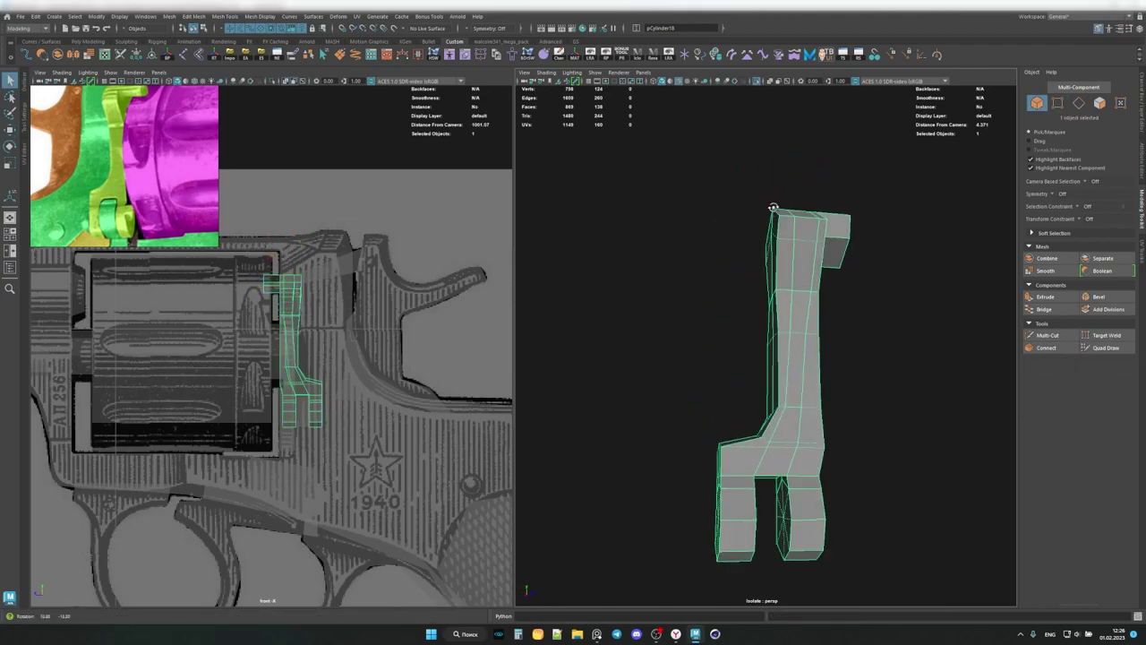
pyautogui.press('3')
pyautogui.keyDown('alt'); pyautogui.moveTo(773, 208); pyautogui.dragTo(650, 327); pyautogui.keyUp('alt')
# Frame, isolate and scale the small cylinder beside the piece.
pyautogui.hotkey('ctrl', '1')
pyautogui.keyDown('alt'); pyautogui.moveTo(739, 390); pyautogui.dragTo(748, 377); pyautogui.keyUp('alt')
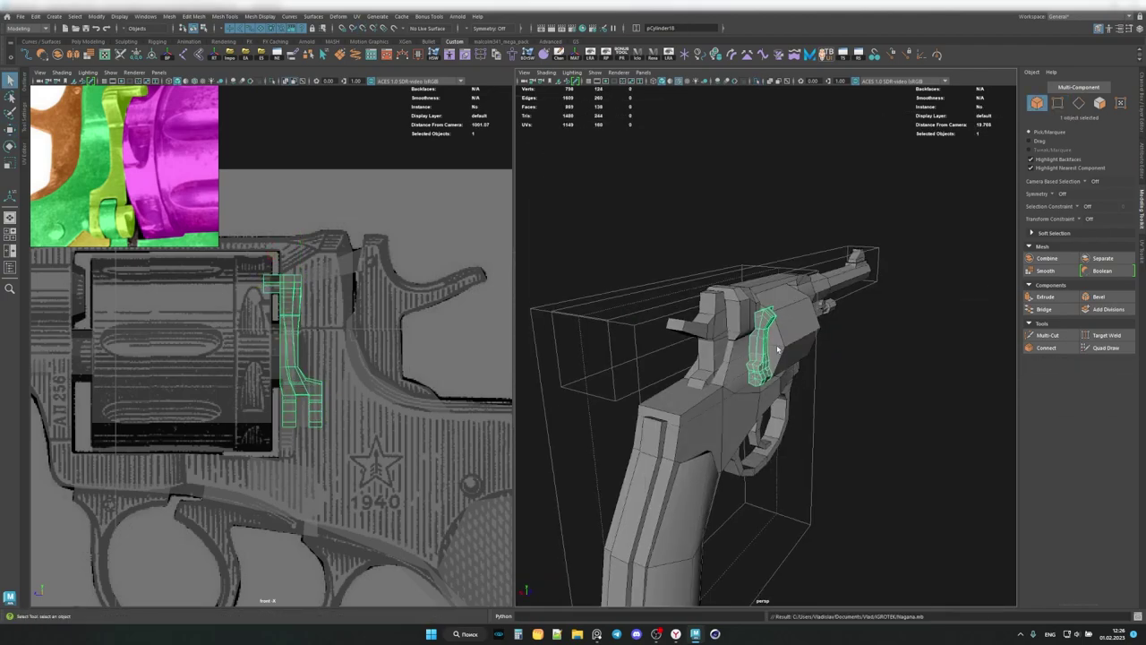
pyautogui.press('f')
pyautogui.press('r')
pyautogui.hotkey('ctrl', '1')
pyautogui.hotkey('ctrl', 'F11')
pyautogui.press('q')
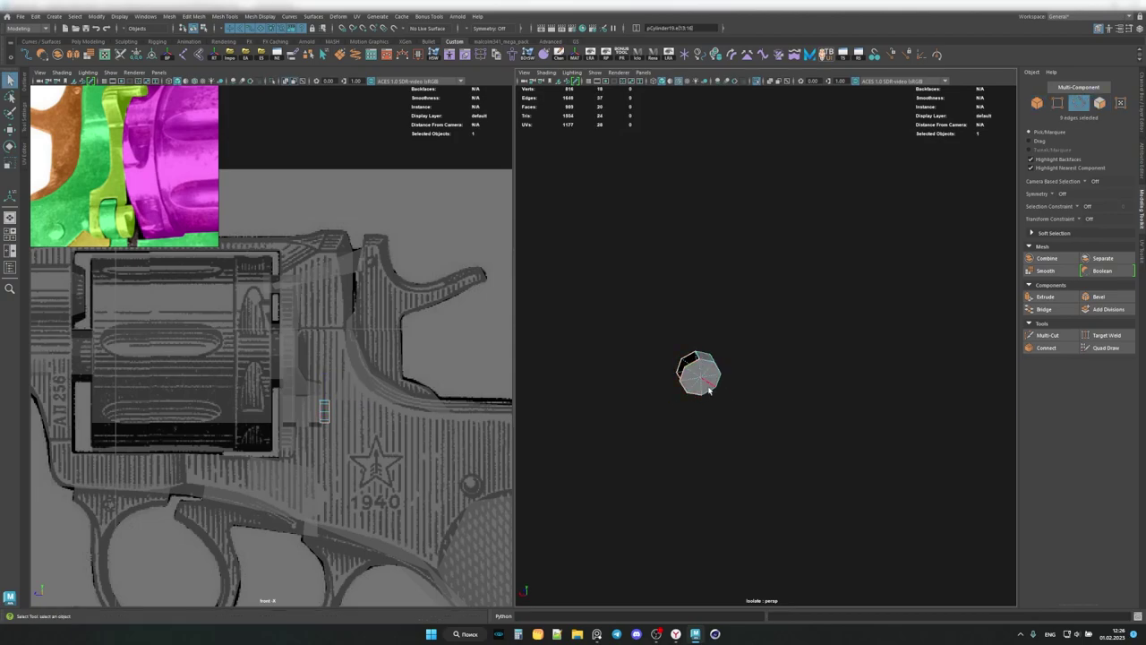
pyautogui.hotkey('ctrl', '1')
pyautogui.scroll(-5, 691, 503)
pyautogui.scroll(5, 664, 289)
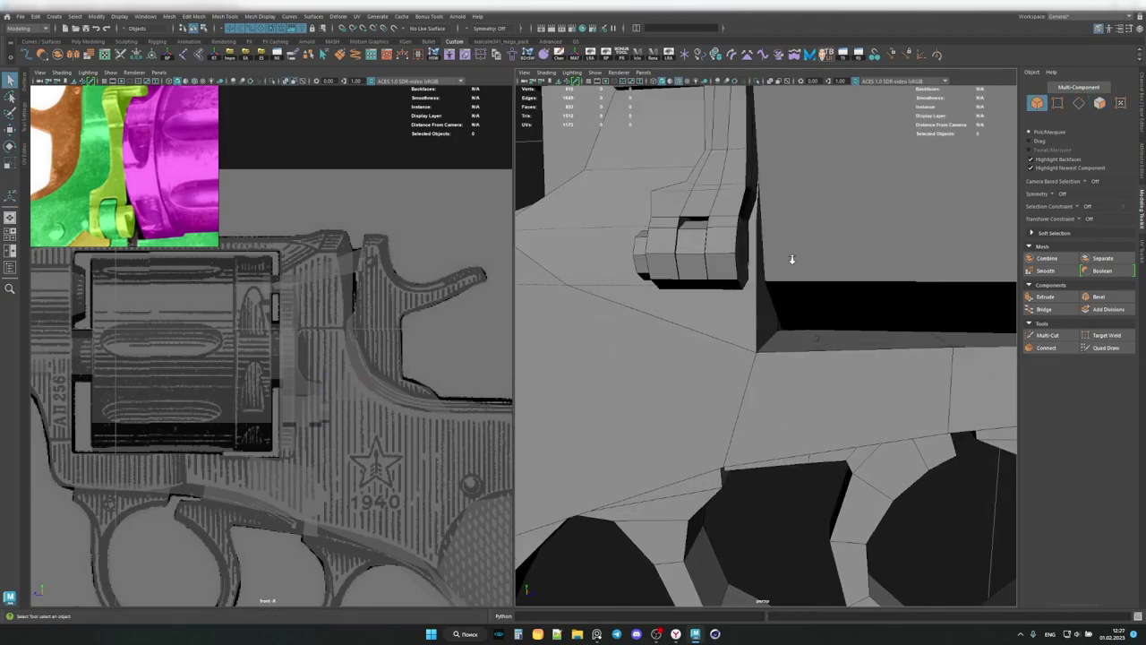
pyautogui.press('F8')
# Isolate the pronged side piece and Multi-Cut a new lengthwise edge loop across it.
pyautogui.click(665, 289)
pyautogui.hotkey('ctrl', '1')
pyautogui.keyDown('alt'); pyautogui.moveTo(664, 289); pyautogui.dragTo(716, 332); pyautogui.keyUp('alt')
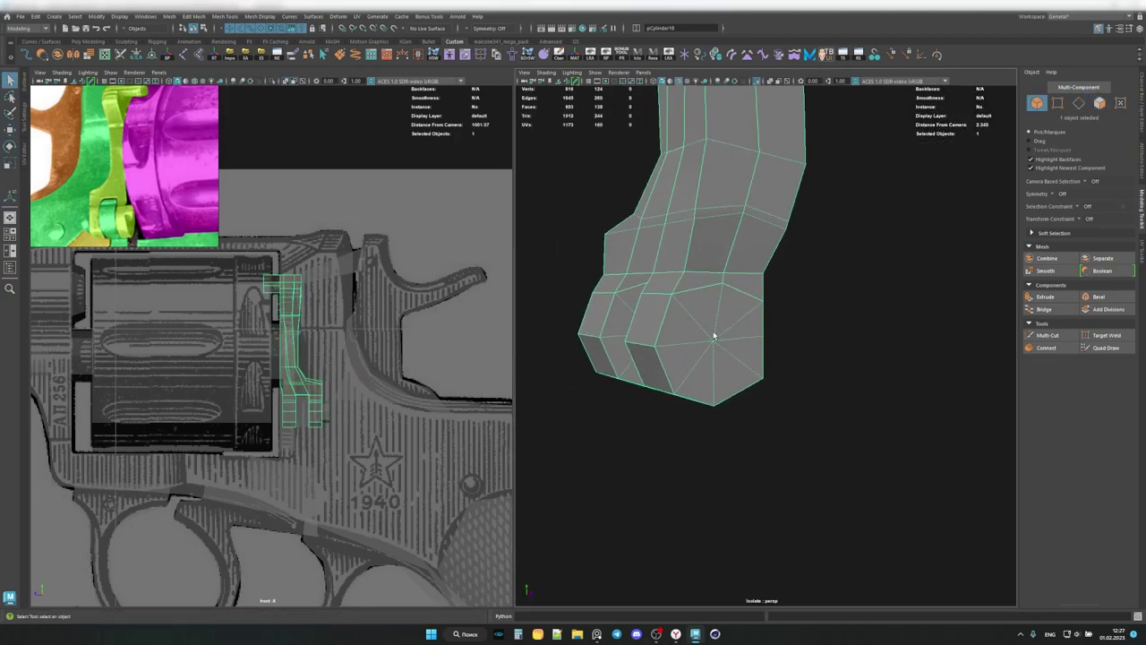
pyautogui.hotkey('ctrl', '1')
pyautogui.click(875, 290)
pyautogui.keyDown('alt'); pyautogui.moveTo(875, 290); pyautogui.dragTo(780, 260); pyautogui.keyUp('alt')
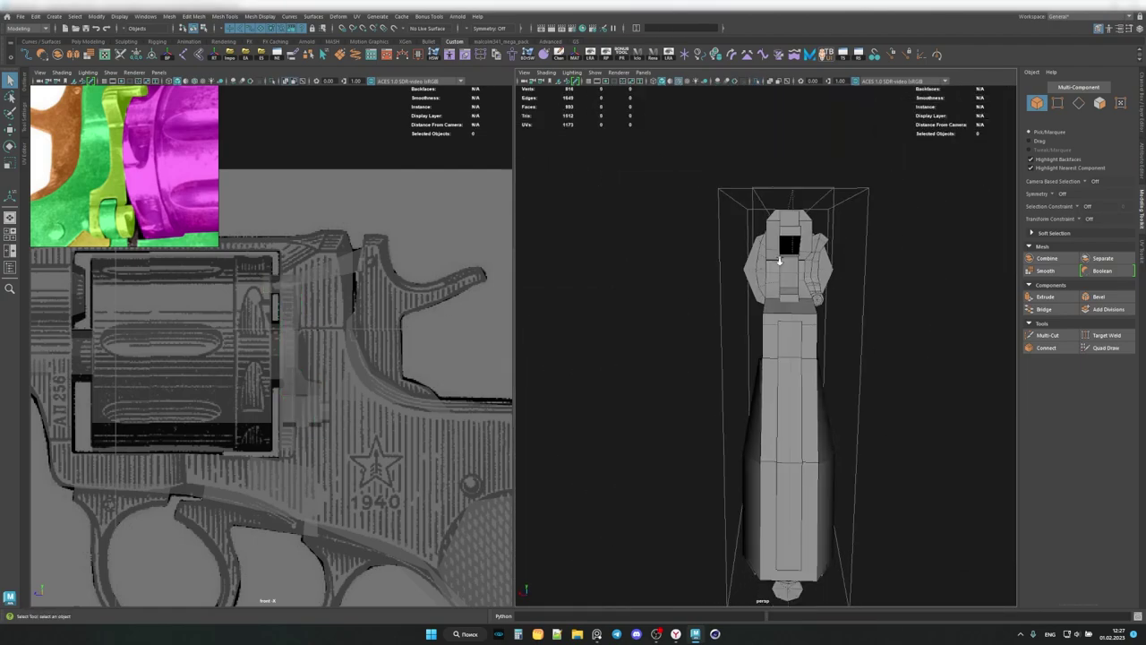
pyautogui.click(779, 259)
pyautogui.press('f')
pyautogui.hotkey('ctrl', '1')
pyautogui.keyDown('alt'); pyautogui.moveTo(716, 358); pyautogui.dragTo(752, 340); pyautogui.keyUp('alt')
pyautogui.keyDown('shift'); pyautogui.moveTo(752, 340); pyautogui.dragTo(759, 311, button='right'); pyautogui.keyUp('shift')
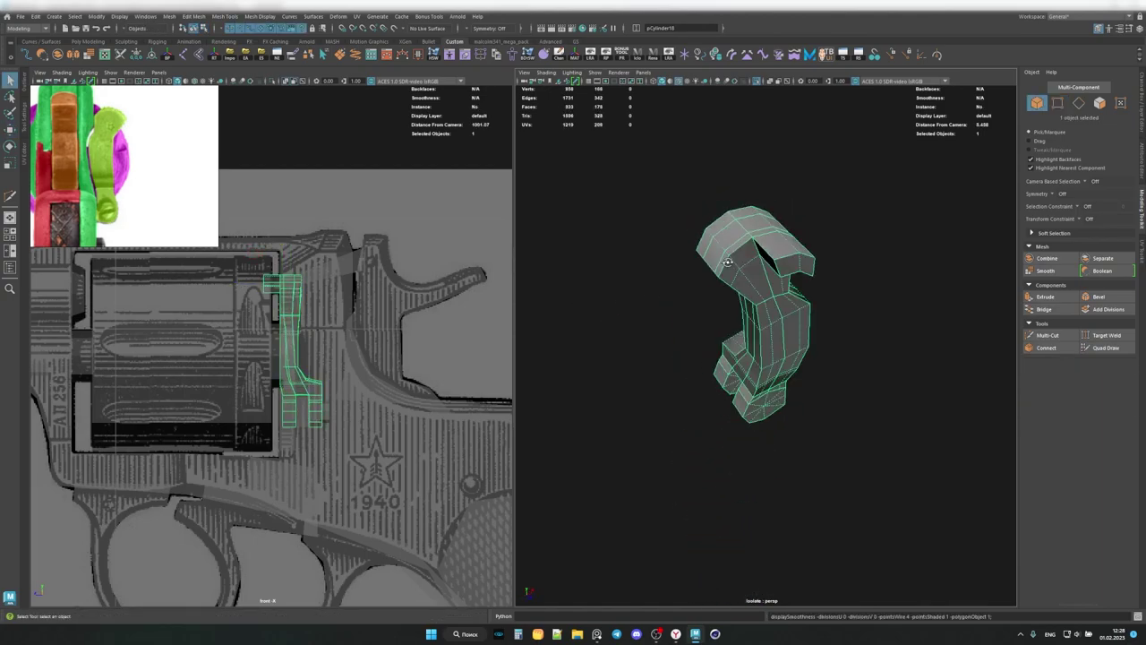
# Fill the open hole beneath the pronged piece's hooked top with Fill Hole.
pyautogui.moveTo(728, 262)
pyautogui.keyDown('alt'); pyautogui.mouseDown()
pyautogui.moveTo(808, 238)
pyautogui.moveTo(753, 305)
pyautogui.mouseUp(); pyautogui.keyUp('alt')
pyautogui.press('q')
pyautogui.press('3')
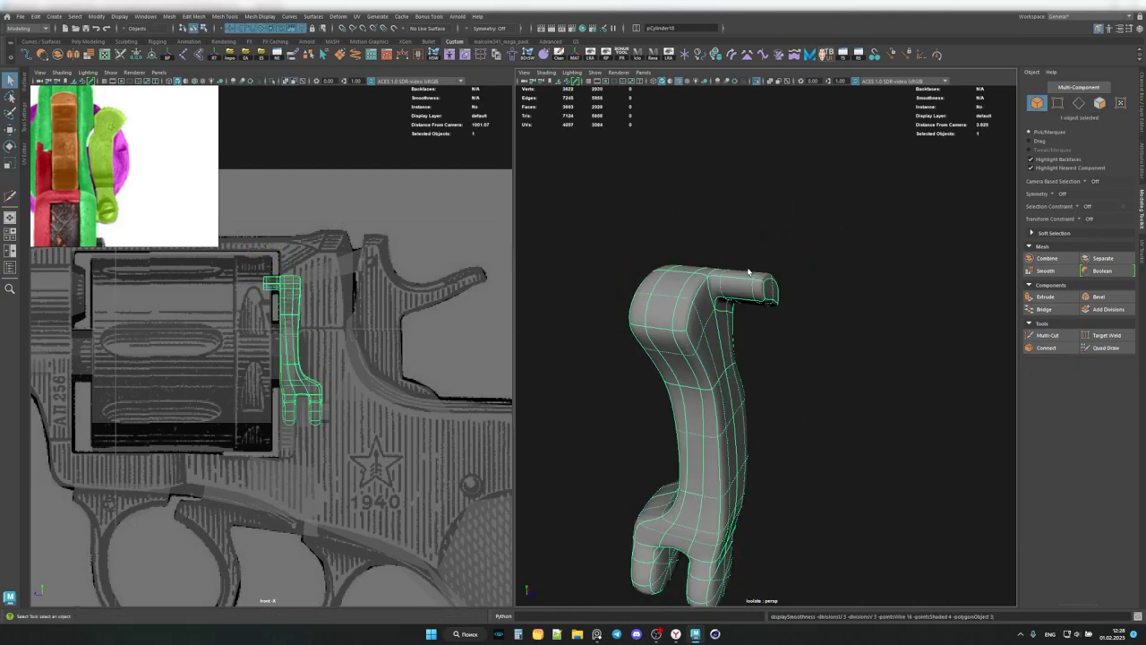
pyautogui.moveTo(722, 240)
pyautogui.keyDown('alt'); pyautogui.mouseDown()
pyautogui.moveTo(975, 286)
pyautogui.moveTo(670, 261)
pyautogui.mouseUp(); pyautogui.keyUp('alt')
pyautogui.scroll(-3, 154, 168)
pyautogui.scroll(3, 154, 168)
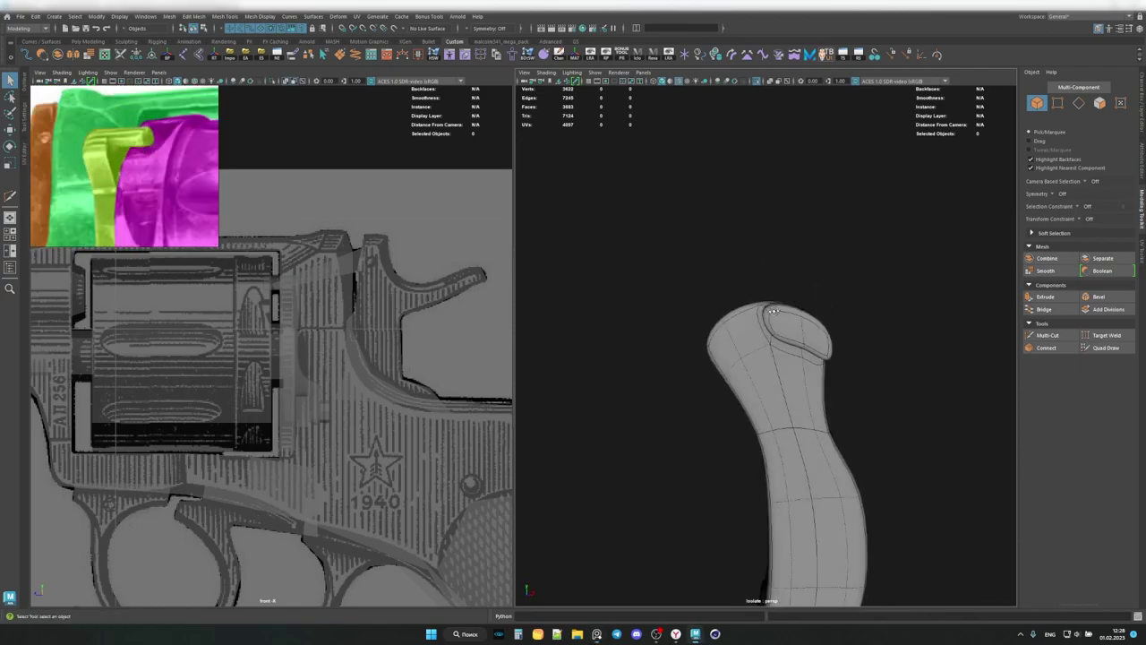
pyautogui.press('1')
pyautogui.click(735, 288)
pyautogui.press('f')
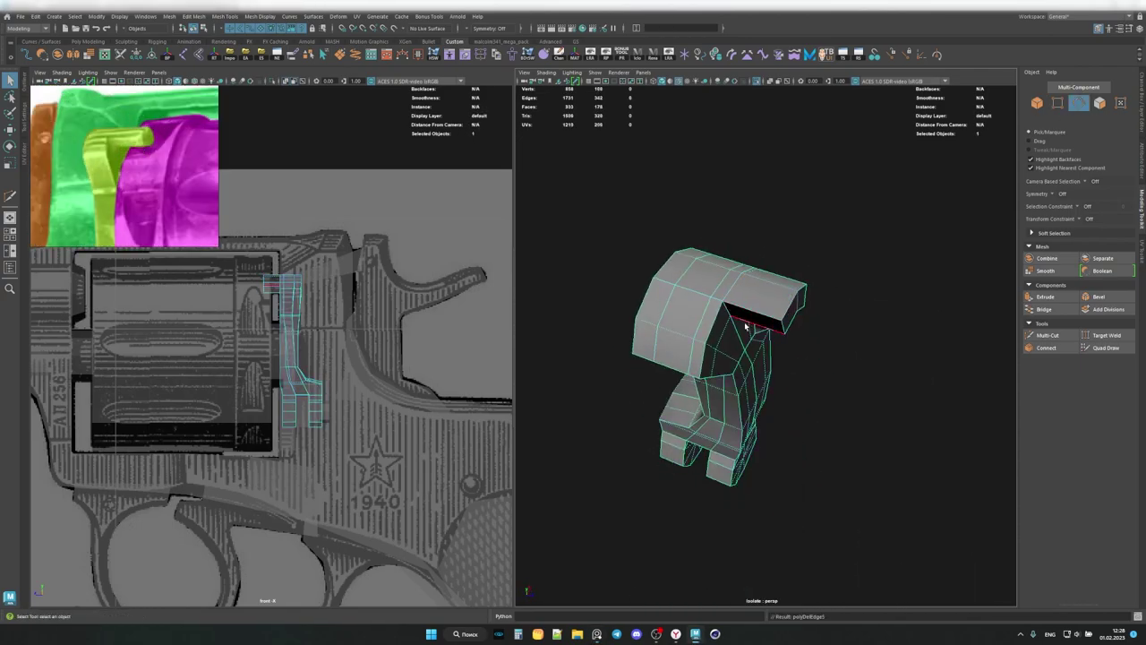
pyautogui.hotkey('ctrl', '1')
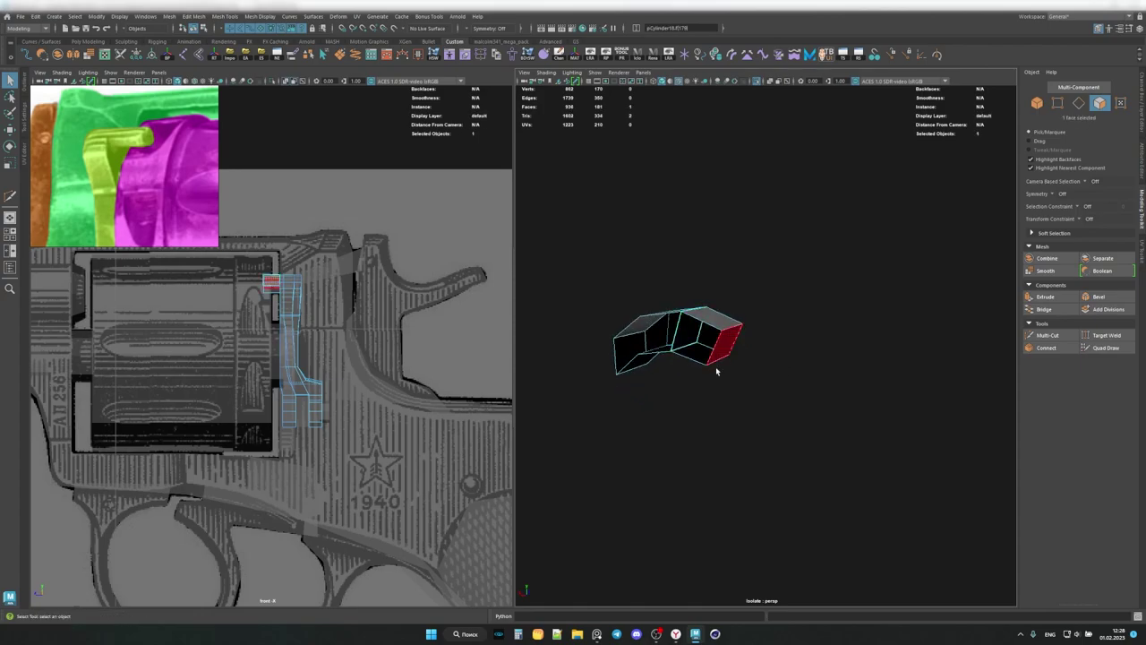
# Check the filled piece in smooth preview, then bring the whole revolver back into view.
pyautogui.keyDown('alt'); pyautogui.moveTo(702, 327); pyautogui.dragTo(785, 328, button='right'); pyautogui.keyUp('alt')
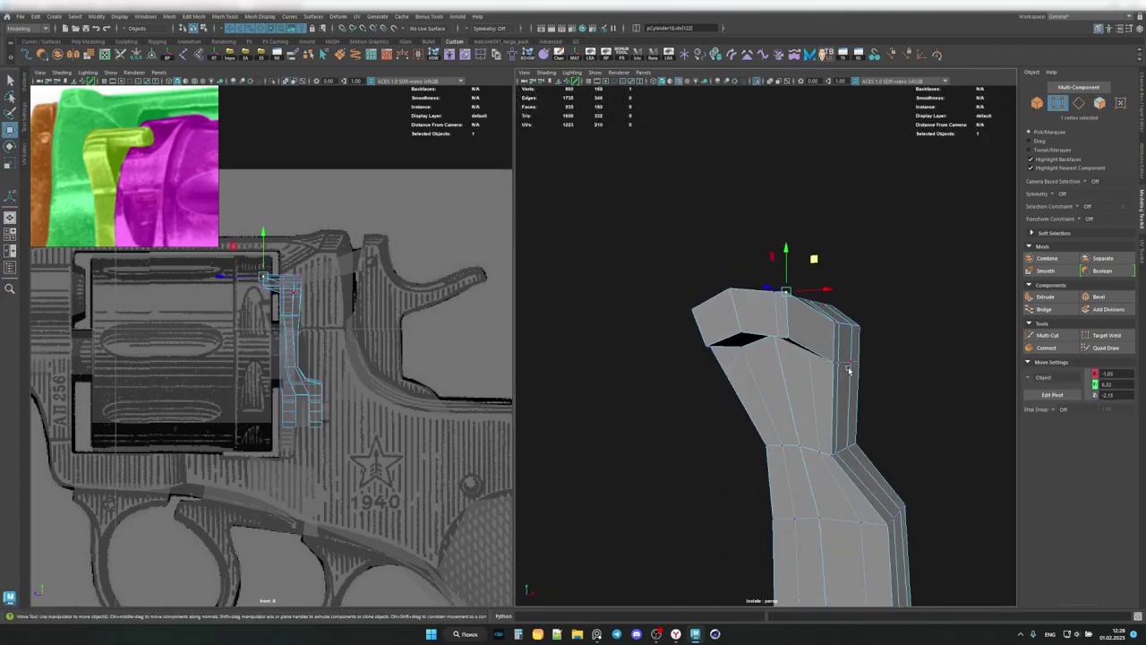
pyautogui.keyDown('alt'); pyautogui.moveTo(842, 328); pyautogui.dragTo(833, 363); pyautogui.keyUp('alt')
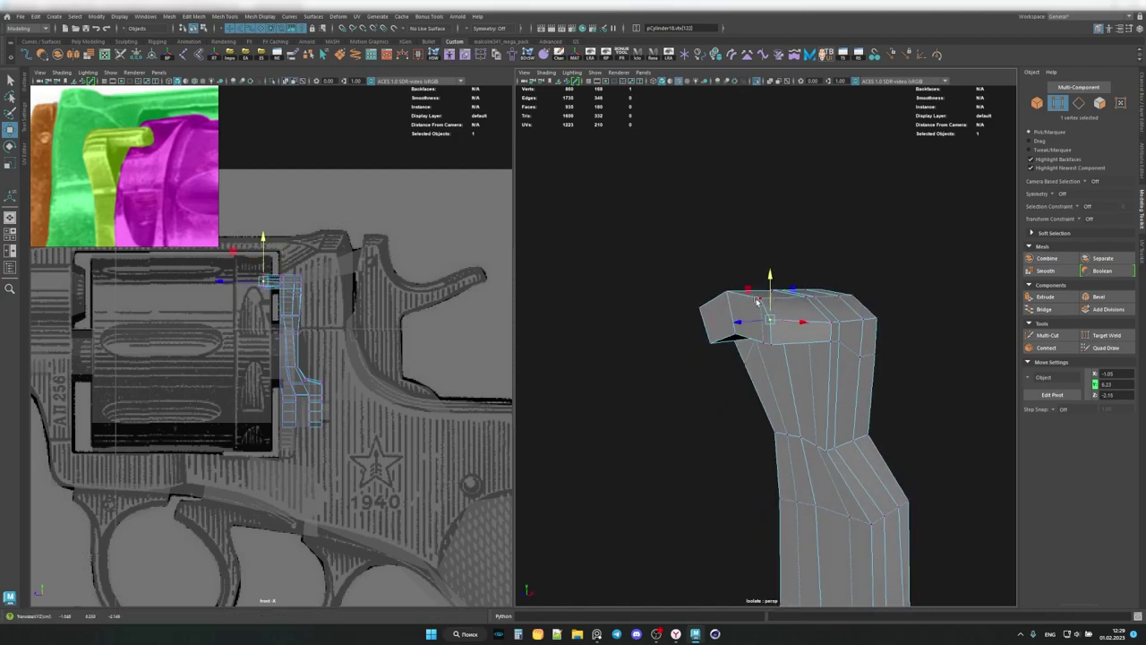
pyautogui.moveTo(757, 302)
pyautogui.keyDown('alt'); pyautogui.mouseDown()
pyautogui.moveTo(806, 277)
pyautogui.moveTo(743, 320)
pyautogui.mouseUp(); pyautogui.keyUp('alt')
pyautogui.press('F8')
pyautogui.press('3')
pyautogui.keyDown('alt'); pyautogui.moveTo(742, 320); pyautogui.dragTo(739, 319, button='right'); pyautogui.keyUp('alt')
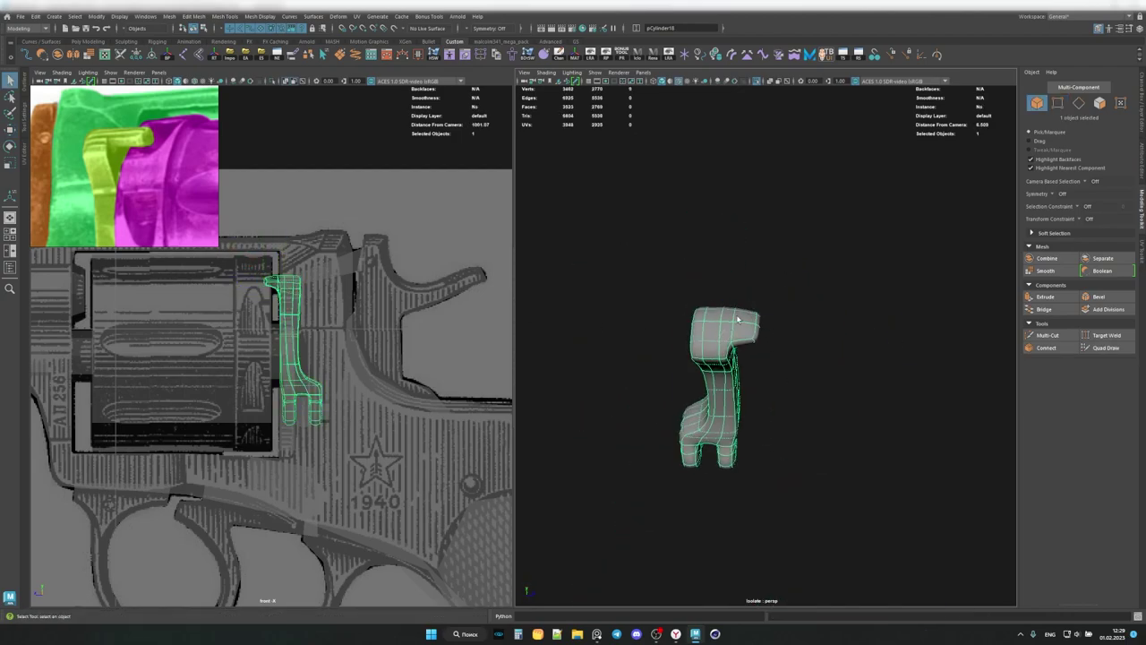
pyautogui.click(842, 168)
pyautogui.hotkey('ctrl', '1')
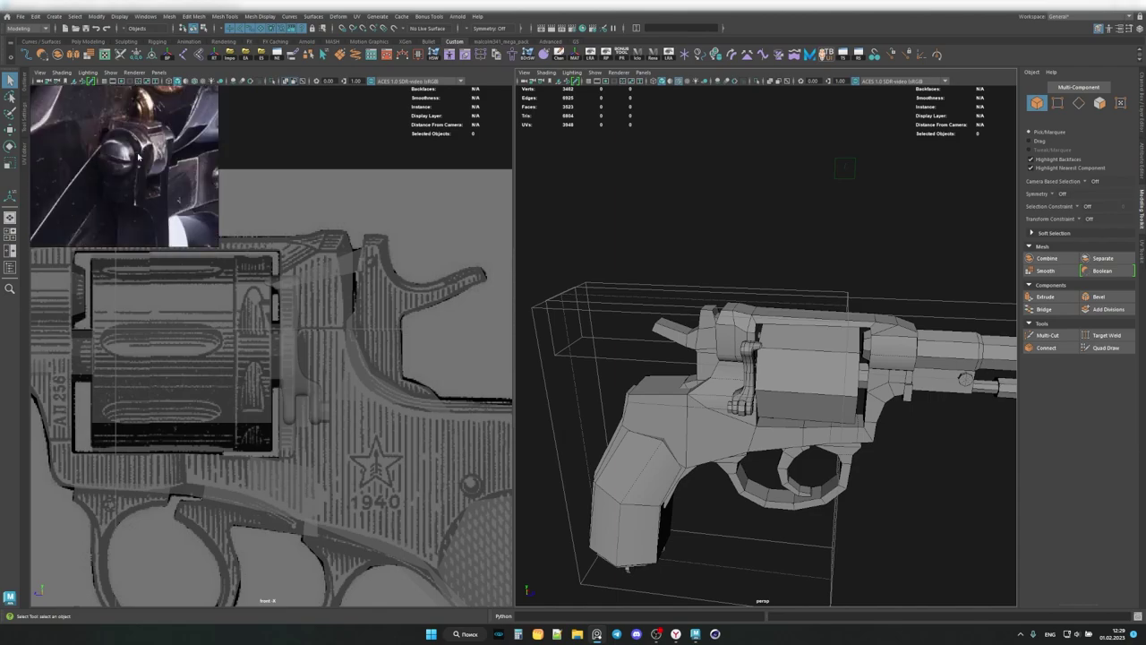
pyautogui.scroll(5, 762, 358)
pyautogui.scroll(3, 761, 358)
# Inspect the small grip part alone, then return to the full revolver with Rotate active.
pyautogui.click(763, 348)
pyautogui.hotkey('ctrl', '1')
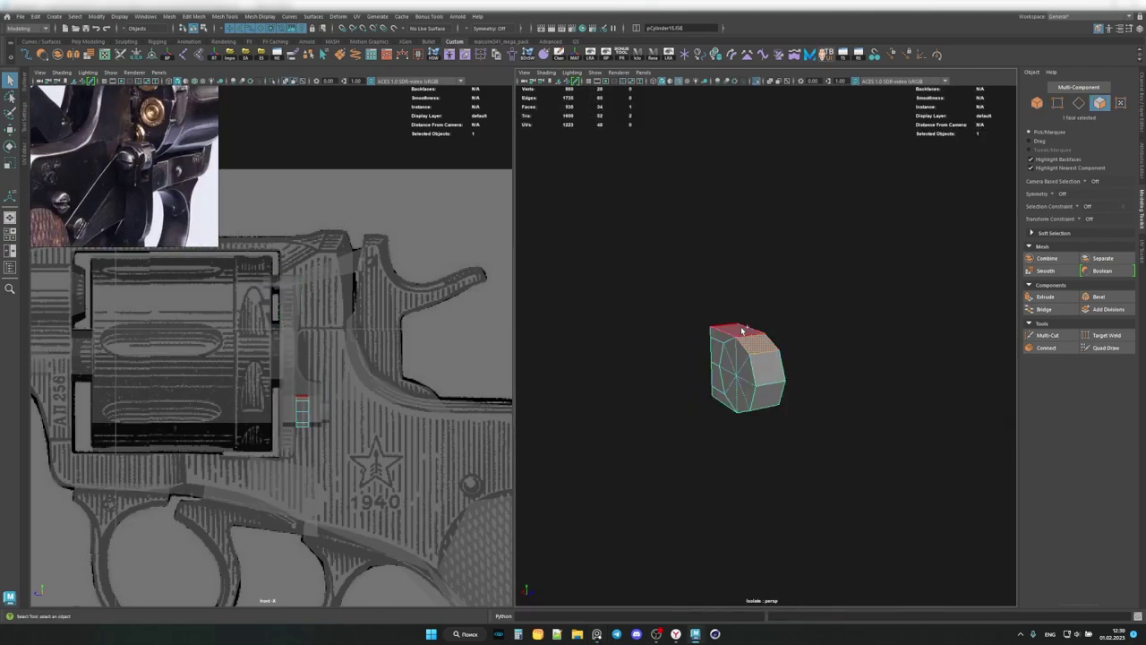
pyautogui.hotkey('ctrl', '1')
pyautogui.press('F8')
pyautogui.moveTo(743, 331)
pyautogui.keyDown('alt'); pyautogui.mouseDown()
pyautogui.moveTo(718, 341)
pyautogui.moveTo(627, 333)
pyautogui.mouseUp(); pyautogui.keyUp('alt')
pyautogui.press('e')
pyautogui.scroll(-5, 719, 341)
pyautogui.scroll(-3, 678, 331)
pyautogui.scroll(-3, 184, 295)
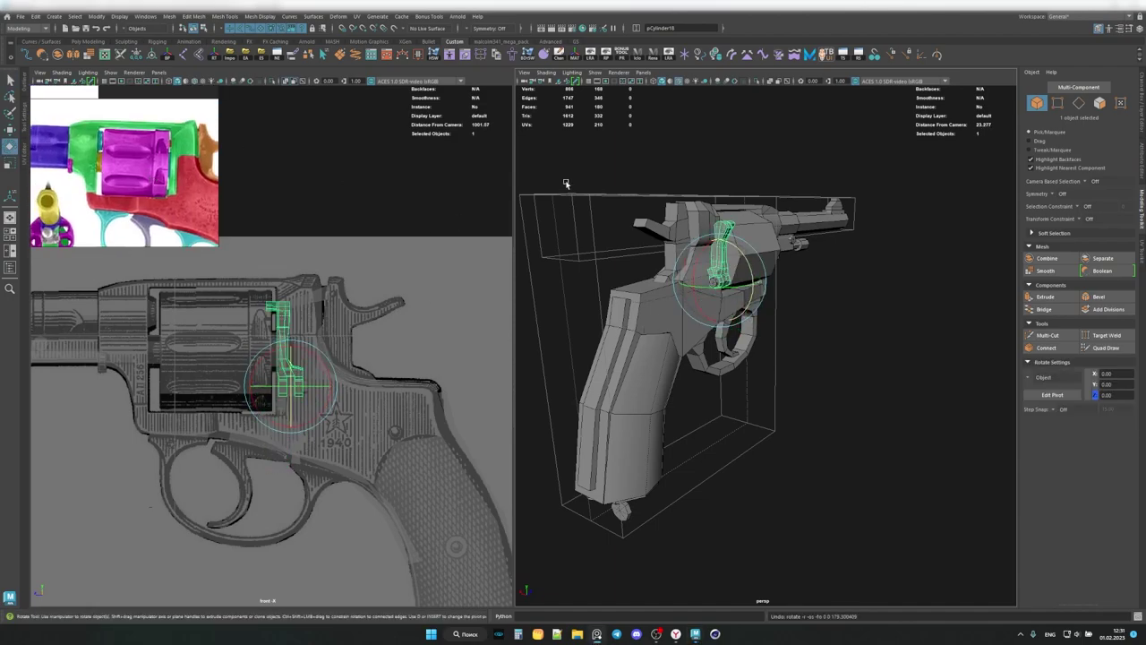
# Select a grip edge loop and back-strip face pCube12.f[3], move it, then go to vertices.
pyautogui.click(895, 466)
pyautogui.moveTo(896, 466)
pyautogui.keyDown('alt'); pyautogui.mouseDown()
pyautogui.moveTo(725, 227)
pyautogui.moveTo(713, 341)
pyautogui.moveTo(992, 304)
pyautogui.moveTo(806, 314)
pyautogui.moveTo(768, 332)
pyautogui.moveTo(757, 363)
pyautogui.moveTo(711, 383)
pyautogui.moveTo(809, 366)
pyautogui.moveTo(757, 397)
pyautogui.moveTo(792, 348)
pyautogui.moveTo(875, 330)
pyautogui.mouseUp(); pyautogui.keyUp('alt')
pyautogui.scroll(-3, 725, 227)
pyautogui.scroll(5, 806, 313)
pyautogui.doubleClick(806, 317)
pyautogui.click(768, 332)
pyautogui.press('w')
pyautogui.press('F9')
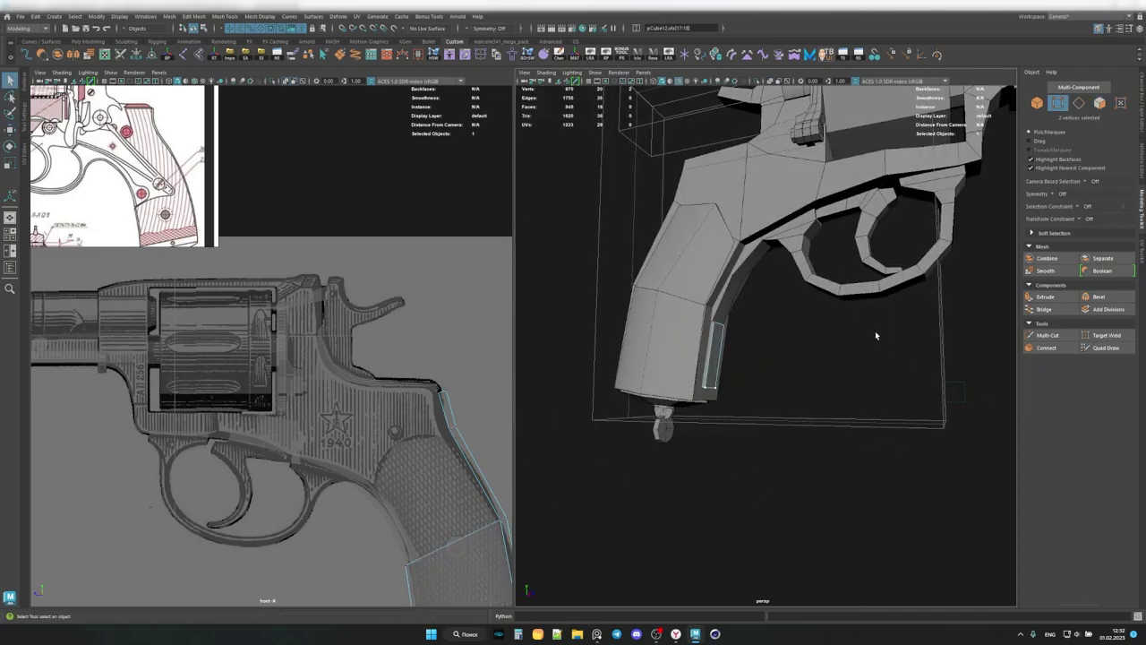
# Place the flat box beneath the grip, isolate the grip bottom pieces and ready the box for moving.
pyautogui.keyDown('alt'); pyautogui.moveTo(631, 314); pyautogui.dragTo(824, 328); pyautogui.keyUp('alt')
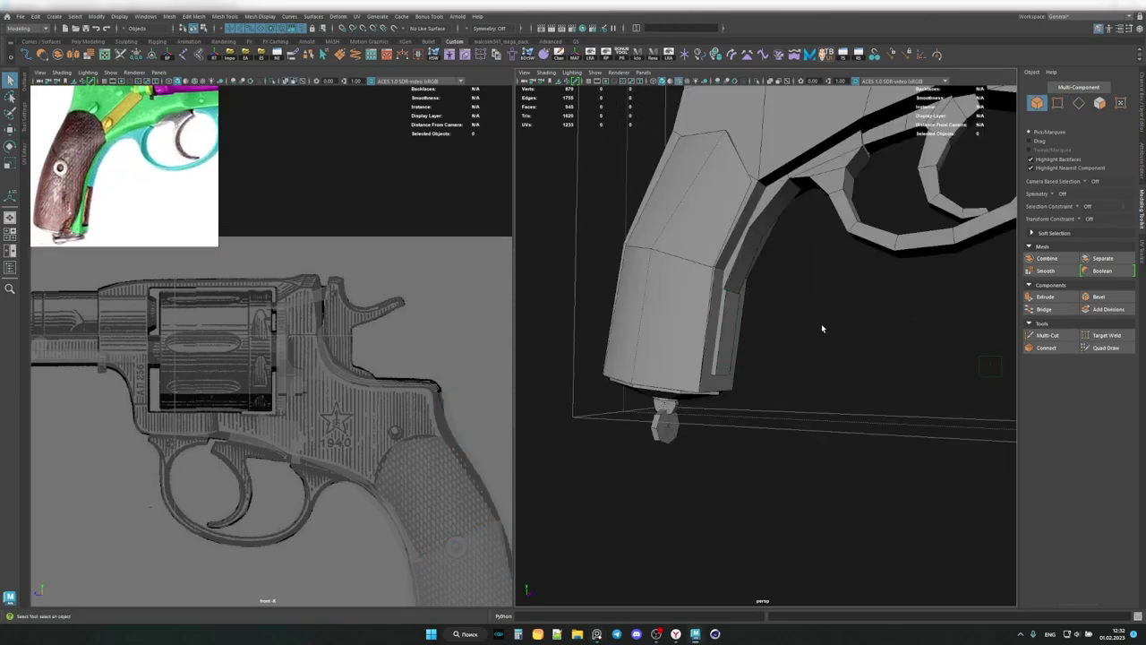
pyautogui.moveTo(793, 219)
pyautogui.mouseDown()
pyautogui.moveTo(807, 385)
pyautogui.moveTo(624, 363)
pyautogui.mouseUp()
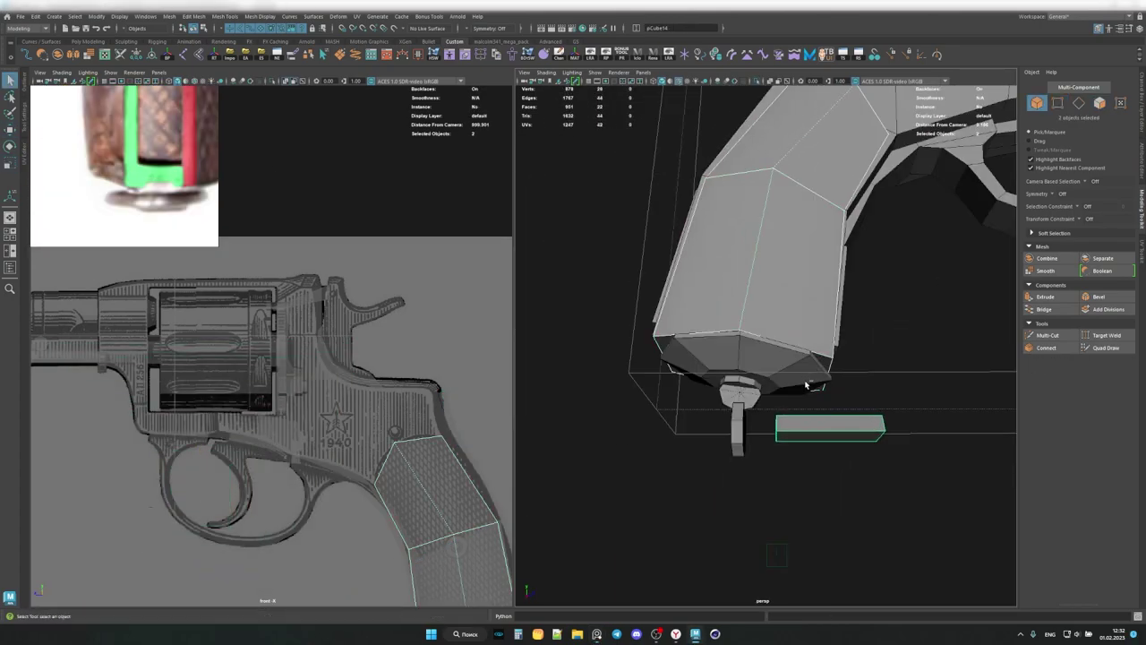
pyautogui.hotkey('ctrl', '1')
pyautogui.moveTo(818, 368)
pyautogui.keyDown('alt'); pyautogui.mouseDown()
pyautogui.moveTo(813, 414)
pyautogui.moveTo(899, 370)
pyautogui.moveTo(846, 384)
pyautogui.moveTo(817, 343)
pyautogui.mouseUp(); pyautogui.keyUp('alt')
pyautogui.click(815, 406)
pyautogui.press('w')
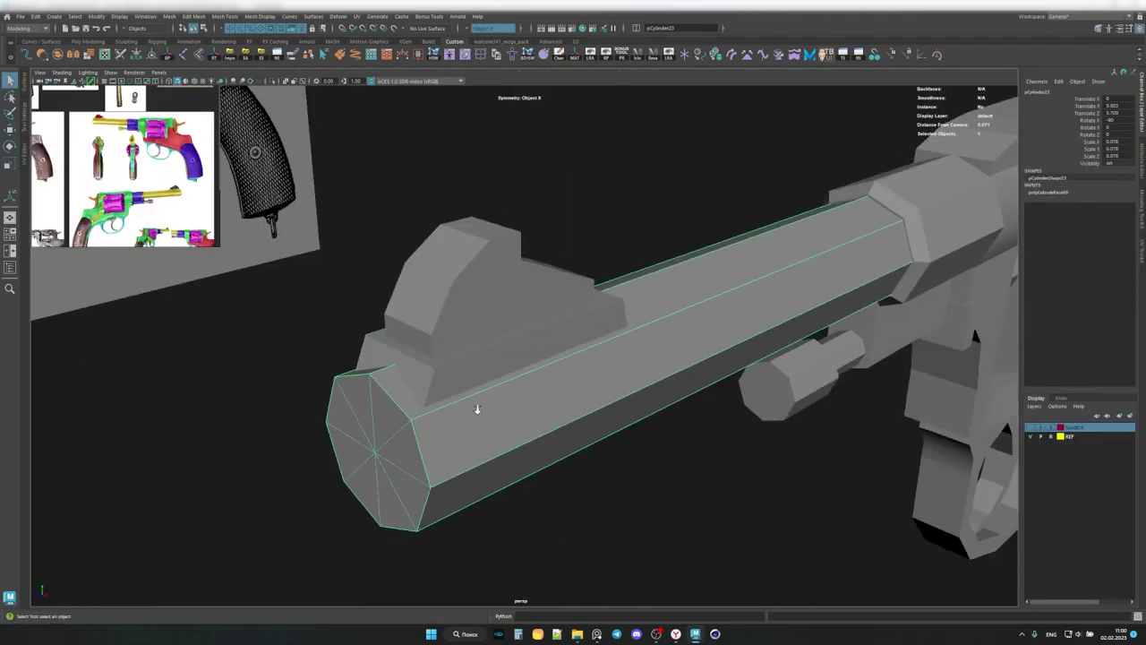
# Smooth the barrel mesh and adjust its number of divisions.
pyautogui.click(89, 55)
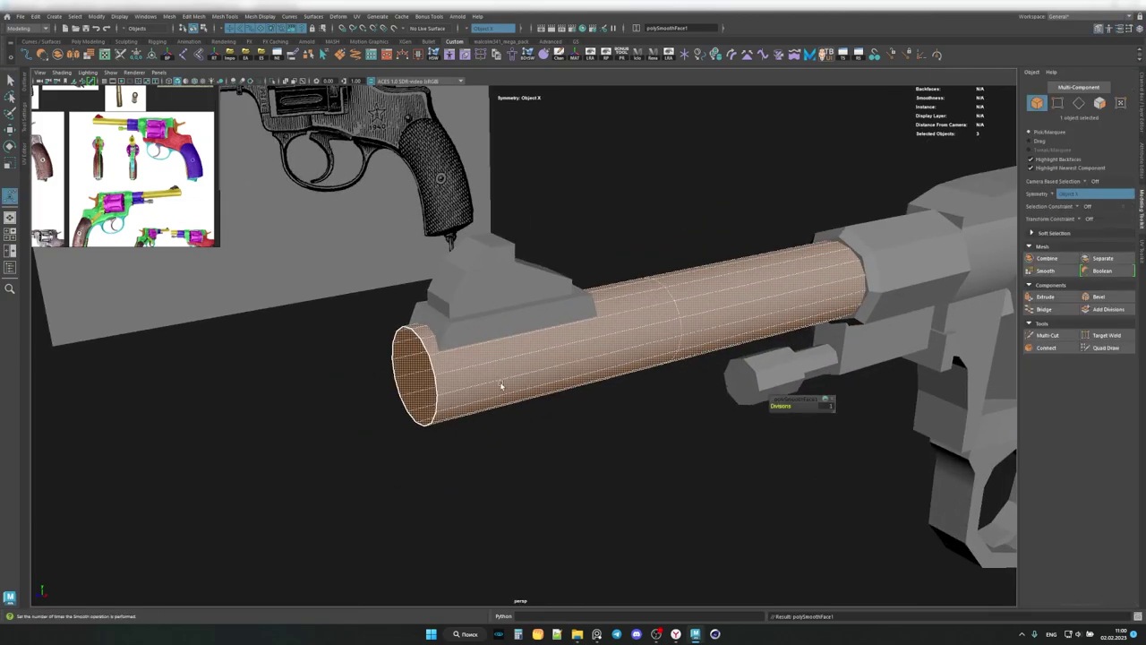
pyautogui.keyDown('alt'); pyautogui.moveTo(501, 379); pyautogui.dragTo(585, 398); pyautogui.keyUp('alt')
pyautogui.press('w')
# Check the rib in a split layout through the front and side cameras.
pyautogui.press('space')
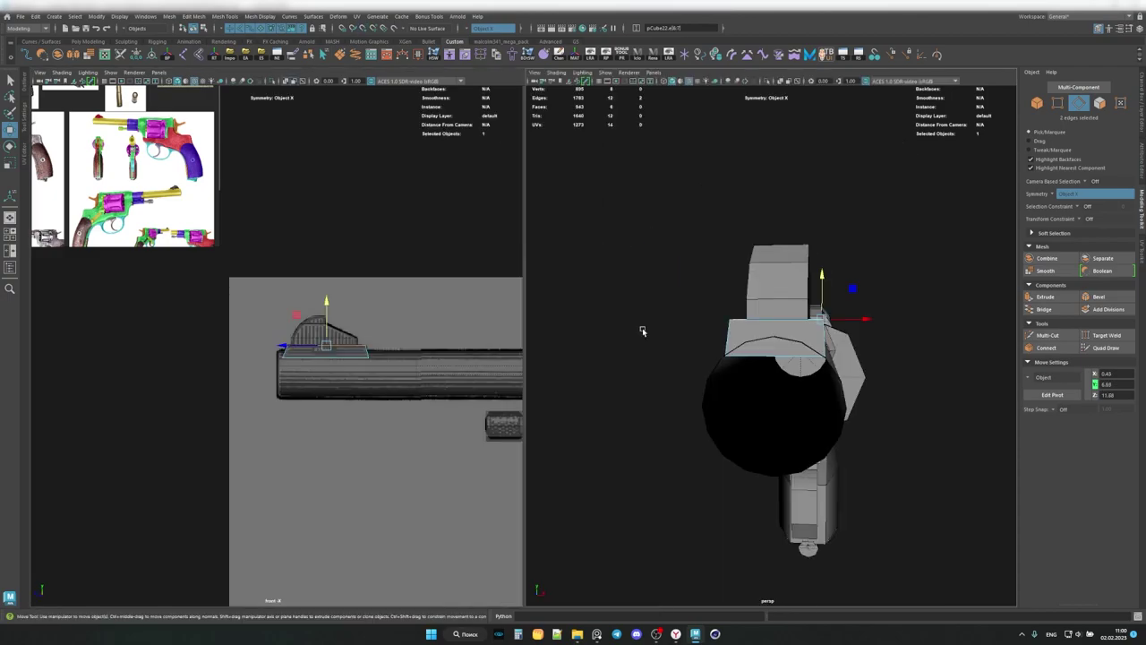
pyautogui.click(40, 72)
pyautogui.click(134, 156)
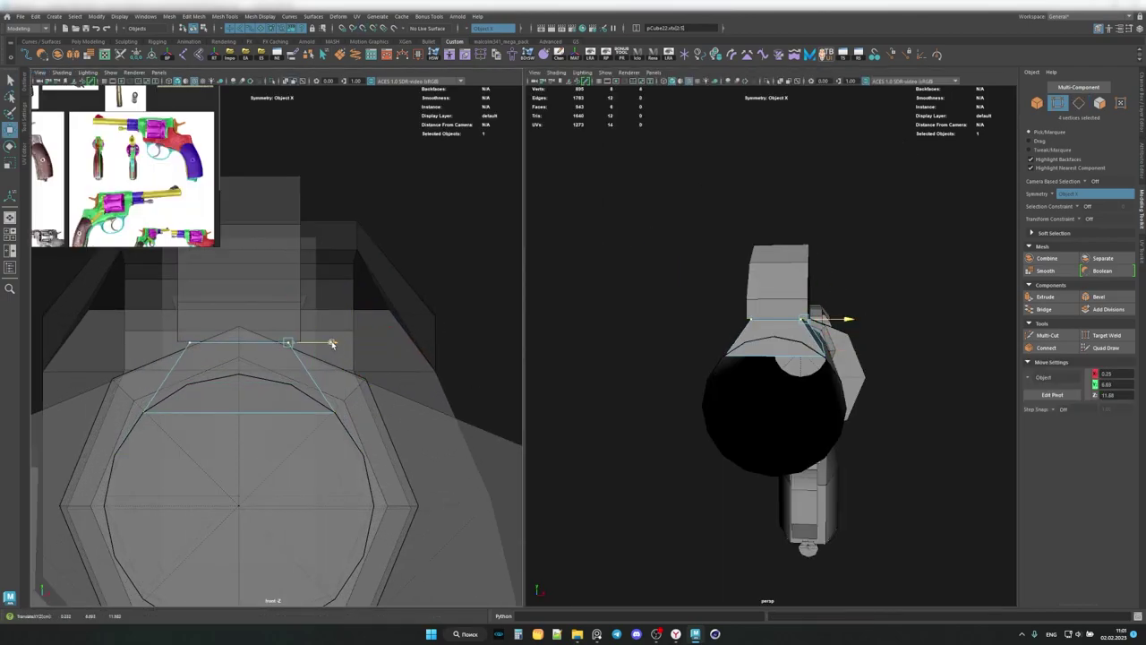
pyautogui.click(39, 72)
pyautogui.click(134, 161)
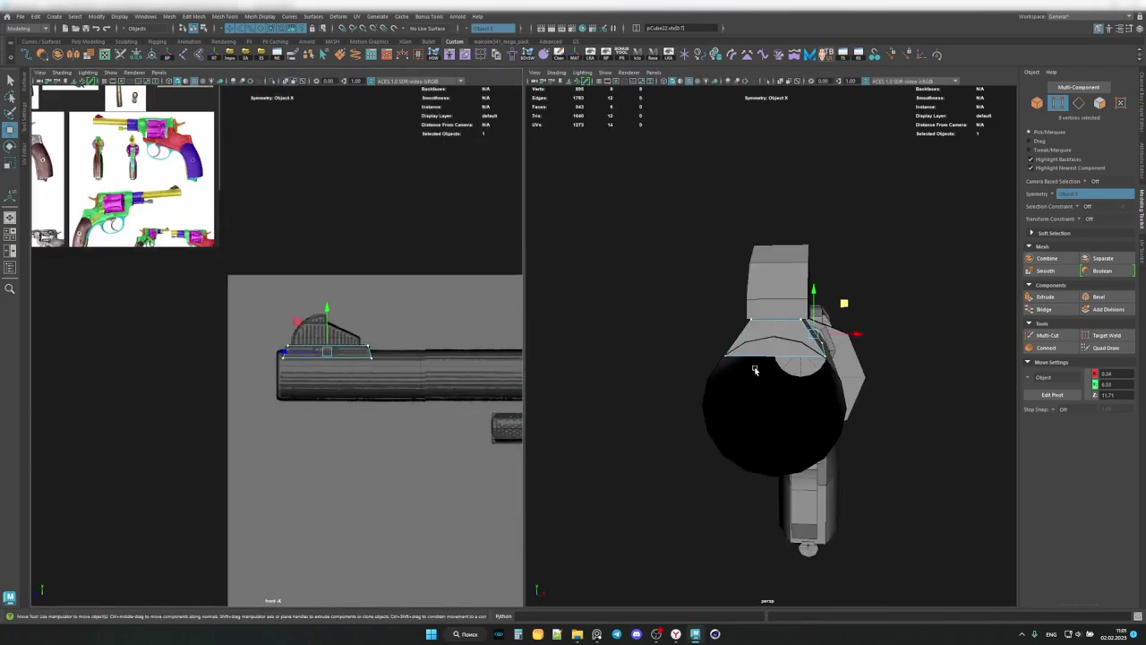
pyautogui.press('q')
pyautogui.keyDown('alt'); pyautogui.moveTo(741, 333); pyautogui.dragTo(680, 335); pyautogui.keyUp('alt')
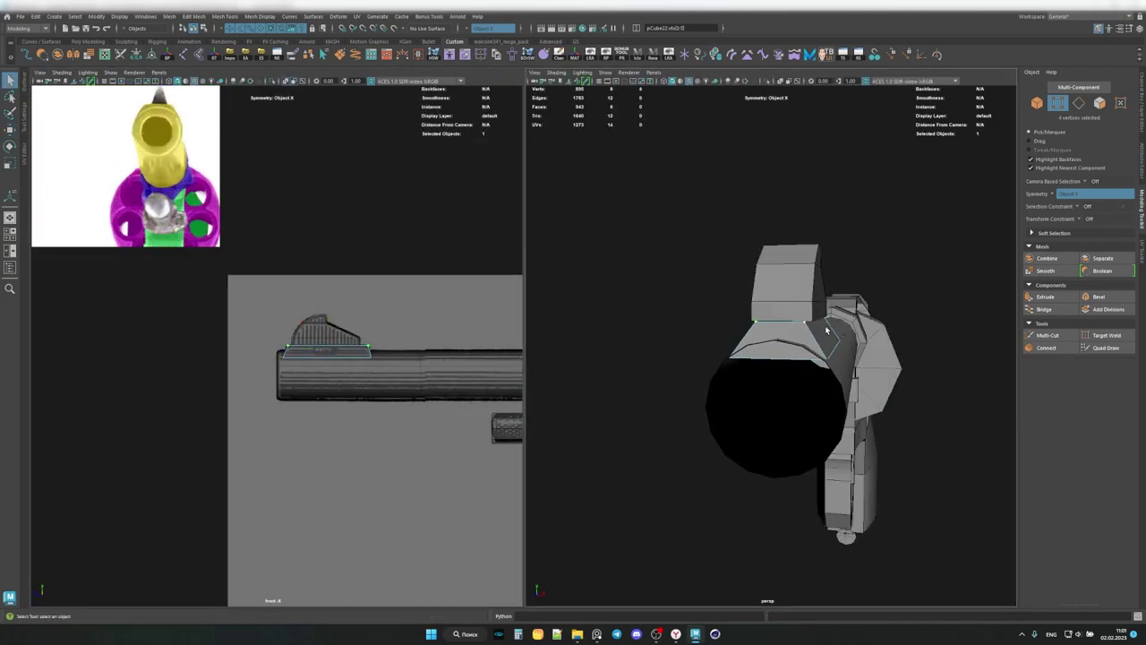
pyautogui.press('space')
# Frame and isolate the barrel to inspect the rib's front, then save the scene.
pyautogui.press('f')
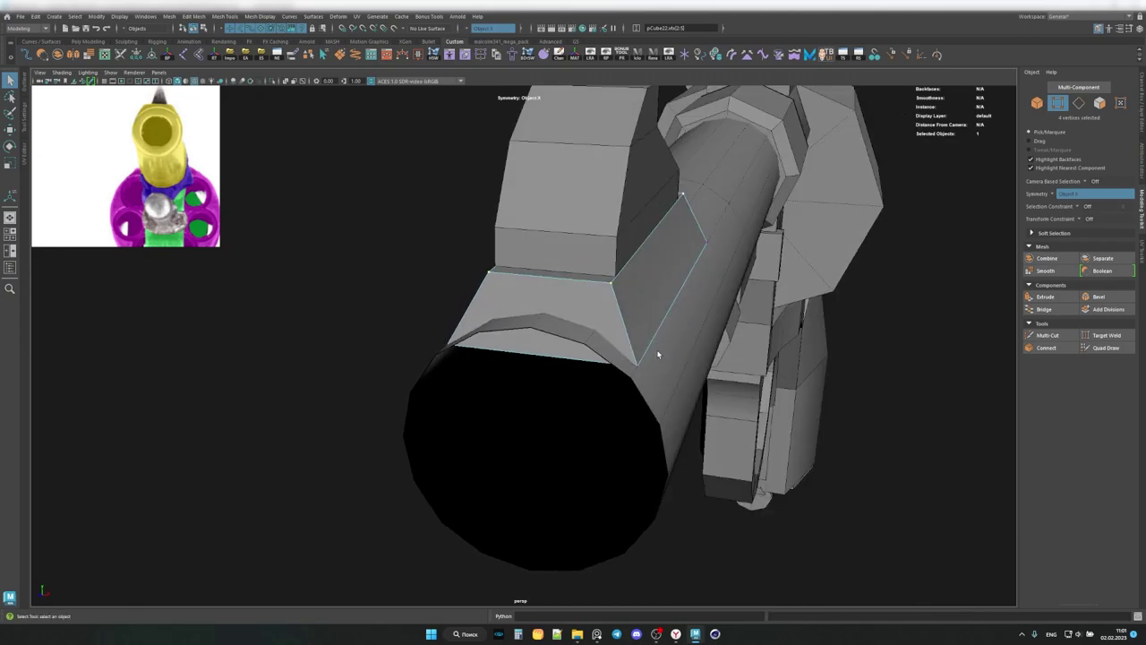
pyautogui.moveTo(658, 354)
pyautogui.keyDown('alt'); pyautogui.mouseDown()
pyautogui.moveTo(561, 299)
pyautogui.moveTo(636, 355)
pyautogui.mouseUp(); pyautogui.keyUp('alt')
pyautogui.keyDown('alt'); pyautogui.moveTo(784, 408); pyautogui.dragTo(798, 397); pyautogui.keyUp('alt')
pyautogui.press('q')
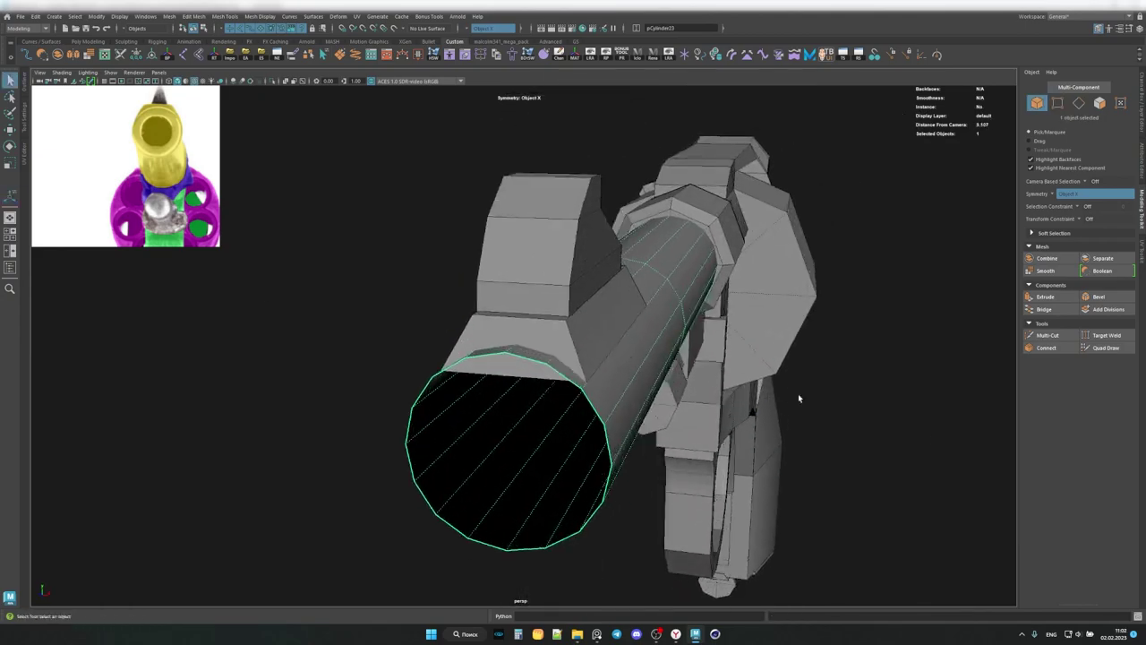
pyautogui.hotkey('ctrl', '1')
pyautogui.press('F8')
pyautogui.hotkey('ctrl', '1')
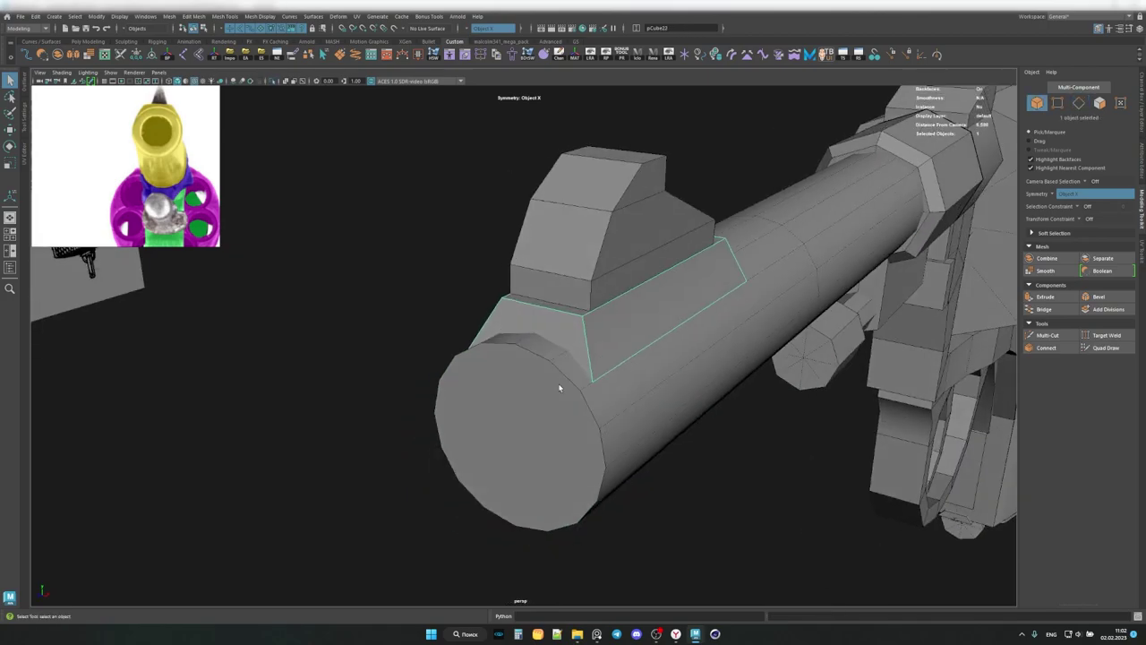
pyautogui.moveTo(743, 340)
pyautogui.keyDown('alt'); pyautogui.mouseDown()
pyautogui.moveTo(627, 402)
pyautogui.moveTo(478, 435)
pyautogui.moveTo(520, 363)
pyautogui.mouseUp(); pyautogui.keyUp('alt')
pyautogui.hotkey('ctrl', 's')
pyautogui.keyDown('shift'); pyautogui.moveTo(520, 363); pyautogui.dragTo(474, 365, button='right'); pyautogui.keyUp('shift')
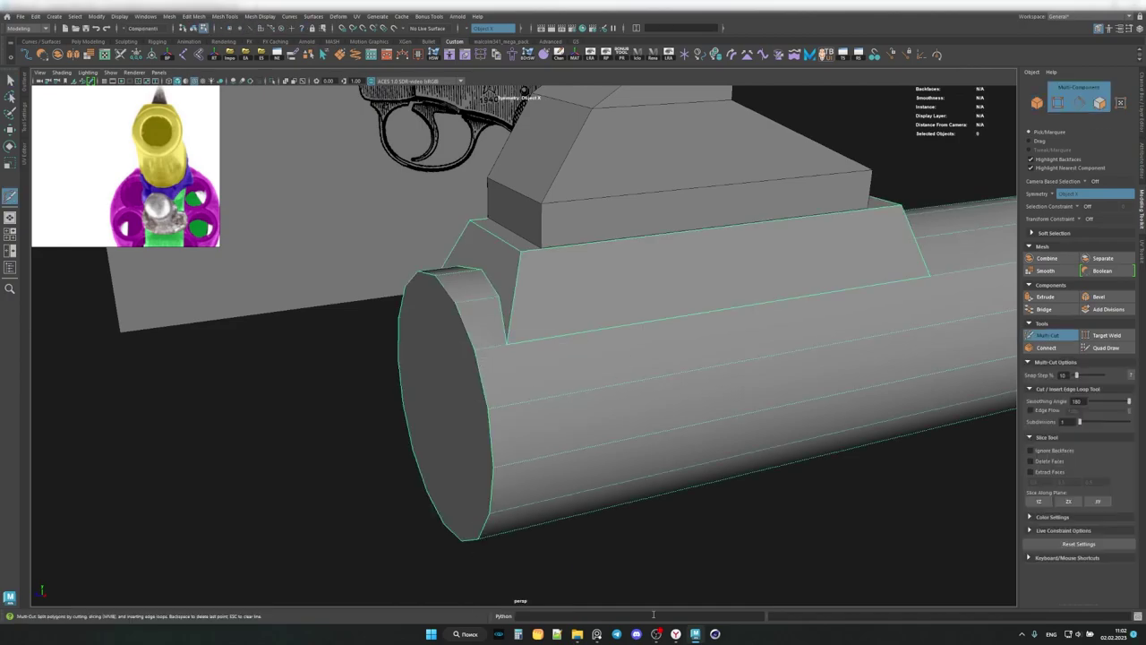
# Insert a new edge loop around the barrel and pick a vertex on the rib's front.
pyautogui.moveTo(525, 396)
pyautogui.keyDown('alt'); pyautogui.mouseDown()
pyautogui.moveTo(538, 385)
pyautogui.moveTo(742, 366)
pyautogui.moveTo(341, 398)
pyautogui.mouseUp(); pyautogui.keyUp('alt')
pyautogui.keyDown('ctrl'); pyautogui.click(743, 366); pyautogui.keyUp('ctrl')
pyautogui.press('w')
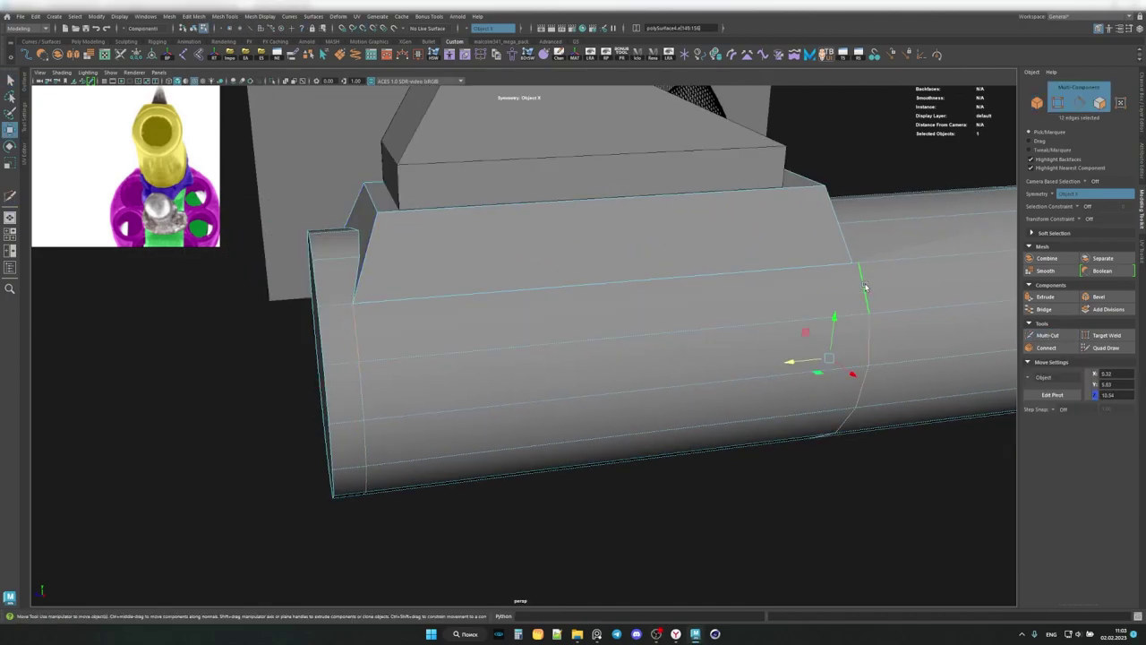
pyautogui.press('q')
pyautogui.keyDown('alt'); pyautogui.moveTo(865, 287); pyautogui.dragTo(252, 145); pyautogui.keyUp('alt')
pyautogui.click(605, 317)
pyautogui.keyDown('alt'); pyautogui.moveTo(606, 317); pyautogui.dragTo(666, 349); pyautogui.keyUp('alt')
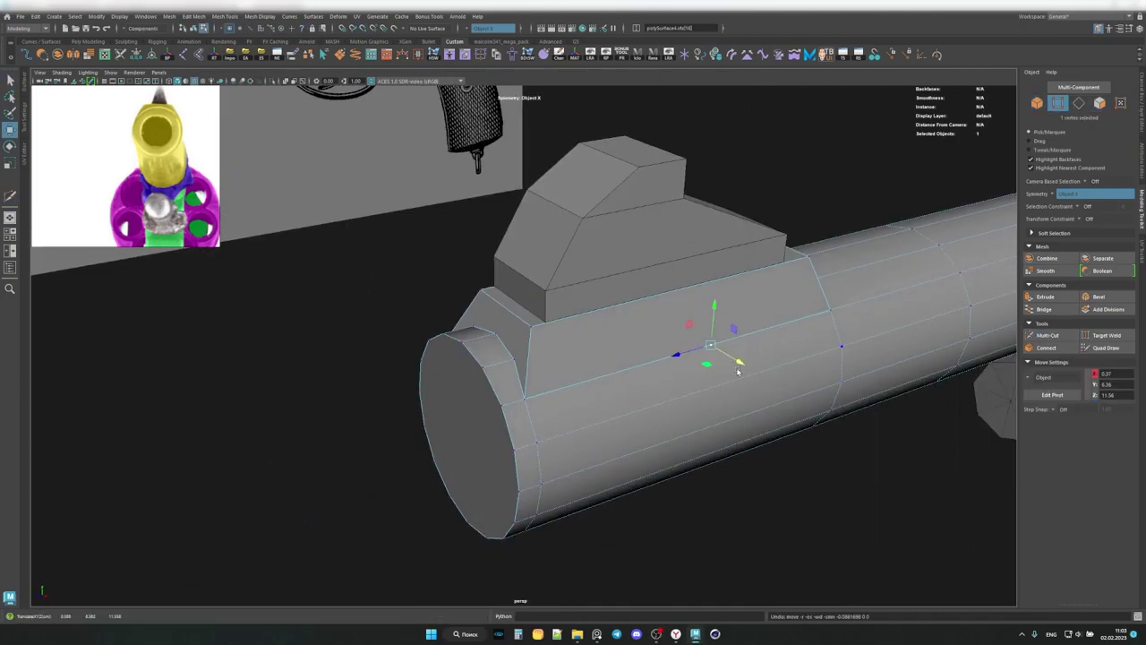
pyautogui.moveTo(623, 405); pyautogui.dragTo(770, 403, button='right')
pyautogui.moveTo(770, 403)
pyautogui.keyDown('alt'); pyautogui.mouseDown()
pyautogui.moveTo(724, 376)
pyautogui.moveTo(679, 423)
pyautogui.moveTo(569, 405)
pyautogui.moveTo(638, 384)
pyautogui.mouseUp(); pyautogui.keyUp('alt')
# Isolate the barrel and Multi-Cut a new edge across the rib's front.
pyautogui.hotkey('ctrl', '1')
pyautogui.keyDown('shift'); pyautogui.moveTo(639, 383); pyautogui.dragTo(662, 412, button='right'); pyautogui.keyUp('shift')
pyautogui.keyDown('alt'); pyautogui.moveTo(663, 412); pyautogui.dragTo(578, 335); pyautogui.keyUp('alt')
pyautogui.moveTo(675, 417)
pyautogui.keyDown('alt'); pyautogui.mouseDown()
pyautogui.moveTo(474, 302)
pyautogui.moveTo(573, 240)
pyautogui.moveTo(486, 310)
pyautogui.moveTo(476, 385)
pyautogui.mouseUp(); pyautogui.keyUp('alt')
pyautogui.press('w')
pyautogui.keyDown('shift'); pyautogui.moveTo(475, 385); pyautogui.dragTo(524, 351, button='right'); pyautogui.keyUp('shift')
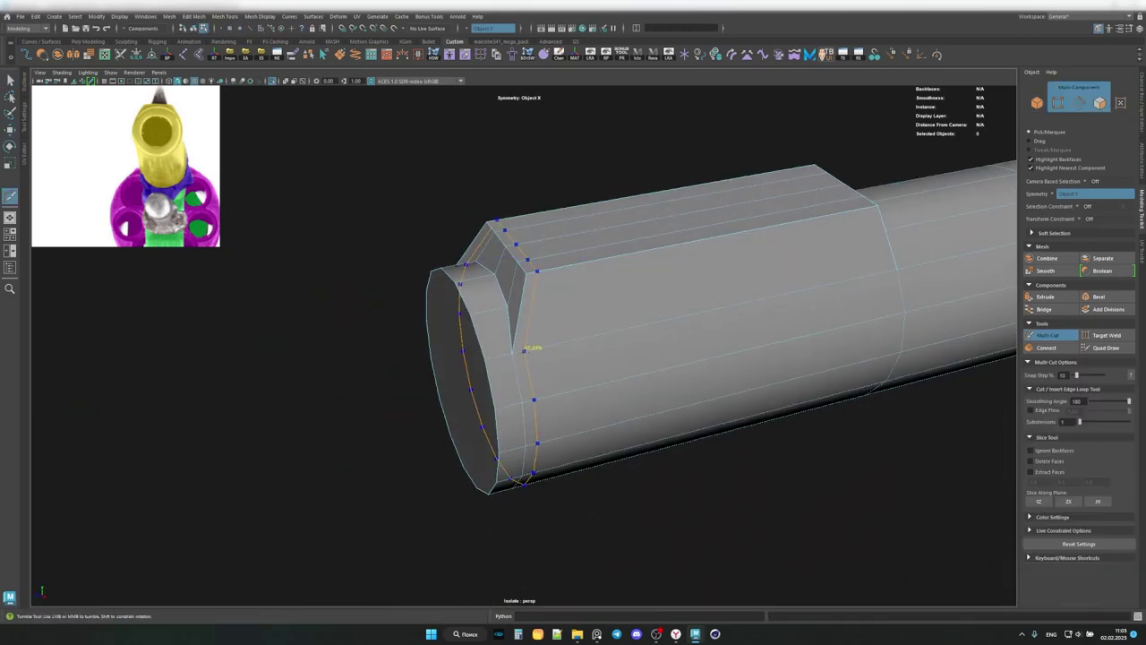
pyautogui.moveTo(524, 351)
pyautogui.keyDown('alt'); pyautogui.mouseDown()
pyautogui.moveTo(544, 356)
pyautogui.moveTo(582, 296)
pyautogui.moveTo(661, 359)
pyautogui.mouseUp(); pyautogui.keyUp('alt')
pyautogui.press('q')
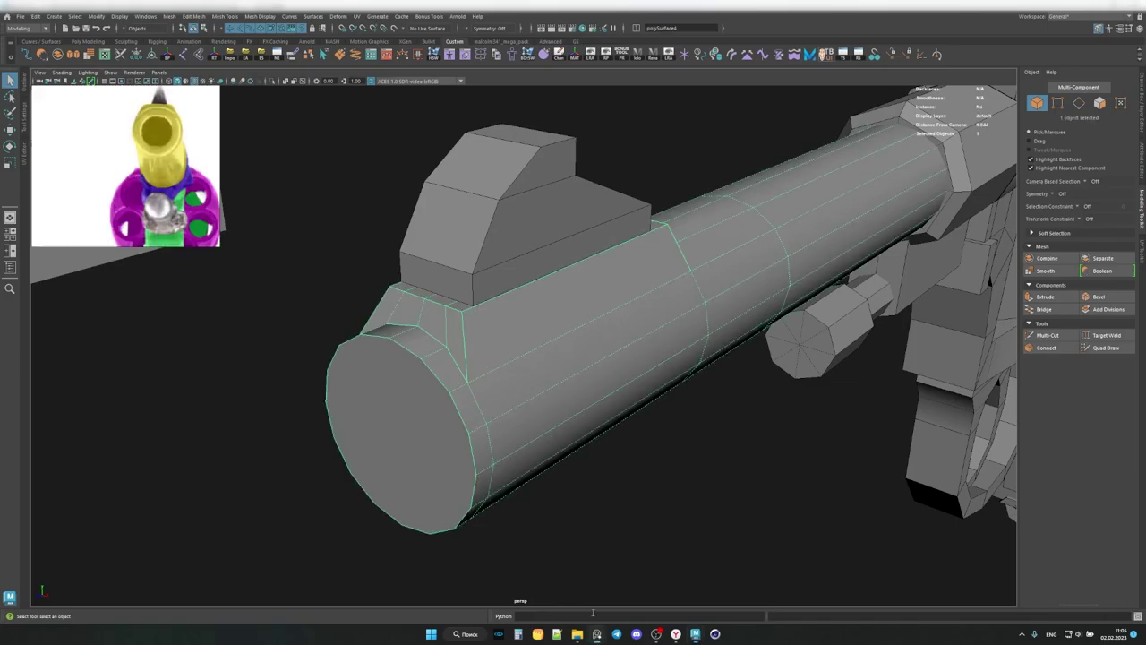
# Merge the barrel's overlapping vertices.
pyautogui.moveTo(430, 354)
pyautogui.keyDown('alt'); pyautogui.mouseDown()
pyautogui.moveTo(448, 367)
pyautogui.moveTo(417, 376)
pyautogui.moveTo(422, 347)
pyautogui.mouseUp(); pyautogui.keyUp('alt')
pyautogui.keyDown('alt'); pyautogui.moveTo(422, 347); pyautogui.dragTo(519, 314, button='right'); pyautogui.keyUp('alt')
pyautogui.keyDown('alt'); pyautogui.moveTo(520, 314); pyautogui.dragTo(310, 343); pyautogui.keyUp('alt')
pyautogui.keyDown('shift'); pyautogui.moveTo(310, 343); pyautogui.dragTo(838, 573, button='right'); pyautogui.keyUp('shift')
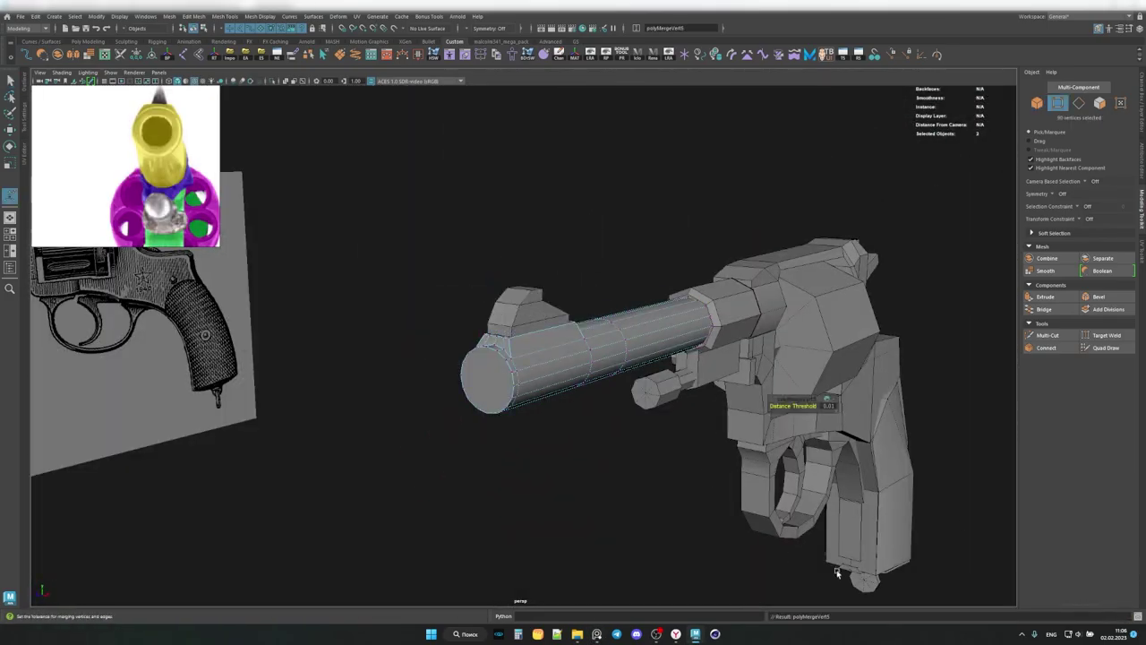
pyautogui.press('F8')
pyautogui.press('f')
# Delete the stray faces on the rib's side.
pyautogui.hotkey('ctrl', '1')
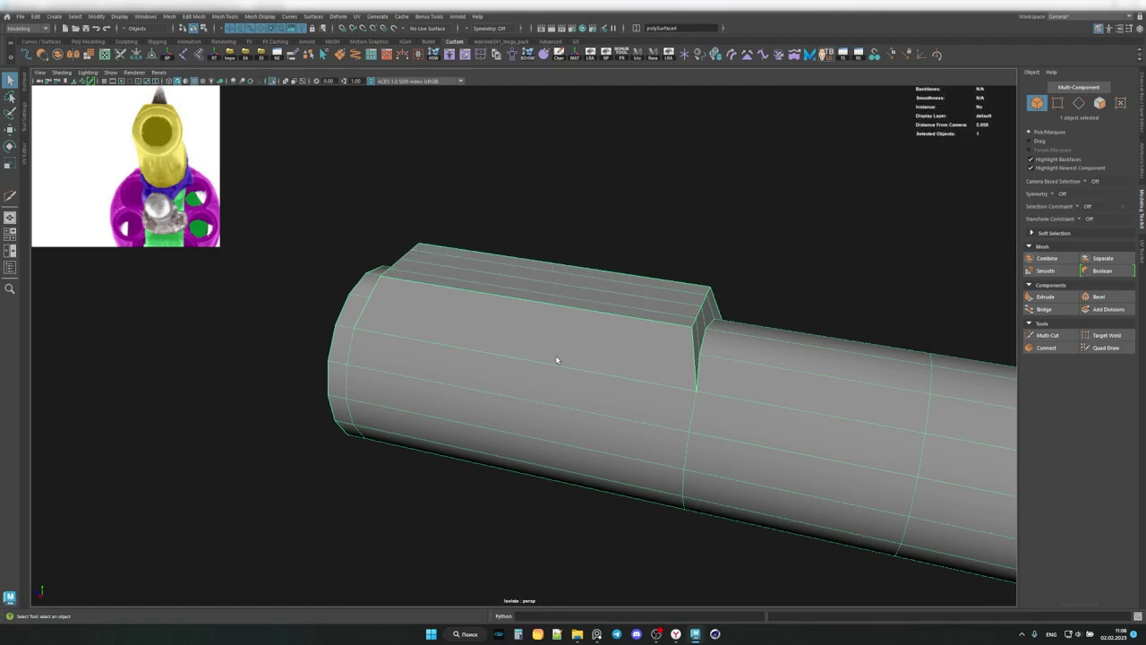
pyautogui.press('q')
pyautogui.keyDown('alt'); pyautogui.moveTo(574, 386); pyautogui.dragTo(555, 384); pyautogui.keyUp('alt')
pyautogui.moveTo(559, 162)
pyautogui.keyDown('alt'); pyautogui.mouseDown()
pyautogui.moveTo(821, 399)
pyautogui.moveTo(352, 370)
pyautogui.mouseUp(); pyautogui.keyUp('alt')
pyautogui.press('Delete')
# Bridge the hole in the barrel, fill the remaining gap and delete the end cap face.
pyautogui.moveTo(600, 332)
pyautogui.keyDown('alt'); pyautogui.mouseDown()
pyautogui.moveTo(537, 257)
pyautogui.moveTo(596, 248)
pyautogui.moveTo(463, 135)
pyautogui.mouseUp(); pyautogui.keyUp('alt')
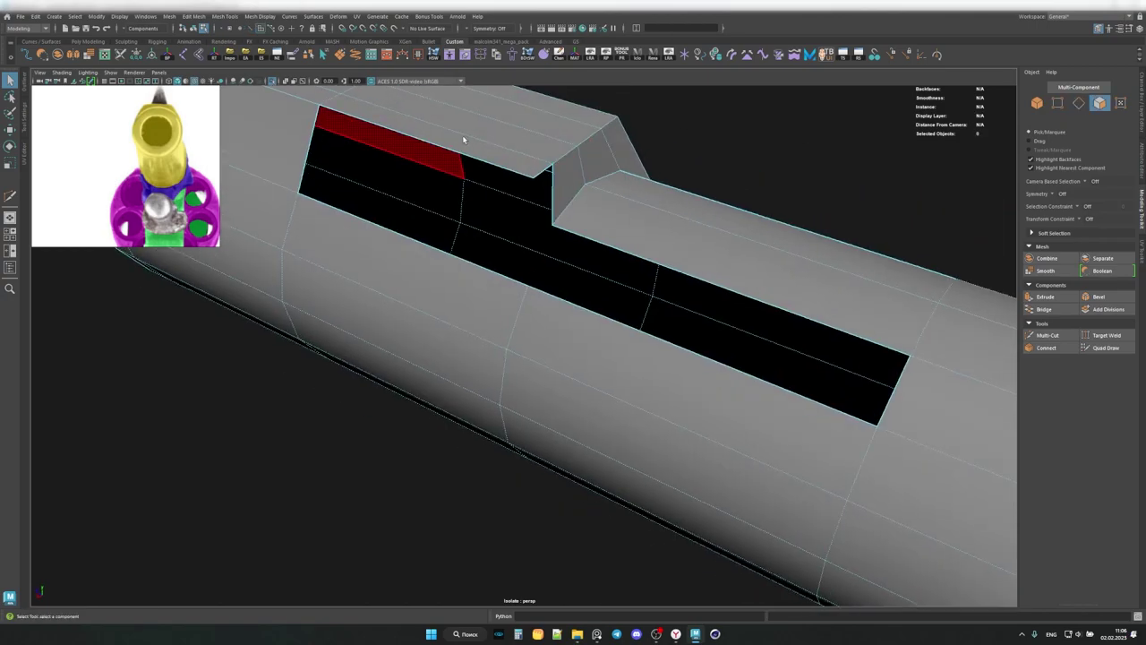
pyautogui.keyDown('shift'); pyautogui.moveTo(463, 136); pyautogui.dragTo(628, 315, button='right'); pyautogui.keyUp('shift')
pyautogui.keyDown('shift'); pyautogui.moveTo(608, 240); pyautogui.dragTo(614, 340, button='right'); pyautogui.keyUp('shift')
pyautogui.moveTo(615, 340)
pyautogui.keyDown('alt'); pyautogui.mouseDown()
pyautogui.moveTo(643, 226)
pyautogui.moveTo(545, 299)
pyautogui.moveTo(658, 349)
pyautogui.moveTo(495, 353)
pyautogui.moveTo(507, 497)
pyautogui.moveTo(578, 294)
pyautogui.mouseUp(); pyautogui.keyUp('alt')
pyautogui.click(658, 350)
pyautogui.press('Delete')
pyautogui.press('F8')
# Mirror the half barrel into a full symmetric barrel.
pyautogui.keyDown('shift'); pyautogui.moveTo(551, 354); pyautogui.dragTo(578, 285, button='right'); pyautogui.keyUp('shift')
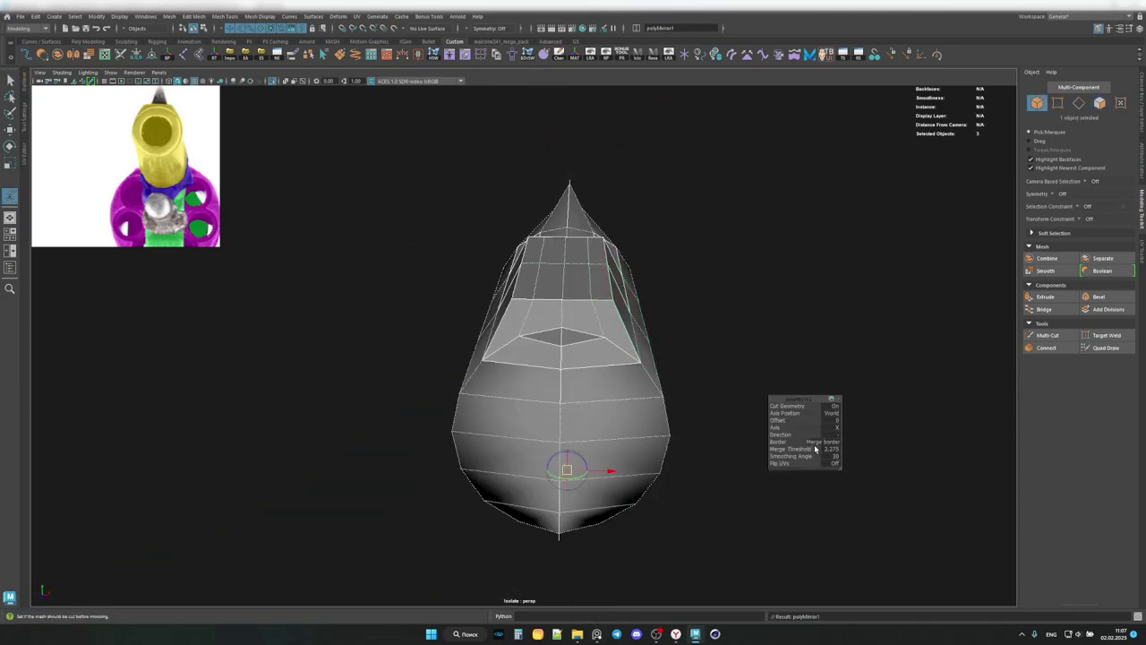
pyautogui.moveTo(649, 263)
pyautogui.keyDown('alt'); pyautogui.mouseDown()
pyautogui.moveTo(627, 296)
pyautogui.moveTo(564, 340)
pyautogui.moveTo(473, 351)
pyautogui.moveTo(535, 355)
pyautogui.mouseUp(); pyautogui.keyUp('alt')
pyautogui.press('F10')
pyautogui.keyDown('shift'); pyautogui.moveTo(535, 355); pyautogui.dragTo(501, 376, button='right'); pyautogui.keyUp('shift')
# Bevel the border edges around the barrel's open end.
pyautogui.moveTo(502, 377)
pyautogui.keyDown('alt'); pyautogui.mouseDown()
pyautogui.moveTo(409, 382)
pyautogui.moveTo(495, 390)
pyautogui.moveTo(654, 378)
pyautogui.moveTo(410, 379)
pyautogui.moveTo(502, 385)
pyautogui.mouseUp(); pyautogui.keyUp('alt')
pyautogui.hotkey('ctrl', 'b')
pyautogui.moveTo(770, 406)
pyautogui.keyDown('alt'); pyautogui.mouseDown()
pyautogui.moveTo(431, 335)
pyautogui.moveTo(487, 350)
pyautogui.moveTo(465, 376)
pyautogui.mouseUp(); pyautogui.keyUp('alt')
pyautogui.keyDown('shift'); pyautogui.moveTo(466, 376); pyautogui.dragTo(473, 383, button='right'); pyautogui.keyUp('shift')
pyautogui.moveTo(474, 384)
pyautogui.keyDown('alt'); pyautogui.mouseDown()
pyautogui.moveTo(625, 274)
pyautogui.moveTo(591, 335)
pyautogui.moveTo(653, 340)
pyautogui.moveTo(525, 251)
pyautogui.moveTo(609, 370)
pyautogui.mouseUp(); pyautogui.keyUp('alt')
pyautogui.press('q')
# Add Multi-Cut support loops near the barrel's open end.
pyautogui.scroll(3, 607, 364)
pyautogui.keyDown('shift'); pyautogui.moveTo(607, 364); pyautogui.dragTo(516, 361, button='right'); pyautogui.keyUp('shift')
pyautogui.moveTo(516, 361)
pyautogui.keyDown('alt'); pyautogui.mouseDown()
pyautogui.moveTo(634, 348)
pyautogui.moveTo(532, 364)
pyautogui.moveTo(568, 405)
pyautogui.moveTo(597, 396)
pyautogui.mouseUp(); pyautogui.keyUp('alt')
pyautogui.scroll(2, 593, 353)
pyautogui.press('q')
pyautogui.press('F8')
# Reshape the rib by moving its selected vertices.
pyautogui.click(568, 404)
pyautogui.press('F9')
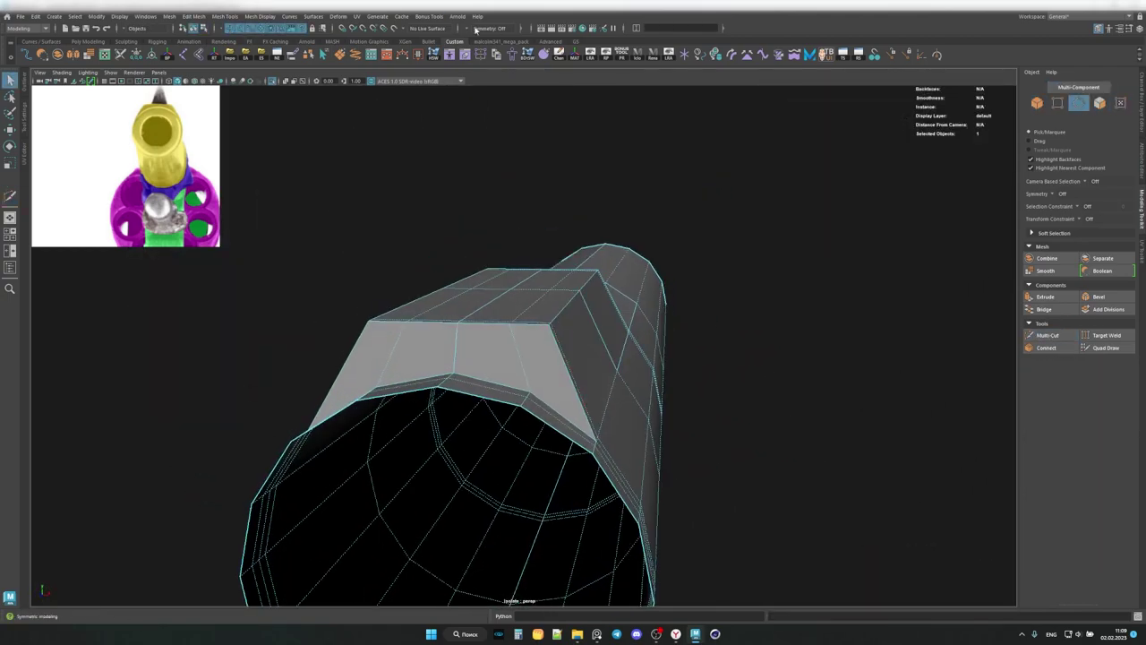
pyautogui.press('w')
pyautogui.moveTo(573, 257)
pyautogui.mouseDown()
pyautogui.moveTo(611, 298)
pyautogui.moveTo(589, 243)
pyautogui.moveTo(535, 307)
pyautogui.moveTo(558, 167)
pyautogui.moveTo(416, 232)
pyautogui.moveTo(466, 269)
pyautogui.mouseUp()
# Return to object mode in the single perspective view and inspect the rounded barrel.
pyautogui.press('F10')
pyautogui.press('F8')
pyautogui.press('space')
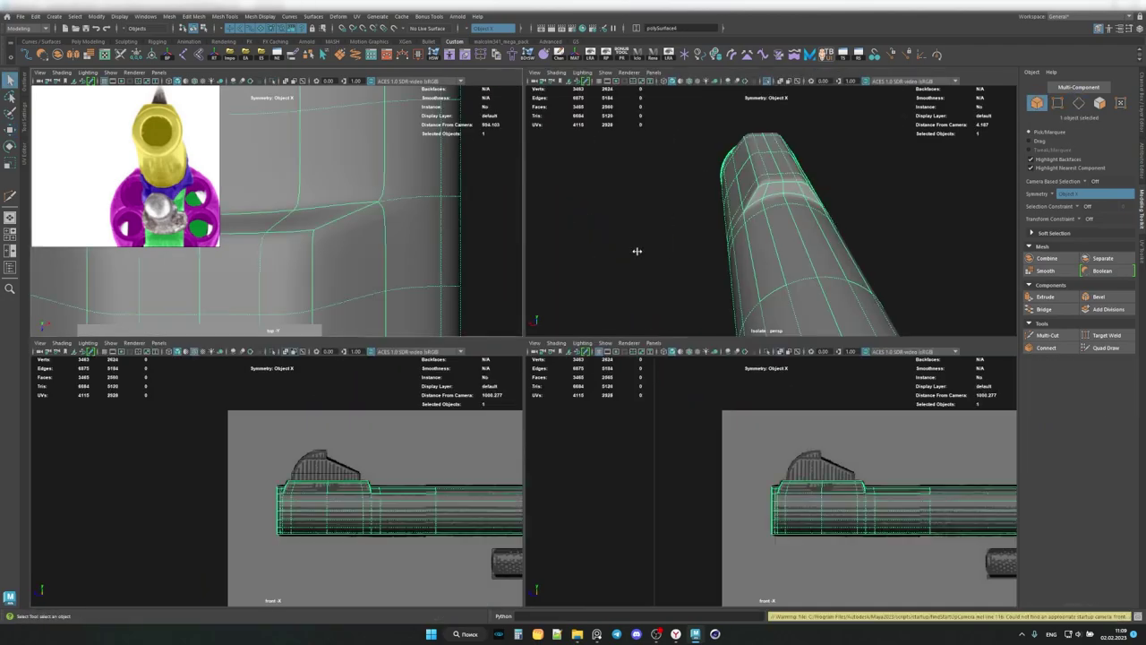
pyautogui.press('space')
pyautogui.press('q')
pyautogui.moveTo(550, 343)
pyautogui.keyDown('alt'); pyautogui.mouseDown()
pyautogui.moveTo(513, 283)
pyautogui.moveTo(615, 345)
pyautogui.moveTo(584, 329)
pyautogui.moveTo(672, 358)
pyautogui.mouseUp(); pyautogui.keyUp('alt')
pyautogui.click(614, 342)
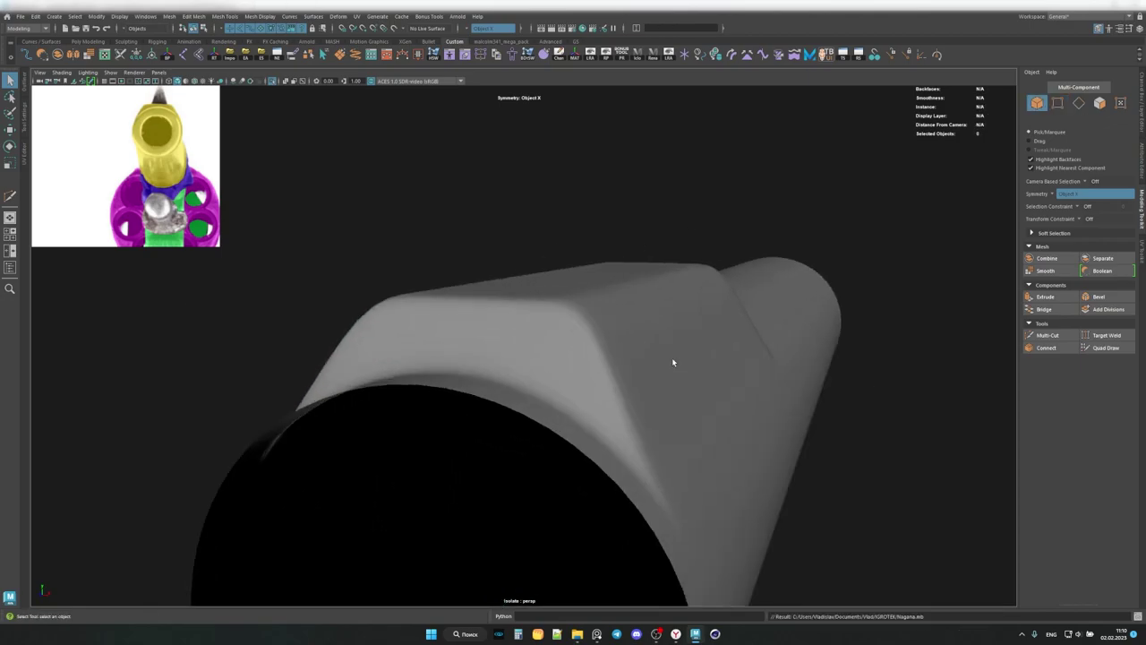
# Bevel the barrel rib's top edge loop with 2 segments.
pyautogui.moveTo(672, 357)
pyautogui.keyDown('shift'); pyautogui.mouseDown(button='right')
pyautogui.moveTo(627, 385)
pyautogui.moveTo(535, 328)
pyautogui.mouseUp(button='right'); pyautogui.keyUp('shift')
pyautogui.moveTo(535, 328)
pyautogui.keyDown('alt'); pyautogui.mouseDown()
pyautogui.moveTo(677, 383)
pyautogui.moveTo(469, 314)
pyautogui.mouseUp(); pyautogui.keyUp('alt')
pyautogui.press('w')
pyautogui.click(474, 314)
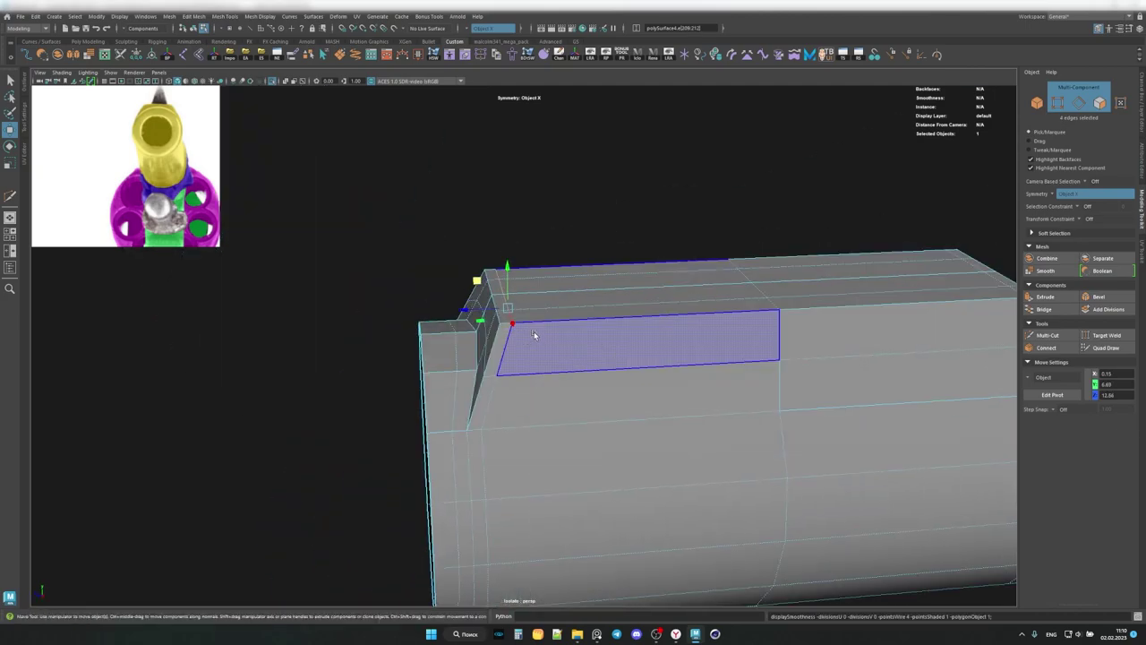
pyautogui.keyDown('alt'); pyautogui.moveTo(551, 385); pyautogui.dragTo(798, 322); pyautogui.keyUp('alt')
pyautogui.doubleClick(799, 309)
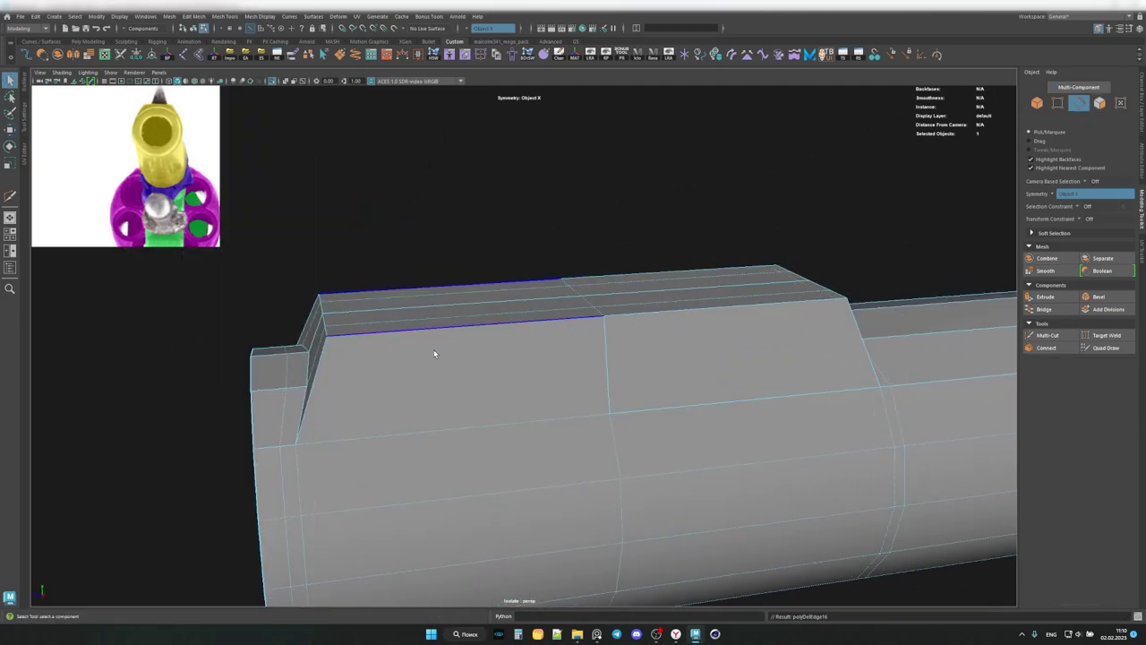
pyautogui.keyDown('alt'); pyautogui.moveTo(433, 353); pyautogui.dragTo(466, 346); pyautogui.keyUp('alt')
pyautogui.keyDown('alt'); pyautogui.moveTo(750, 407); pyautogui.dragTo(770, 410); pyautogui.keyUp('alt')
pyautogui.moveTo(781, 413); pyautogui.dragTo(797, 413)
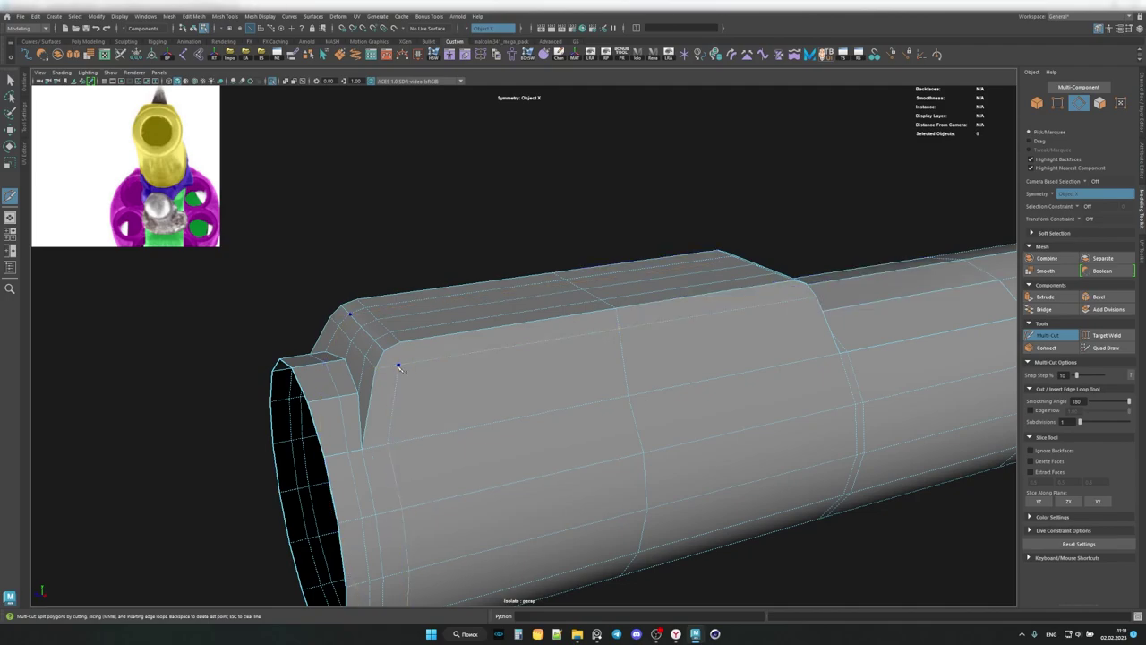
# Add new edge cuts along the barrel rib and return to object mode.
pyautogui.moveTo(400, 367)
pyautogui.keyDown('alt'); pyautogui.mouseDown()
pyautogui.moveTo(466, 394)
pyautogui.moveTo(633, 395)
pyautogui.mouseUp(); pyautogui.keyUp('alt')
pyautogui.keyDown('alt'); pyautogui.moveTo(635, 338); pyautogui.dragTo(594, 384); pyautogui.keyUp('alt')
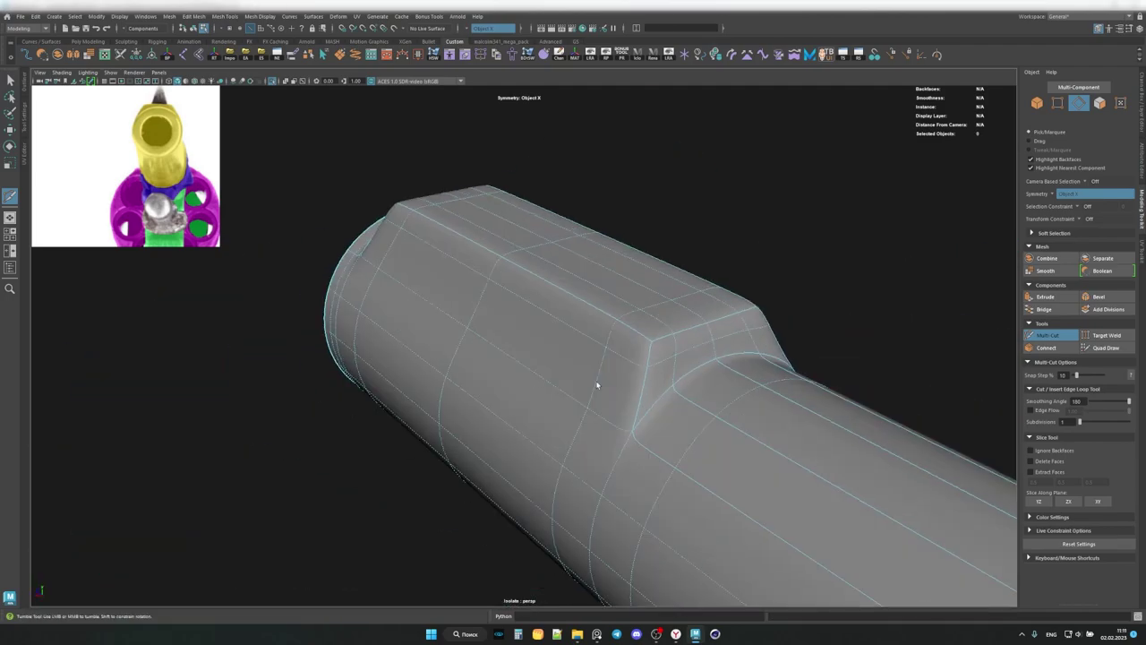
pyautogui.press('q')
pyautogui.press('F8')
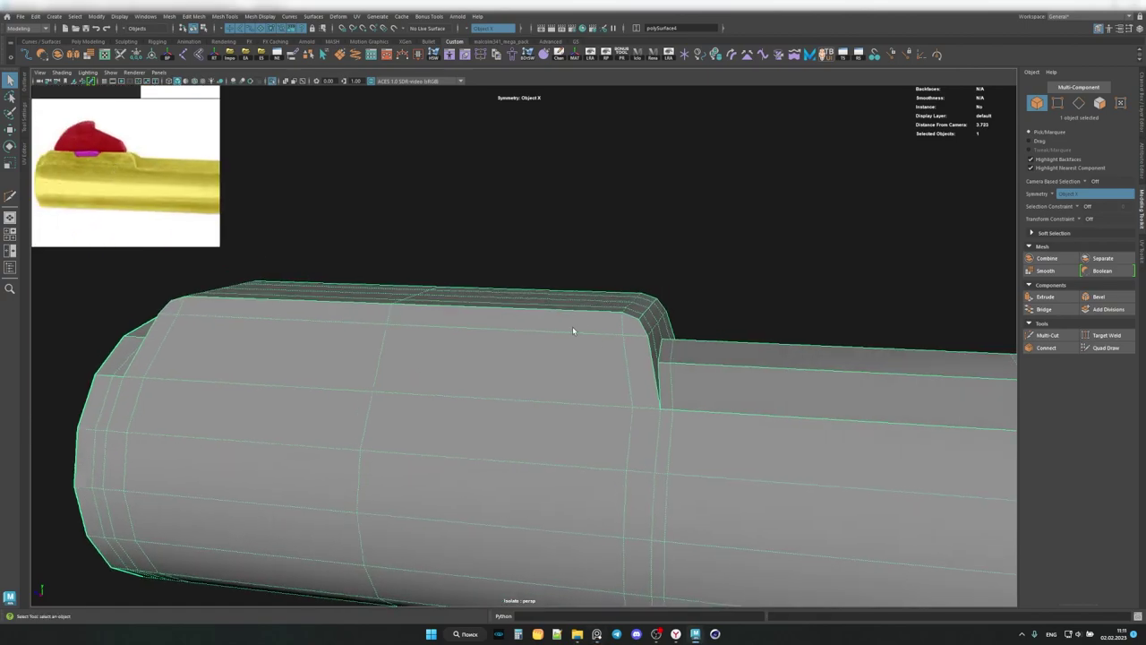
# Inspect the barrel's edges and check the rounded rib in smooth preview.
pyautogui.moveTo(573, 328)
pyautogui.keyDown('alt'); pyautogui.mouseDown()
pyautogui.moveTo(583, 328)
pyautogui.moveTo(580, 267)
pyautogui.mouseUp(); pyautogui.keyUp('alt')
pyautogui.press('F10')
pyautogui.press('w')
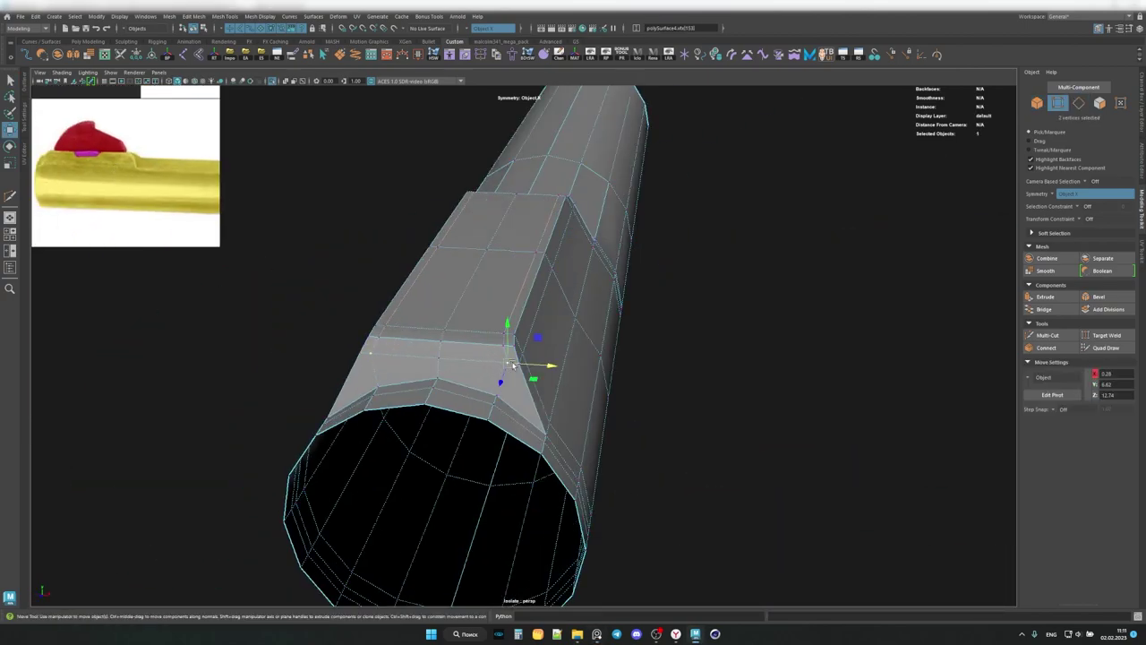
pyautogui.moveTo(512, 365)
pyautogui.keyDown('alt'); pyautogui.mouseDown()
pyautogui.moveTo(568, 340)
pyautogui.moveTo(633, 266)
pyautogui.mouseUp(); pyautogui.keyUp('alt')
pyautogui.moveTo(641, 403)
pyautogui.keyDown('alt'); pyautogui.mouseDown()
pyautogui.moveTo(788, 353)
pyautogui.moveTo(720, 402)
pyautogui.moveTo(642, 425)
pyautogui.moveTo(646, 336)
pyautogui.mouseUp(); pyautogui.keyUp('alt')
pyautogui.press('F8')
pyautogui.press('3')
pyautogui.click(521, 382)
pyautogui.press('1')
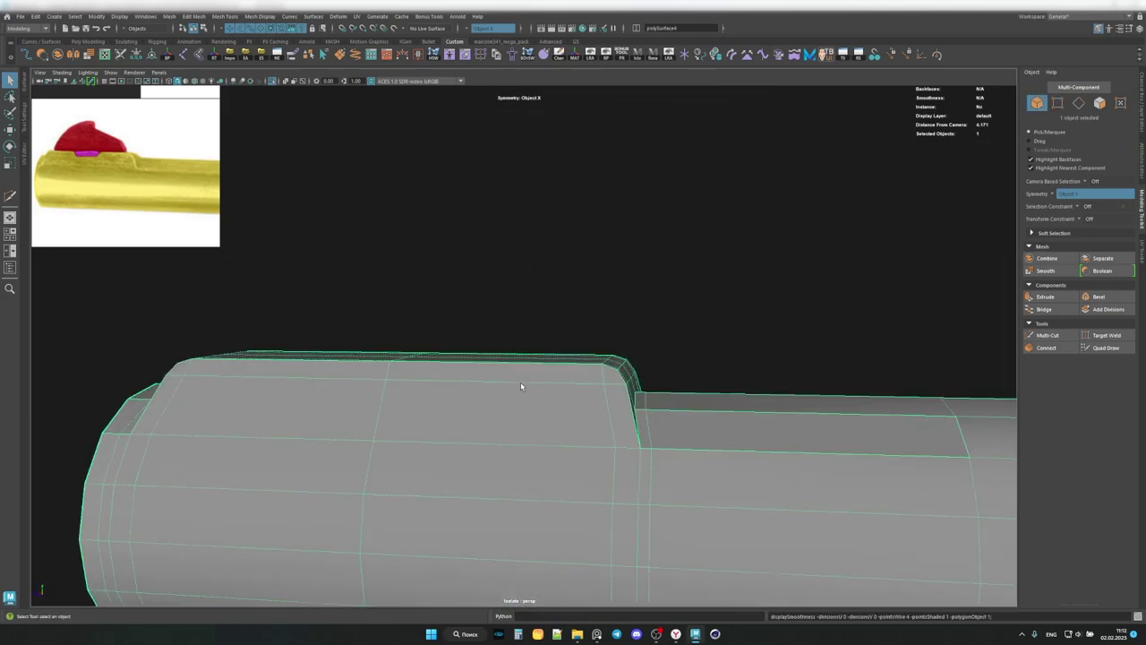
# Add another cut on the barrel and recheck the rib's smoothed profile.
pyautogui.keyDown('alt'); pyautogui.moveTo(520, 381); pyautogui.dragTo(600, 434); pyautogui.keyUp('alt')
pyautogui.press('F10')
pyautogui.press('F8')
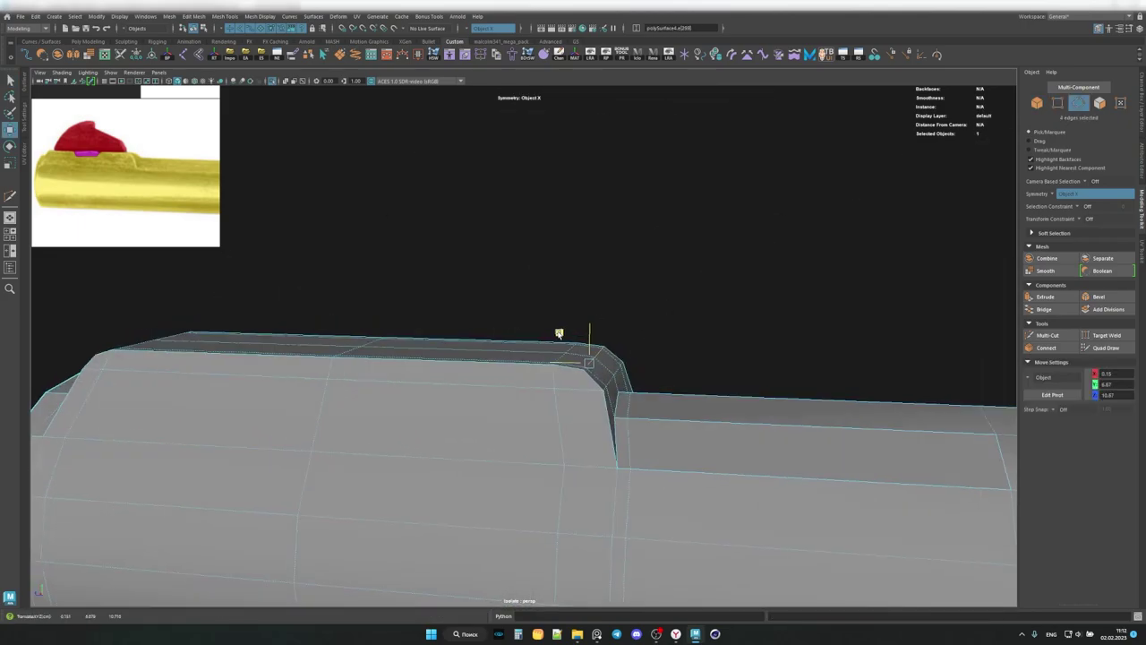
pyautogui.press('3')
pyautogui.moveTo(564, 332)
pyautogui.keyDown('alt'); pyautogui.mouseDown()
pyautogui.moveTo(507, 393)
pyautogui.moveTo(512, 384)
pyautogui.moveTo(474, 371)
pyautogui.moveTo(419, 368)
pyautogui.mouseUp(); pyautogui.keyUp('alt')
pyautogui.click(474, 370)
pyautogui.press('1')
pyautogui.keyDown('shift'); pyautogui.moveTo(419, 368); pyautogui.dragTo(419, 385, button='right'); pyautogui.keyUp('shift')
pyautogui.moveTo(419, 369)
pyautogui.keyDown('alt'); pyautogui.mouseDown()
pyautogui.moveTo(484, 338)
pyautogui.moveTo(615, 352)
pyautogui.moveTo(569, 316)
pyautogui.mouseUp(); pyautogui.keyUp('alt')
pyautogui.press('F8')
pyautogui.press('3')
pyautogui.click(614, 352)
pyautogui.press('1')
# Show the whole revolver again and scale the front sight block pCube21.
pyautogui.hotkey('ctrl', '1')
pyautogui.click(569, 316)
pyautogui.keyDown('alt'); pyautogui.moveTo(159, 179); pyautogui.dragTo(554, 302); pyautogui.keyUp('alt')
pyautogui.press('r')
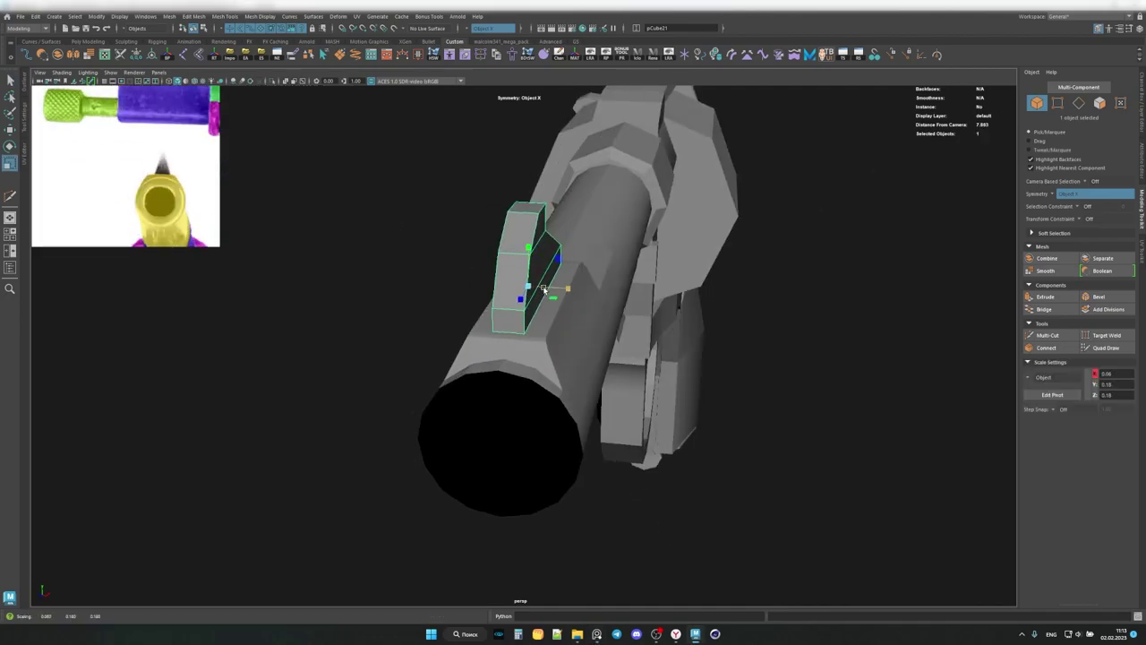
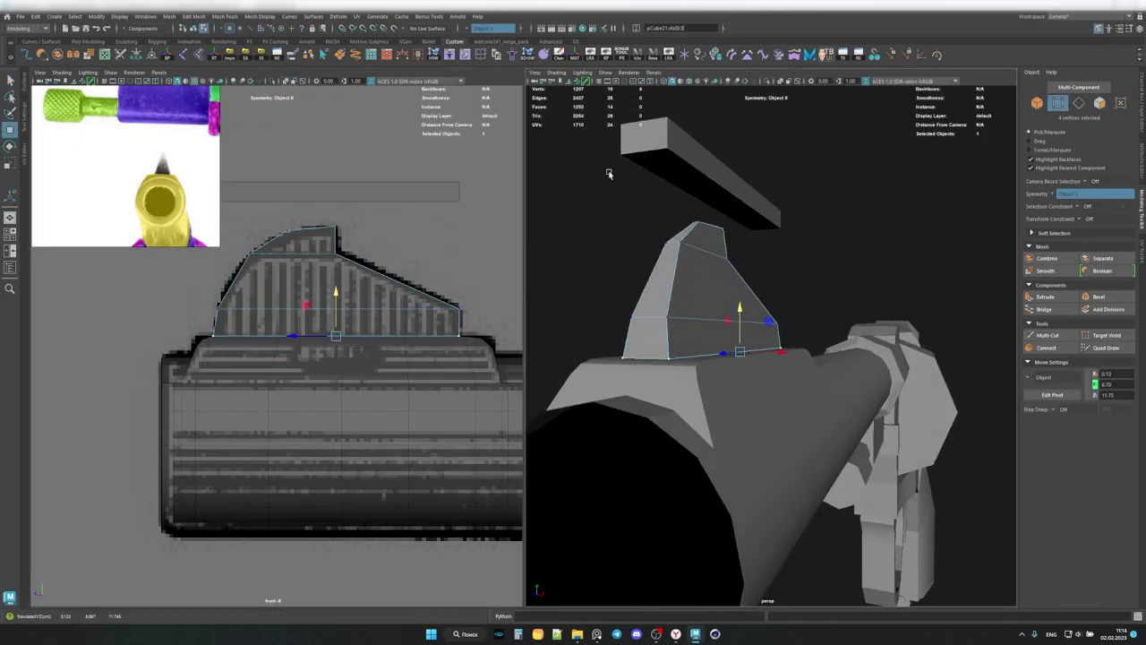
# Nudge the selected bar vertices slightly sideways, checking the sight and barrel from several angles.
pyautogui.keyDown('alt'); pyautogui.moveTo(608, 173); pyautogui.dragTo(824, 291); pyautogui.keyUp('alt')
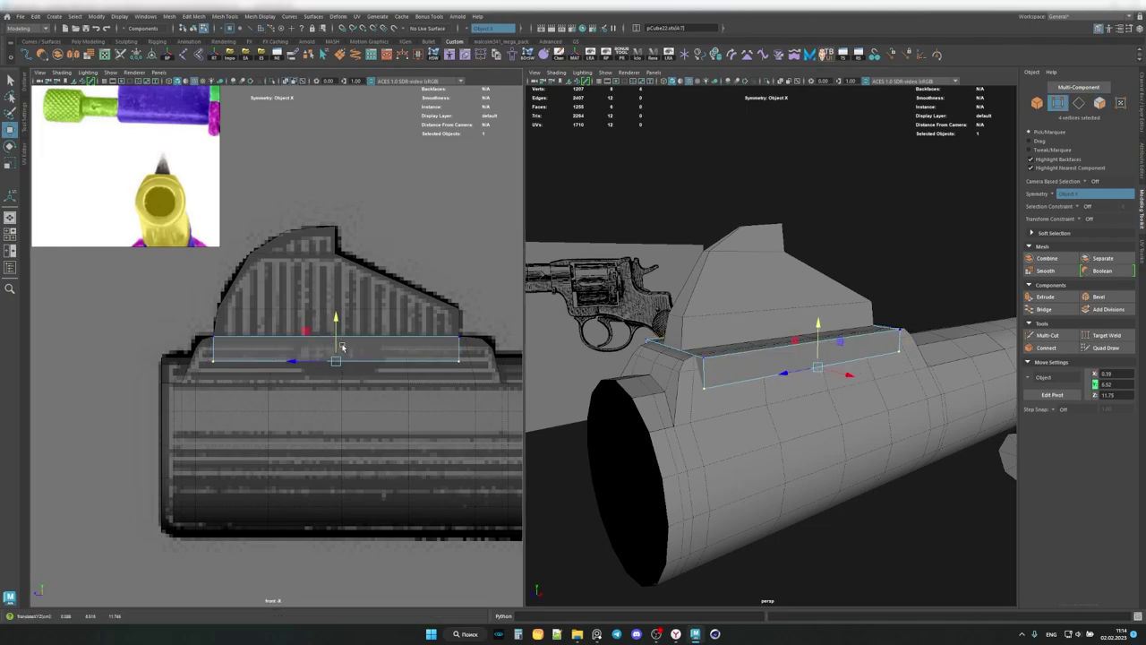
pyautogui.keyDown('alt'); pyautogui.moveTo(627, 349); pyautogui.dragTo(727, 360); pyautogui.keyUp('alt')
pyautogui.moveTo(734, 383); pyautogui.dragTo(773, 346, button='middle')
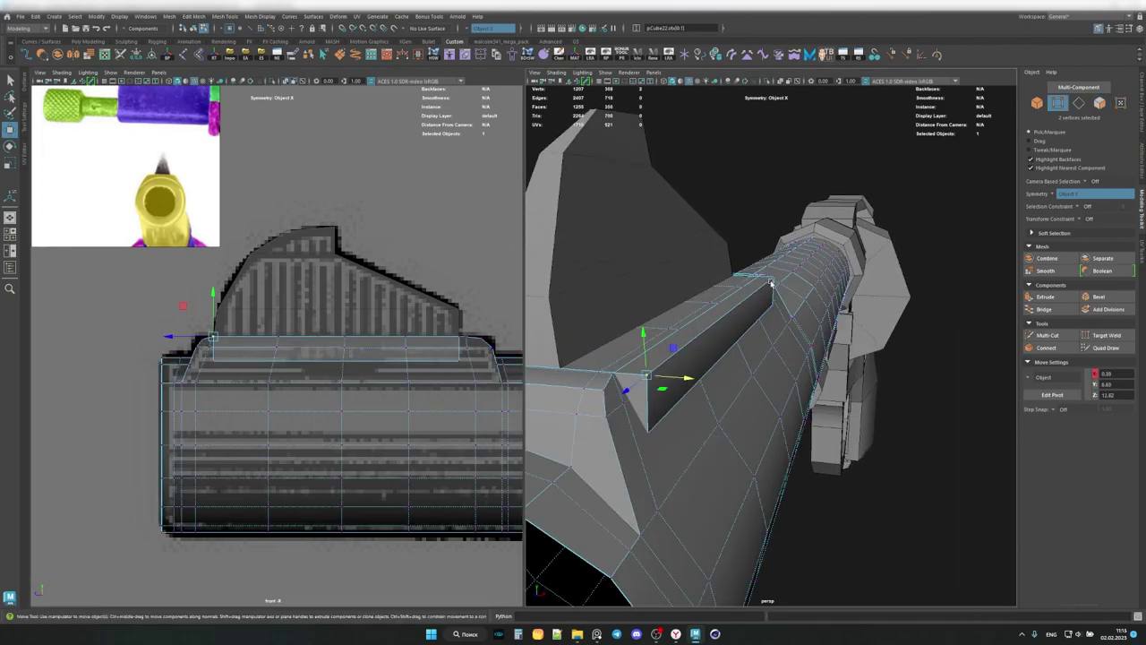
pyautogui.moveTo(643, 376)
pyautogui.keyDown('alt'); pyautogui.mouseDown()
pyautogui.moveTo(903, 363)
pyautogui.moveTo(806, 376)
pyautogui.mouseUp(); pyautogui.keyUp('alt')
pyautogui.moveTo(199, 335); pyautogui.dragTo(235, 367)
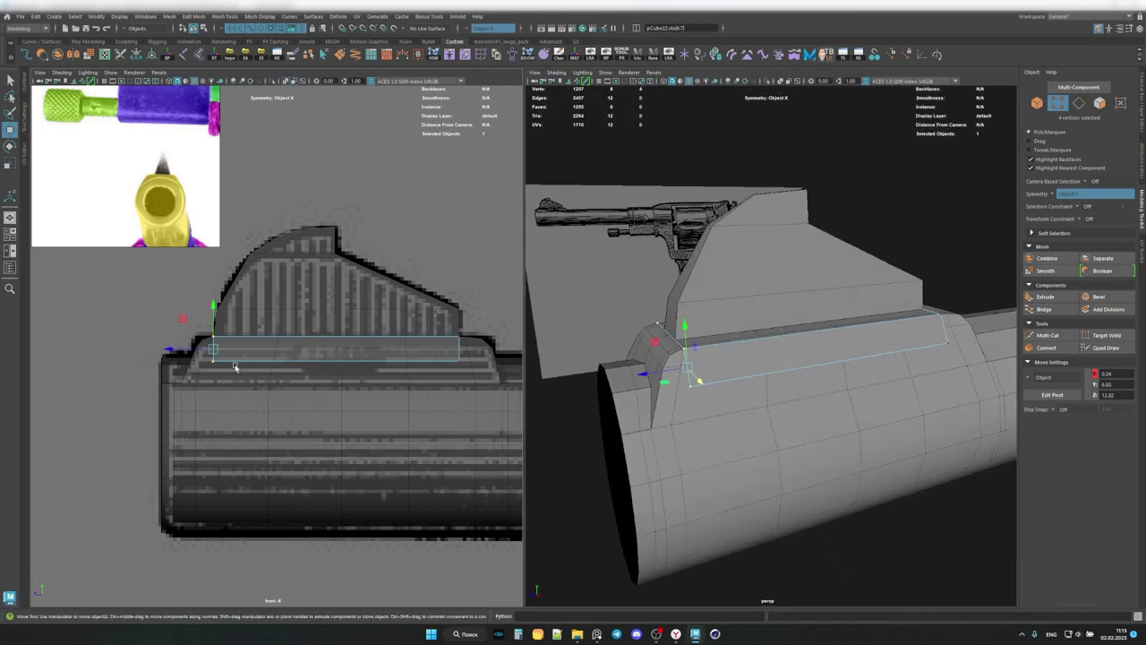
pyautogui.scroll(-3, 155, 158)
pyautogui.scroll(5, 148, 193)
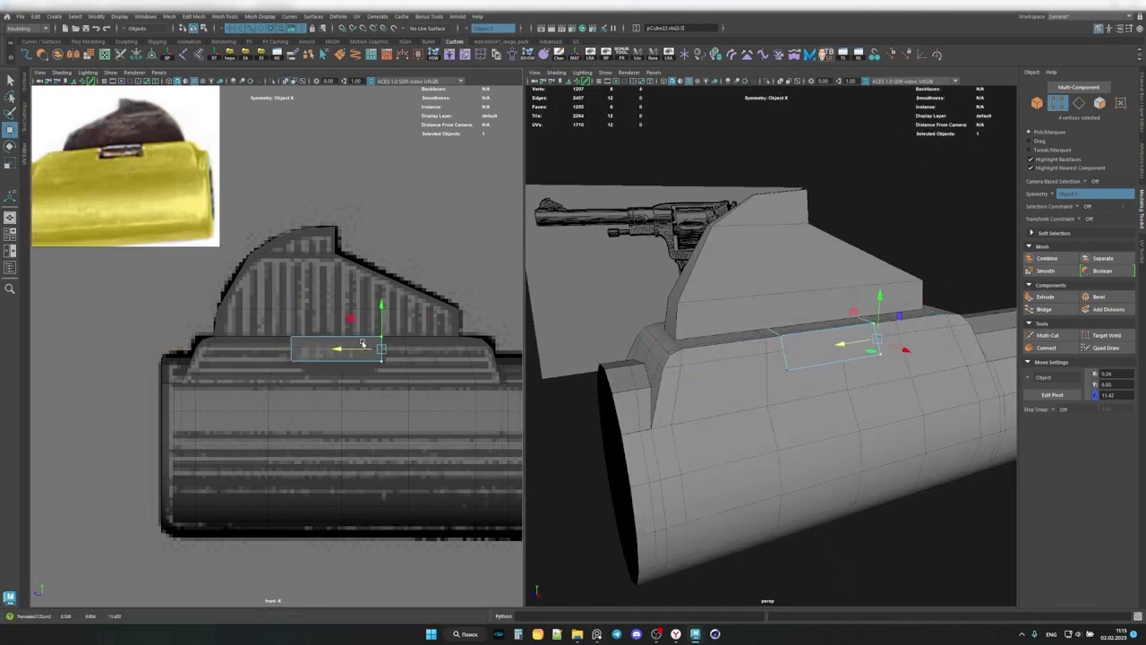
# Move and scale the bar vertices down into a trapezoid plate resting on the collar.
pyautogui.press('w')
pyautogui.moveTo(770, 377)
pyautogui.keyDown('alt'); pyautogui.mouseDown()
pyautogui.moveTo(873, 359)
pyautogui.moveTo(807, 367)
pyautogui.moveTo(884, 419)
pyautogui.moveTo(842, 376)
pyautogui.mouseUp(); pyautogui.keyUp('alt')
pyautogui.press('r')
# Frame the selected face and save the scene to Nagana.mb.
pyautogui.press('q')
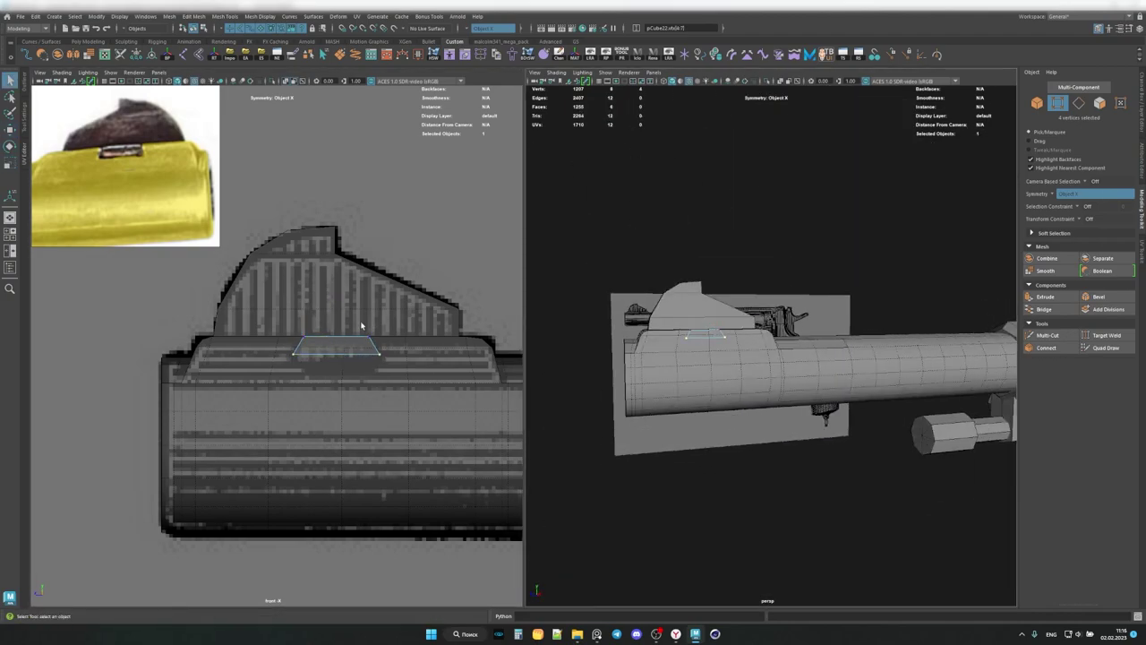
pyautogui.press('f')
pyautogui.hotkey('ctrl', 's')
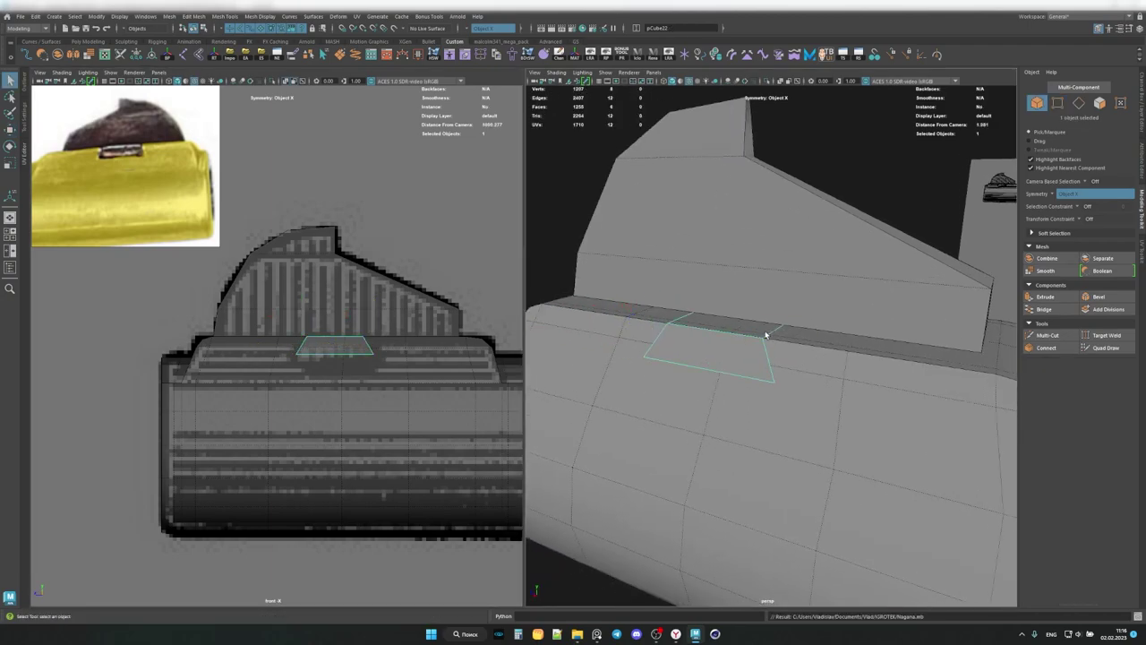
# Extrude the trapezoid face down into the collar top and scale it into a slanted-sided block.
pyautogui.moveTo(766, 334)
pyautogui.keyDown('alt'); pyautogui.mouseDown()
pyautogui.moveTo(849, 389)
pyautogui.moveTo(796, 397)
pyautogui.mouseUp(); pyautogui.keyUp('alt')
pyautogui.hotkey('ctrl', '1')
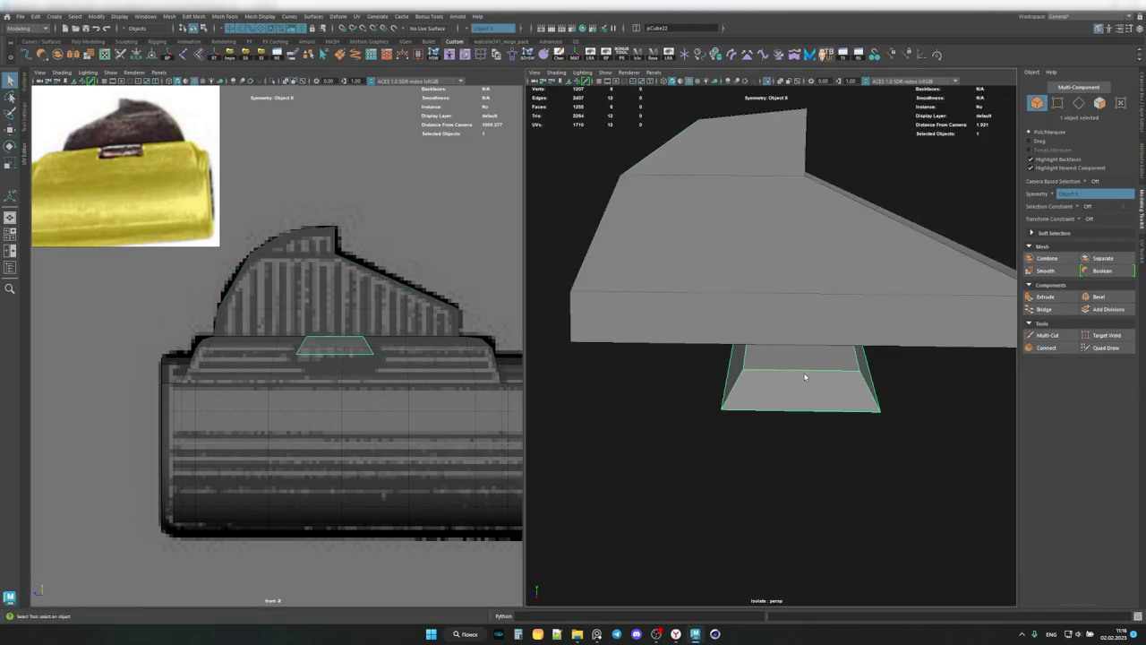
pyautogui.scroll(-5, 804, 377)
pyautogui.press('w')
pyautogui.hotkey('ctrl', '1')
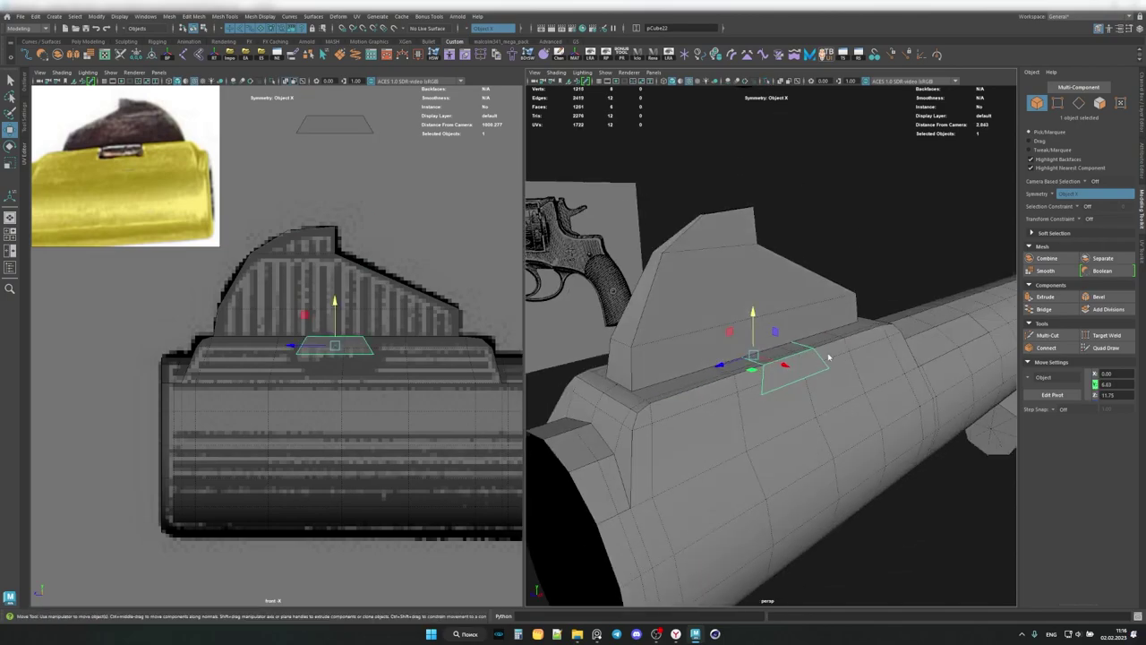
pyautogui.scroll(5, 786, 362)
pyautogui.scroll(3, 785, 362)
pyautogui.keyDown('alt'); pyautogui.moveTo(785, 362); pyautogui.dragTo(757, 369); pyautogui.keyUp('alt')
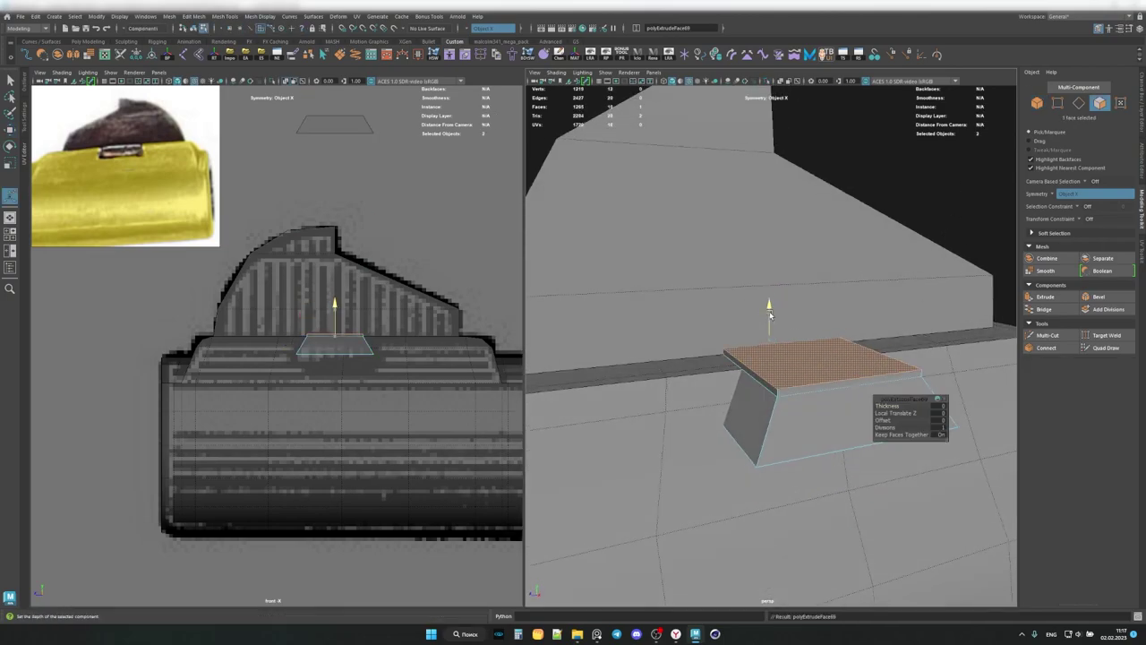
pyautogui.keyDown('alt'); pyautogui.moveTo(770, 314); pyautogui.dragTo(765, 337); pyautogui.keyUp('alt')
pyautogui.press('r')
# Cap the barrel's open front end with Mesh > Fill Hole.
pyautogui.press('F8')
pyautogui.scroll(-5, 759, 354)
pyautogui.hotkey('ctrl', '1')
pyautogui.press('q')
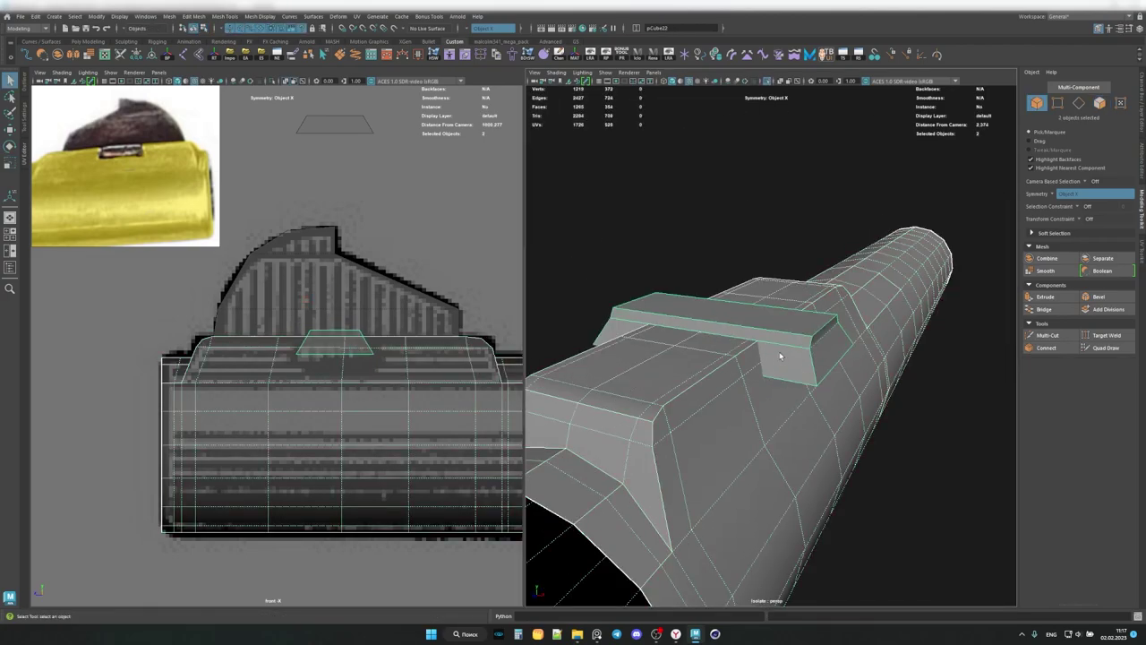
pyautogui.hotkey('ctrl', '1')
pyautogui.scroll(-5, 777, 342)
pyautogui.scroll(3, 869, 361)
pyautogui.click(704, 361)
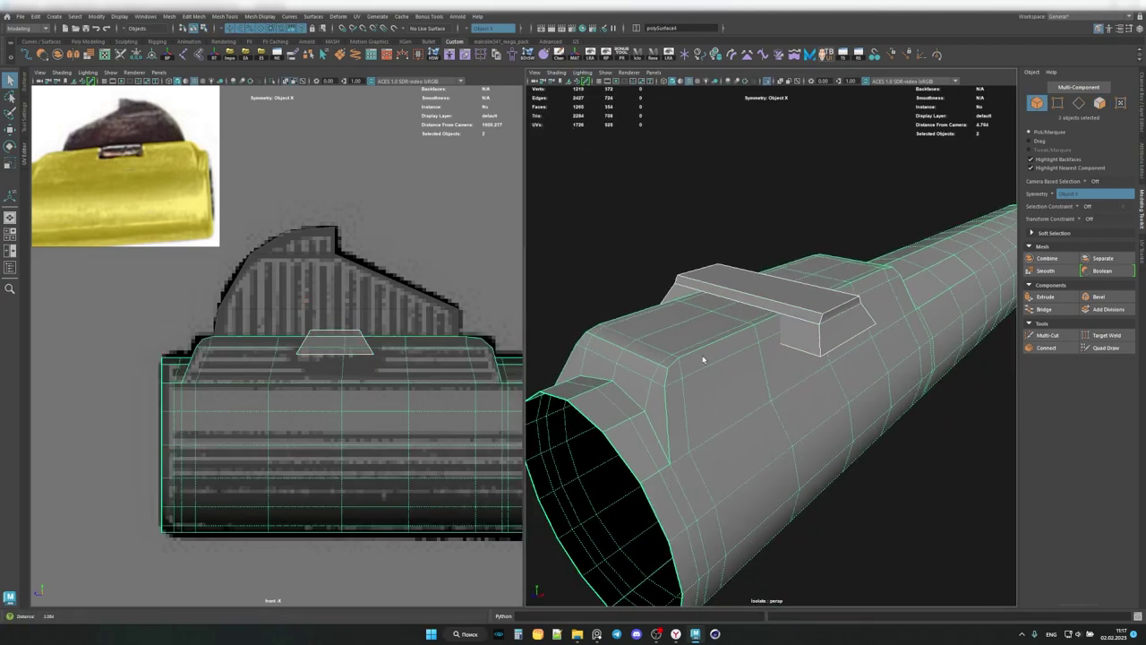
pyautogui.hotkey('ctrl', '1')
pyautogui.keyDown('alt'); pyautogui.moveTo(704, 361); pyautogui.dragTo(736, 326); pyautogui.keyUp('alt')
pyautogui.click(719, 445)
pyautogui.press('F8')
pyautogui.moveTo(718, 445)
pyautogui.keyDown('alt'); pyautogui.mouseDown()
pyautogui.moveTo(807, 350)
pyautogui.moveTo(761, 373)
pyautogui.mouseUp(); pyautogui.keyUp('alt')
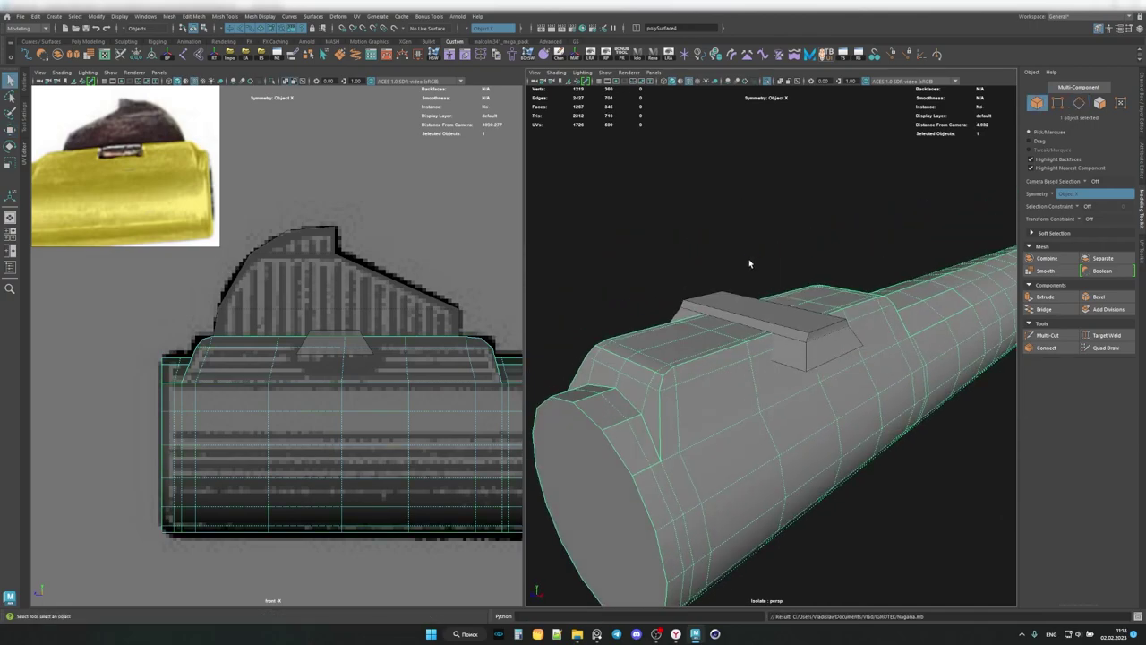
pyautogui.keyDown('alt'); pyautogui.moveTo(750, 263); pyautogui.dragTo(726, 294); pyautogui.keyUp('alt')
pyautogui.scroll(-5, 726, 295)
pyautogui.scroll(5, 735, 335)
# Maximize the perspective view and slice a new Multi-Cut edge across the collar notch.
pyautogui.moveTo(735, 335)
pyautogui.keyDown('alt'); pyautogui.mouseDown()
pyautogui.moveTo(788, 345)
pyautogui.moveTo(712, 403)
pyautogui.mouseUp(); pyautogui.keyUp('alt')
pyautogui.press('space')
pyautogui.keyDown('alt'); pyautogui.moveTo(550, 366); pyautogui.dragTo(488, 350); pyautogui.keyUp('alt')
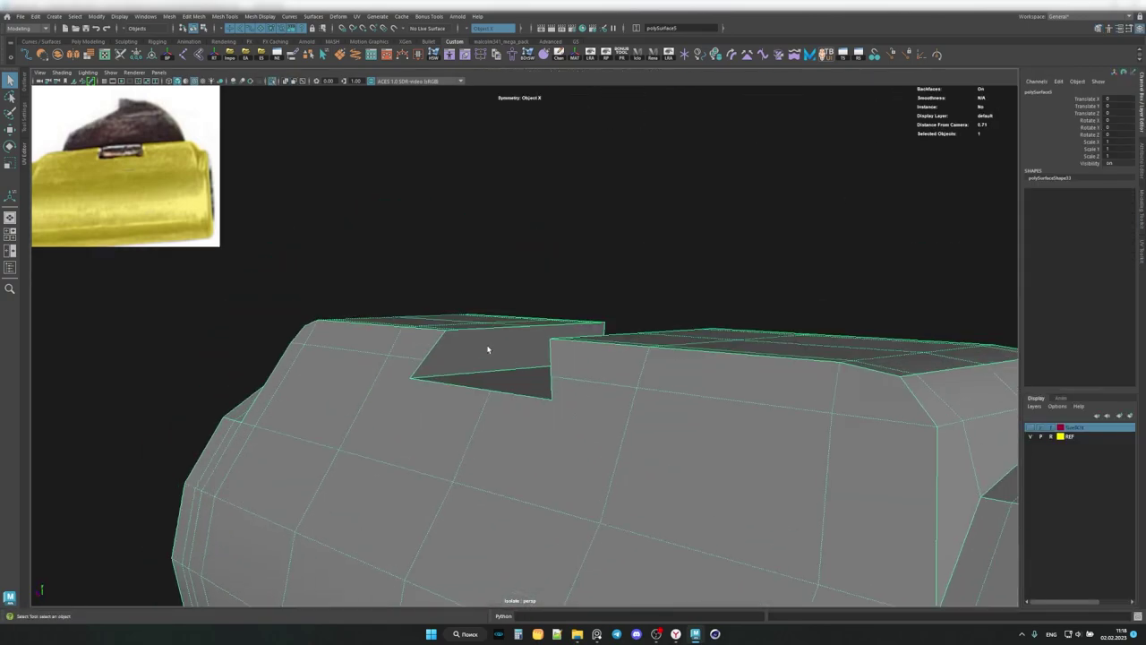
pyautogui.keyDown('shift'); pyautogui.moveTo(489, 349); pyautogui.dragTo(494, 332, button='right'); pyautogui.keyUp('shift')
pyautogui.keyDown('alt'); pyautogui.moveTo(494, 332); pyautogui.dragTo(596, 289); pyautogui.keyUp('alt')
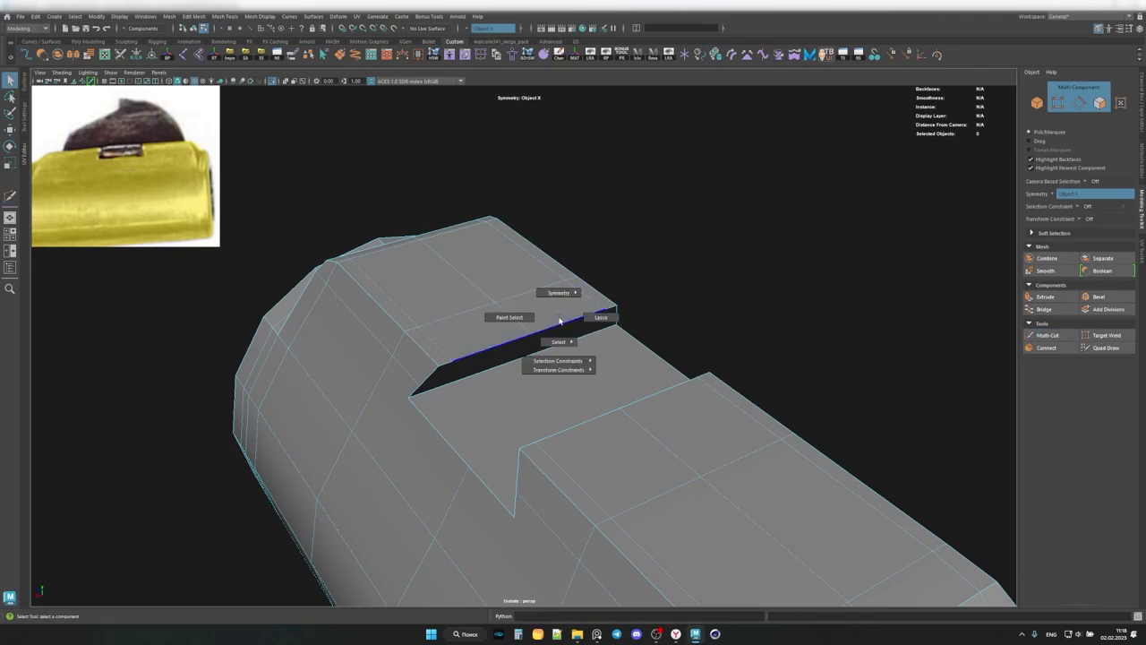
pyautogui.click(560, 324)
pyautogui.moveTo(560, 324)
pyautogui.keyDown('alt'); pyautogui.mouseDown()
pyautogui.moveTo(651, 279)
pyautogui.moveTo(618, 268)
pyautogui.moveTo(743, 158)
pyautogui.mouseUp(); pyautogui.keyUp('alt')
pyautogui.press('w')
pyautogui.keyDown('shift'); pyautogui.moveTo(743, 158); pyautogui.dragTo(717, 179, button='right'); pyautogui.keyUp('shift')
pyautogui.keyDown('alt'); pyautogui.moveTo(717, 179); pyautogui.dragTo(573, 228); pyautogui.keyUp('alt')
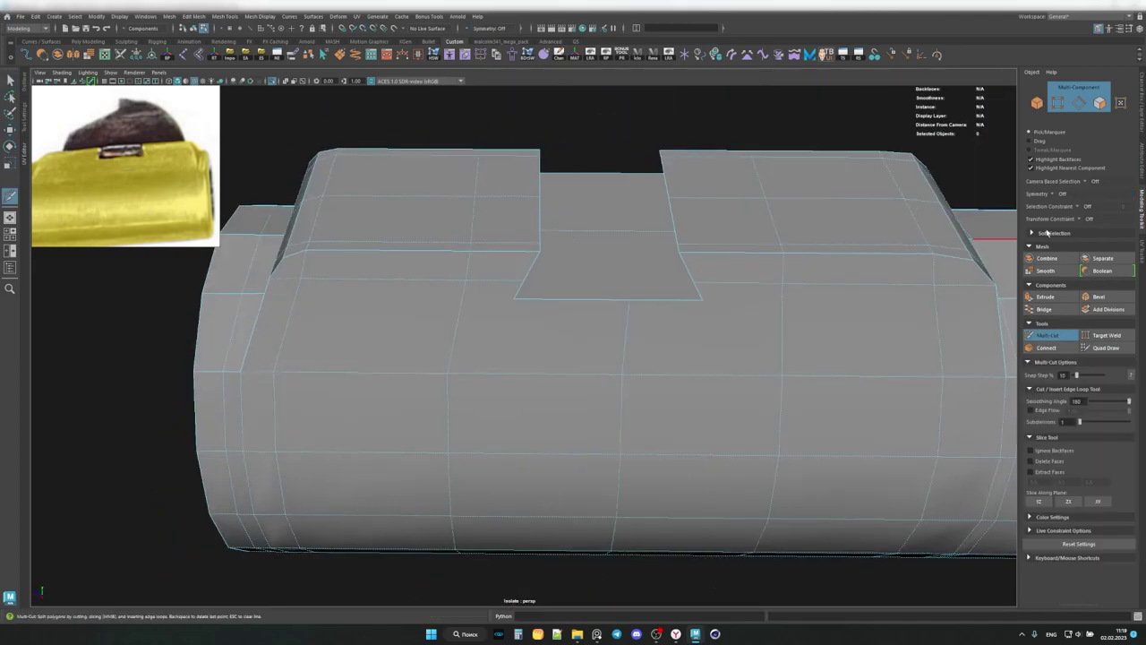
# Bevel the edge loop around the notch at fraction 0.5 with 1 segment.
pyautogui.moveTo(630, 291)
pyautogui.keyDown('alt'); pyautogui.mouseDown()
pyautogui.moveTo(622, 235)
pyautogui.moveTo(538, 248)
pyautogui.mouseUp(); pyautogui.keyUp('alt')
pyautogui.scroll(3, 659, 250)
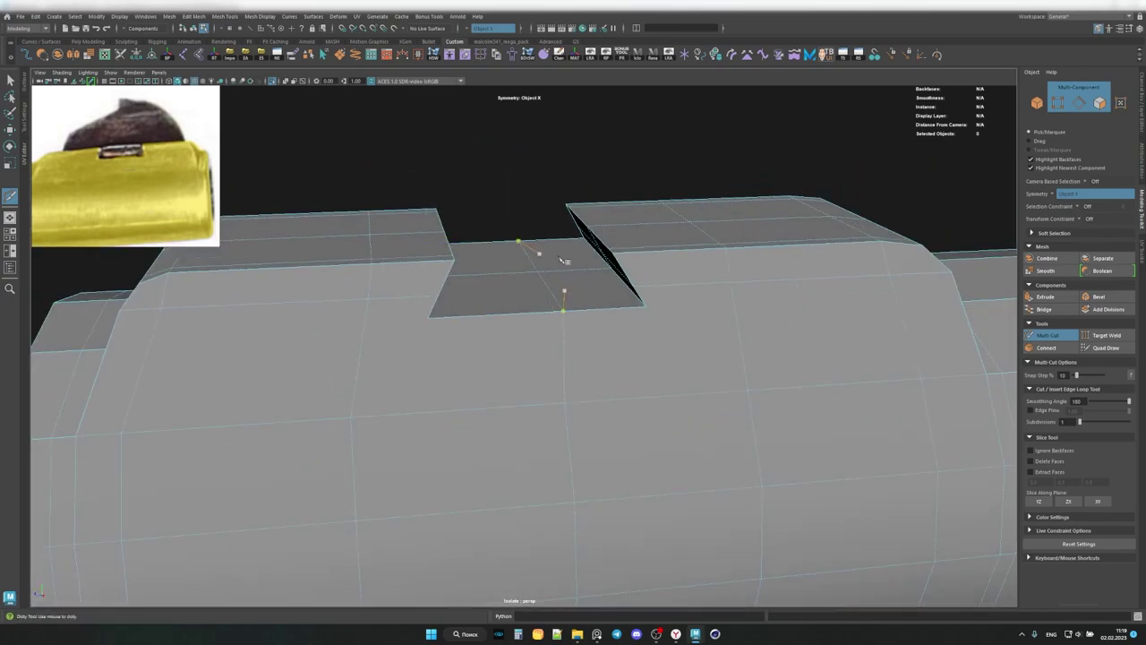
pyautogui.keyDown('alt'); pyautogui.moveTo(538, 249); pyautogui.dragTo(627, 284, button='middle'); pyautogui.keyUp('alt')
pyautogui.keyDown('alt'); pyautogui.moveTo(619, 401); pyautogui.dragTo(631, 335); pyautogui.keyUp('alt')
pyautogui.keyDown('shift'); pyautogui.moveTo(631, 336); pyautogui.dragTo(631, 330, button='right'); pyautogui.keyUp('shift')
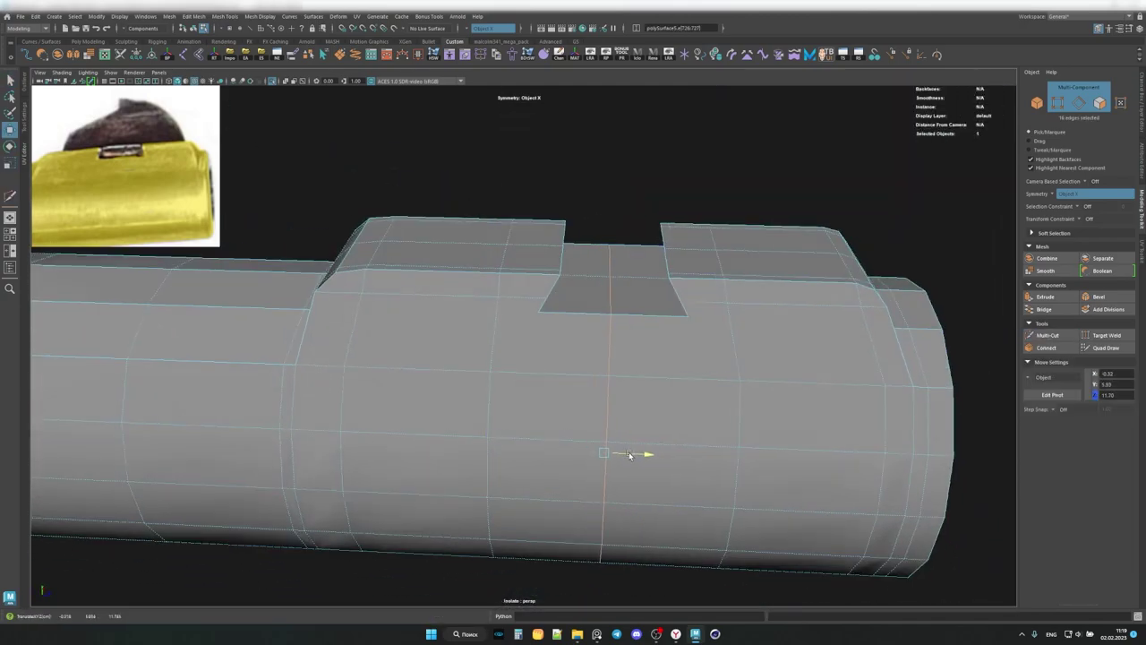
pyautogui.scroll(-2, 630, 455)
pyautogui.doubleClick(502, 458)
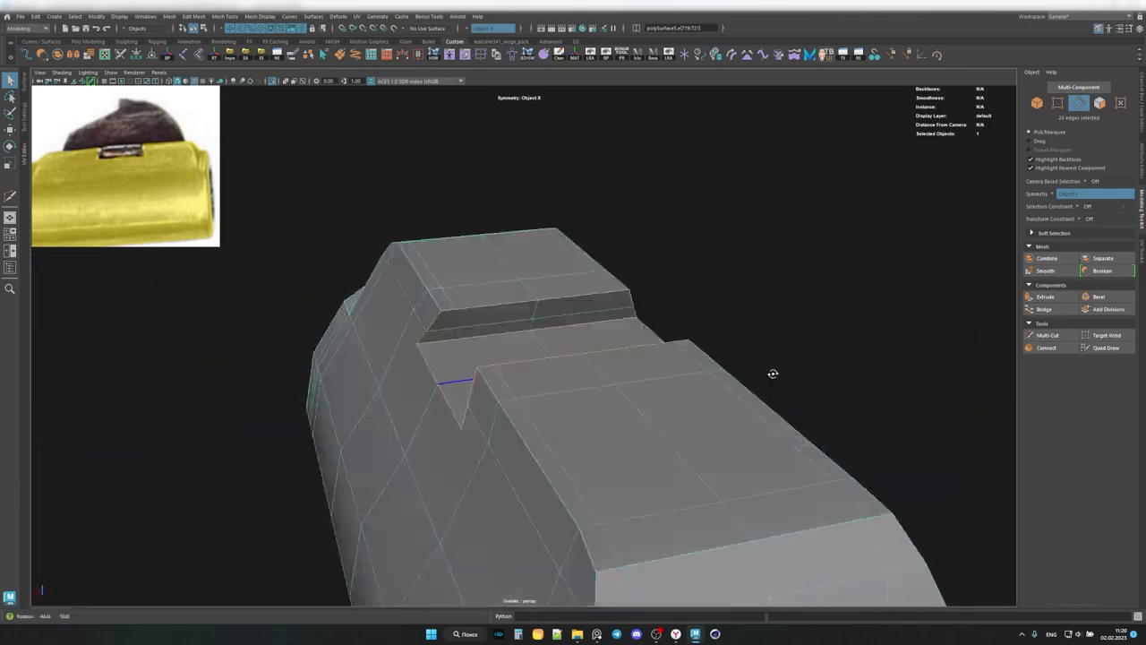
pyautogui.hotkey('ctrl', 'b')
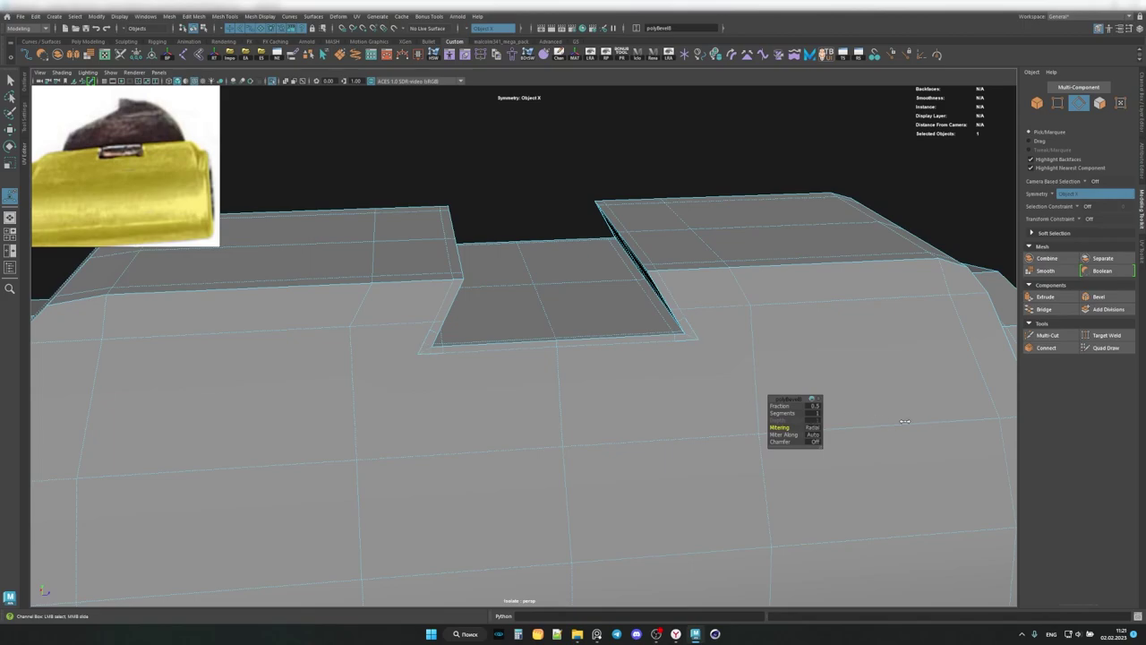
# Finish the bevel and inspect the notched collar in smooth preview.
pyautogui.moveTo(708, 396)
pyautogui.keyDown('alt'); pyautogui.mouseDown()
pyautogui.moveTo(637, 296)
pyautogui.moveTo(378, 276)
pyautogui.mouseUp(); pyautogui.keyUp('alt')
pyautogui.press('q')
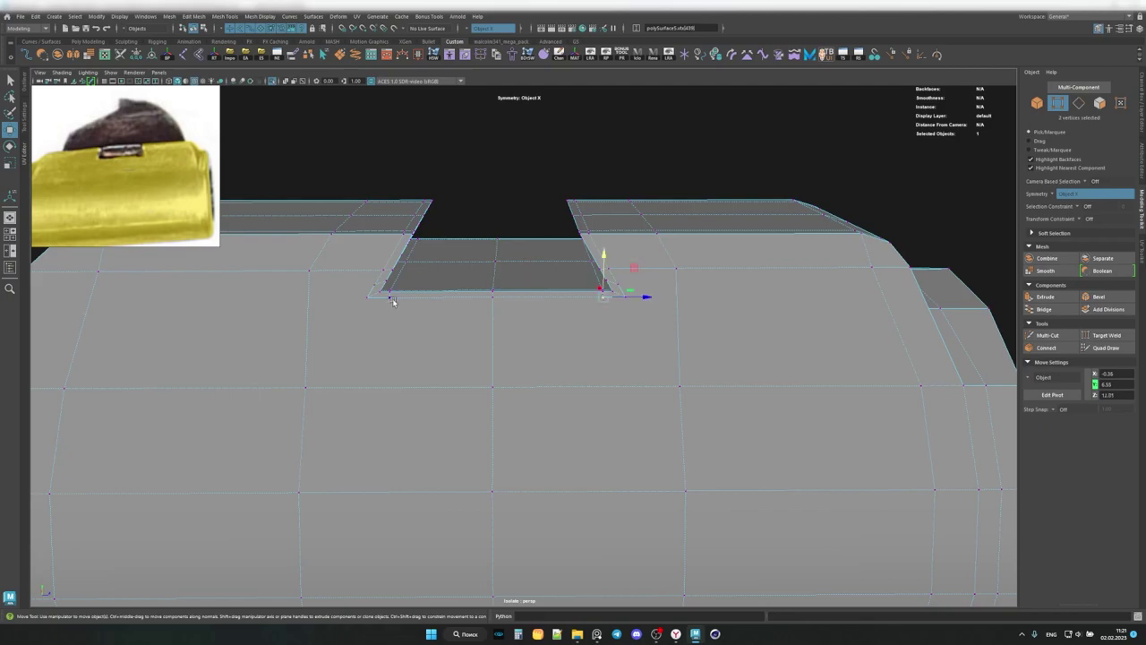
pyautogui.moveTo(537, 300)
pyautogui.keyDown('alt'); pyautogui.mouseDown()
pyautogui.moveTo(768, 294)
pyautogui.moveTo(611, 289)
pyautogui.mouseUp(); pyautogui.keyUp('alt')
pyautogui.press('q')
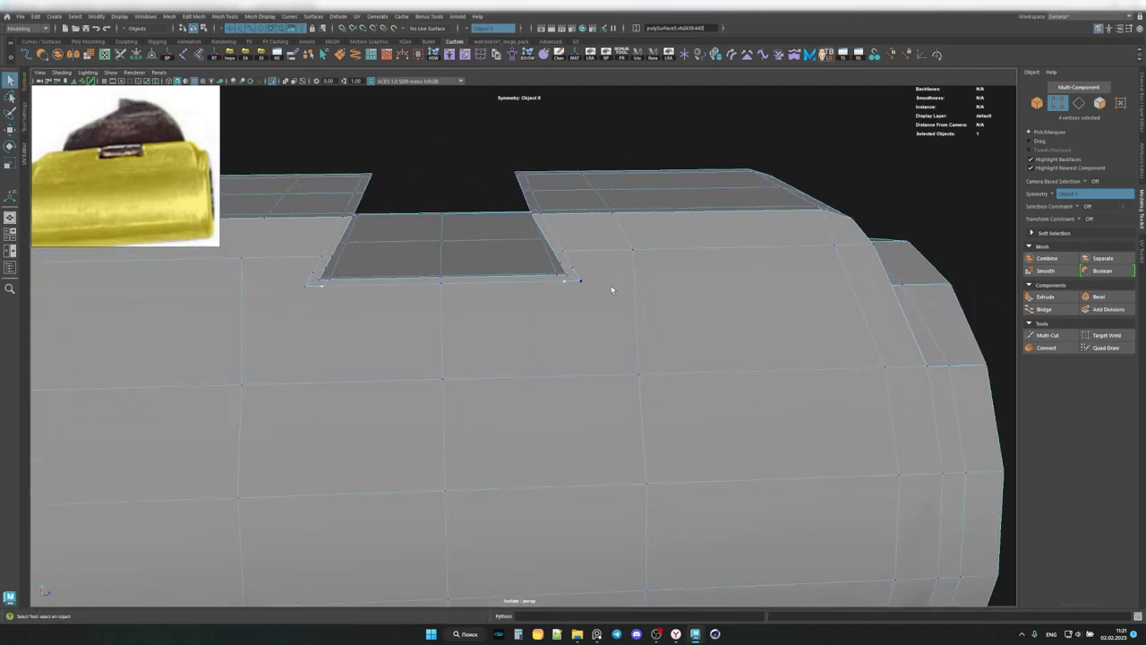
pyautogui.keyDown('alt'); pyautogui.moveTo(638, 262); pyautogui.dragTo(459, 281, button='middle'); pyautogui.keyUp('alt')
pyautogui.keyDown('alt'); pyautogui.moveTo(527, 280); pyautogui.dragTo(262, 261); pyautogui.keyUp('alt')
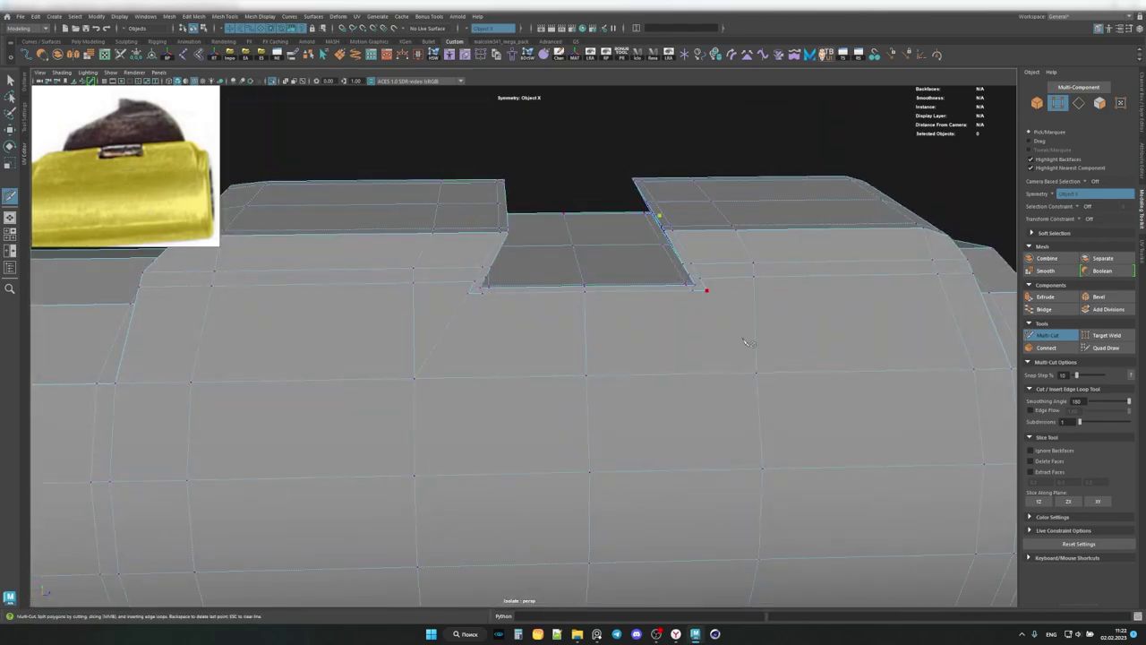
pyautogui.keyDown('alt'); pyautogui.moveTo(748, 343); pyautogui.dragTo(691, 321, button='middle'); pyautogui.keyUp('alt')
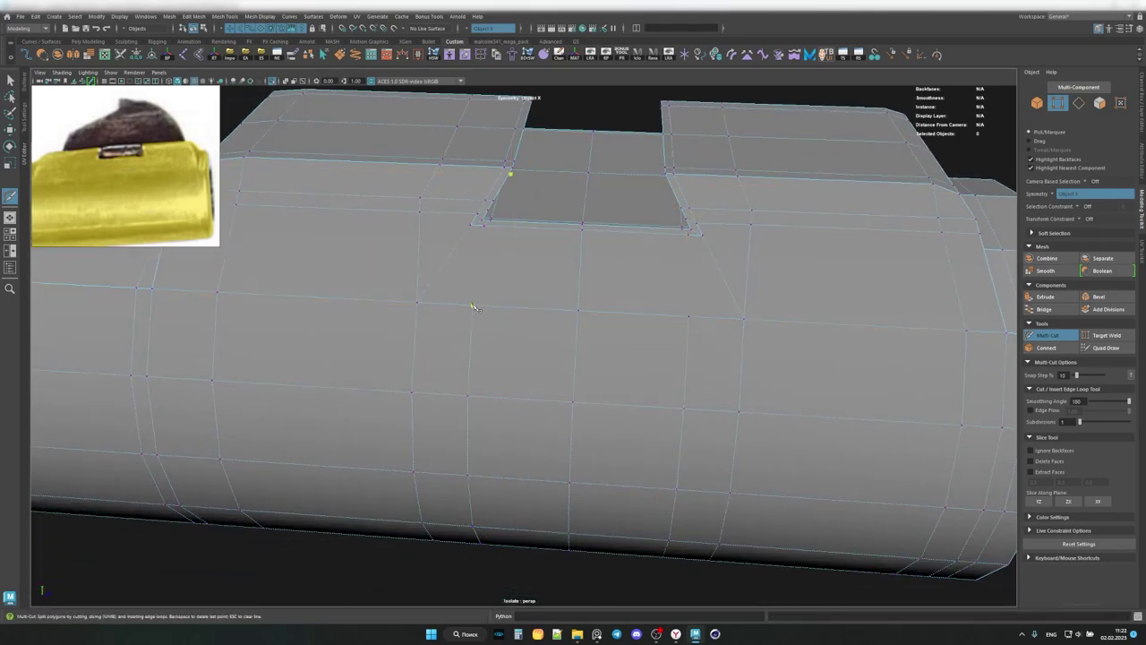
pyautogui.press('q')
pyautogui.keyDown('alt'); pyautogui.moveTo(690, 255); pyautogui.dragTo(670, 199); pyautogui.keyUp('alt')
pyautogui.click(670, 199)
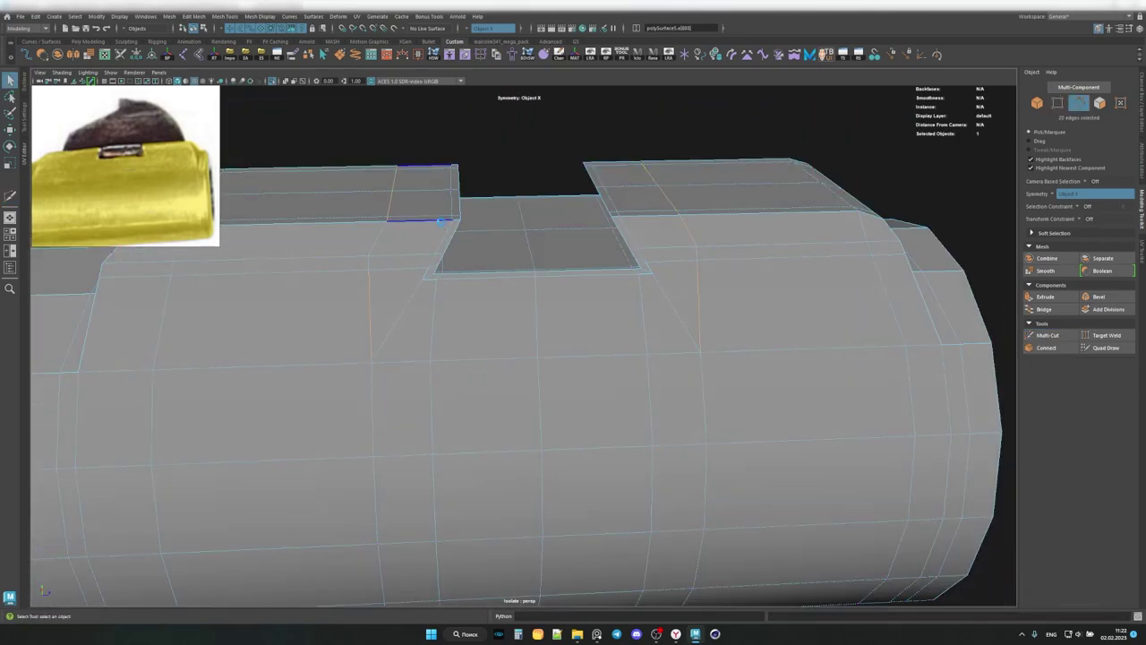
pyautogui.press('3')
pyautogui.moveTo(439, 221)
pyautogui.keyDown('alt'); pyautogui.mouseDown()
pyautogui.moveTo(632, 328)
pyautogui.moveTo(729, 302)
pyautogui.moveTo(577, 305)
pyautogui.mouseUp(); pyautogui.keyUp('alt')
pyautogui.click(631, 328)
pyautogui.press('1')
# Add a support edge beside the notch with Multi-Cut and recheck the smoothed result.
pyautogui.press('F10')
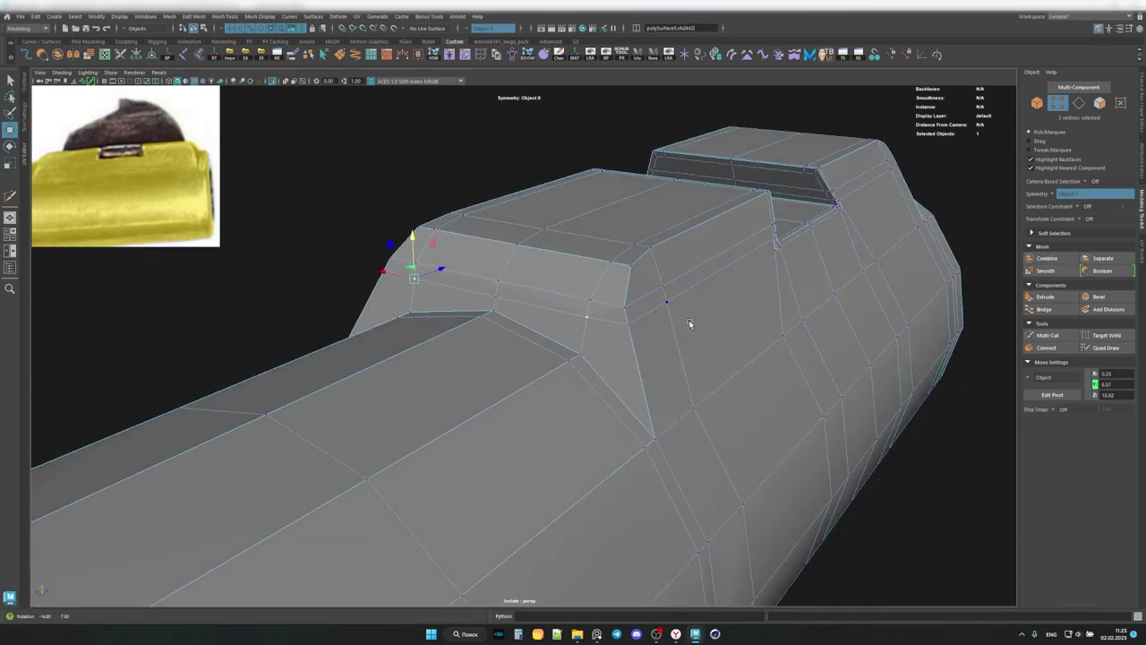
pyautogui.press('3')
pyautogui.press('F8')
pyautogui.moveTo(687, 322)
pyautogui.keyDown('alt'); pyautogui.mouseDown()
pyautogui.moveTo(448, 340)
pyautogui.moveTo(535, 326)
pyautogui.moveTo(517, 348)
pyautogui.moveTo(419, 255)
pyautogui.moveTo(542, 233)
pyautogui.moveTo(483, 233)
pyautogui.mouseUp(); pyautogui.keyUp('alt')
pyautogui.press('1')
pyautogui.click(1048, 335)
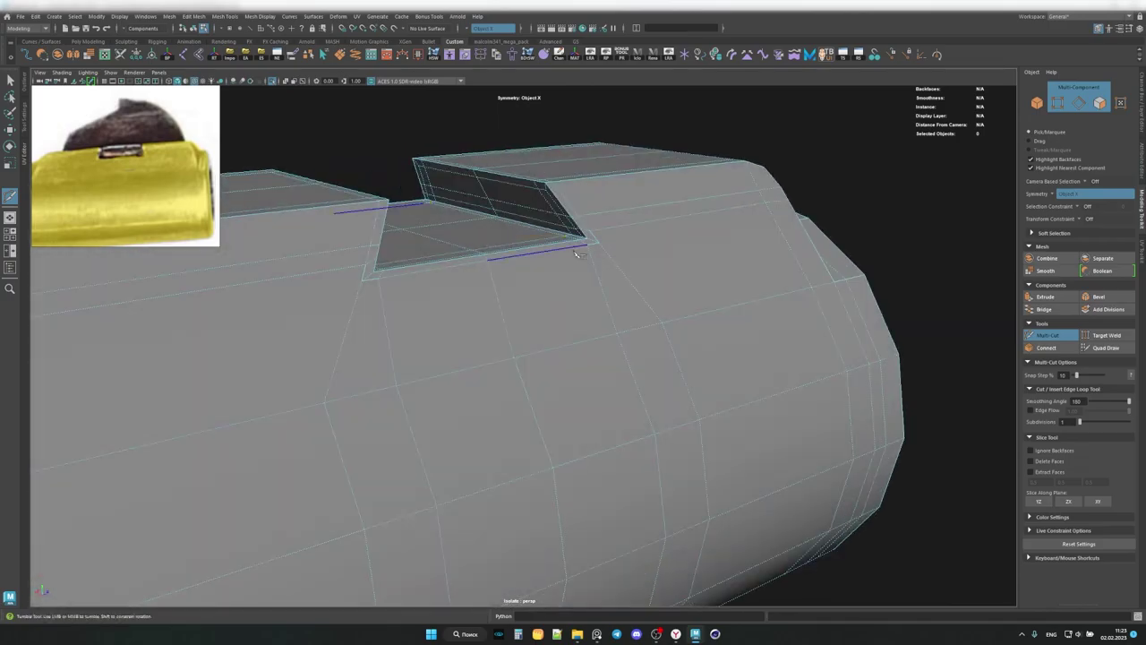
pyautogui.moveTo(578, 254)
pyautogui.keyDown('alt'); pyautogui.mouseDown()
pyautogui.moveTo(603, 278)
pyautogui.moveTo(250, 97)
pyautogui.moveTo(510, 269)
pyautogui.moveTo(545, 313)
pyautogui.moveTo(573, 295)
pyautogui.mouseUp(); pyautogui.keyUp('alt')
pyautogui.press('F8')
pyautogui.press('3')
# Assign a new Blinn material, M5, to the barrel mesh via Assign Favorite Material.
pyautogui.click(250, 96)
pyautogui.click(574, 296)
pyautogui.moveTo(574, 296); pyautogui.dragTo(590, 547, button='right')
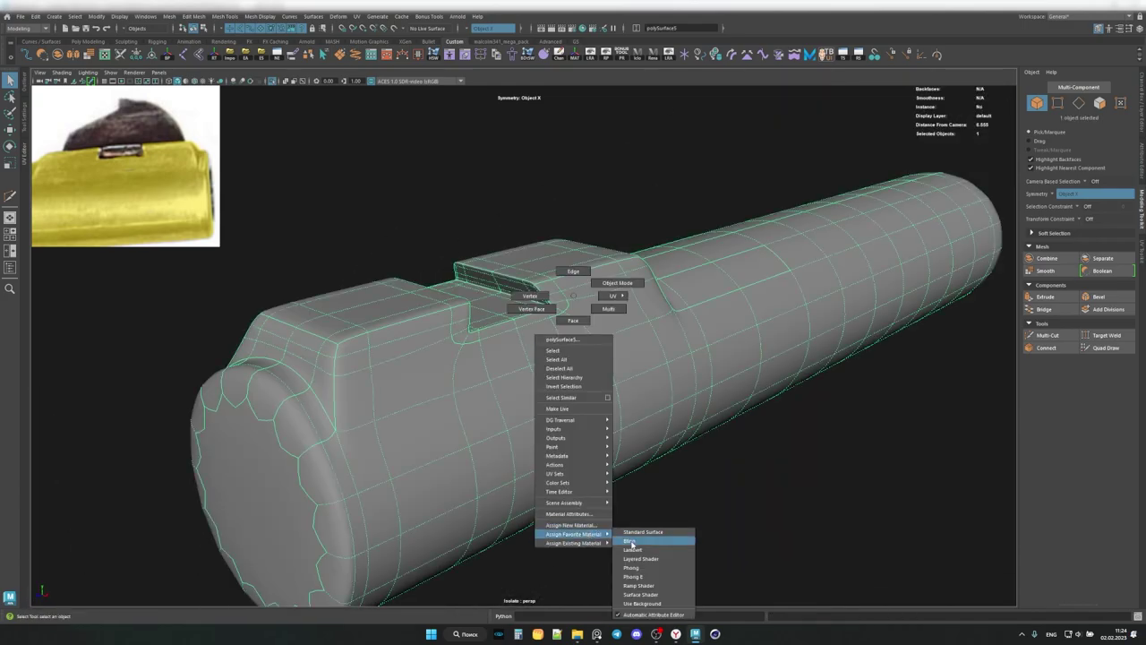
pyautogui.click(631, 541)
pyautogui.keyDown('alt'); pyautogui.moveTo(573, 296); pyautogui.dragTo(559, 289); pyautogui.keyUp('alt')
pyautogui.click(560, 289)
pyautogui.scroll(-5, 465, 229)
pyautogui.moveTo(649, 341); pyautogui.dragTo(652, 608, button='right')
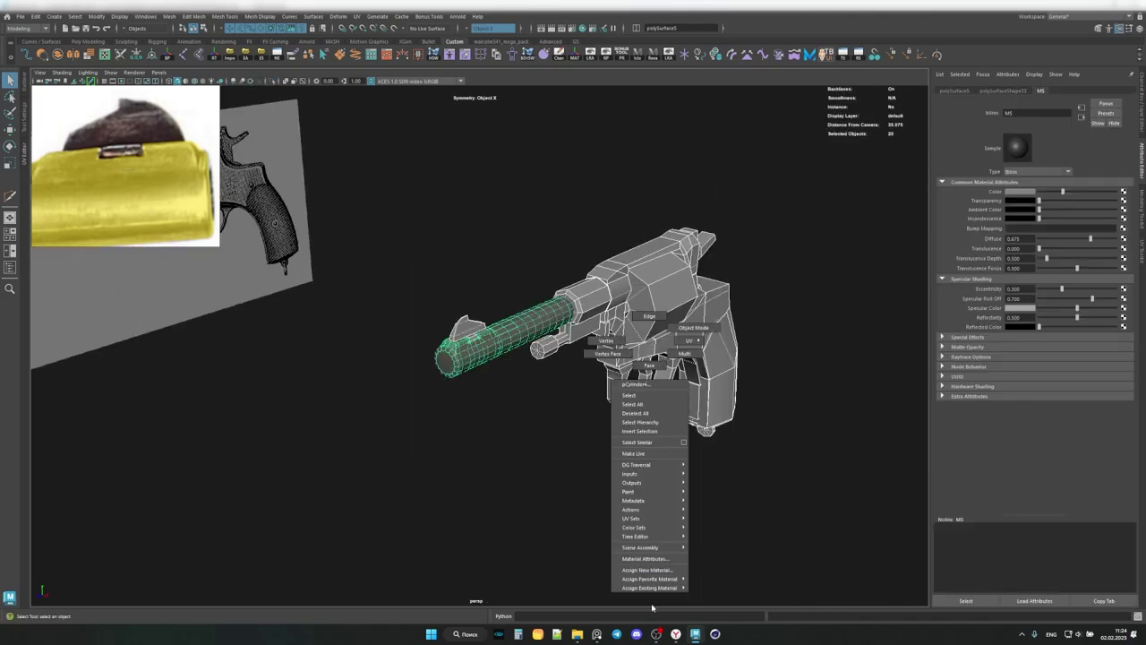
pyautogui.scroll(5, 502, 307)
pyautogui.scroll(5, 553, 320)
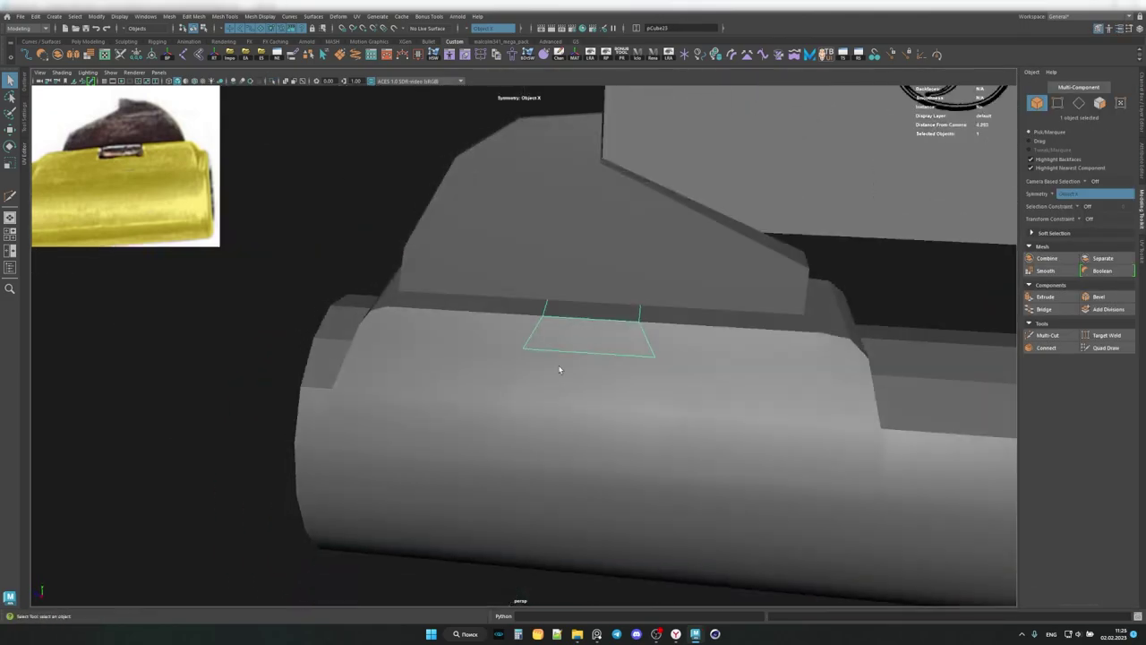
# Add new Multi-Cut lines across the box's top face.
pyautogui.click(559, 369)
pyautogui.moveTo(609, 386)
pyautogui.keyDown('alt'); pyautogui.mouseDown()
pyautogui.moveTo(514, 397)
pyautogui.moveTo(633, 353)
pyautogui.moveTo(576, 383)
pyautogui.moveTo(537, 340)
pyautogui.moveTo(583, 317)
pyautogui.mouseUp(); pyautogui.keyUp('alt')
pyautogui.click(1048, 335)
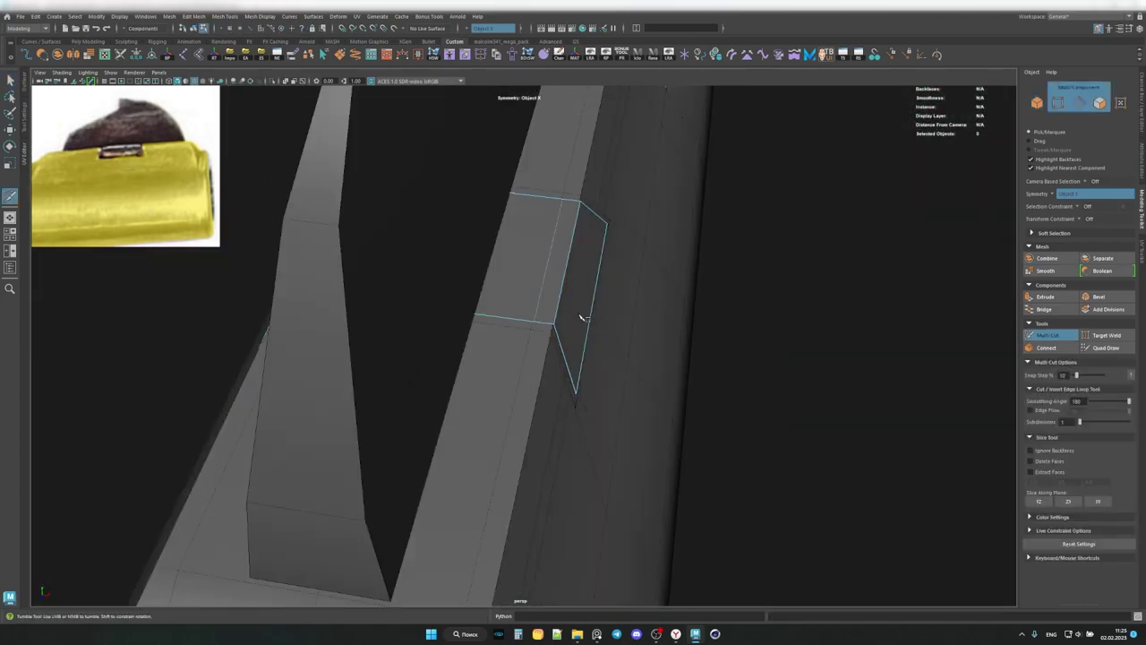
pyautogui.keyDown('alt'); pyautogui.moveTo(535, 316); pyautogui.dragTo(503, 342, button='middle'); pyautogui.keyUp('alt')
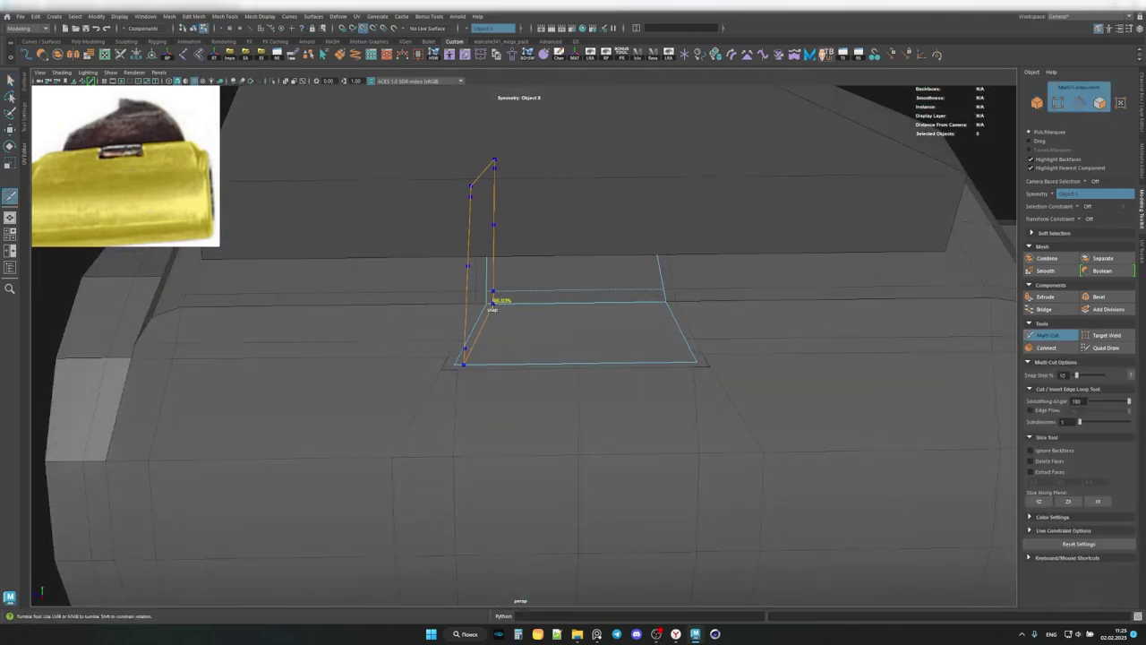
pyautogui.keyDown('alt'); pyautogui.moveTo(658, 305); pyautogui.dragTo(555, 310); pyautogui.keyUp('alt')
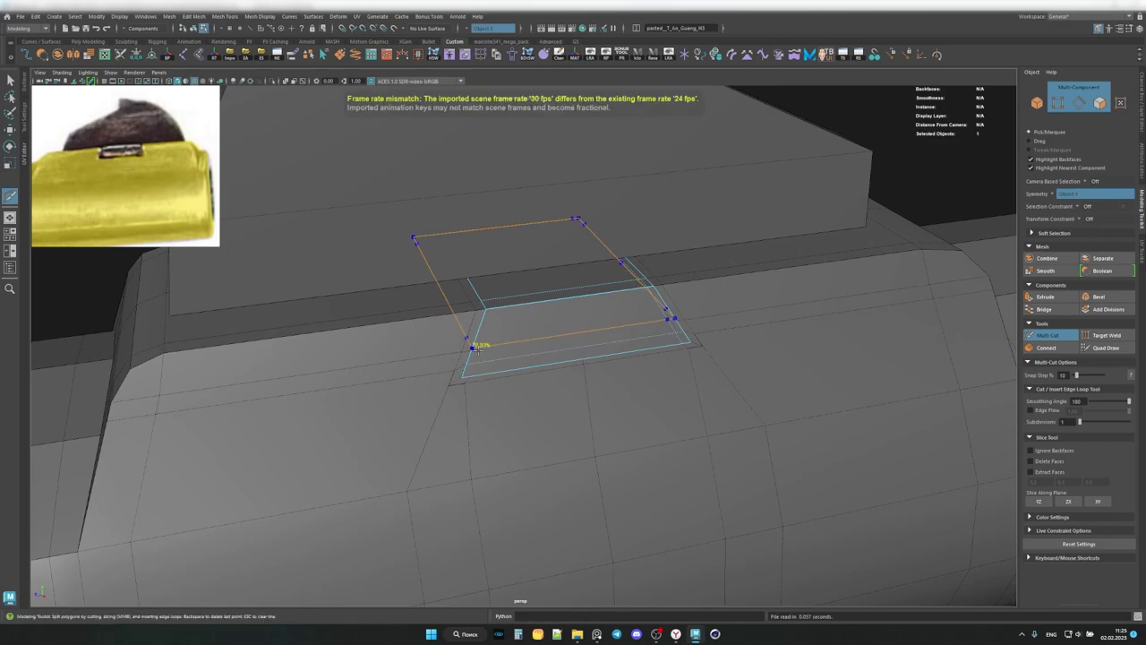
pyautogui.moveTo(668, 379)
pyautogui.keyDown('alt'); pyautogui.mouseDown()
pyautogui.moveTo(701, 331)
pyautogui.moveTo(511, 366)
pyautogui.moveTo(568, 335)
pyautogui.moveTo(606, 358)
pyautogui.moveTo(496, 338)
pyautogui.mouseUp(); pyautogui.keyUp('alt')
# Isolate the slab pCube24 and select its edges.
pyautogui.press('F8')
pyautogui.hotkey('ctrl', '1')
pyautogui.moveTo(576, 381)
pyautogui.keyDown('alt'); pyautogui.mouseDown()
pyautogui.moveTo(502, 289)
pyautogui.moveTo(698, 379)
pyautogui.moveTo(584, 351)
pyautogui.moveTo(631, 247)
pyautogui.moveTo(462, 276)
pyautogui.moveTo(453, 304)
pyautogui.moveTo(586, 466)
pyautogui.moveTo(552, 376)
pyautogui.moveTo(593, 402)
pyautogui.moveTo(563, 341)
pyautogui.moveTo(573, 353)
pyautogui.moveTo(553, 356)
pyautogui.mouseUp(); pyautogui.keyUp('alt')
pyautogui.press('F10')
pyautogui.press('F8')
pyautogui.hotkey('ctrl', '1')
pyautogui.click(552, 350)
pyautogui.hotkey('ctrl', '1')
pyautogui.keyDown('shift'); pyautogui.moveTo(553, 356); pyautogui.dragTo(554, 356, button='right'); pyautogui.keyUp('shift')
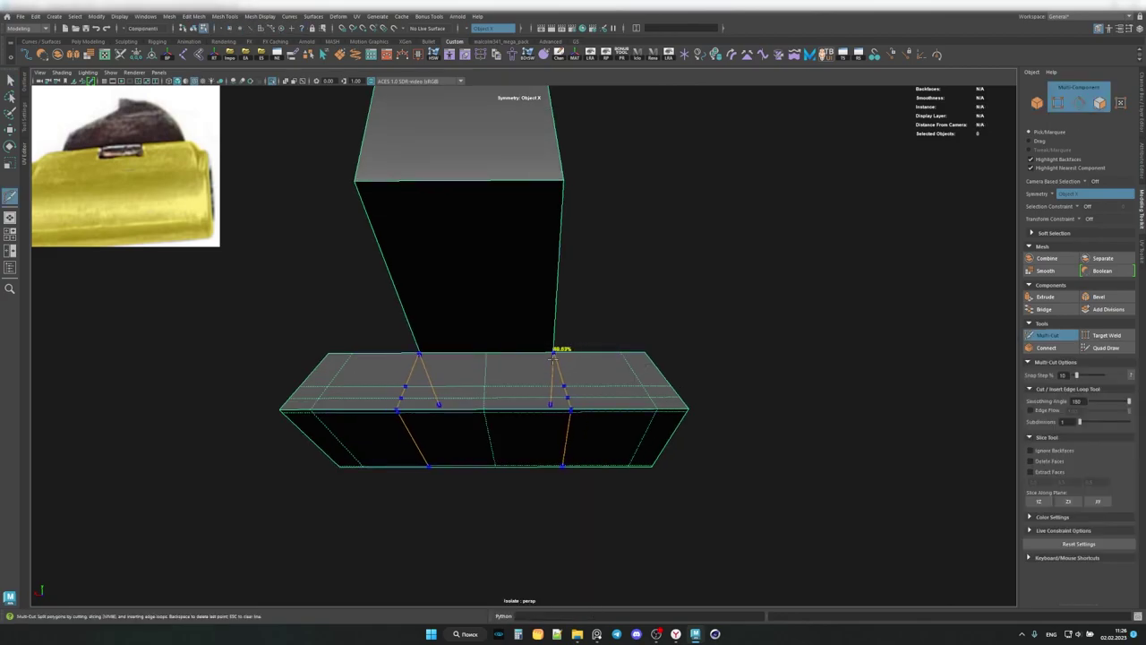
# Bevel the slab's selected edges at fraction 0.43 with 3 segments.
pyautogui.press('r')
pyautogui.hotkey('ctrl', '1')
pyautogui.moveTo(421, 493)
pyautogui.keyDown('alt'); pyautogui.mouseDown()
pyautogui.moveTo(574, 435)
pyautogui.moveTo(611, 343)
pyautogui.moveTo(555, 476)
pyautogui.moveTo(471, 337)
pyautogui.mouseUp(); pyautogui.keyUp('alt')
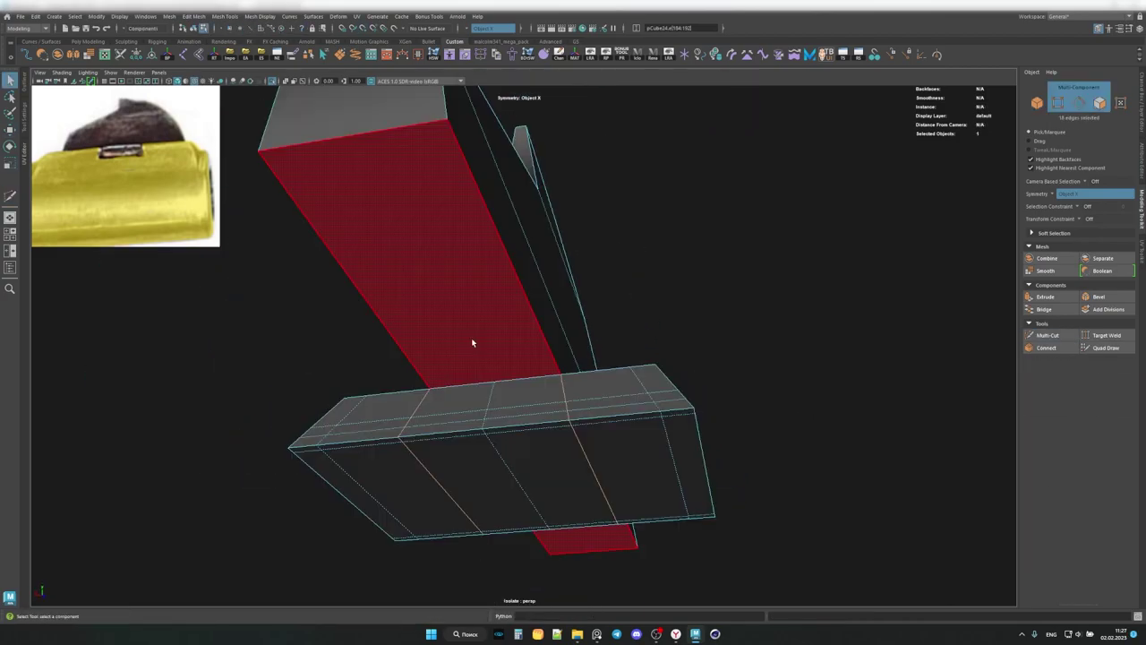
pyautogui.keyDown('shift'); pyautogui.moveTo(471, 338); pyautogui.dragTo(494, 328, button='right'); pyautogui.keyUp('shift')
pyautogui.keyDown('alt'); pyautogui.moveTo(494, 327); pyautogui.dragTo(591, 347); pyautogui.keyUp('alt')
pyautogui.moveTo(414, 433)
pyautogui.keyDown('alt'); pyautogui.mouseDown()
pyautogui.moveTo(685, 218)
pyautogui.moveTo(415, 245)
pyautogui.moveTo(715, 294)
pyautogui.moveTo(593, 295)
pyautogui.moveTo(565, 319)
pyautogui.mouseUp(); pyautogui.keyUp('alt')
pyautogui.hotkey('ctrl', 'b')
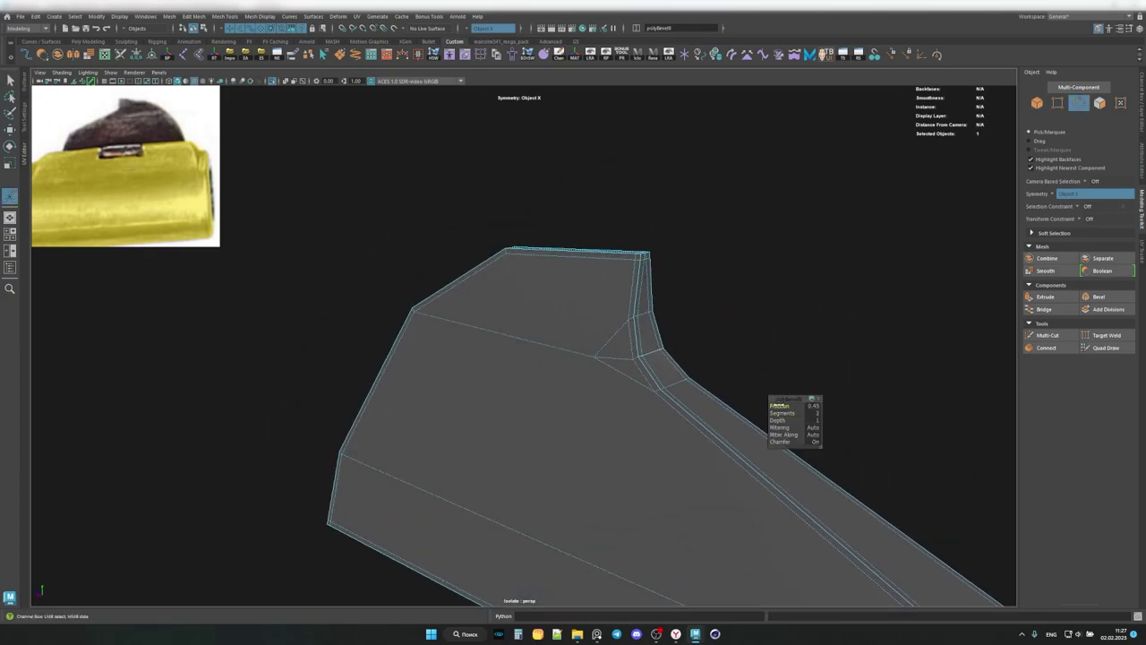
# Cut a support edge across the fin's side face with Multi-Cut.
pyautogui.moveTo(627, 358)
pyautogui.keyDown('alt'); pyautogui.mouseDown()
pyautogui.moveTo(619, 370)
pyautogui.moveTo(645, 359)
pyautogui.mouseUp(); pyautogui.keyUp('alt')
pyautogui.keyDown('shift'); pyautogui.moveTo(645, 358); pyautogui.dragTo(627, 340, button='right'); pyautogui.keyUp('shift')
pyautogui.keyDown('alt'); pyautogui.moveTo(627, 341); pyautogui.dragTo(649, 289); pyautogui.keyUp('alt')
pyautogui.click(649, 288)
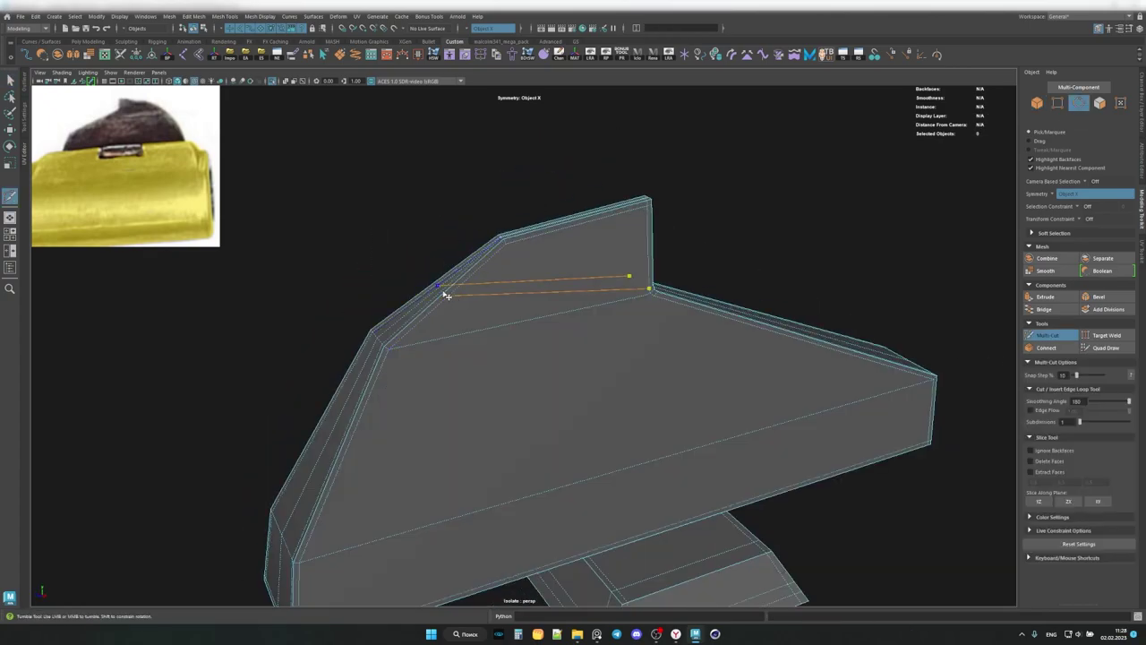
pyautogui.keyDown('alt'); pyautogui.moveTo(446, 294); pyautogui.dragTo(444, 343); pyautogui.keyUp('alt')
pyautogui.moveTo(522, 348)
pyautogui.keyDown('alt'); pyautogui.mouseDown()
pyautogui.moveTo(411, 342)
pyautogui.moveTo(563, 296)
pyautogui.moveTo(686, 440)
pyautogui.moveTo(788, 407)
pyautogui.moveTo(777, 406)
pyautogui.mouseUp(); pyautogui.keyUp('alt')
# Bevel the fin's end edges (polyBevel10).
pyautogui.hotkey('ctrl', 'b')
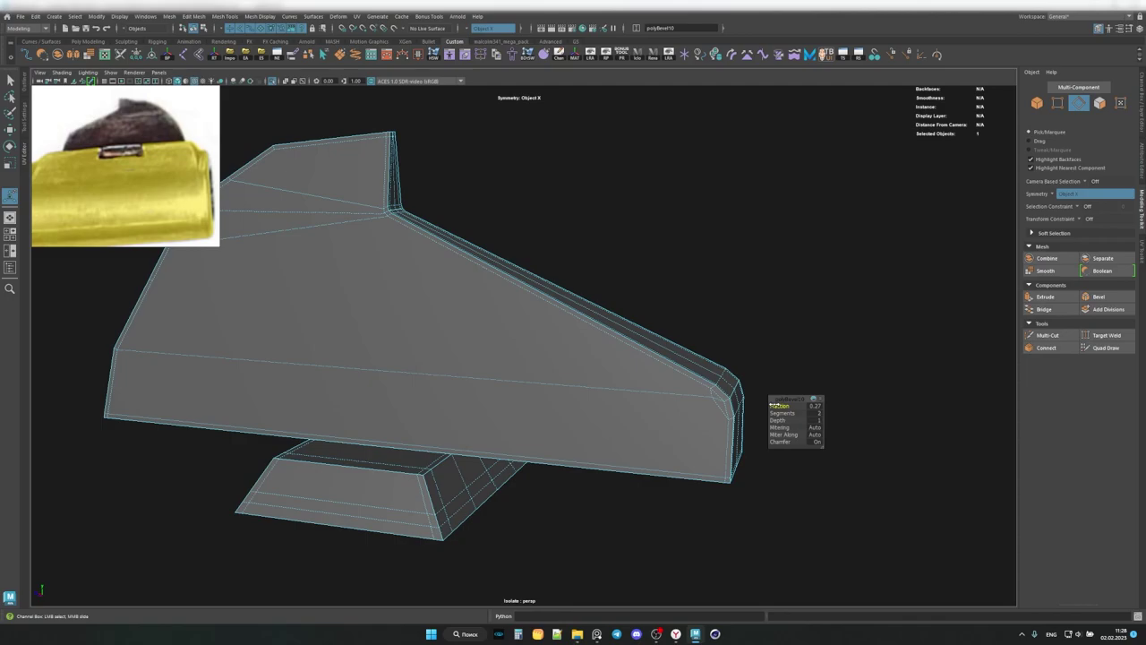
pyautogui.hotkey('ctrl', 'shift', 'x')
pyautogui.moveTo(920, 360)
pyautogui.keyDown('alt'); pyautogui.mouseDown()
pyautogui.moveTo(735, 297)
pyautogui.moveTo(941, 325)
pyautogui.moveTo(362, 388)
pyautogui.mouseUp(); pyautogui.keyUp('alt')
pyautogui.scroll(5, 362, 388)
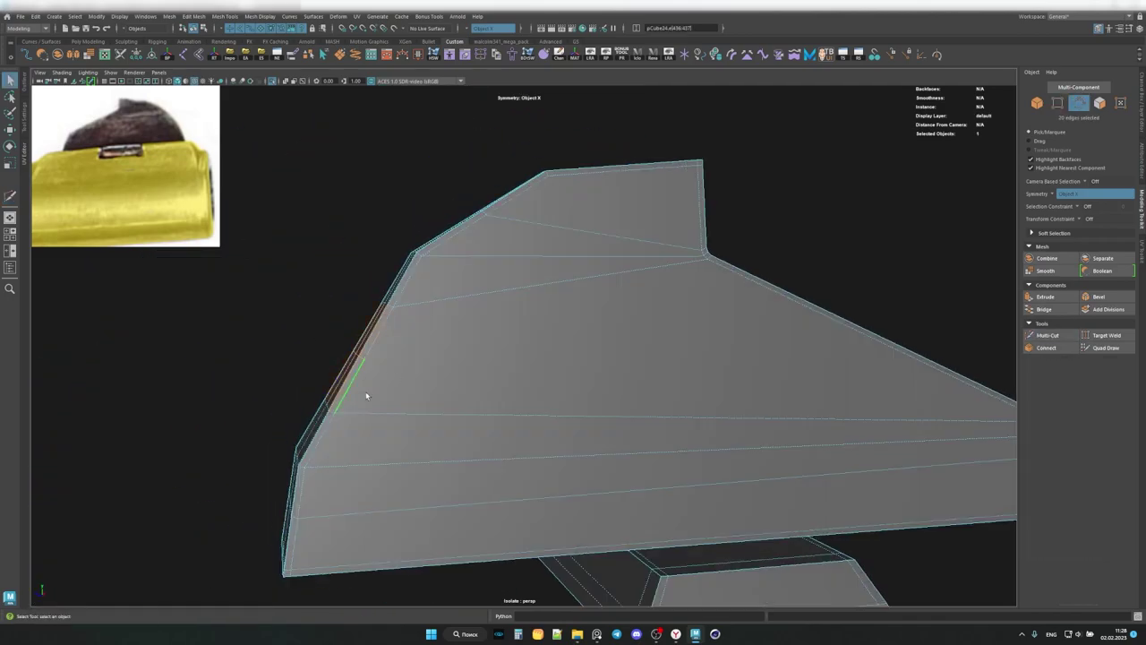
pyautogui.scroll(2, 415, 317)
# Move the fin's front-edge vertices into a rounded curve, then reselect the fin mesh.
pyautogui.press('w')
pyautogui.scroll(-1, 453, 236)
pyautogui.click(409, 306)
pyautogui.moveTo(409, 306)
pyautogui.keyDown('alt'); pyautogui.mouseDown()
pyautogui.moveTo(371, 313)
pyautogui.moveTo(417, 416)
pyautogui.moveTo(507, 402)
pyautogui.moveTo(308, 418)
pyautogui.moveTo(435, 314)
pyautogui.moveTo(345, 346)
pyautogui.moveTo(487, 332)
pyautogui.moveTo(366, 332)
pyautogui.mouseUp(); pyautogui.keyUp('alt')
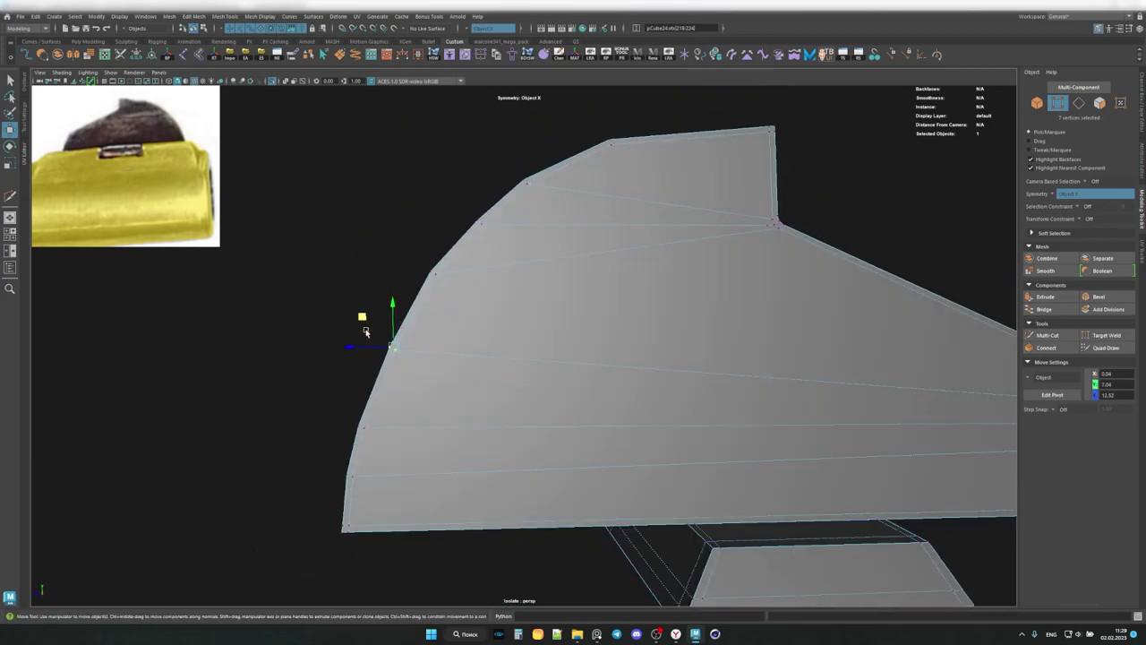
pyautogui.keyDown('alt'); pyautogui.moveTo(399, 248); pyautogui.dragTo(502, 353); pyautogui.keyUp('alt')
pyautogui.press('F8')
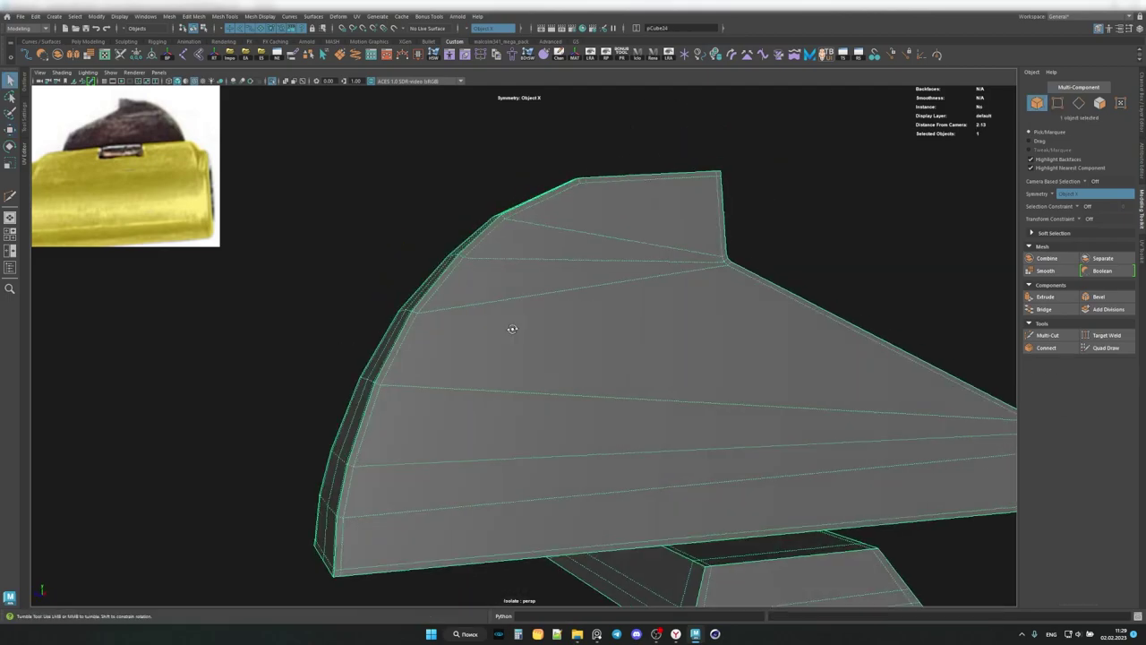
pyautogui.scroll(-3, 511, 328)
pyautogui.moveTo(645, 328)
pyautogui.keyDown('alt'); pyautogui.mouseDown()
pyautogui.moveTo(574, 267)
pyautogui.moveTo(492, 359)
pyautogui.moveTo(601, 417)
pyautogui.moveTo(473, 356)
pyautogui.moveTo(513, 365)
pyautogui.moveTo(511, 327)
pyautogui.moveTo(543, 383)
pyautogui.mouseUp(); pyautogui.keyUp('alt')
pyautogui.click(574, 267)
# Add a cut line from the fin's top edge down across its face.
pyautogui.press('F11')
pyautogui.click(513, 366)
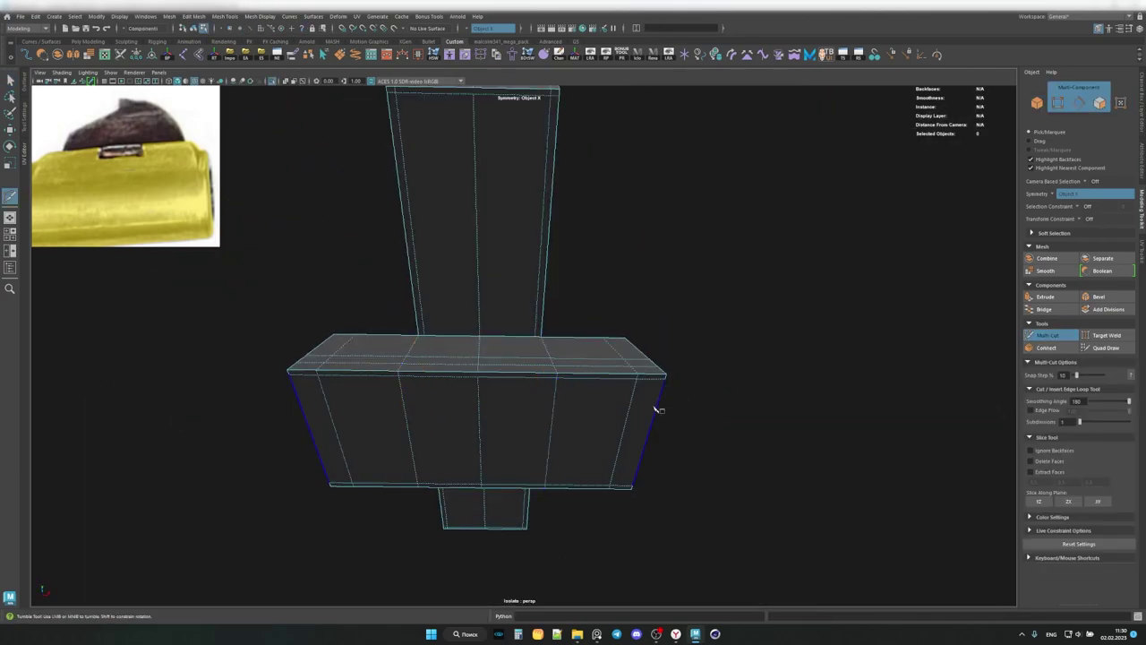
pyautogui.moveTo(659, 409)
pyautogui.keyDown('alt'); pyautogui.mouseDown()
pyautogui.moveTo(627, 394)
pyautogui.moveTo(612, 408)
pyautogui.moveTo(516, 363)
pyautogui.moveTo(708, 379)
pyautogui.moveTo(706, 400)
pyautogui.mouseUp(); pyautogui.keyUp('alt')
pyautogui.scroll(5, 627, 395)
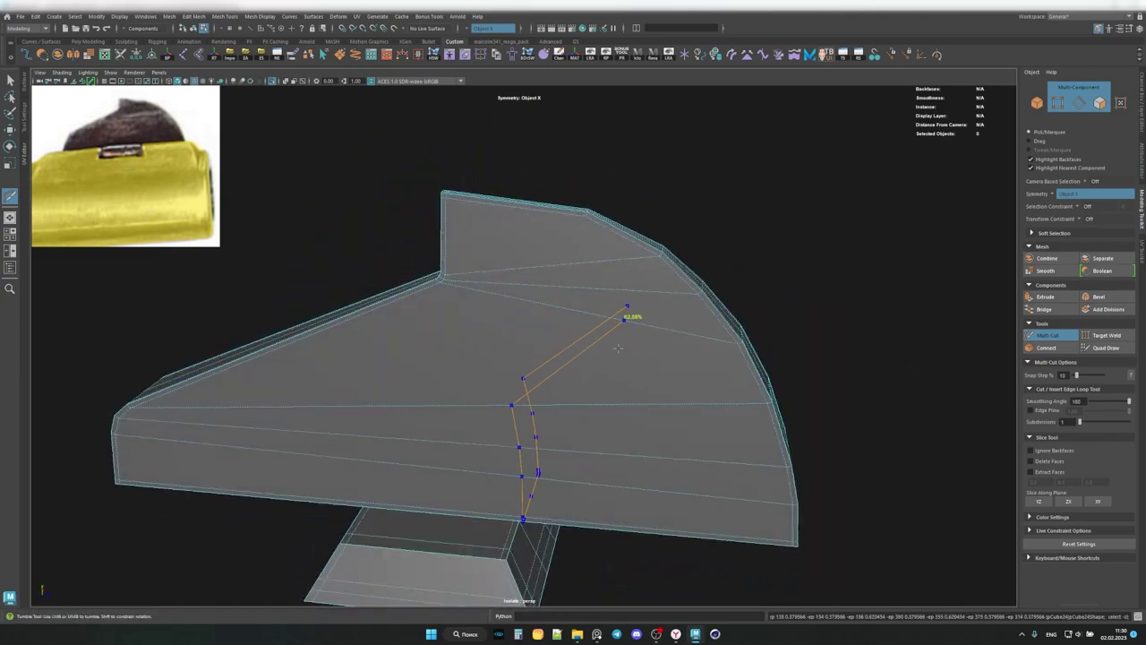
pyautogui.click(532, 204)
pyautogui.moveTo(532, 204)
pyautogui.keyDown('alt'); pyautogui.mouseDown()
pyautogui.moveTo(571, 260)
pyautogui.moveTo(537, 292)
pyautogui.moveTo(711, 271)
pyautogui.moveTo(665, 301)
pyautogui.moveTo(476, 263)
pyautogui.mouseUp(); pyautogui.keyUp('alt')
pyautogui.press('q')
pyautogui.scroll(3, 397, 210)
pyautogui.scroll(-5, 393, 190)
pyautogui.keyDown('shift'); pyautogui.moveTo(476, 263); pyautogui.dragTo(575, 266, button='right'); pyautogui.keyUp('shift')
# Add another Multi-Cut support edge near the fin's corner.
pyautogui.moveTo(576, 266)
pyautogui.keyDown('alt'); pyautogui.mouseDown()
pyautogui.moveTo(524, 266)
pyautogui.moveTo(624, 353)
pyautogui.mouseUp(); pyautogui.keyUp('alt')
pyautogui.keyDown('shift'); pyautogui.moveTo(670, 314); pyautogui.dragTo(654, 358, button='right'); pyautogui.keyUp('shift')
pyautogui.moveTo(654, 359)
pyautogui.keyDown('alt'); pyautogui.mouseDown()
pyautogui.moveTo(619, 335)
pyautogui.moveTo(543, 371)
pyautogui.moveTo(670, 332)
pyautogui.mouseUp(); pyautogui.keyUp('alt')
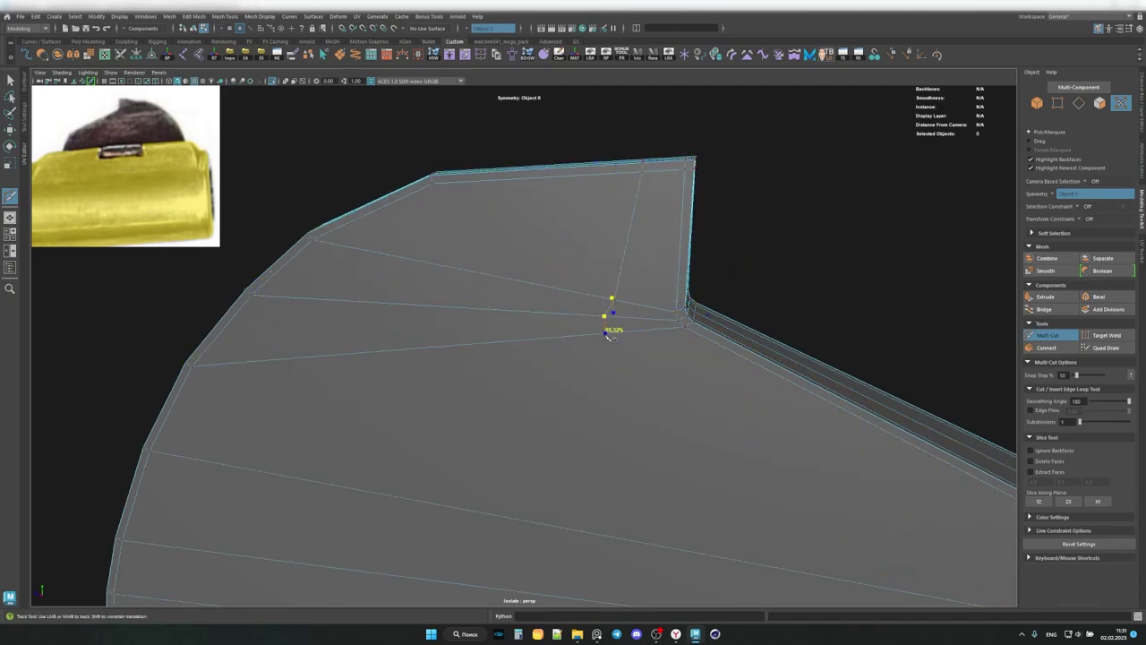
pyautogui.press('q')
pyautogui.moveTo(576, 358)
pyautogui.keyDown('alt'); pyautogui.mouseDown()
pyautogui.moveTo(675, 417)
pyautogui.moveTo(568, 348)
pyautogui.mouseUp(); pyautogui.keyUp('alt')
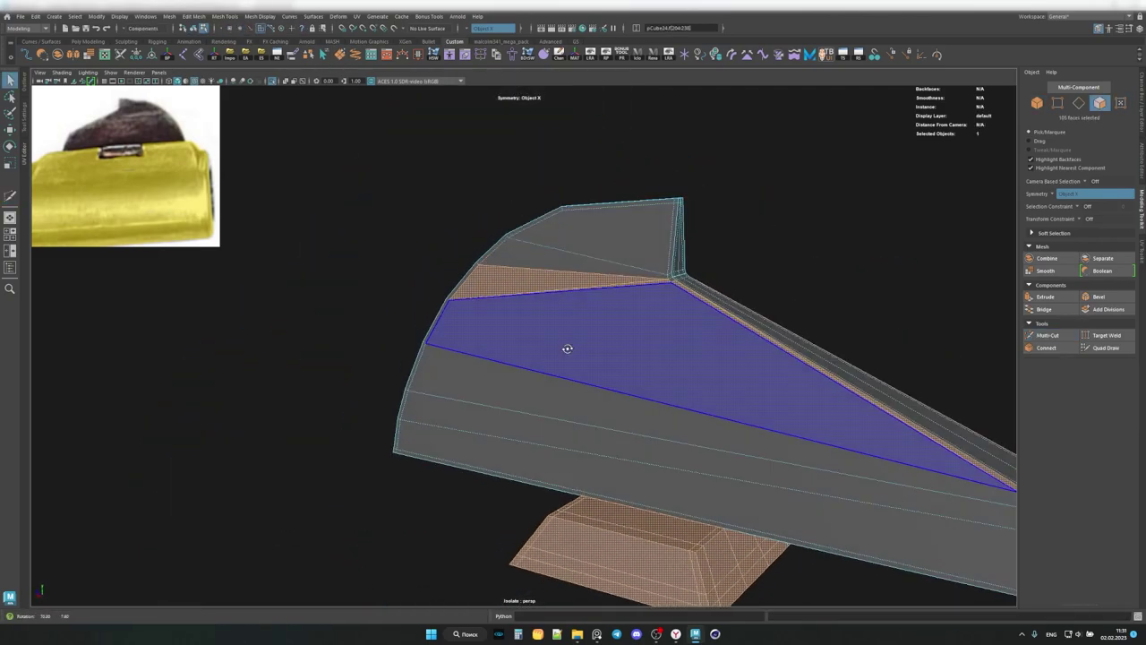
pyautogui.scroll(5, 663, 273)
pyautogui.press('F10')
pyautogui.moveTo(654, 306)
pyautogui.keyDown('alt'); pyautogui.mouseDown()
pyautogui.moveTo(816, 287)
pyautogui.moveTo(781, 389)
pyautogui.moveTo(755, 403)
pyautogui.moveTo(634, 313)
pyautogui.moveTo(737, 289)
pyautogui.moveTo(605, 281)
pyautogui.mouseUp(); pyautogui.keyUp('alt')
# Check the fin and its lower faces in smooth preview.
pyautogui.press('3')
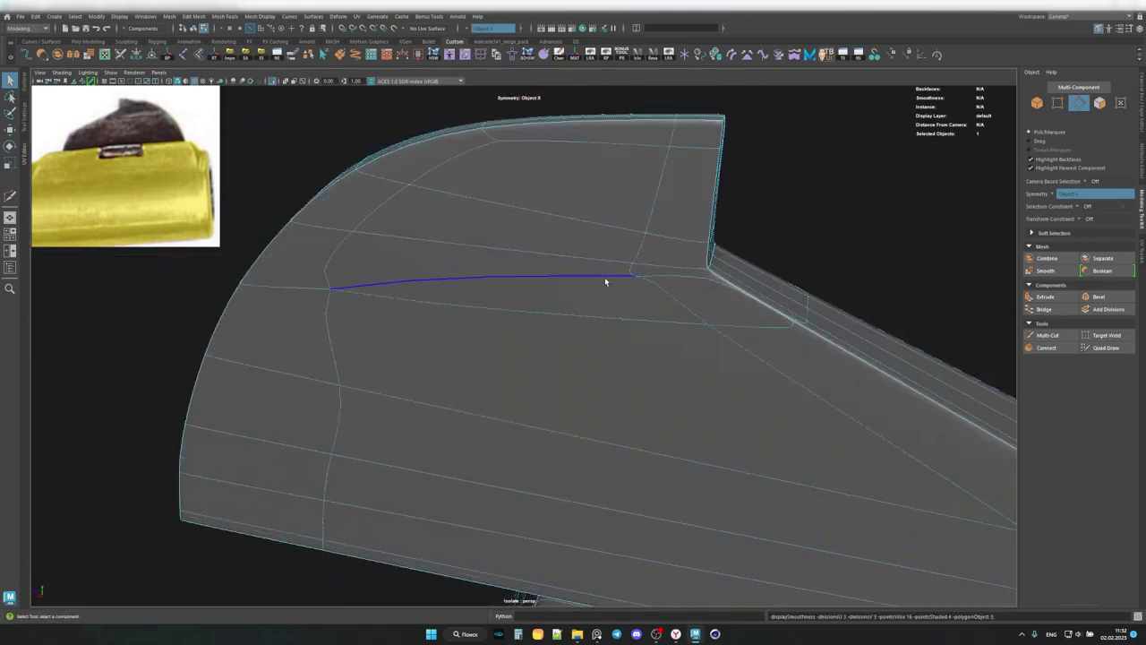
pyautogui.moveTo(659, 323)
pyautogui.keyDown('alt'); pyautogui.mouseDown()
pyautogui.moveTo(768, 289)
pyautogui.moveTo(812, 325)
pyautogui.mouseUp(); pyautogui.keyUp('alt')
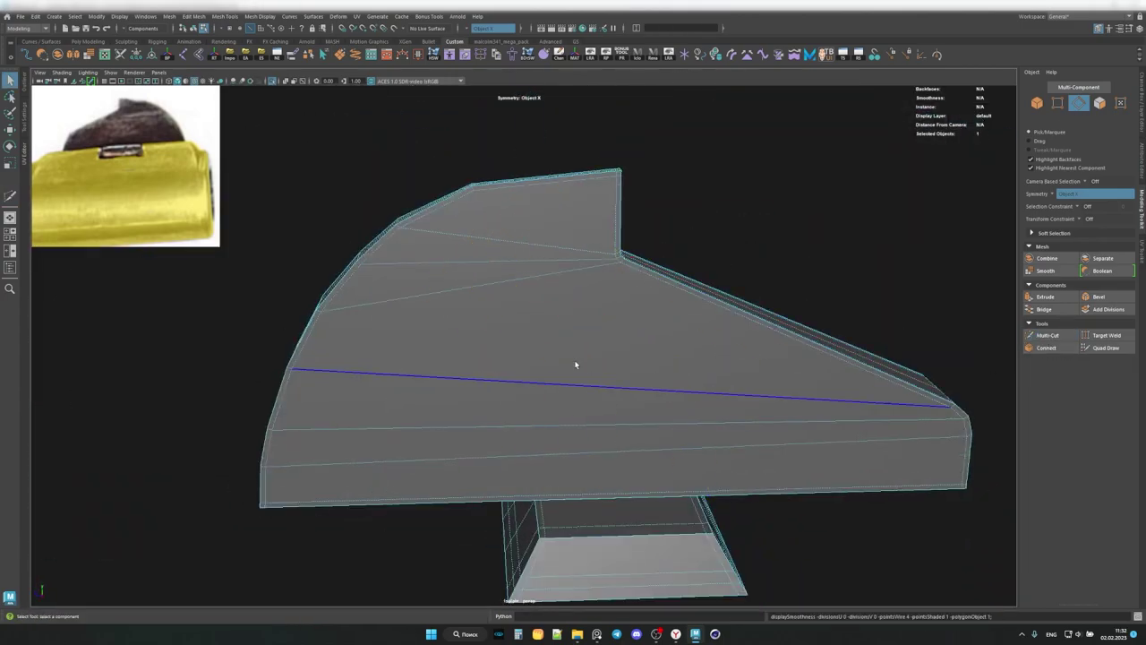
pyautogui.keyDown('alt'); pyautogui.moveTo(576, 365); pyautogui.dragTo(584, 305); pyautogui.keyUp('alt')
pyautogui.scroll(5, 584, 305)
pyautogui.keyDown('alt'); pyautogui.moveTo(668, 351); pyautogui.dragTo(606, 369); pyautogui.keyUp('alt')
# Try a Multi-Cut on the base block, then return to object selection.
pyautogui.press('F11')
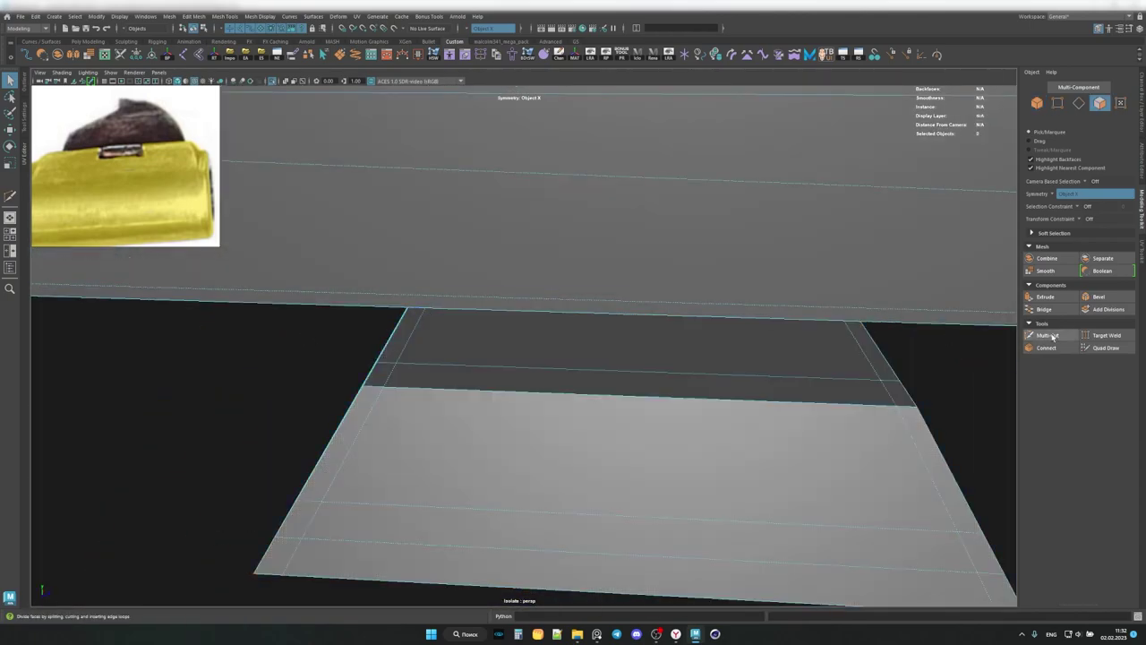
pyautogui.click(1054, 335)
pyautogui.keyDown('alt'); pyautogui.moveTo(680, 295); pyautogui.dragTo(778, 286); pyautogui.keyUp('alt')
pyautogui.scroll(-5, 717, 263)
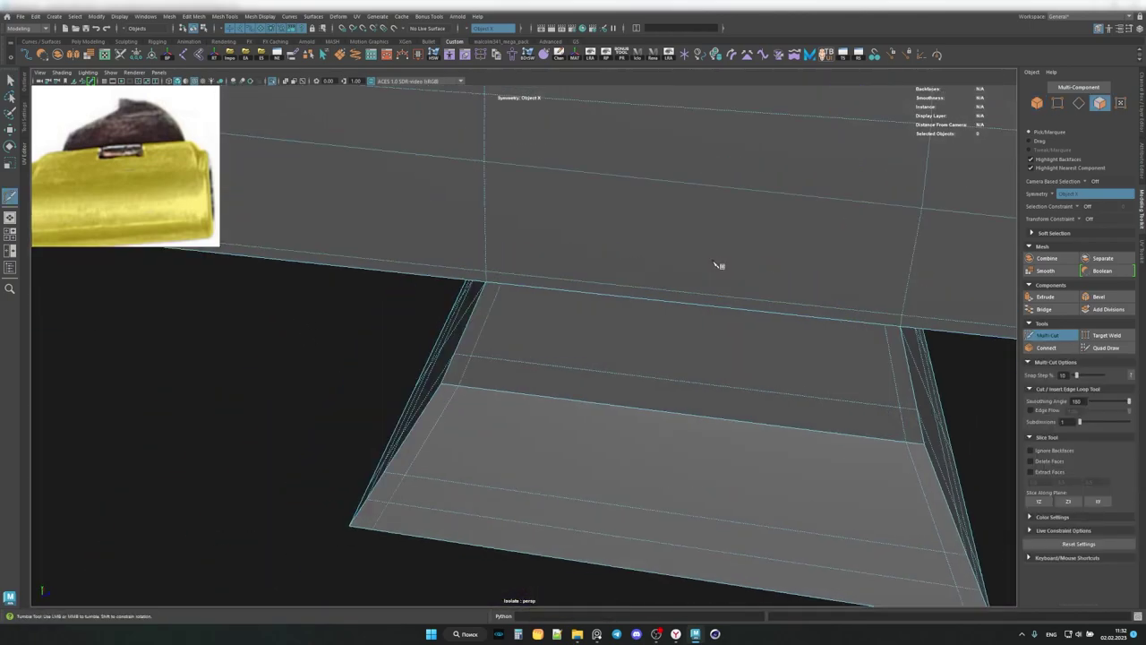
pyautogui.scroll(-5, 666, 263)
pyautogui.press('F8')
pyautogui.moveTo(666, 264)
pyautogui.keyDown('alt'); pyautogui.mouseDown()
pyautogui.moveTo(585, 276)
pyautogui.moveTo(620, 371)
pyautogui.mouseUp(); pyautogui.keyUp('alt')
# Compare the collar with the barrel in front/persp panes, then isolate the slab in face mode.
pyautogui.hotkey('ctrl', '1')
pyautogui.click(620, 371)
pyautogui.press('space')
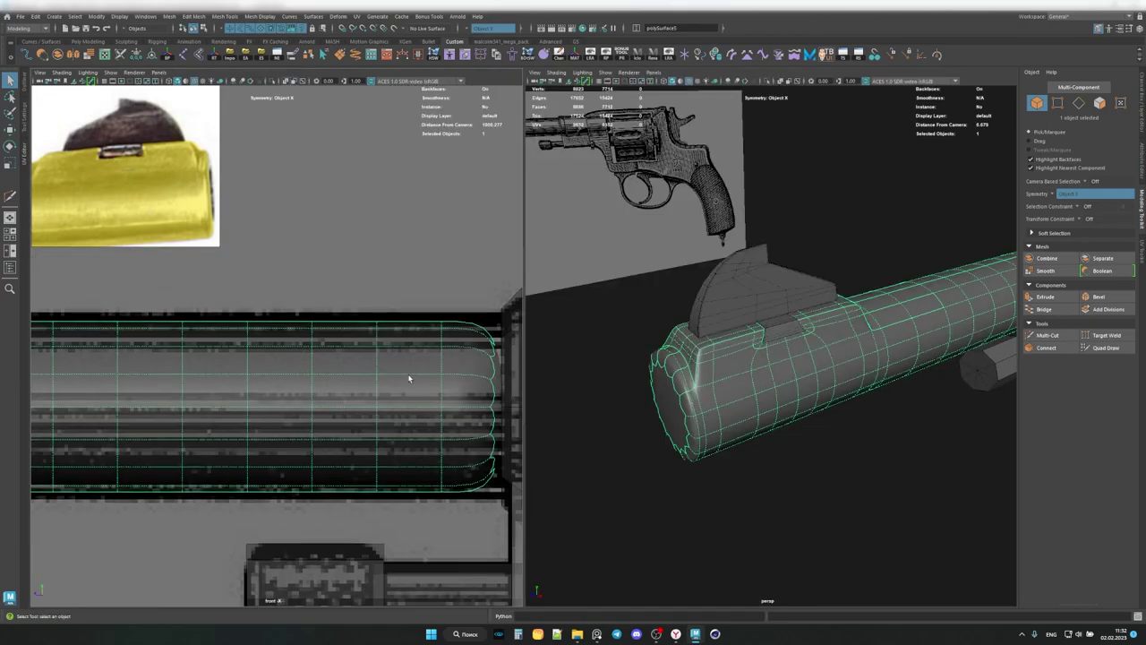
pyautogui.scroll(-3, 200, 345)
pyautogui.keyDown('alt'); pyautogui.moveTo(765, 480); pyautogui.dragTo(681, 430); pyautogui.keyUp('alt')
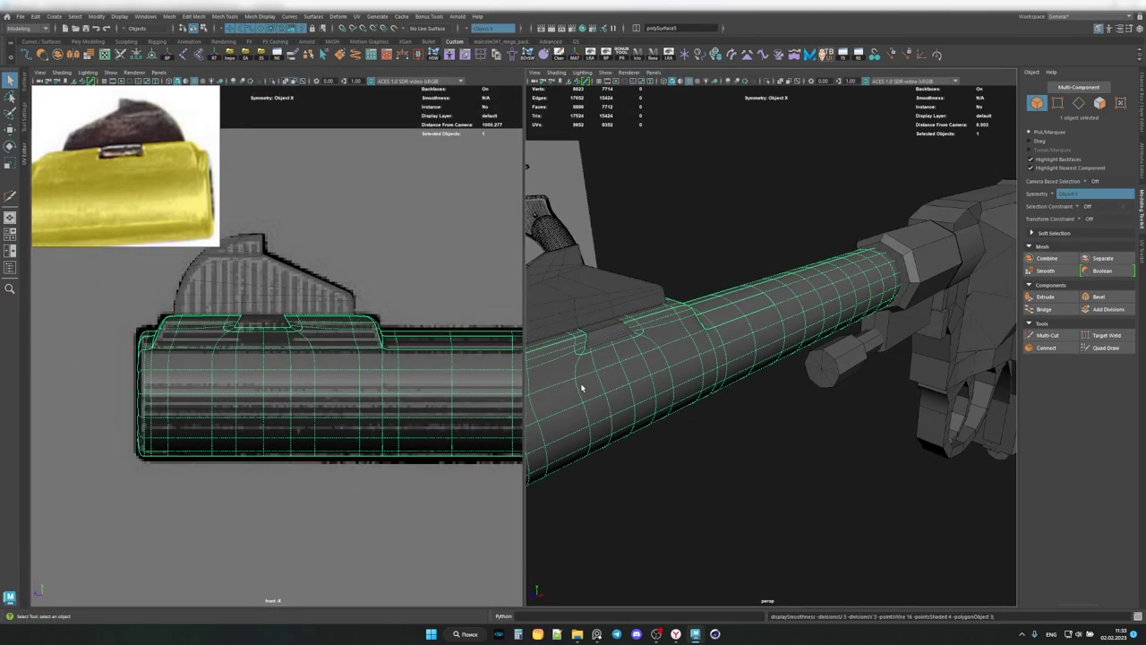
pyautogui.press('space')
pyautogui.click(665, 422)
pyautogui.hotkey('ctrl', '1')
pyautogui.press('F11')
# Delete the slab's two underside faces and check the opening in smooth preview.
pyautogui.click(681, 532)
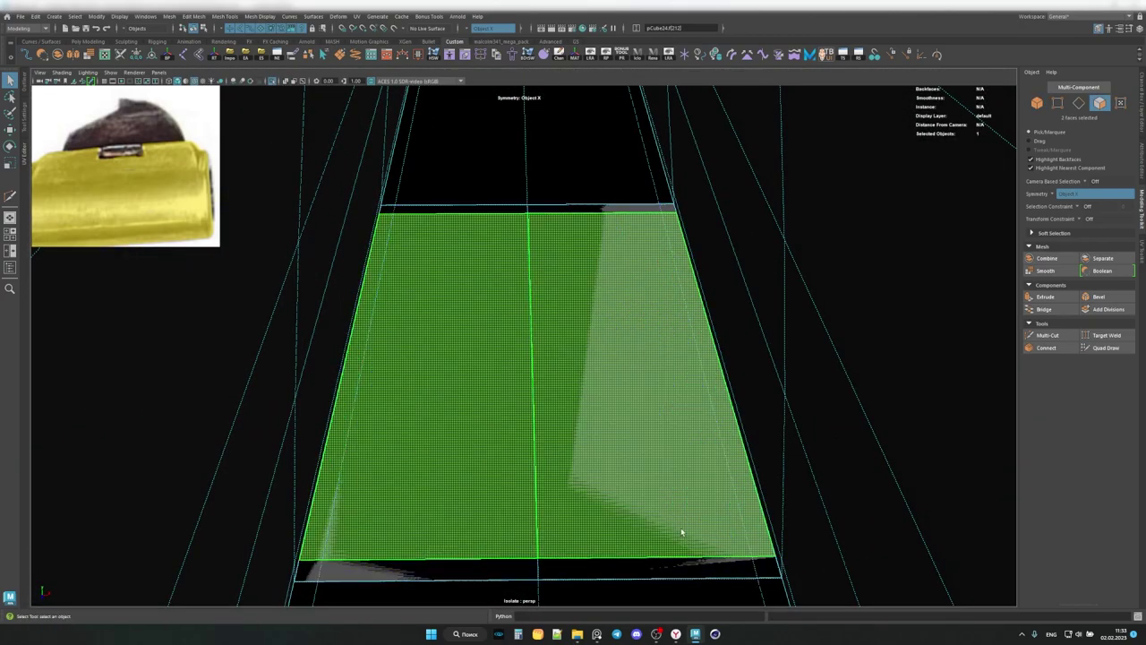
pyautogui.press('Delete')
pyautogui.moveTo(636, 473)
pyautogui.keyDown('alt'); pyautogui.mouseDown()
pyautogui.moveTo(442, 312)
pyautogui.moveTo(606, 248)
pyautogui.moveTo(545, 254)
pyautogui.moveTo(554, 363)
pyautogui.moveTo(639, 264)
pyautogui.moveTo(456, 319)
pyautogui.moveTo(542, 297)
pyautogui.mouseUp(); pyautogui.keyUp('alt')
pyautogui.press('3')
pyautogui.press('1')
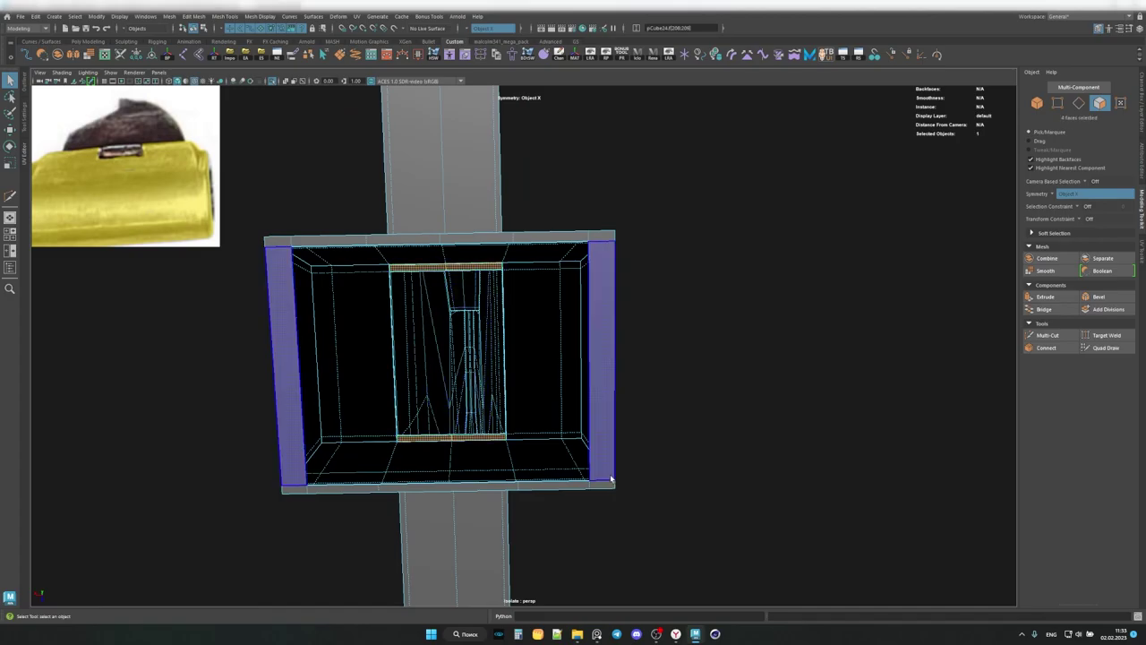
pyautogui.moveTo(611, 480)
pyautogui.keyDown('alt'); pyautogui.mouseDown()
pyautogui.moveTo(443, 374)
pyautogui.moveTo(480, 338)
pyautogui.mouseUp(); pyautogui.keyUp('alt')
pyautogui.moveTo(617, 308)
pyautogui.keyDown('alt'); pyautogui.mouseDown()
pyautogui.moveTo(565, 274)
pyautogui.moveTo(660, 296)
pyautogui.moveTo(540, 233)
pyautogui.moveTo(573, 295)
pyautogui.moveTo(556, 328)
pyautogui.moveTo(633, 320)
pyautogui.mouseUp(); pyautogui.keyUp('alt')
# Try Quad Draw on the mesh around the underside opening.
pyautogui.click(1106, 347)
pyautogui.moveTo(668, 335)
pyautogui.keyDown('alt'); pyautogui.mouseDown(button='right')
pyautogui.moveTo(486, 328)
pyautogui.moveTo(616, 353)
pyautogui.mouseUp(button='right'); pyautogui.keyUp('alt')
pyautogui.moveTo(314, 331)
pyautogui.keyDown('alt'); pyautogui.mouseDown()
pyautogui.moveTo(545, 295)
pyautogui.moveTo(468, 325)
pyautogui.moveTo(681, 334)
pyautogui.moveTo(518, 323)
pyautogui.mouseUp(); pyautogui.keyUp('alt')
pyautogui.moveTo(608, 337)
pyautogui.keyDown('alt'); pyautogui.mouseDown()
pyautogui.moveTo(722, 314)
pyautogui.moveTo(373, 350)
pyautogui.moveTo(512, 366)
pyautogui.moveTo(353, 423)
pyautogui.moveTo(405, 291)
pyautogui.moveTo(439, 295)
pyautogui.moveTo(350, 238)
pyautogui.moveTo(523, 259)
pyautogui.moveTo(586, 254)
pyautogui.moveTo(550, 350)
pyautogui.moveTo(596, 333)
pyautogui.moveTo(503, 379)
pyautogui.moveTo(645, 307)
pyautogui.moveTo(690, 504)
pyautogui.mouseUp(); pyautogui.keyUp('alt')
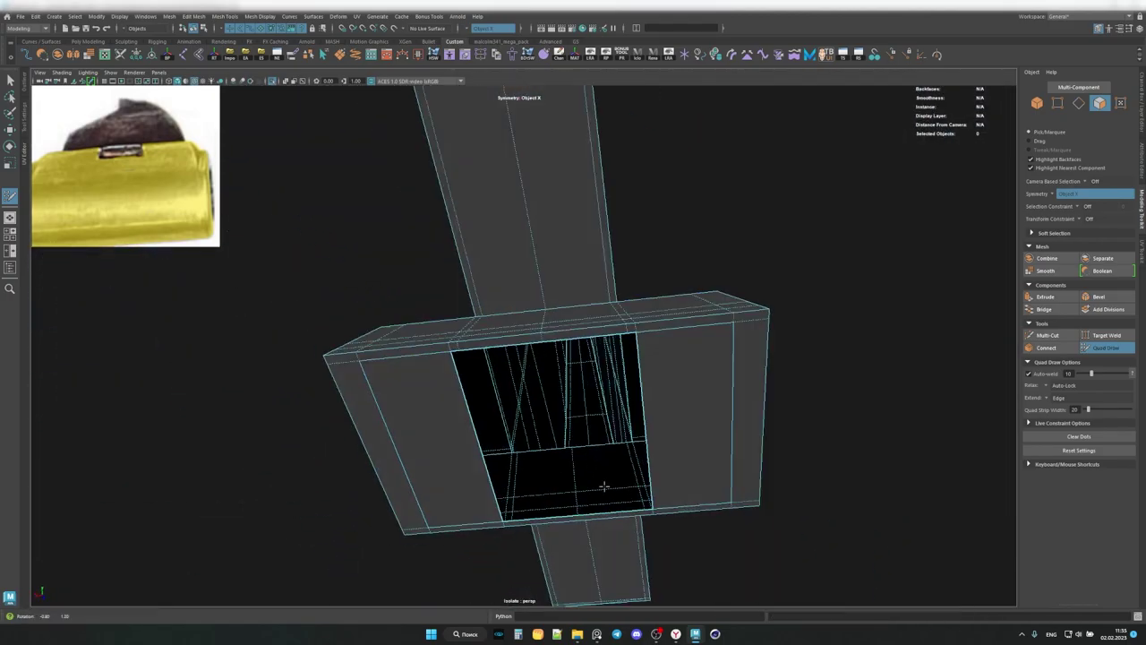
pyautogui.scroll(3, 624, 495)
# Multi-Cut a new edge along the opening on the base block.
pyautogui.hotkey('ctrl', 'shift', 'x')
pyautogui.keyDown('alt'); pyautogui.moveTo(515, 444); pyautogui.dragTo(1081, 433); pyautogui.keyUp('alt')
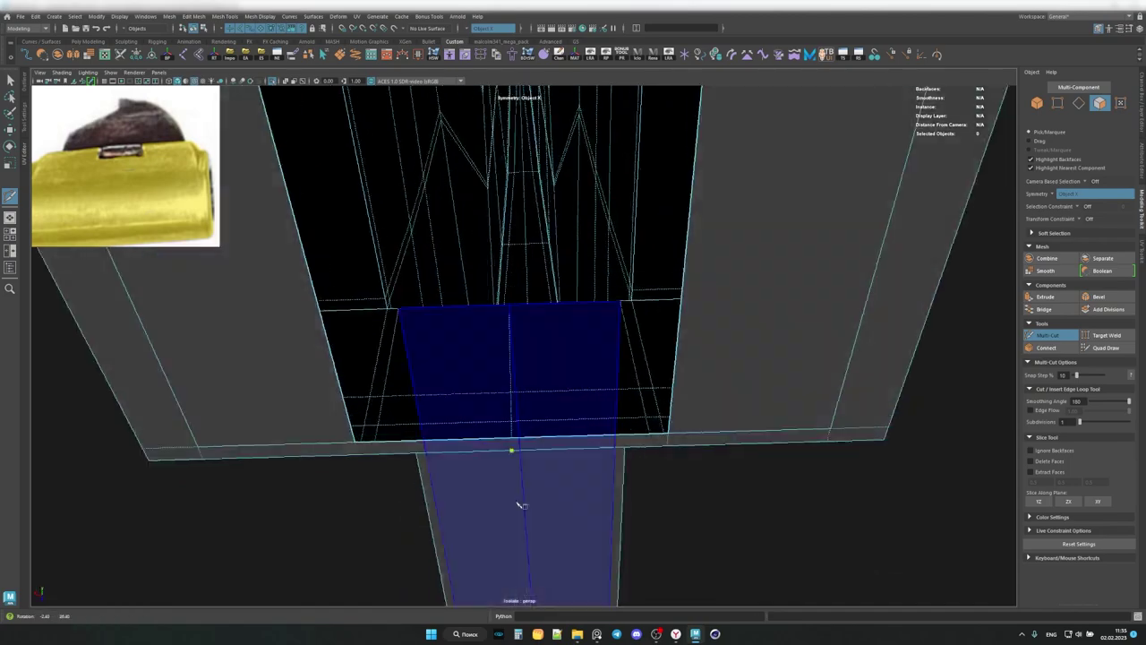
pyautogui.keyDown('alt'); pyautogui.moveTo(618, 316); pyautogui.dragTo(639, 427, button='right'); pyautogui.keyUp('alt')
pyautogui.hotkey('ctrl', 'shift', 'x')
pyautogui.keyDown('alt'); pyautogui.moveTo(640, 427); pyautogui.dragTo(666, 468); pyautogui.keyUp('alt')
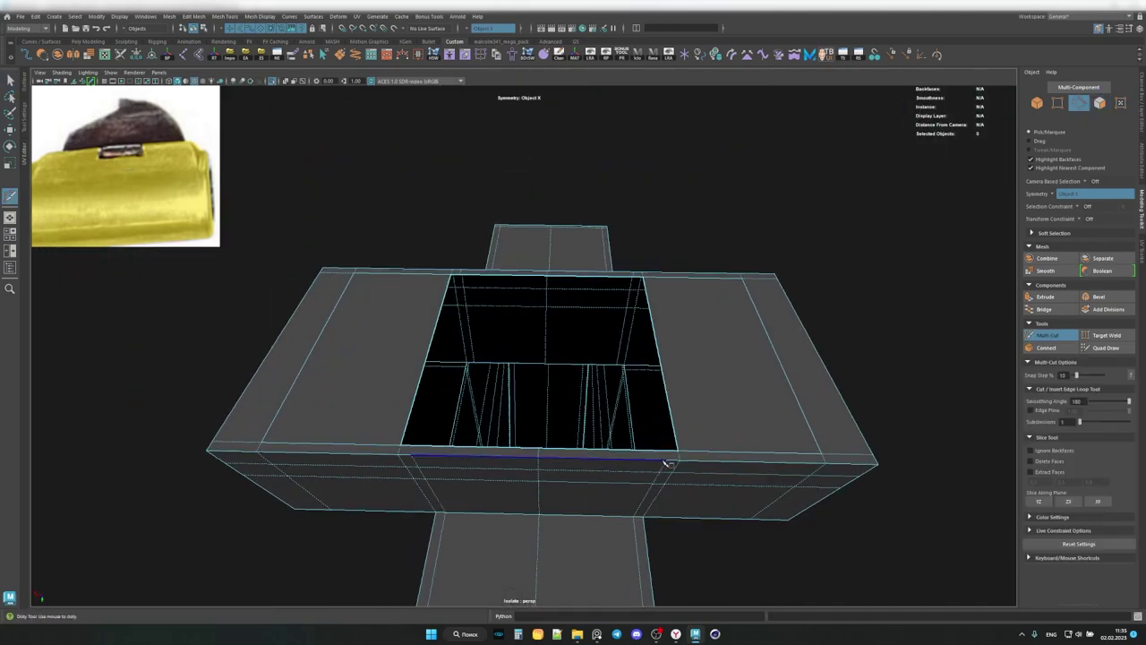
pyautogui.keyDown('alt'); pyautogui.moveTo(665, 469); pyautogui.dragTo(699, 473, button='right'); pyautogui.keyUp('alt')
pyautogui.press('q')
pyautogui.moveTo(692, 470)
pyautogui.keyDown('alt'); pyautogui.mouseDown()
pyautogui.moveTo(583, 281)
pyautogui.moveTo(573, 299)
pyautogui.moveTo(597, 263)
pyautogui.mouseUp(); pyautogui.keyUp('alt')
pyautogui.press('F8')
# Briefly try Multi-Cut, then view the slab from below.
pyautogui.keyDown('alt'); pyautogui.moveTo(596, 263); pyautogui.dragTo(605, 236, button='middle'); pyautogui.keyUp('alt')
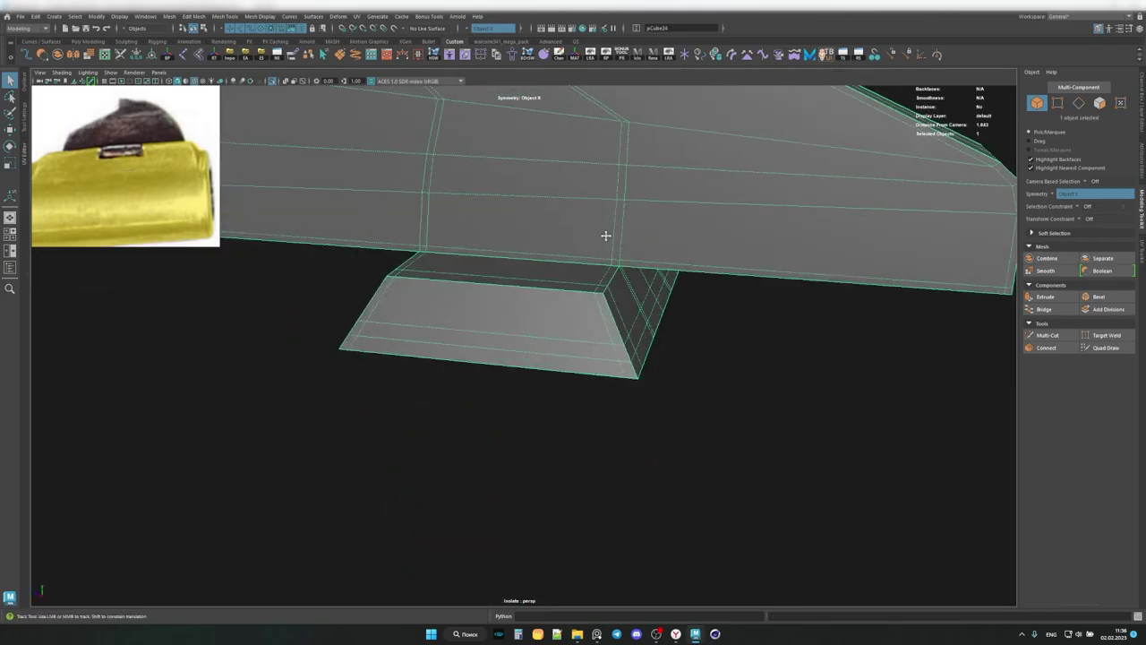
pyautogui.moveTo(606, 235)
pyautogui.keyDown('alt'); pyautogui.mouseDown()
pyautogui.moveTo(665, 391)
pyautogui.moveTo(500, 399)
pyautogui.moveTo(545, 379)
pyautogui.moveTo(525, 332)
pyautogui.moveTo(540, 366)
pyautogui.moveTo(482, 350)
pyautogui.moveTo(525, 379)
pyautogui.moveTo(671, 385)
pyautogui.moveTo(638, 396)
pyautogui.moveTo(675, 397)
pyautogui.moveTo(561, 358)
pyautogui.moveTo(540, 384)
pyautogui.moveTo(651, 394)
pyautogui.moveTo(546, 328)
pyautogui.moveTo(551, 414)
pyautogui.mouseUp(); pyautogui.keyUp('alt')
pyautogui.hotkey('ctrl', 'shift', 'x')
pyautogui.press('q')
pyautogui.moveTo(249, 127)
pyautogui.keyDown('alt'); pyautogui.mouseDown()
pyautogui.moveTo(512, 371)
pyautogui.moveTo(564, 404)
pyautogui.moveTo(573, 445)
pyautogui.moveTo(596, 250)
pyautogui.moveTo(620, 279)
pyautogui.moveTo(621, 245)
pyautogui.mouseUp(); pyautogui.keyUp('alt')
# Select vertices along the fin's top and inspect the slab from several angles.
pyautogui.press('F9')
pyautogui.moveTo(472, 289); pyautogui.dragTo(488, 305)
pyautogui.press('w')
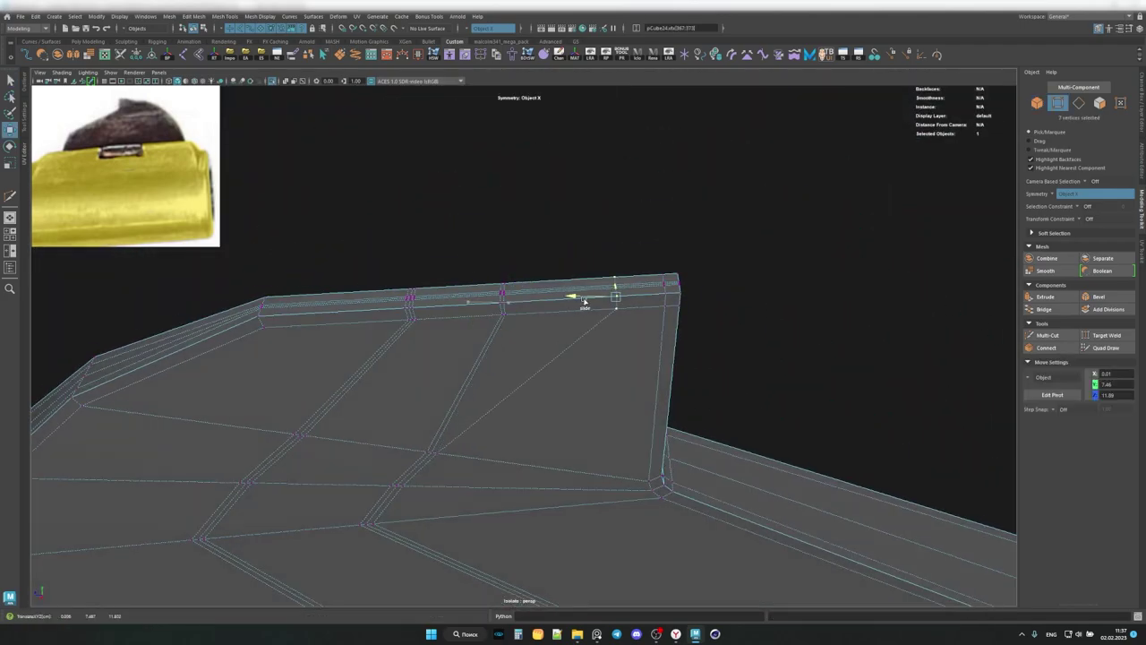
pyautogui.moveTo(588, 294)
pyautogui.keyDown('alt'); pyautogui.mouseDown()
pyautogui.moveTo(518, 317)
pyautogui.moveTo(569, 360)
pyautogui.mouseUp(); pyautogui.keyUp('alt')
pyautogui.press('F10')
pyautogui.press('q')
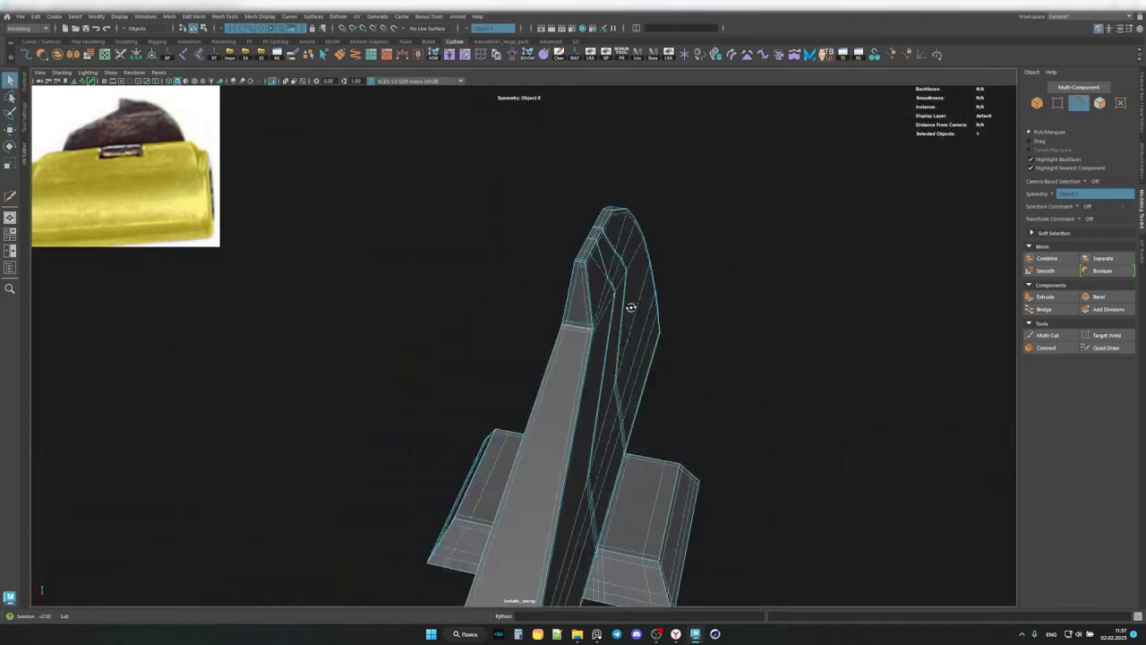
pyautogui.moveTo(630, 307)
pyautogui.keyDown('alt'); pyautogui.mouseDown()
pyautogui.moveTo(532, 404)
pyautogui.moveTo(645, 340)
pyautogui.mouseUp(); pyautogui.keyUp('alt')
pyautogui.keyDown('alt'); pyautogui.moveTo(730, 380); pyautogui.dragTo(441, 291); pyautogui.keyUp('alt')
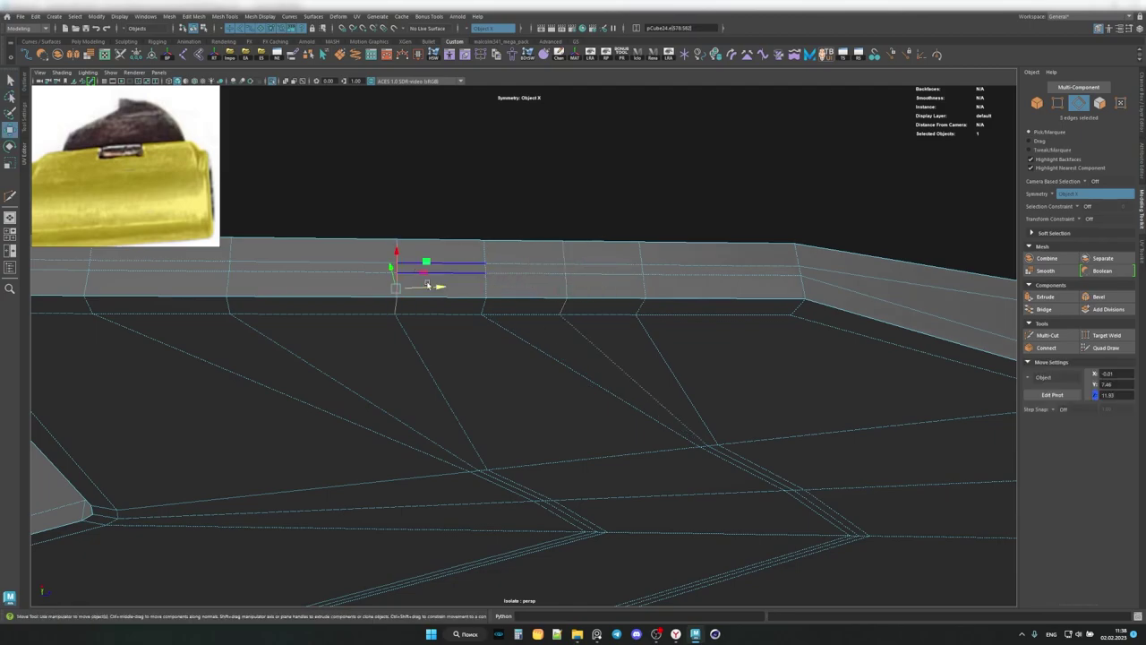
pyautogui.moveTo(488, 269)
pyautogui.keyDown('alt'); pyautogui.mouseDown()
pyautogui.moveTo(448, 328)
pyautogui.moveTo(596, 233)
pyautogui.moveTo(745, 266)
pyautogui.moveTo(761, 287)
pyautogui.mouseUp(); pyautogui.keyUp('alt')
pyautogui.press('F8')
# Move the first fin vertices up and sideways to even out the grid.
pyautogui.click(761, 287)
pyautogui.press('F9')
pyautogui.press('w')
pyautogui.click(527, 259)
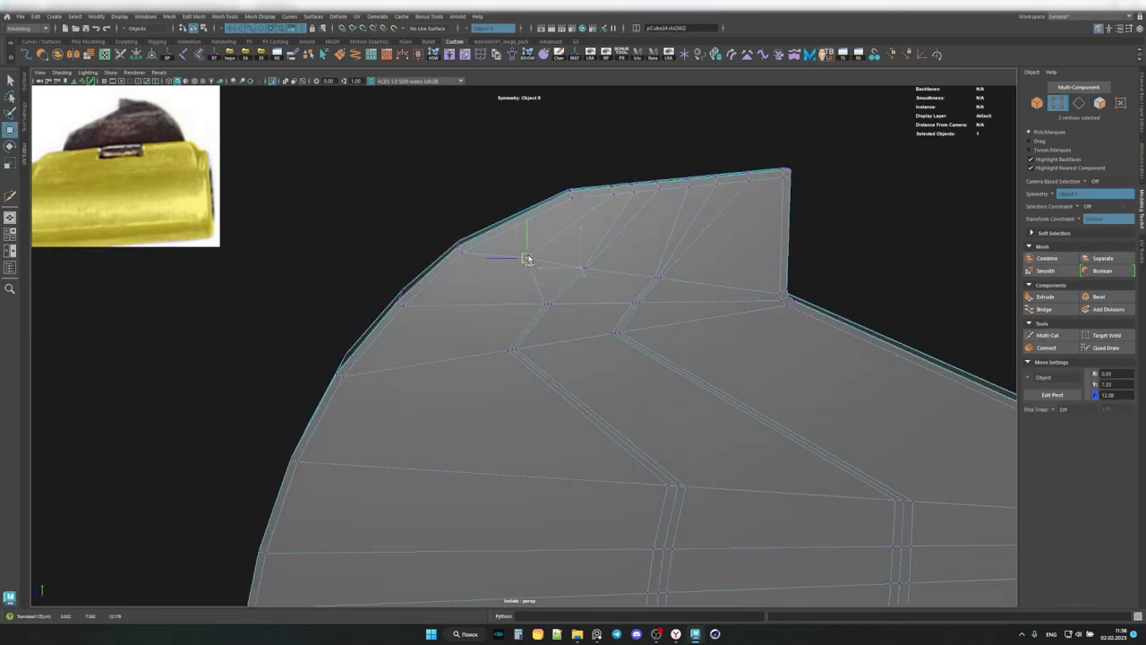
pyautogui.keyDown('alt'); pyautogui.moveTo(668, 442); pyautogui.dragTo(667, 347, button='middle'); pyautogui.keyUp('alt')
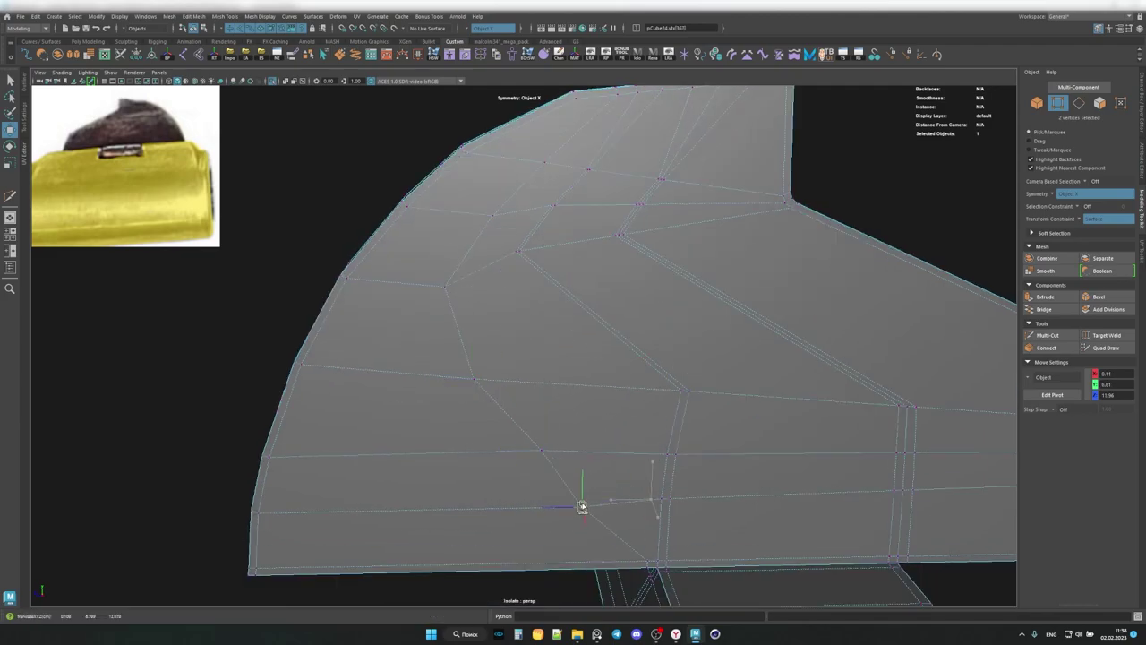
pyautogui.keyDown('alt'); pyautogui.moveTo(583, 504); pyautogui.dragTo(523, 365, button='middle'); pyautogui.keyUp('alt')
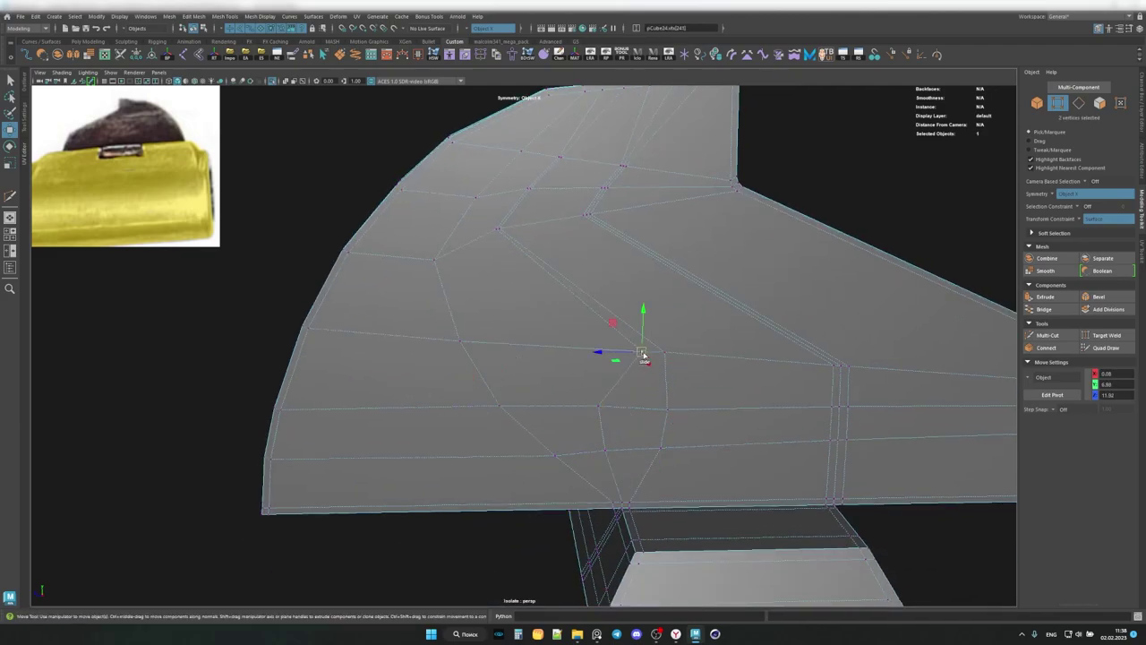
pyautogui.moveTo(643, 355); pyautogui.dragTo(542, 267)
pyautogui.moveTo(442, 307); pyautogui.dragTo(558, 231)
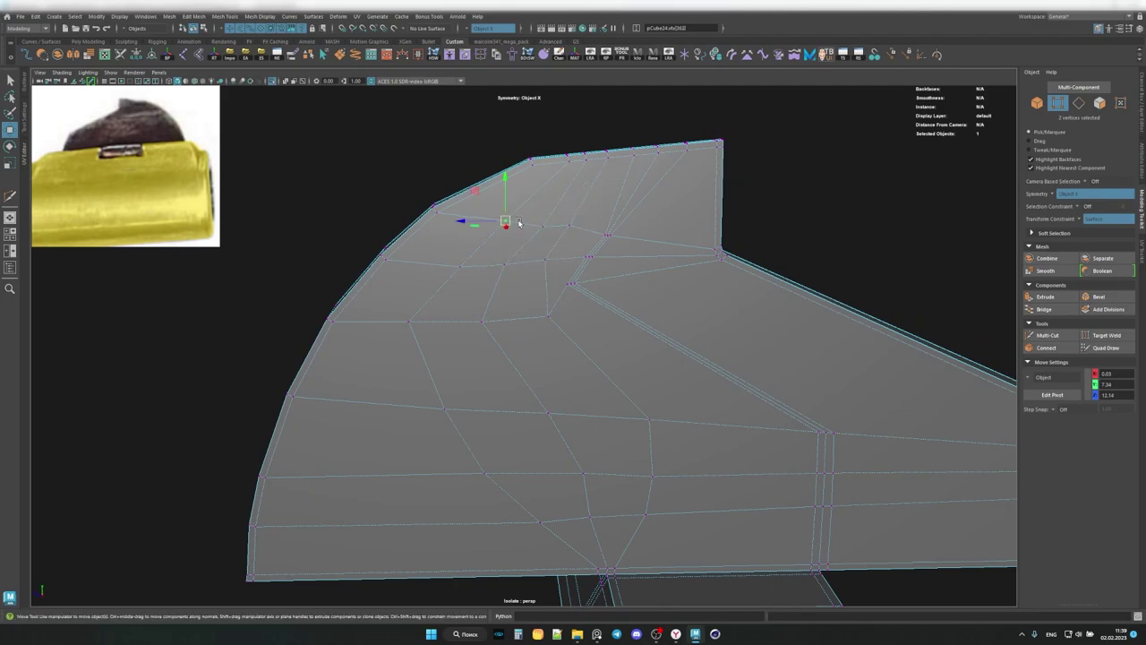
pyautogui.keyDown('alt'); pyautogui.moveTo(518, 222); pyautogui.dragTo(426, 185, button='middle'); pyautogui.keyUp('alt')
# Reposition the remaining fin vertices for cleaner flow and inspect the whole fin.
pyautogui.moveTo(430, 185); pyautogui.dragTo(512, 215)
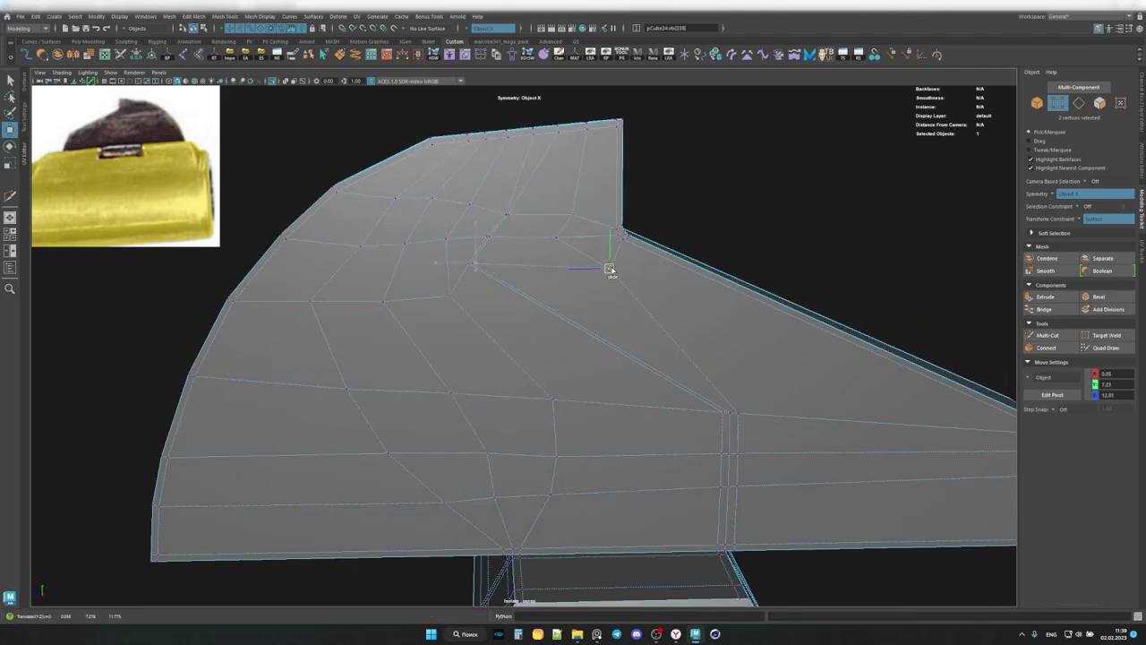
pyautogui.keyDown('alt'); pyautogui.moveTo(605, 257); pyautogui.dragTo(731, 411); pyautogui.keyUp('alt')
pyautogui.click(731, 410)
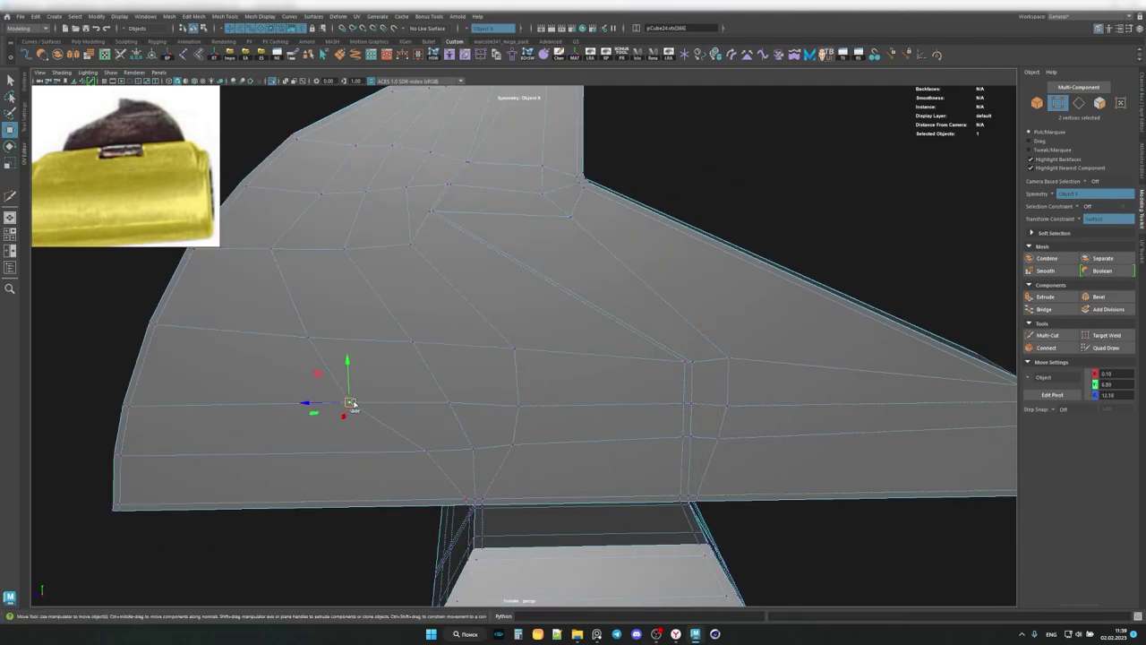
pyautogui.click(520, 348)
pyautogui.moveTo(313, 339)
pyautogui.keyDown('alt'); pyautogui.mouseDown()
pyautogui.moveTo(521, 348)
pyautogui.moveTo(555, 269)
pyautogui.moveTo(633, 356)
pyautogui.mouseUp(); pyautogui.keyUp('alt')
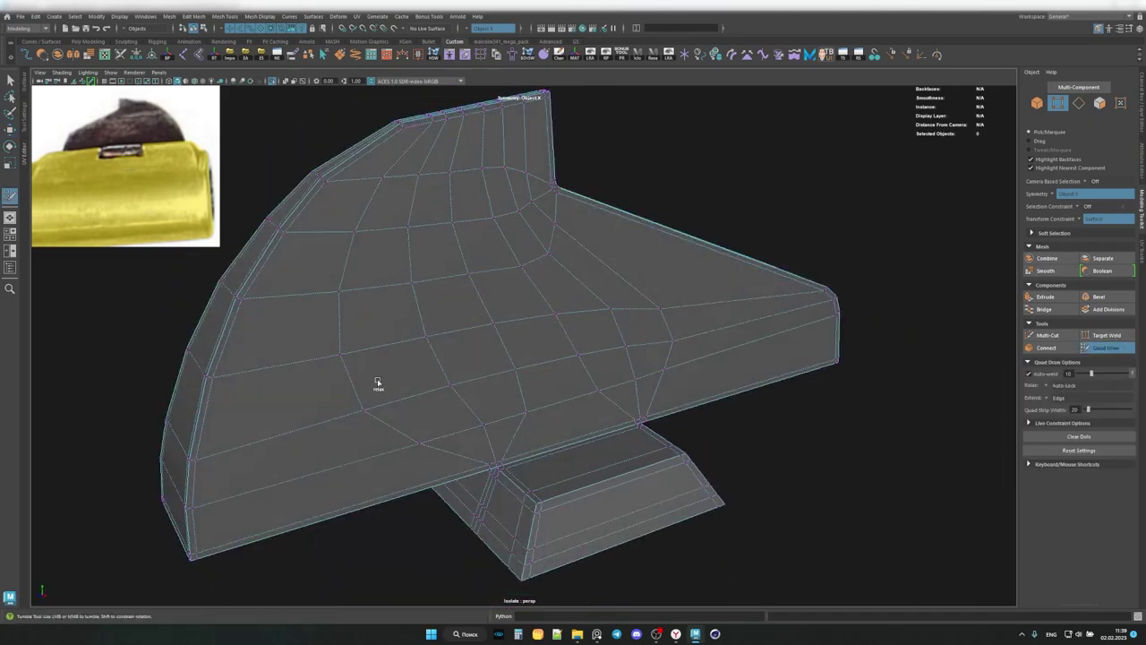
pyautogui.moveTo(377, 383)
pyautogui.keyDown('alt'); pyautogui.mouseDown()
pyautogui.moveTo(410, 340)
pyautogui.moveTo(652, 336)
pyautogui.mouseUp(); pyautogui.keyUp('alt')
pyautogui.moveTo(470, 270)
pyautogui.keyDown('alt'); pyautogui.mouseDown()
pyautogui.moveTo(629, 335)
pyautogui.moveTo(436, 348)
pyautogui.mouseUp(); pyautogui.keyUp('alt')
pyautogui.keyDown('alt'); pyautogui.moveTo(538, 346); pyautogui.dragTo(560, 359); pyautogui.keyUp('alt')
pyautogui.press('F8')
# Inspect the fin's rounded upper curve in smooth preview.
pyautogui.press('3')
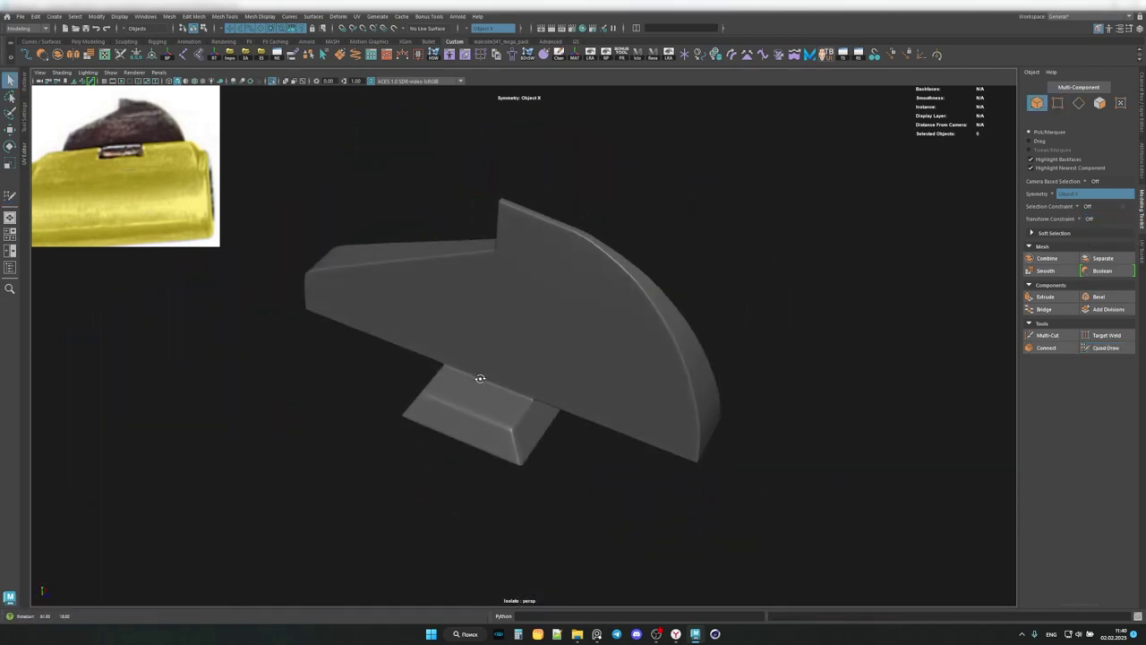
pyautogui.moveTo(560, 359)
pyautogui.keyDown('alt'); pyautogui.mouseDown(button='right')
pyautogui.moveTo(621, 335)
pyautogui.moveTo(717, 252)
pyautogui.mouseUp(button='right'); pyautogui.keyUp('alt')
pyautogui.moveTo(718, 252)
pyautogui.keyDown('alt'); pyautogui.mouseDown()
pyautogui.moveTo(486, 187)
pyautogui.moveTo(629, 295)
pyautogui.moveTo(525, 328)
pyautogui.moveTo(865, 176)
pyautogui.moveTo(728, 345)
pyautogui.moveTo(322, 332)
pyautogui.mouseUp(); pyautogui.keyUp('alt')
# Set the M5 material's Diffuse to 0.716 and Specular Roll Off to 1.000.
pyautogui.hotkey('ctrl', 'a')
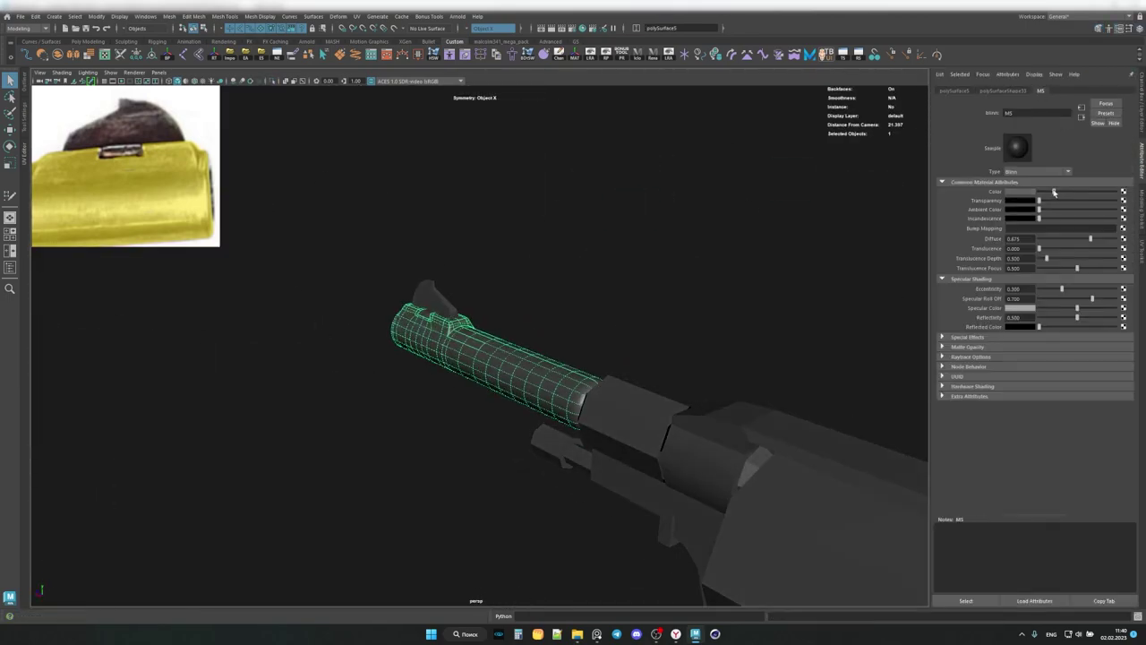
pyautogui.moveTo(1100, 239); pyautogui.dragTo(1093, 239)
pyautogui.click(1089, 289)
pyautogui.moveTo(1108, 299); pyautogui.dragTo(1120, 299)
pyautogui.click(1064, 288)
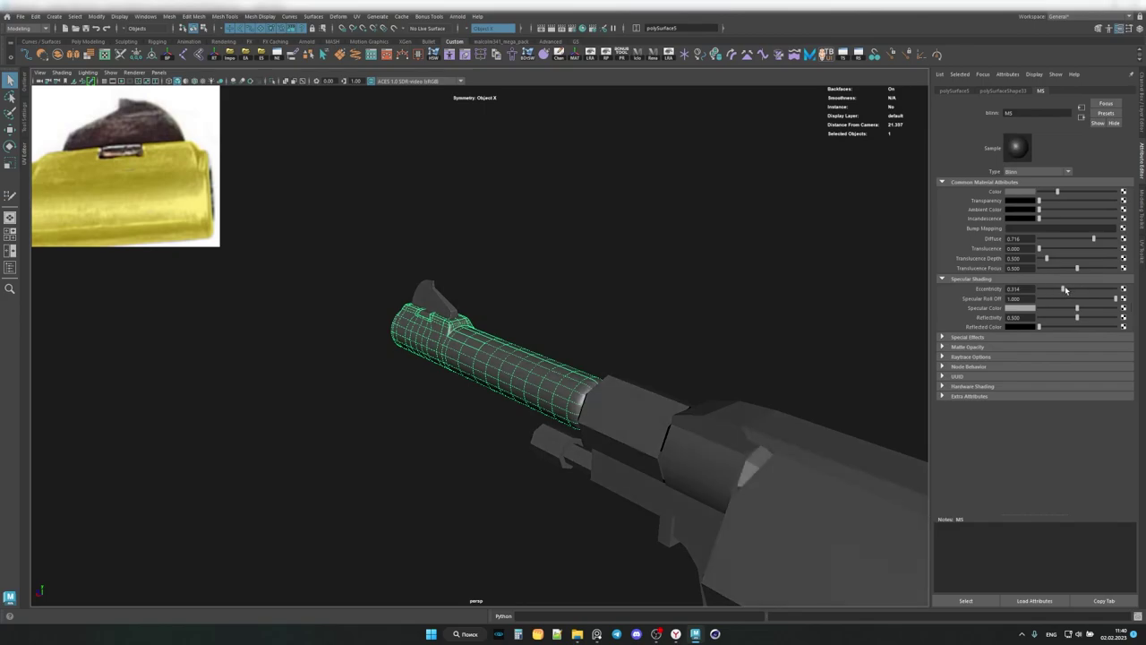
# Extrude and scale the barrel's end face into an inner ring, deleting the center face.
pyautogui.moveTo(627, 358)
pyautogui.keyDown('alt'); pyautogui.mouseDown()
pyautogui.moveTo(555, 341)
pyautogui.moveTo(501, 377)
pyautogui.moveTo(448, 385)
pyautogui.mouseUp(); pyautogui.keyUp('alt')
pyautogui.scroll(5, 537, 340)
pyautogui.click(486, 383)
pyautogui.press('r')
pyautogui.hotkey('ctrl', 'e')
pyautogui.moveTo(484, 377)
pyautogui.keyDown('alt'); pyautogui.mouseDown()
pyautogui.moveTo(527, 372)
pyautogui.moveTo(483, 357)
pyautogui.moveTo(501, 359)
pyautogui.moveTo(533, 320)
pyautogui.moveTo(493, 247)
pyautogui.mouseUp(); pyautogui.keyUp('alt')
pyautogui.press('Delete')
# Cap the muzzle's inner edge loop and shrink the new cap face inward.
pyautogui.doubleClick(533, 321)
pyautogui.press('r')
pyautogui.keyDown('alt'); pyautogui.moveTo(479, 357); pyautogui.dragTo(525, 328); pyautogui.keyUp('alt')
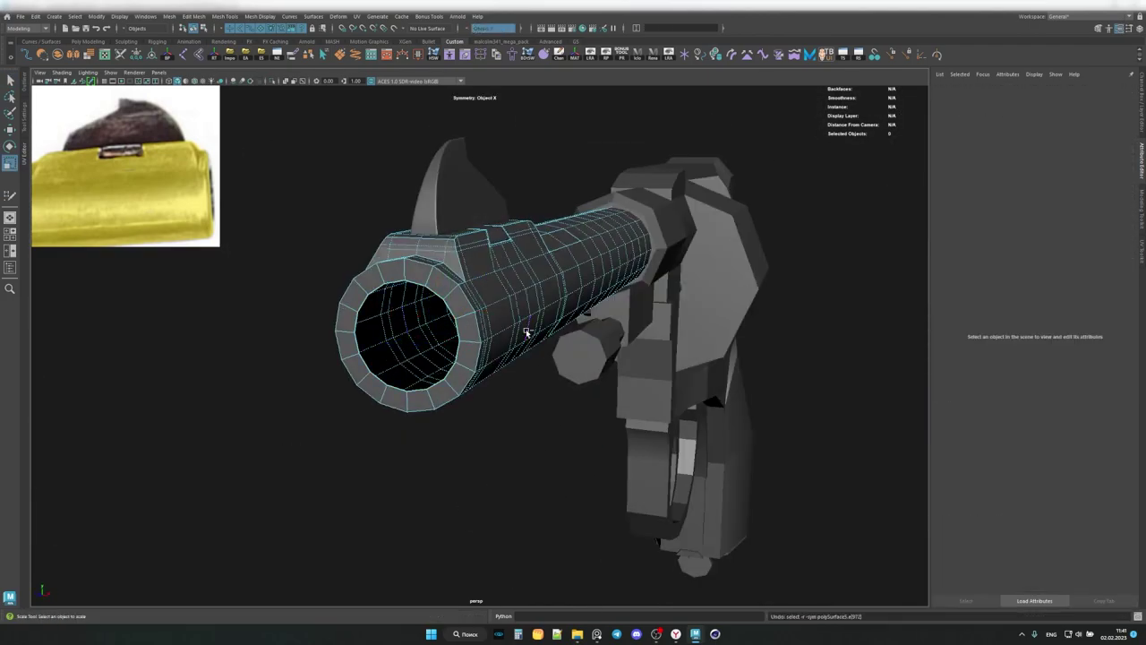
pyautogui.press('q')
pyautogui.click(431, 387)
pyautogui.moveTo(407, 339); pyautogui.dragTo(300, 352)
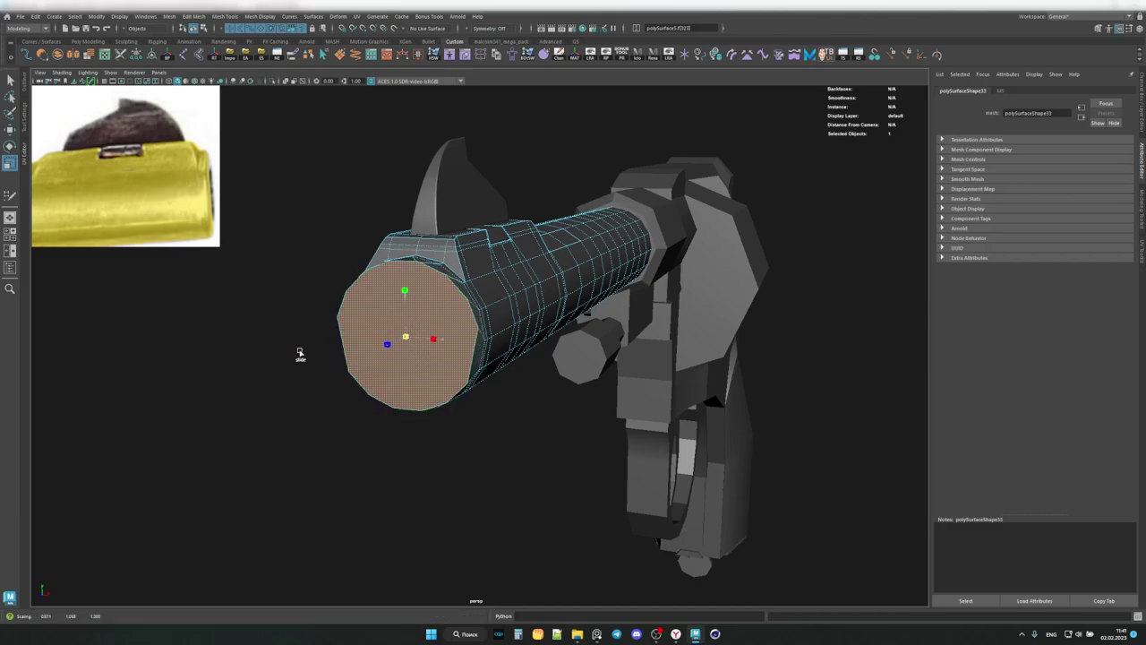
pyautogui.scroll(3, 204, 201)
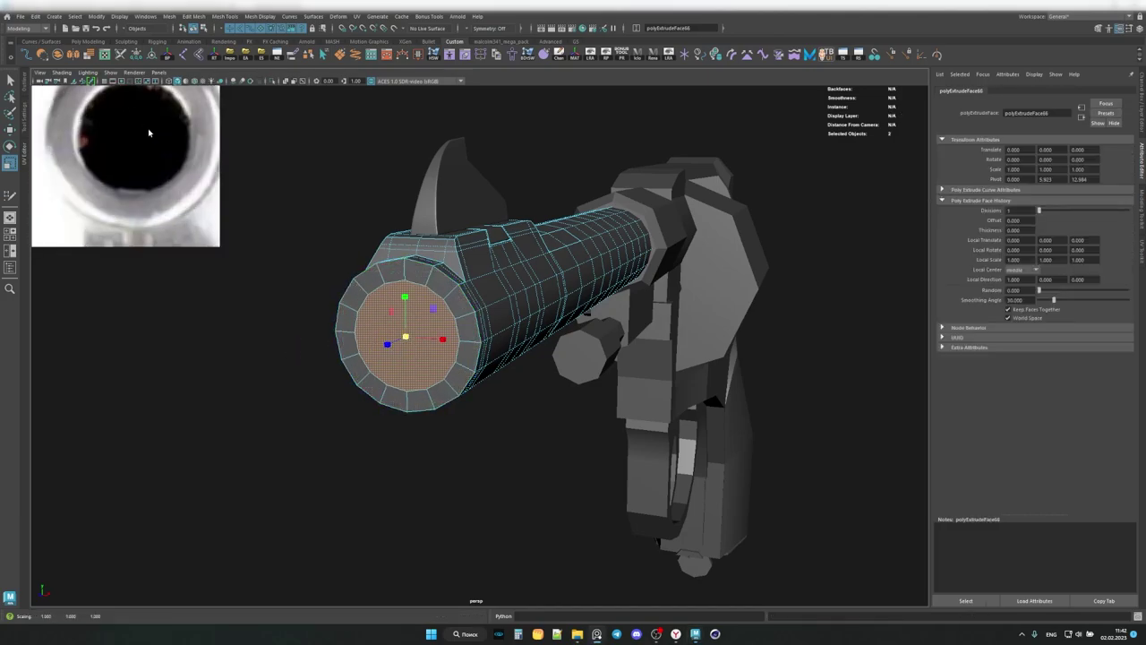
# Isolate the barrel and view its recessed bore end-on.
pyautogui.keyDown('alt'); pyautogui.moveTo(465, 304); pyautogui.dragTo(568, 289); pyautogui.keyUp('alt')
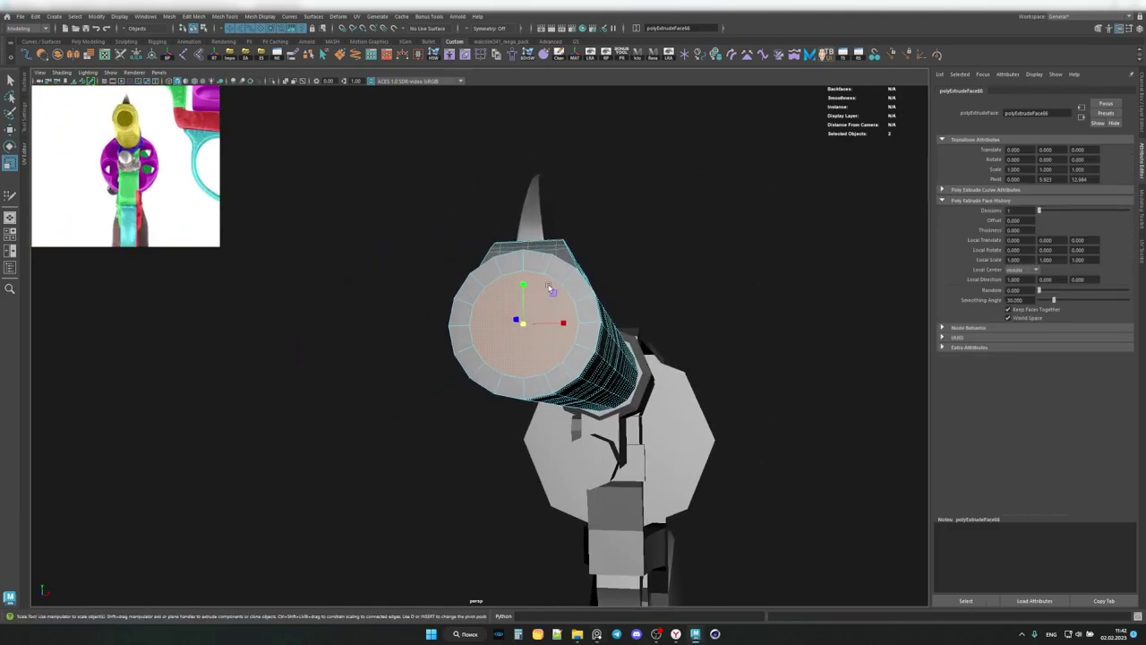
pyautogui.keyDown('alt'); pyautogui.moveTo(525, 326); pyautogui.dragTo(589, 351); pyautogui.keyUp('alt')
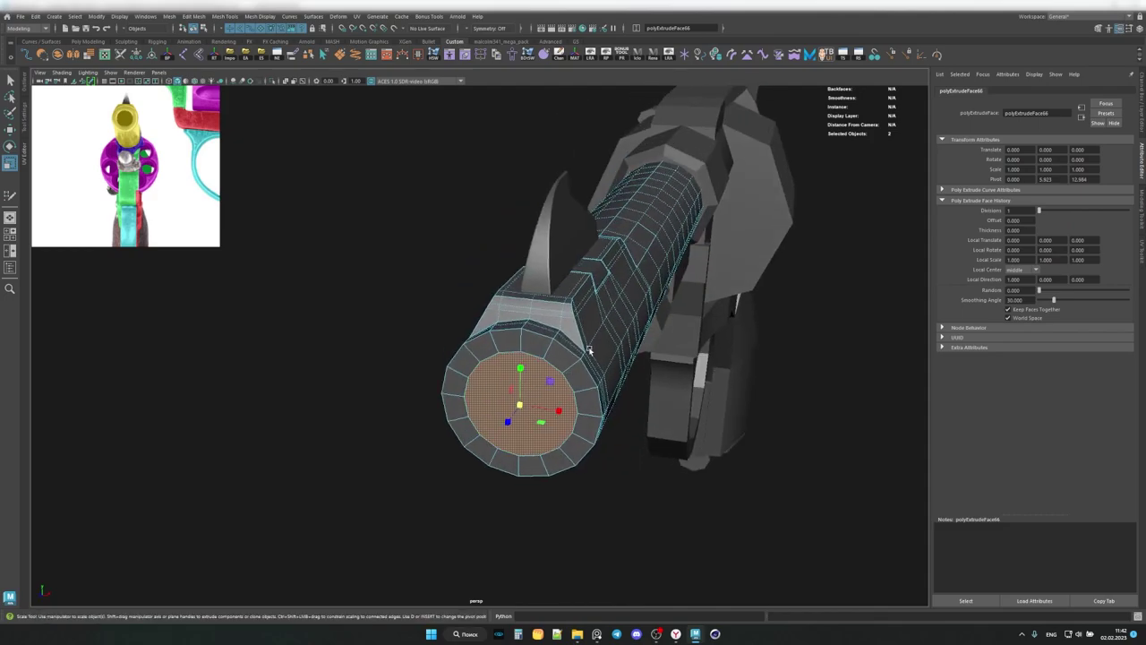
pyautogui.hotkey('ctrl', '1')
pyautogui.moveTo(713, 186)
pyautogui.keyDown('alt'); pyautogui.mouseDown()
pyautogui.moveTo(640, 277)
pyautogui.moveTo(671, 314)
pyautogui.mouseUp(); pyautogui.keyUp('alt')
pyautogui.click(670, 314)
# Bevel the barrel's muzzle rim edges with a 0.66 fraction and preview the smoothed result.
pyautogui.scroll(3, 522, 349)
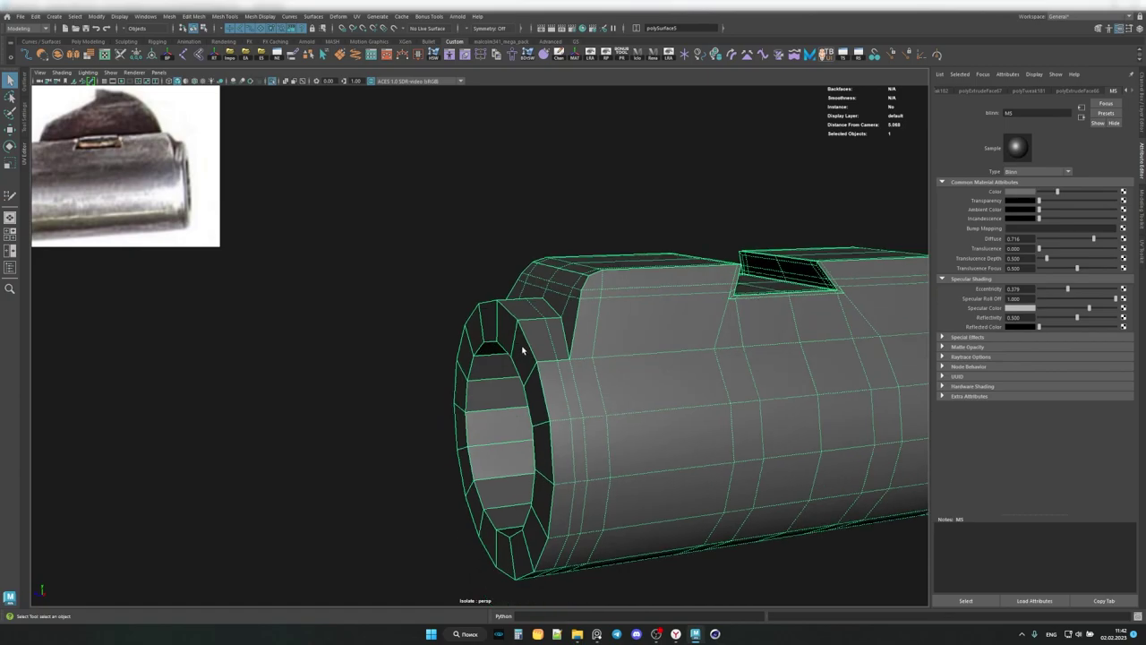
pyautogui.hotkey('ctrl', 'b')
pyautogui.keyDown('alt'); pyautogui.moveTo(537, 365); pyautogui.dragTo(699, 406); pyautogui.keyUp('alt')
pyautogui.hotkey('ctrl', 'b')
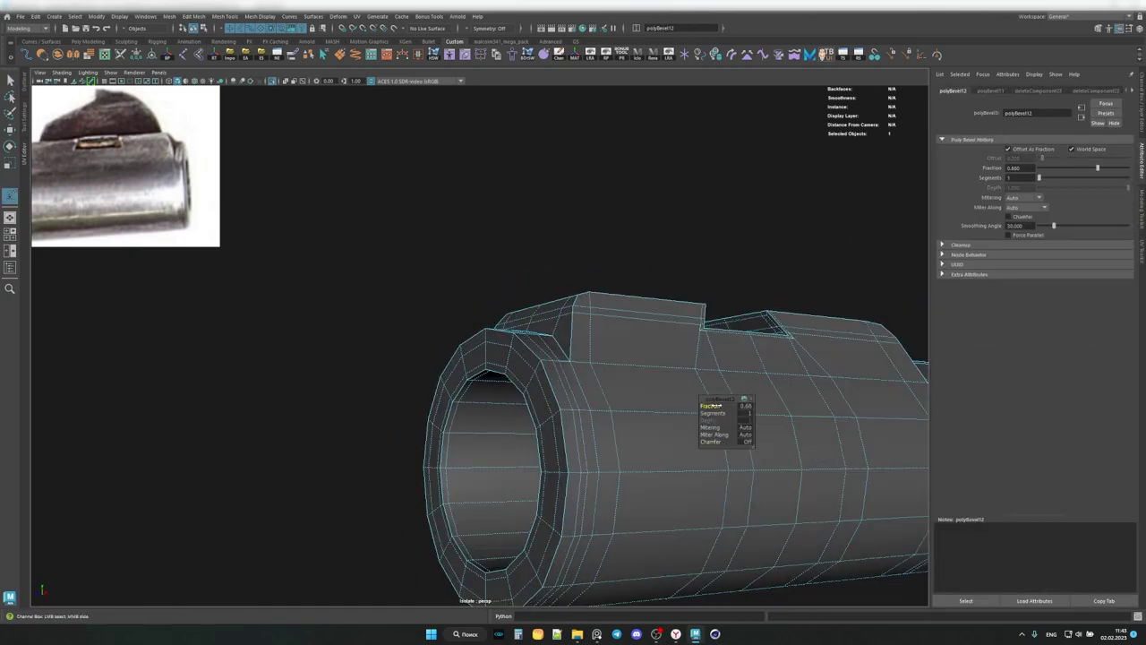
pyautogui.moveTo(616, 365)
pyautogui.keyDown('alt'); pyautogui.mouseDown()
pyautogui.moveTo(556, 358)
pyautogui.moveTo(474, 317)
pyautogui.moveTo(429, 323)
pyautogui.moveTo(511, 404)
pyautogui.mouseUp(); pyautogui.keyUp('alt')
pyautogui.press('3')
# Undo the test edge loop, deselect the barrel and re-check its smoothed muzzle.
pyautogui.scroll(3, 430, 323)
pyautogui.scroll(-4, 417, 330)
pyautogui.hotkey('ctrl', 'z')
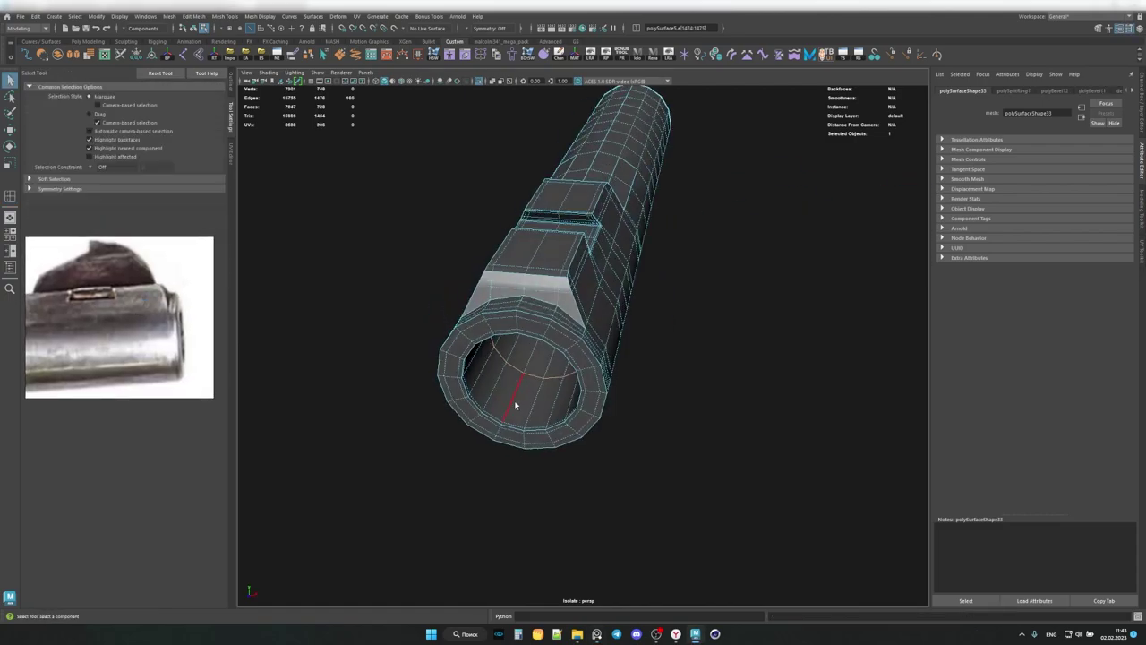
pyautogui.moveTo(504, 397); pyautogui.dragTo(519, 376, button='right')
pyautogui.moveTo(512, 417)
pyautogui.keyDown('alt'); pyautogui.mouseDown()
pyautogui.moveTo(592, 430)
pyautogui.moveTo(487, 328)
pyautogui.moveTo(537, 430)
pyautogui.mouseUp(); pyautogui.keyUp('alt')
pyautogui.scroll(3, 535, 452)
pyautogui.click(421, 447)
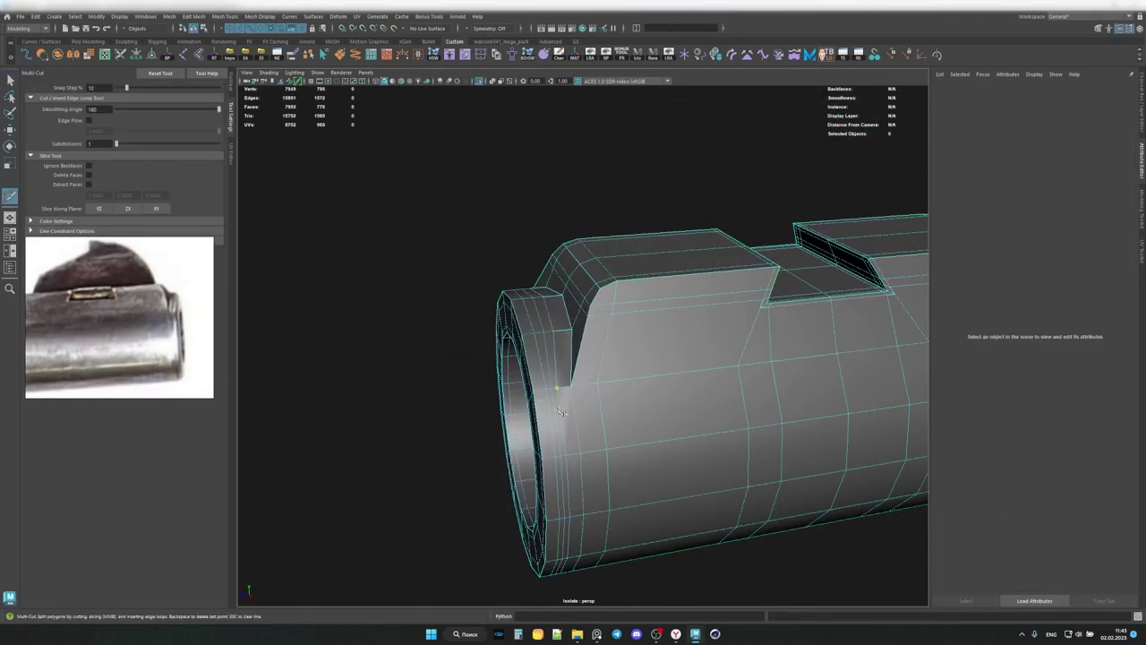
pyautogui.press('3')
# Inspect the smoothed barrel end, then select and clear the sight fin.
pyautogui.scroll(5, 755, 402)
pyautogui.keyDown('alt'); pyautogui.moveTo(755, 402); pyautogui.dragTo(532, 397); pyautogui.keyUp('alt')
pyautogui.scroll(-5, 584, 327)
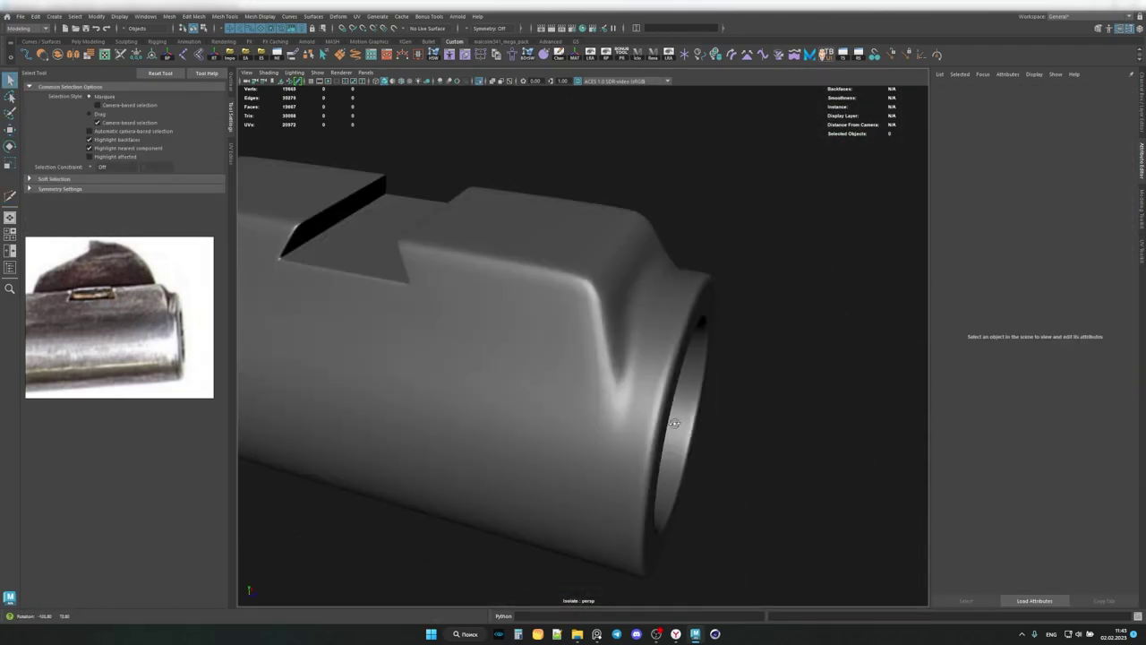
pyautogui.moveTo(584, 327)
pyautogui.keyDown('alt'); pyautogui.mouseDown()
pyautogui.moveTo(661, 379)
pyautogui.moveTo(619, 364)
pyautogui.moveTo(639, 415)
pyautogui.moveTo(635, 339)
pyautogui.moveTo(661, 391)
pyautogui.moveTo(615, 389)
pyautogui.moveTo(619, 401)
pyautogui.moveTo(630, 385)
pyautogui.moveTo(474, 341)
pyautogui.moveTo(707, 463)
pyautogui.moveTo(618, 349)
pyautogui.mouseUp(); pyautogui.keyUp('alt')
pyautogui.click(653, 376)
pyautogui.click(770, 224)
# Select the thin fin piece beside the front sight and add another part.
pyautogui.scroll(3, 642, 399)
pyautogui.click(660, 392)
pyautogui.click(686, 459)
pyautogui.press('q')
pyautogui.keyDown('shift'); pyautogui.click(630, 385); pyautogui.keyUp('shift')
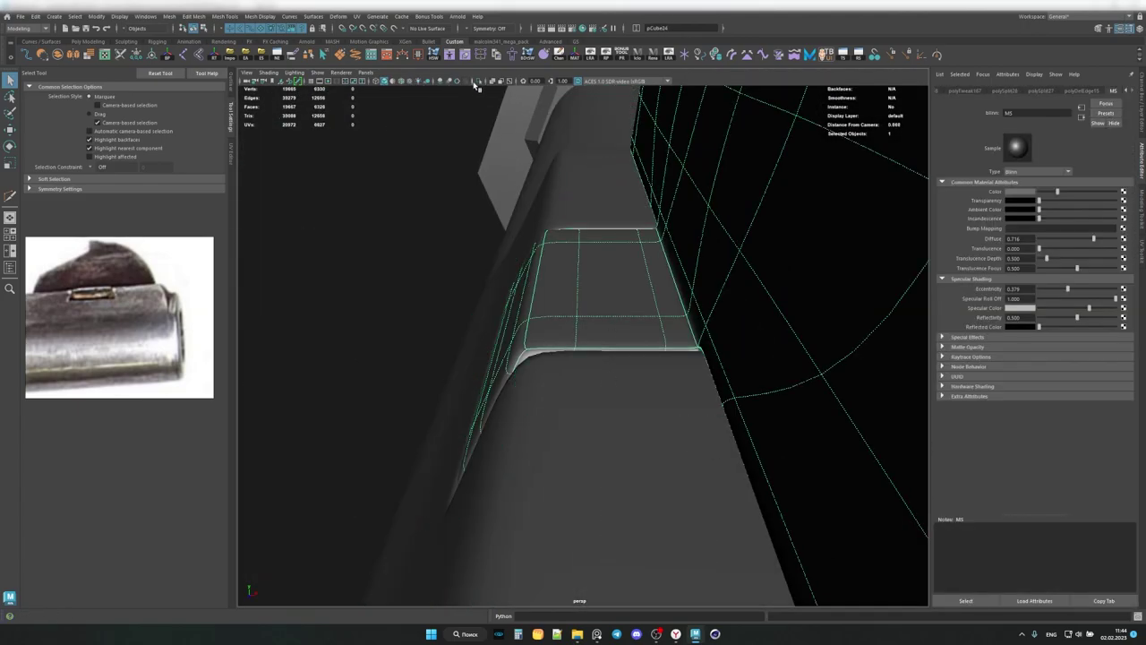
# Delete the selected edge loop from the fin piece with Ctrl+Delete and re-preview smoothing.
pyautogui.click(594, 313)
pyautogui.press('w')
pyautogui.moveTo(594, 312)
pyautogui.keyDown('alt'); pyautogui.mouseDown()
pyautogui.moveTo(645, 269)
pyautogui.moveTo(671, 350)
pyautogui.moveTo(643, 352)
pyautogui.moveTo(686, 384)
pyautogui.moveTo(654, 399)
pyautogui.moveTo(630, 376)
pyautogui.moveTo(622, 339)
pyautogui.moveTo(596, 340)
pyautogui.moveTo(806, 242)
pyautogui.moveTo(696, 312)
pyautogui.moveTo(552, 347)
pyautogui.moveTo(606, 402)
pyautogui.moveTo(650, 361)
pyautogui.moveTo(599, 253)
pyautogui.mouseUp(); pyautogui.keyUp('alt')
pyautogui.press('F8')
pyautogui.press('q')
pyautogui.press('F8')
pyautogui.hotkey('ctrl', 'Delete')
pyautogui.press('1')
pyautogui.press('F8')
pyautogui.press('3')
# Select the barrel's inner bore faces using the angle selection constraint.
pyautogui.click(573, 376)
pyautogui.click(650, 361)
pyautogui.moveTo(599, 253)
pyautogui.mouseDown()
pyautogui.moveTo(753, 468)
pyautogui.moveTo(558, 414)
pyautogui.moveTo(558, 439)
pyautogui.moveTo(609, 418)
pyautogui.moveTo(424, 414)
pyautogui.moveTo(583, 379)
pyautogui.moveTo(680, 403)
pyautogui.moveTo(553, 343)
pyautogui.mouseUp()
pyautogui.click(681, 403)
pyautogui.keyDown('ctrl'); pyautogui.click(681, 403); pyautogui.keyUp('ctrl')
pyautogui.click(553, 343)
pyautogui.keyDown('shift'); pyautogui.rightClick(552, 343); pyautogui.keyUp('shift')
pyautogui.moveTo(665, 367)
pyautogui.keyDown('alt'); pyautogui.mouseDown()
pyautogui.moveTo(606, 456)
pyautogui.moveTo(505, 435)
pyautogui.mouseUp(); pyautogui.keyUp('alt')
pyautogui.click(416, 439)
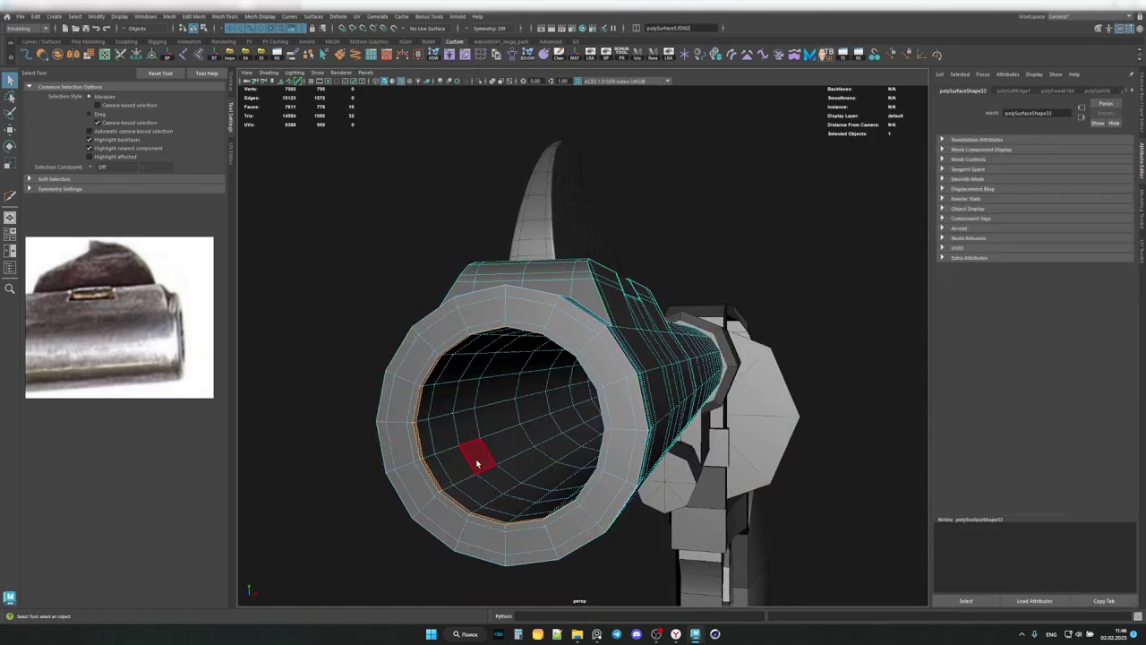
pyautogui.click(1141, 206)
pyautogui.click(1055, 197)
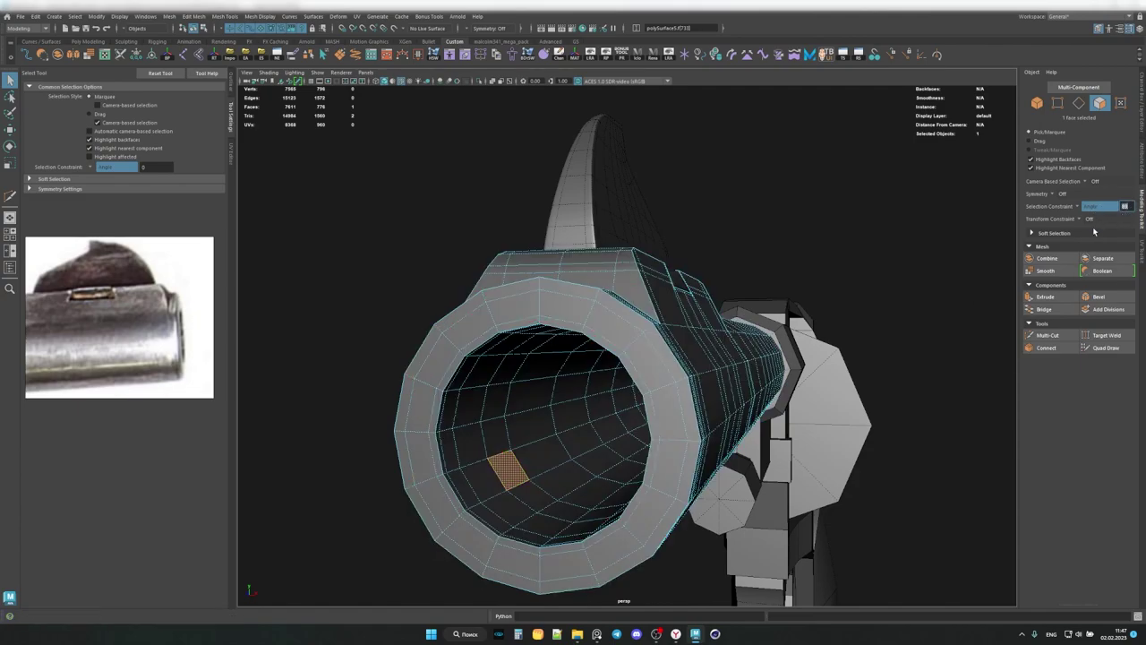
pyautogui.click(630, 457)
# Scale the bore faces up to widen the barrel's inner hollow.
pyautogui.moveTo(629, 457)
pyautogui.keyDown('alt'); pyautogui.mouseDown()
pyautogui.moveTo(503, 443)
pyautogui.moveTo(600, 457)
pyautogui.mouseUp(); pyautogui.keyUp('alt')
pyautogui.press('r')
pyautogui.moveTo(776, 300)
pyautogui.keyDown('alt'); pyautogui.mouseDown()
pyautogui.moveTo(644, 359)
pyautogui.moveTo(653, 366)
pyautogui.mouseUp(); pyautogui.keyUp('alt')
pyautogui.press('q')
pyautogui.click(778, 309)
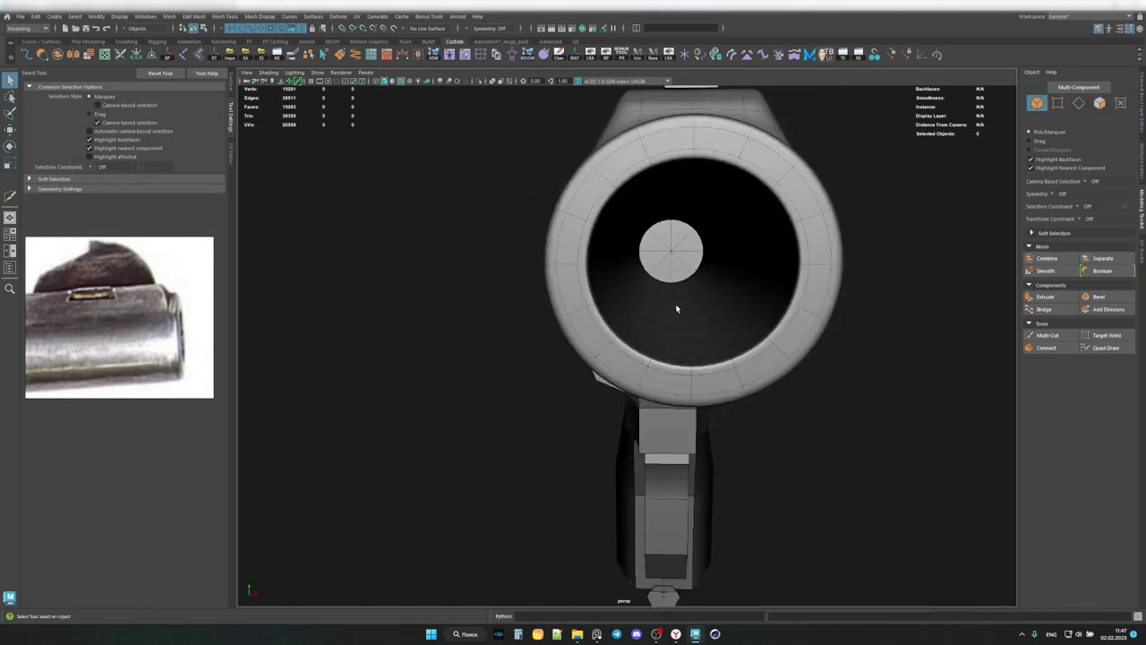
pyautogui.keyDown('alt'); pyautogui.moveTo(778, 309); pyautogui.dragTo(573, 376); pyautogui.keyUp('alt')
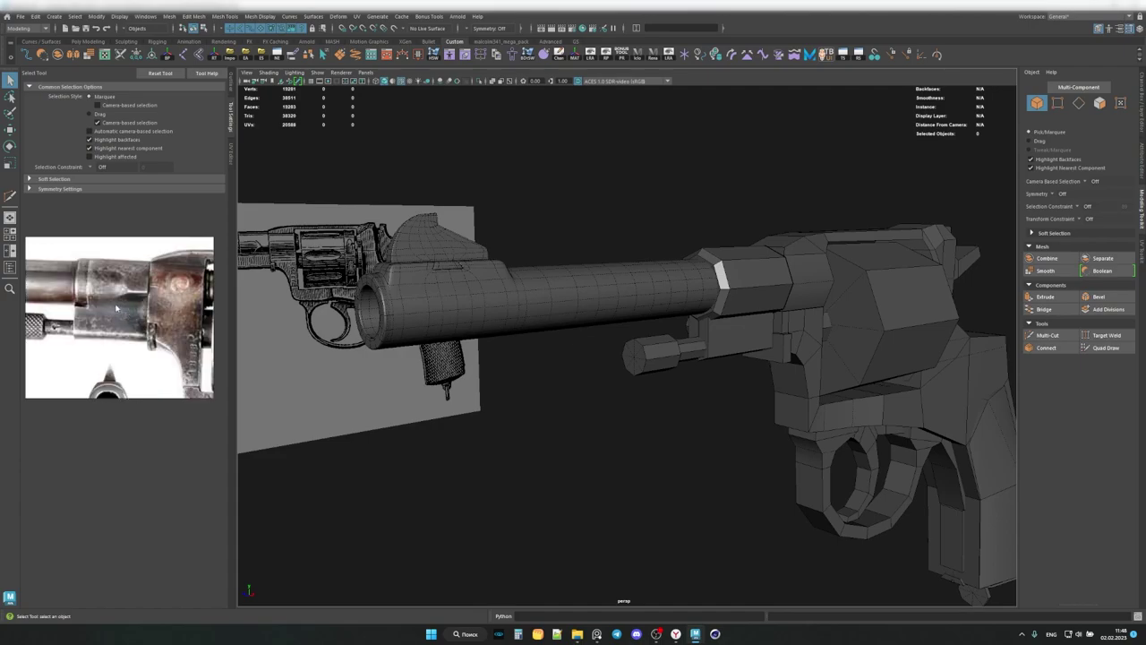
# Select the vertex ring at the barrel tube's end, then return to object mode.
pyautogui.click(645, 322)
pyautogui.keyDown('alt'); pyautogui.moveTo(645, 323); pyautogui.dragTo(653, 315); pyautogui.keyUp('alt')
pyautogui.press('F9')
pyautogui.moveTo(627, 277)
pyautogui.mouseDown()
pyautogui.moveTo(667, 381)
pyautogui.moveTo(641, 367)
pyautogui.mouseUp()
pyautogui.press('w')
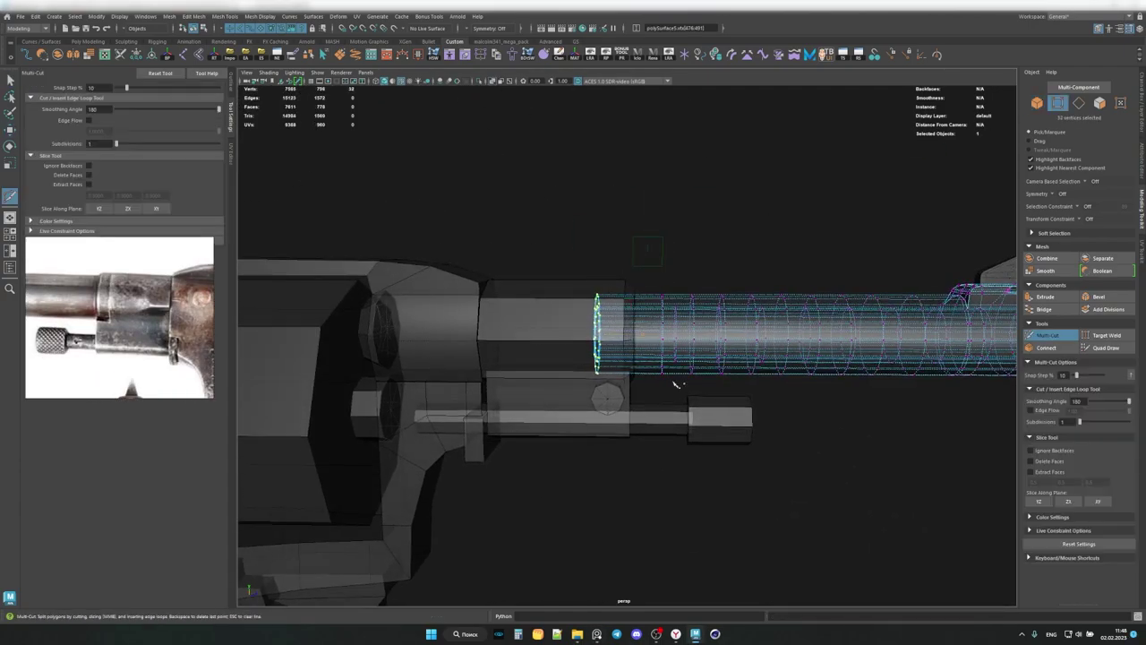
pyautogui.press('q')
pyautogui.press('F8')
# Select pCylinder2, show front and perspective panels, and test Smooth then undo it.
pyautogui.click(661, 322)
pyautogui.moveTo(660, 322)
pyautogui.keyDown('alt'); pyautogui.mouseDown()
pyautogui.moveTo(594, 358)
pyautogui.moveTo(676, 328)
pyautogui.mouseUp(); pyautogui.keyUp('alt')
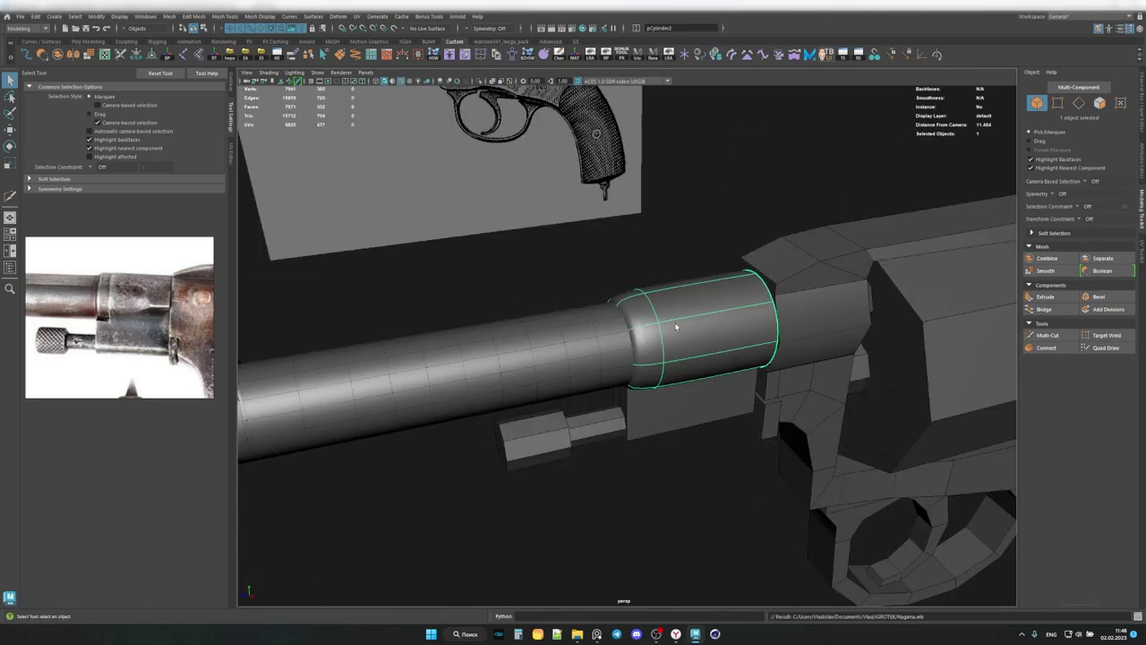
pyautogui.press('space')
pyautogui.scroll(3, 778, 369)
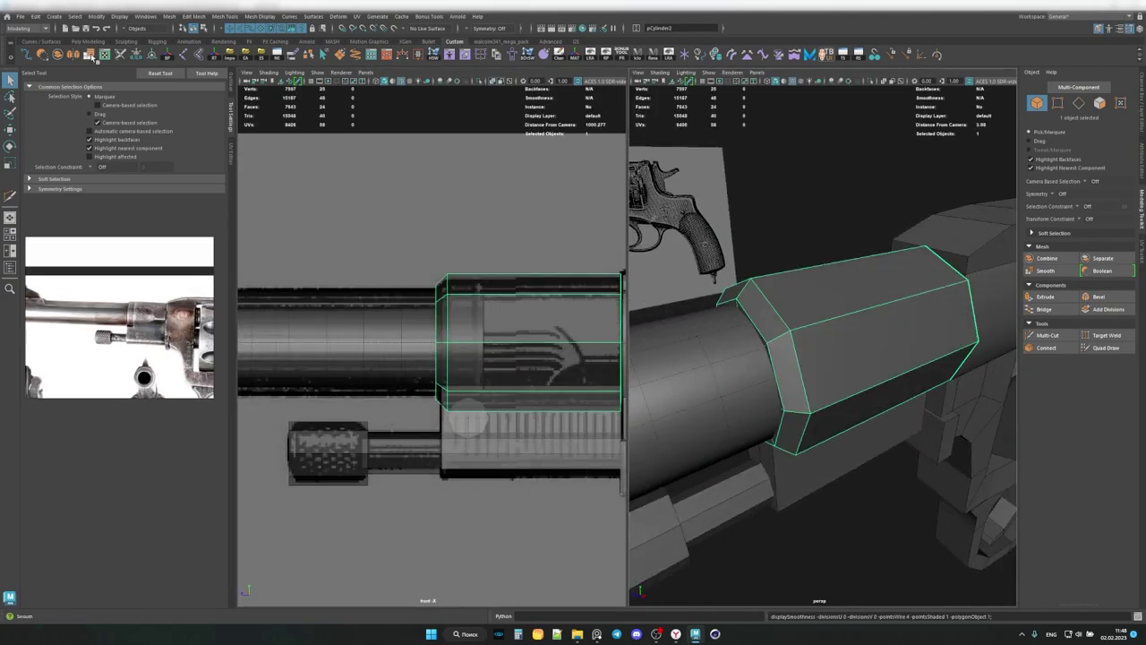
pyautogui.press('F10')
pyautogui.doubleClick(778, 370)
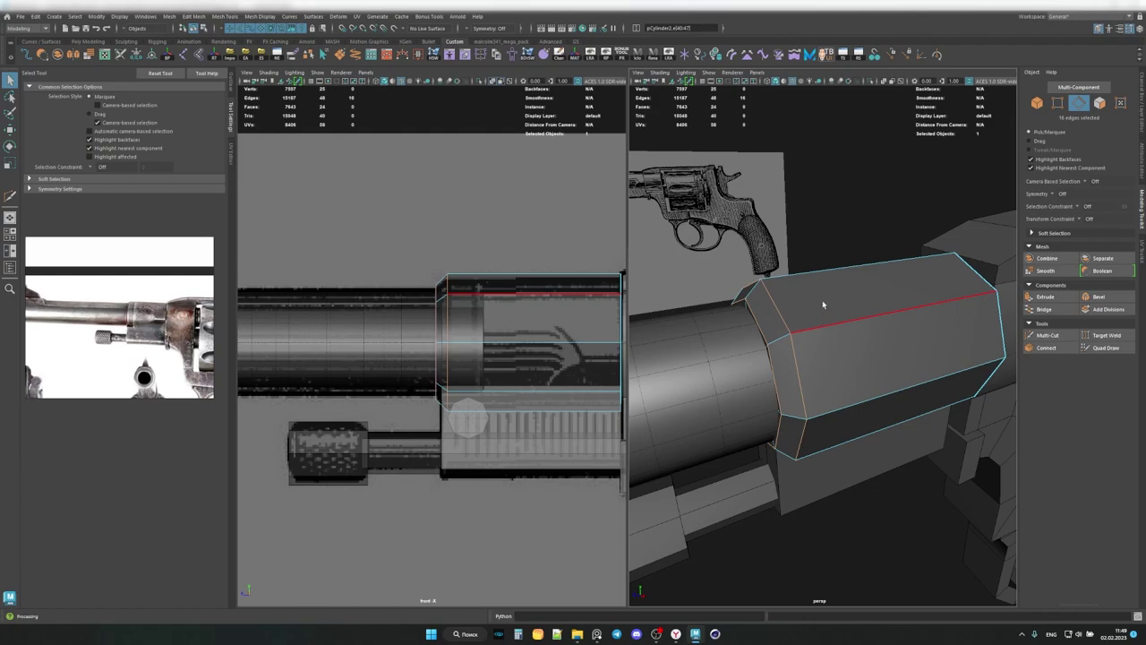
pyautogui.click(1047, 269)
pyautogui.keyDown('alt'); pyautogui.moveTo(847, 340); pyautogui.dragTo(829, 327); pyautogui.keyUp('alt')
pyautogui.hotkey('ctrl', 'z')
# Select a top face of the collar and preview the collar smoothed.
pyautogui.press('q')
pyautogui.click(788, 328)
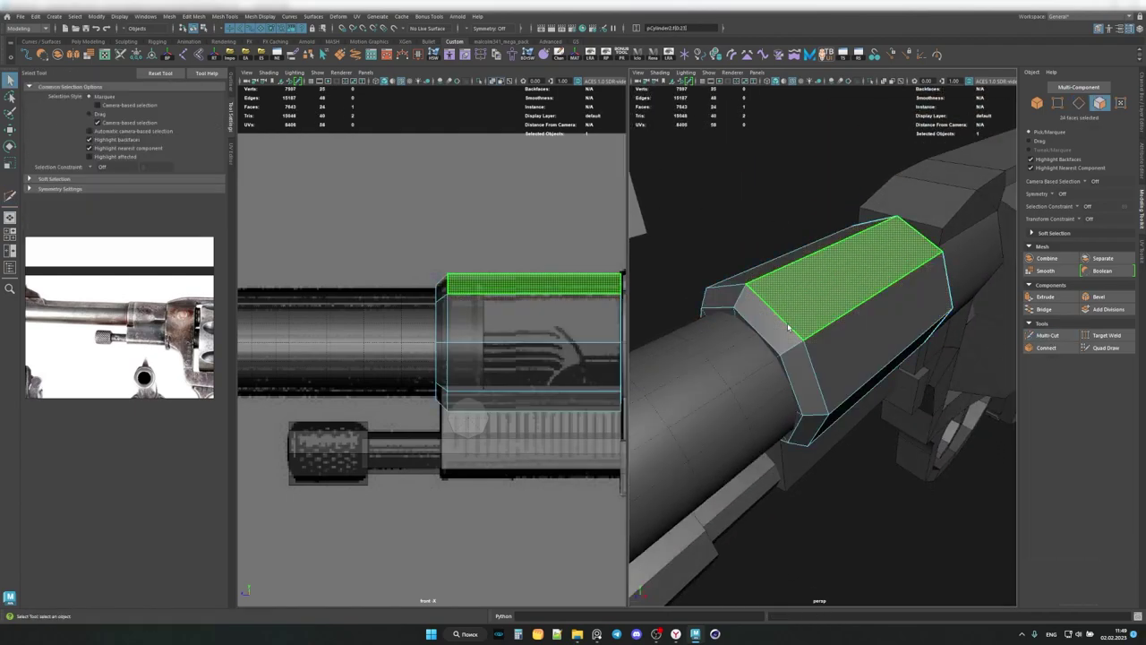
pyautogui.press('q')
pyautogui.moveTo(907, 280)
pyautogui.keyDown('alt'); pyautogui.mouseDown()
pyautogui.moveTo(723, 395)
pyautogui.moveTo(681, 377)
pyautogui.mouseUp(); pyautogui.keyUp('alt')
pyautogui.press('3')
pyautogui.scroll(-5, 773, 398)
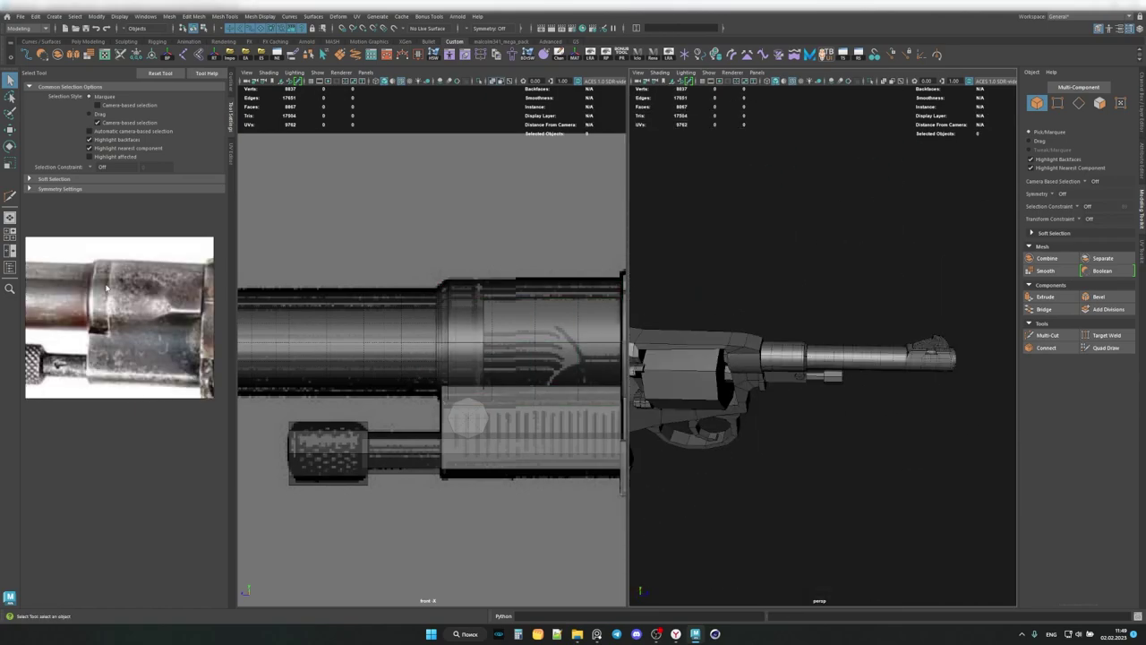
pyautogui.scroll(2, 156, 358)
# Frame the collar cylinder in the perspective and front views.
pyautogui.click(788, 370)
pyautogui.press('f')
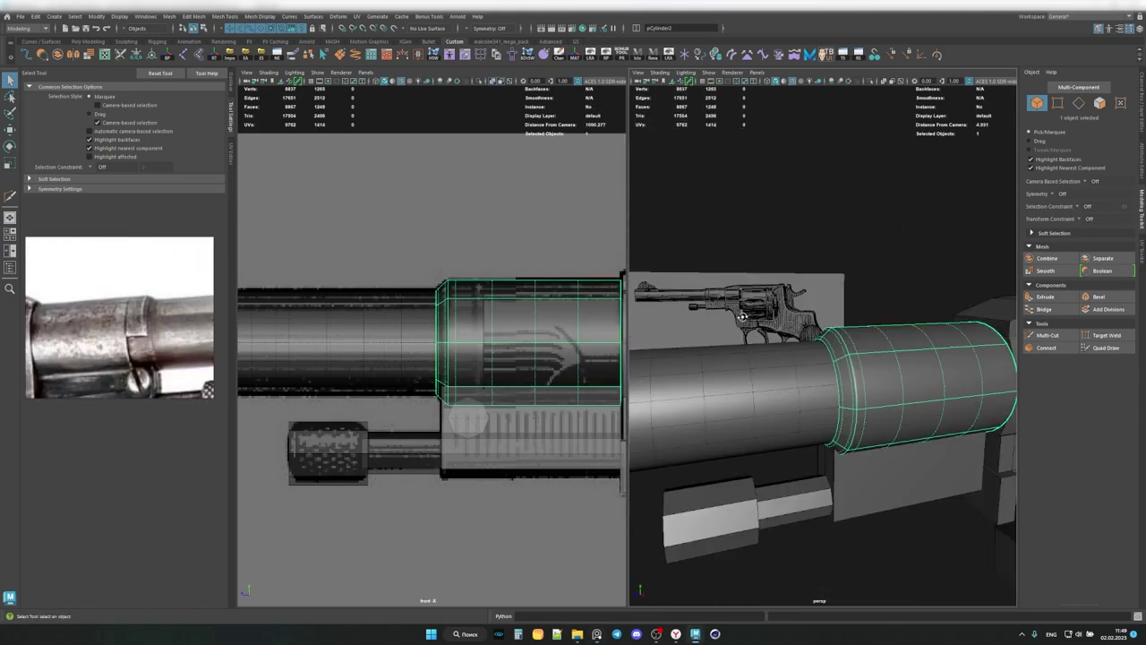
pyautogui.keyDown('alt'); pyautogui.moveTo(788, 369); pyautogui.dragTo(808, 336); pyautogui.keyUp('alt')
pyautogui.scroll(-10, 475, 376)
pyautogui.scroll(-3, 120, 304)
pyautogui.scroll(3, 120, 288)
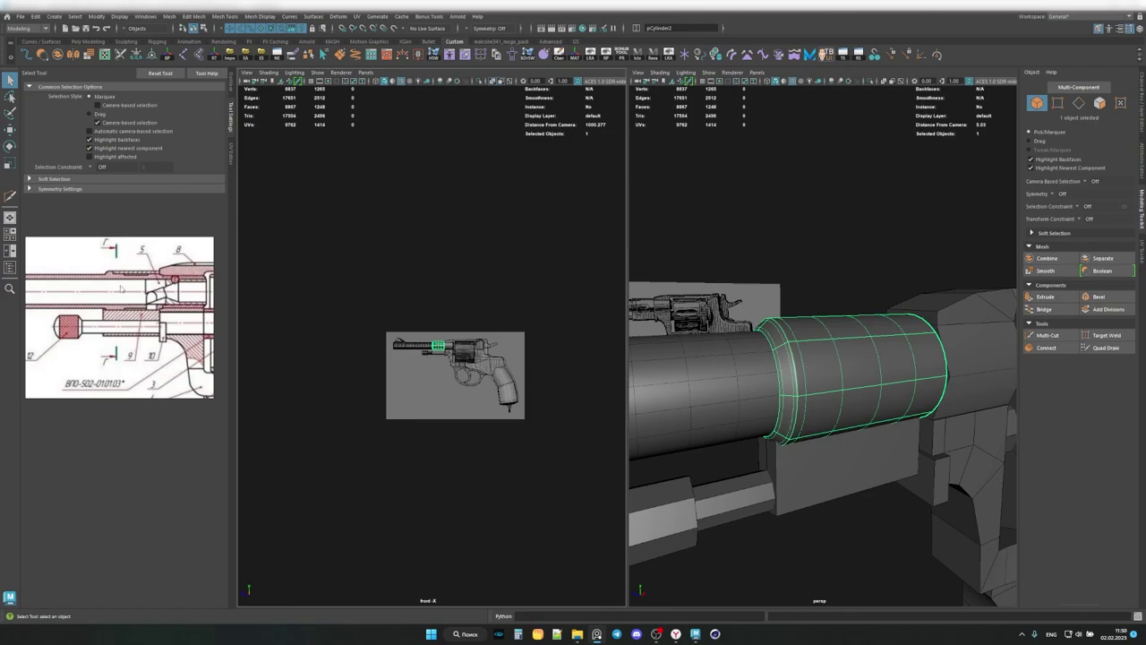
pyautogui.hotkey('shift', 'f')
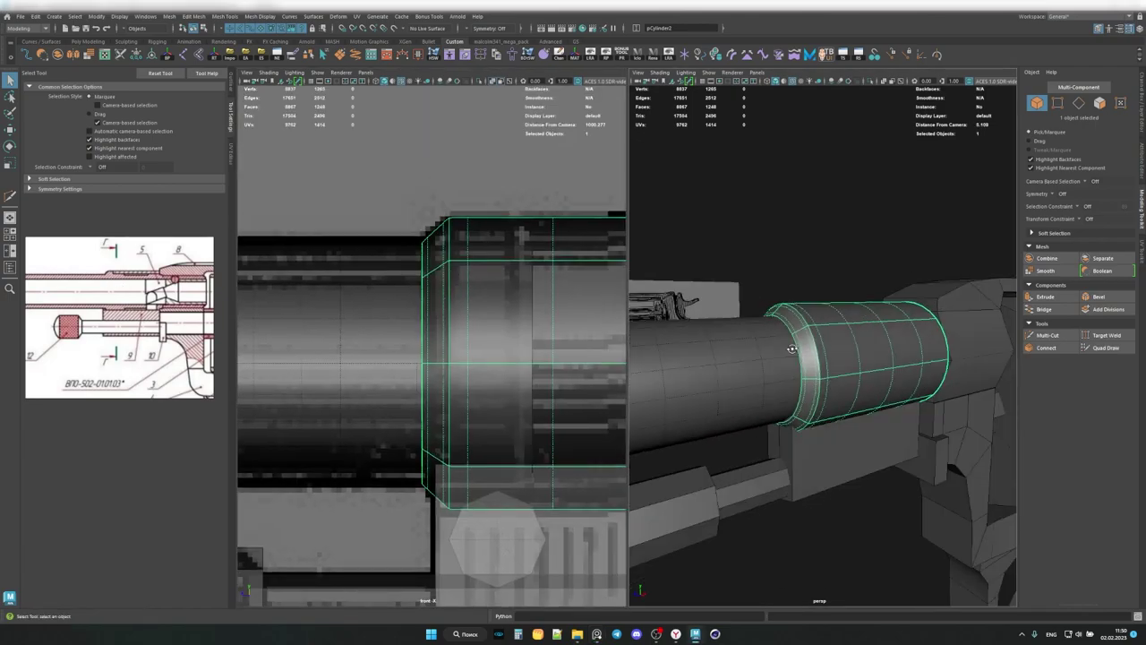
# Move the collar ring band vertices along X to match the front reference image.
pyautogui.click(770, 421)
pyautogui.press('w')
pyautogui.moveTo(770, 421)
pyautogui.keyDown('alt'); pyautogui.mouseDown()
pyautogui.moveTo(809, 412)
pyautogui.moveTo(834, 295)
pyautogui.moveTo(775, 251)
pyautogui.moveTo(806, 269)
pyautogui.mouseUp(); pyautogui.keyUp('alt')
pyautogui.click(834, 295)
pyautogui.scroll(-3, 157, 315)
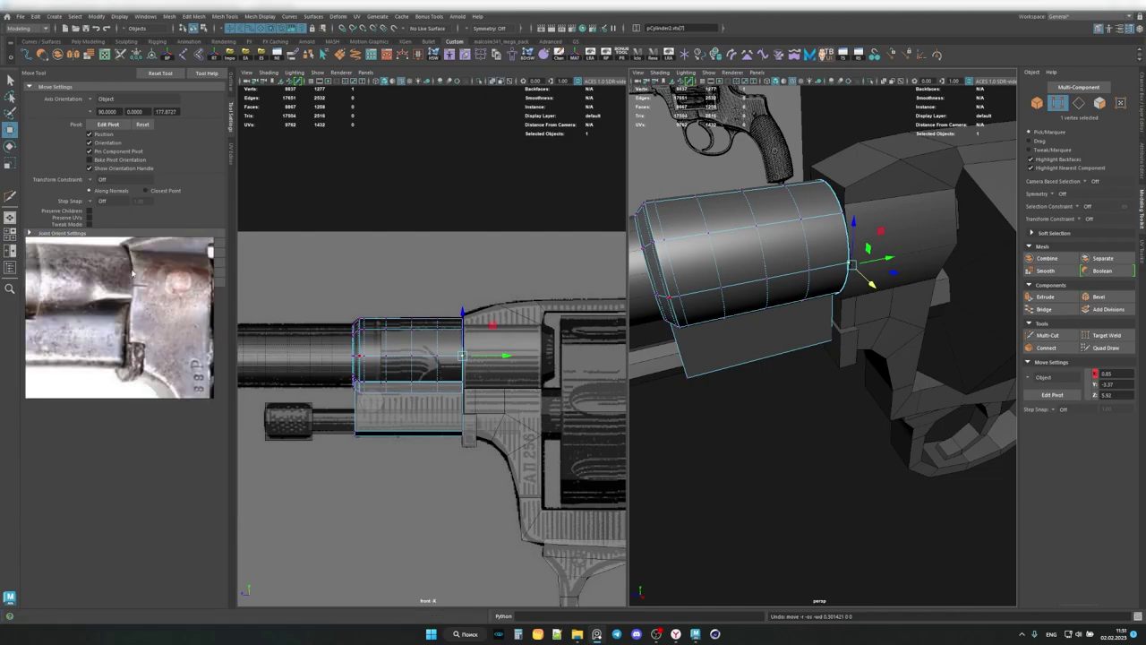
pyautogui.moveTo(851, 264)
pyautogui.keyDown('alt'); pyautogui.mouseDown()
pyautogui.moveTo(811, 317)
pyautogui.moveTo(770, 305)
pyautogui.mouseUp(); pyautogui.keyUp('alt')
pyautogui.press('space')
pyautogui.press('q')
pyautogui.hotkey('ctrl', '1')
# Exit the crease tool and inspect the collar's smoothed end cap.
pyautogui.keyDown('alt'); pyautogui.moveTo(680, 358); pyautogui.dragTo(624, 402); pyautogui.keyUp('alt')
pyautogui.press('F11')
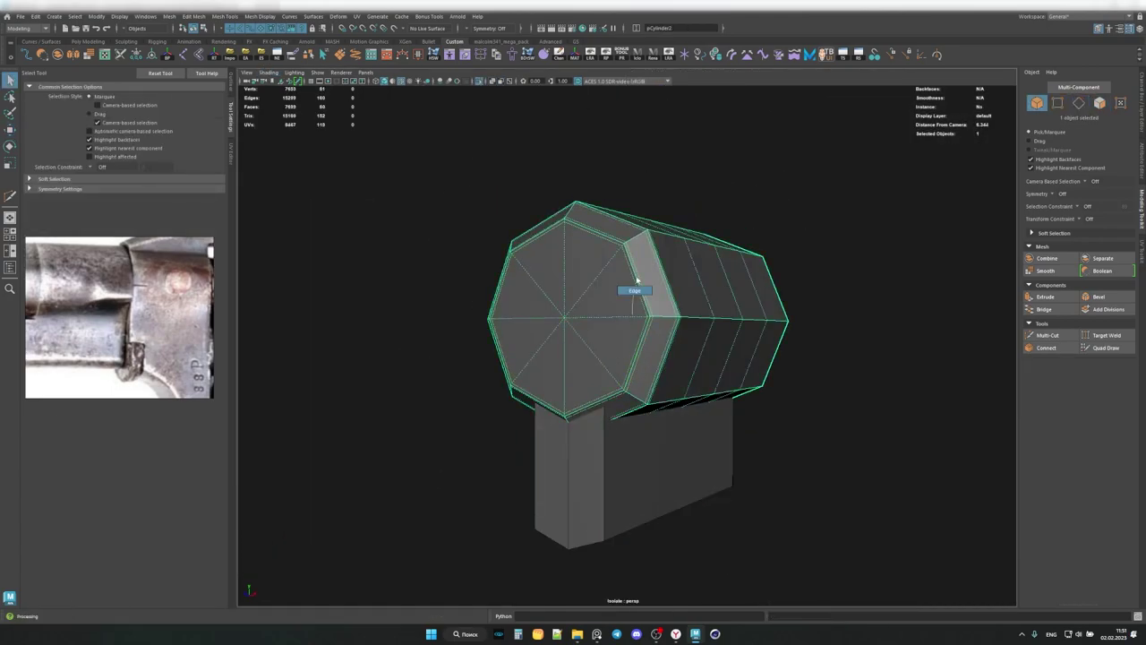
pyautogui.press('F8')
pyautogui.press('3')
pyautogui.keyDown('alt'); pyautogui.moveTo(684, 327); pyautogui.dragTo(615, 334); pyautogui.keyUp('alt')
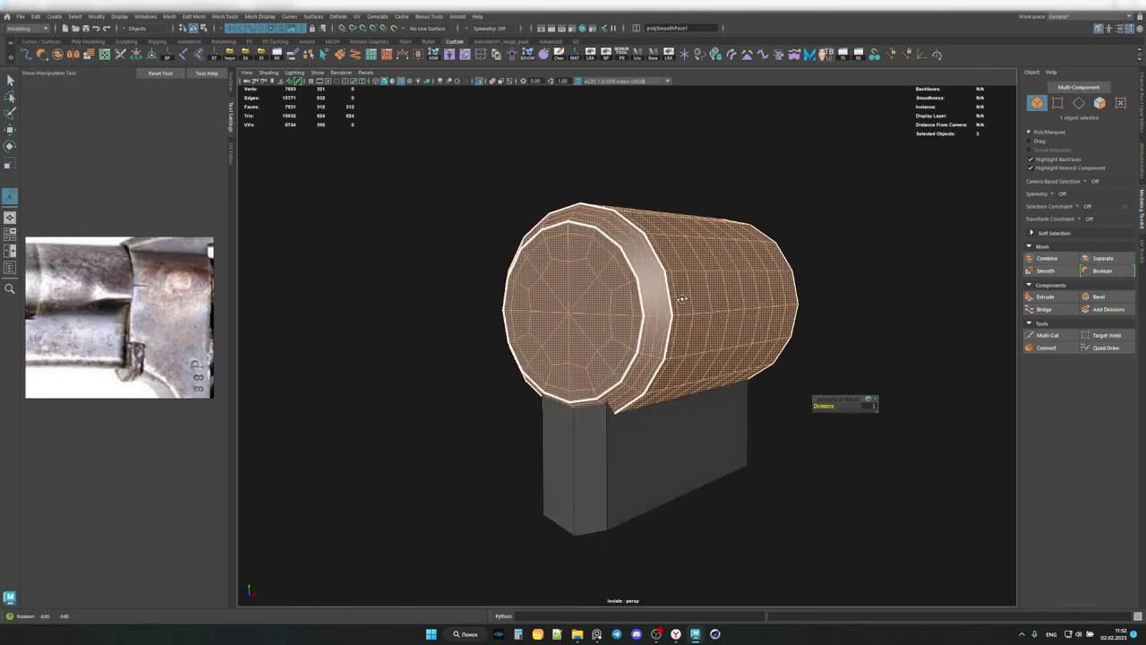
pyautogui.keyDown('alt'); pyautogui.moveTo(476, 356); pyautogui.dragTo(711, 264); pyautogui.keyUp('alt')
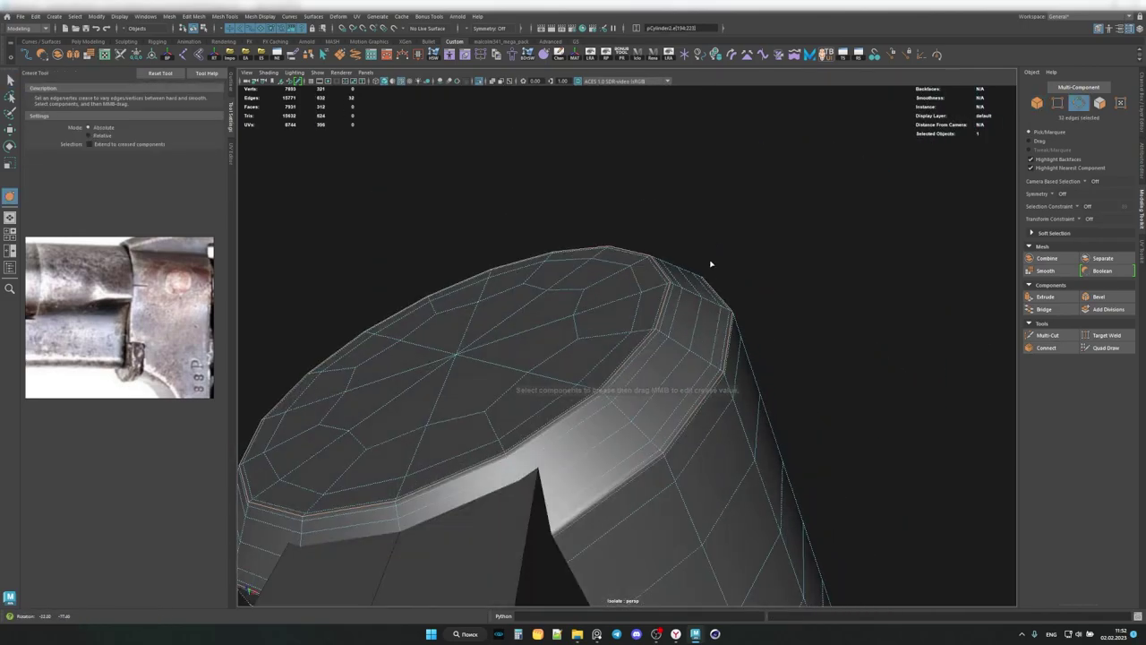
pyautogui.keyDown('alt'); pyautogui.moveTo(715, 436); pyautogui.dragTo(591, 322); pyautogui.keyUp('alt')
# Delete the collar's end-cap faces and close the opening with one Fill Hole face.
pyautogui.moveTo(591, 322); pyautogui.dragTo(661, 315, button='right')
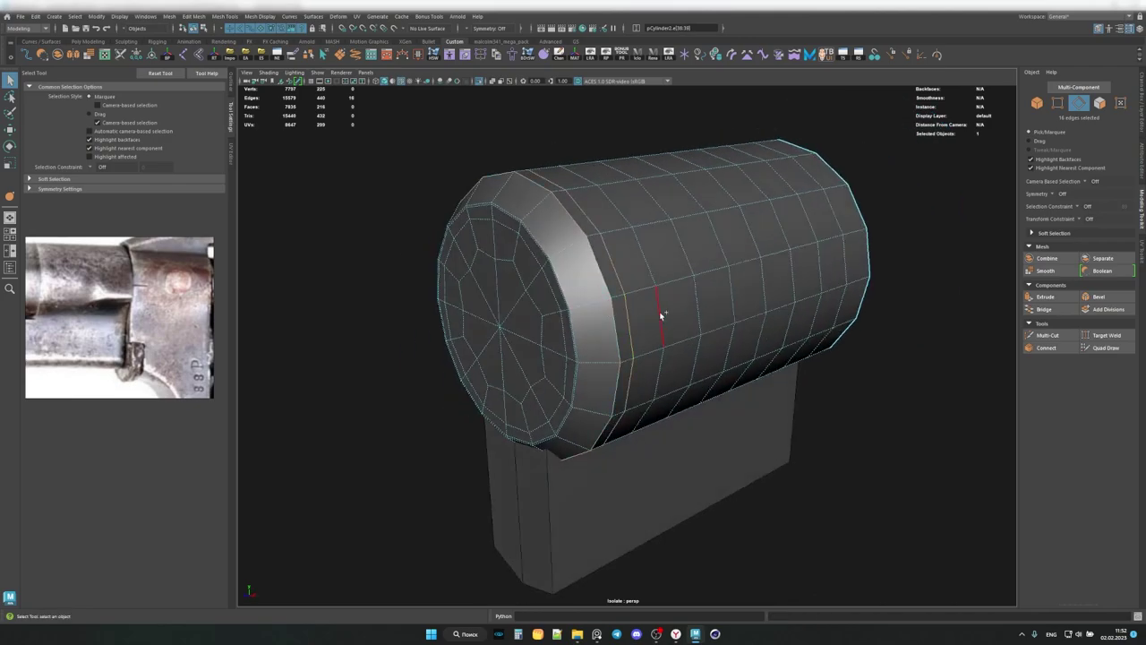
pyautogui.press('F11')
pyautogui.moveTo(715, 320)
pyautogui.keyDown('alt'); pyautogui.mouseDown()
pyautogui.moveTo(594, 371)
pyautogui.moveTo(604, 359)
pyautogui.moveTo(525, 336)
pyautogui.mouseUp(); pyautogui.keyUp('alt')
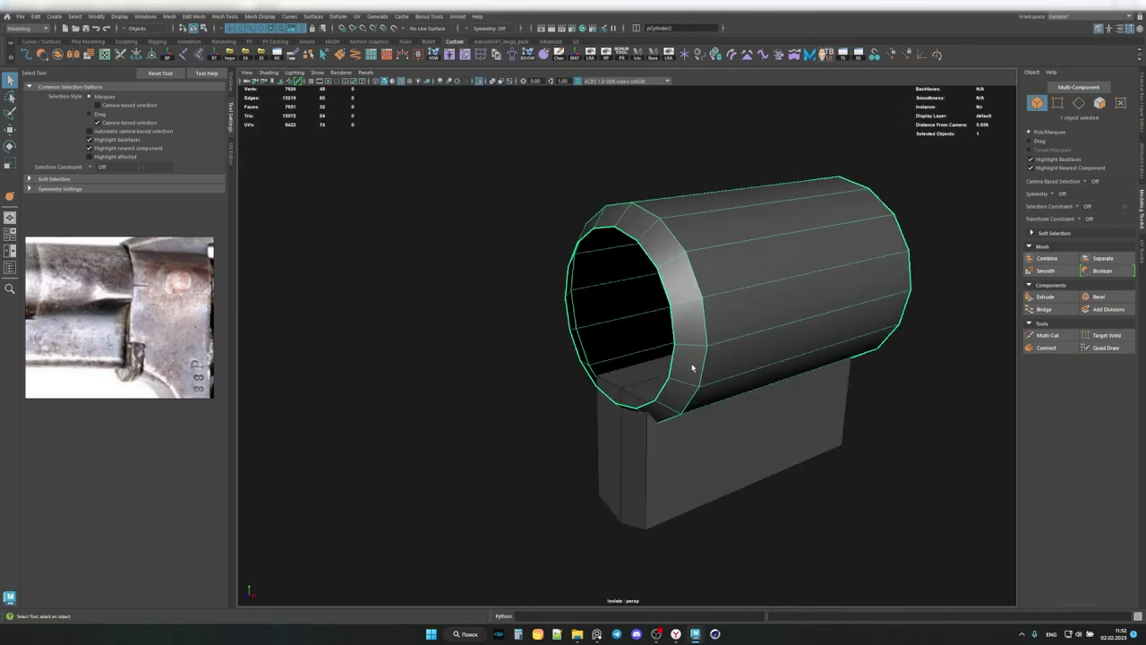
pyautogui.keyDown('shift'); pyautogui.moveTo(692, 367); pyautogui.dragTo(653, 512, button='right'); pyautogui.keyUp('shift')
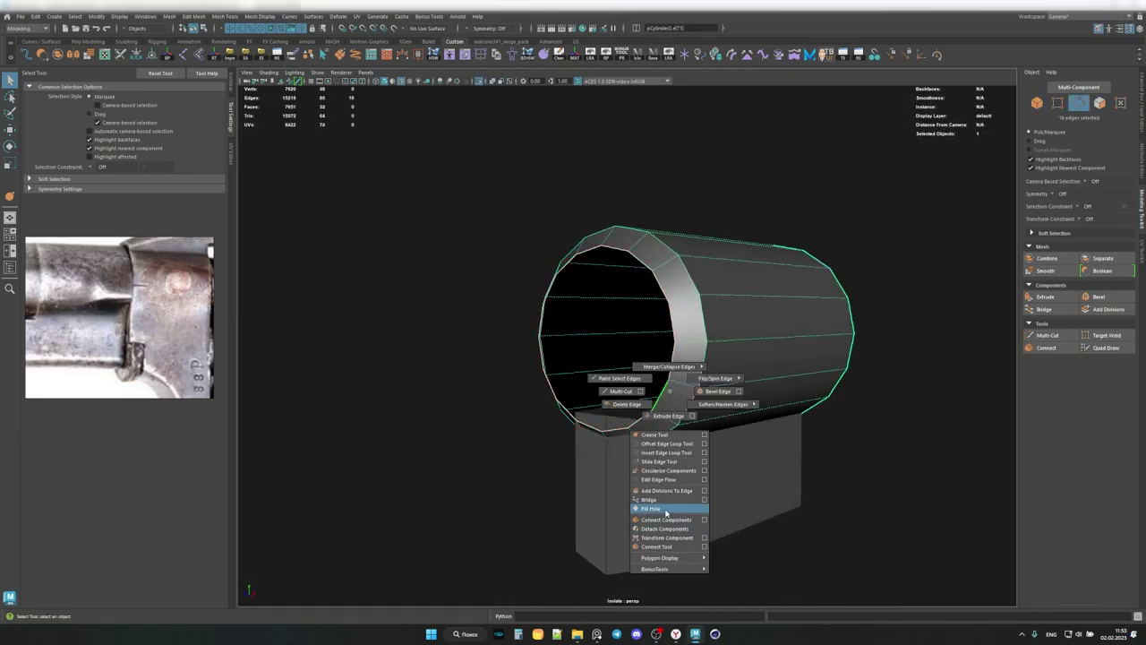
pyautogui.moveTo(660, 335)
pyautogui.keyDown('alt'); pyautogui.mouseDown()
pyautogui.moveTo(742, 343)
pyautogui.moveTo(722, 331)
pyautogui.mouseUp(); pyautogui.keyUp('alt')
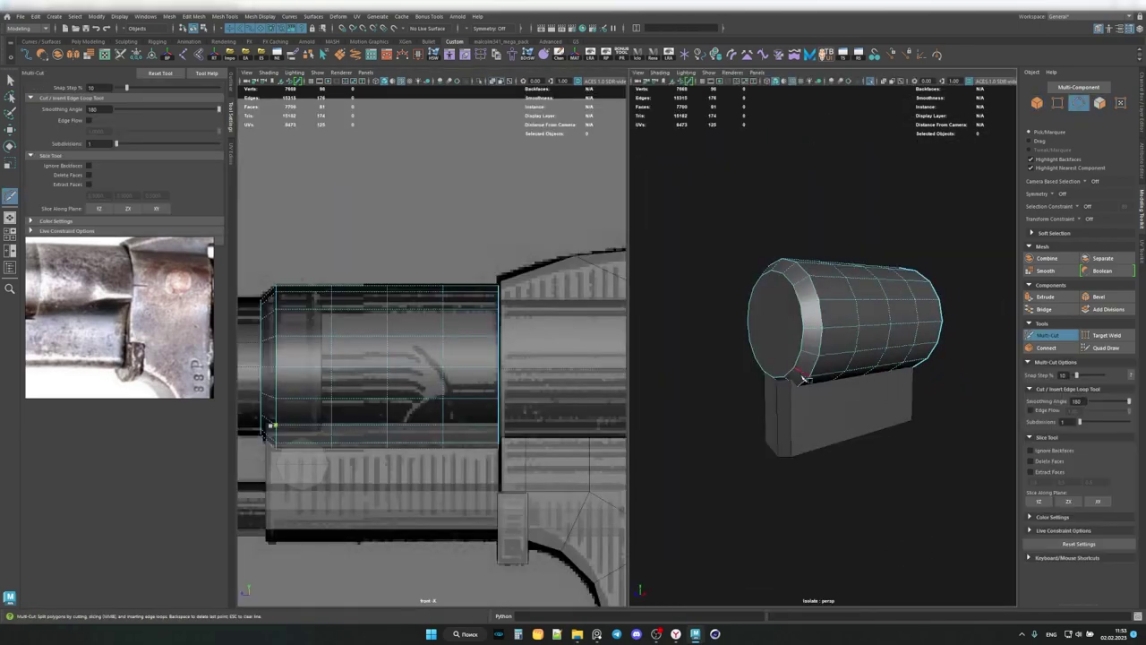
# Undo the last vertex move and cut a first new edge into the collar's side.
pyautogui.moveTo(936, 351)
pyautogui.keyDown('alt'); pyautogui.mouseDown()
pyautogui.moveTo(819, 358)
pyautogui.moveTo(892, 358)
pyautogui.moveTo(866, 318)
pyautogui.mouseUp(); pyautogui.keyUp('alt')
pyautogui.hotkey('ctrl', 'z')
pyautogui.doubleClick(866, 318)
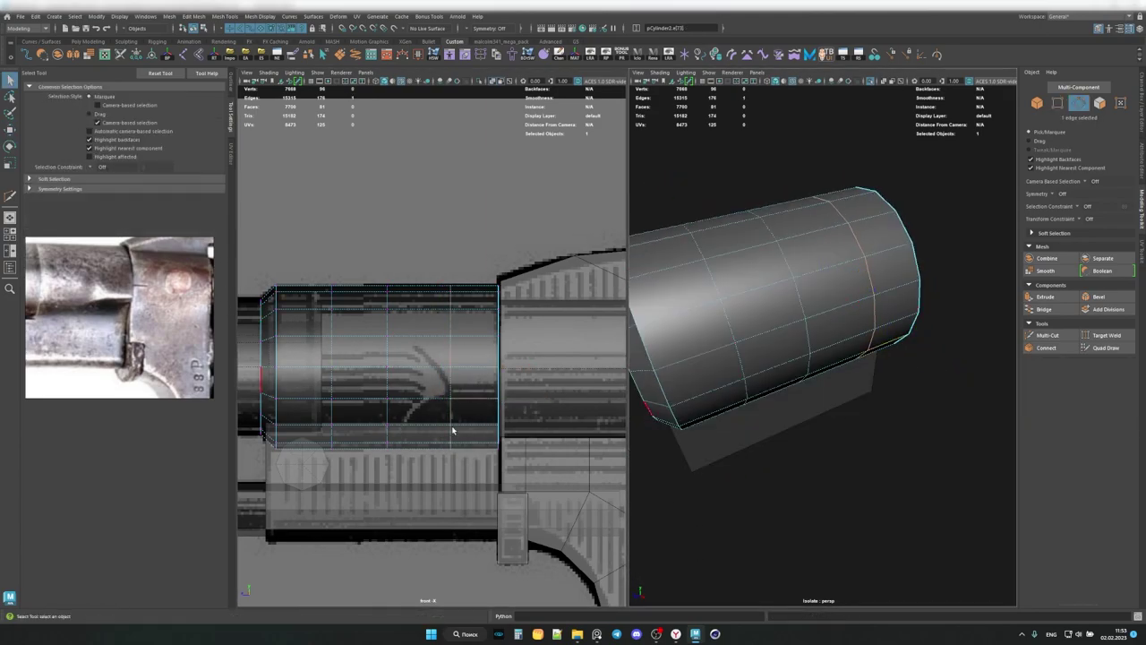
pyautogui.press('w')
pyautogui.moveTo(761, 403)
pyautogui.keyDown('alt'); pyautogui.mouseDown()
pyautogui.moveTo(860, 358)
pyautogui.moveTo(864, 341)
pyautogui.moveTo(768, 363)
pyautogui.moveTo(896, 332)
pyautogui.mouseUp(); pyautogui.keyUp('alt')
pyautogui.hotkey('ctrl', 'shift', 'x')
pyautogui.press('Return')
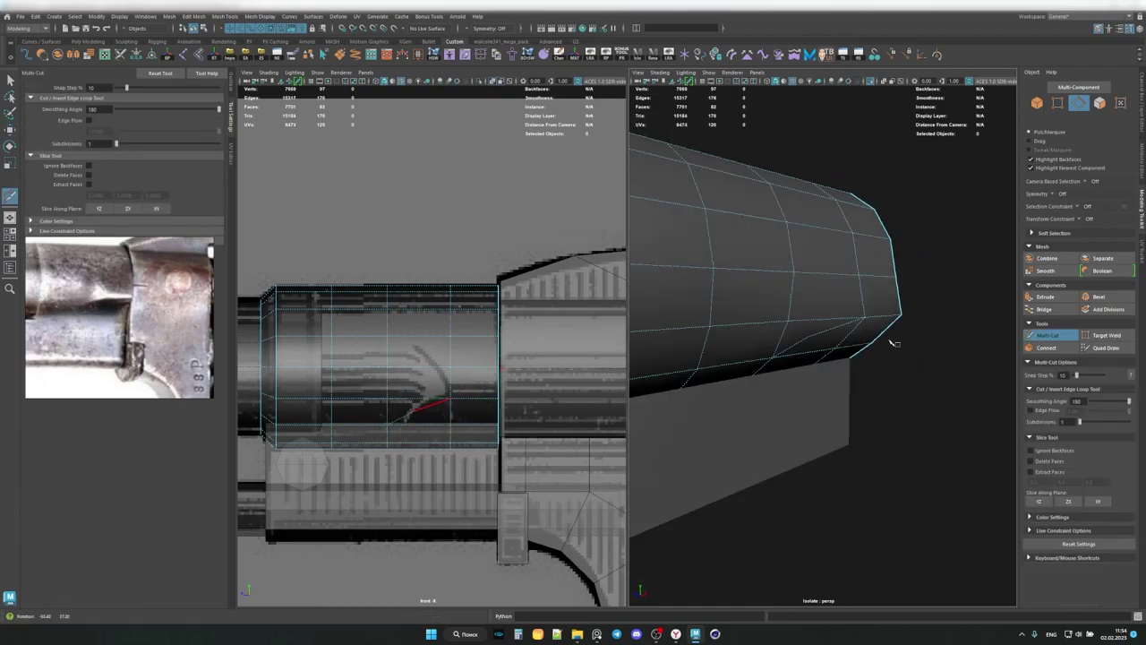
# Select vertices on the collar's underside to begin outlining the notch.
pyautogui.keyDown('alt'); pyautogui.moveTo(895, 332); pyautogui.dragTo(882, 336, button='middle'); pyautogui.keyUp('alt')
pyautogui.press('Return')
pyautogui.moveTo(800, 271)
pyautogui.keyDown('alt'); pyautogui.mouseDown()
pyautogui.moveTo(815, 352)
pyautogui.moveTo(870, 328)
pyautogui.moveTo(882, 359)
pyautogui.moveTo(858, 385)
pyautogui.mouseUp(); pyautogui.keyUp('alt')
pyautogui.press('w')
pyautogui.click(878, 361)
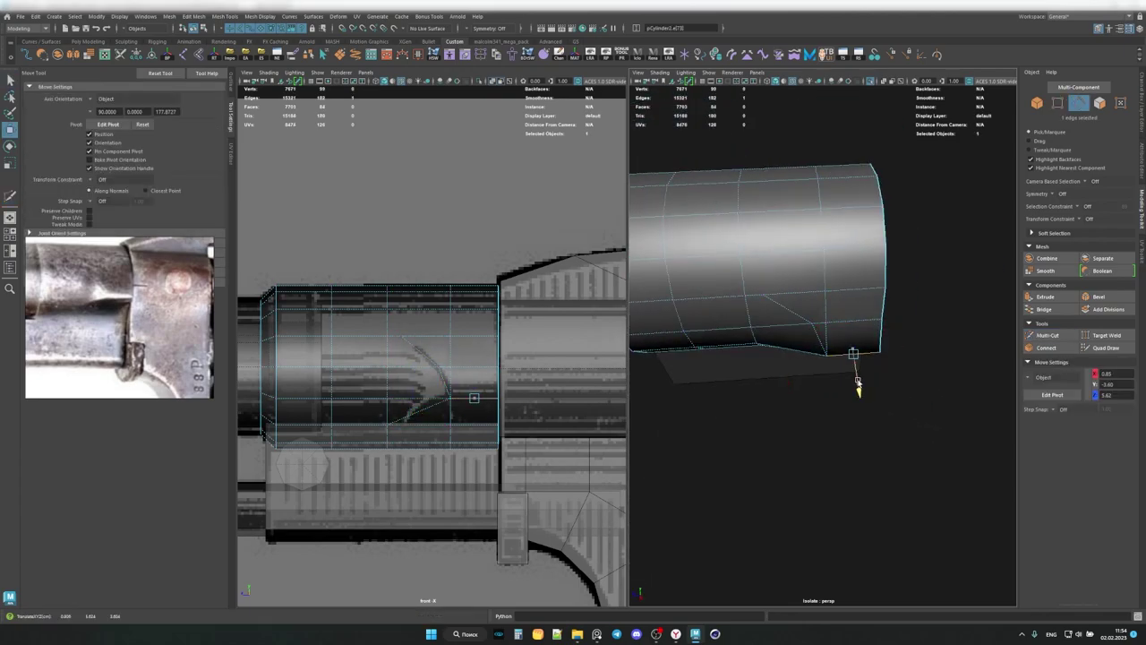
pyautogui.moveTo(896, 253)
pyautogui.keyDown('alt'); pyautogui.mouseDown()
pyautogui.moveTo(870, 302)
pyautogui.moveTo(890, 246)
pyautogui.mouseUp(); pyautogui.keyUp('alt')
pyautogui.click(852, 319)
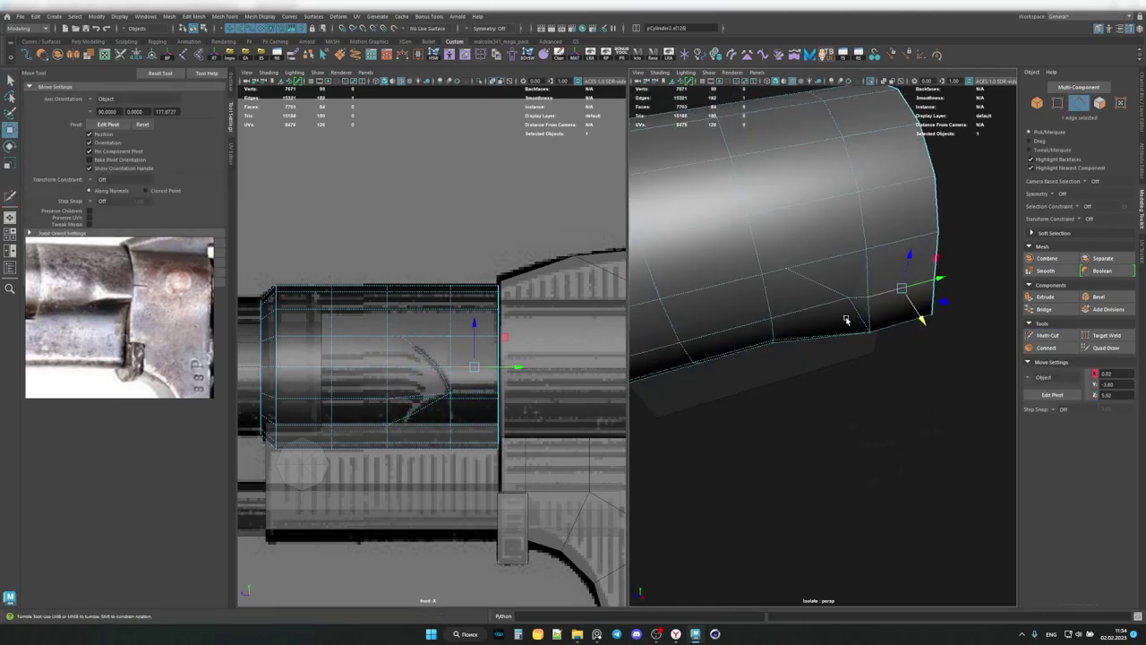
pyautogui.press('q')
# Frame the notch and cut a new edge across the collar side.
pyautogui.moveTo(852, 319)
pyautogui.keyDown('alt'); pyautogui.mouseDown()
pyautogui.moveTo(846, 211)
pyautogui.moveTo(806, 269)
pyautogui.mouseUp(); pyautogui.keyUp('alt')
pyautogui.keyDown('shift'); pyautogui.moveTo(806, 269); pyautogui.dragTo(779, 295, button='right'); pyautogui.keyUp('shift')
pyautogui.keyDown('alt'); pyautogui.moveTo(403, 337); pyautogui.dragTo(421, 353, button='middle'); pyautogui.keyUp('alt')
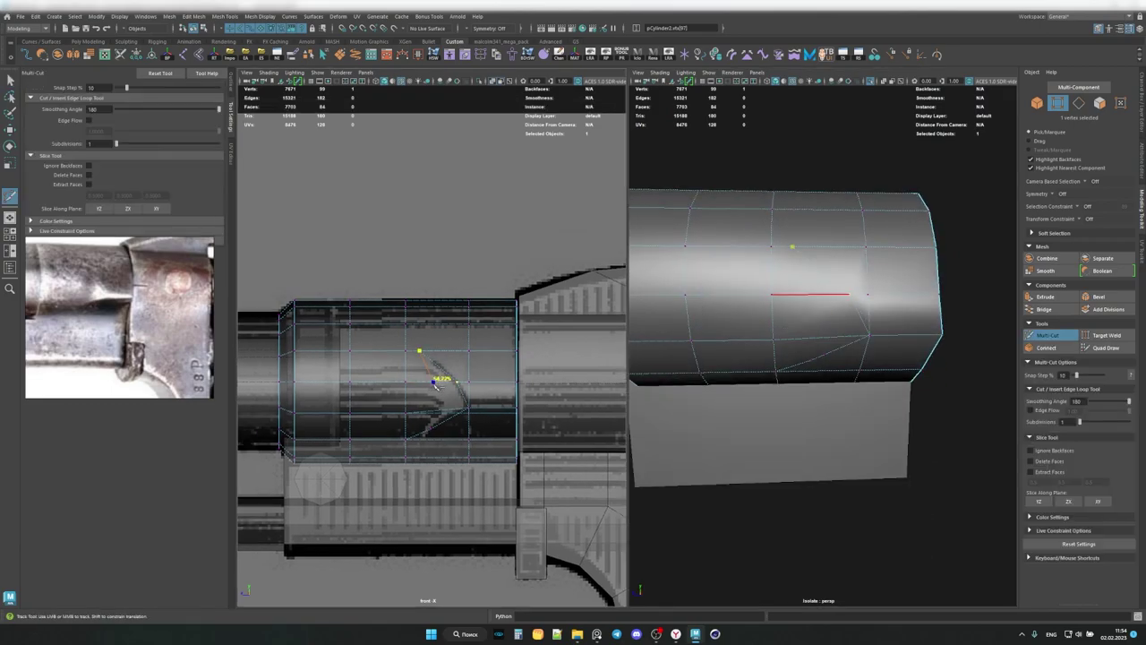
pyautogui.keyDown('alt'); pyautogui.moveTo(788, 358); pyautogui.dragTo(809, 390); pyautogui.keyUp('alt')
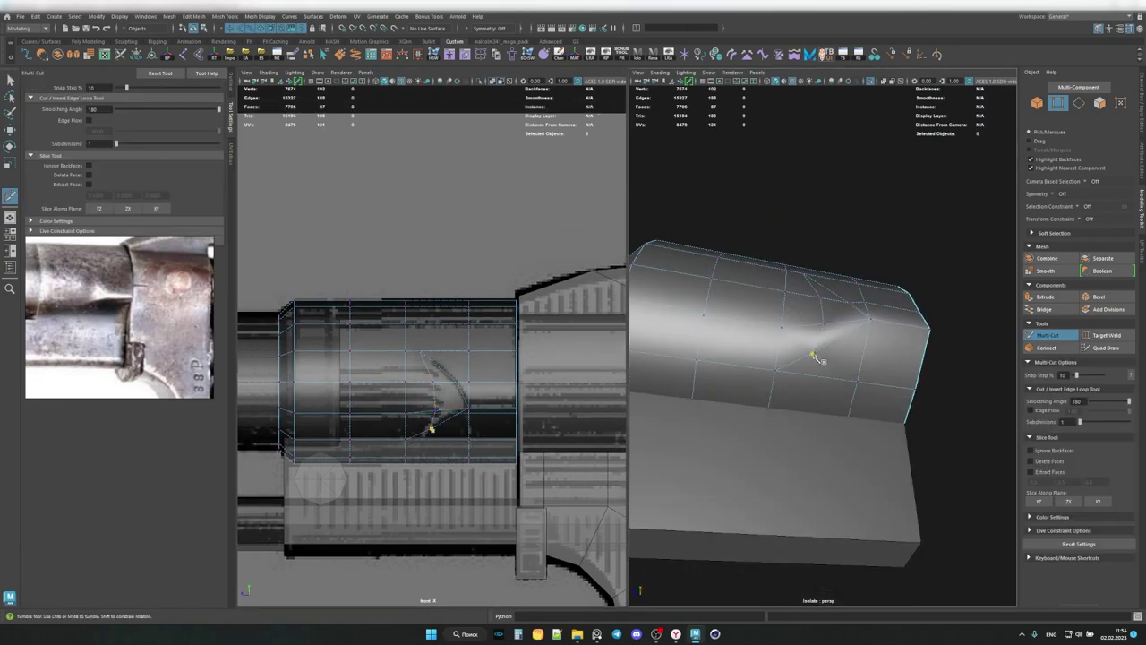
pyautogui.press('q')
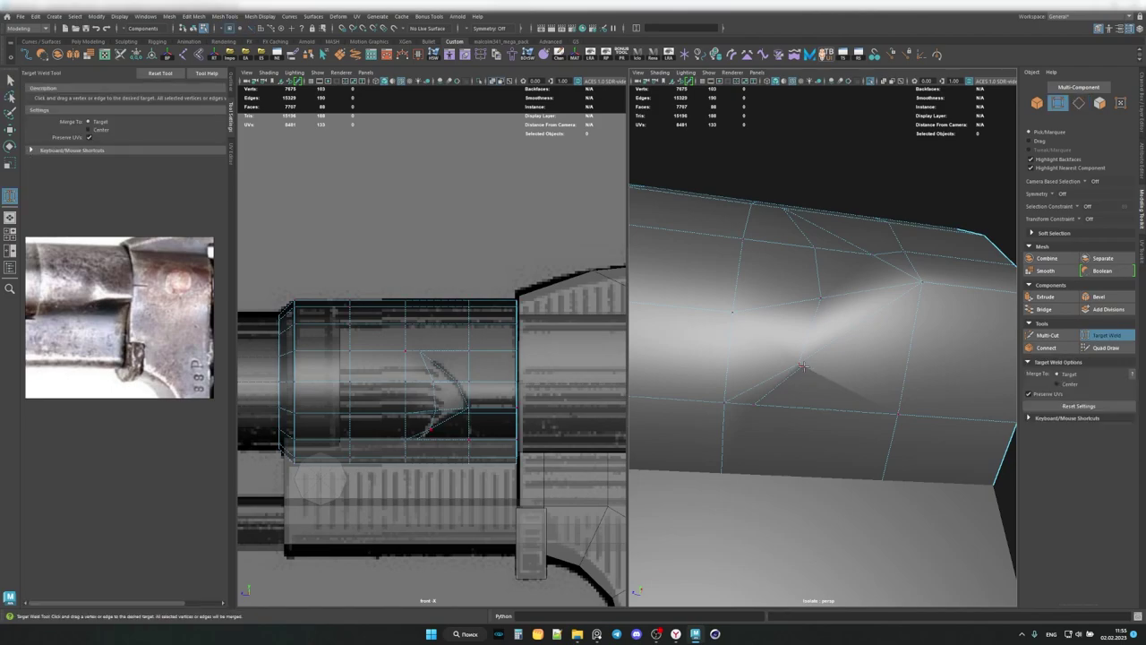
# Target Weld a stray vertex and nudge a notch vertex to follow the notch shape.
pyautogui.moveTo(803, 366)
pyautogui.mouseDown()
pyautogui.moveTo(756, 403)
pyautogui.moveTo(824, 333)
pyautogui.moveTo(844, 332)
pyautogui.mouseUp()
pyautogui.click(822, 322)
pyautogui.press('w')
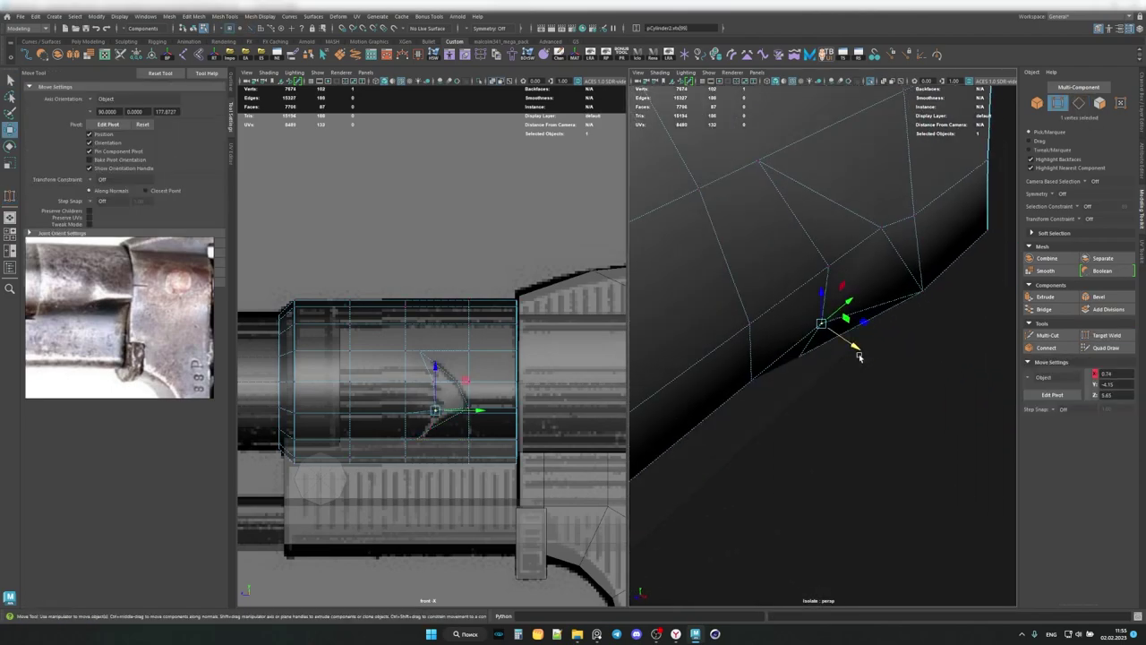
pyautogui.moveTo(771, 369)
pyautogui.keyDown('alt'); pyautogui.mouseDown()
pyautogui.moveTo(747, 320)
pyautogui.moveTo(832, 294)
pyautogui.moveTo(821, 299)
pyautogui.mouseUp(); pyautogui.keyUp('alt')
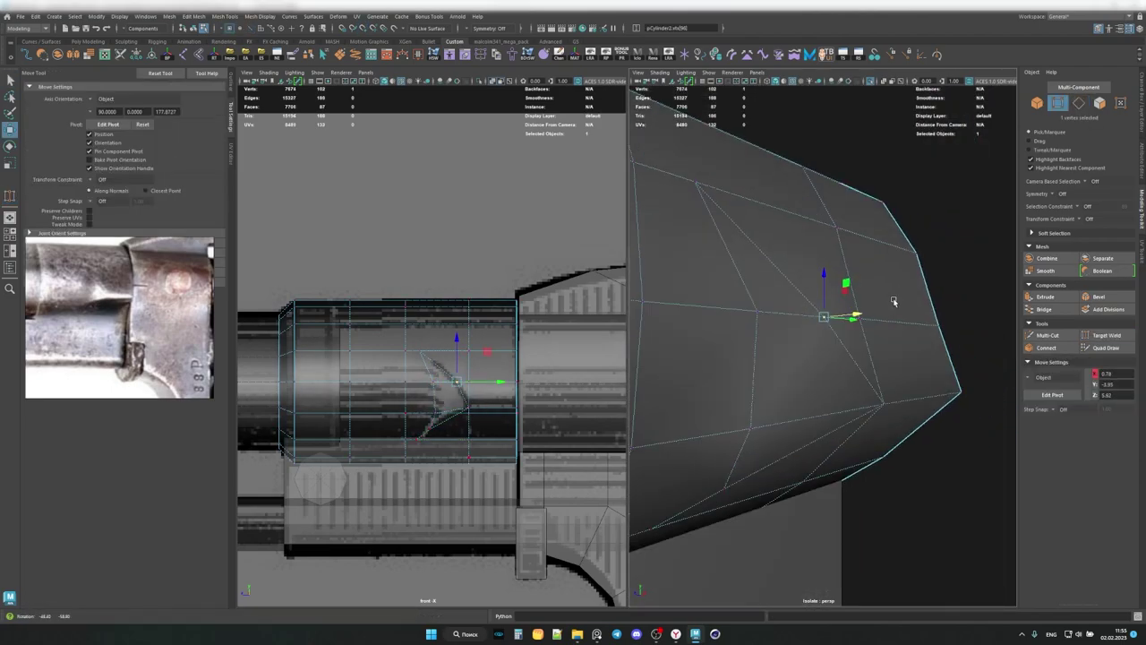
pyautogui.moveTo(843, 341); pyautogui.dragTo(883, 354)
pyautogui.moveTo(871, 286)
pyautogui.keyDown('alt'); pyautogui.mouseDown()
pyautogui.moveTo(824, 365)
pyautogui.moveTo(919, 393)
pyautogui.mouseUp(); pyautogui.keyUp('alt')
# Weld an extra vertex and add a cut point inside the notch.
pyautogui.click(1107, 335)
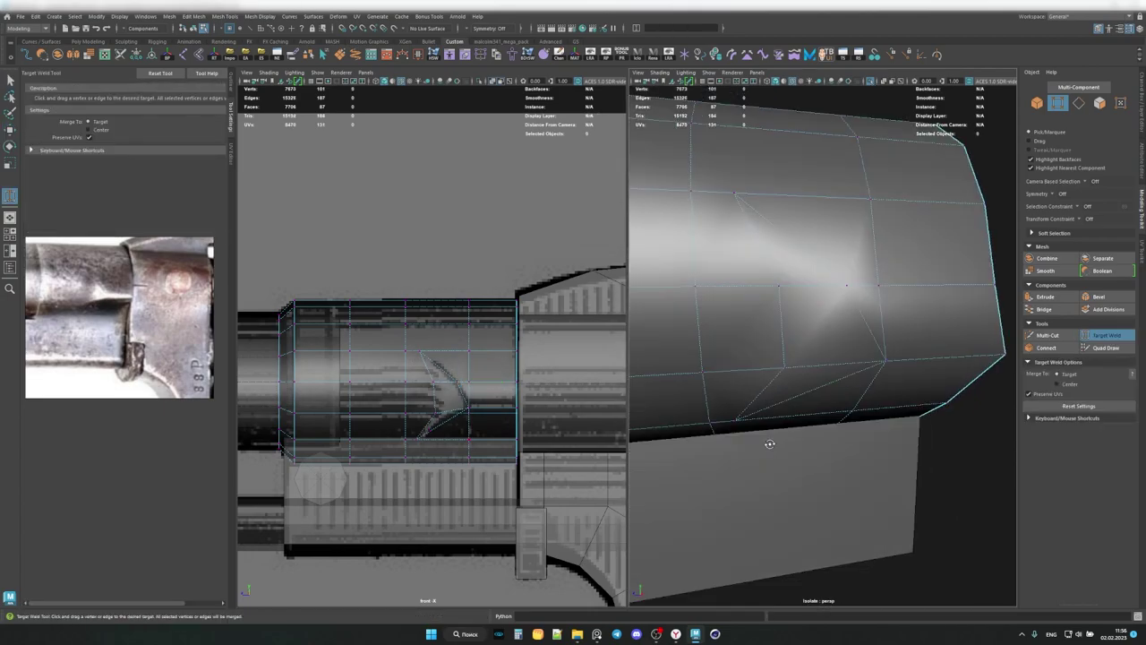
pyautogui.click(787, 358)
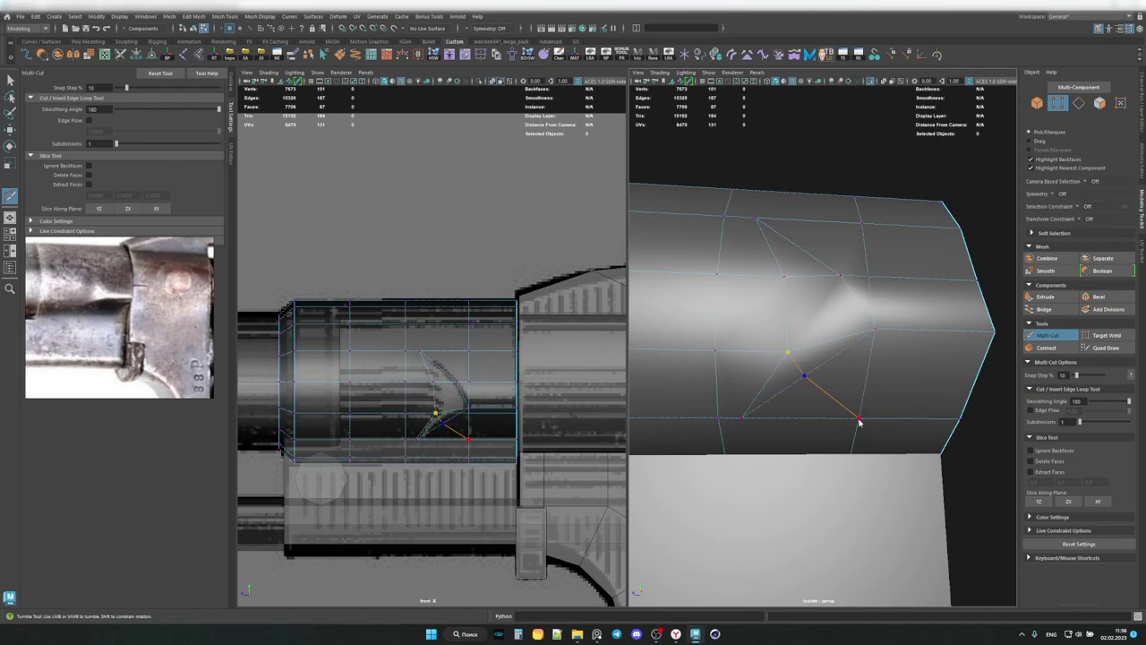
pyautogui.press('w')
pyautogui.moveTo(860, 422)
pyautogui.keyDown('alt'); pyautogui.mouseDown()
pyautogui.moveTo(809, 385)
pyautogui.moveTo(866, 418)
pyautogui.moveTo(806, 371)
pyautogui.moveTo(824, 340)
pyautogui.moveTo(807, 370)
pyautogui.mouseUp(); pyautogui.keyUp('alt')
pyautogui.press('space')
# Cut a multi-point edge path across the notch area in the enlarged perspective view.
pyautogui.keyDown('shift'); pyautogui.moveTo(665, 358); pyautogui.dragTo(680, 331, button='right'); pyautogui.keyUp('shift')
pyautogui.moveTo(681, 331)
pyautogui.keyDown('alt'); pyautogui.mouseDown()
pyautogui.moveTo(776, 328)
pyautogui.moveTo(678, 391)
pyautogui.moveTo(632, 198)
pyautogui.mouseUp(); pyautogui.keyUp('alt')
pyautogui.click(632, 198)
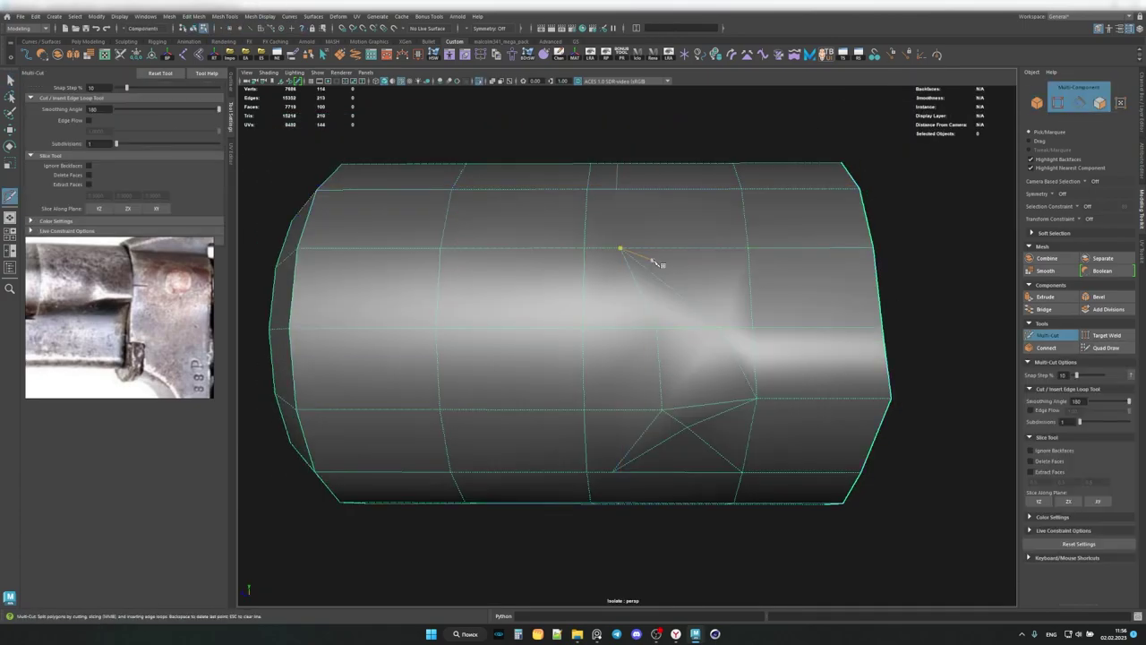
pyautogui.moveTo(660, 263)
pyautogui.keyDown('alt'); pyautogui.mouseDown()
pyautogui.moveTo(639, 364)
pyautogui.moveTo(649, 446)
pyautogui.moveTo(642, 310)
pyautogui.mouseUp(); pyautogui.keyUp('alt')
pyautogui.click(627, 266)
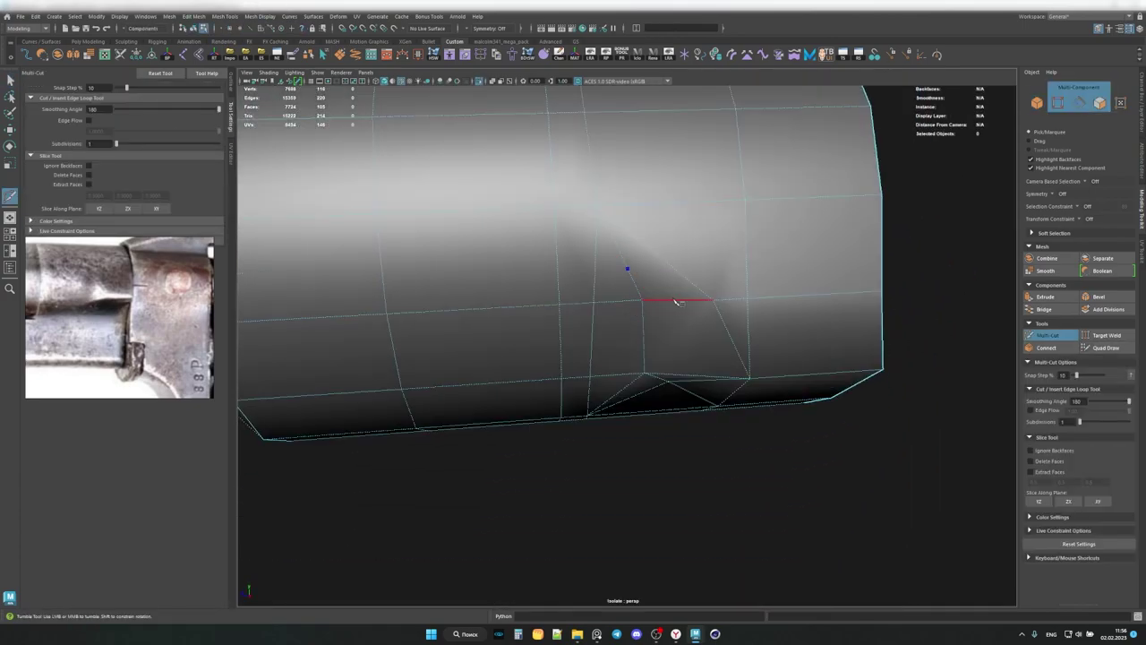
pyautogui.click(673, 292)
pyautogui.click(691, 379)
pyautogui.moveTo(691, 379)
pyautogui.keyDown('alt'); pyautogui.mouseDown()
pyautogui.moveTo(678, 289)
pyautogui.moveTo(636, 399)
pyautogui.mouseUp(); pyautogui.keyUp('alt')
pyautogui.press('q')
pyautogui.click(636, 398)
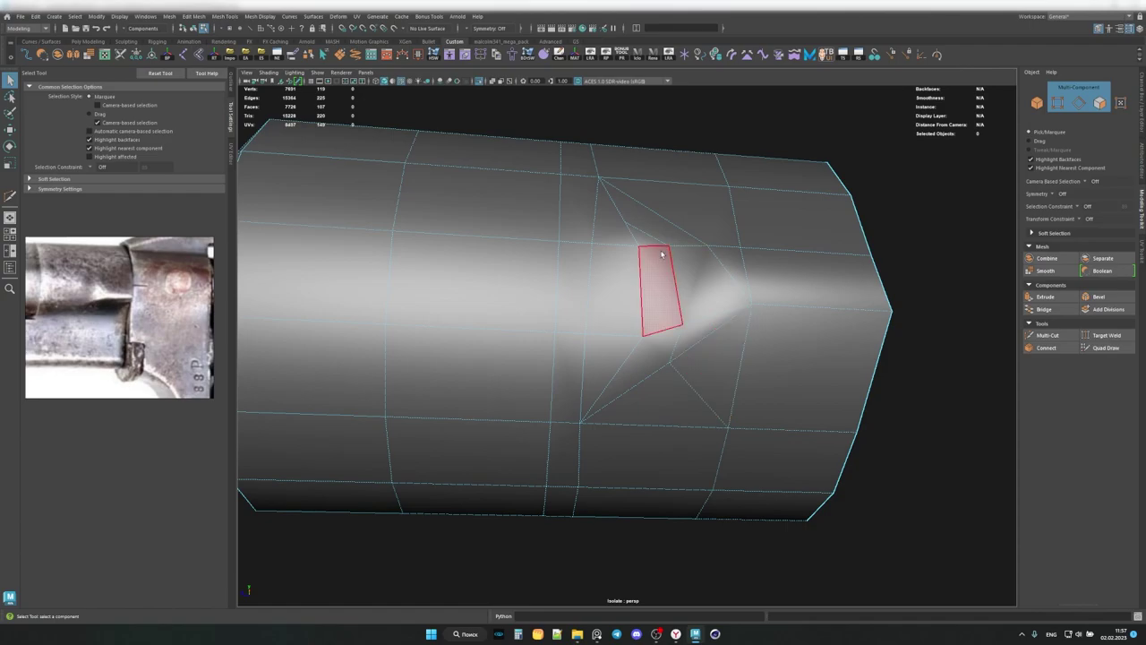
# Clear the selection and check the notch in smooth preview (3), then back to cage (1).
pyautogui.keyDown('alt'); pyautogui.moveTo(662, 254); pyautogui.dragTo(642, 248); pyautogui.keyUp('alt')
pyautogui.moveTo(691, 277)
pyautogui.keyDown('alt'); pyautogui.mouseDown()
pyautogui.moveTo(660, 356)
pyautogui.moveTo(660, 290)
pyautogui.moveTo(606, 205)
pyautogui.moveTo(627, 269)
pyautogui.moveTo(607, 322)
pyautogui.moveTo(704, 264)
pyautogui.mouseUp(); pyautogui.keyUp('alt')
pyautogui.press('F8')
pyautogui.press('q')
pyautogui.press('3')
pyautogui.press('1')
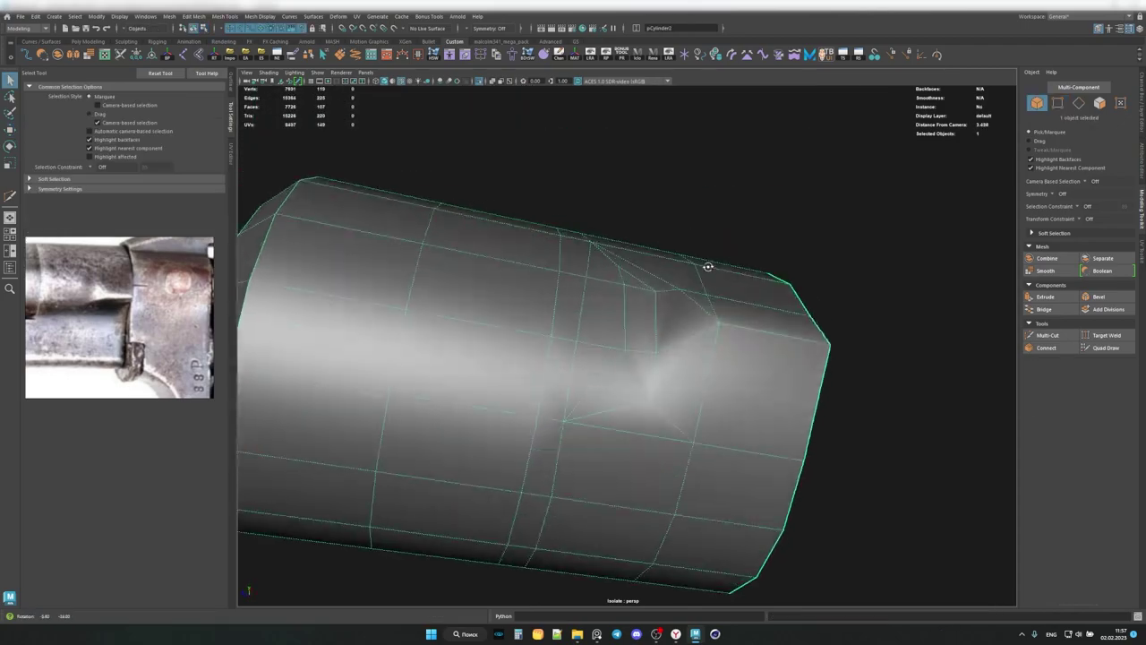
# Cut a new edge into the notch and weld its stray vertex into a neighbour.
pyautogui.keyDown('shift'); pyautogui.moveTo(703, 264); pyautogui.dragTo(722, 320, button='right'); pyautogui.keyUp('shift')
pyautogui.keyDown('alt'); pyautogui.moveTo(722, 320); pyautogui.dragTo(703, 418); pyautogui.keyUp('alt')
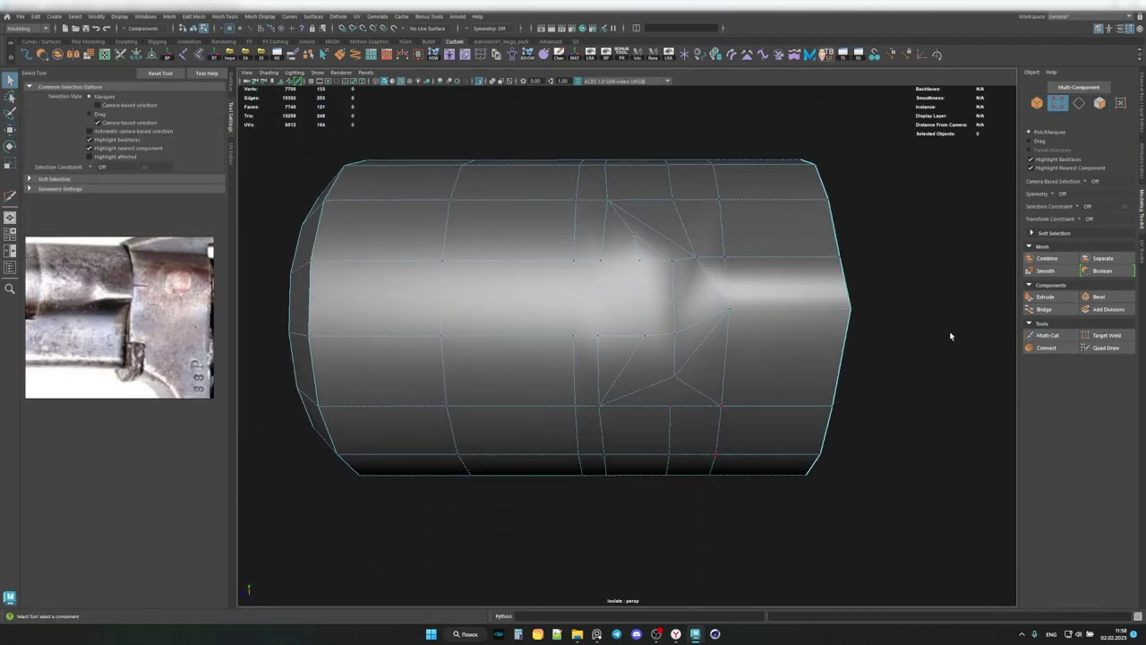
pyautogui.click(733, 385)
pyautogui.moveTo(732, 385)
pyautogui.keyDown('alt'); pyautogui.mouseDown()
pyautogui.moveTo(690, 330)
pyautogui.moveTo(676, 333)
pyautogui.mouseUp(); pyautogui.keyUp('alt')
pyautogui.press('q')
pyautogui.keyDown('alt'); pyautogui.moveTo(676, 333); pyautogui.dragTo(641, 315); pyautogui.keyUp('alt')
pyautogui.click(638, 318)
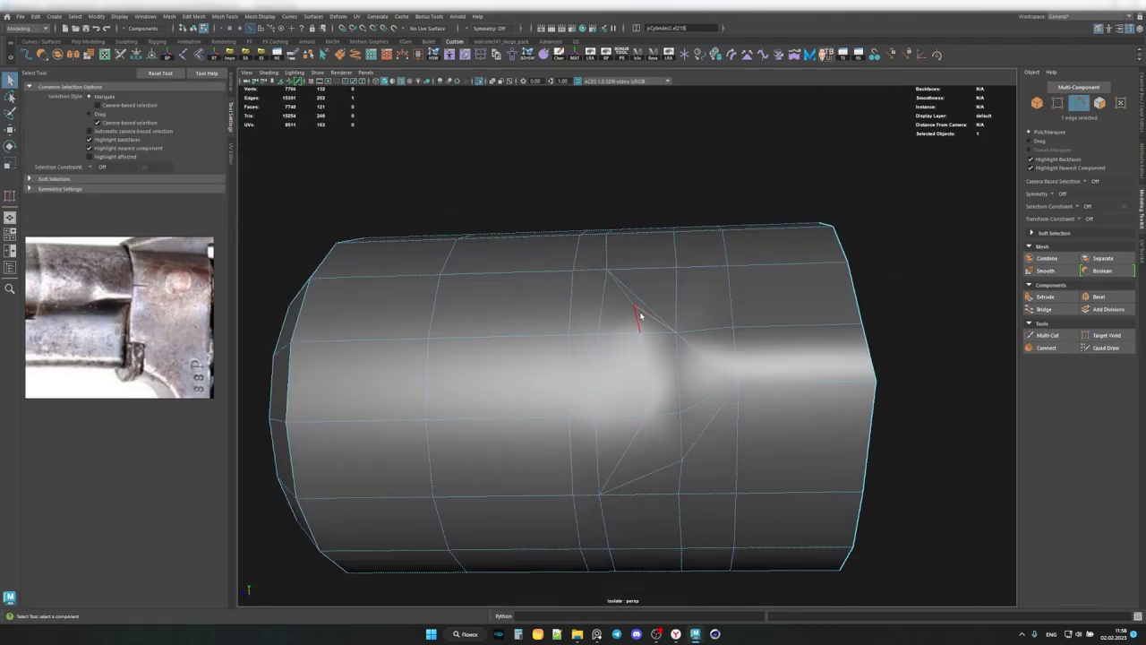
# Cut a new edge along the lower notch and weld away the diagonal edge's vertex.
pyautogui.moveTo(686, 394)
pyautogui.keyDown('alt'); pyautogui.mouseDown()
pyautogui.moveTo(712, 389)
pyautogui.moveTo(673, 376)
pyautogui.mouseUp(); pyautogui.keyUp('alt')
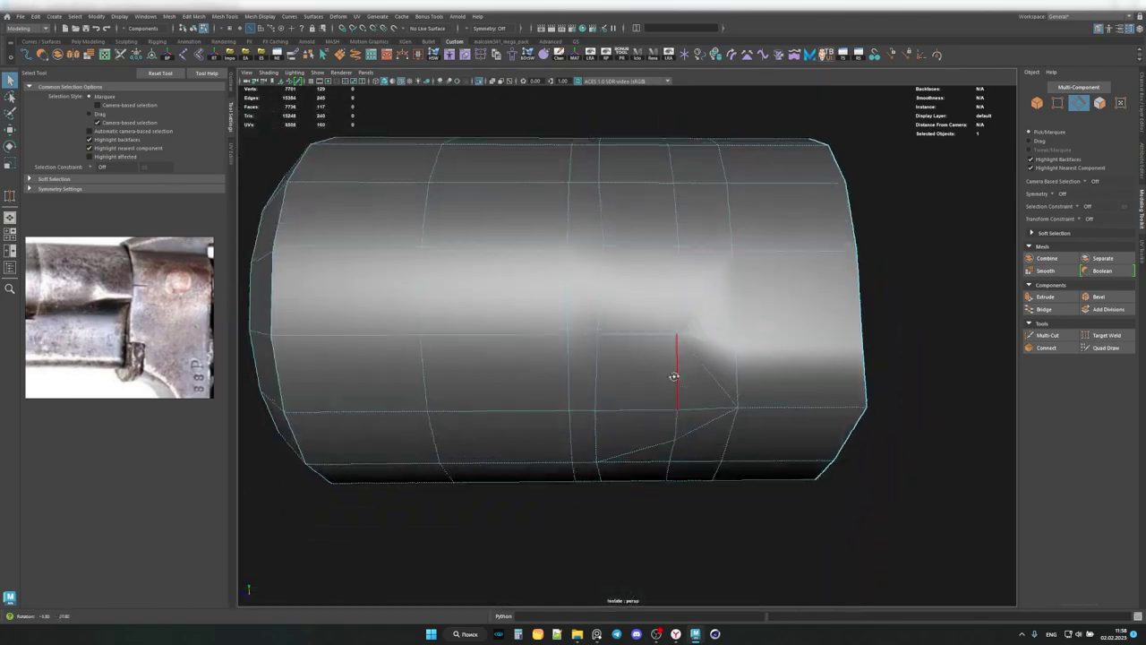
pyautogui.click(698, 437)
pyautogui.keyDown('alt'); pyautogui.moveTo(698, 436); pyautogui.dragTo(703, 364); pyautogui.keyUp('alt')
pyautogui.click(867, 395)
pyautogui.moveTo(867, 395)
pyautogui.keyDown('alt'); pyautogui.mouseDown()
pyautogui.moveTo(690, 435)
pyautogui.moveTo(738, 357)
pyautogui.moveTo(744, 313)
pyautogui.mouseUp(); pyautogui.keyUp('alt')
pyautogui.press('q')
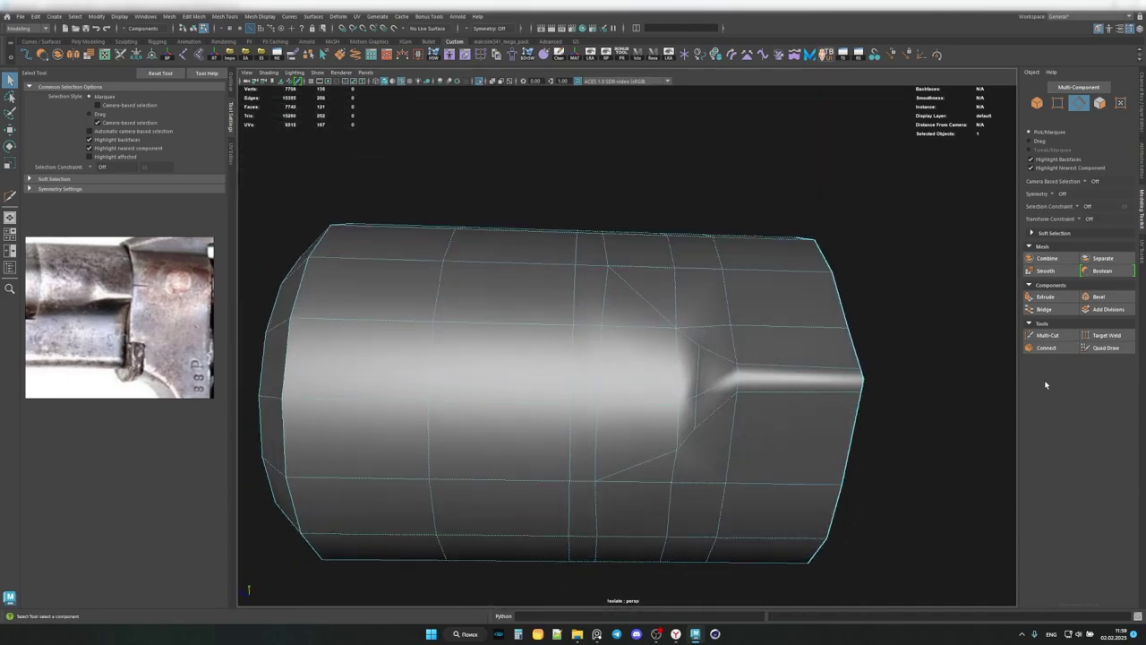
pyautogui.moveTo(647, 472)
pyautogui.mouseDown()
pyautogui.moveTo(678, 451)
pyautogui.moveTo(686, 462)
pyautogui.mouseUp()
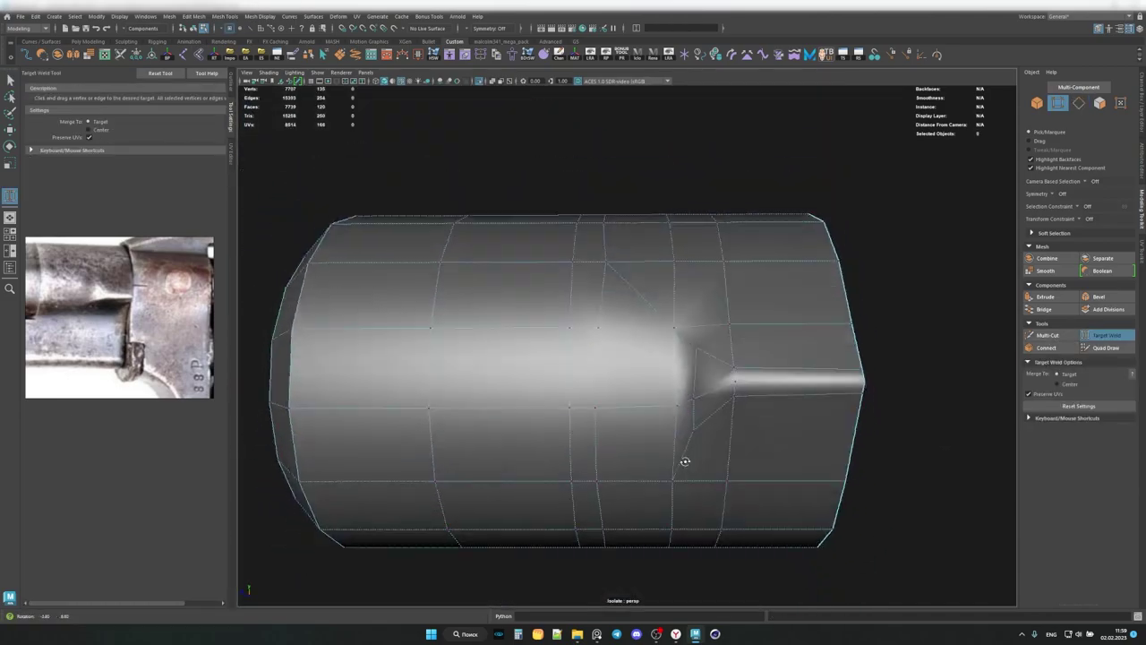
# Scale the selected notch vertices and recheck the collar in smooth preview.
pyautogui.moveTo(701, 367)
pyautogui.keyDown('alt'); pyautogui.mouseDown()
pyautogui.moveTo(681, 394)
pyautogui.moveTo(691, 384)
pyautogui.mouseUp(); pyautogui.keyUp('alt')
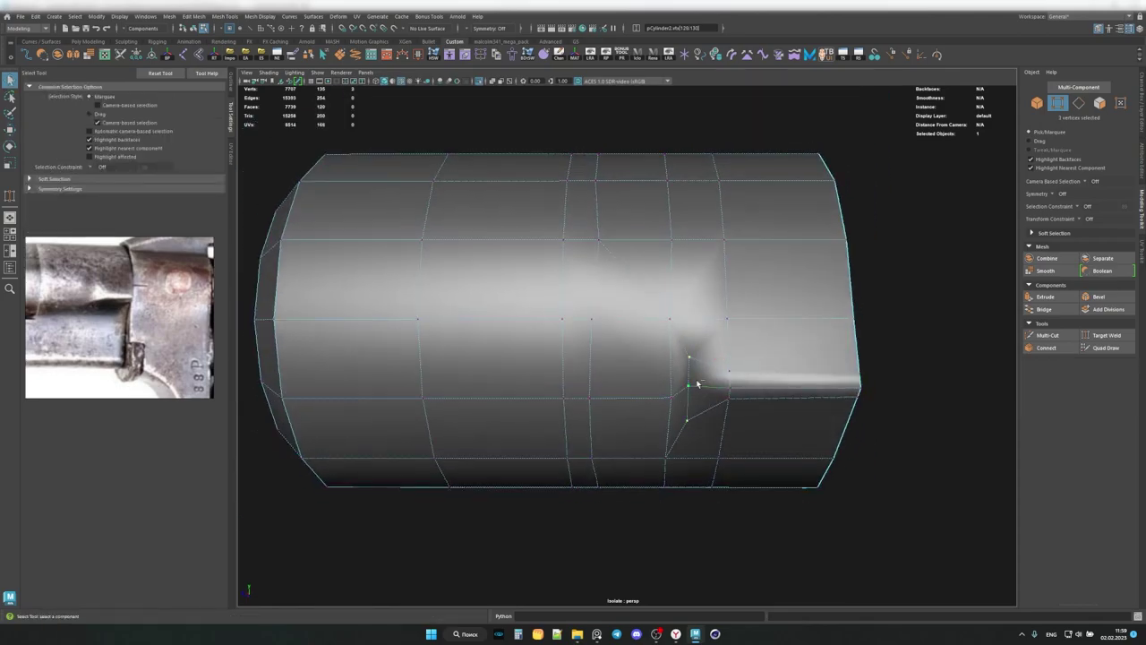
pyautogui.press('r')
pyautogui.scroll(5, 752, 405)
pyautogui.moveTo(752, 405)
pyautogui.keyDown('alt'); pyautogui.mouseDown()
pyautogui.moveTo(743, 359)
pyautogui.moveTo(729, 366)
pyautogui.moveTo(648, 327)
pyautogui.moveTo(724, 363)
pyautogui.moveTo(690, 397)
pyautogui.moveTo(780, 383)
pyautogui.moveTo(647, 335)
pyautogui.moveTo(641, 419)
pyautogui.moveTo(689, 335)
pyautogui.mouseUp(); pyautogui.keyUp('alt')
pyautogui.press('F8')
pyautogui.press('q')
pyautogui.press('3')
pyautogui.press('1')
# Reposition the collar-end vertex and the notch tip vertex, previewing the smoothed result.
pyautogui.scroll(3, 688, 335)
pyautogui.press('F9')
pyautogui.click(689, 335)
pyautogui.press('w')
pyautogui.moveTo(758, 370)
pyautogui.keyDown('alt'); pyautogui.mouseDown()
pyautogui.moveTo(668, 263)
pyautogui.moveTo(606, 366)
pyautogui.moveTo(746, 347)
pyautogui.moveTo(699, 369)
pyautogui.moveTo(673, 320)
pyautogui.moveTo(662, 344)
pyautogui.moveTo(627, 269)
pyautogui.mouseUp(); pyautogui.keyUp('alt')
pyautogui.press('F8')
pyautogui.press('3')
pyautogui.press('F9')
pyautogui.click(729, 359)
pyautogui.press('w')
# Review the smoothed collar from a wider view and select the collar object.
pyautogui.press('F8')
pyautogui.press('q')
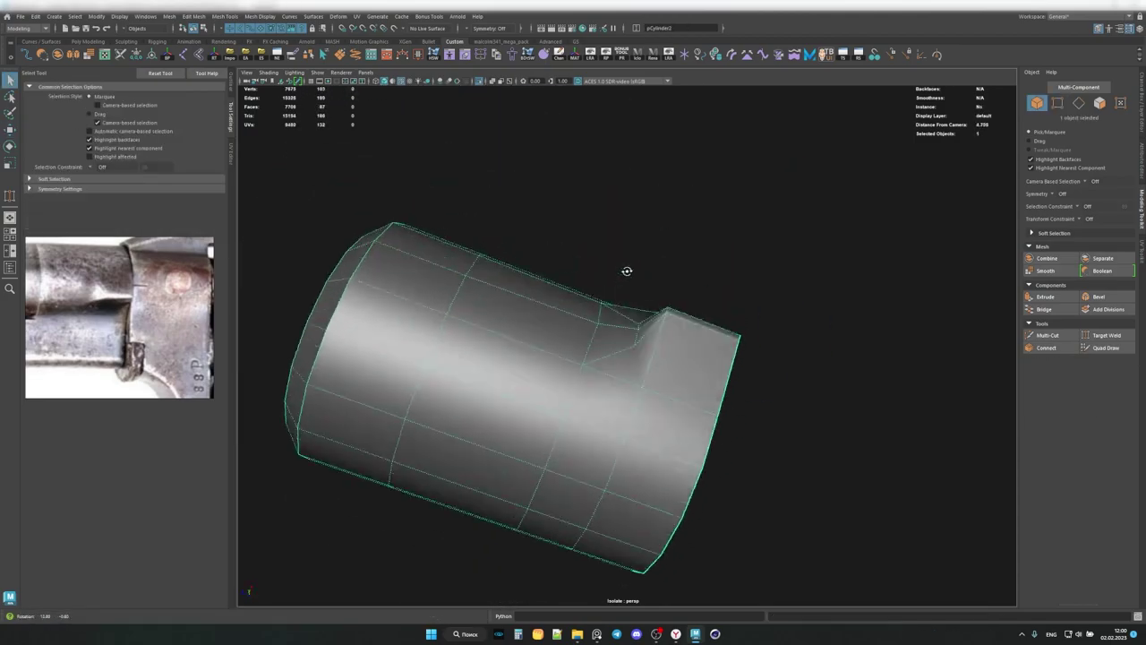
pyautogui.keyDown('alt'); pyautogui.moveTo(627, 269); pyautogui.dragTo(510, 314, button='right'); pyautogui.keyUp('alt')
pyautogui.moveTo(510, 314)
pyautogui.keyDown('alt'); pyautogui.mouseDown()
pyautogui.moveTo(633, 330)
pyautogui.moveTo(738, 309)
pyautogui.moveTo(832, 335)
pyautogui.moveTo(888, 328)
pyautogui.moveTo(852, 414)
pyautogui.moveTo(838, 304)
pyautogui.moveTo(806, 341)
pyautogui.mouseUp(); pyautogui.keyUp('alt')
pyautogui.press('F10')
pyautogui.click(738, 309)
pyautogui.press('F8')
pyautogui.press('q')
pyautogui.click(708, 367)
# Show the collar back on the revolver and delete the cylinder's end-cap face.
pyautogui.press('1')
pyautogui.hotkey('ctrl', '1')
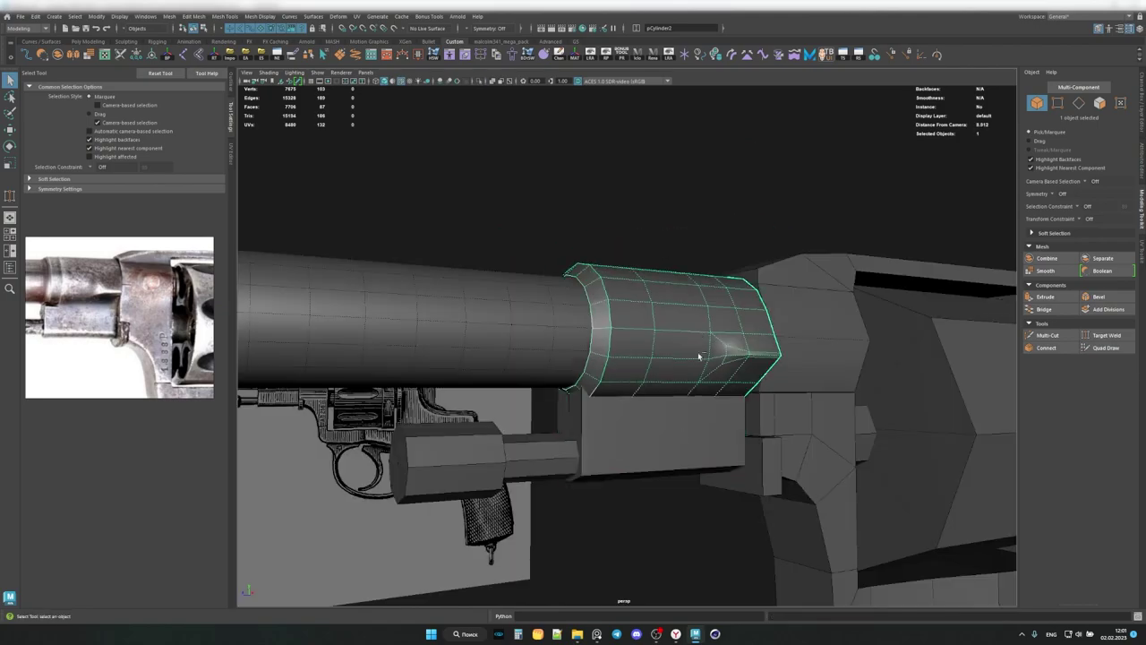
pyautogui.hotkey('ctrl', '1')
pyautogui.press('F11')
pyautogui.click(645, 263)
pyautogui.moveTo(530, 308)
pyautogui.keyDown('alt'); pyautogui.mouseDown()
pyautogui.moveTo(646, 263)
pyautogui.moveTo(640, 392)
pyautogui.moveTo(805, 373)
pyautogui.moveTo(632, 397)
pyautogui.moveTo(607, 327)
pyautogui.moveTo(634, 364)
pyautogui.mouseUp(); pyautogui.keyUp('alt')
pyautogui.press('Delete')
# Target Weld the vertex where the ring meets the handle block.
pyautogui.press('q')
pyautogui.click(804, 373)
pyautogui.press('w')
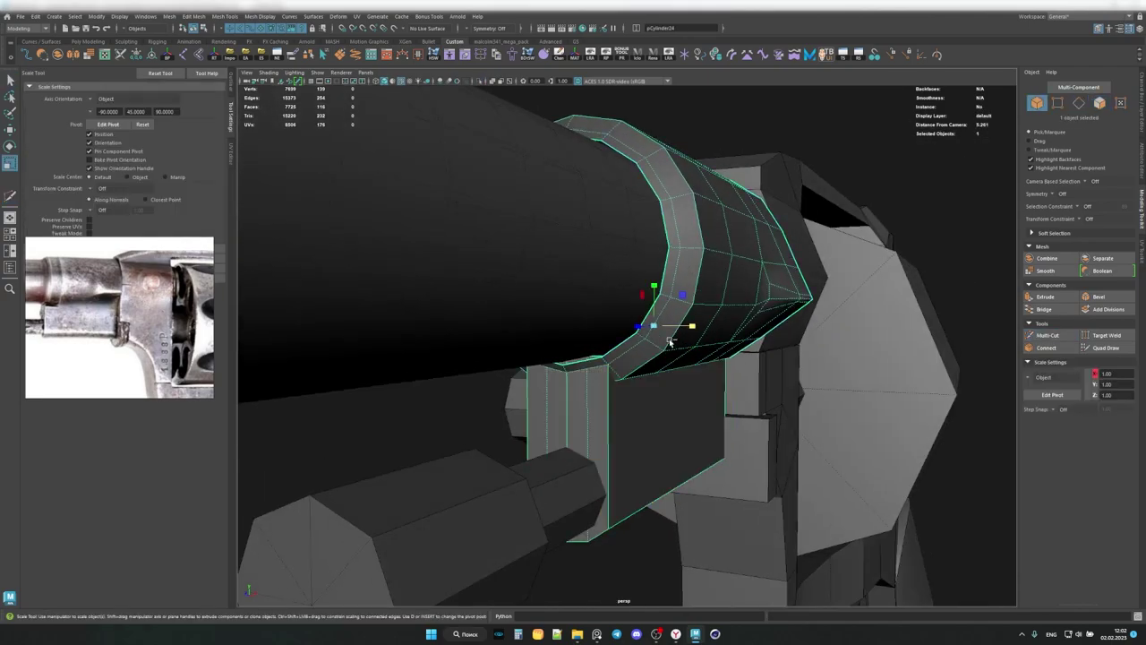
pyautogui.hotkey('ctrl', '1')
pyautogui.keyDown('alt'); pyautogui.moveTo(670, 342); pyautogui.dragTo(627, 269); pyautogui.keyUp('alt')
pyautogui.click(1107, 335)
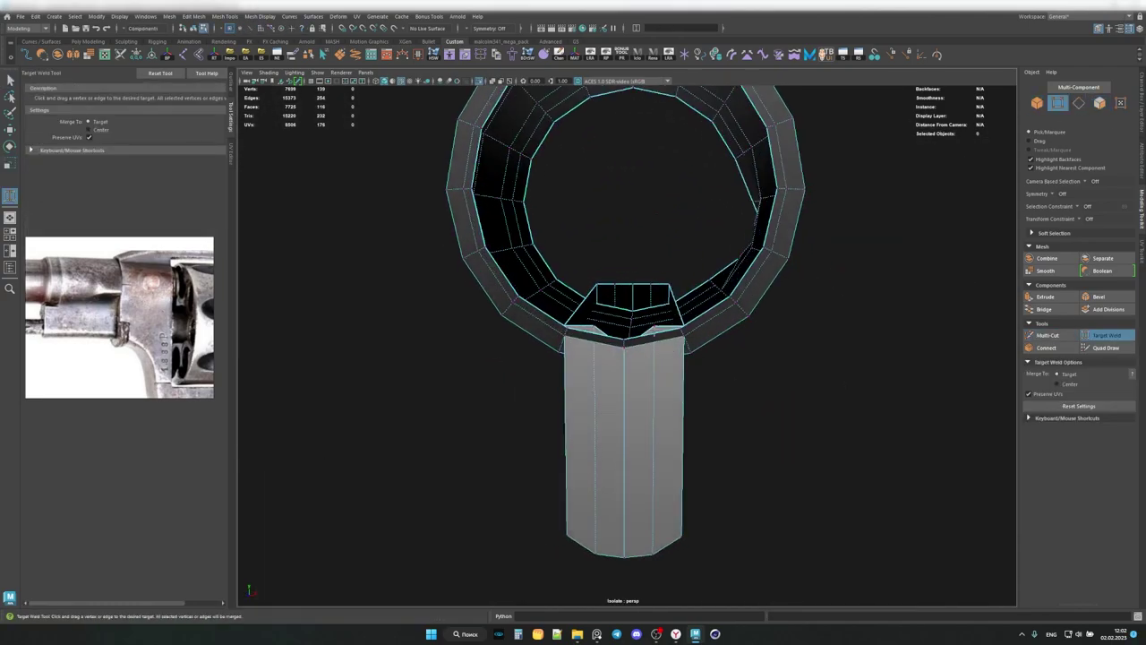
# Inspect the ring from below and inside, undoing a trial Multi-Cut.
pyautogui.keyDown('alt'); pyautogui.moveTo(616, 289); pyautogui.dragTo(601, 340); pyautogui.keyUp('alt')
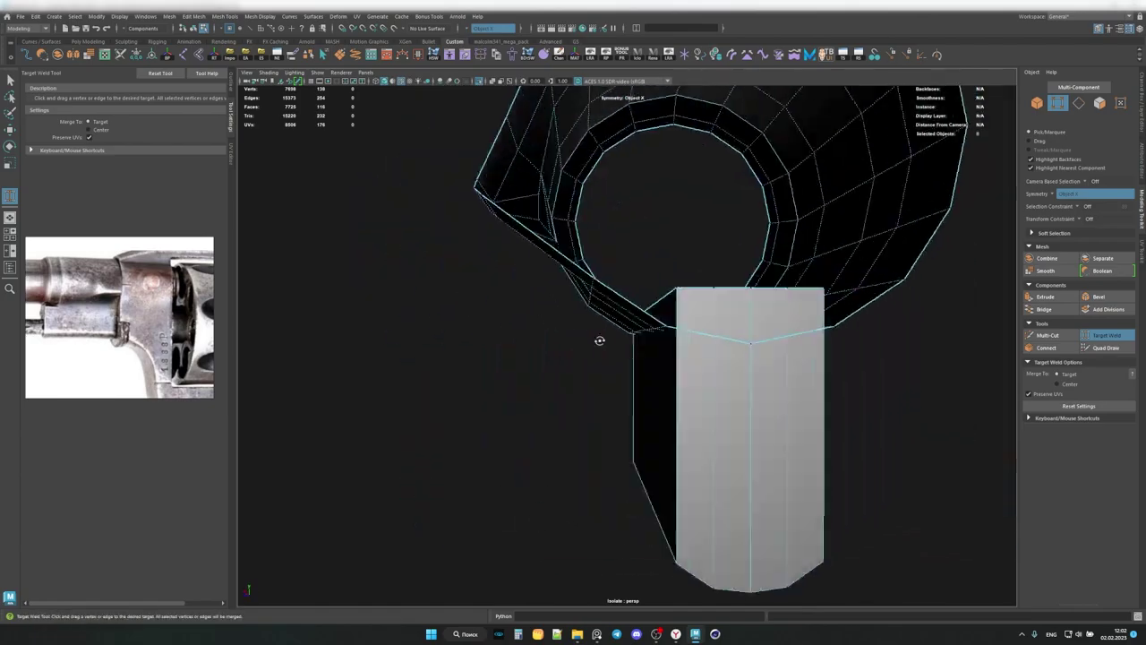
pyautogui.keyDown('alt'); pyautogui.moveTo(670, 333); pyautogui.dragTo(718, 367); pyautogui.keyUp('alt')
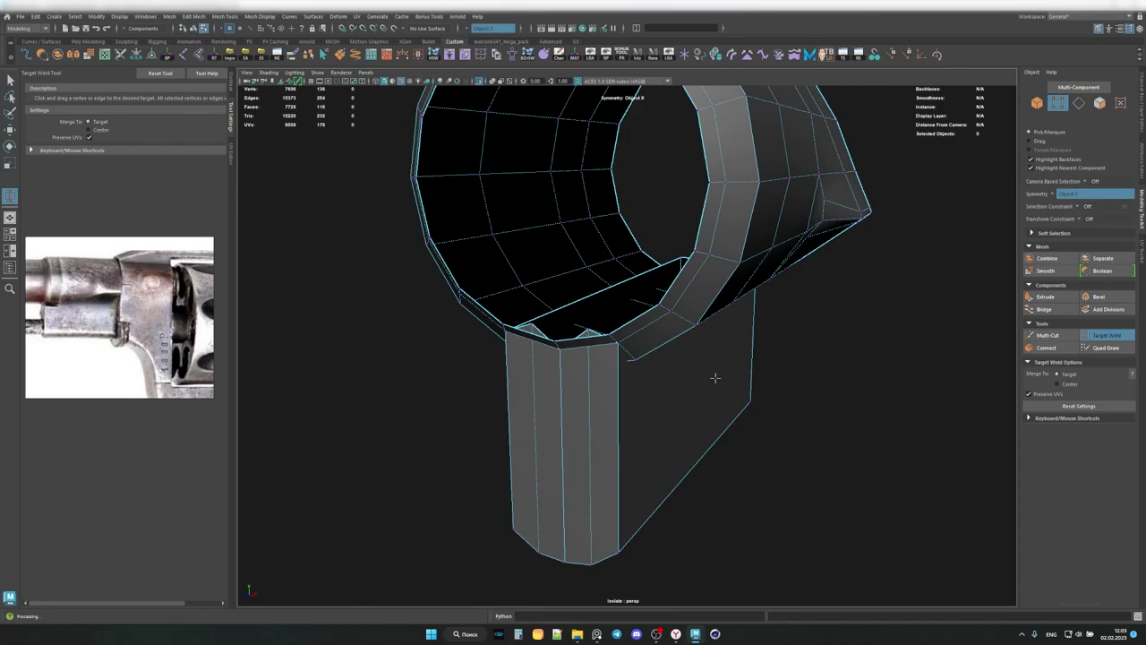
pyautogui.keyDown('alt'); pyautogui.moveTo(715, 378); pyautogui.dragTo(856, 348); pyautogui.keyUp('alt')
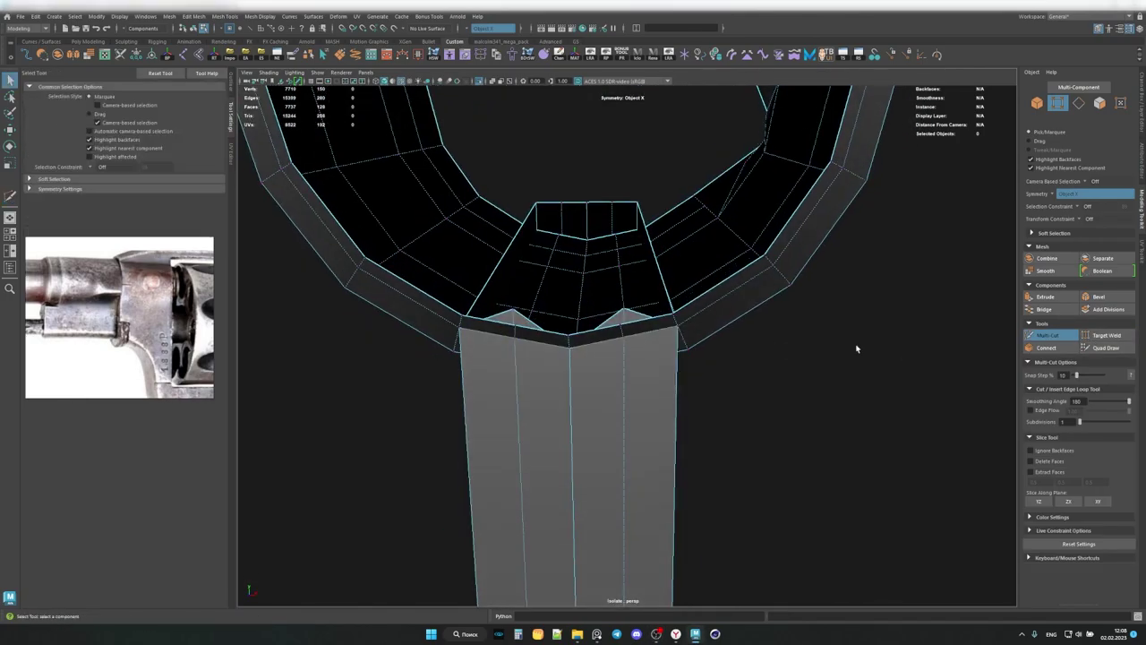
pyautogui.moveTo(661, 348)
pyautogui.keyDown('alt'); pyautogui.mouseDown()
pyautogui.moveTo(655, 307)
pyautogui.moveTo(574, 230)
pyautogui.mouseUp(); pyautogui.keyUp('alt')
pyautogui.hotkey('ctrl', 'shift', 'x')
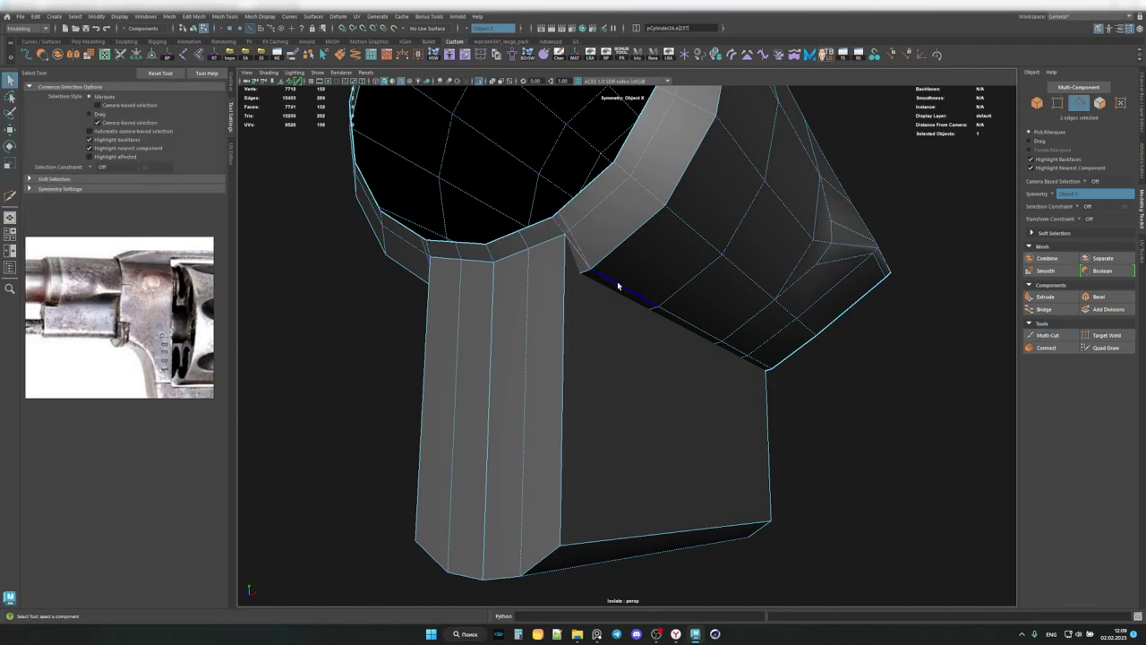
pyautogui.hotkey('ctrl', 'z')
# Cut new edges on the block running up into the ring.
pyautogui.moveTo(610, 168)
pyautogui.keyDown('alt'); pyautogui.mouseDown()
pyautogui.moveTo(538, 221)
pyautogui.moveTo(742, 319)
pyautogui.mouseUp(); pyautogui.keyUp('alt')
pyautogui.hotkey('ctrl', 'shift', 'x')
pyautogui.keyDown('alt'); pyautogui.moveTo(742, 320); pyautogui.dragTo(777, 324, button='right'); pyautogui.keyUp('alt')
pyautogui.press('q')
pyautogui.moveTo(778, 324)
pyautogui.keyDown('alt'); pyautogui.mouseDown()
pyautogui.moveTo(695, 332)
pyautogui.moveTo(555, 264)
pyautogui.moveTo(640, 226)
pyautogui.mouseUp(); pyautogui.keyUp('alt')
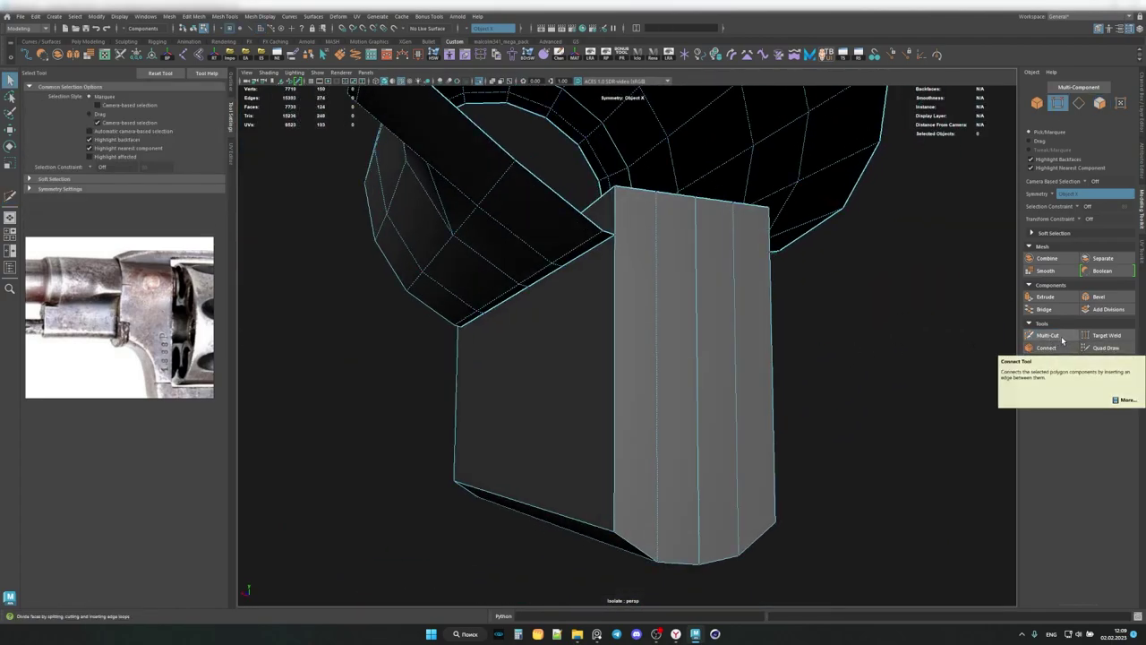
# Select the two joint edges, move them into place, and inspect the ring-block joint.
pyautogui.keyDown('alt'); pyautogui.moveTo(627, 268); pyautogui.dragTo(686, 248); pyautogui.keyUp('alt')
pyautogui.click(676, 224)
pyautogui.press('w')
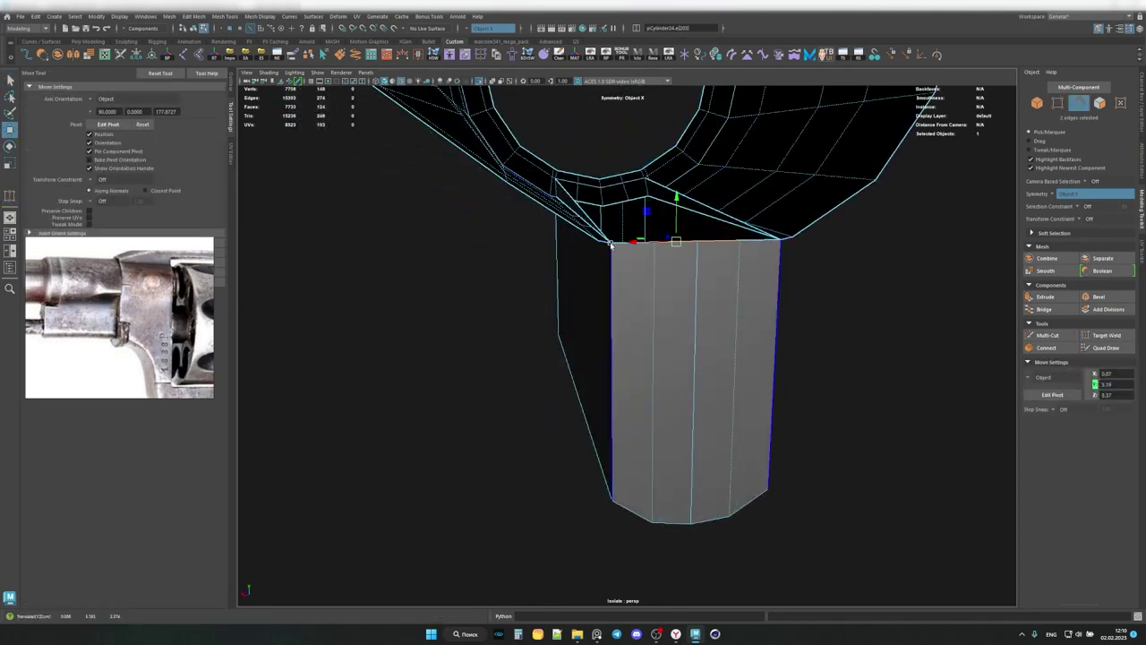
pyautogui.moveTo(607, 242)
pyautogui.keyDown('alt'); pyautogui.mouseDown()
pyautogui.moveTo(669, 261)
pyautogui.moveTo(648, 357)
pyautogui.moveTo(730, 345)
pyautogui.mouseUp(); pyautogui.keyUp('alt')
pyautogui.hotkey('ctrl', 'shift', 'x')
pyautogui.scroll(3, 648, 358)
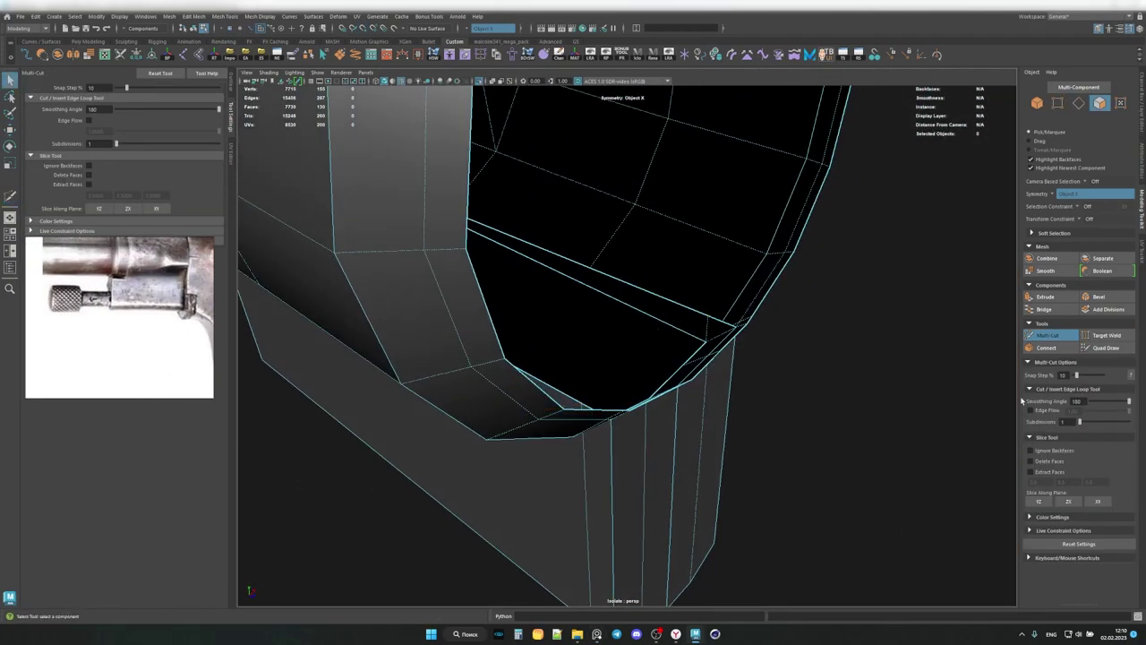
pyautogui.keyDown('shift'); pyautogui.moveTo(730, 345); pyautogui.dragTo(730, 345, button='right'); pyautogui.keyUp('shift')
pyautogui.keyDown('alt'); pyautogui.moveTo(729, 345); pyautogui.dragTo(574, 279); pyautogui.keyUp('alt')
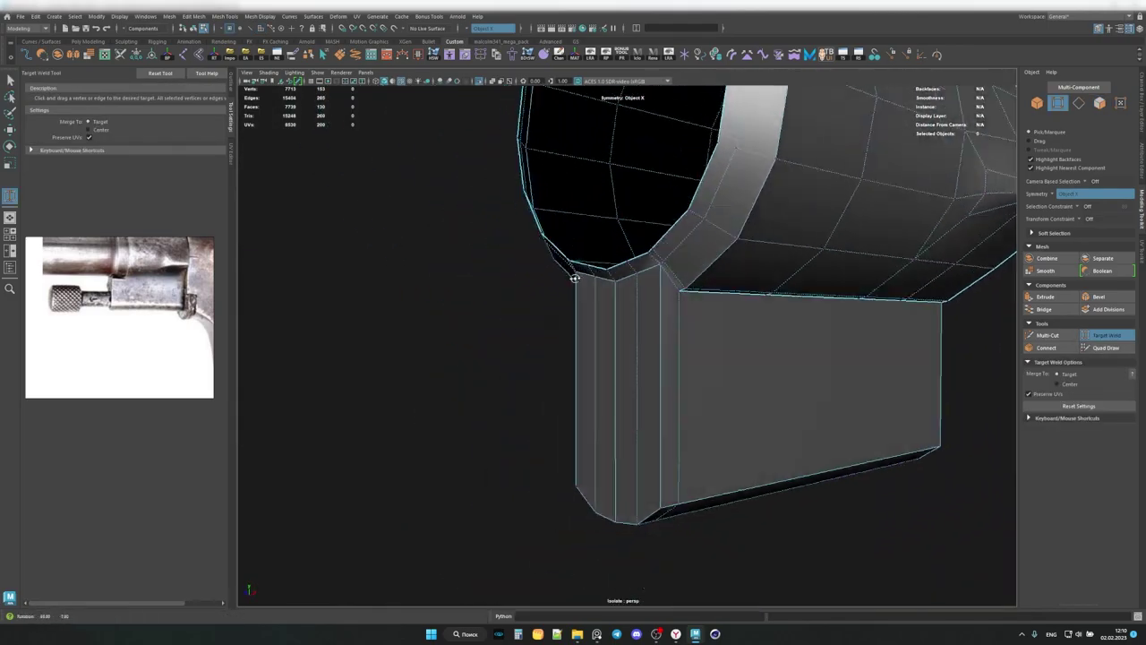
pyautogui.keyDown('alt'); pyautogui.moveTo(703, 253); pyautogui.dragTo(681, 295); pyautogui.keyUp('alt')
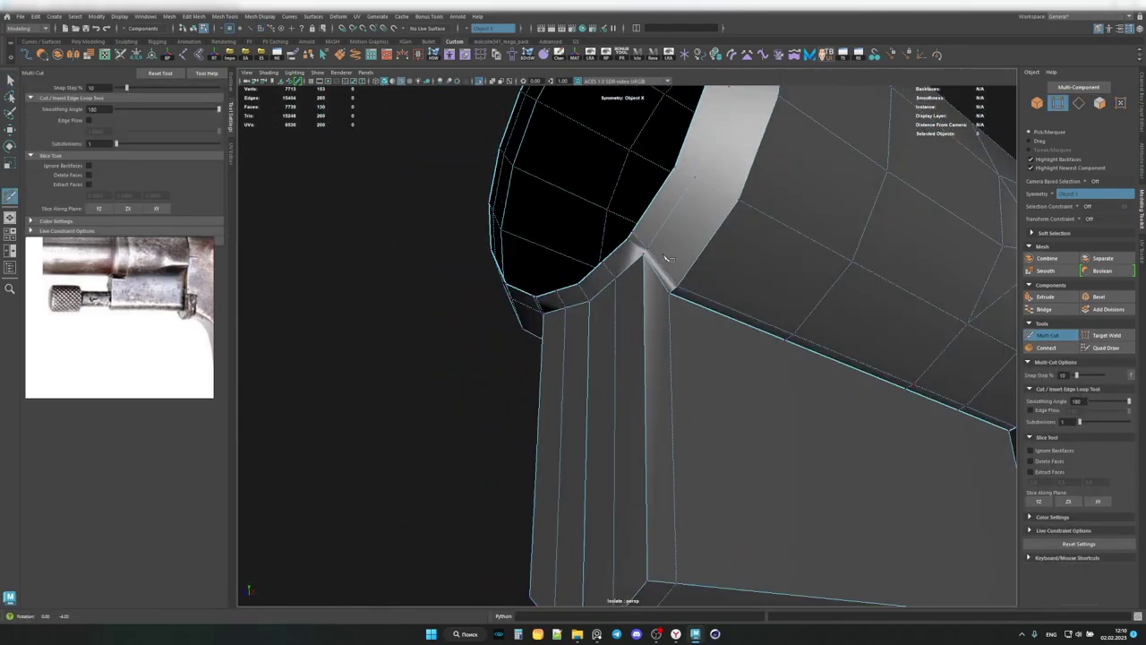
# Multi-Cut a new edge across the ring-to-block joint.
pyautogui.keyDown('alt'); pyautogui.moveTo(681, 295); pyautogui.dragTo(670, 291, button='middle'); pyautogui.keyUp('alt')
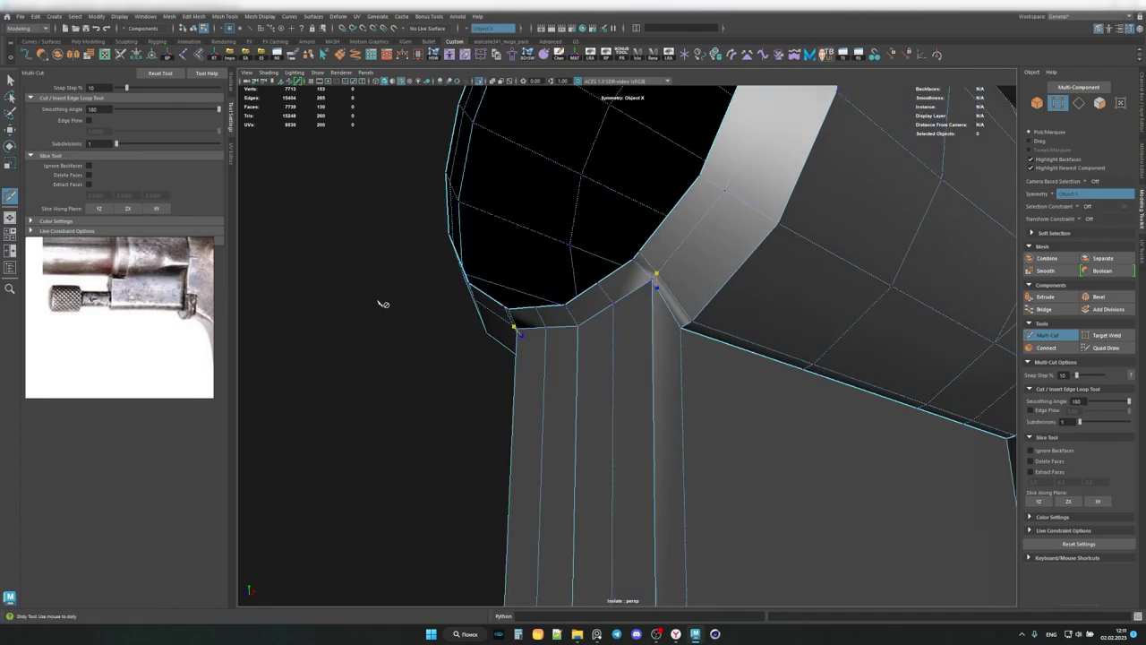
pyautogui.press('q')
pyautogui.keyDown('alt'); pyautogui.moveTo(382, 304); pyautogui.dragTo(757, 216); pyautogui.keyUp('alt')
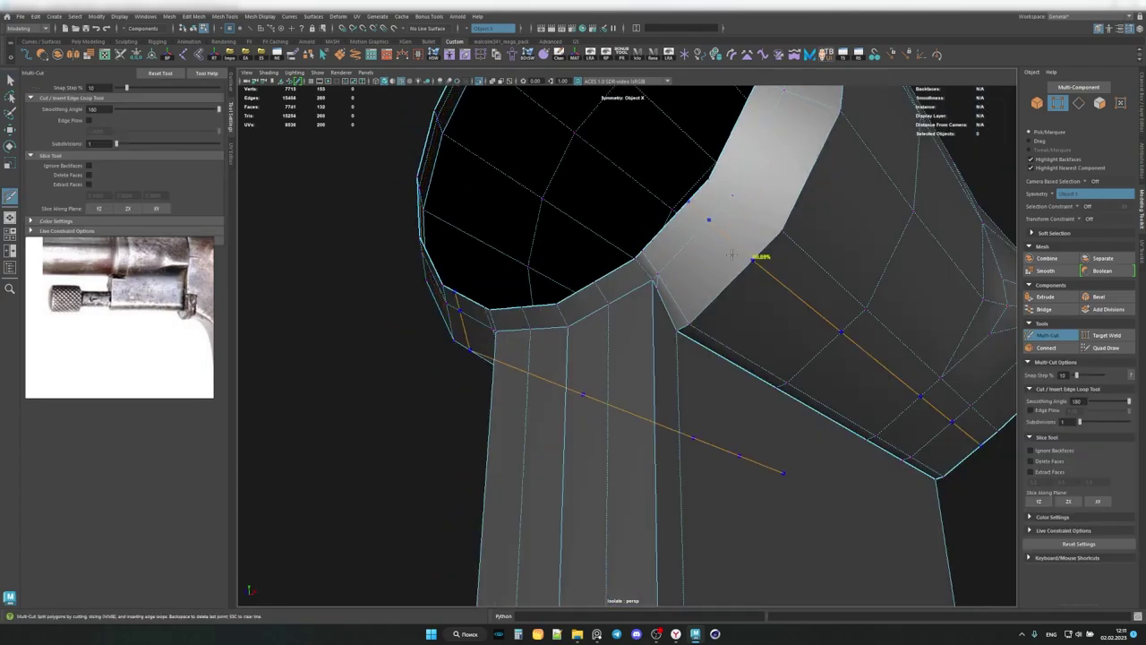
pyautogui.keyDown('alt'); pyautogui.moveTo(660, 297); pyautogui.dragTo(816, 355); pyautogui.keyUp('alt')
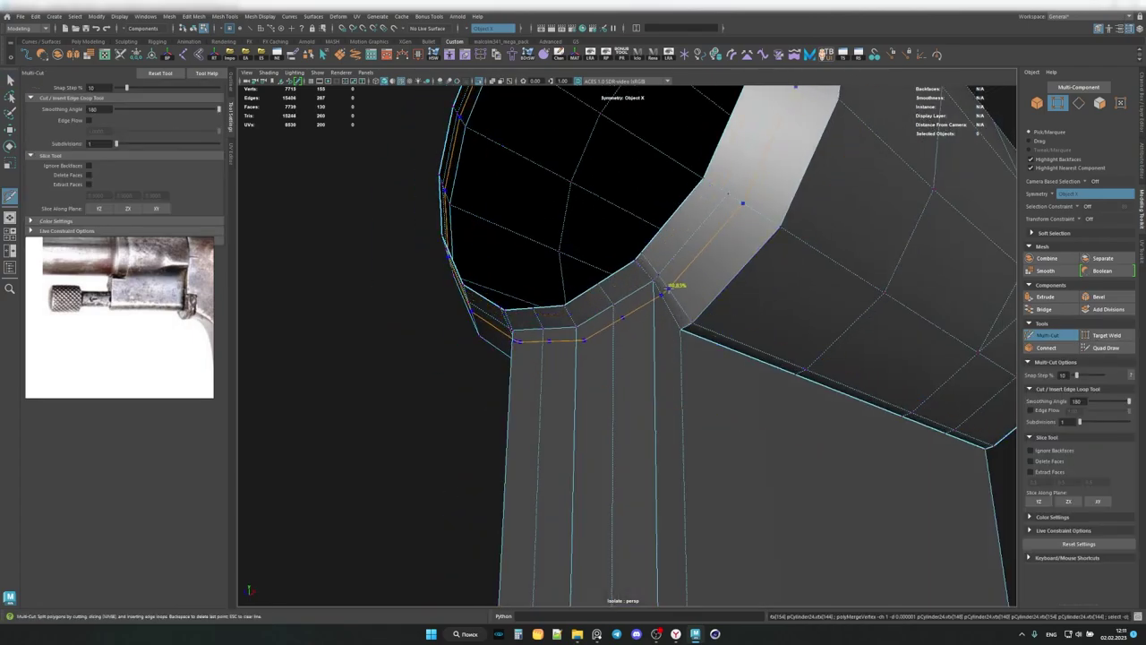
pyautogui.moveTo(668, 288)
pyautogui.keyDown('alt'); pyautogui.mouseDown()
pyautogui.moveTo(623, 419)
pyautogui.moveTo(690, 333)
pyautogui.mouseUp(); pyautogui.keyUp('alt')
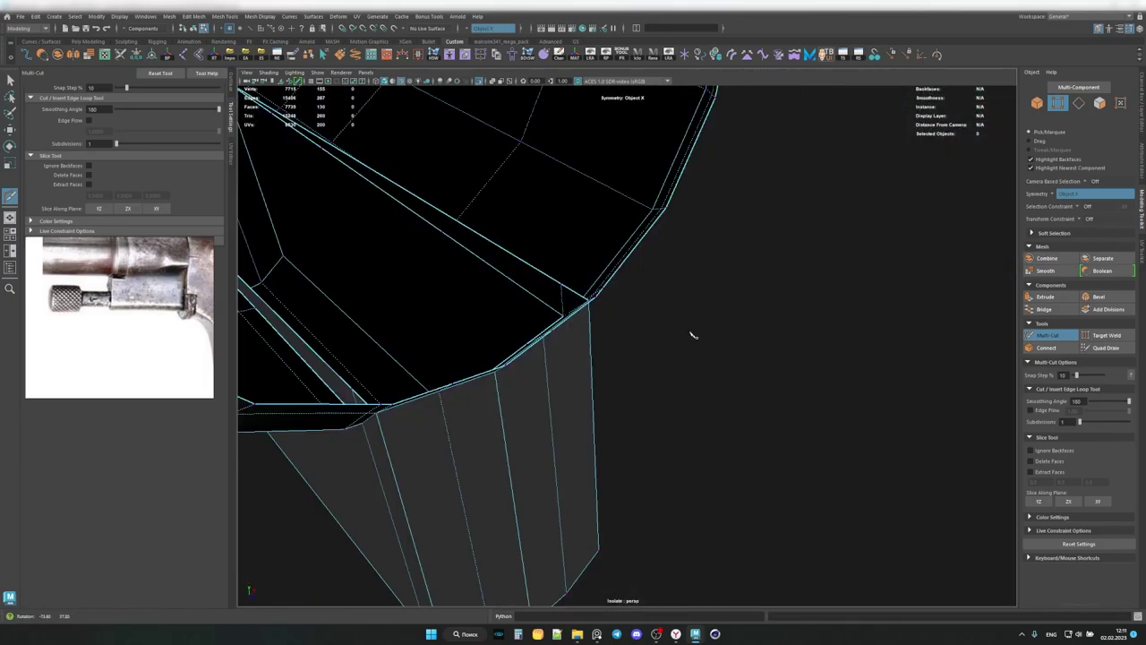
pyautogui.press('q')
# Target Weld the leftover joint vertex onto its neighbour.
pyautogui.click(662, 370)
pyautogui.moveTo(662, 370)
pyautogui.keyDown('alt'); pyautogui.mouseDown()
pyautogui.moveTo(717, 376)
pyautogui.moveTo(639, 333)
pyautogui.mouseUp(); pyautogui.keyUp('alt')
pyautogui.press('Delete')
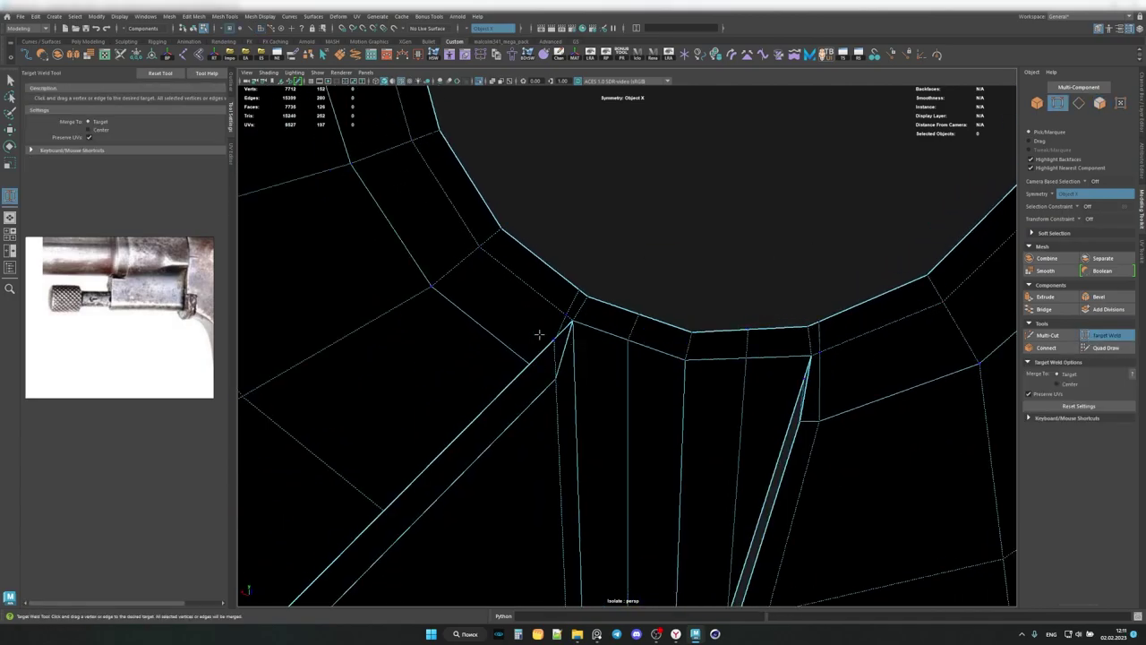
pyautogui.keyDown('alt'); pyautogui.moveTo(539, 334); pyautogui.dragTo(767, 346); pyautogui.keyUp('alt')
# Multi-Cut a new edge running down the block face below the ring.
pyautogui.hotkey('ctrl', 'shift', 'x')
pyautogui.moveTo(512, 301)
pyautogui.keyDown('alt'); pyautogui.mouseDown()
pyautogui.moveTo(666, 174)
pyautogui.moveTo(607, 376)
pyautogui.mouseUp(); pyautogui.keyUp('alt')
pyautogui.scroll(3, 646, 488)
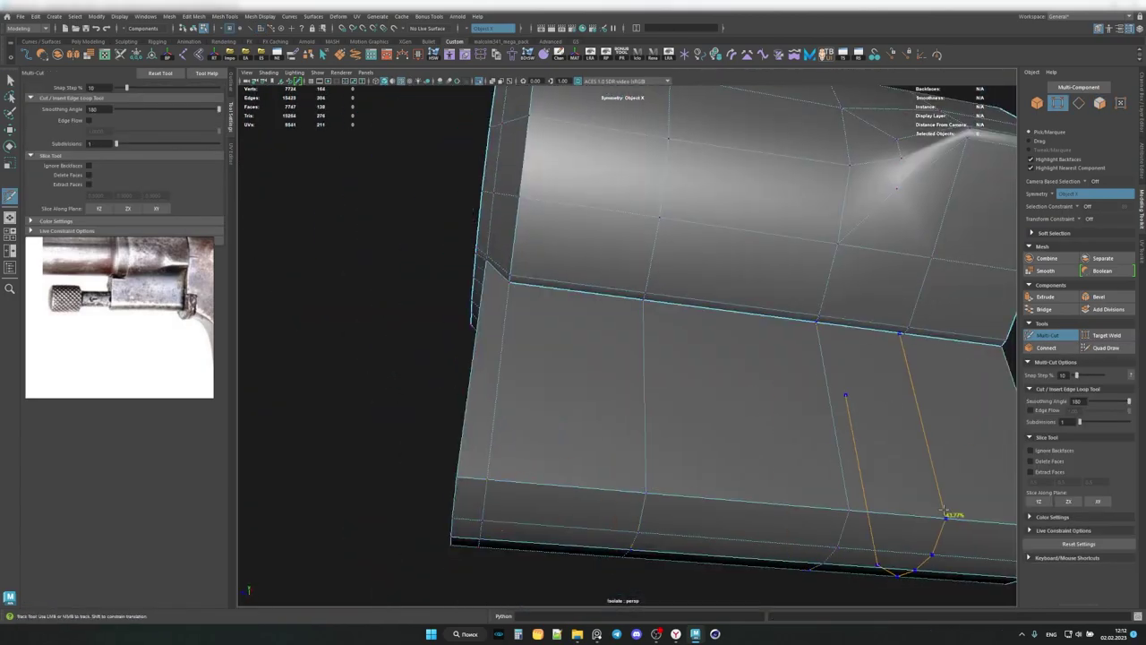
pyautogui.press('Return')
pyautogui.moveTo(945, 513)
pyautogui.keyDown('alt'); pyautogui.mouseDown()
pyautogui.moveTo(708, 325)
pyautogui.moveTo(453, 292)
pyautogui.moveTo(645, 340)
pyautogui.moveTo(848, 349)
pyautogui.mouseUp(); pyautogui.keyUp('alt')
pyautogui.press('q')
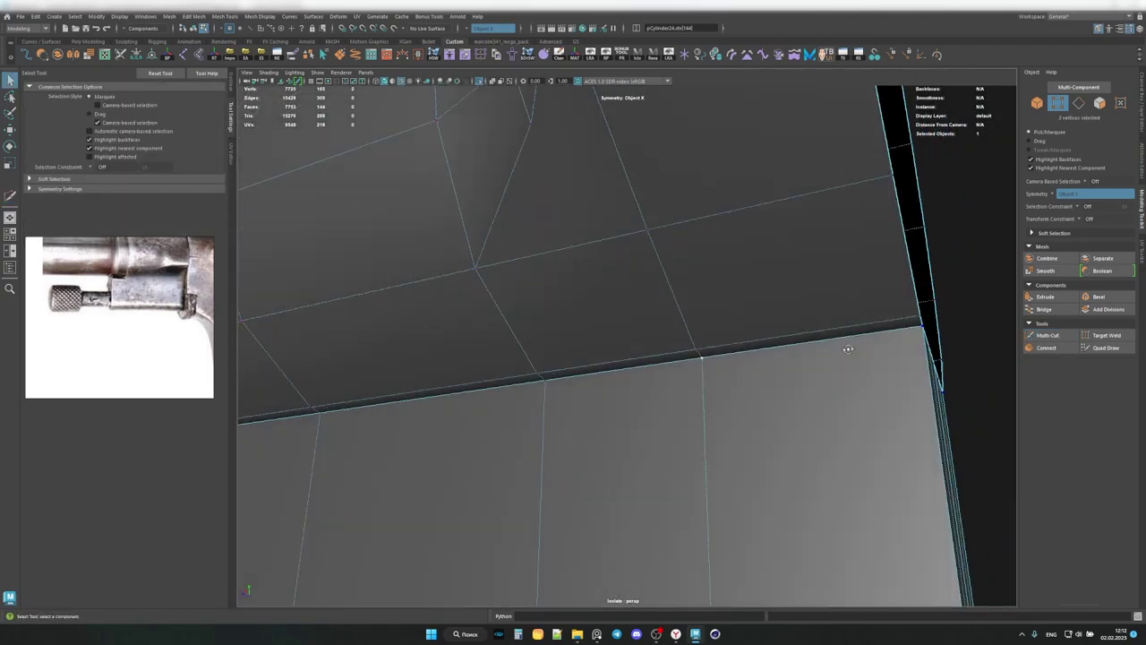
# Return to object mode and select the ring's cap face.
pyautogui.scroll(-5, 848, 348)
pyautogui.press('F8')
pyautogui.moveTo(780, 397)
pyautogui.keyDown('alt'); pyautogui.mouseDown()
pyautogui.moveTo(665, 333)
pyautogui.moveTo(830, 352)
pyautogui.moveTo(725, 328)
pyautogui.moveTo(729, 358)
pyautogui.moveTo(753, 350)
pyautogui.moveTo(691, 344)
pyautogui.moveTo(813, 366)
pyautogui.moveTo(834, 343)
pyautogui.moveTo(725, 335)
pyautogui.moveTo(710, 354)
pyautogui.mouseUp(); pyautogui.keyUp('alt')
pyautogui.press('F11')
pyautogui.click(725, 335)
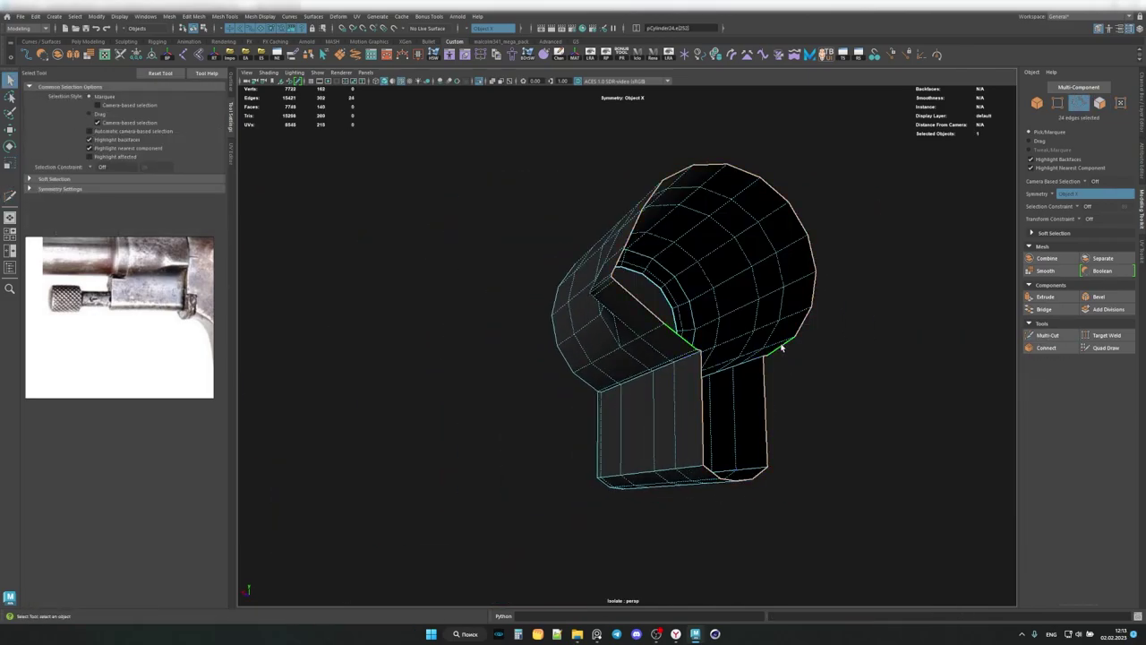
# Insert a support edge loop on the block, checking the smoothed preview first.
pyautogui.keyDown('alt'); pyautogui.moveTo(782, 347); pyautogui.dragTo(699, 337); pyautogui.keyUp('alt')
pyautogui.scroll(2, 171, 293)
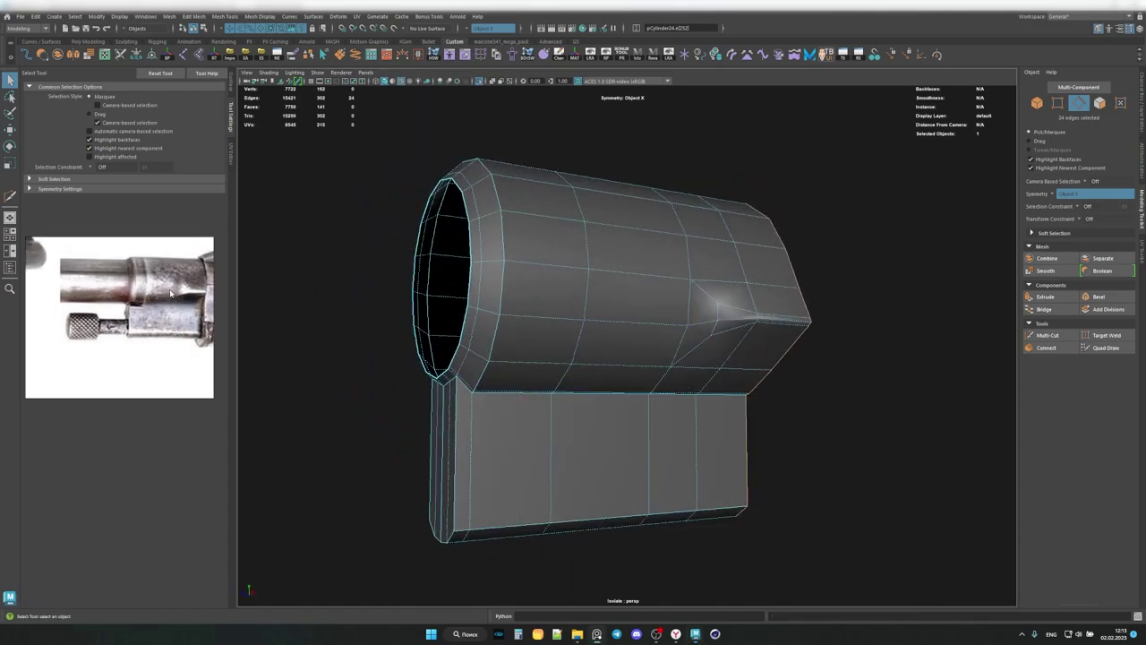
pyautogui.hotkey('ctrl', 'shift', 'x')
pyautogui.moveTo(449, 324)
pyautogui.keyDown('alt'); pyautogui.mouseDown()
pyautogui.moveTo(560, 385)
pyautogui.moveTo(734, 404)
pyautogui.moveTo(633, 377)
pyautogui.moveTo(550, 402)
pyautogui.moveTo(550, 345)
pyautogui.moveTo(675, 378)
pyautogui.moveTo(594, 355)
pyautogui.mouseUp(); pyautogui.keyUp('alt')
pyautogui.press('3')
pyautogui.scroll(-5, 533, 367)
pyautogui.press('1')
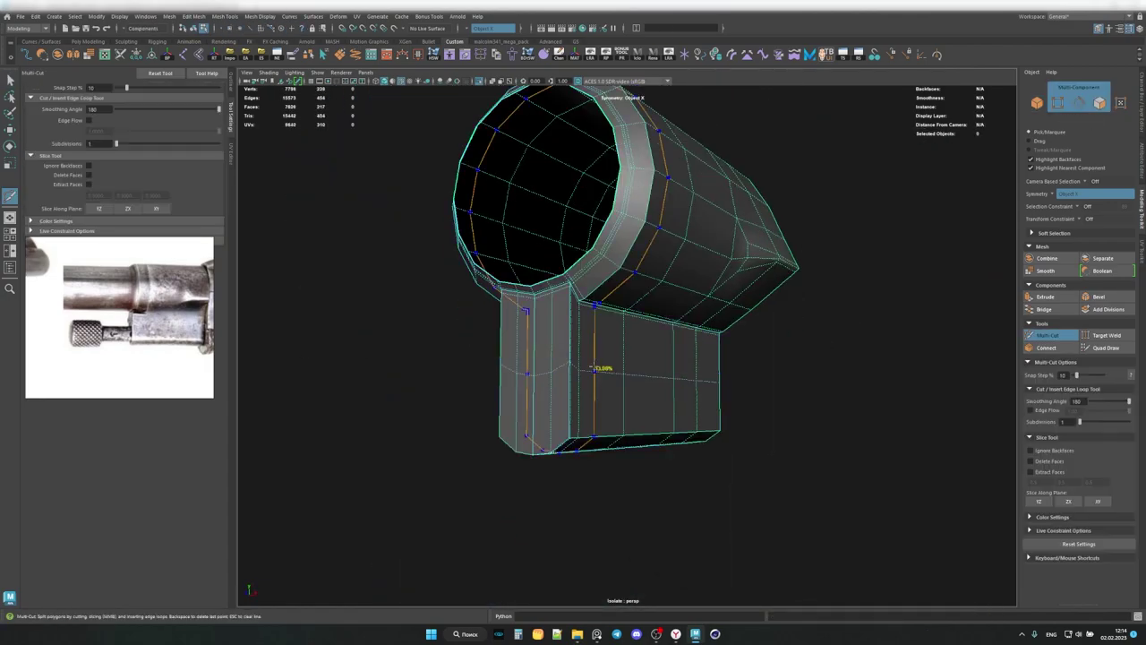
pyautogui.keyDown('ctrl'); pyautogui.click(604, 362); pyautogui.keyUp('ctrl')
pyautogui.press('r')
pyautogui.press('q')
# Compare the ring and block in smoothed and cage views from the side.
pyautogui.moveTo(611, 401)
pyautogui.keyDown('alt'); pyautogui.mouseDown()
pyautogui.moveTo(658, 357)
pyautogui.moveTo(448, 317)
pyautogui.moveTo(553, 420)
pyautogui.mouseUp(); pyautogui.keyUp('alt')
pyautogui.press('F8')
pyautogui.press('3')
pyautogui.press('1')
pyautogui.click(554, 420)
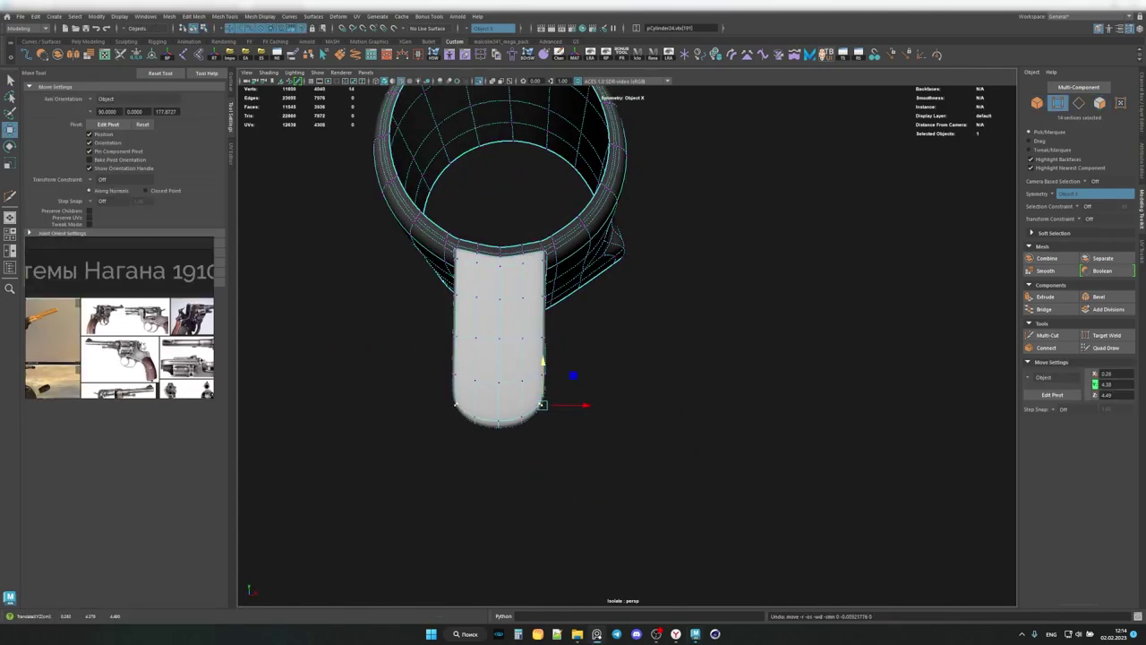
pyautogui.moveTo(472, 308)
pyautogui.keyDown('alt'); pyautogui.mouseDown()
pyautogui.moveTo(463, 293)
pyautogui.moveTo(534, 329)
pyautogui.mouseUp(); pyautogui.keyUp('alt')
pyautogui.press('1')
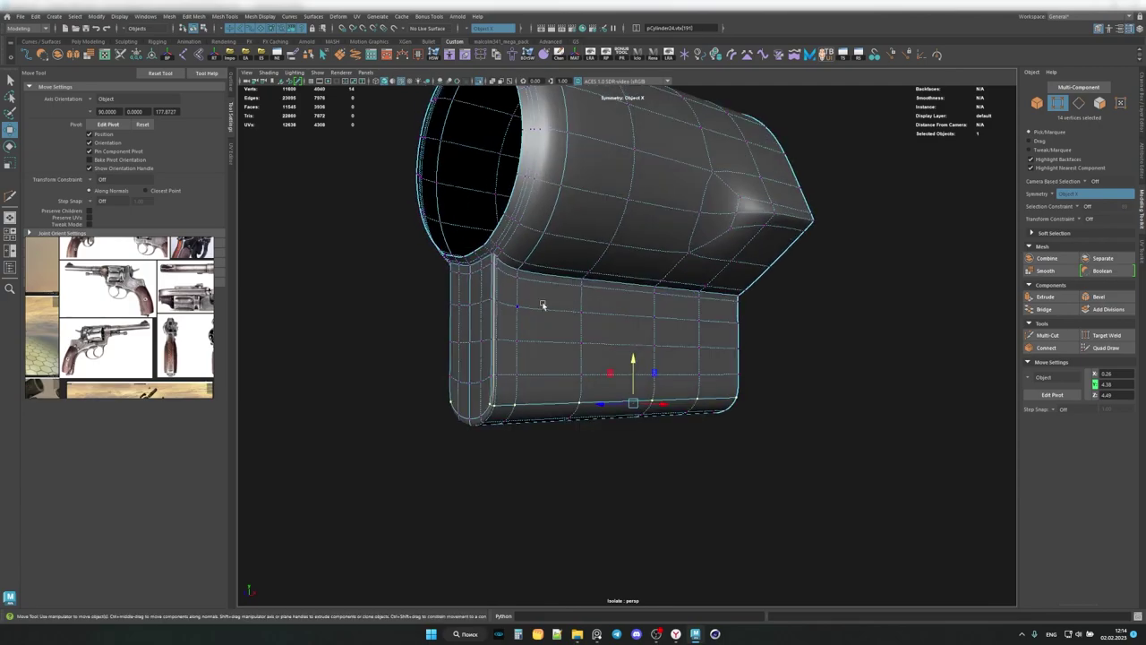
pyautogui.press('3')
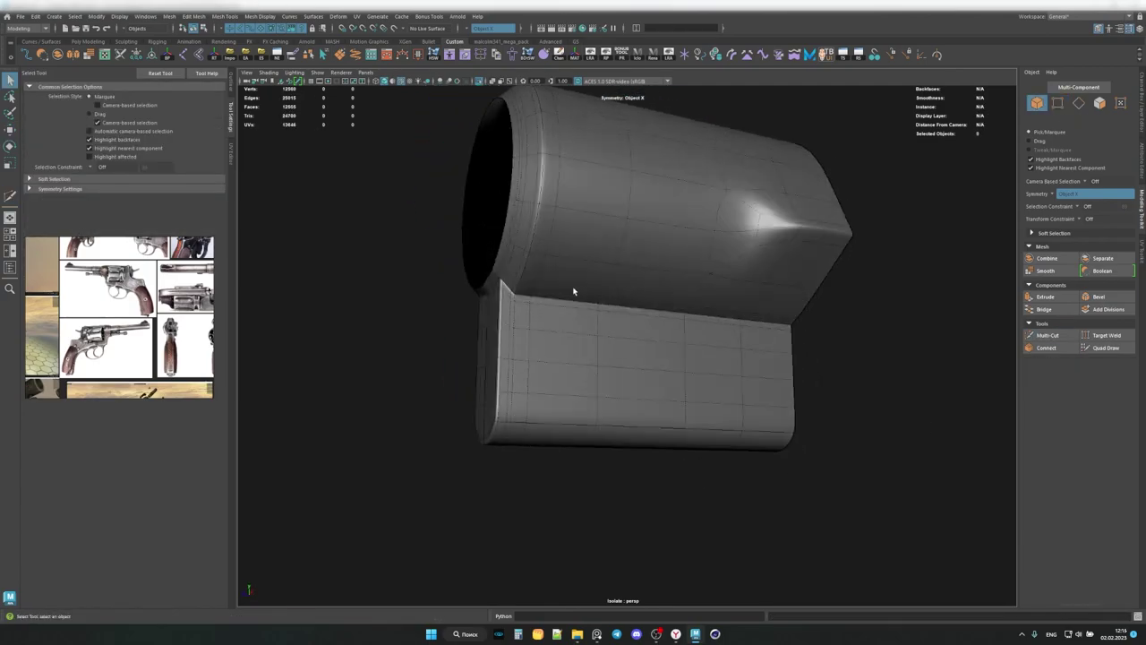
pyautogui.moveTo(573, 289)
pyautogui.keyDown('alt'); pyautogui.mouseDown()
pyautogui.moveTo(648, 333)
pyautogui.moveTo(770, 304)
pyautogui.mouseUp(); pyautogui.keyUp('alt')
pyautogui.keyDown('shift'); pyautogui.moveTo(770, 305); pyautogui.dragTo(770, 309, button='right'); pyautogui.keyUp('shift')
pyautogui.moveTo(770, 304)
pyautogui.keyDown('alt'); pyautogui.mouseDown()
pyautogui.moveTo(762, 294)
pyautogui.moveTo(642, 298)
pyautogui.moveTo(785, 317)
pyautogui.moveTo(628, 346)
pyautogui.moveTo(558, 238)
pyautogui.moveTo(660, 363)
pyautogui.mouseUp(); pyautogui.keyUp('alt')
# Review the evened-out ring-to-block junction from below in cage and smoothed preview.
pyautogui.press('q')
pyautogui.scroll(2, 642, 298)
pyautogui.press('q')
pyautogui.press('1')
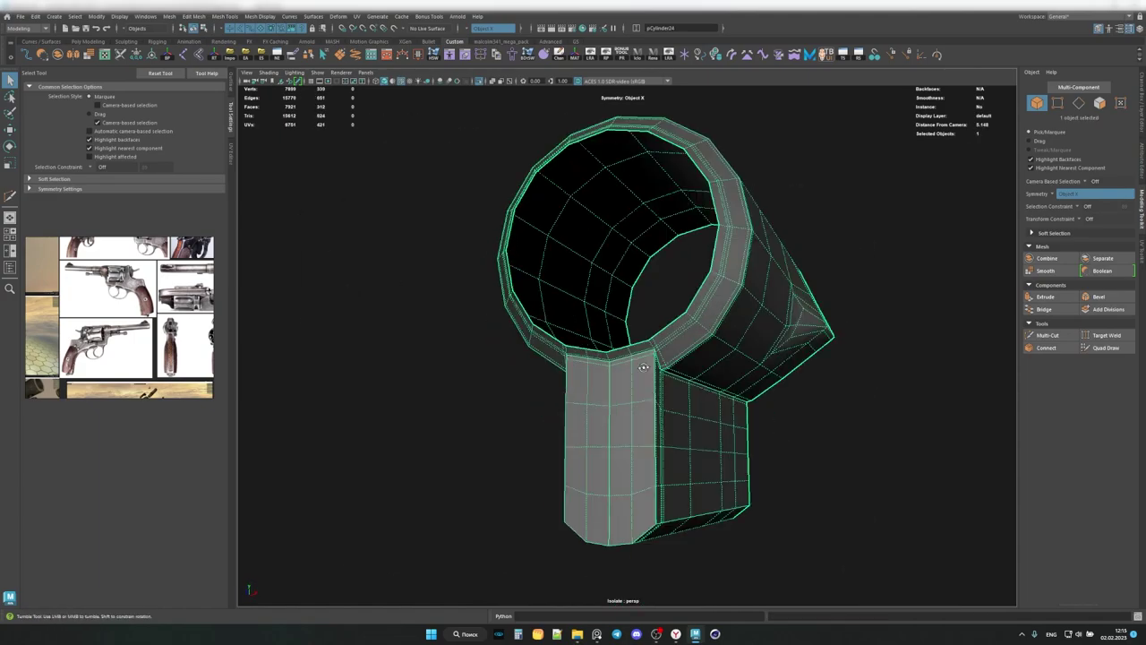
pyautogui.scroll(3, 702, 349)
pyautogui.moveTo(730, 284)
pyautogui.keyDown('alt'); pyautogui.mouseDown()
pyautogui.moveTo(706, 358)
pyautogui.moveTo(714, 320)
pyautogui.moveTo(742, 333)
pyautogui.moveTo(542, 349)
pyautogui.mouseUp(); pyautogui.keyUp('alt')
pyautogui.press('q')
pyautogui.press('F8')
pyautogui.scroll(-5, 743, 332)
pyautogui.press('3')
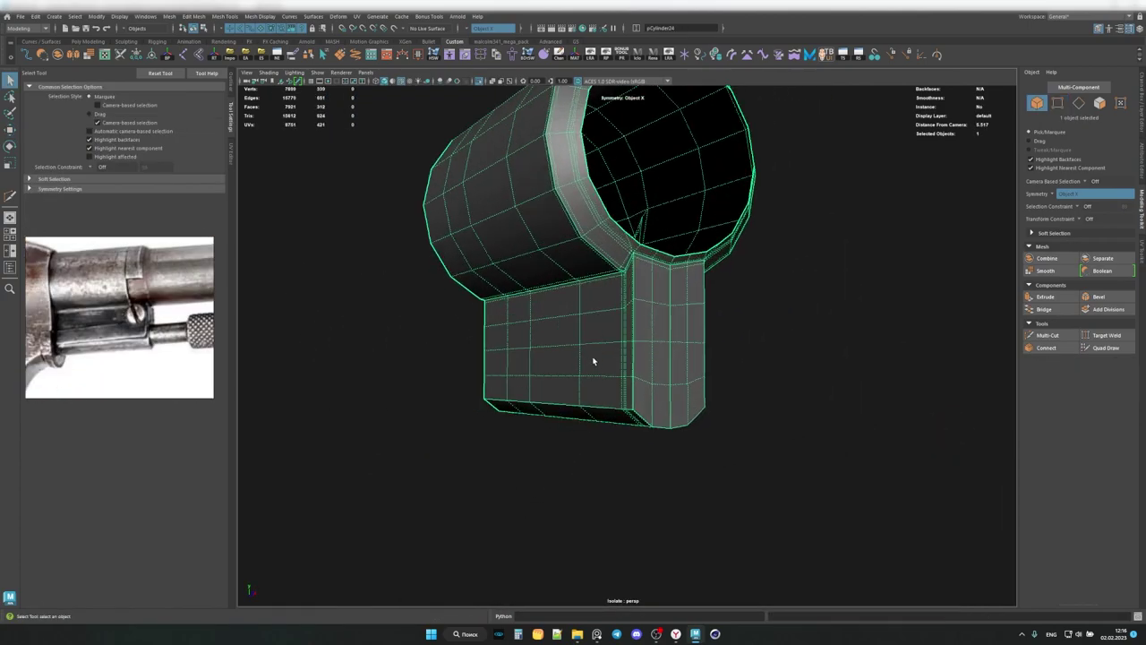
# Extrude a strip of side faces on the front of the block.
pyautogui.keyDown('alt'); pyautogui.moveTo(562, 305); pyautogui.dragTo(627, 340); pyautogui.keyUp('alt')
pyautogui.scroll(2, 627, 340)
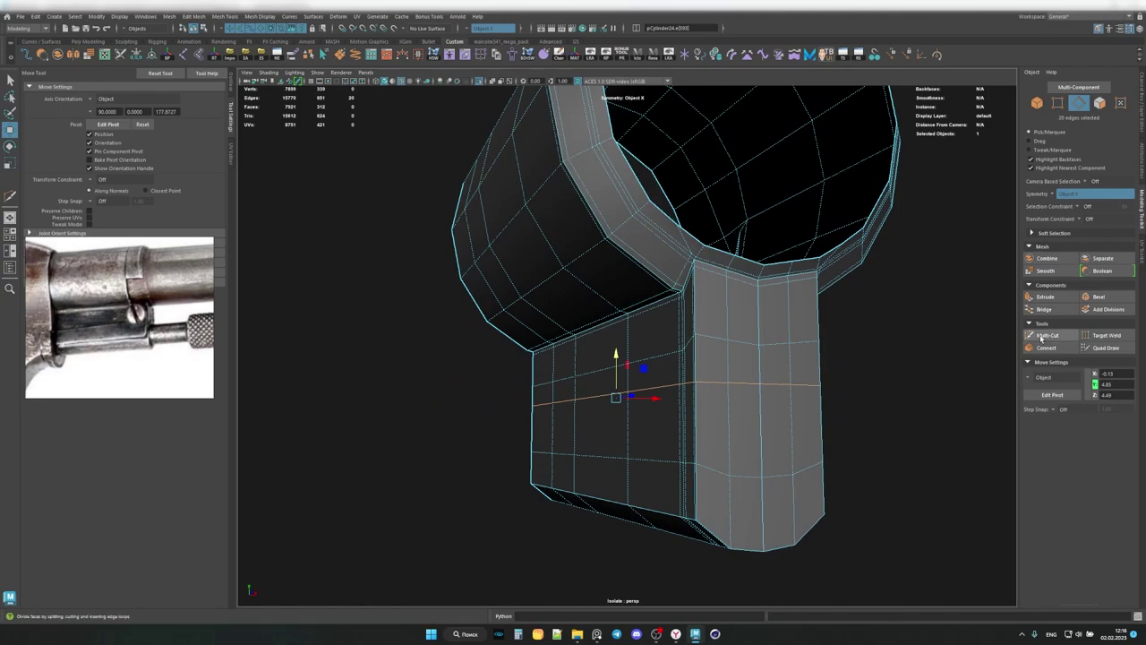
pyautogui.moveTo(707, 332)
pyautogui.keyDown('alt'); pyautogui.mouseDown()
pyautogui.moveTo(740, 358)
pyautogui.moveTo(698, 371)
pyautogui.mouseUp(); pyautogui.keyUp('alt')
pyautogui.press('q')
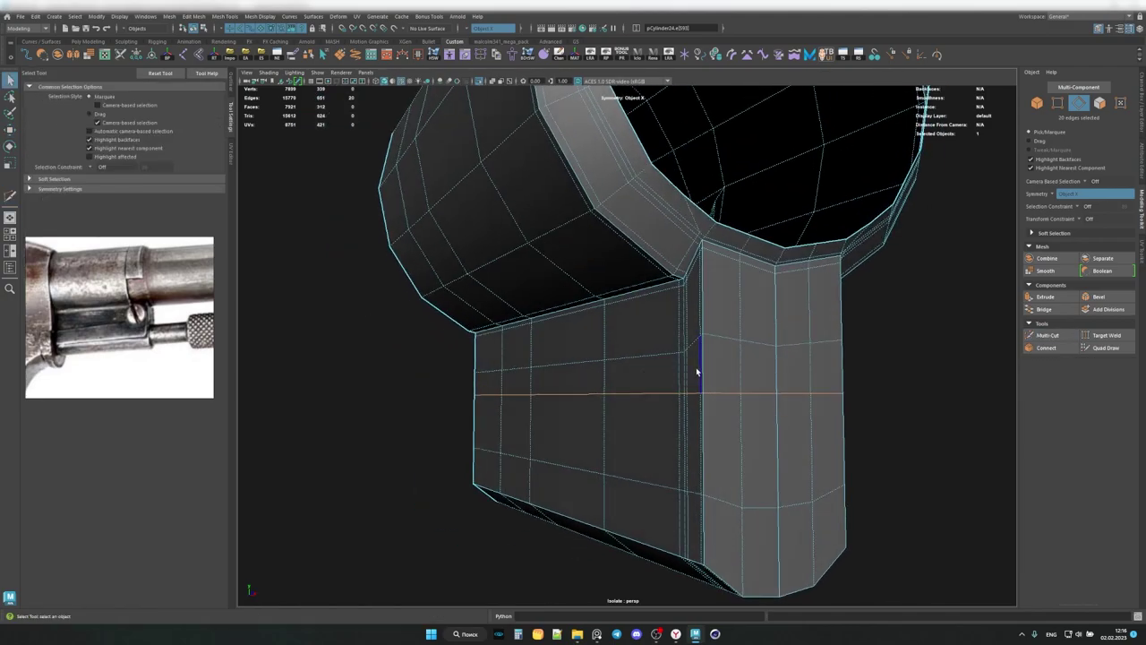
pyautogui.keyDown('alt'); pyautogui.moveTo(491, 325); pyautogui.dragTo(578, 332); pyautogui.keyUp('alt')
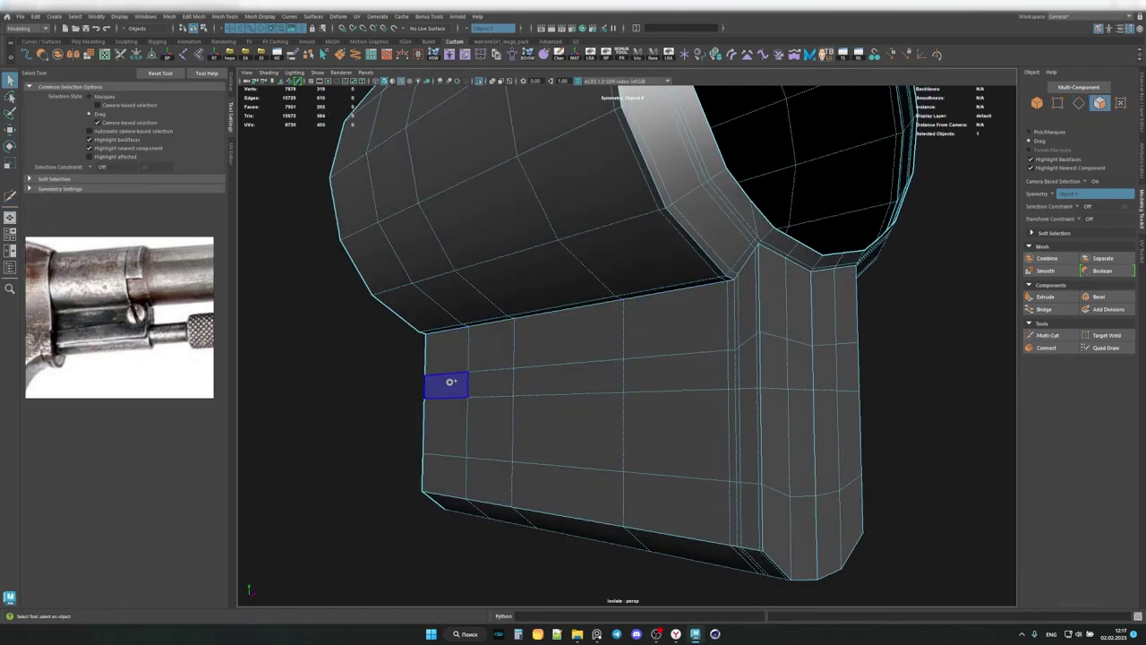
pyautogui.click(760, 344)
pyautogui.keyDown('alt'); pyautogui.moveTo(759, 344); pyautogui.dragTo(627, 358); pyautogui.keyUp('alt')
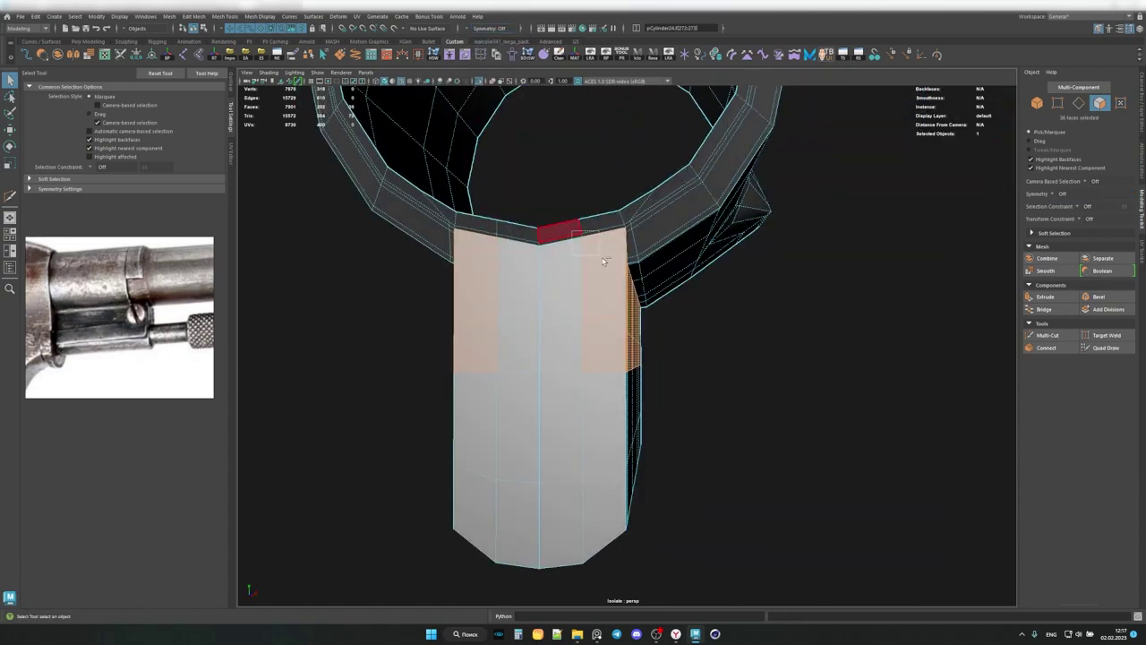
pyautogui.hotkey('ctrl', 'e')
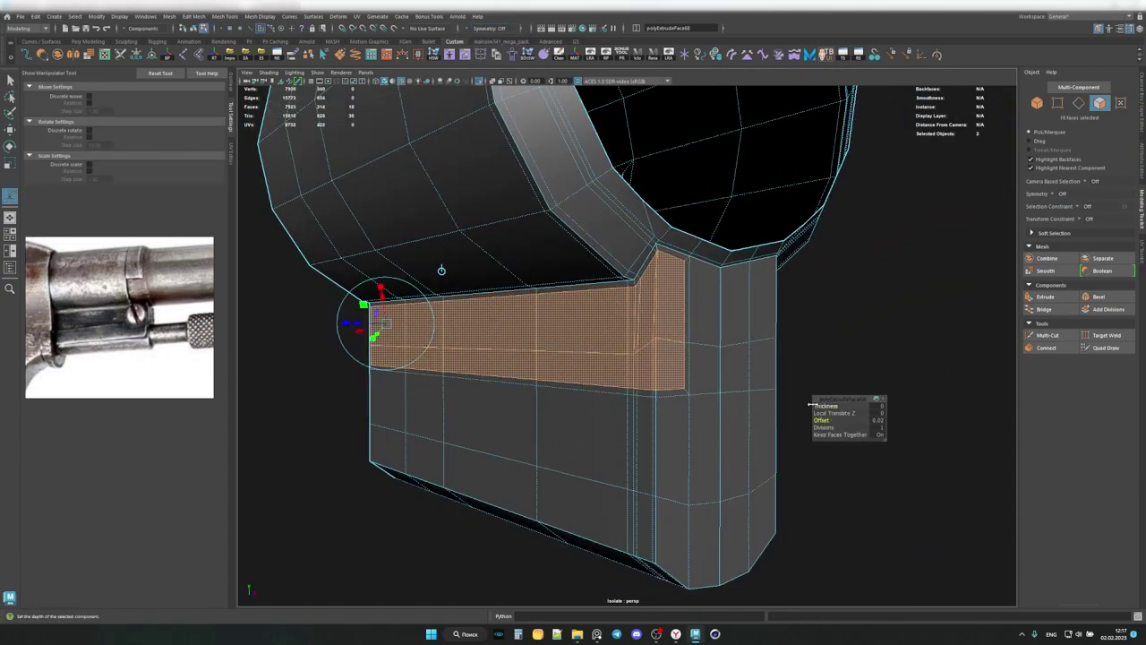
pyautogui.moveTo(810, 405)
pyautogui.keyDown('alt'); pyautogui.mouseDown()
pyautogui.moveTo(519, 348)
pyautogui.moveTo(454, 302)
pyautogui.moveTo(557, 325)
pyautogui.moveTo(559, 306)
pyautogui.mouseUp(); pyautogui.keyUp('alt')
# Slide the side panel vertices sideways to reshape it.
pyautogui.press('F8')
pyautogui.press('q')
pyautogui.moveTo(711, 358)
pyautogui.keyDown('alt'); pyautogui.mouseDown()
pyautogui.moveTo(460, 332)
pyautogui.moveTo(578, 347)
pyautogui.mouseUp(); pyautogui.keyUp('alt')
pyautogui.click(806, 341)
pyautogui.moveTo(806, 342)
pyautogui.keyDown('alt'); pyautogui.mouseDown()
pyautogui.moveTo(593, 350)
pyautogui.moveTo(703, 322)
pyautogui.moveTo(649, 342)
pyautogui.moveTo(647, 366)
pyautogui.mouseUp(); pyautogui.keyUp('alt')
pyautogui.press('F10')
pyautogui.press('w')
pyautogui.click(558, 317)
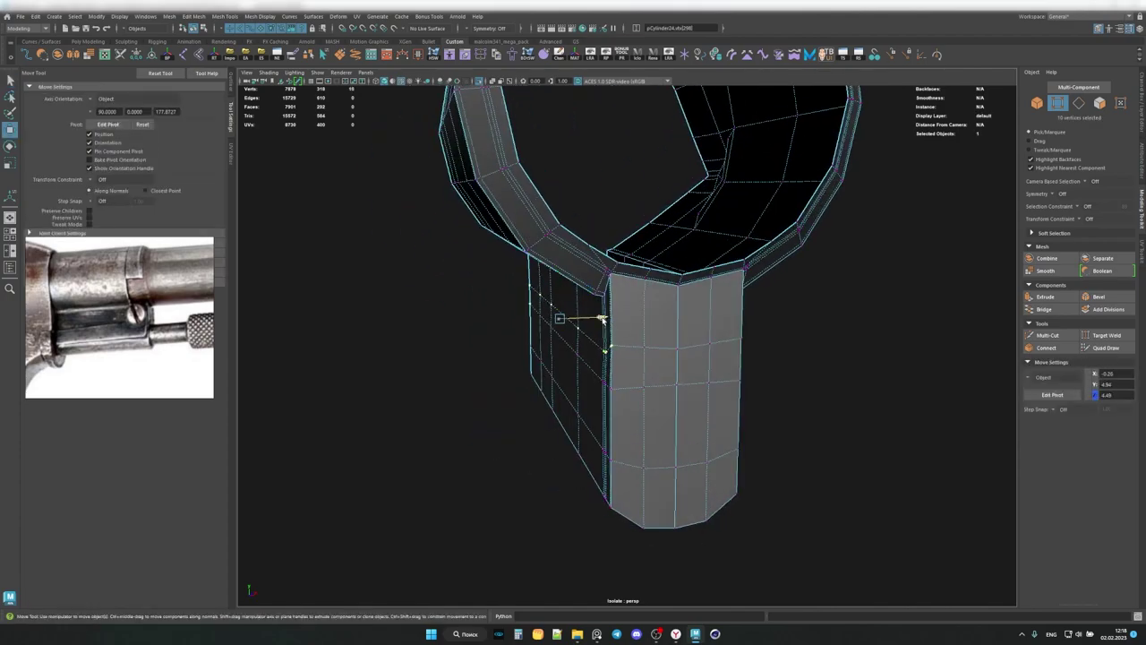
pyautogui.moveTo(601, 325)
pyautogui.keyDown('alt'); pyautogui.mouseDown()
pyautogui.moveTo(582, 322)
pyautogui.moveTo(608, 309)
pyautogui.moveTo(598, 305)
pyautogui.moveTo(567, 328)
pyautogui.mouseUp(); pyautogui.keyUp('alt')
# Select a strip of side-panel faces and shift them into place.
pyautogui.hotkey('ctrl', 'shift', 'x')
pyautogui.press('q')
pyautogui.press('w')
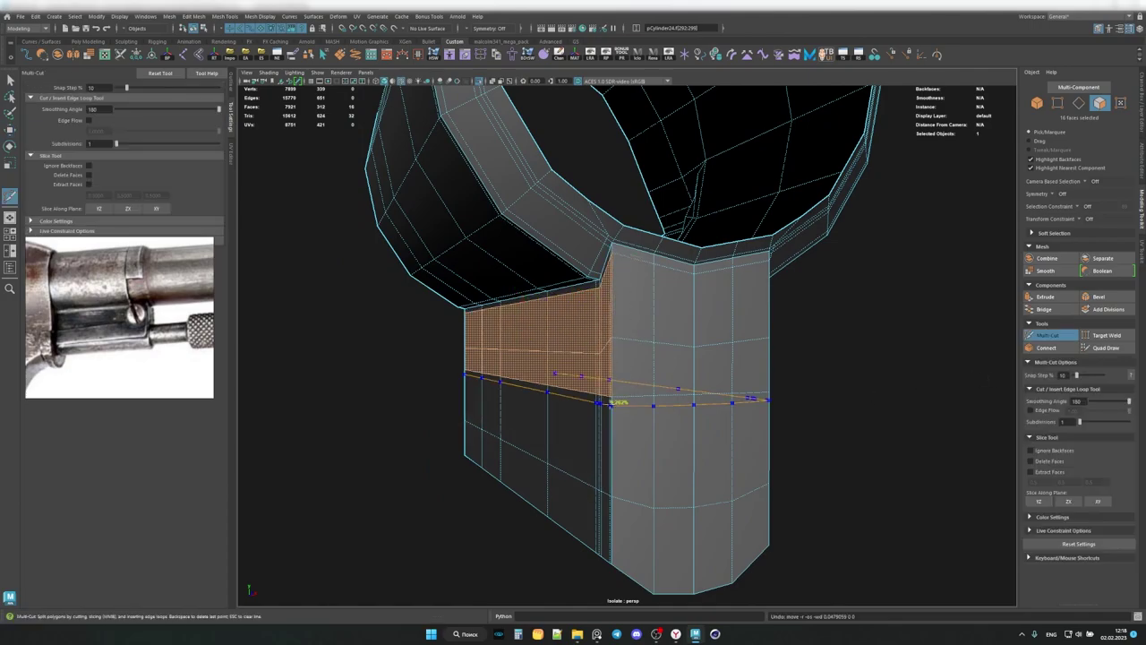
pyautogui.moveTo(441, 333); pyautogui.dragTo(519, 359)
pyautogui.keyDown('alt'); pyautogui.moveTo(520, 358); pyautogui.dragTo(767, 352); pyautogui.keyUp('alt')
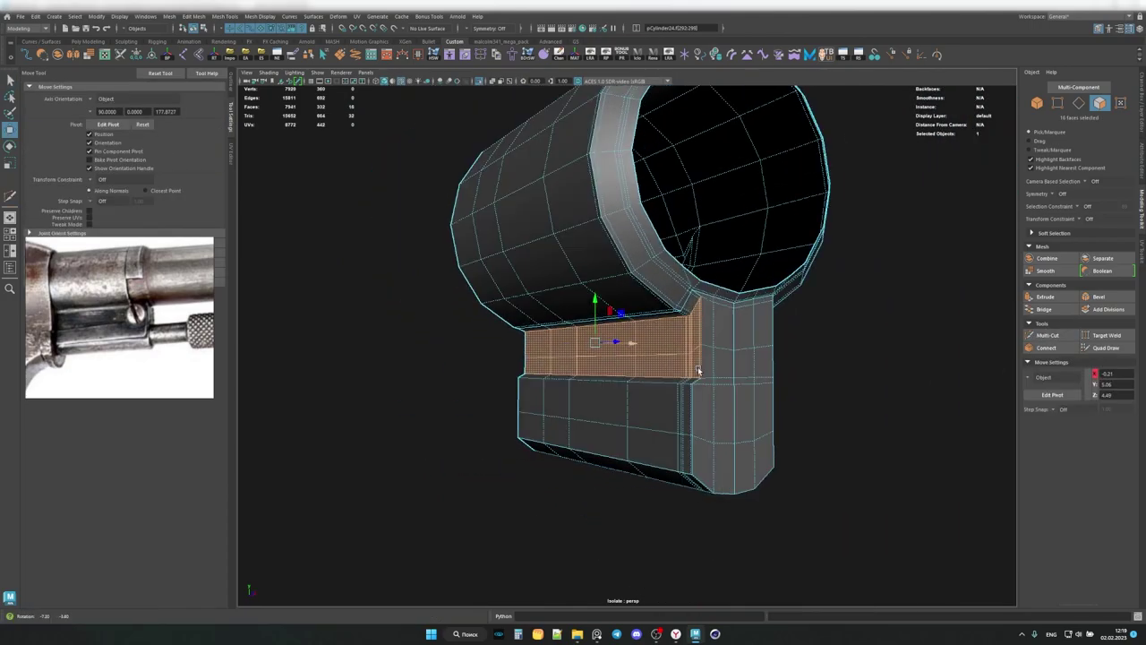
pyautogui.moveTo(642, 324)
pyautogui.keyDown('alt'); pyautogui.mouseDown()
pyautogui.moveTo(534, 361)
pyautogui.moveTo(813, 361)
pyautogui.moveTo(686, 360)
pyautogui.moveTo(729, 378)
pyautogui.mouseUp(); pyautogui.keyUp('alt')
pyautogui.hotkey('ctrl', 'F9')
pyautogui.press('q')
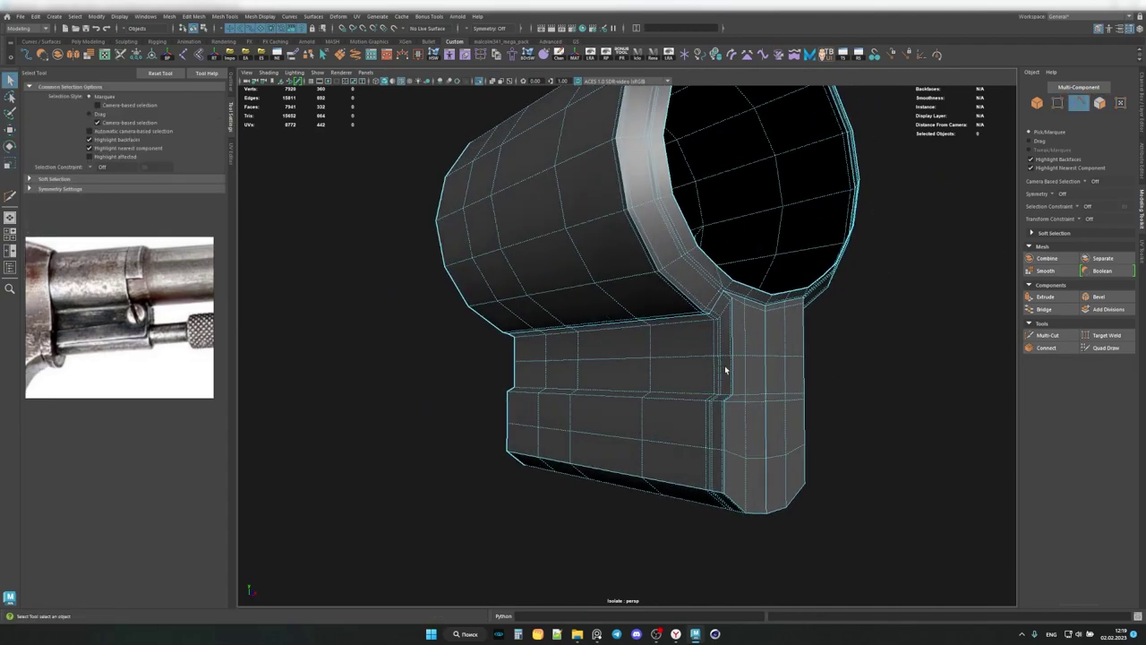
# Inspect the smoothed lower piece, then frame the whole revolver from the barrel side.
pyautogui.press('3')
pyautogui.scroll(3, 785, 345)
pyautogui.moveTo(786, 345)
pyautogui.keyDown('alt'); pyautogui.mouseDown()
pyautogui.moveTo(689, 376)
pyautogui.moveTo(740, 388)
pyautogui.mouseUp(); pyautogui.keyUp('alt')
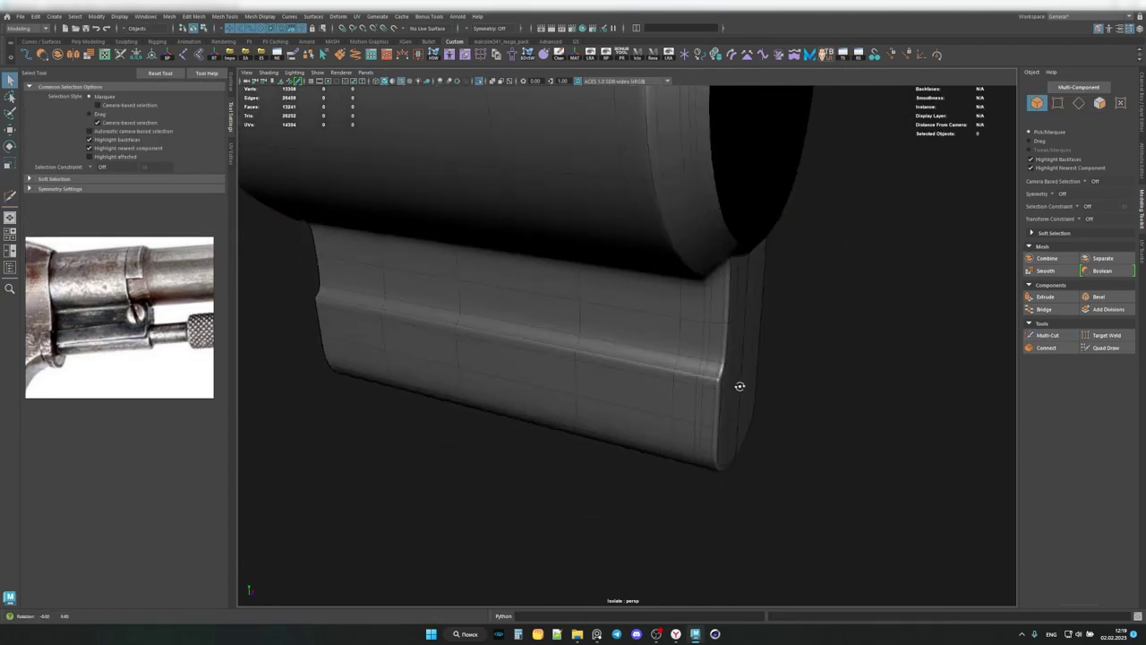
pyautogui.scroll(3, 761, 353)
pyautogui.scroll(-2, 717, 391)
pyautogui.moveTo(746, 296)
pyautogui.keyDown('alt'); pyautogui.mouseDown()
pyautogui.moveTo(905, 333)
pyautogui.moveTo(555, 299)
pyautogui.moveTo(473, 110)
pyautogui.mouseUp(); pyautogui.keyUp('alt')
pyautogui.click(480, 81)
pyautogui.moveTo(815, 305)
pyautogui.keyDown('alt'); pyautogui.mouseDown()
pyautogui.moveTo(681, 249)
pyautogui.moveTo(627, 295)
pyautogui.moveTo(569, 307)
pyautogui.mouseUp(); pyautogui.keyUp('alt')
pyautogui.scroll(-1, 647, 289)
# Select the barrel's rear edge loop and extrude it where it meets the collar.
pyautogui.click(647, 289)
pyautogui.press('F11')
pyautogui.scroll(2, 617, 236)
pyautogui.hotkey('alt', 'x')
pyautogui.press('w')
pyautogui.hotkey('ctrl', 'e')
pyautogui.press('r')
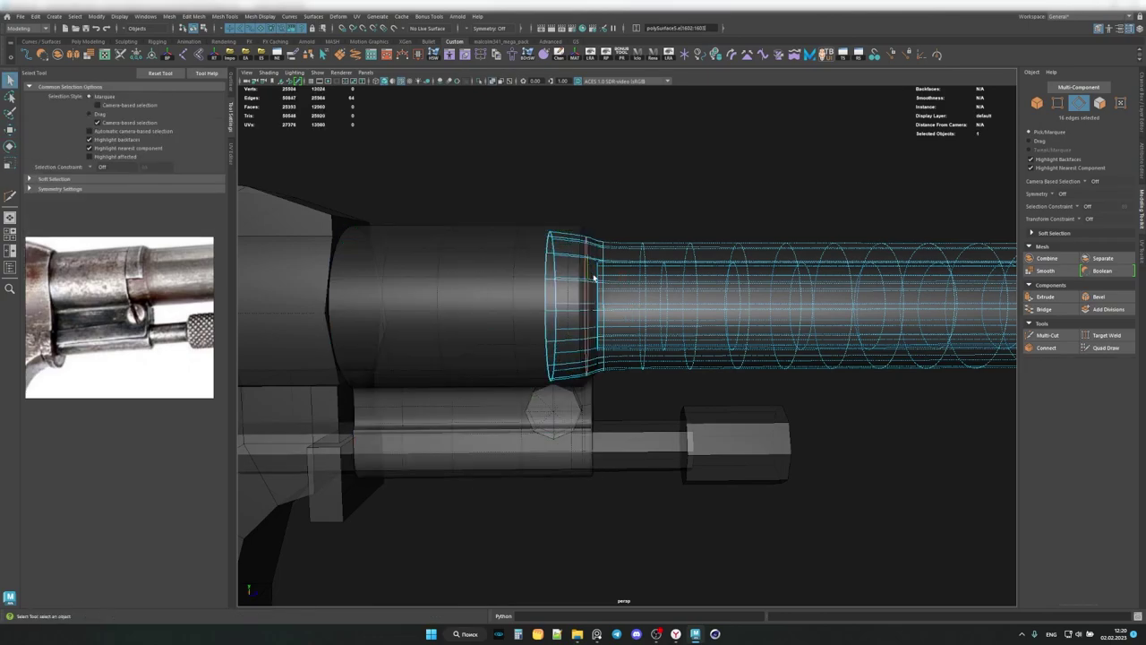
# Isolate the collar piece with see-through shading off, and split into front and perspective views.
pyautogui.hotkey('alt', 'x')
pyautogui.moveTo(614, 277)
pyautogui.keyDown('alt'); pyautogui.mouseDown()
pyautogui.moveTo(643, 205)
pyautogui.moveTo(597, 316)
pyautogui.mouseUp(); pyautogui.keyUp('alt')
pyautogui.hotkey('ctrl', '1')
pyautogui.press('r')
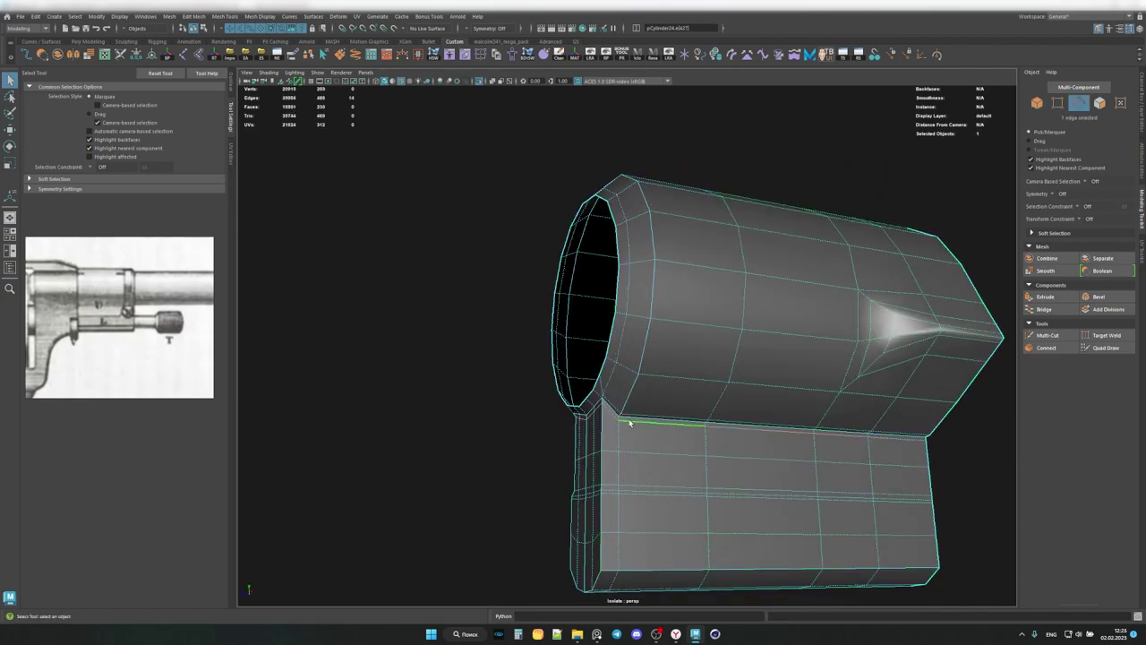
pyautogui.moveTo(630, 422)
pyautogui.keyDown('alt'); pyautogui.mouseDown()
pyautogui.moveTo(614, 409)
pyautogui.moveTo(545, 402)
pyautogui.mouseUp(); pyautogui.keyUp('alt')
pyautogui.moveTo(611, 403)
pyautogui.keyDown('alt'); pyautogui.mouseDown()
pyautogui.moveTo(594, 389)
pyautogui.moveTo(538, 389)
pyautogui.mouseUp(); pyautogui.keyUp('alt')
pyautogui.press('space')
pyautogui.keyDown('alt'); pyautogui.moveTo(760, 343); pyautogui.dragTo(867, 377); pyautogui.keyUp('alt')
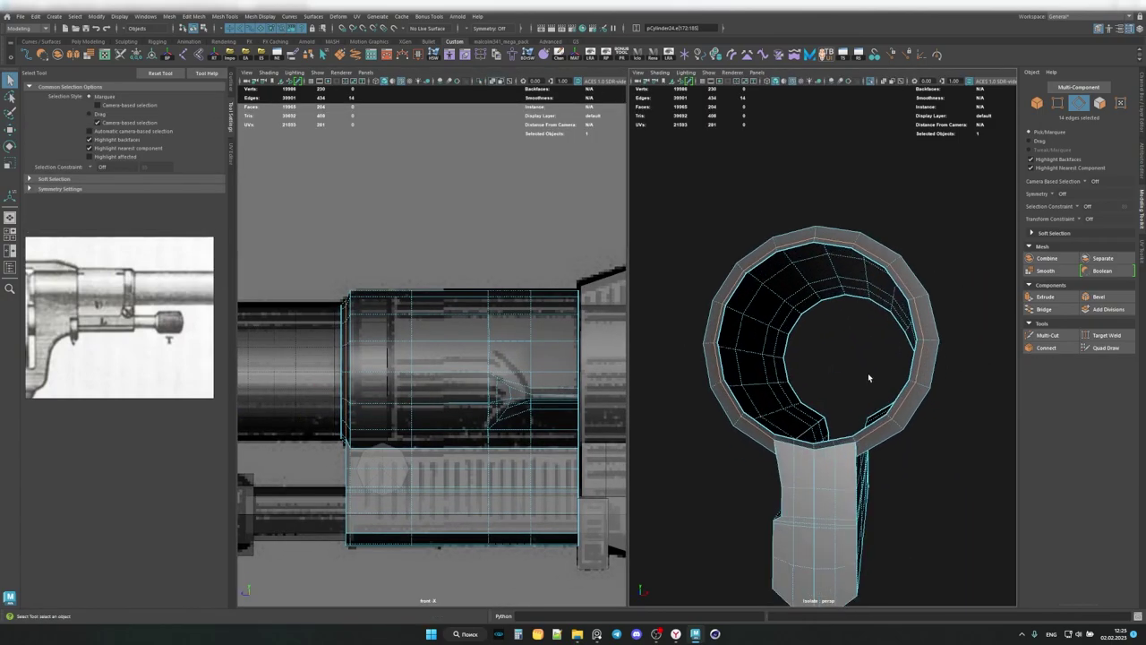
# Move the two vertices at the bottom of the ring into place.
pyautogui.keyDown('alt'); pyautogui.moveTo(739, 248); pyautogui.dragTo(827, 223); pyautogui.keyUp('alt')
pyautogui.press('F9')
pyautogui.click(813, 343)
pyautogui.press('w')
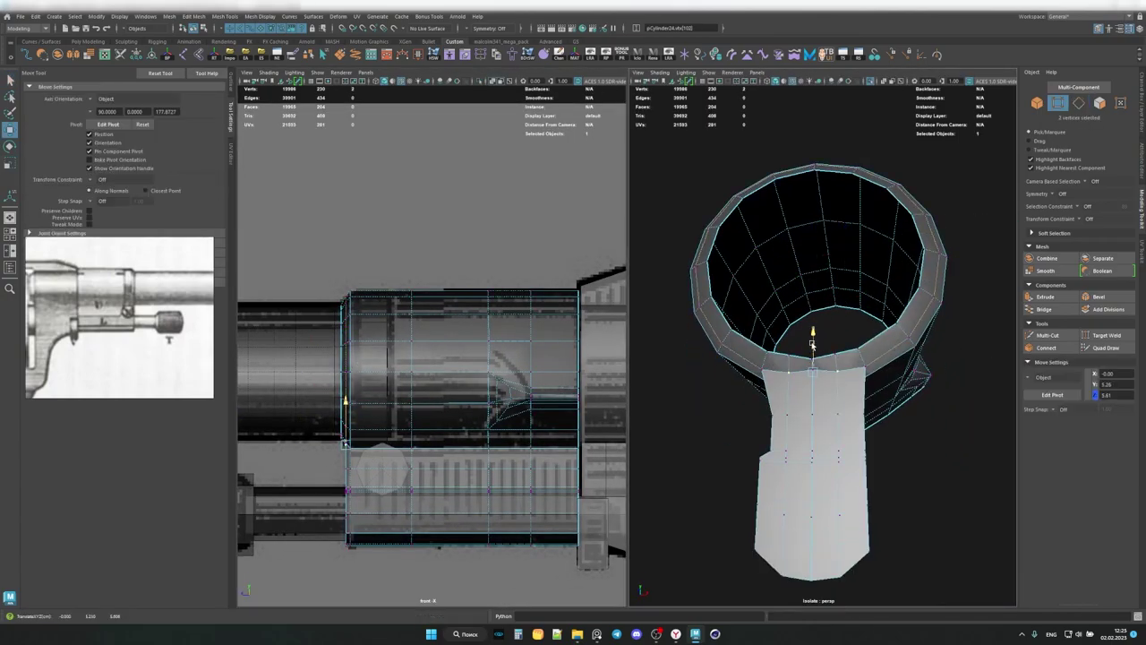
pyautogui.keyDown('alt'); pyautogui.moveTo(812, 350); pyautogui.dragTo(761, 341); pyautogui.keyUp('alt')
# Multi-Cut a support loop along the ring rim.
pyautogui.press('space')
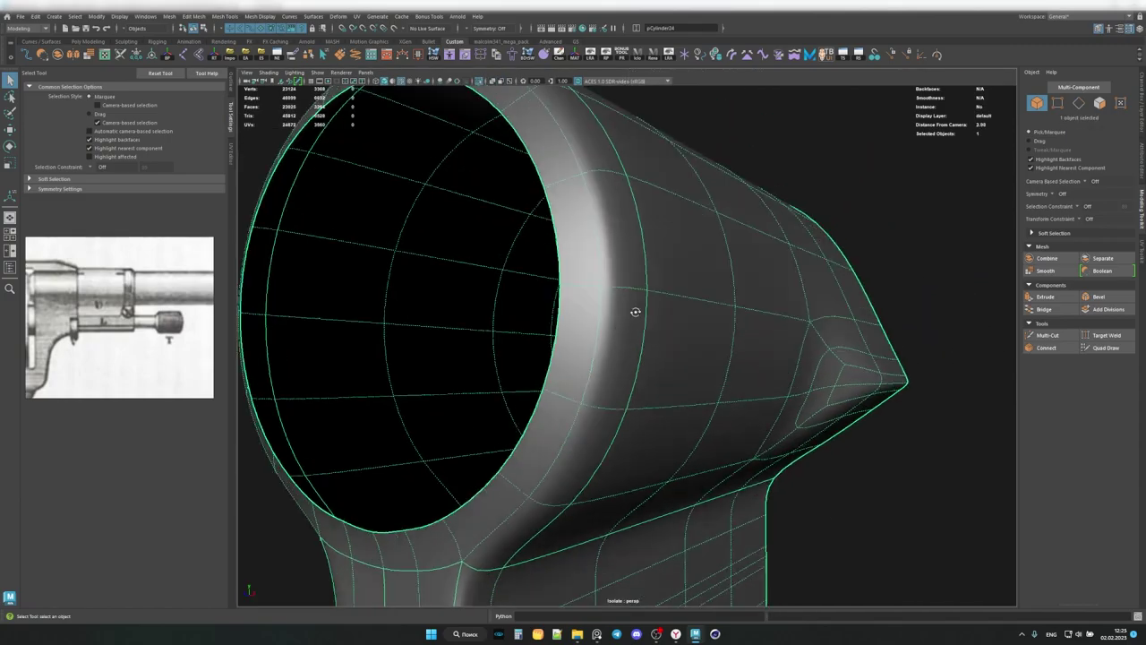
pyautogui.scroll(-2, 614, 338)
pyautogui.keyDown('alt'); pyautogui.moveTo(613, 338); pyautogui.dragTo(671, 345); pyautogui.keyUp('alt')
pyautogui.scroll(3, 671, 346)
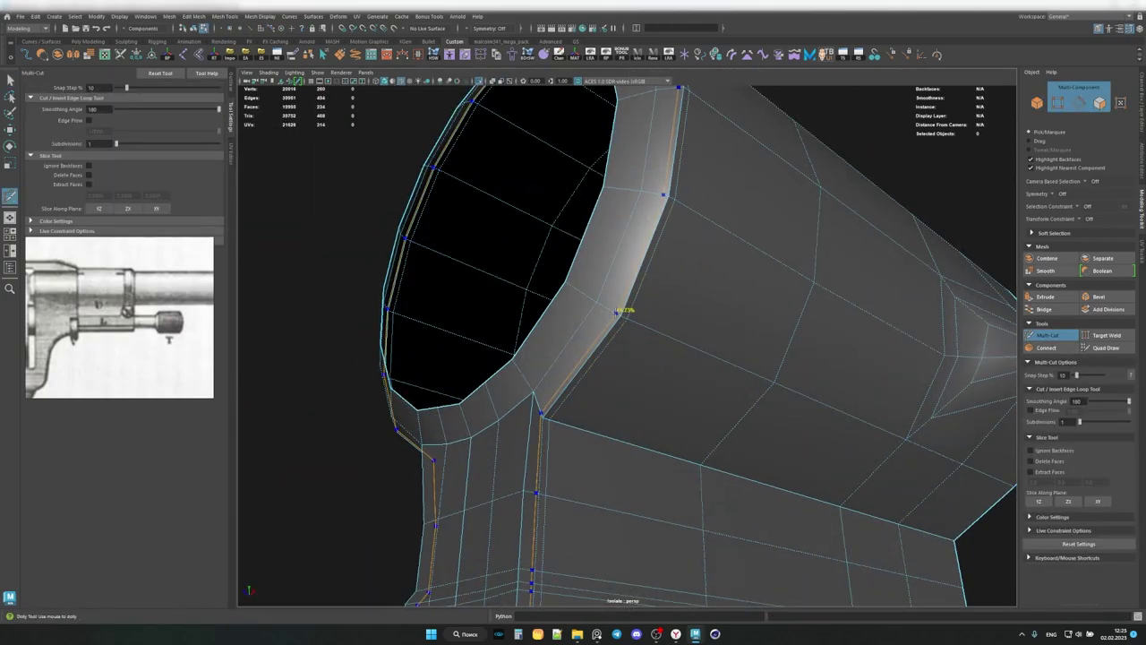
pyautogui.keyDown('alt'); pyautogui.moveTo(624, 312); pyautogui.dragTo(517, 376); pyautogui.keyUp('alt')
pyautogui.scroll(-4, 606, 307)
pyautogui.press('q')
# Preview the collar smoothed to inspect the new rim loop.
pyautogui.press('3')
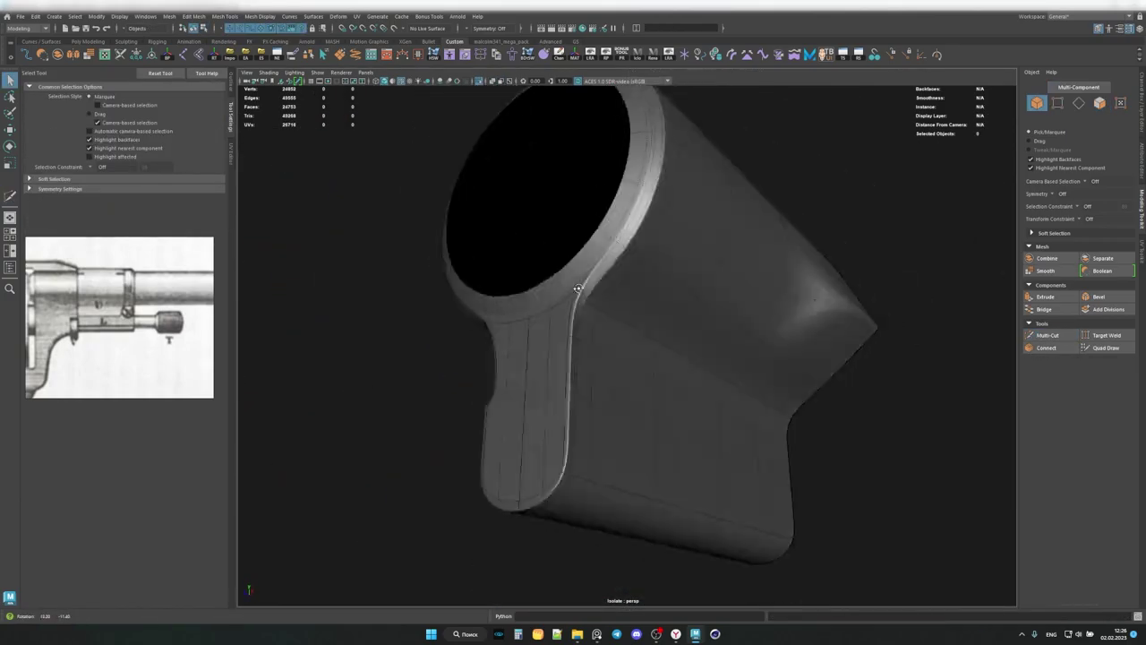
pyautogui.scroll(-3, 383, 328)
pyautogui.keyDown('alt'); pyautogui.moveTo(383, 328); pyautogui.dragTo(653, 320); pyautogui.keyUp('alt')
pyautogui.scroll(-5, 599, 347)
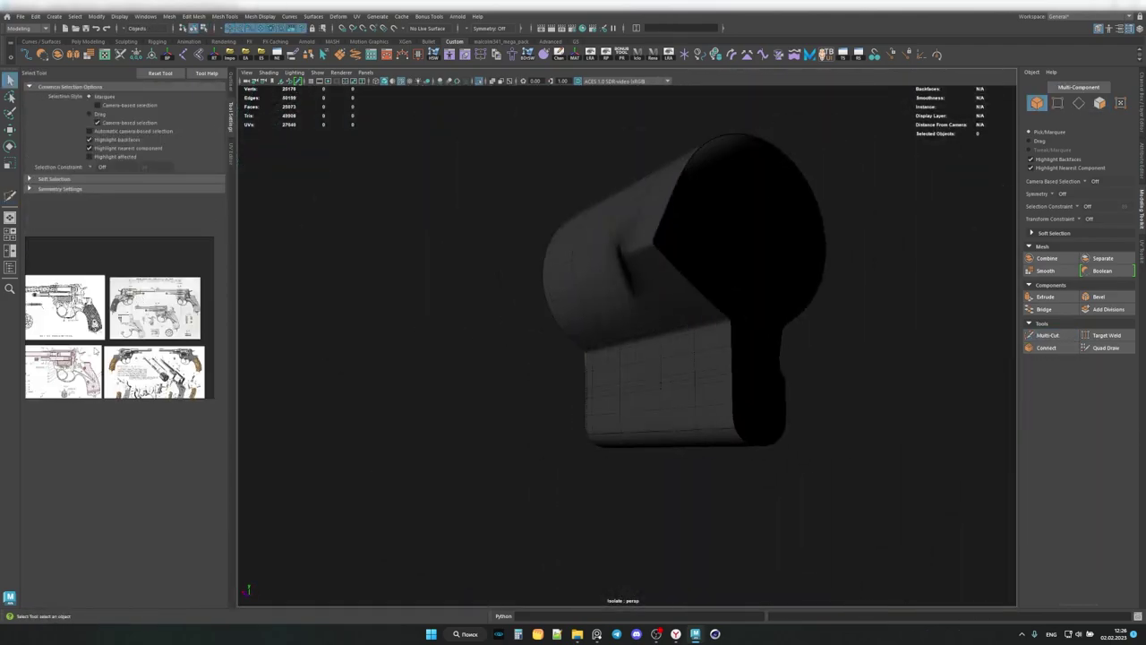
pyautogui.keyDown('alt'); pyautogui.moveTo(653, 320); pyautogui.dragTo(778, 366, button='middle'); pyautogui.keyUp('alt')
# Select the collar and adjust the vertex at the ring-to-block corner.
pyautogui.click(778, 366)
pyautogui.keyDown('alt'); pyautogui.moveTo(779, 367); pyautogui.dragTo(619, 312); pyautogui.keyUp('alt')
pyautogui.scroll(4, 619, 312)
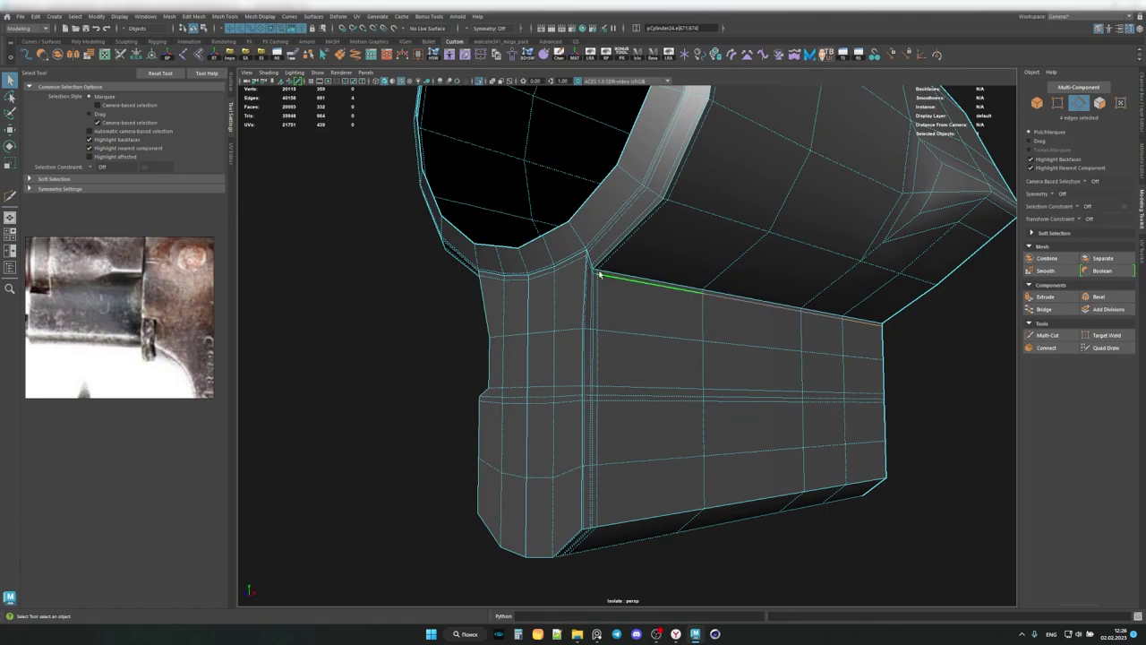
pyautogui.press('r')
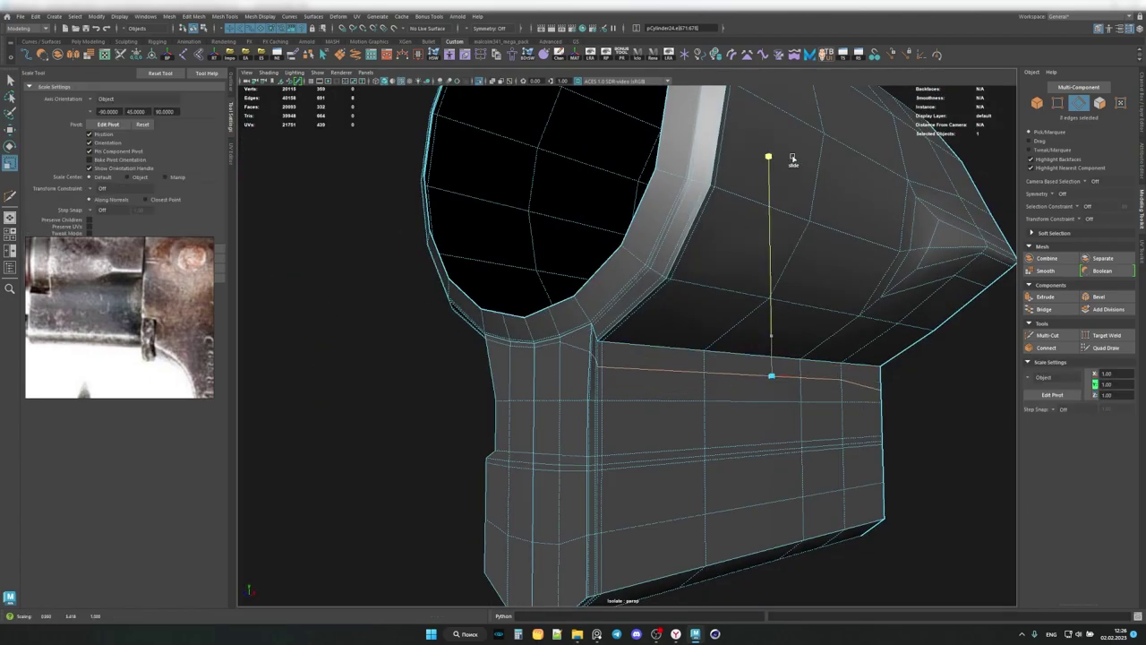
pyautogui.scroll(3, 793, 158)
pyautogui.press('w')
pyautogui.click(525, 349)
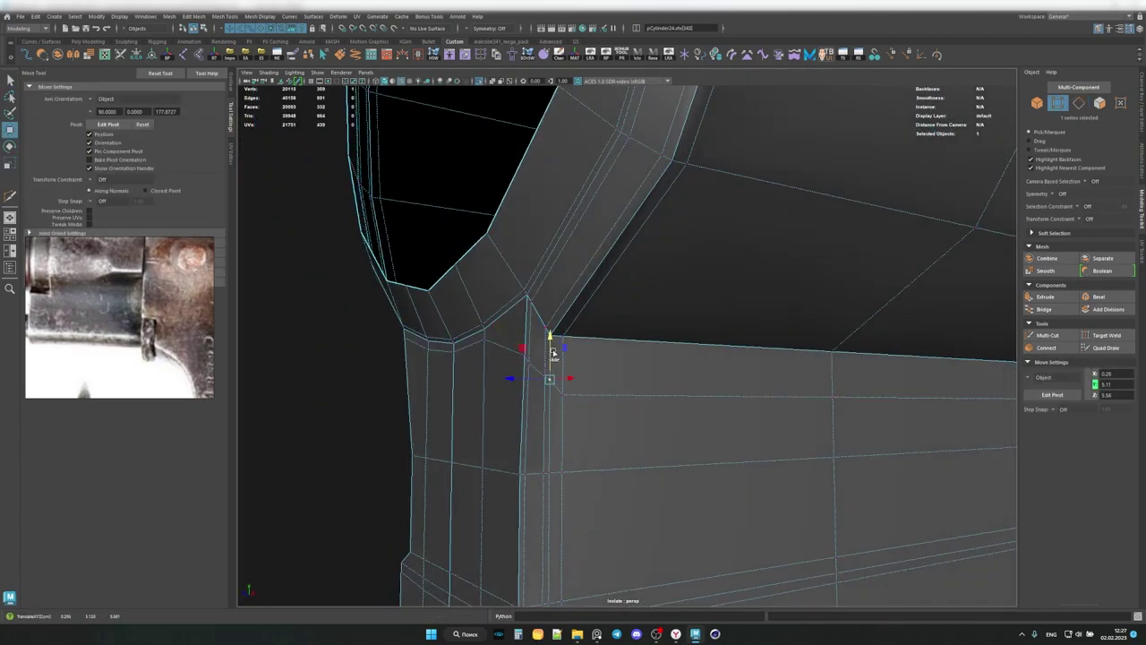
pyautogui.scroll(-3, 553, 352)
pyautogui.press('q')
# Cut a new edge loop along the block's top corner.
pyautogui.moveTo(552, 352)
pyautogui.keyDown('alt'); pyautogui.mouseDown()
pyautogui.moveTo(810, 359)
pyautogui.moveTo(716, 340)
pyautogui.mouseUp(); pyautogui.keyUp('alt')
pyautogui.click(810, 358)
pyautogui.scroll(3, 717, 340)
pyautogui.scroll(-3, 681, 331)
pyautogui.click(1047, 335)
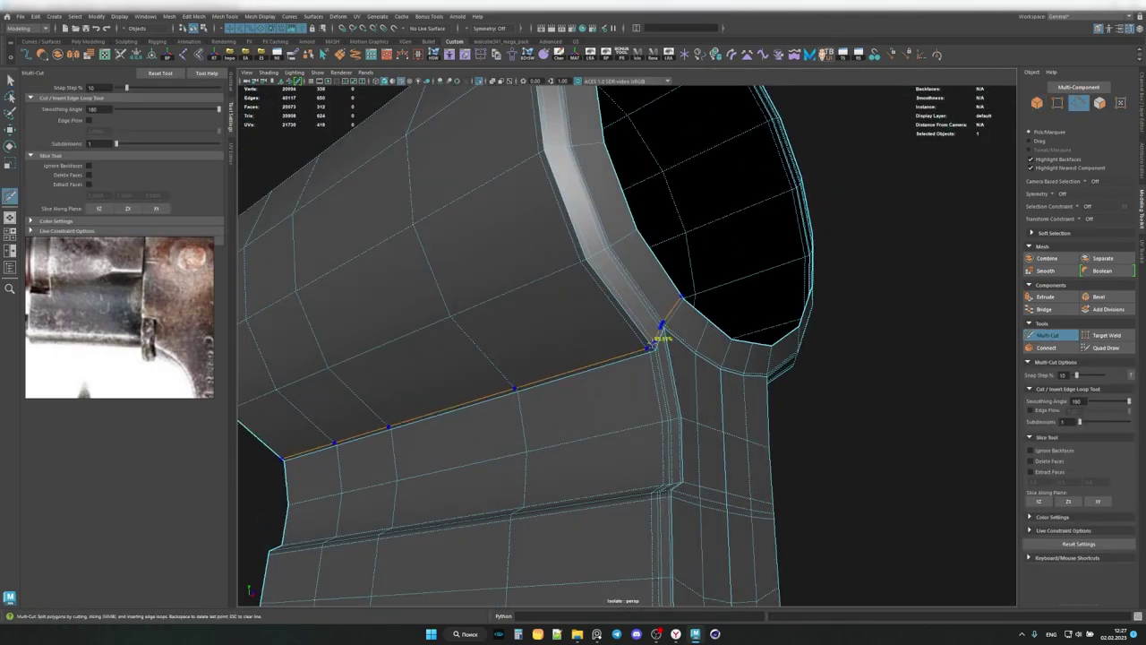
pyautogui.press('q')
pyautogui.scroll(-3, 661, 330)
pyautogui.scroll(3, 717, 379)
pyautogui.scroll(-3, 620, 357)
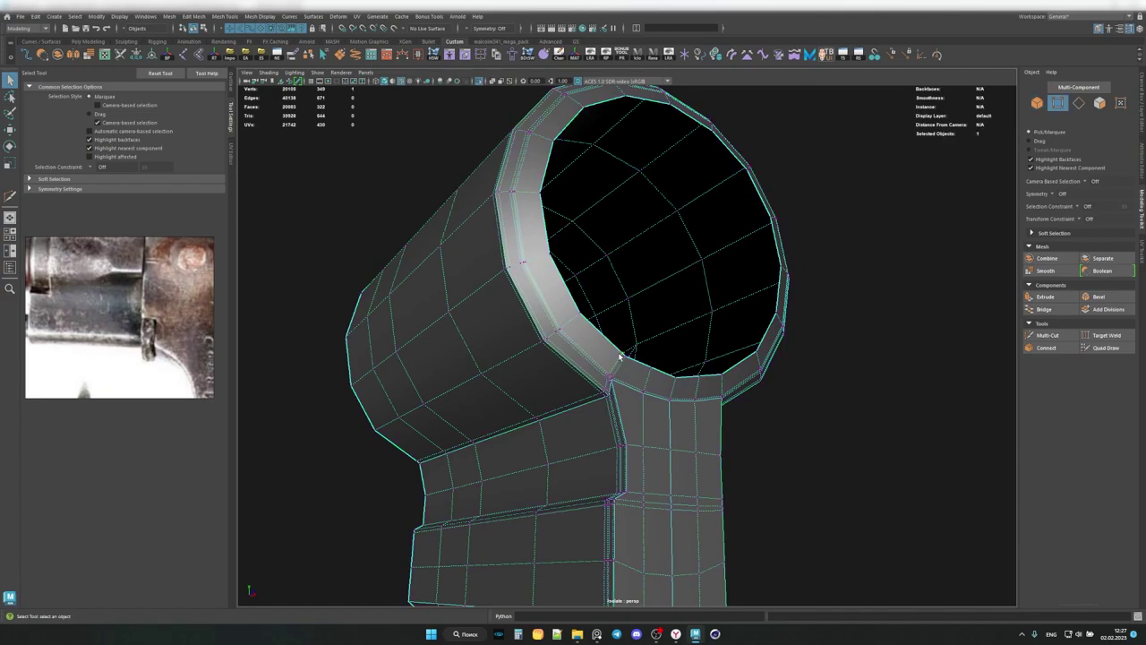
# Reposition a vertex on the newly cut edge loop.
pyautogui.click(620, 356)
pyautogui.press('w')
pyautogui.keyDown('alt'); pyautogui.moveTo(620, 356); pyautogui.dragTo(594, 403); pyautogui.keyUp('alt')
pyautogui.scroll(3, 594, 404)
pyautogui.press('q')
pyautogui.scroll(-3, 640, 332)
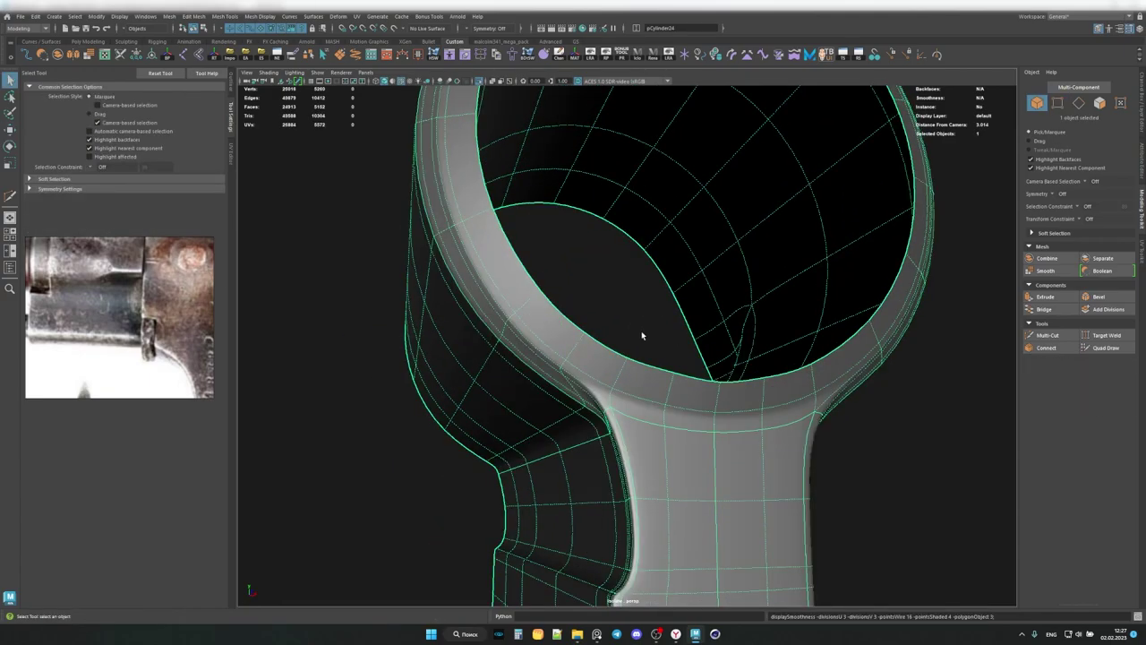
pyautogui.scroll(-3, 632, 354)
# Turn off the smoothed preview and bevel the collar's front cap face.
pyautogui.press('1')
pyautogui.keyDown('alt'); pyautogui.moveTo(641, 355); pyautogui.dragTo(622, 333); pyautogui.keyUp('alt')
pyautogui.click(622, 333)
pyautogui.press('r')
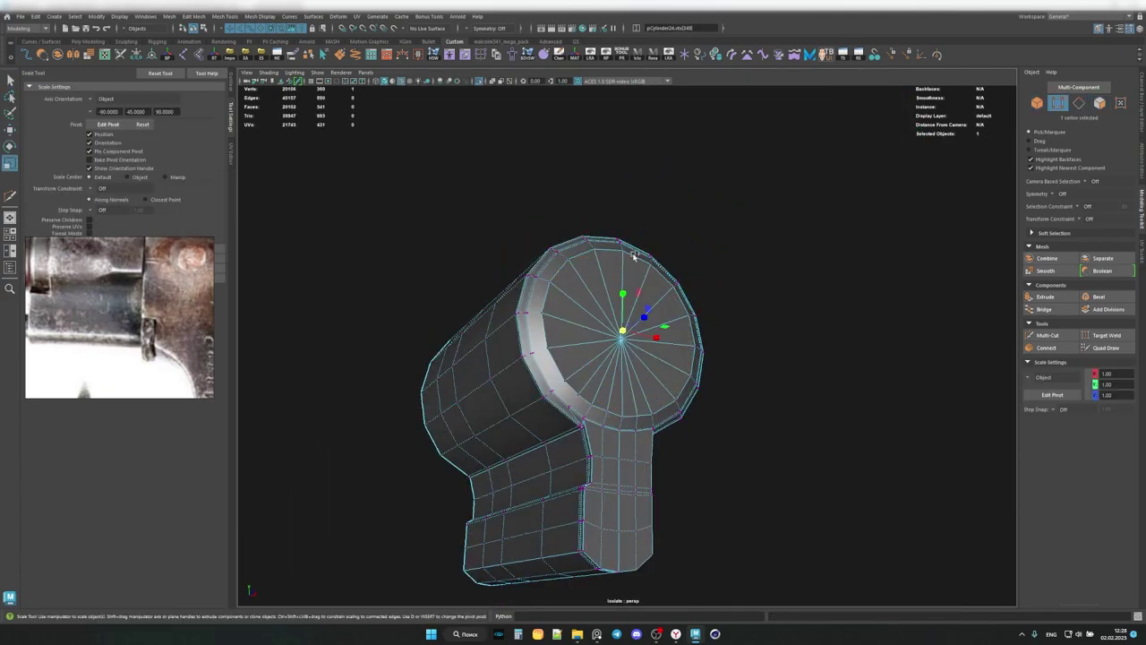
pyautogui.keyDown('alt'); pyautogui.moveTo(633, 256); pyautogui.dragTo(681, 296); pyautogui.keyUp('alt')
pyautogui.hotkey('ctrl', 'b')
pyautogui.moveTo(626, 412)
pyautogui.keyDown('alt'); pyautogui.mouseDown()
pyautogui.moveTo(549, 268)
pyautogui.moveTo(603, 240)
pyautogui.moveTo(610, 346)
pyautogui.mouseUp(); pyautogui.keyUp('alt')
# Show the whole revolver again and reselect the barrel collar.
pyautogui.hotkey('ctrl', '1')
pyautogui.scroll(3, 603, 240)
pyautogui.click(602, 240)
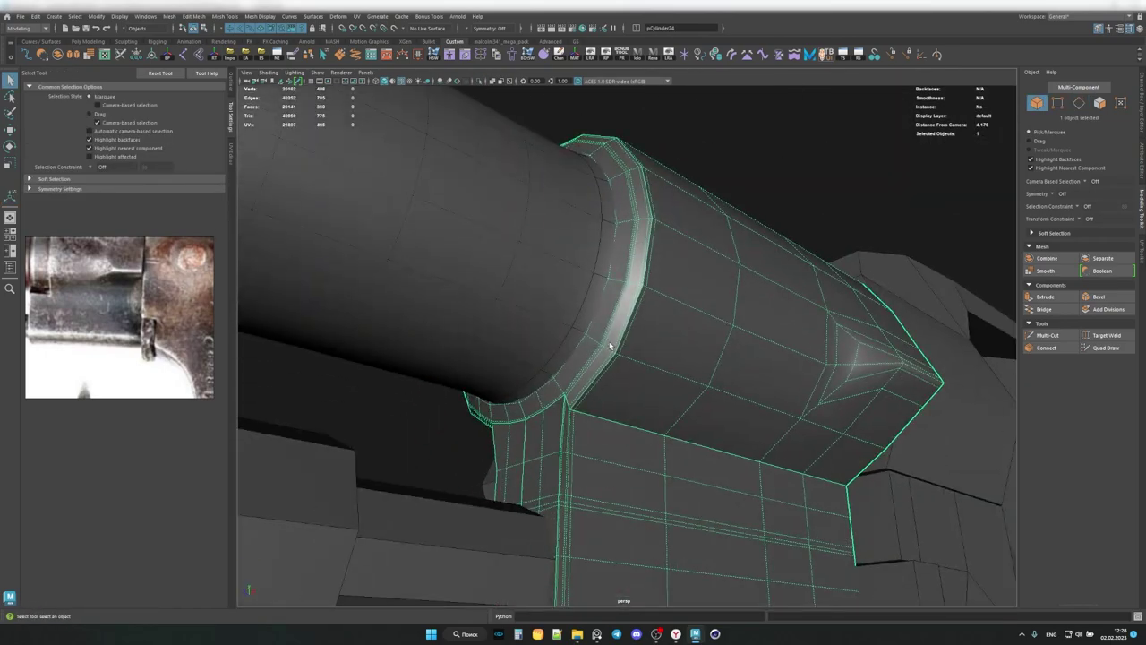
pyautogui.keyDown('alt'); pyautogui.moveTo(667, 156); pyautogui.dragTo(626, 269); pyautogui.keyUp('alt')
pyautogui.click(627, 394)
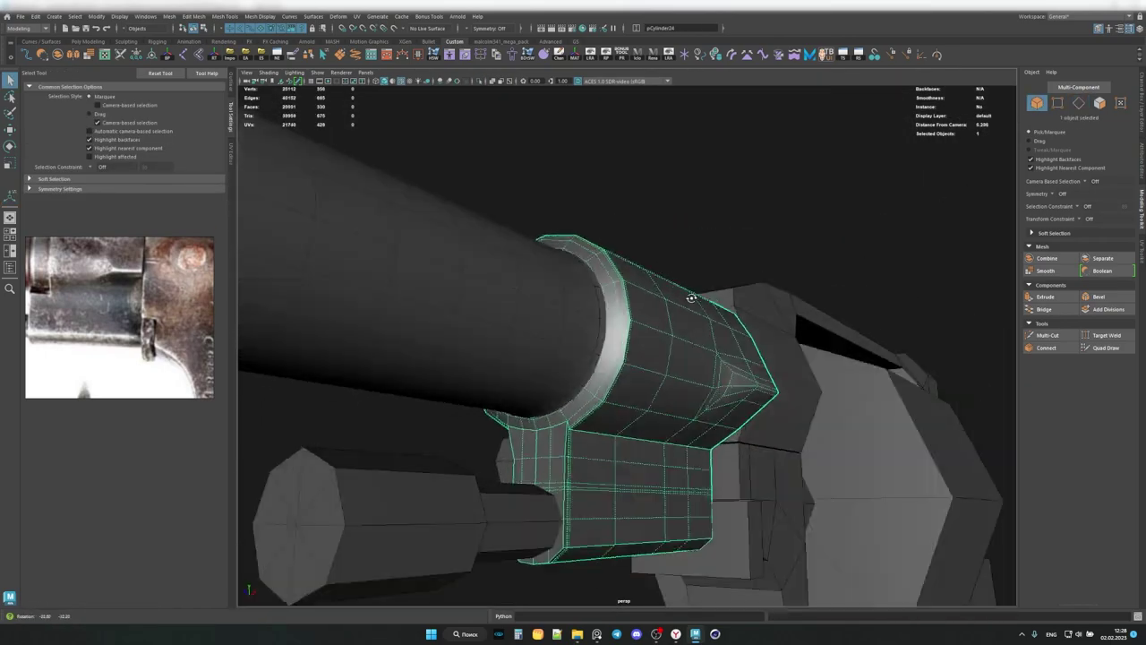
pyautogui.moveTo(627, 394)
pyautogui.keyDown('alt'); pyautogui.mouseDown()
pyautogui.moveTo(657, 342)
pyautogui.moveTo(435, 336)
pyautogui.moveTo(460, 320)
pyautogui.mouseUp(); pyautogui.keyUp('alt')
pyautogui.press('w')
pyautogui.doubleClick(578, 330)
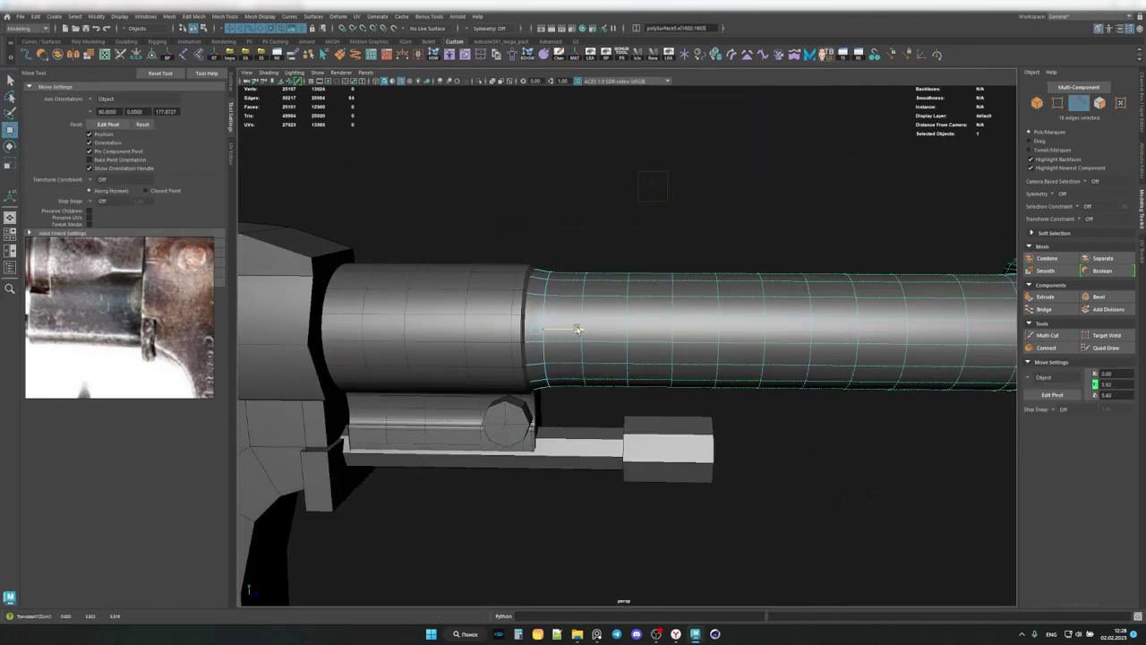
pyautogui.press('F8')
pyautogui.press('q')
pyautogui.moveTo(578, 330)
pyautogui.keyDown('alt'); pyautogui.mouseDown()
pyautogui.moveTo(585, 216)
pyautogui.moveTo(606, 348)
pyautogui.mouseUp(); pyautogui.keyUp('alt')
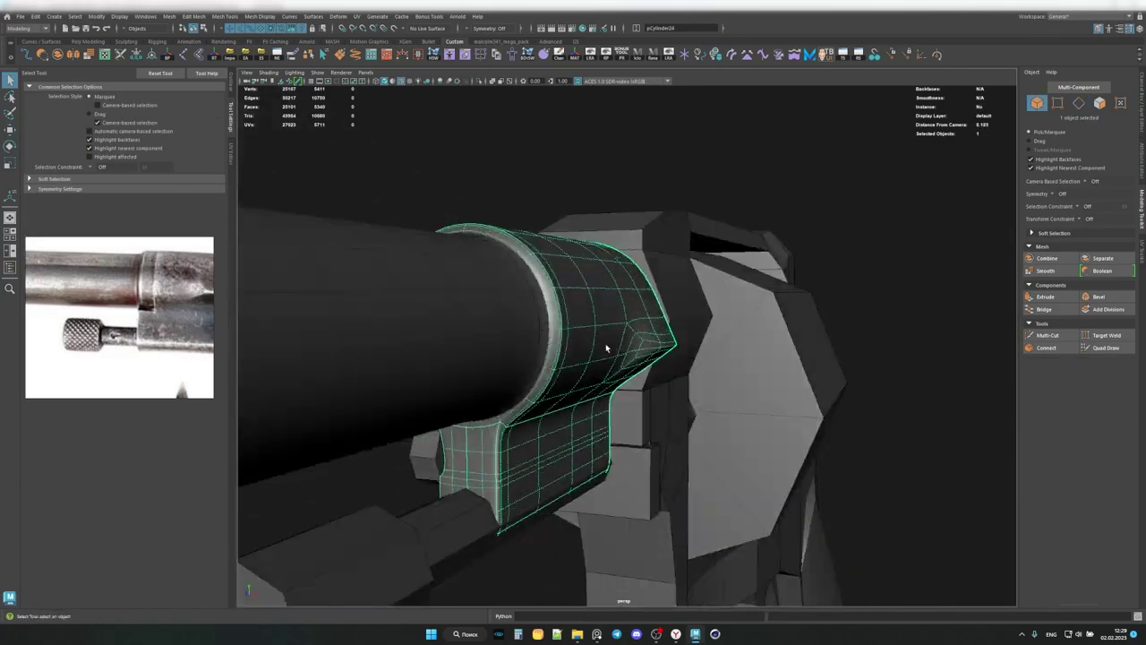
# Select the collar's front vertices and line up the lower block in the front view.
pyautogui.press('F9')
pyautogui.keyDown('alt'); pyautogui.moveTo(553, 297); pyautogui.dragTo(627, 349); pyautogui.keyUp('alt')
pyautogui.scroll(4, 652, 367)
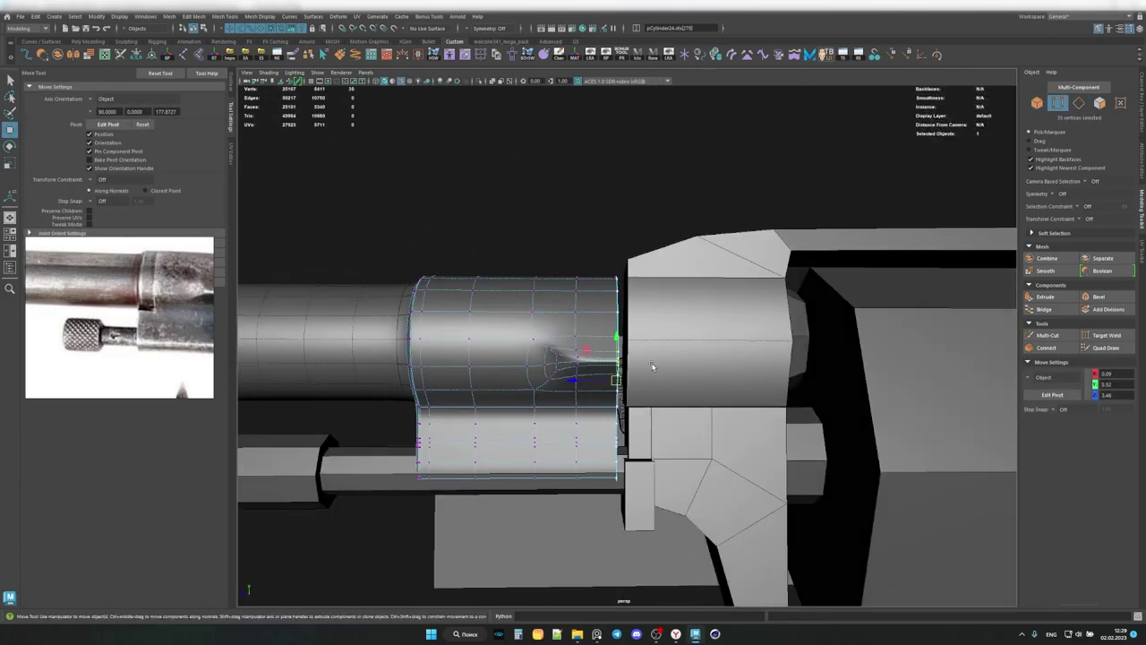
pyautogui.keyDown('alt'); pyautogui.moveTo(560, 336); pyautogui.dragTo(603, 370); pyautogui.keyUp('alt')
pyautogui.press('q')
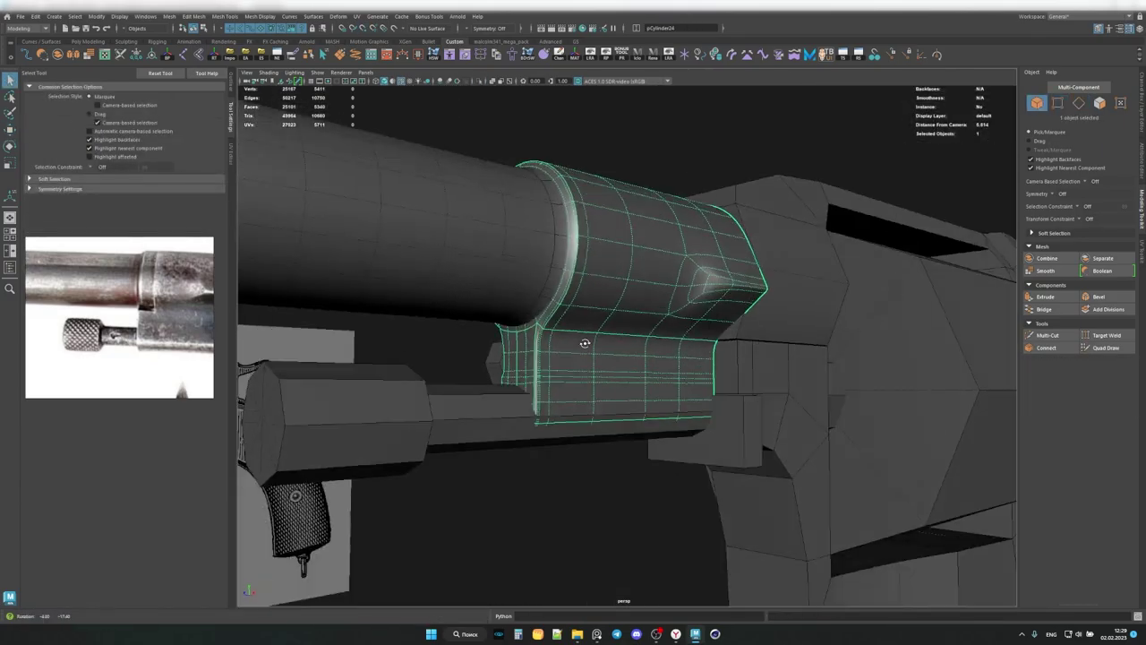
pyautogui.press('space')
pyautogui.press('w')
pyautogui.moveTo(806, 376)
pyautogui.keyDown('alt'); pyautogui.mouseDown()
pyautogui.moveTo(742, 329)
pyautogui.moveTo(761, 355)
pyautogui.moveTo(746, 368)
pyautogui.moveTo(771, 358)
pyautogui.mouseUp(); pyautogui.keyUp('alt')
# Isolate the collar and undo the unwanted extrusion.
pyautogui.press('q')
pyautogui.hotkey('ctrl', '1')
pyautogui.keyDown('shift'); pyautogui.rightClick(791, 360); pyautogui.keyUp('shift')
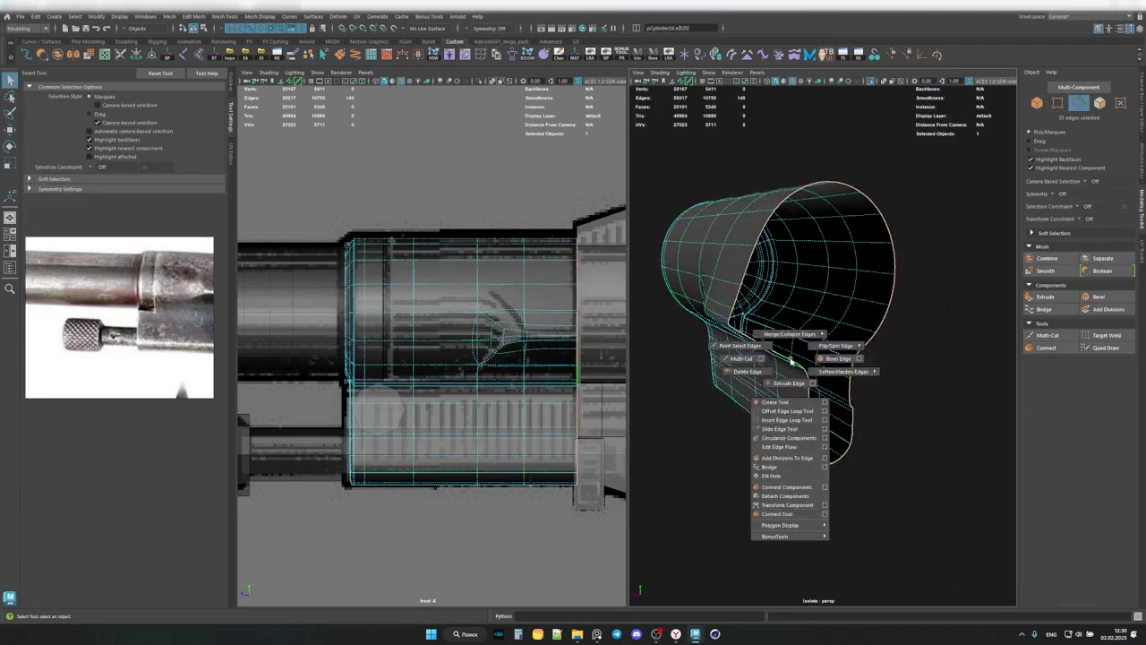
pyautogui.scroll(5, 907, 415)
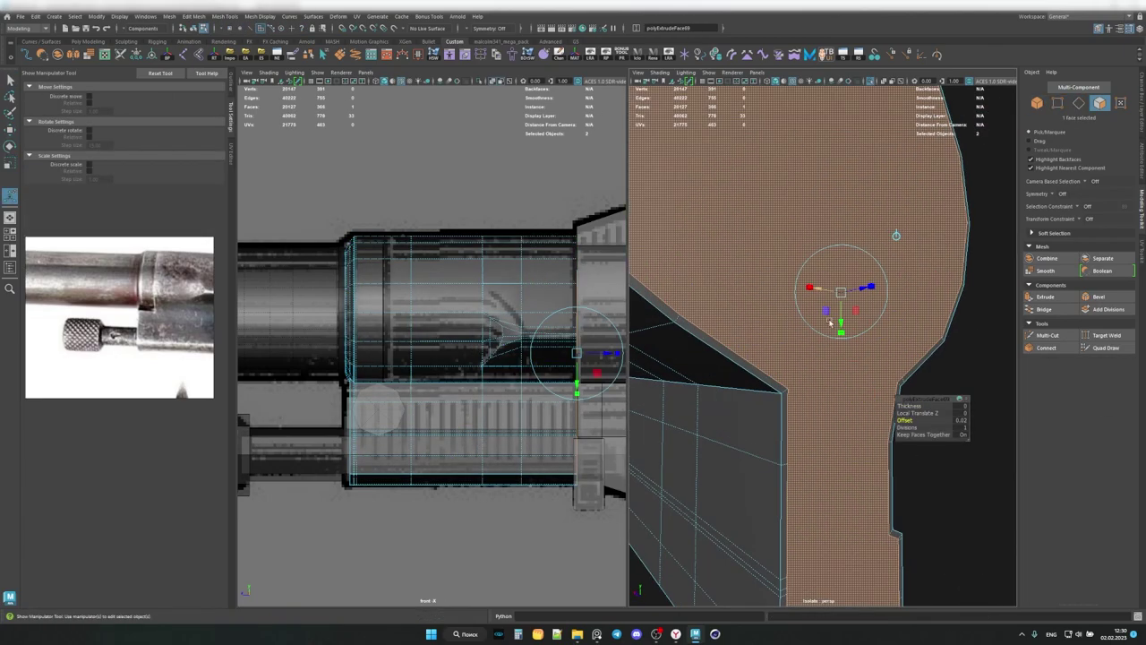
pyautogui.hotkey('ctrl', 'z')
pyautogui.press('q')
pyautogui.scroll(3, 816, 342)
# Undo a second extrusion and select the collar's front cap face.
pyautogui.press('F8')
pyautogui.keyDown('alt'); pyautogui.moveTo(816, 342); pyautogui.dragTo(790, 276); pyautogui.keyUp('alt')
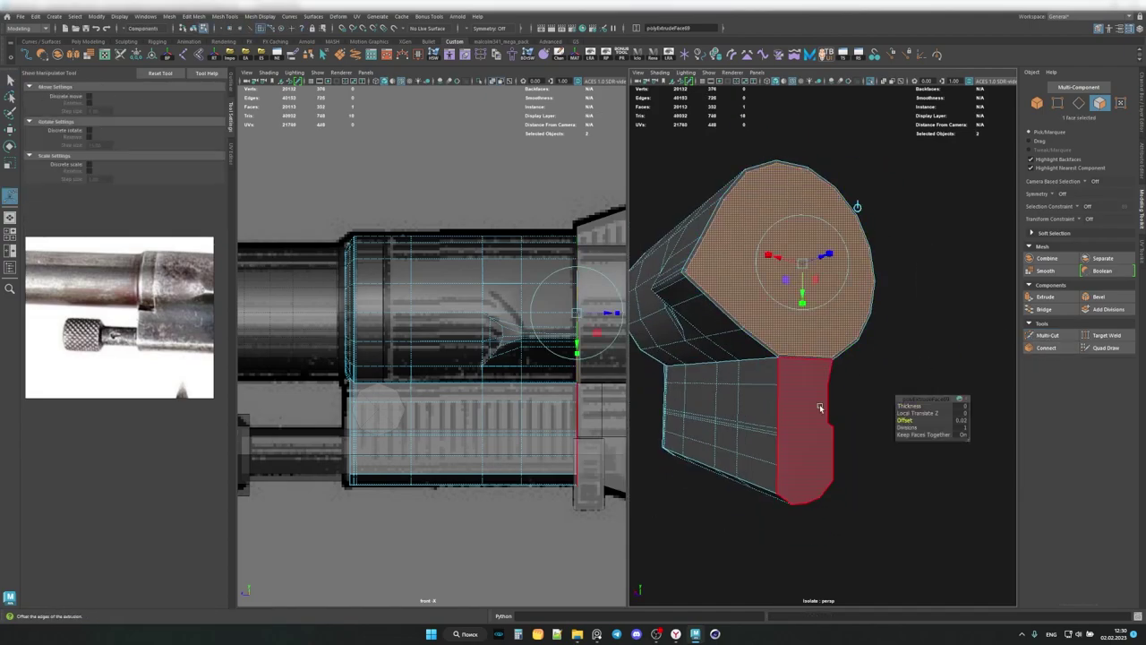
pyautogui.hotkey('ctrl', 'z')
pyautogui.press('q')
pyautogui.scroll(3, 908, 415)
pyautogui.click(816, 345)
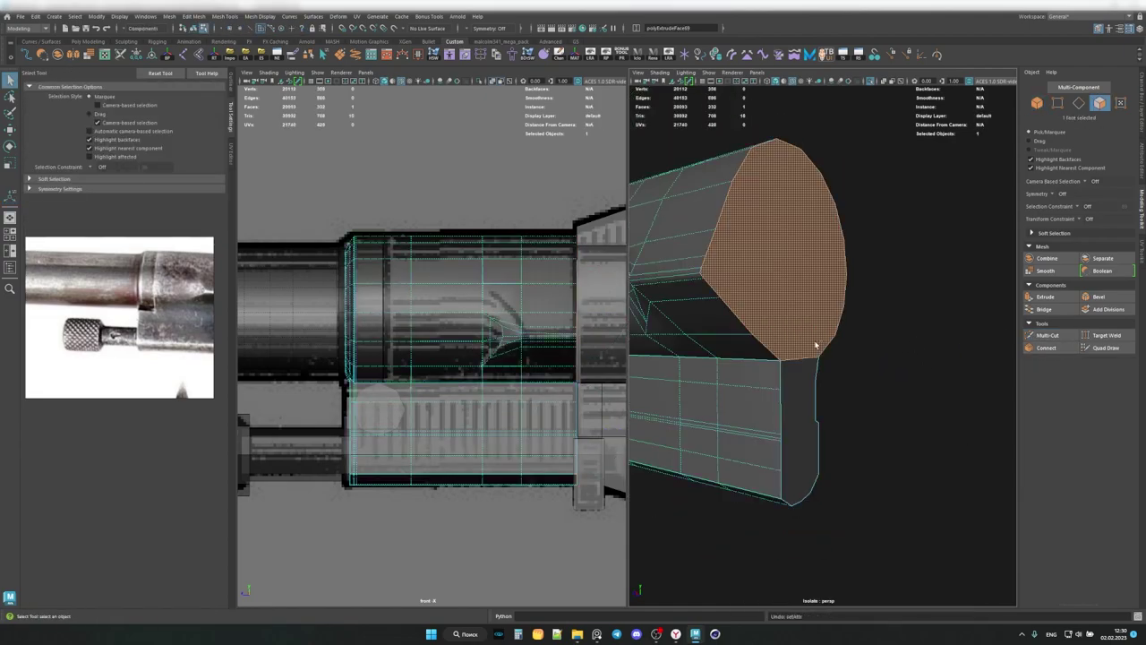
# Return to object mode and orbit around the collar to inspect it.
pyautogui.press('F8')
pyautogui.scroll(5, 777, 347)
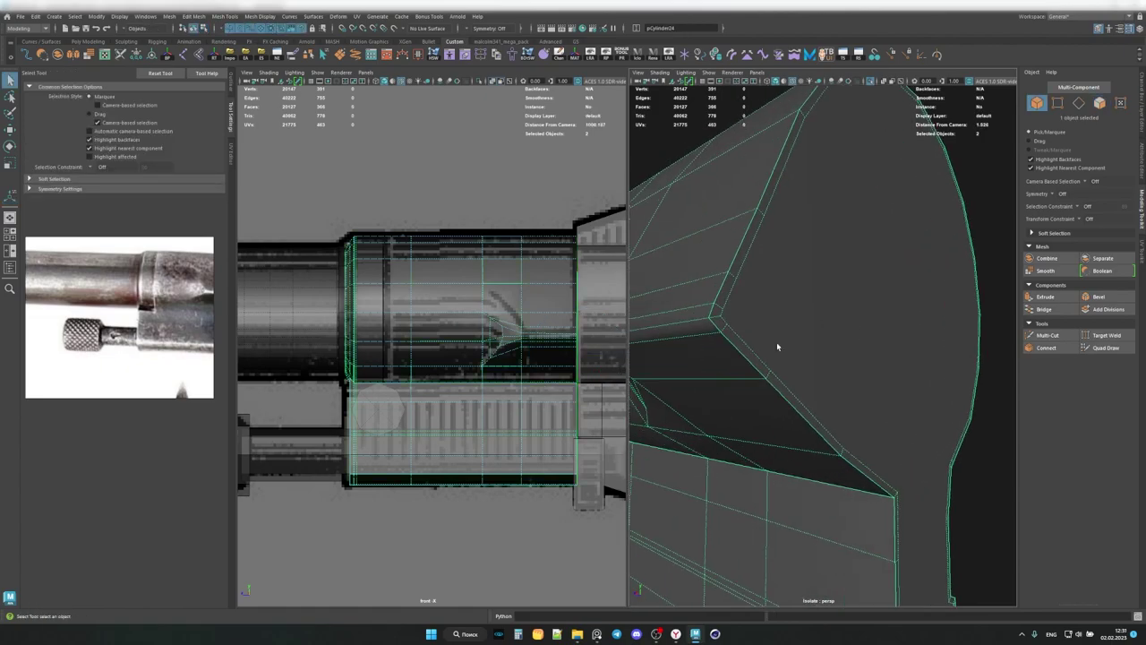
pyautogui.scroll(-5, 721, 314)
pyautogui.scroll(5, 801, 325)
pyautogui.press('F8')
pyautogui.keyDown('alt'); pyautogui.moveTo(801, 326); pyautogui.dragTo(832, 409); pyautogui.keyUp('alt')
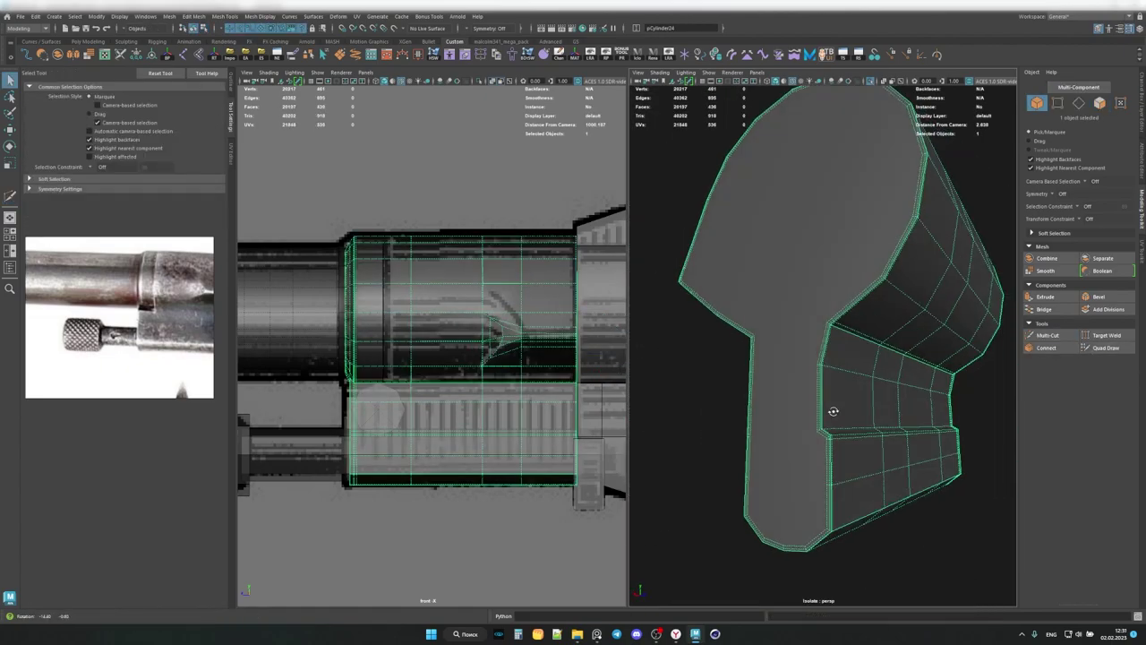
pyautogui.scroll(3, 704, 275)
pyautogui.scroll(-4, 813, 254)
pyautogui.moveTo(809, 327)
pyautogui.keyDown('alt'); pyautogui.mouseDown()
pyautogui.moveTo(776, 312)
pyautogui.moveTo(793, 286)
pyautogui.mouseUp(); pyautogui.keyUp('alt')
pyautogui.scroll(3, 793, 285)
# Maximize the perspective view and orbit in close to the front cap.
pyautogui.press('space')
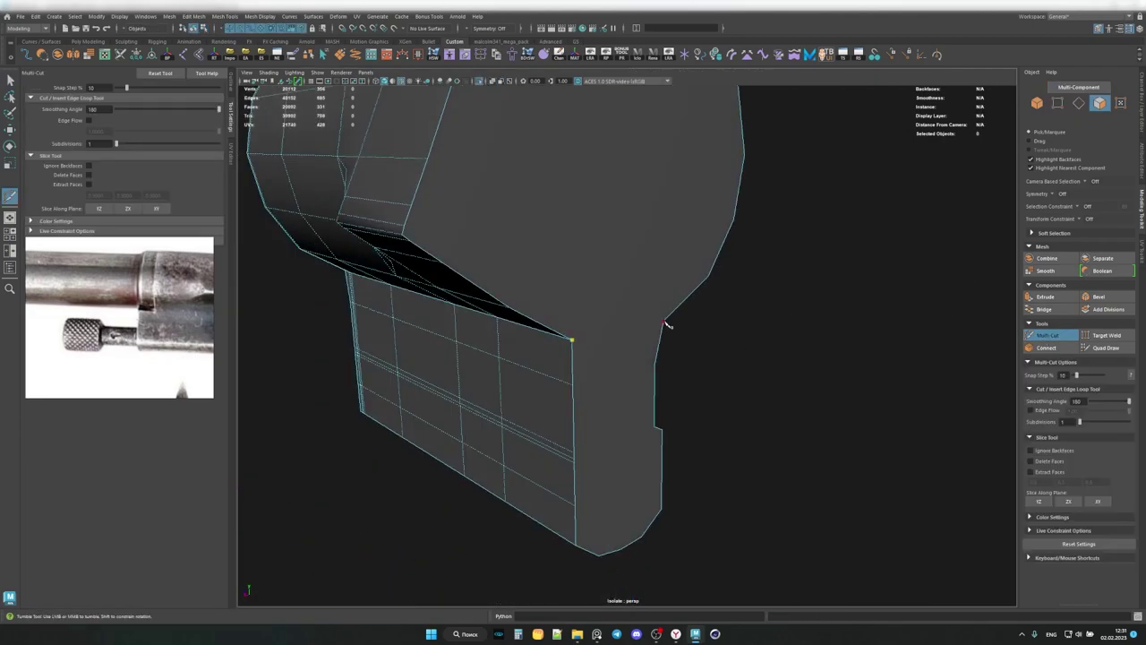
pyautogui.moveTo(666, 325)
pyautogui.keyDown('alt'); pyautogui.mouseDown()
pyautogui.moveTo(546, 386)
pyautogui.moveTo(591, 310)
pyautogui.moveTo(558, 366)
pyautogui.moveTo(665, 379)
pyautogui.moveTo(568, 394)
pyautogui.moveTo(667, 384)
pyautogui.moveTo(600, 220)
pyautogui.moveTo(640, 302)
pyautogui.moveTo(501, 238)
pyautogui.mouseUp(); pyautogui.keyUp('alt')
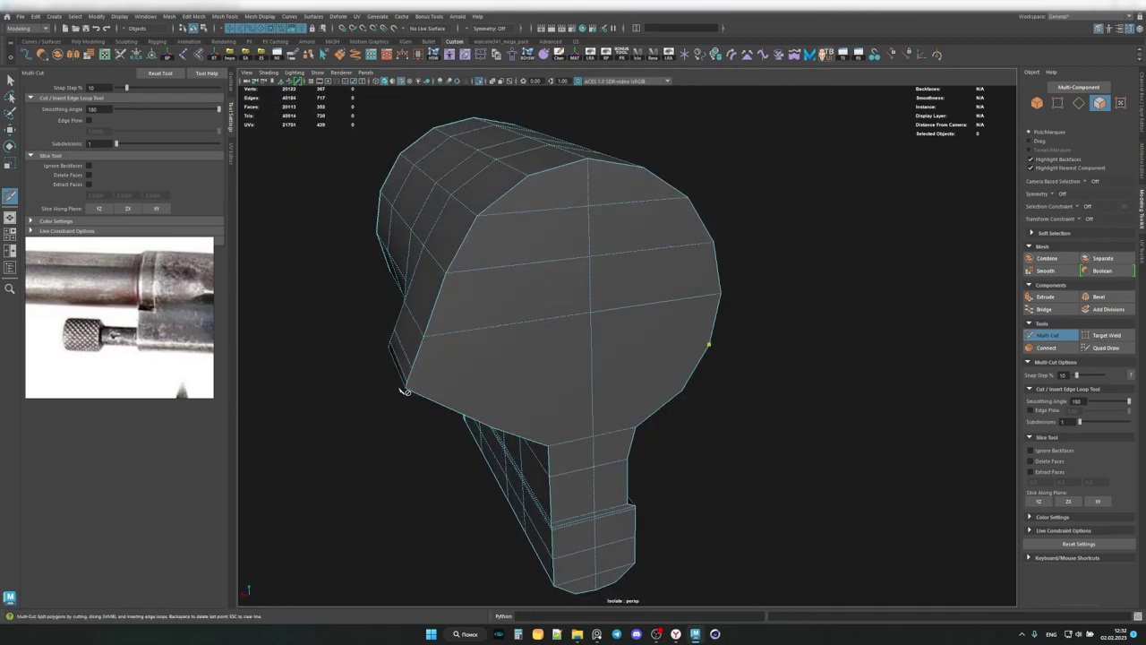
pyautogui.keyDown('alt'); pyautogui.moveTo(404, 391); pyautogui.dragTo(484, 331); pyautogui.keyUp('alt')
pyautogui.keyDown('alt'); pyautogui.moveTo(484, 331); pyautogui.dragTo(457, 331, button='right'); pyautogui.keyUp('alt')
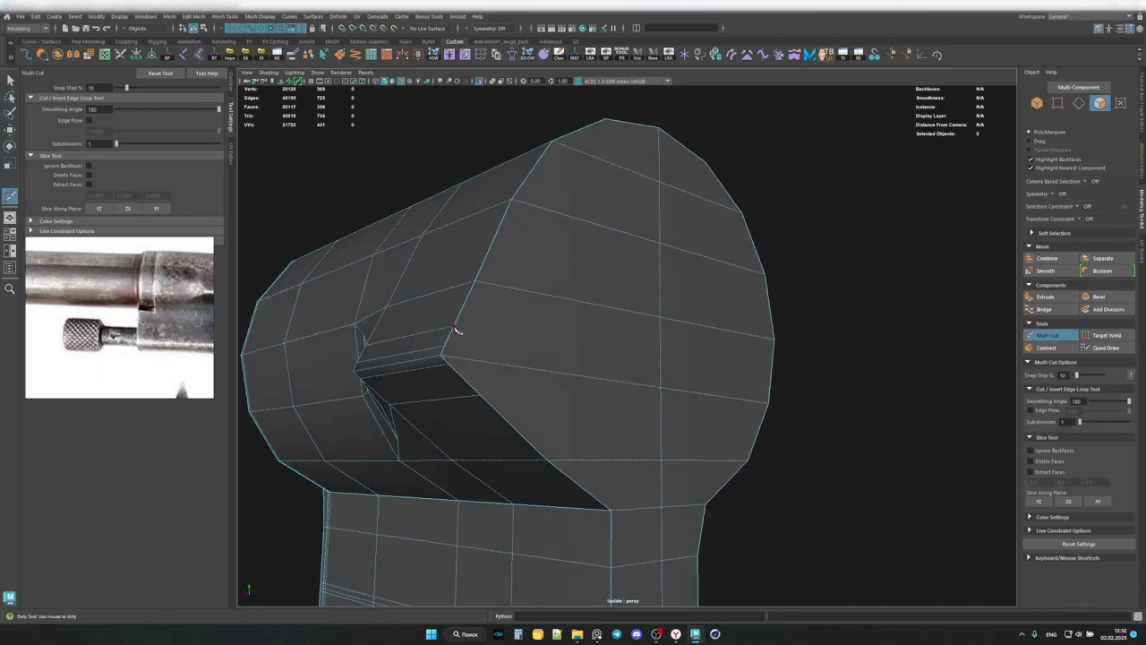
pyautogui.keyDown('alt'); pyautogui.moveTo(475, 371); pyautogui.dragTo(482, 397); pyautogui.keyUp('alt')
pyautogui.moveTo(490, 333)
pyautogui.keyDown('alt'); pyautogui.mouseDown()
pyautogui.moveTo(499, 358)
pyautogui.moveTo(484, 383)
pyautogui.moveTo(507, 296)
pyautogui.moveTo(686, 154)
pyautogui.mouseUp(); pyautogui.keyUp('alt')
# Bevel the edge on the cap's corner.
pyautogui.press('q')
pyautogui.click(591, 330)
pyautogui.hotkey('ctrl', 'b')
pyautogui.scroll(5, 537, 304)
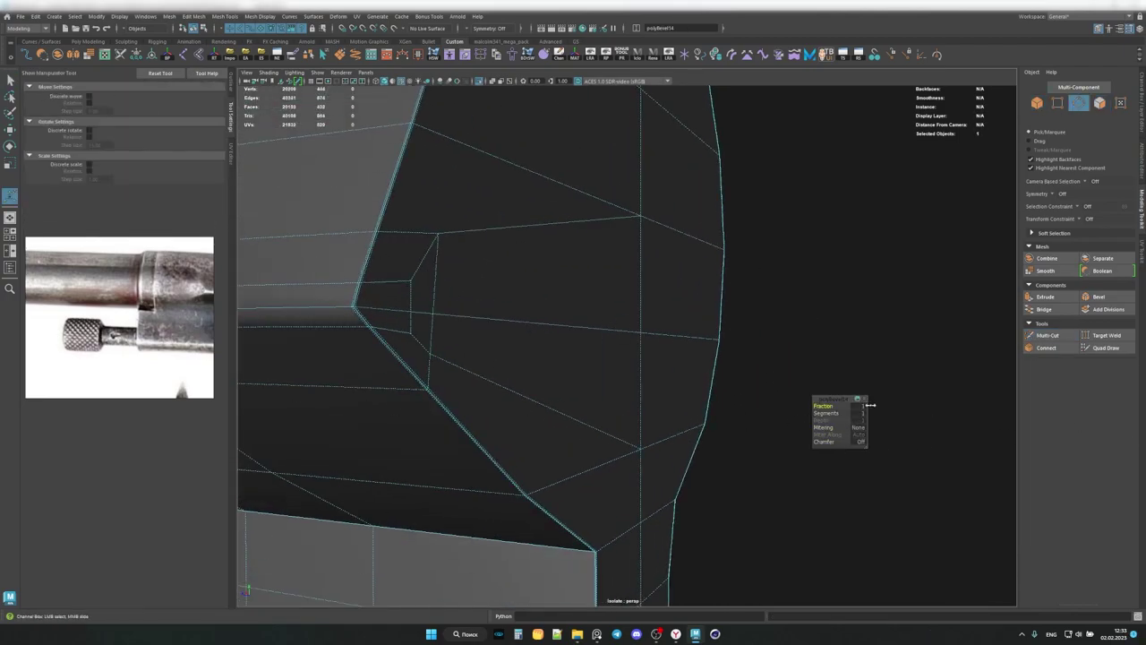
pyautogui.scroll(-5, 258, 335)
pyautogui.scroll(5, 430, 266)
# Select the edge loop around the collar's front.
pyautogui.moveTo(430, 266)
pyautogui.keyDown('alt'); pyautogui.mouseDown()
pyautogui.moveTo(525, 266)
pyautogui.moveTo(410, 321)
pyautogui.moveTo(1073, 300)
pyautogui.mouseUp(); pyautogui.keyUp('alt')
pyautogui.doubleClick(525, 267)
pyautogui.press('q')
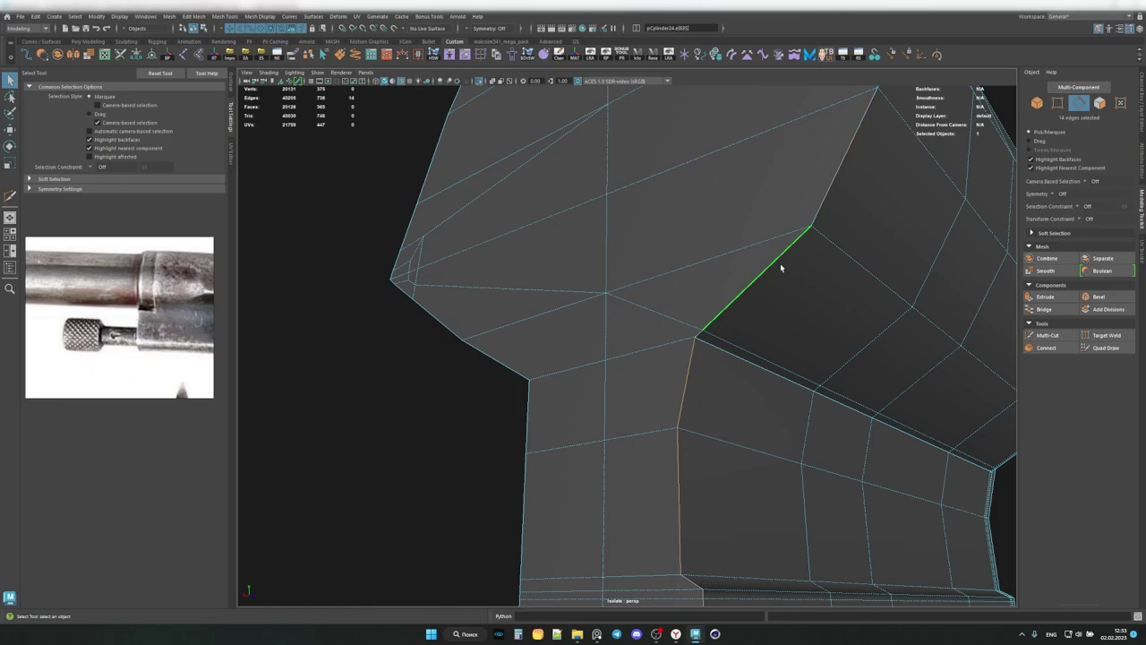
pyautogui.scroll(-5, 781, 266)
pyautogui.keyDown('alt'); pyautogui.moveTo(690, 174); pyautogui.dragTo(734, 417); pyautogui.keyUp('alt')
# Bevel the selected front edge loop of the collar.
pyautogui.press('t')
pyautogui.scroll(5, 543, 384)
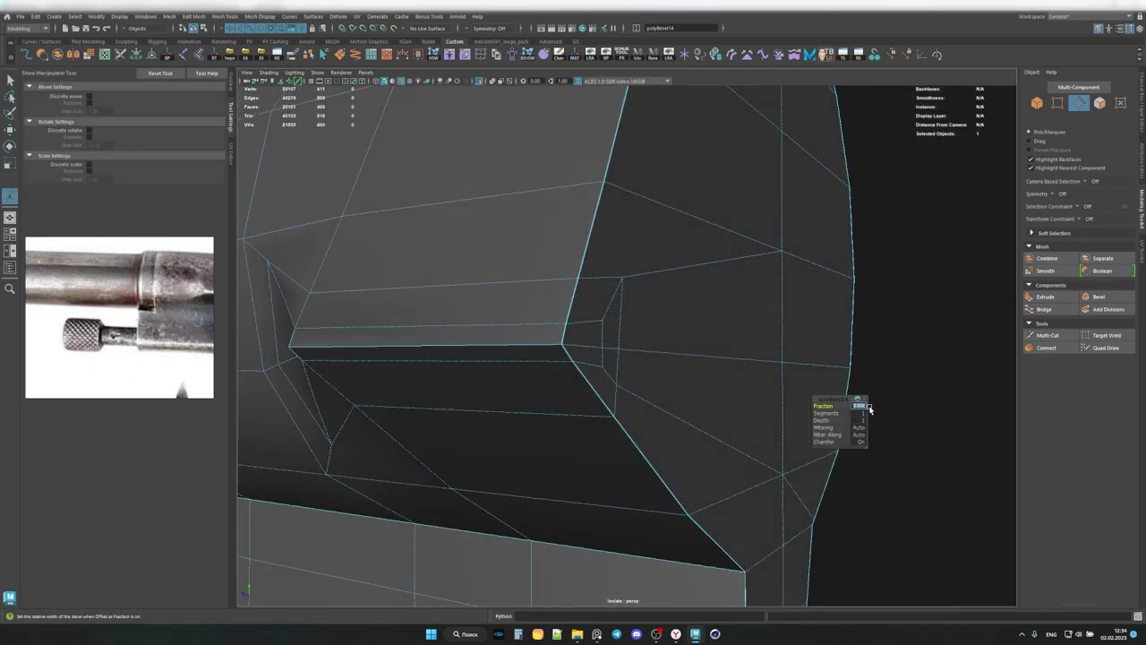
pyautogui.scroll(-5, 865, 401)
pyautogui.scroll(3, 447, 197)
pyautogui.scroll(2, 618, 278)
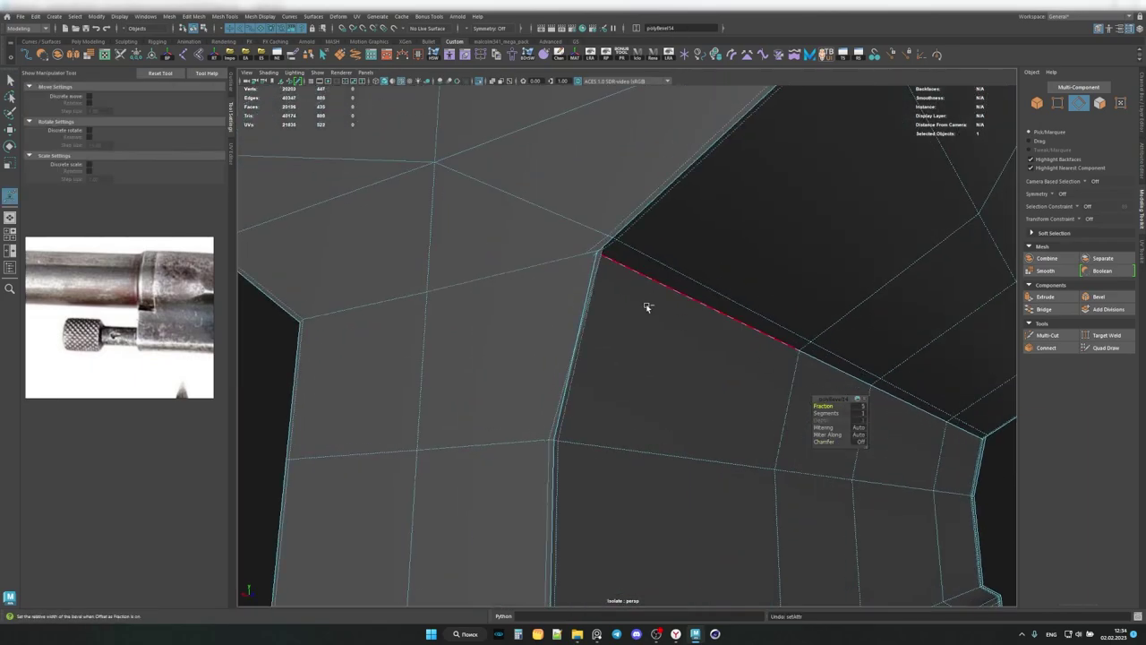
pyautogui.scroll(-3, 527, 299)
pyautogui.hotkey('ctrl', 'b')
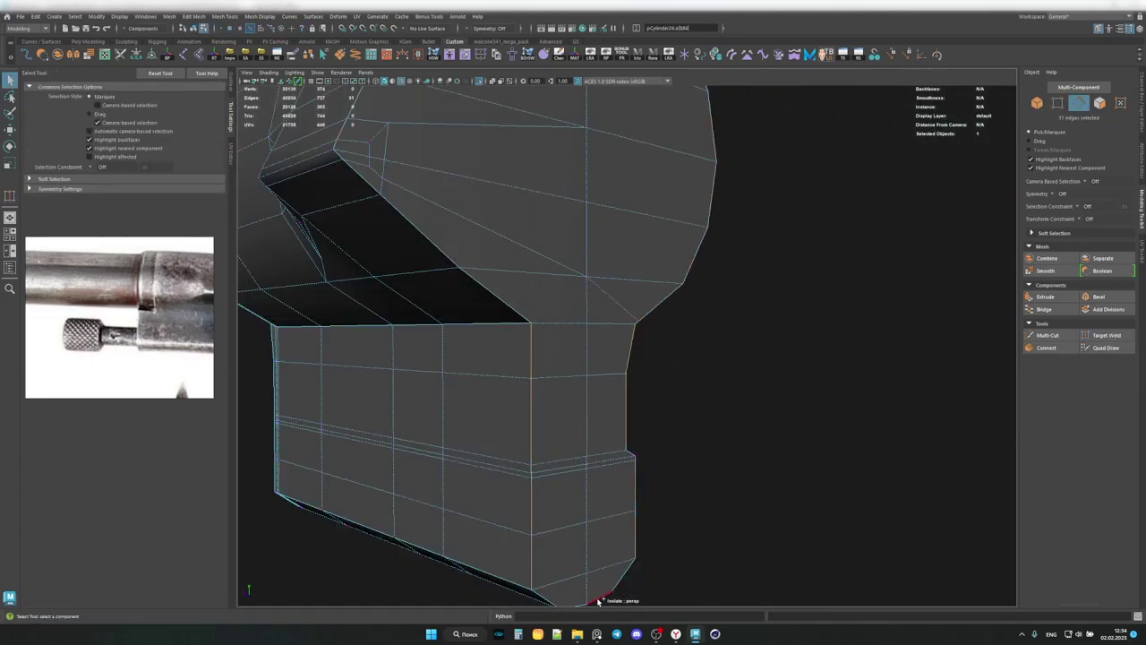
pyautogui.scroll(3, 731, 303)
pyautogui.scroll(-2, 562, 394)
# Preview the collar smoothed, deselect it, and check the crisp front corner.
pyautogui.press('3')
pyautogui.press('q')
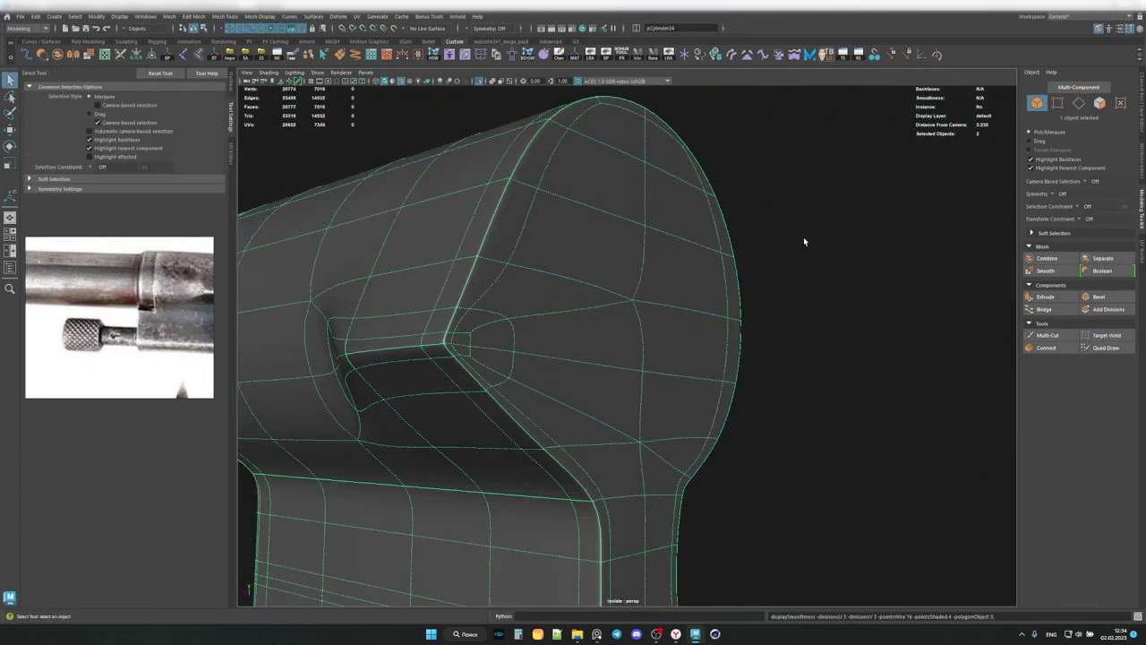
pyautogui.click(804, 241)
pyautogui.keyDown('alt'); pyautogui.moveTo(803, 241); pyautogui.dragTo(590, 265); pyautogui.keyUp('alt')
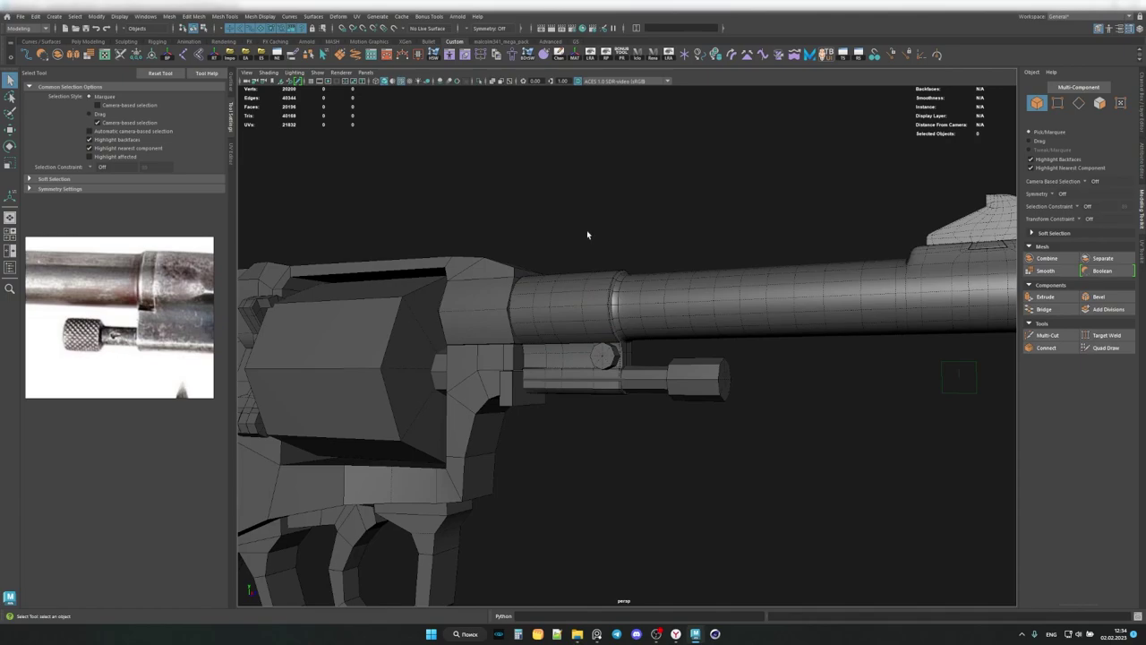
# Isolate the small round pin, add a Multi-Cut edge and inset its front face with a negative-offset extrude.
pyautogui.click(627, 349)
pyautogui.keyDown('alt'); pyautogui.moveTo(627, 349); pyautogui.dragTo(661, 403); pyautogui.keyUp('alt')
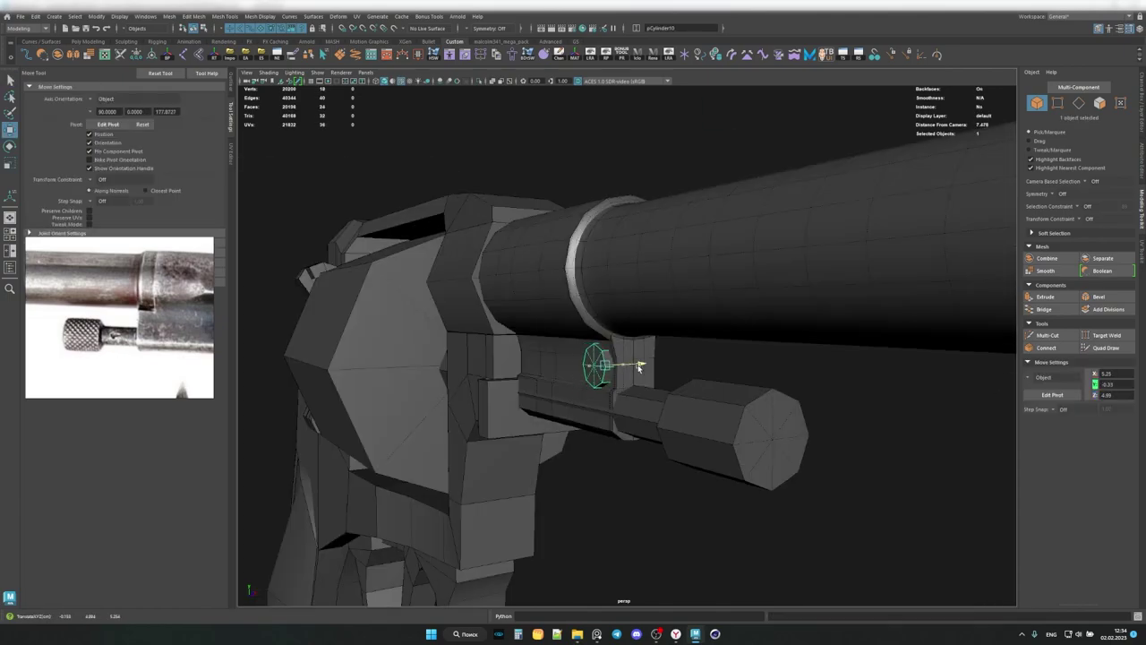
pyautogui.hotkey('ctrl', '1')
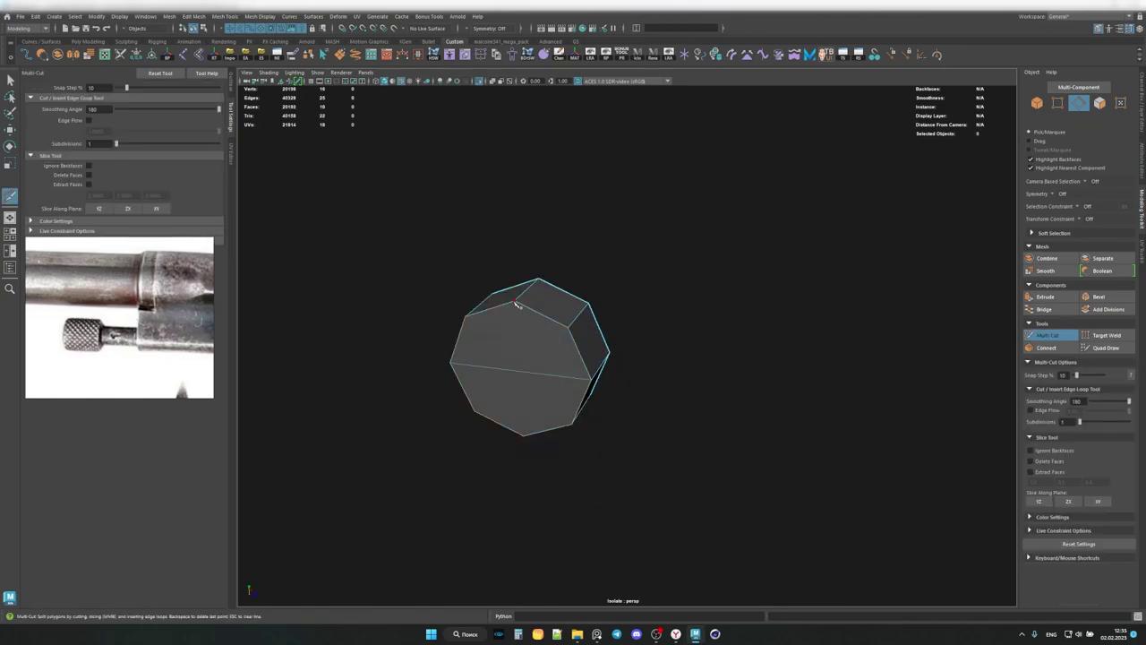
pyautogui.press('q')
pyautogui.moveTo(525, 442)
pyautogui.keyDown('alt'); pyautogui.mouseDown()
pyautogui.moveTo(593, 379)
pyautogui.moveTo(541, 375)
pyautogui.mouseUp(); pyautogui.keyUp('alt')
pyautogui.press('q')
pyautogui.click(541, 375)
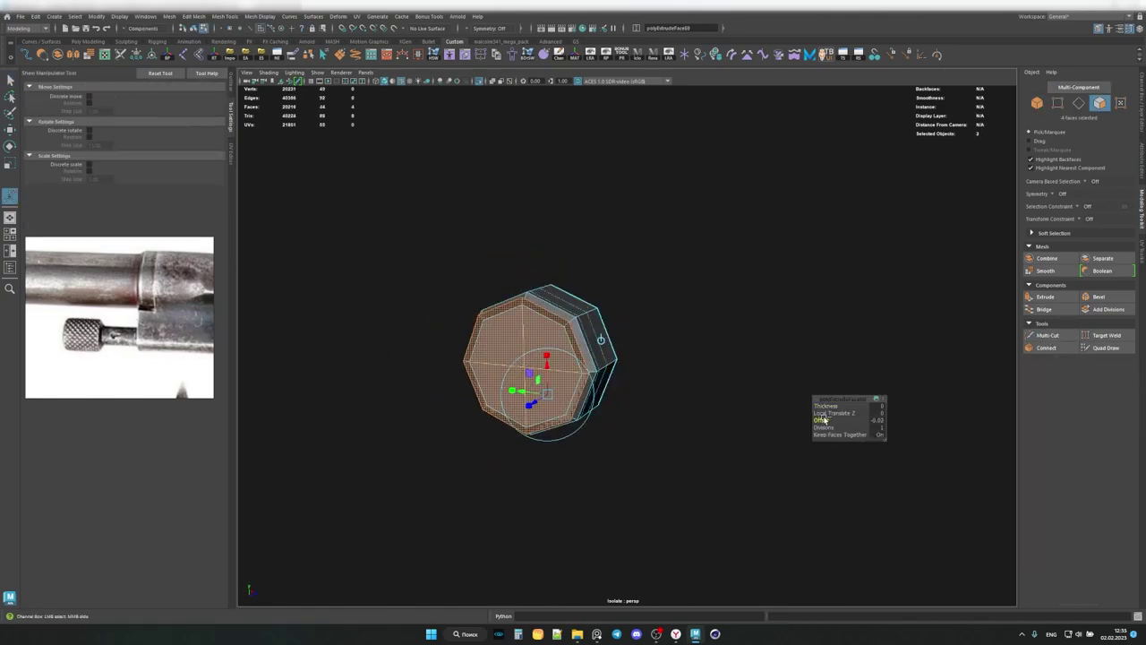
pyautogui.press('F8')
# Exit isolate view and isolate the ejector rod cylinder, ready to scale its faces.
pyautogui.press('w')
pyautogui.hotkey('ctrl', '1')
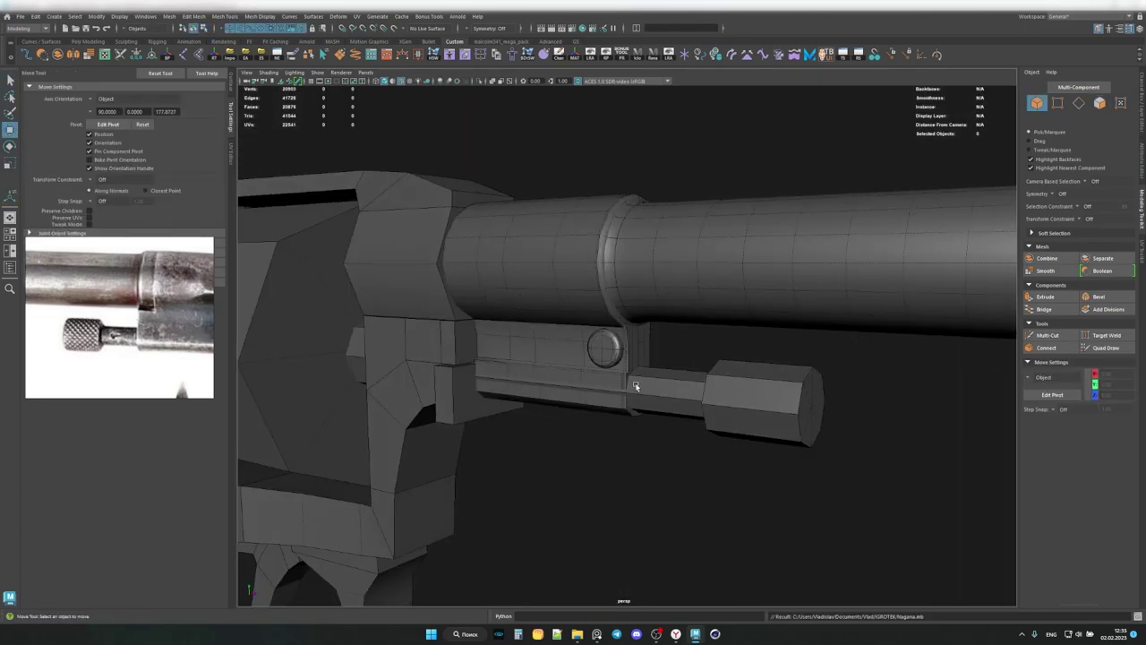
pyautogui.click(635, 386)
pyautogui.hotkey('ctrl', '1')
pyautogui.hotkey('ctrl', '1')
pyautogui.press('r')
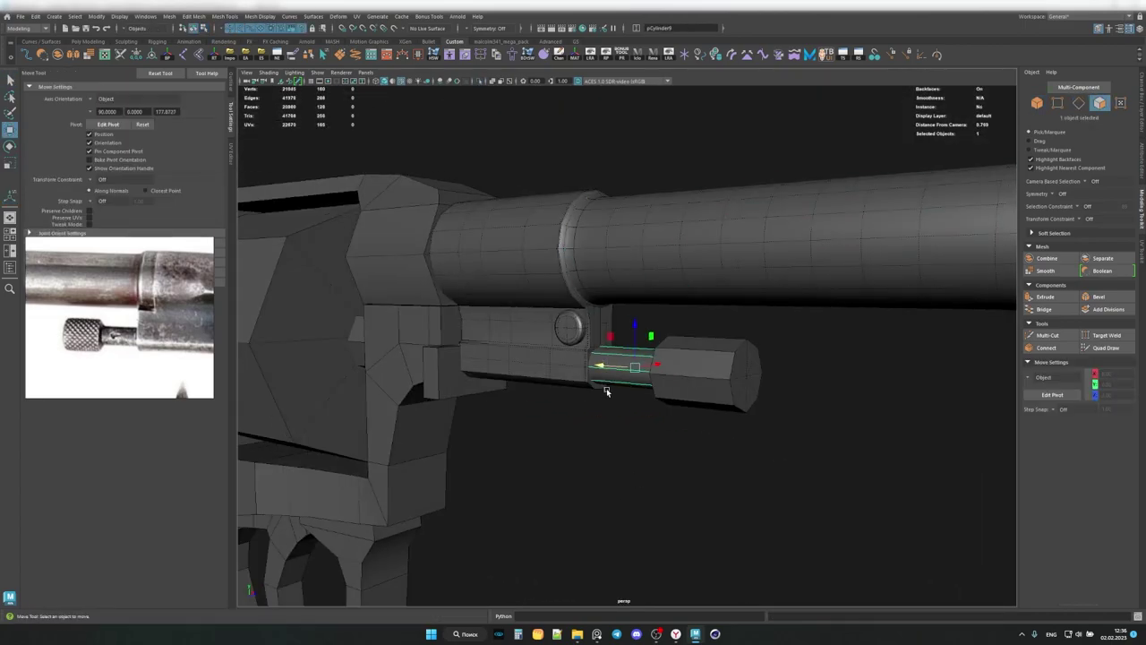
pyautogui.keyDown('alt'); pyautogui.moveTo(734, 439); pyautogui.dragTo(696, 382); pyautogui.keyUp('alt')
# Turn on object X symmetry for vertex edits.
pyautogui.scroll(5, 116, 298)
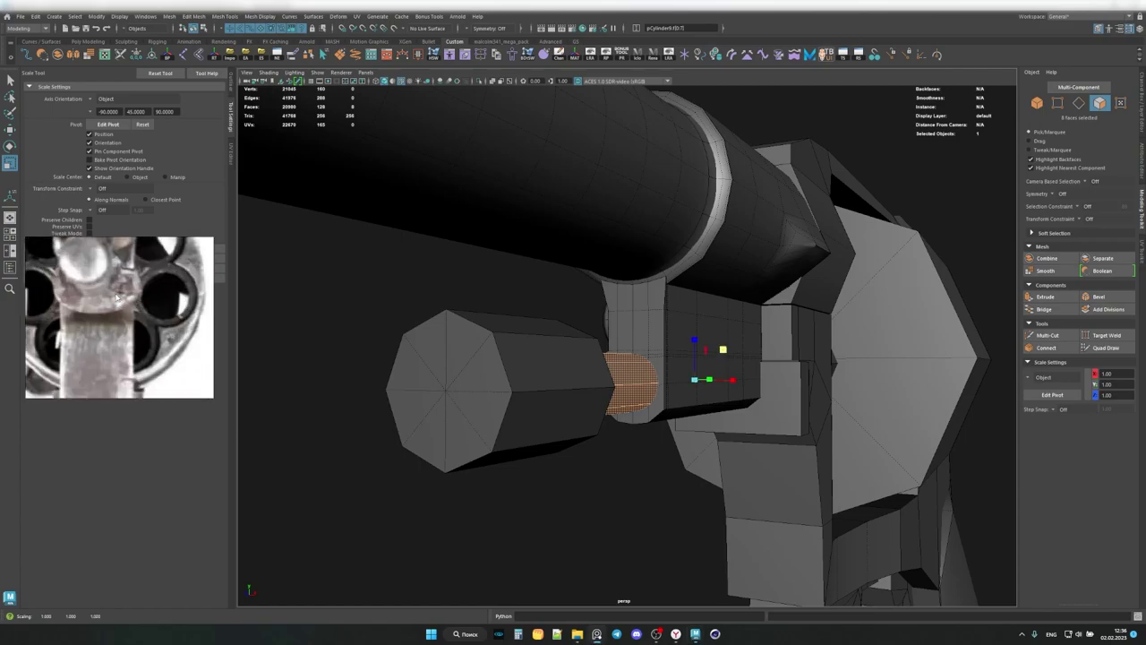
pyautogui.moveTo(727, 354)
pyautogui.keyDown('alt'); pyautogui.mouseDown()
pyautogui.moveTo(632, 348)
pyautogui.moveTo(678, 322)
pyautogui.moveTo(670, 312)
pyautogui.moveTo(794, 323)
pyautogui.moveTo(579, 389)
pyautogui.moveTo(643, 464)
pyautogui.moveTo(609, 384)
pyautogui.moveTo(742, 461)
pyautogui.moveTo(750, 335)
pyautogui.moveTo(706, 488)
pyautogui.moveTo(678, 302)
pyautogui.moveTo(671, 367)
pyautogui.moveTo(695, 351)
pyautogui.mouseUp(); pyautogui.keyUp('alt')
pyautogui.press('w')
pyautogui.click(490, 27)
pyautogui.click(497, 67)
pyautogui.press('q')
# Isolate the collar, scale one of its edge loops and move a top vertex.
pyautogui.scroll(2, 597, 409)
pyautogui.doubleClick(596, 410)
pyautogui.press('w')
pyautogui.hotkey('ctrl', '1')
pyautogui.press('q')
pyautogui.press('r')
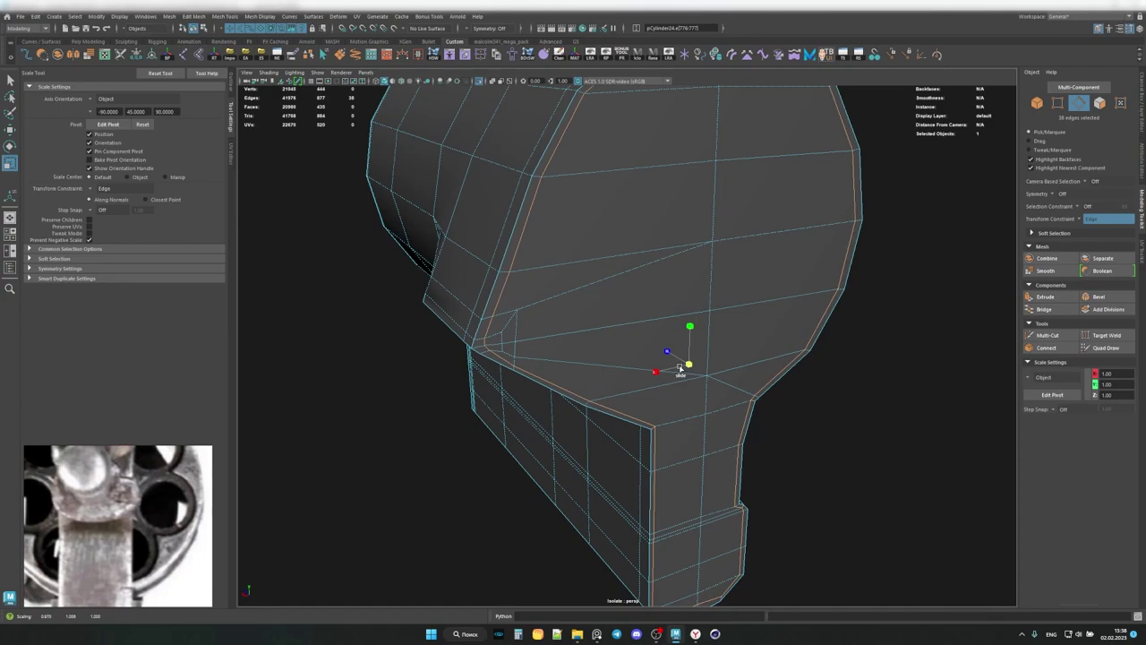
pyautogui.keyDown('alt'); pyautogui.moveTo(726, 331); pyautogui.dragTo(685, 180); pyautogui.keyUp('alt')
pyautogui.click(684, 185)
pyautogui.press('w')
pyautogui.moveTo(783, 276)
pyautogui.keyDown('alt'); pyautogui.mouseDown()
pyautogui.moveTo(686, 295)
pyautogui.moveTo(708, 350)
pyautogui.mouseUp(); pyautogui.keyUp('alt')
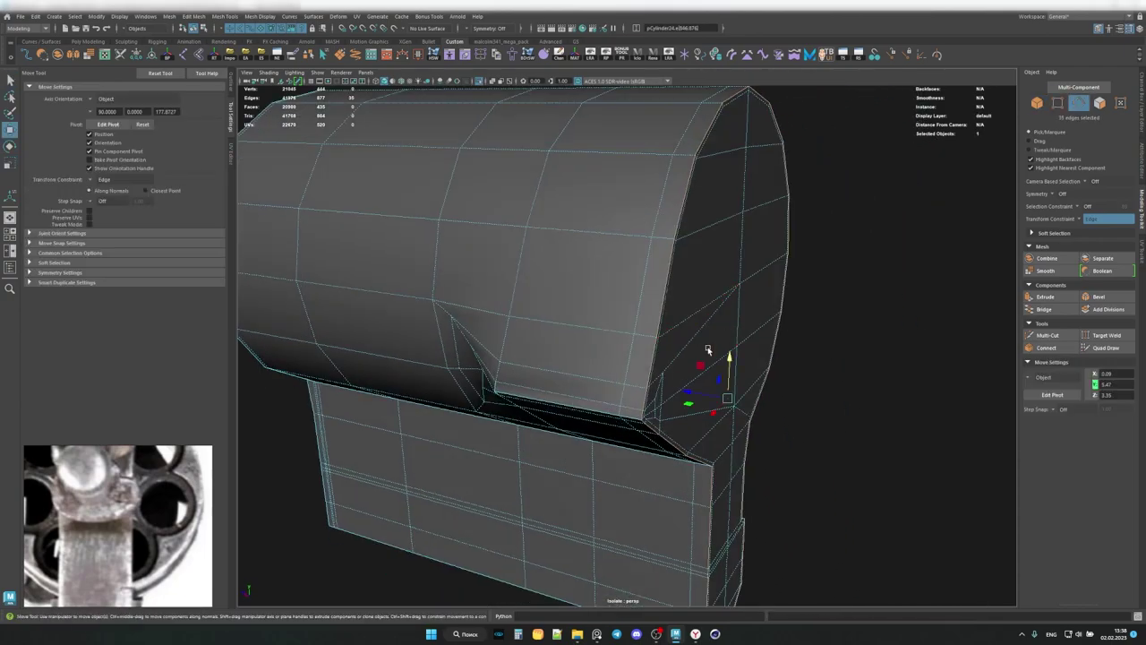
pyautogui.moveTo(701, 397)
pyautogui.keyDown('alt'); pyautogui.mouseDown()
pyautogui.moveTo(622, 263)
pyautogui.moveTo(660, 369)
pyautogui.mouseUp(); pyautogui.keyUp('alt')
# Add new edges across the collar's front cap, fanning from the notch corner.
pyautogui.click(1048, 335)
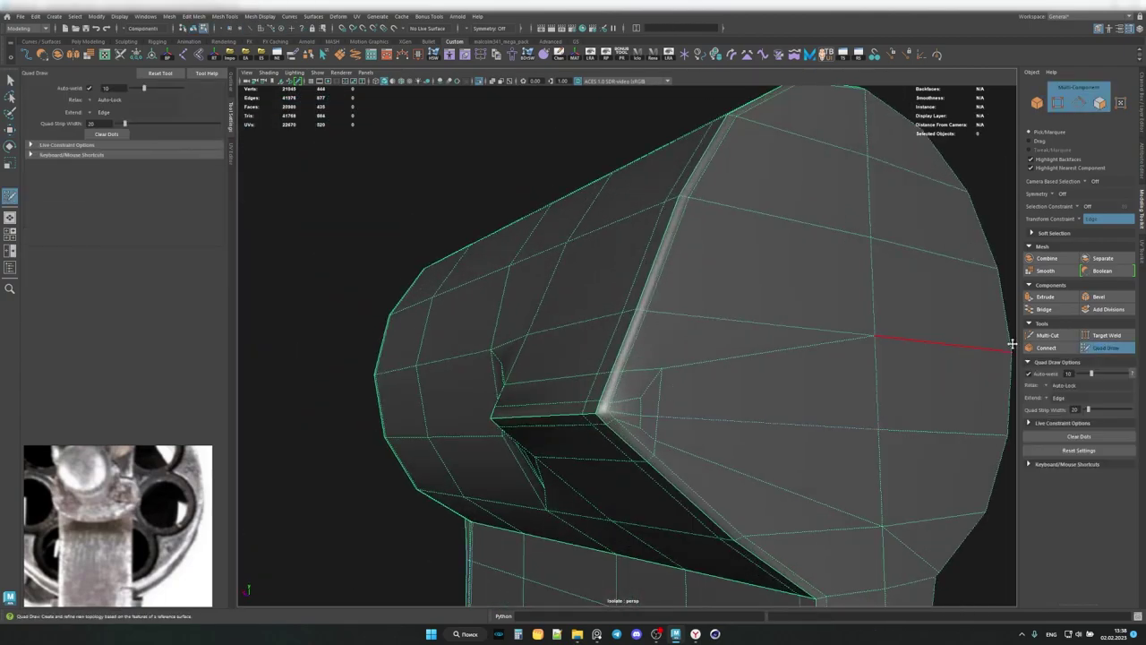
pyautogui.keyDown('alt'); pyautogui.moveTo(544, 397); pyautogui.dragTo(615, 307); pyautogui.keyUp('alt')
pyautogui.press('F8')
pyautogui.press('q')
pyautogui.click(747, 374)
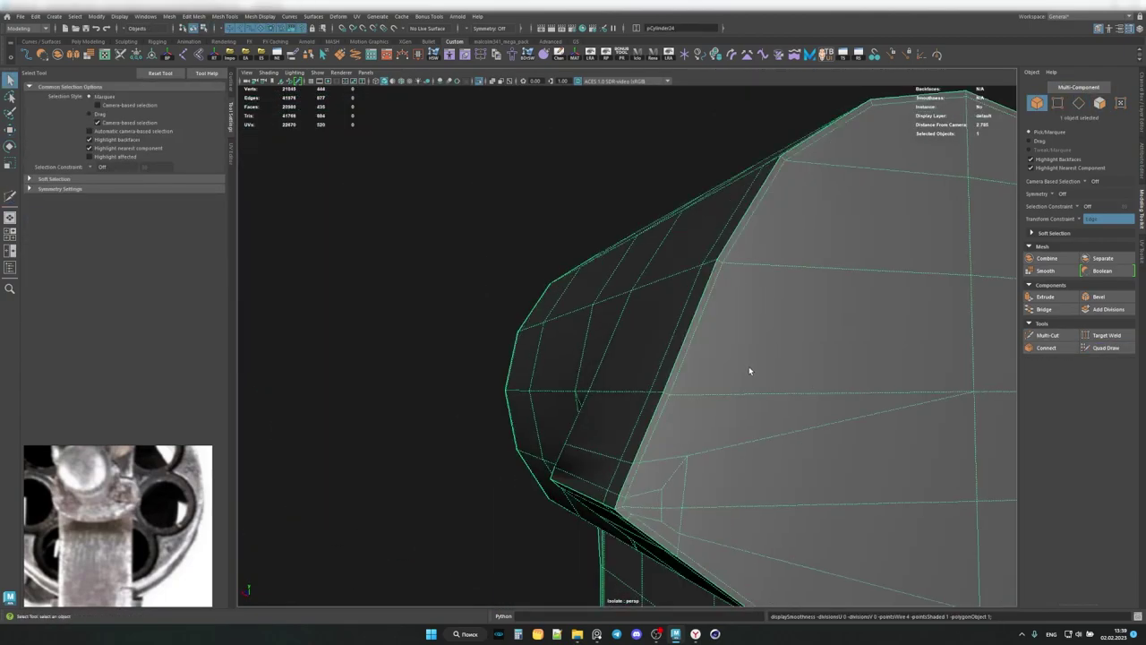
pyautogui.keyDown('alt'); pyautogui.moveTo(747, 374); pyautogui.dragTo(568, 345); pyautogui.keyUp('alt')
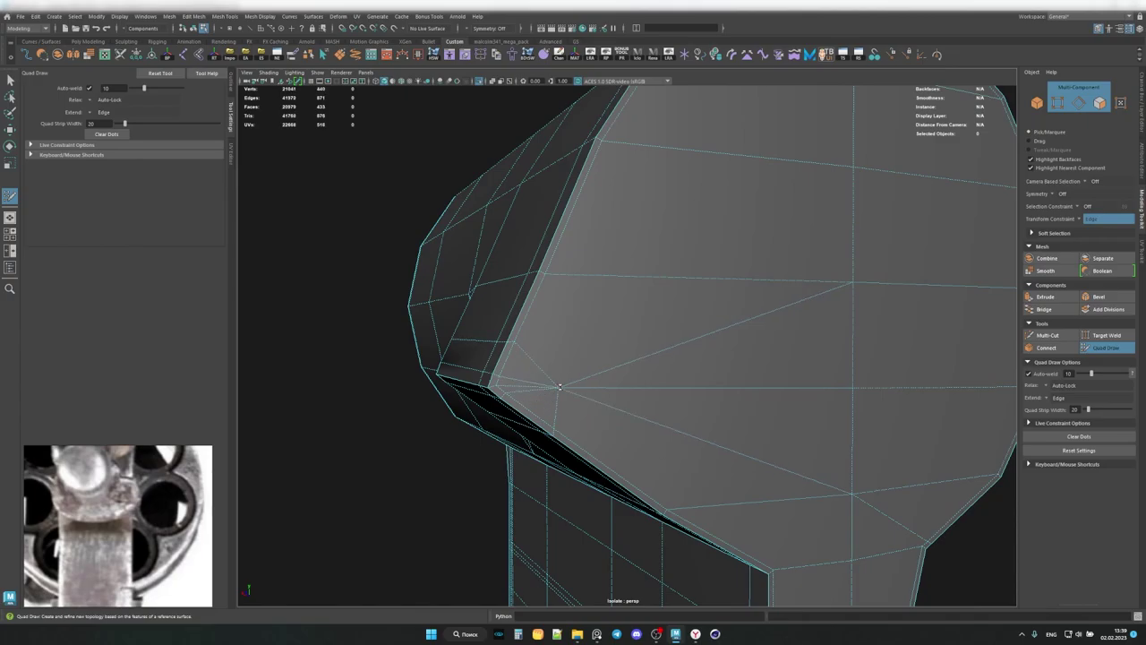
pyautogui.keyDown('alt'); pyautogui.moveTo(560, 387); pyautogui.dragTo(511, 346); pyautogui.keyUp('alt')
# Leave component editing and inspect the reworked collar front from a higher angle.
pyautogui.press('q')
pyautogui.press('F8')
pyautogui.click(586, 332)
pyautogui.scroll(-3, 635, 342)
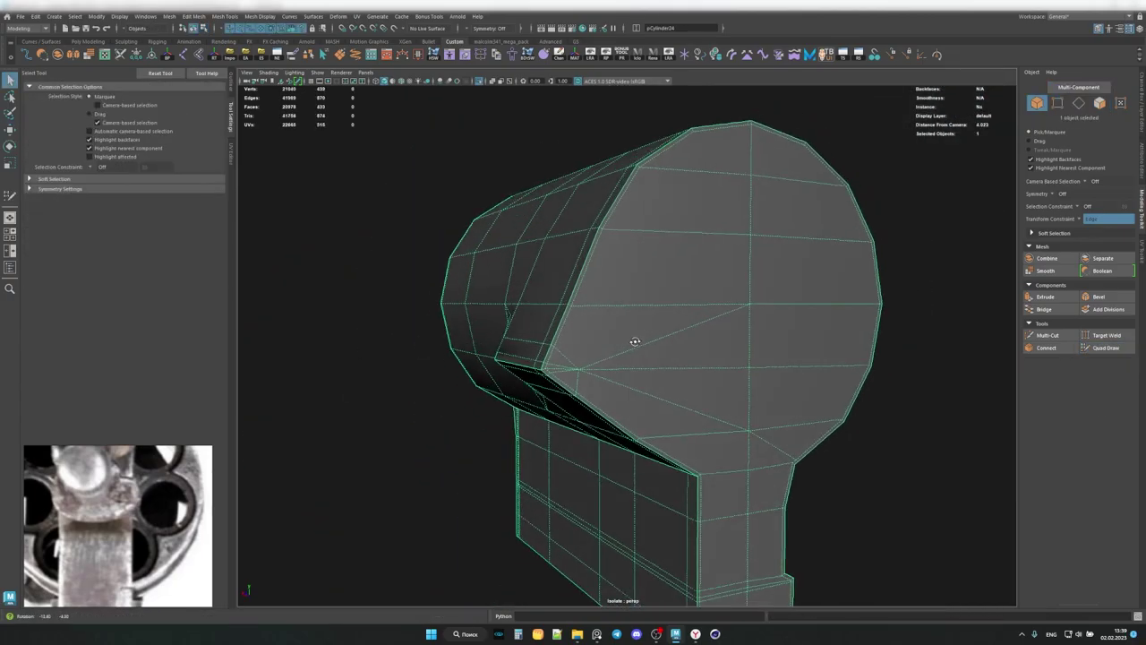
pyautogui.moveTo(635, 341)
pyautogui.keyDown('alt'); pyautogui.mouseDown()
pyautogui.moveTo(655, 343)
pyautogui.moveTo(711, 302)
pyautogui.moveTo(640, 435)
pyautogui.moveTo(717, 264)
pyautogui.moveTo(624, 331)
pyautogui.moveTo(690, 258)
pyautogui.moveTo(683, 296)
pyautogui.mouseUp(); pyautogui.keyUp('alt')
pyautogui.rightClick(654, 302)
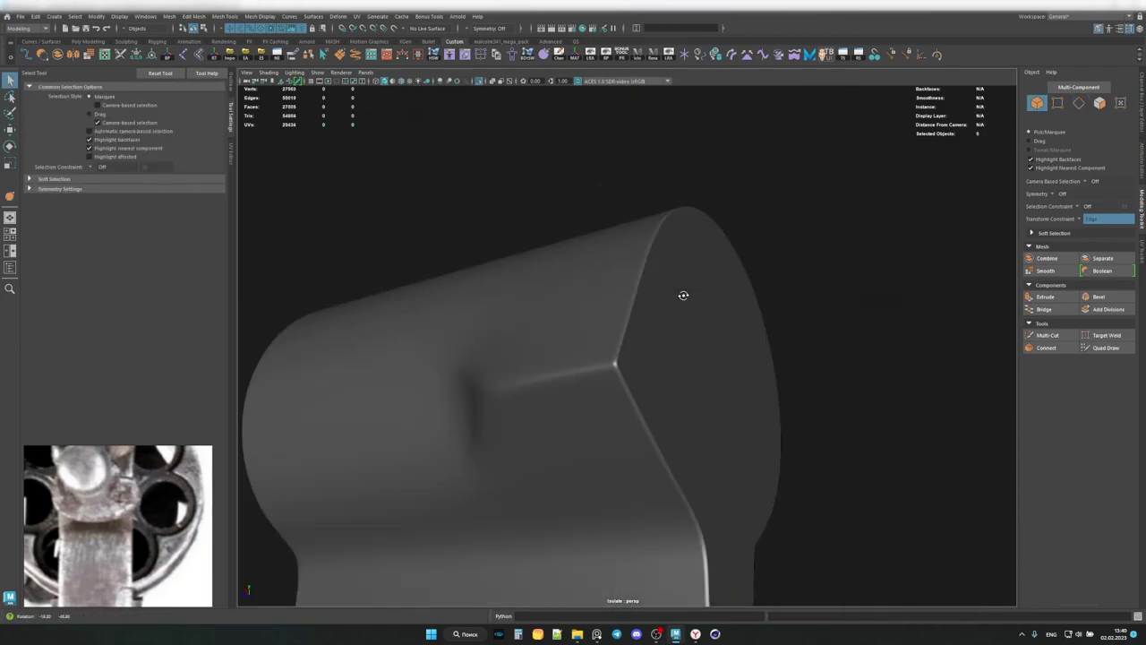
# Select a collar edge loop and compare the smoothed and low-poly previews.
pyautogui.doubleClick(648, 290)
pyautogui.scroll(5, 647, 289)
pyautogui.press('3')
pyautogui.moveTo(766, 297)
pyautogui.keyDown('alt'); pyautogui.mouseDown()
pyautogui.moveTo(652, 299)
pyautogui.moveTo(583, 257)
pyautogui.moveTo(737, 322)
pyautogui.moveTo(606, 305)
pyautogui.moveTo(603, 429)
pyautogui.moveTo(593, 358)
pyautogui.moveTo(635, 313)
pyautogui.mouseUp(); pyautogui.keyUp('alt')
pyautogui.press('1')
pyautogui.press('3')
pyautogui.scroll(-3, 635, 312)
pyautogui.click(480, 81)
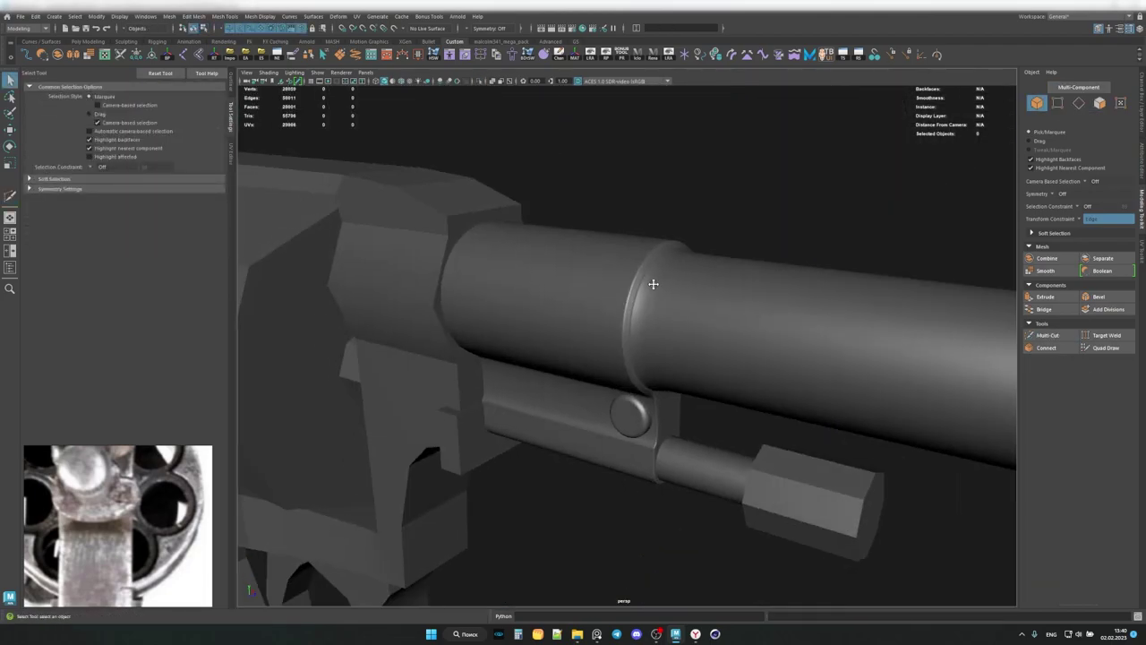
pyautogui.keyDown('alt'); pyautogui.moveTo(582, 269); pyautogui.dragTo(652, 325); pyautogui.keyUp('alt')
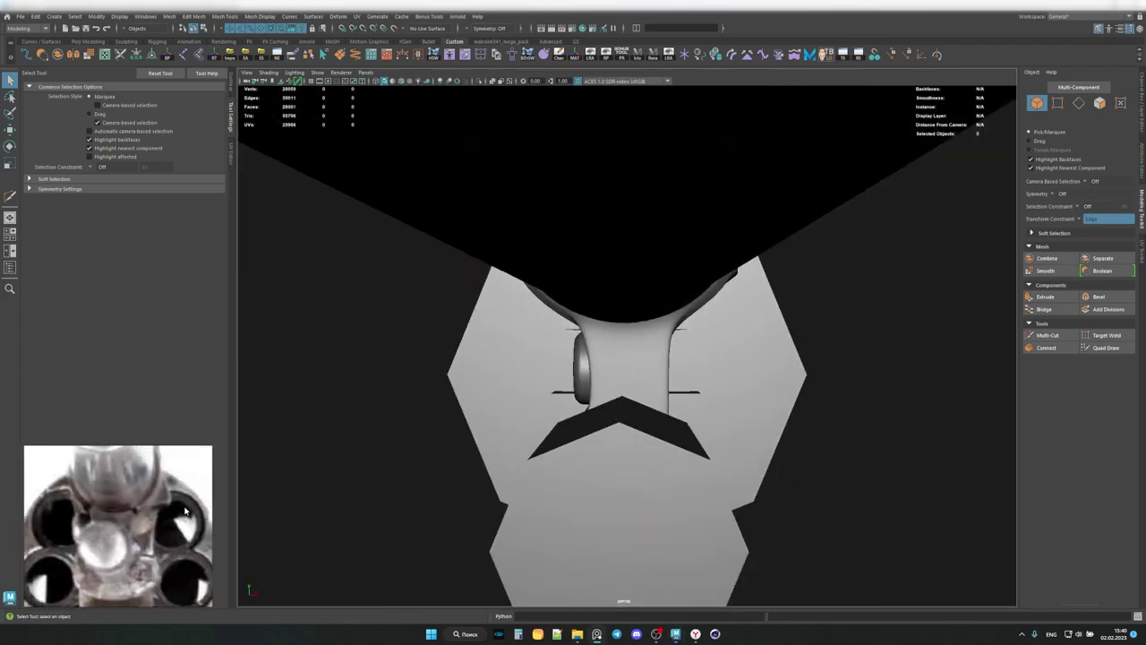
pyautogui.keyDown('alt'); pyautogui.moveTo(573, 358); pyautogui.dragTo(537, 322); pyautogui.keyUp('alt')
# Isolate the collar, marquee-select the stem junction edges and move the junction's corner vertex.
pyautogui.click(573, 394)
pyautogui.doubleClick(549, 375)
pyautogui.moveTo(573, 394)
pyautogui.keyDown('alt'); pyautogui.mouseDown()
pyautogui.moveTo(549, 375)
pyautogui.moveTo(668, 328)
pyautogui.moveTo(916, 325)
pyautogui.mouseUp(); pyautogui.keyUp('alt')
pyautogui.hotkey('ctrl', '1')
pyautogui.moveTo(637, 366)
pyautogui.keyDown('alt'); pyautogui.mouseDown()
pyautogui.moveTo(622, 232)
pyautogui.moveTo(780, 332)
pyautogui.moveTo(764, 327)
pyautogui.mouseUp(); pyautogui.keyUp('alt')
pyautogui.moveTo(585, 271)
pyautogui.mouseDown()
pyautogui.moveTo(656, 383)
pyautogui.moveTo(858, 289)
pyautogui.moveTo(674, 299)
pyautogui.moveTo(653, 287)
pyautogui.moveTo(353, 359)
pyautogui.moveTo(606, 343)
pyautogui.moveTo(714, 366)
pyautogui.mouseUp()
pyautogui.press('w')
pyautogui.press('F9')
pyautogui.scroll(3, 650, 260)
pyautogui.click(619, 279)
pyautogui.press('F8')
pyautogui.press('q')
# Select the edge loop along the lower block's top and move a block corner vertex.
pyautogui.click(793, 344)
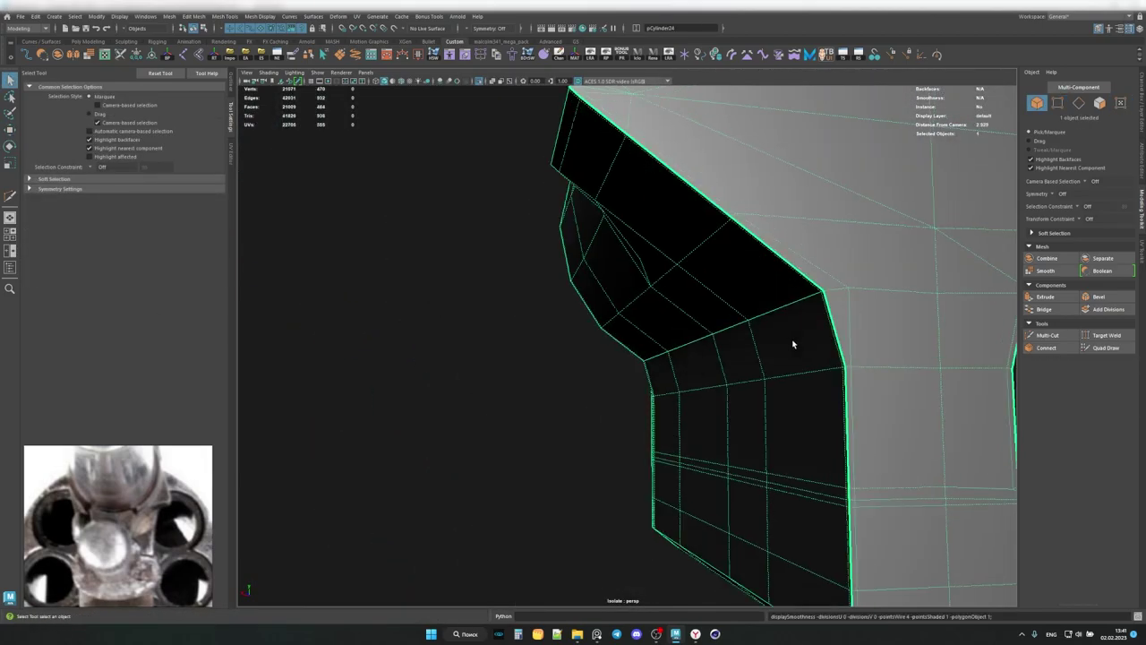
pyautogui.press('F10')
pyautogui.keyDown('alt'); pyautogui.moveTo(792, 344); pyautogui.dragTo(744, 256); pyautogui.keyUp('alt')
pyautogui.doubleClick(776, 305)
pyautogui.moveTo(776, 305)
pyautogui.keyDown('alt'); pyautogui.mouseDown()
pyautogui.moveTo(678, 256)
pyautogui.moveTo(547, 338)
pyautogui.moveTo(648, 307)
pyautogui.moveTo(617, 320)
pyautogui.mouseUp(); pyautogui.keyUp('alt')
pyautogui.press('F9')
pyautogui.click(617, 320)
pyautogui.press('w')
pyautogui.moveTo(625, 266)
pyautogui.keyDown('alt'); pyautogui.mouseDown()
pyautogui.moveTo(644, 285)
pyautogui.moveTo(618, 296)
pyautogui.moveTo(646, 313)
pyautogui.moveTo(899, 313)
pyautogui.mouseUp(); pyautogui.keyUp('alt')
pyautogui.press('q')
pyautogui.press('F8')
# Preview the collar smoothed and inspect the tightened lower-block junction.
pyautogui.press('3')
pyautogui.scroll(-5, 708, 296)
pyautogui.scroll(5, 665, 352)
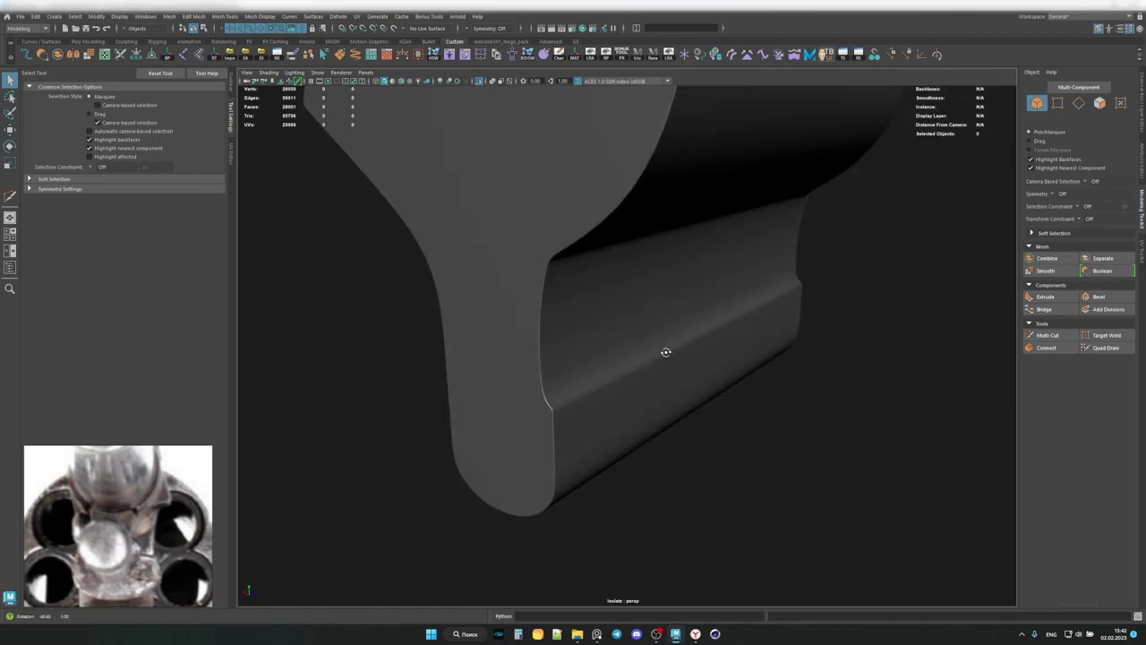
pyautogui.click(665, 352)
pyautogui.scroll(-5, 374, 343)
pyautogui.click(374, 343)
pyautogui.keyDown('alt'); pyautogui.moveTo(373, 343); pyautogui.dragTo(647, 375); pyautogui.keyUp('alt')
pyautogui.scroll(5, 648, 375)
# Duplicate the round-headed piece as pCylinder25, then scale, rotate and move it under the collar's stem.
pyautogui.click(677, 316)
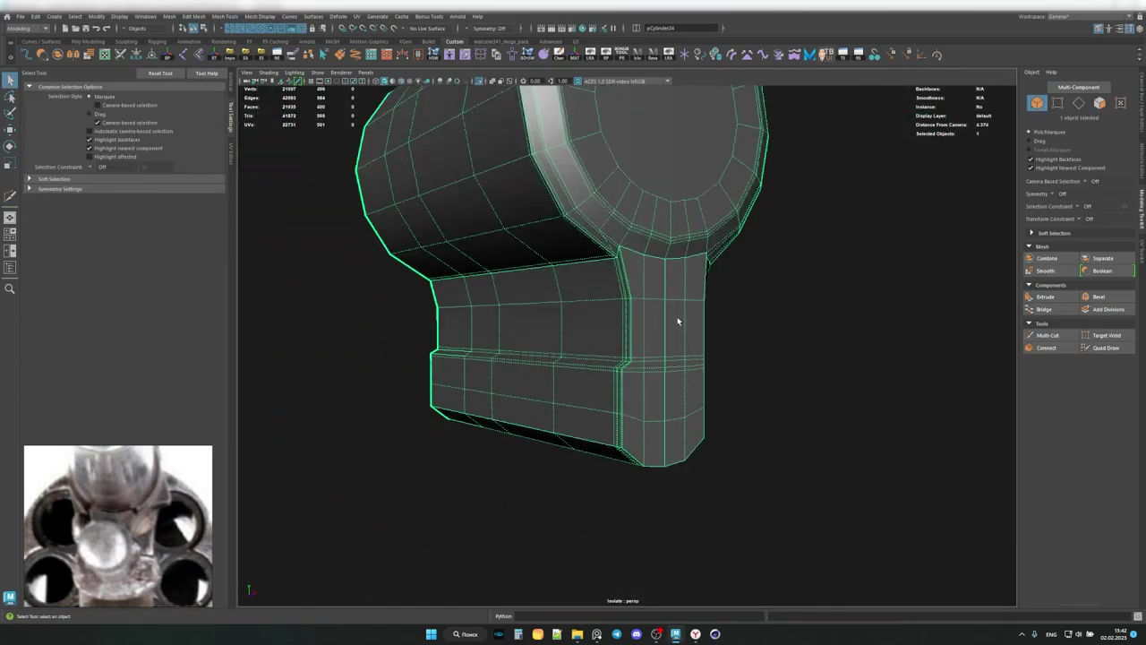
pyautogui.hotkey('ctrl', 'd')
pyautogui.press('r')
pyautogui.keyDown('alt'); pyautogui.moveTo(652, 463); pyautogui.dragTo(717, 332); pyautogui.keyUp('alt')
pyautogui.scroll(-3, 600, 445)
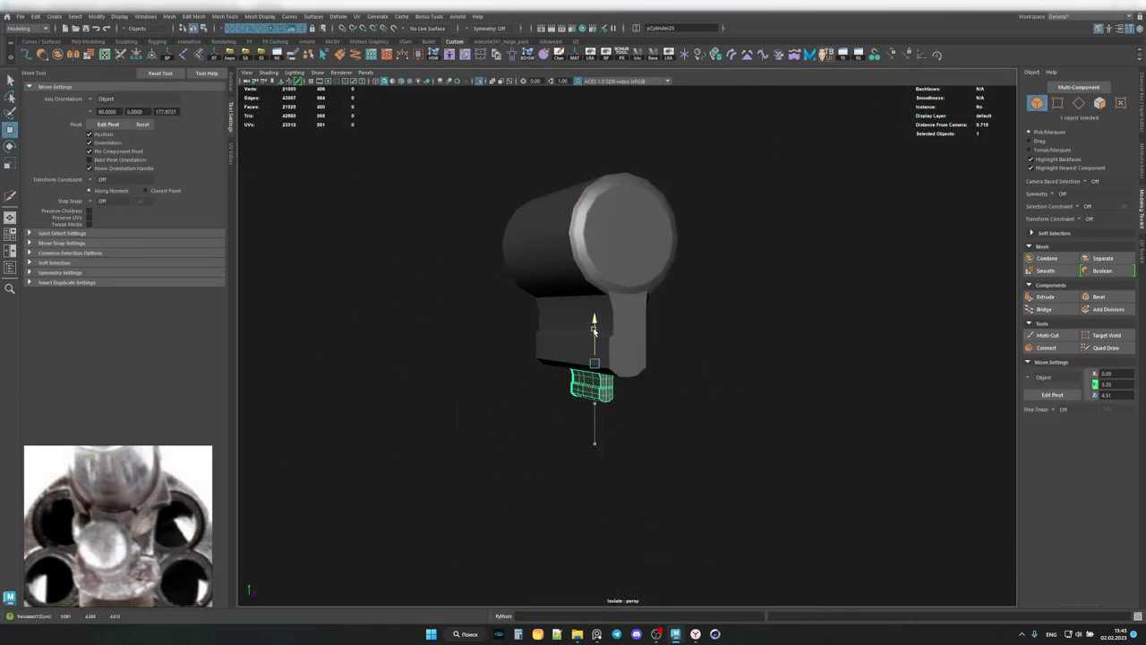
pyautogui.scroll(3, 697, 387)
pyautogui.press('e')
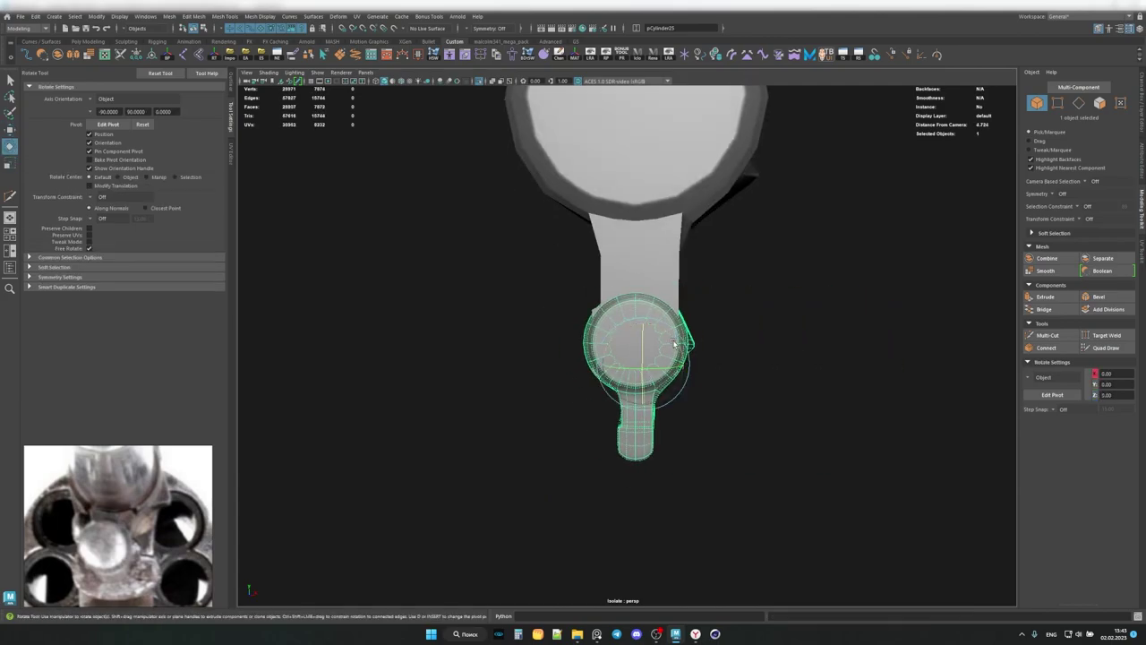
pyautogui.moveTo(801, 326)
pyautogui.keyDown('alt'); pyautogui.mouseDown()
pyautogui.moveTo(681, 322)
pyautogui.moveTo(613, 299)
pyautogui.mouseUp(); pyautogui.keyUp('alt')
pyautogui.press('w')
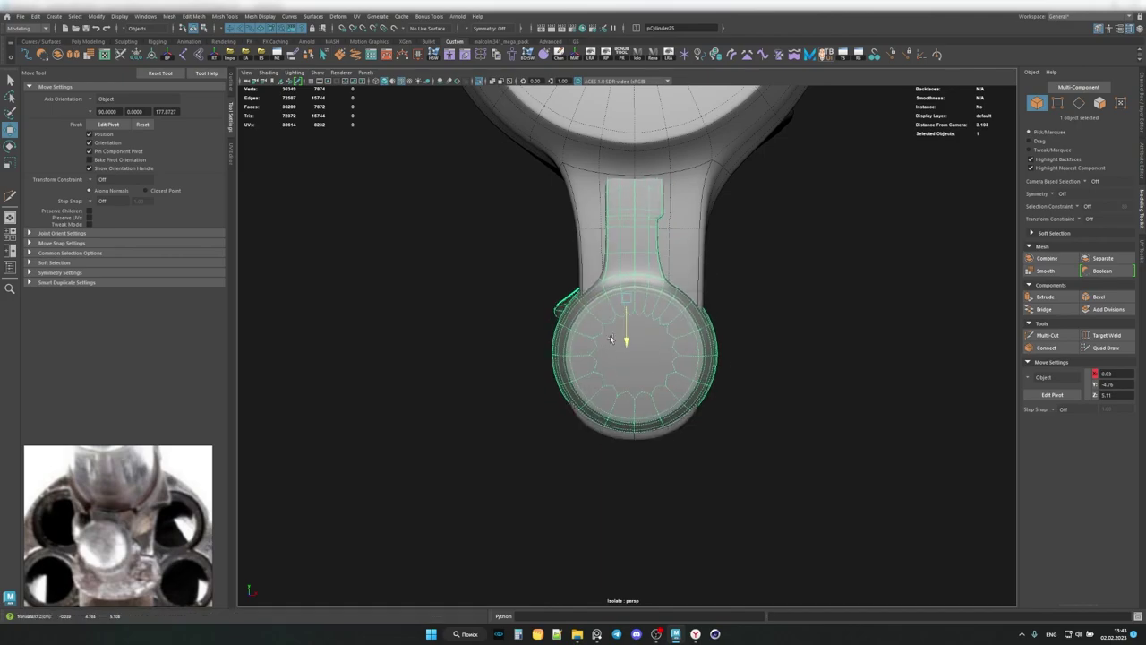
# Select a vertex on the collar's stem around the new piece.
pyautogui.hotkey('ctrl', 'z')
pyautogui.hotkey('ctrl', 'z')
pyautogui.hotkey('ctrl', 'z')
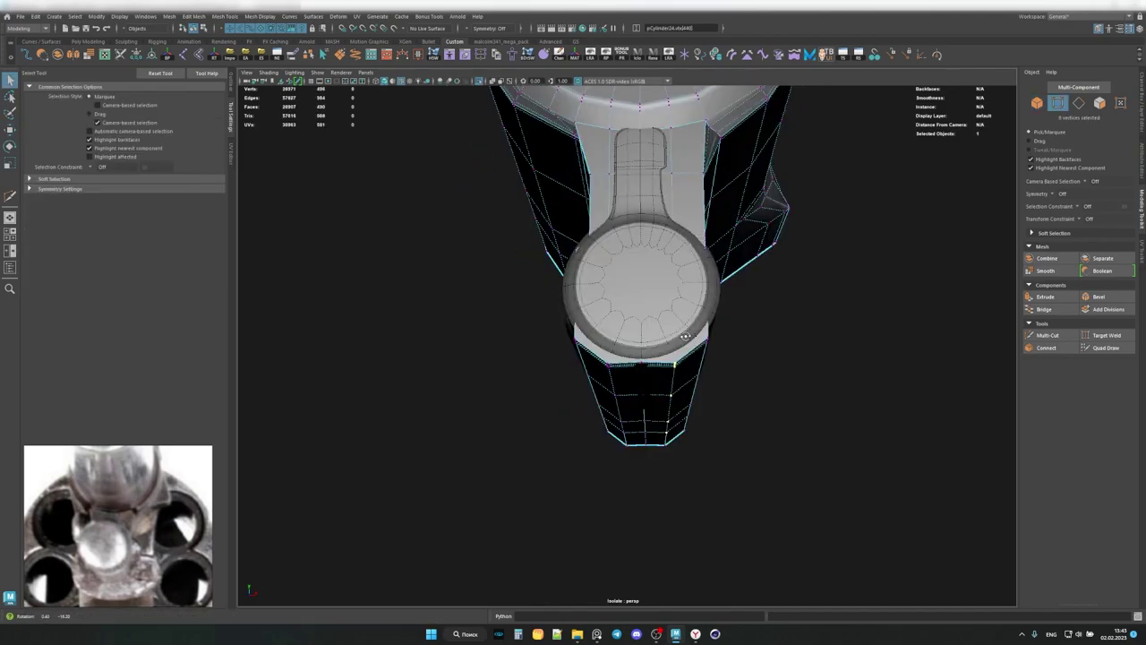
pyautogui.click(626, 343)
pyautogui.press('q')
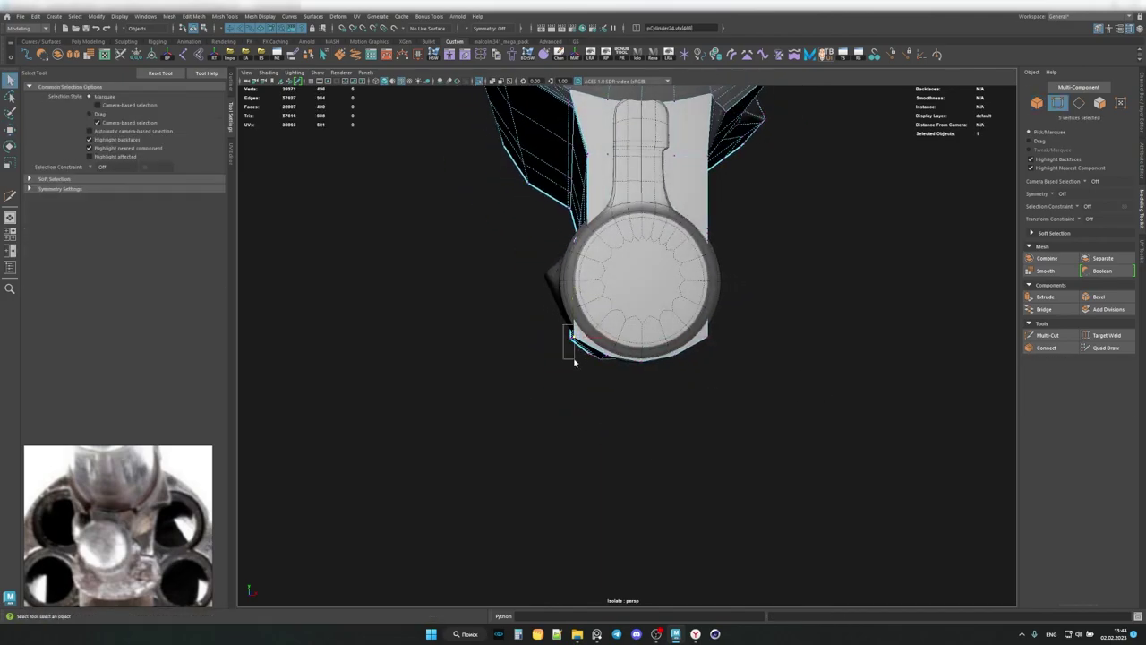